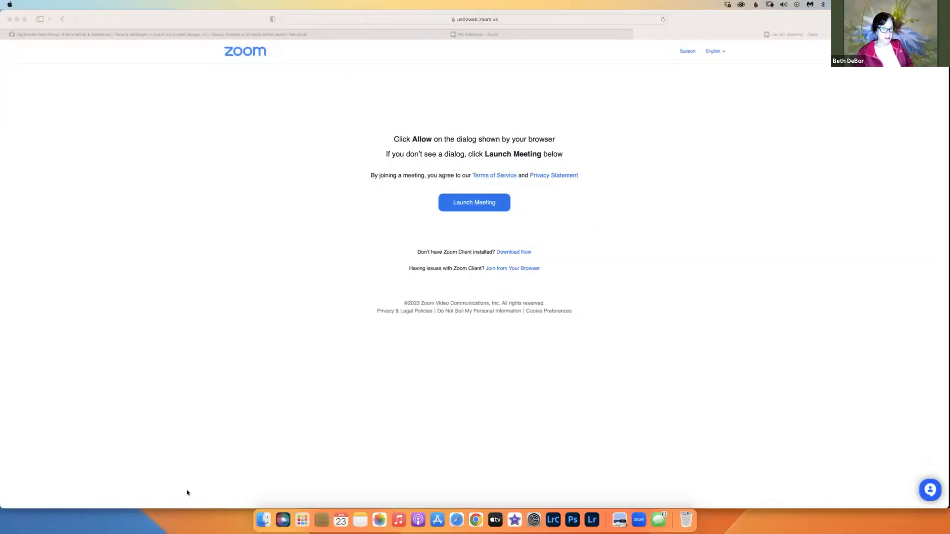
Switch to Lightroom Classic and open the orange ribbon-fence photo in the Develop module
left_click(553, 520)
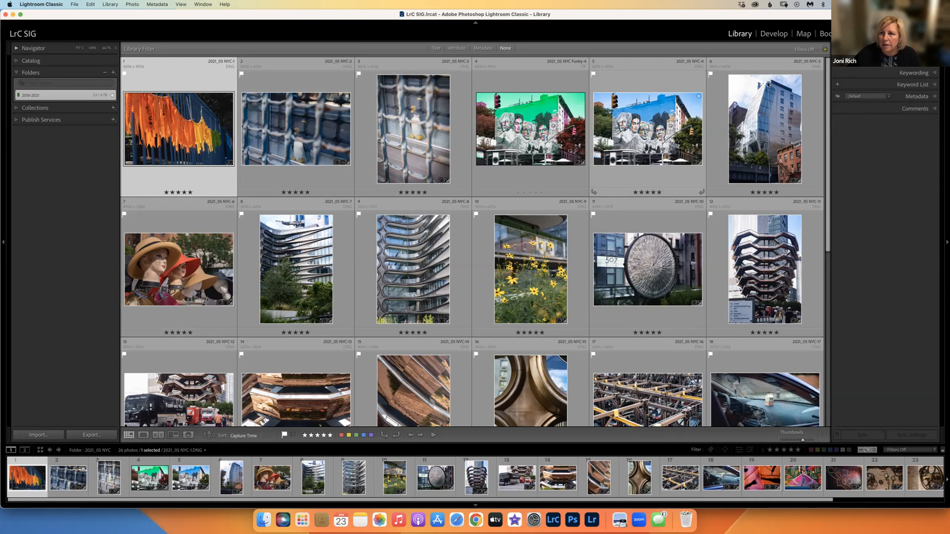
left_click(774, 33)
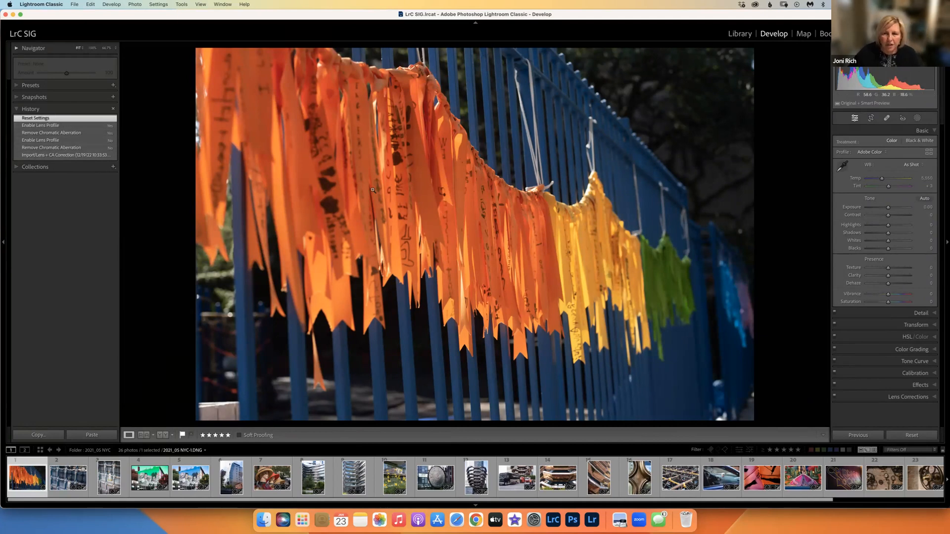
Restore the lens-corrected edit, brighten Exposure, test a post-crop vignette, then revert to the Contrast state
left_click(81, 155)
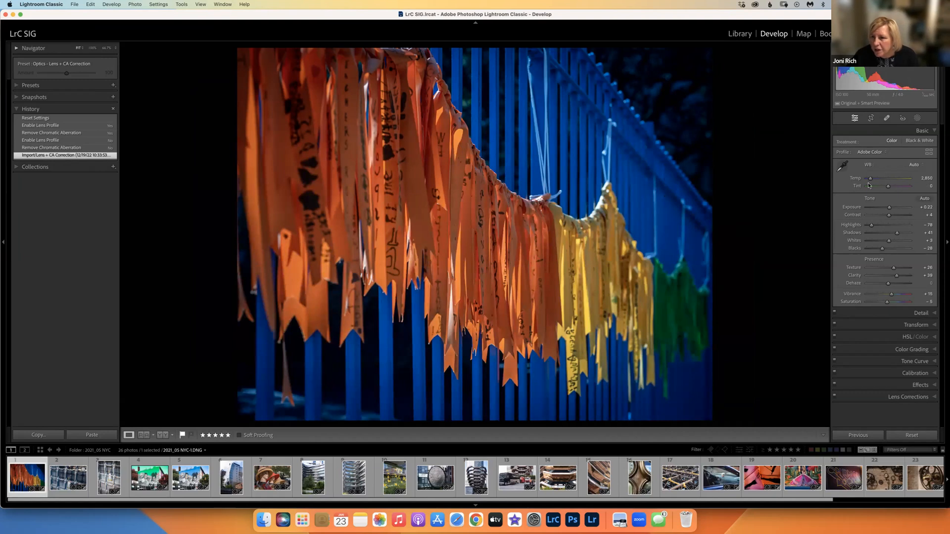
left_click_drag(889, 208, 894, 216)
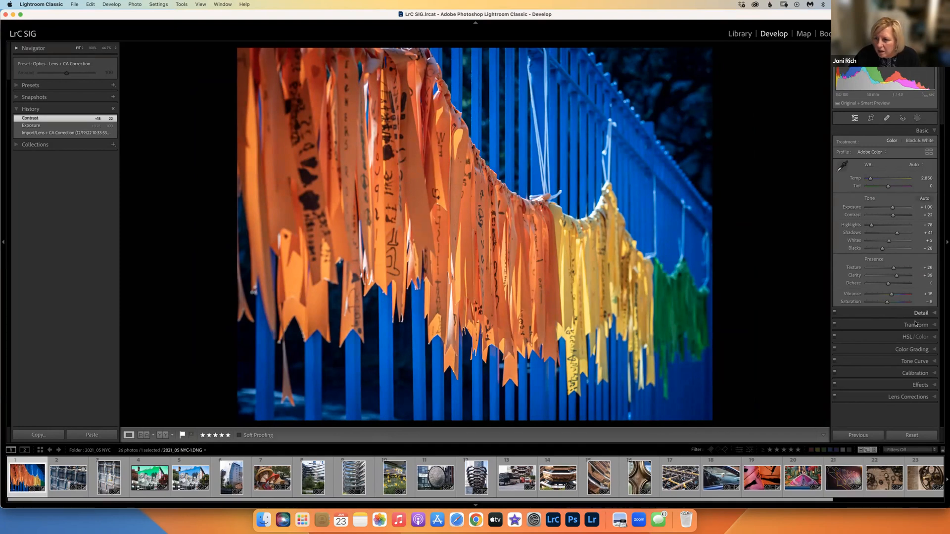
left_click(918, 385)
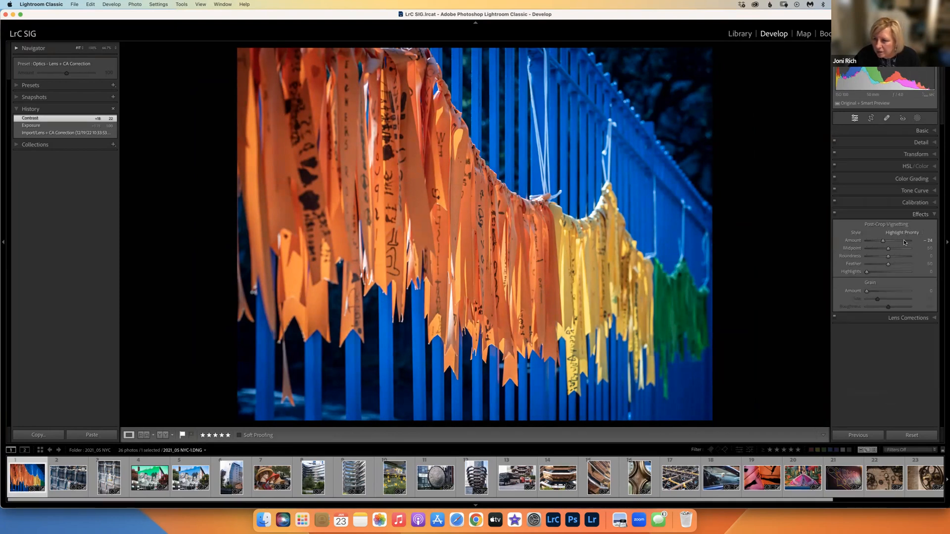
left_click_drag(882, 244, 879, 242)
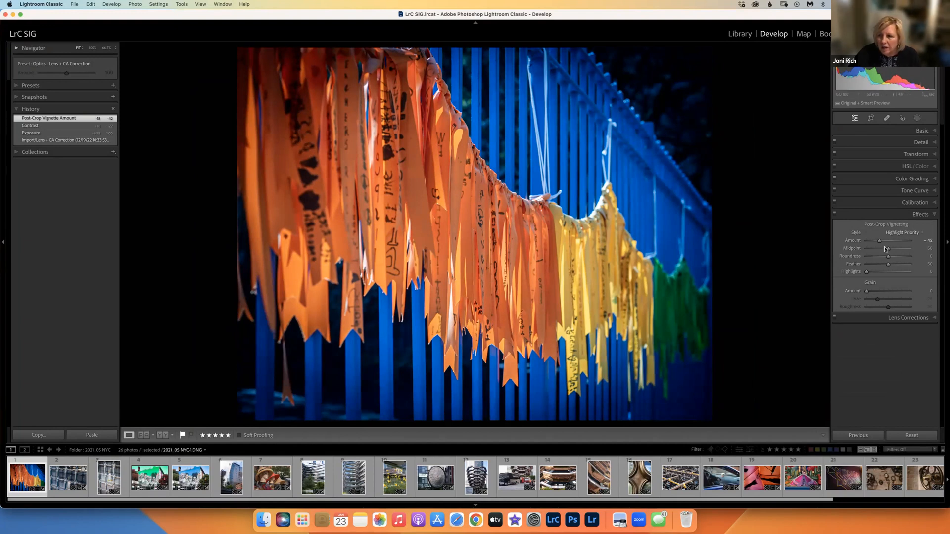
left_click_drag(881, 242, 887, 242)
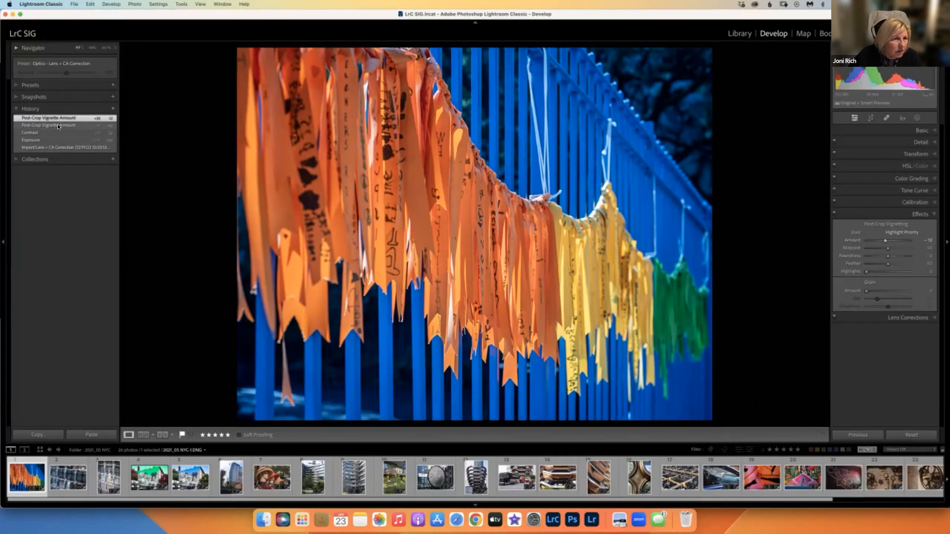
left_click(46, 132)
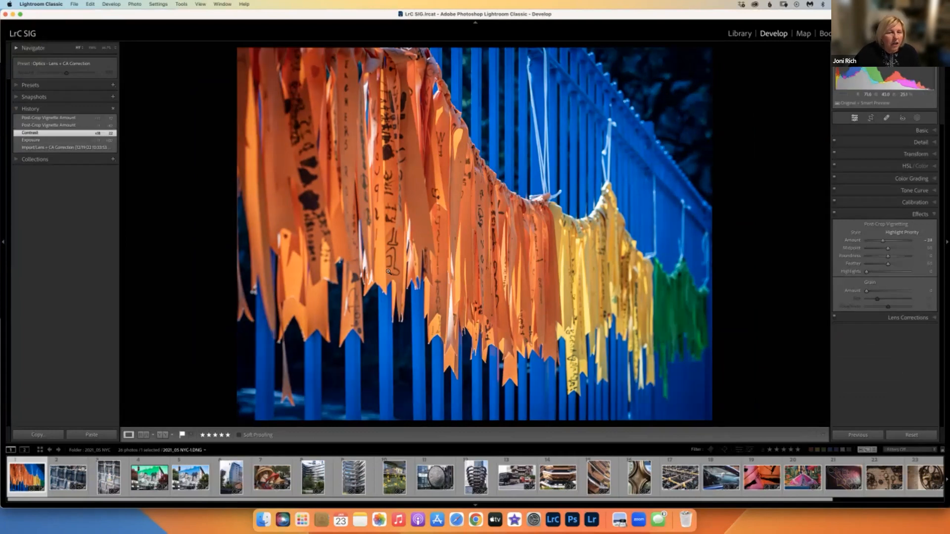
Send the ribbon-fence photo from the filmstrip to Edit in Adobe Photoshop 2023
right_click(28, 468)
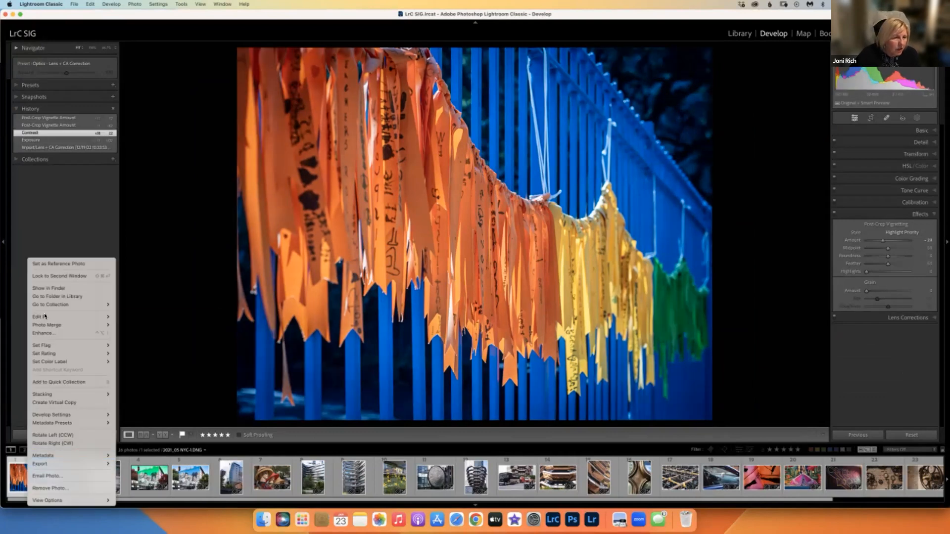
mouse_move(43, 317)
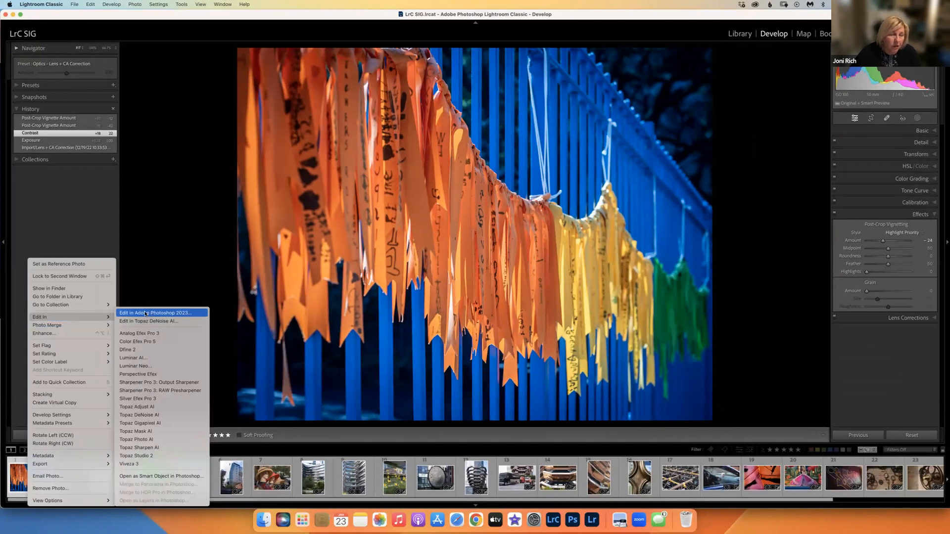
key("Escape")
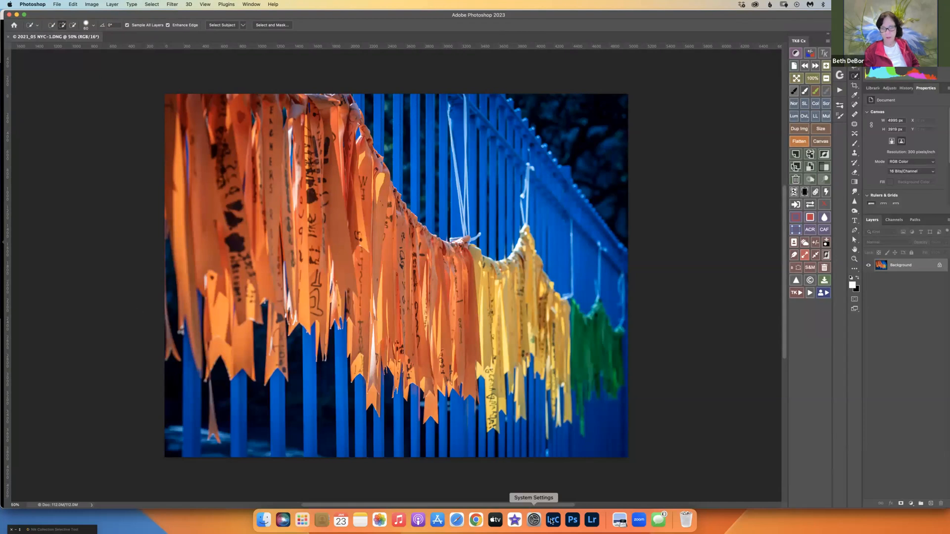
Switch from Photoshop back to Lightroom Classic's Develop view of the ribbons photo
left_click(552, 520)
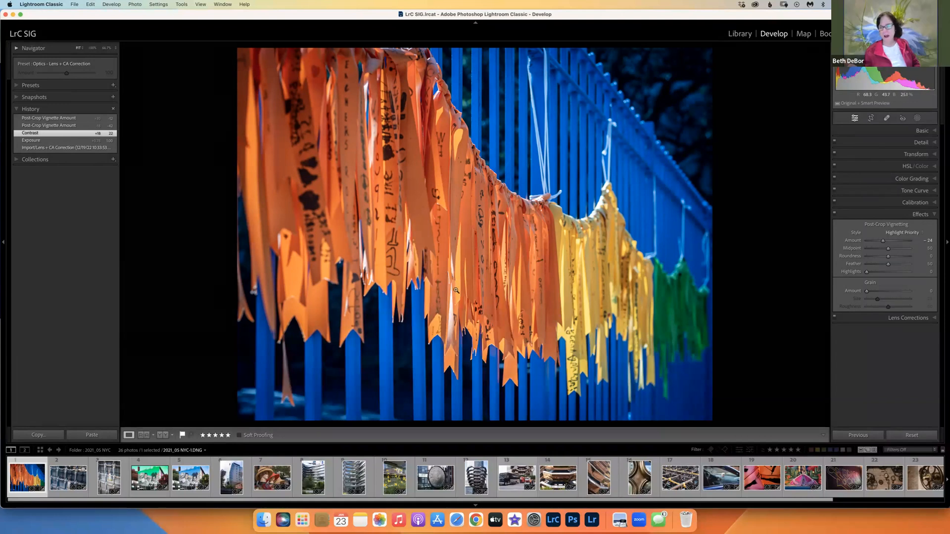
Create a virtual copy of the ribbons photo and set its Treatment to Black & White
right_click(25, 476)
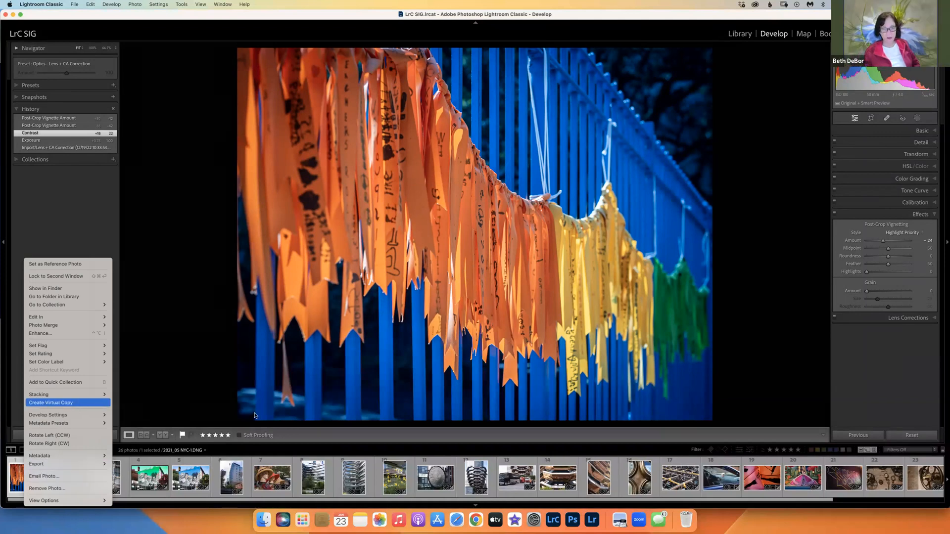
left_click(68, 403)
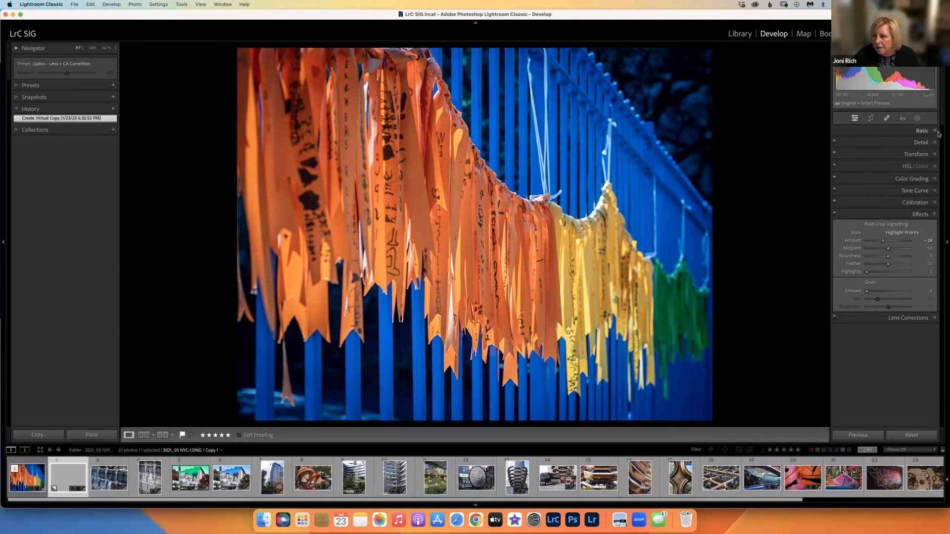
left_click(937, 132)
left_click(923, 141)
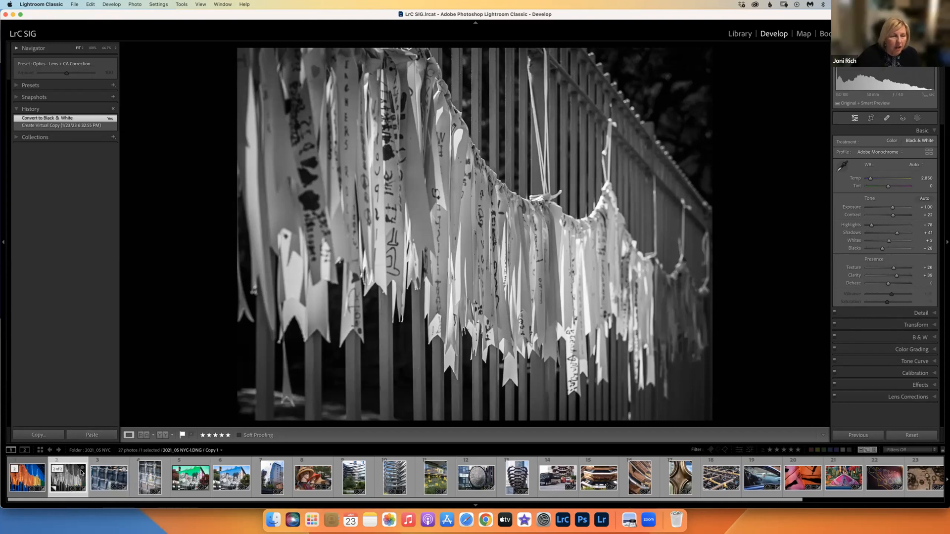
Move the black-and-white virtual copy to the top of the stack and raise its Contrast to about +69
left_click(28, 482)
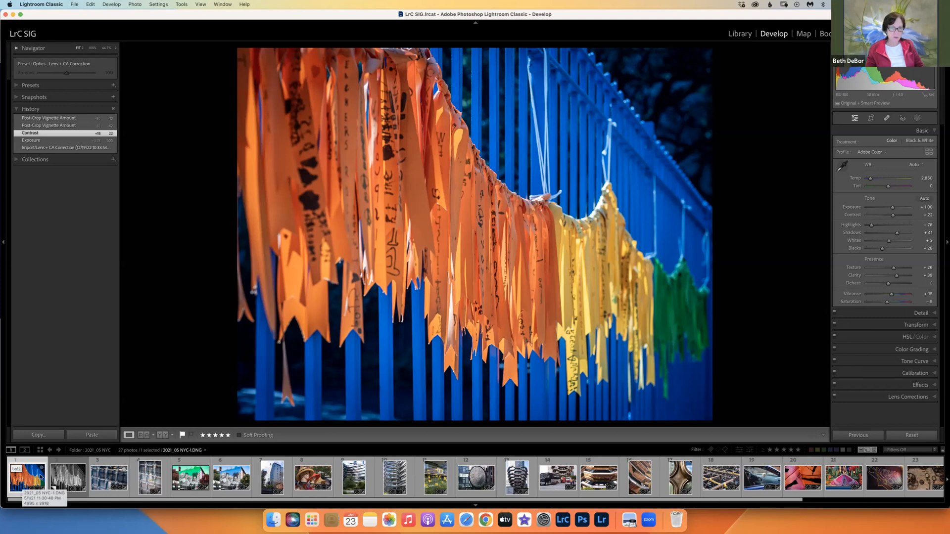
key("shift+bracketright")
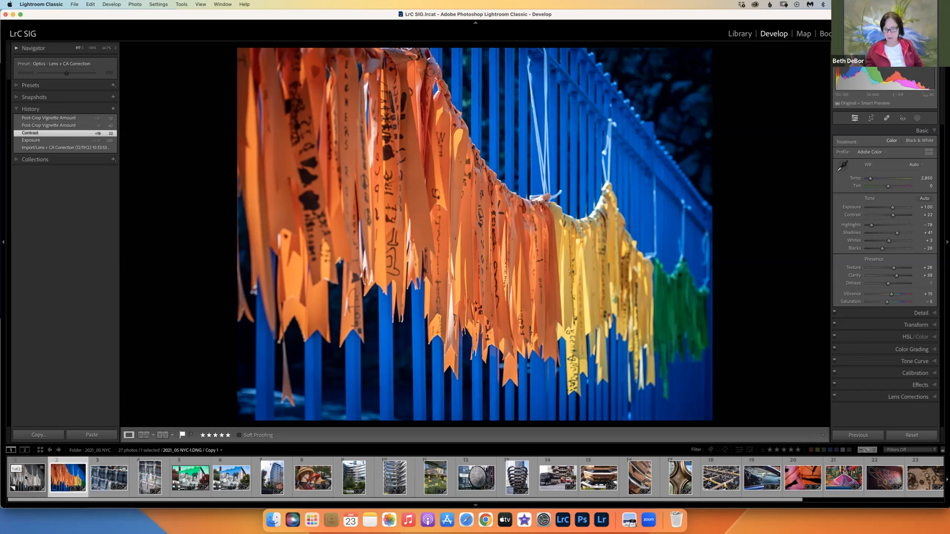
key("super+apostrophe")
key("v")
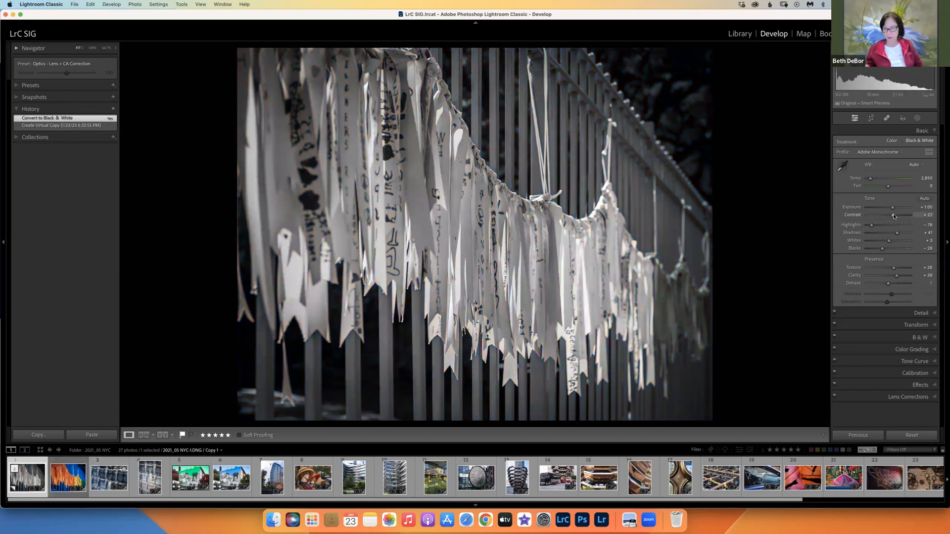
scroll(900, 216, "up", 8)
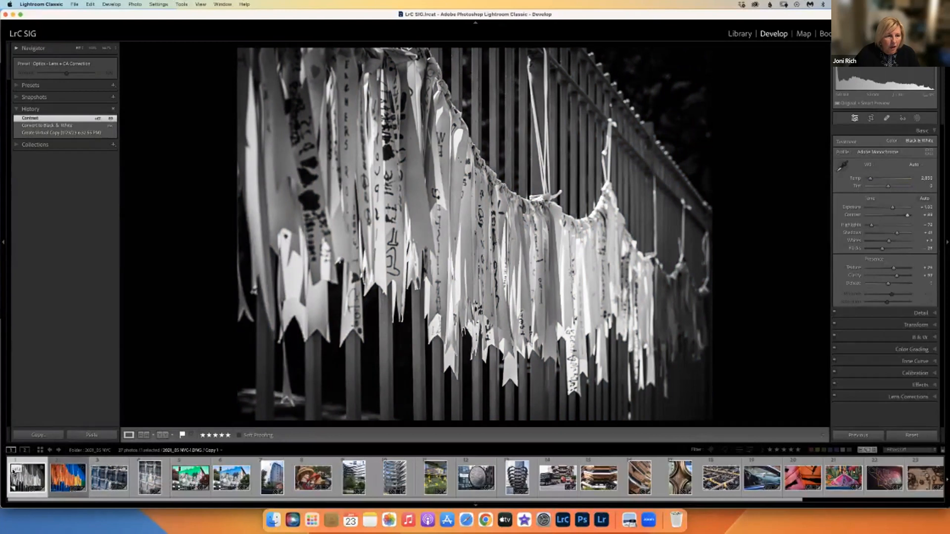
Open the black-and-white copy with Edit In > Edit in Adobe Photoshop 2023
right_click(28, 462)
mouse_move(74, 317)
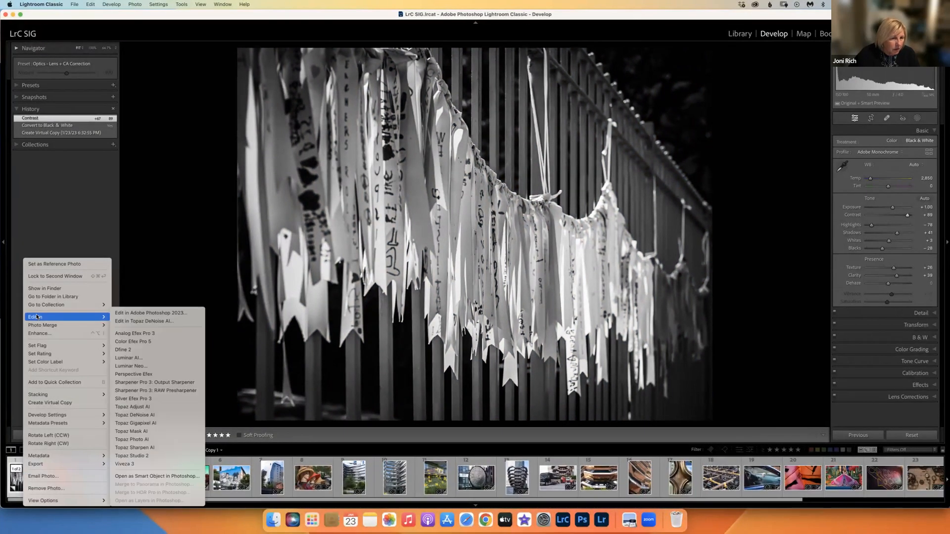
left_click(140, 315)
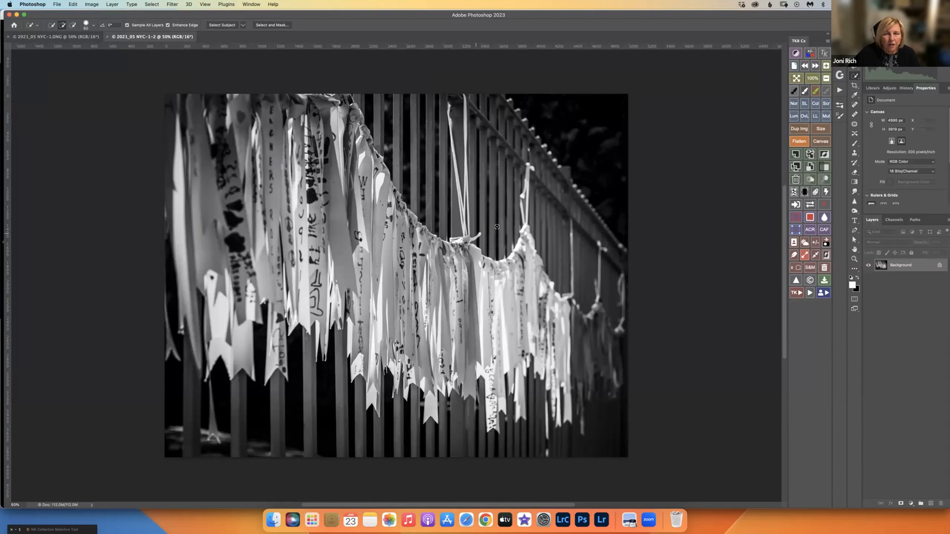
Duplicate the Background of 2021_05 NYC-1.DNG onto Layer 1 and browse the Nik Collection filters
left_click(80, 38)
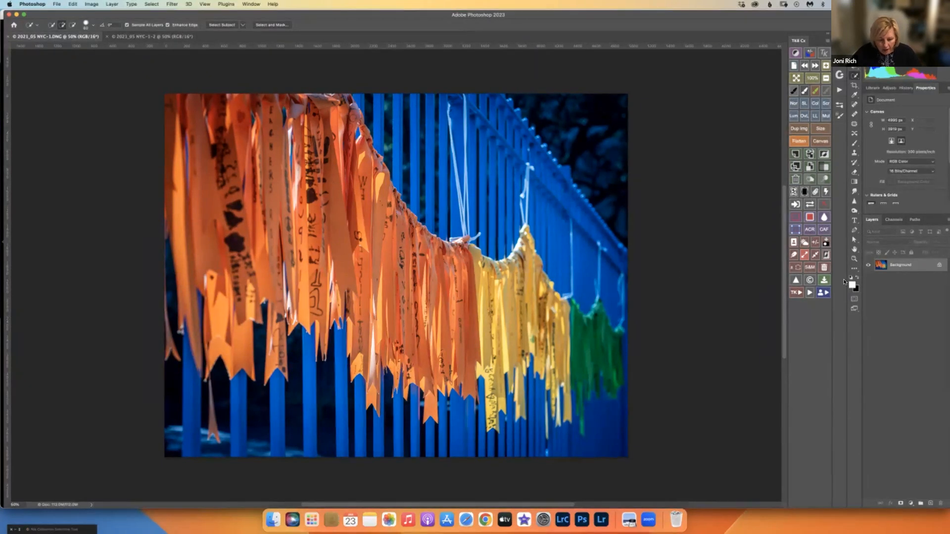
key("super+j")
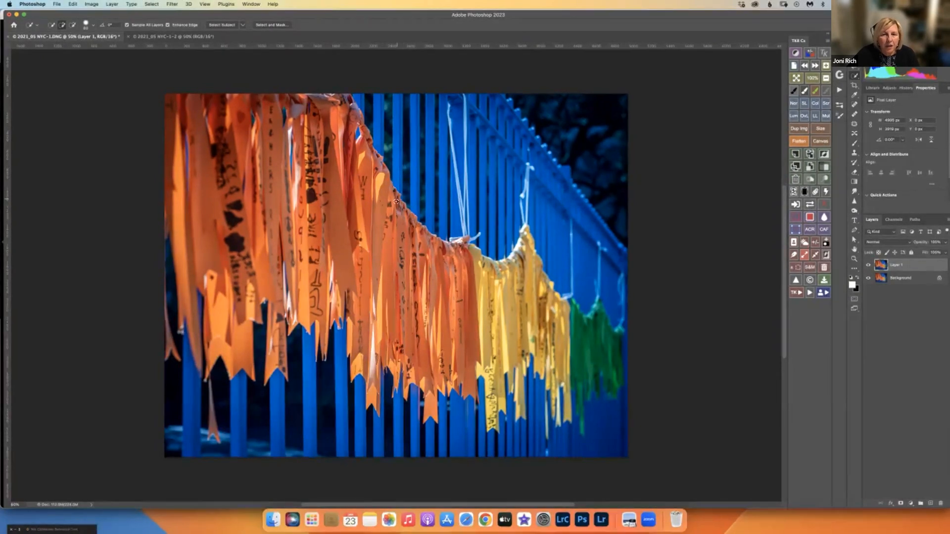
left_click(172, 5)
mouse_move(185, 182)
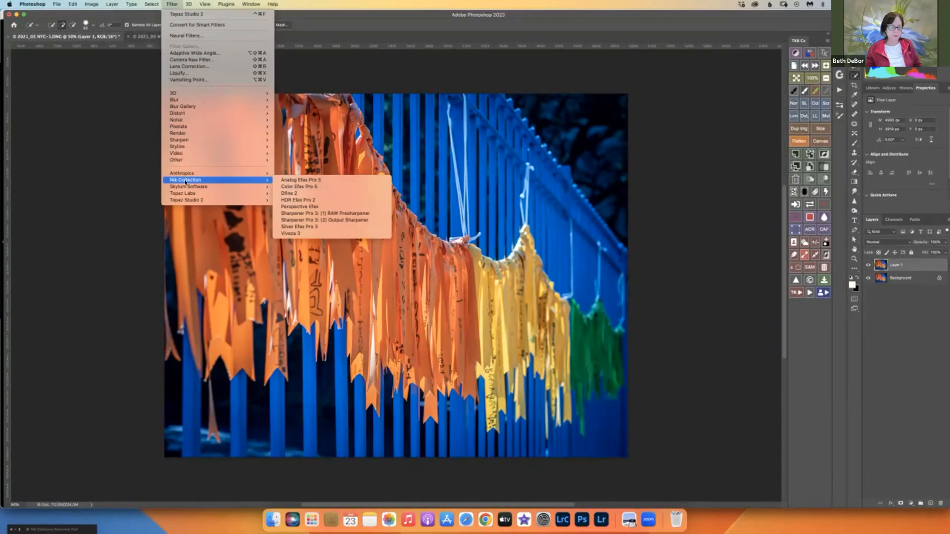
Launch Sharpener Pro 3 RAW Presharpener, postpone the Nik update, and cancel without sharpening
left_click(301, 214)
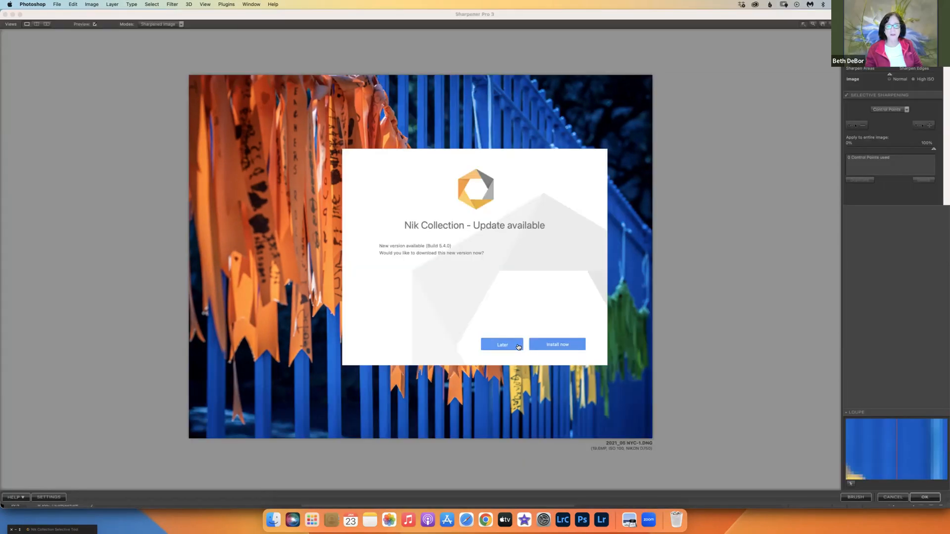
left_click(502, 345)
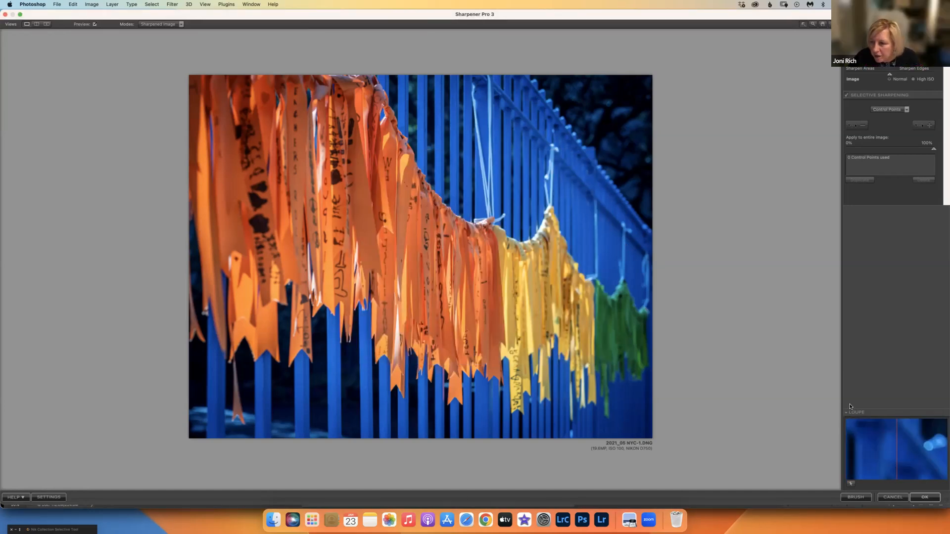
left_click(895, 498)
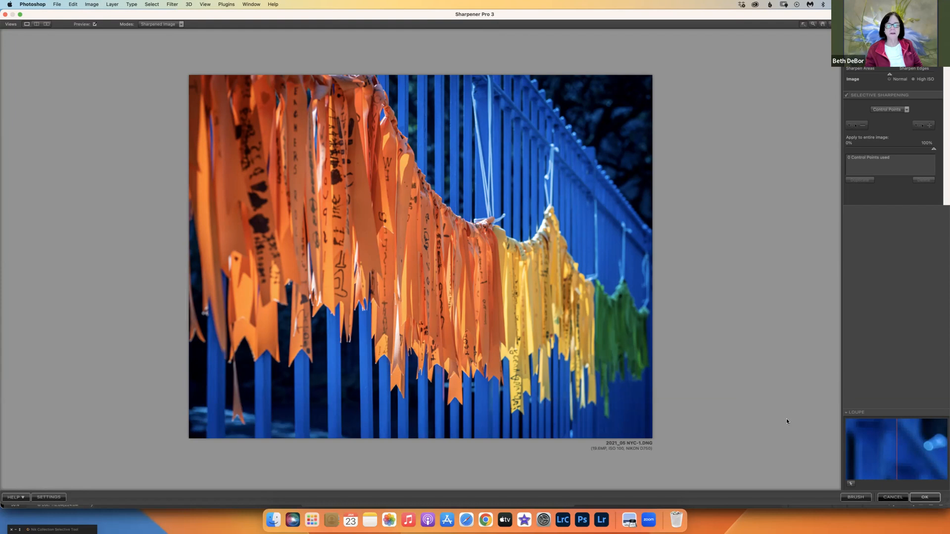
Apply Silver Efex Pro 3's 006 High Structure (smooth) preset to the ribbon photo and return to Photoshop
left_click(173, 4)
mouse_move(186, 182)
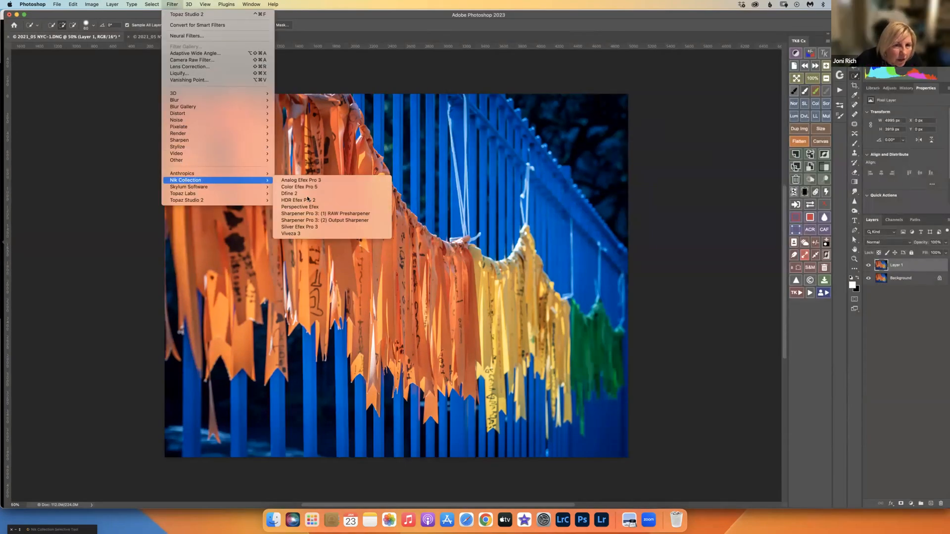
left_click(307, 227)
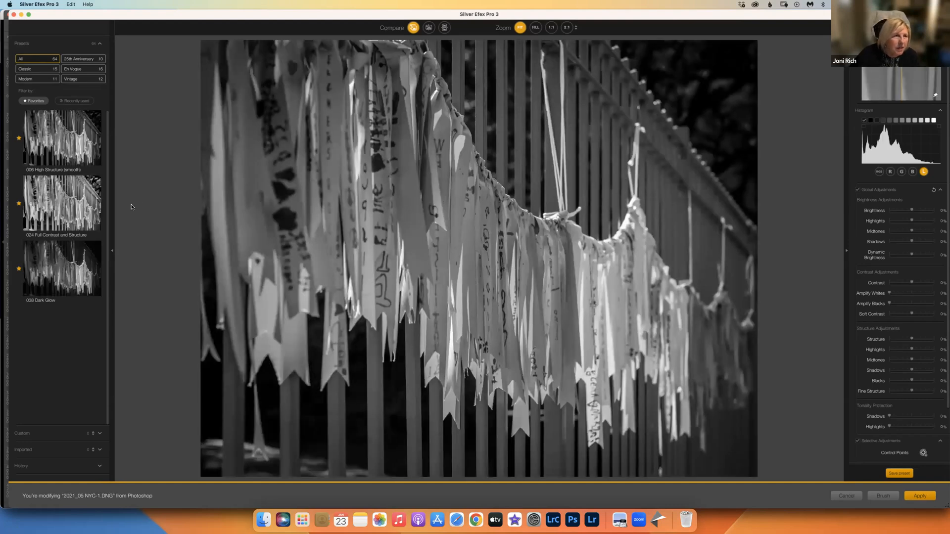
left_click(44, 148)
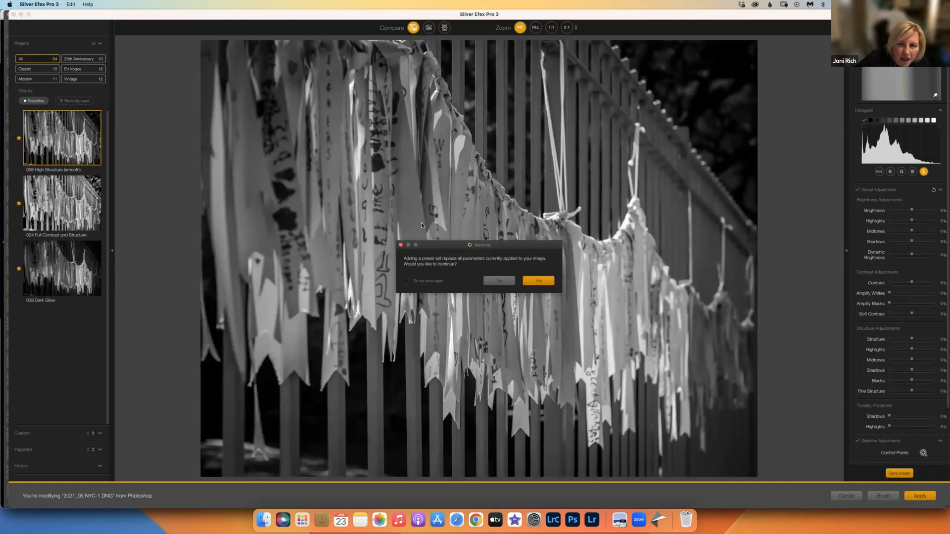
left_click(550, 282)
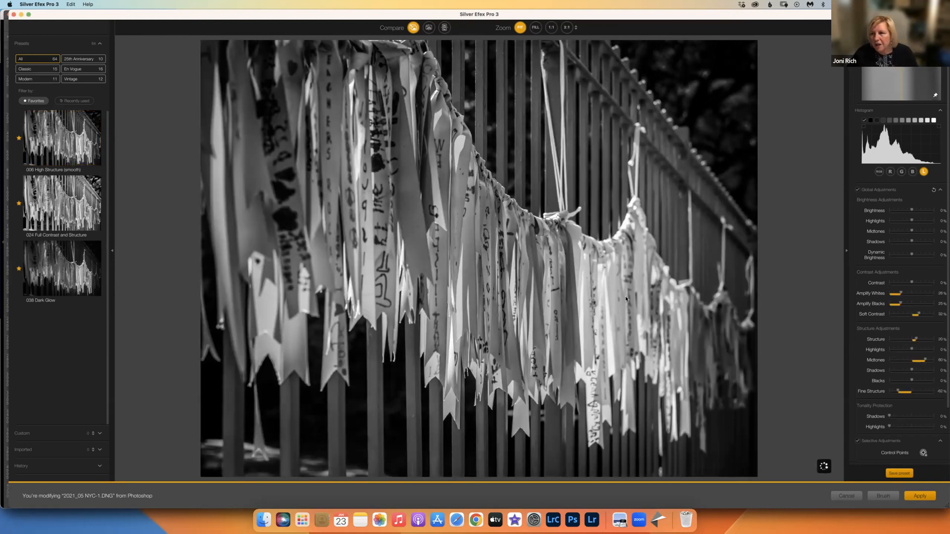
left_click(919, 496)
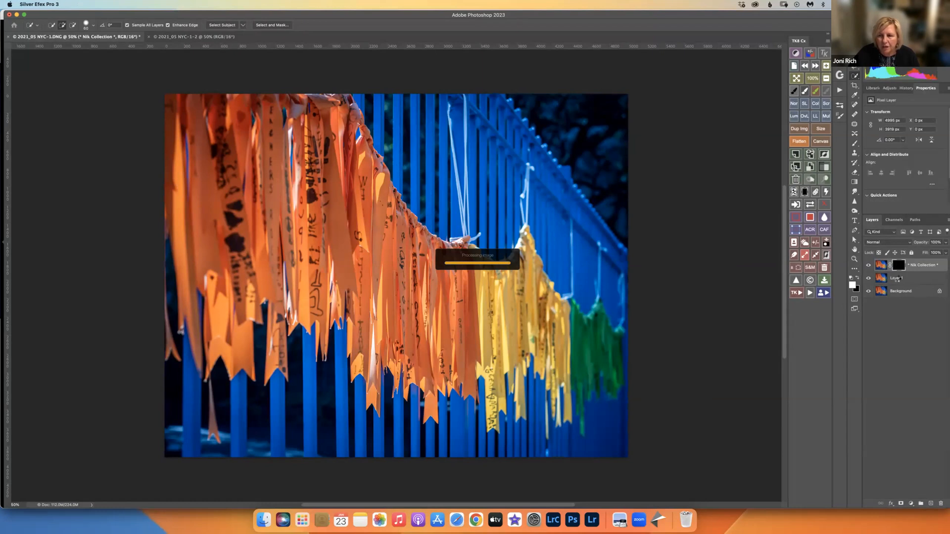
Move Layer 1 above the Silver Efex Pro 3 layer and launch Topaz Studio 2 on it
left_click_drag(897, 282, 896, 263)
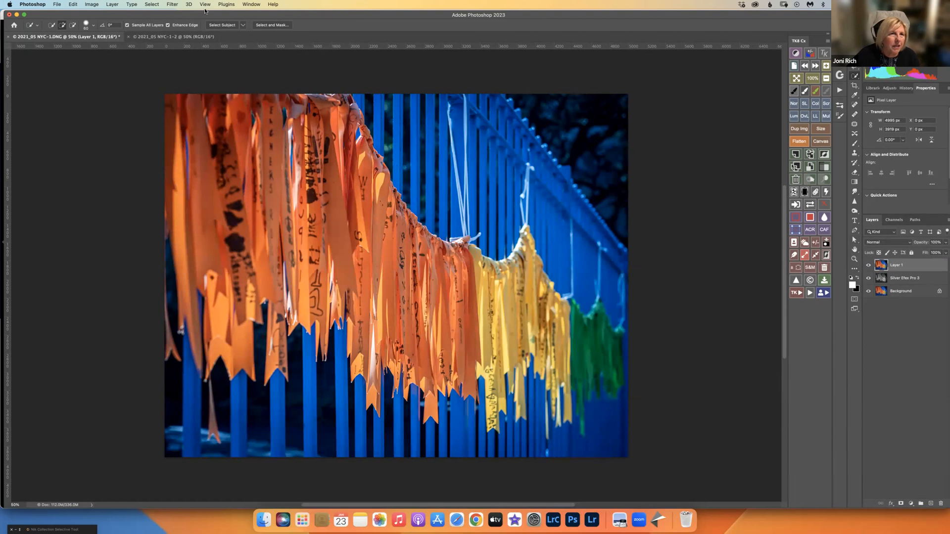
left_click(169, 5)
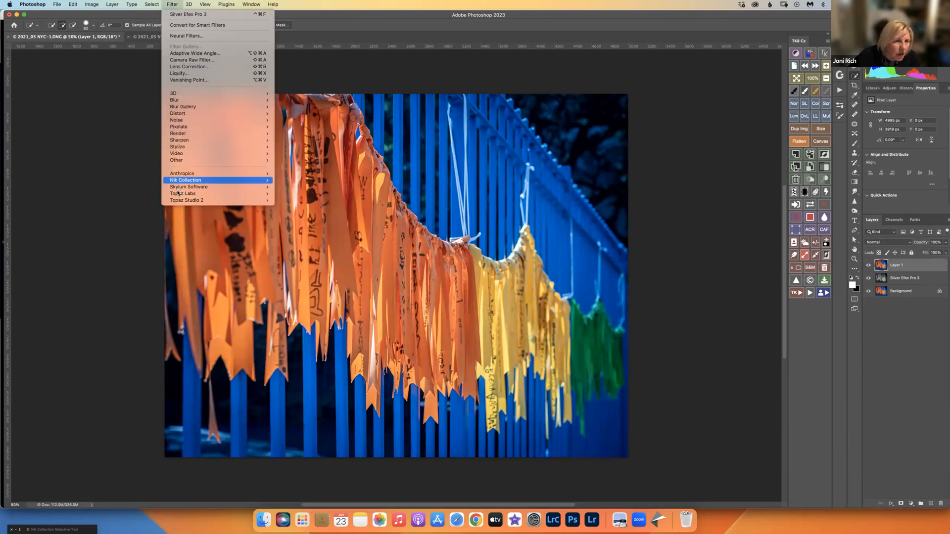
mouse_move(178, 204)
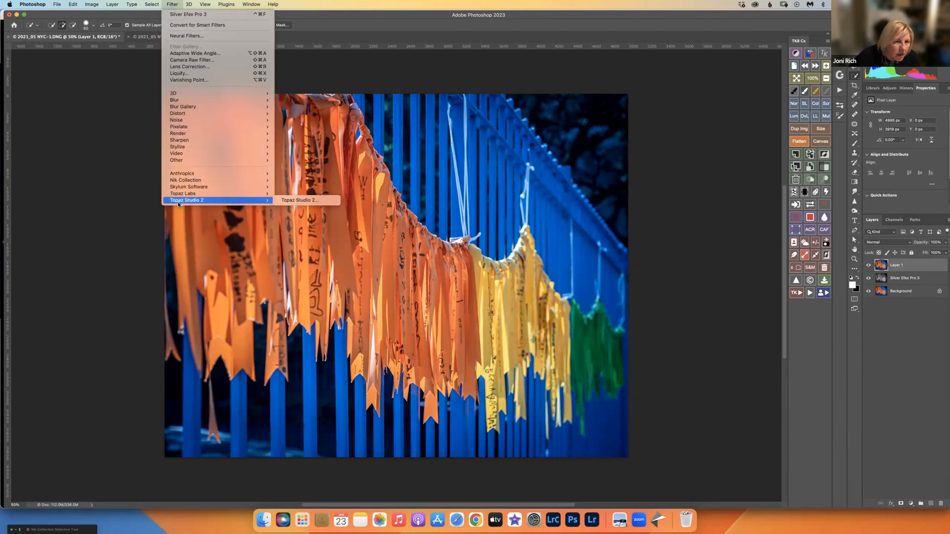
left_click(308, 202)
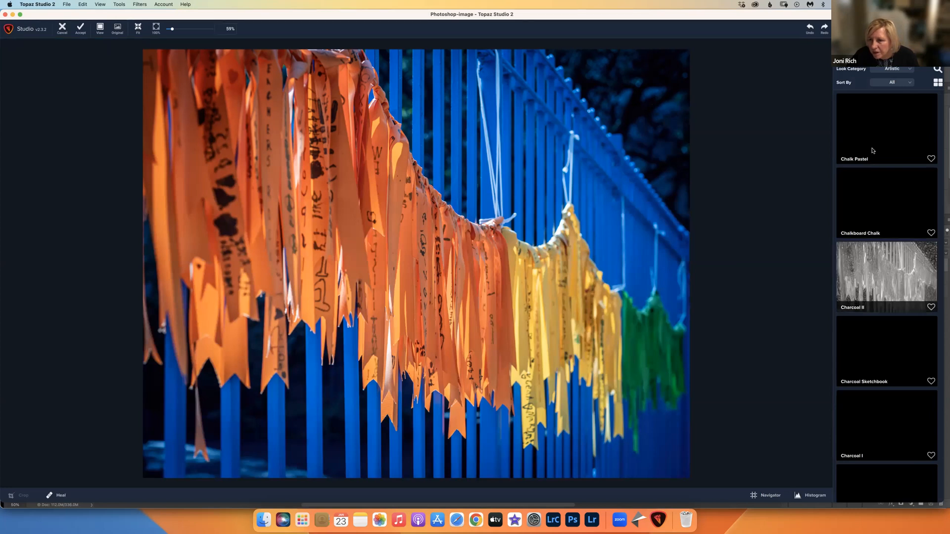
Apply the Charcoal II look at 1.00 opacity and collapse its layer group
left_click(868, 275)
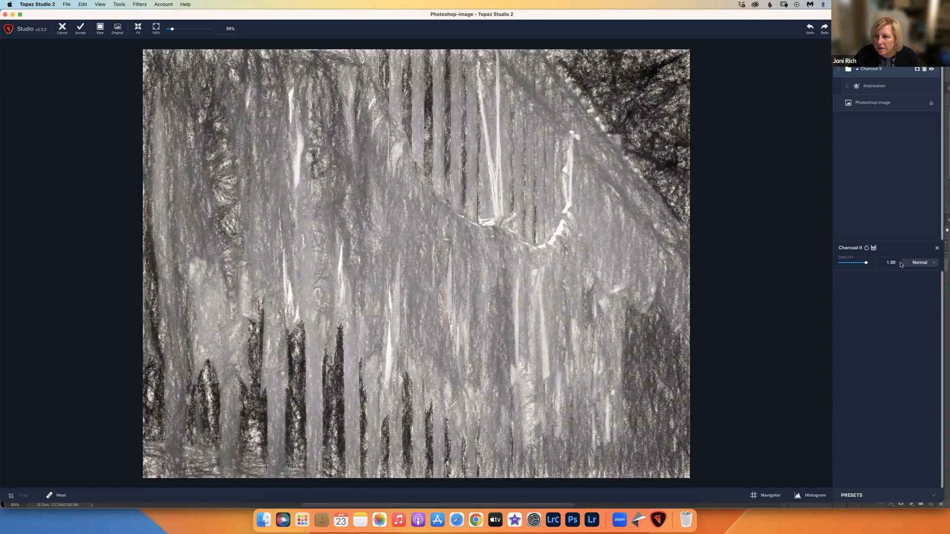
left_click(858, 69)
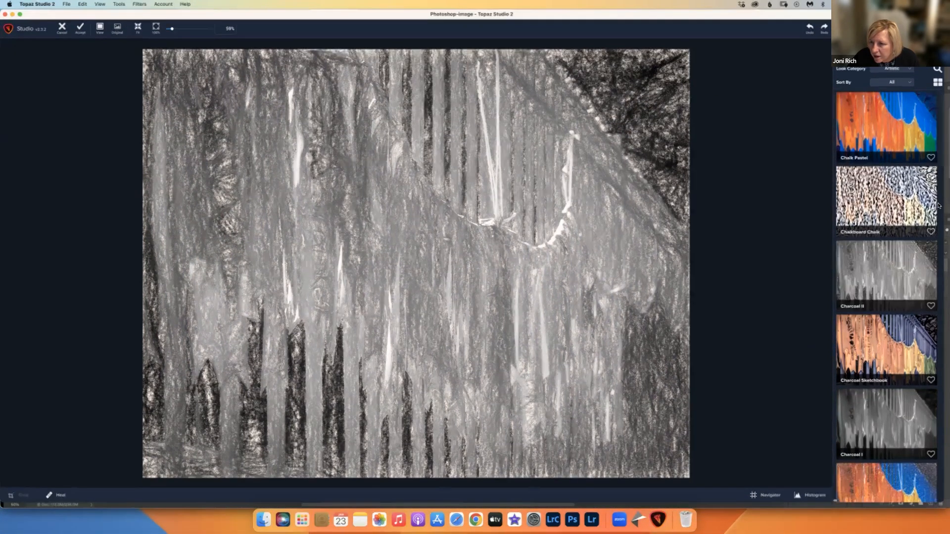
Swap Charcoal II for the Liquid Pencil look, then put Silver Efex Pro 3 above Layer 1 in Photoshop
scroll(935, 222, "down", 5)
scroll(935, 222, "down", 8)
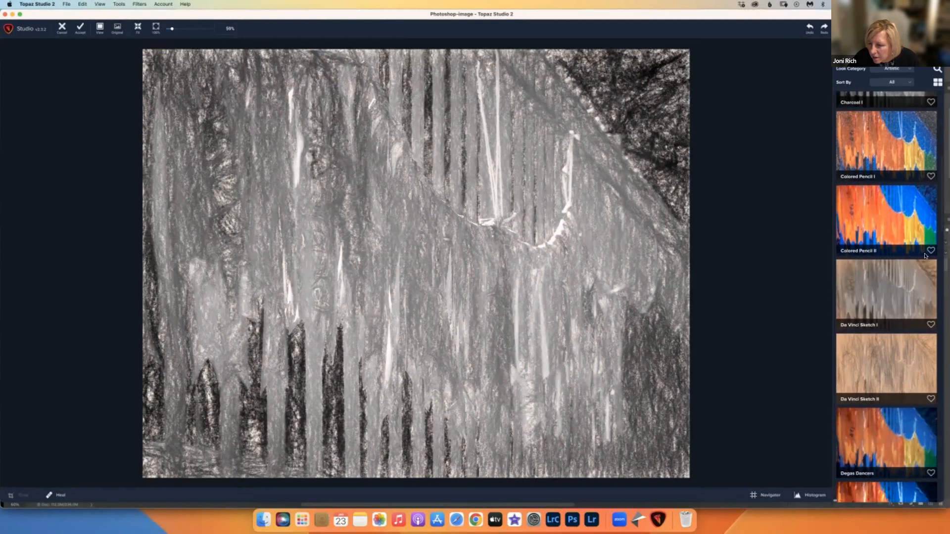
scroll(907, 331, "down", 1)
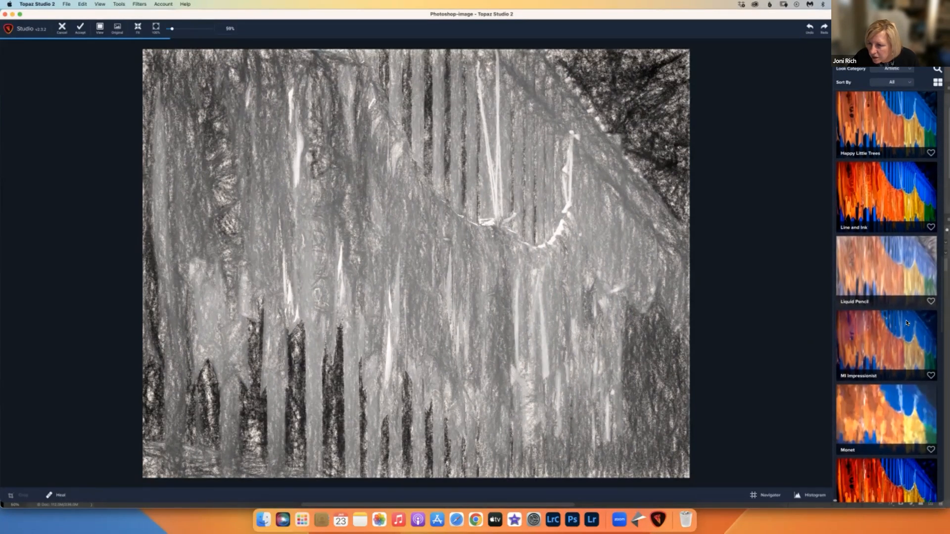
left_click(872, 272)
left_click(883, 275)
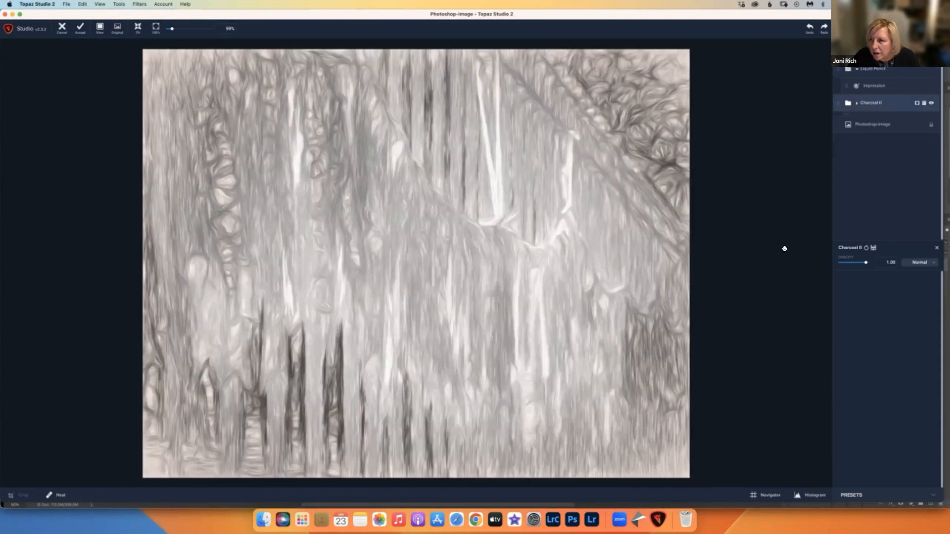
left_click(925, 103)
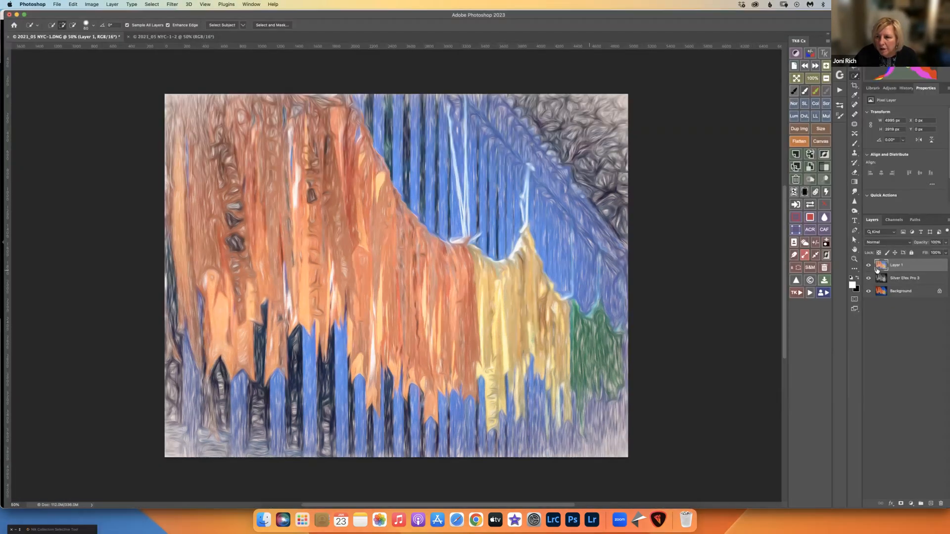
left_click(894, 276)
left_click_drag(892, 278, 897, 261)
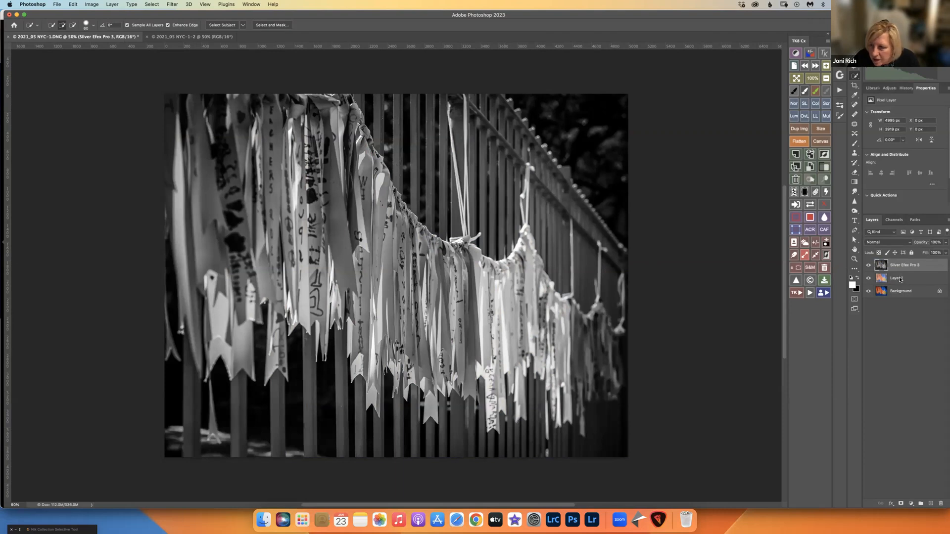
Delete Layer 1 using the Layers panel trash icon, leaving Silver Efex Pro 3 selected
left_click(900, 279)
right_click(906, 281)
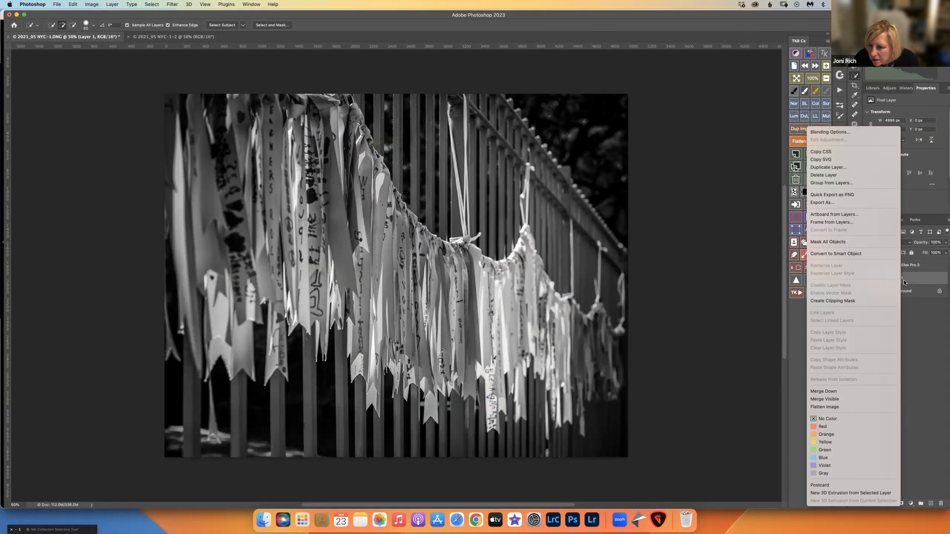
left_click(913, 314)
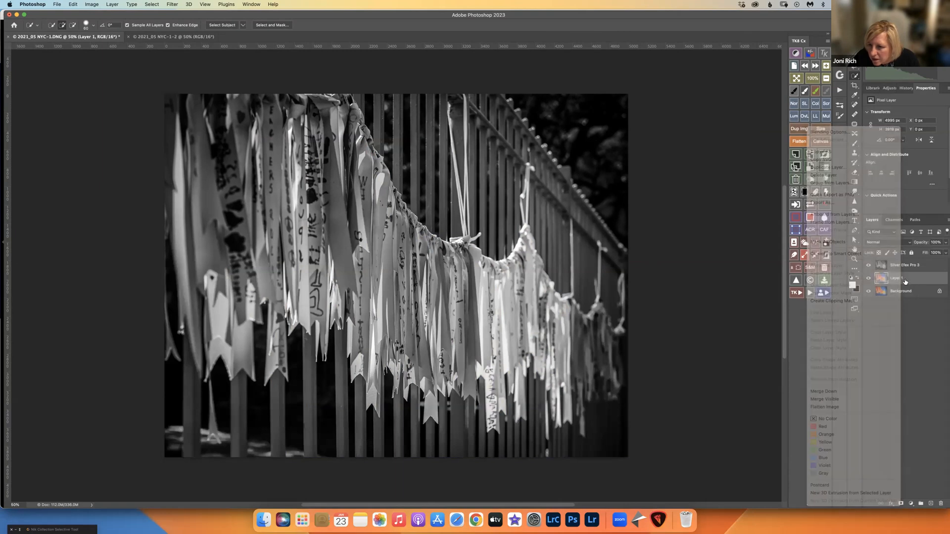
left_click_drag(938, 504, 940, 504)
left_click(901, 265)
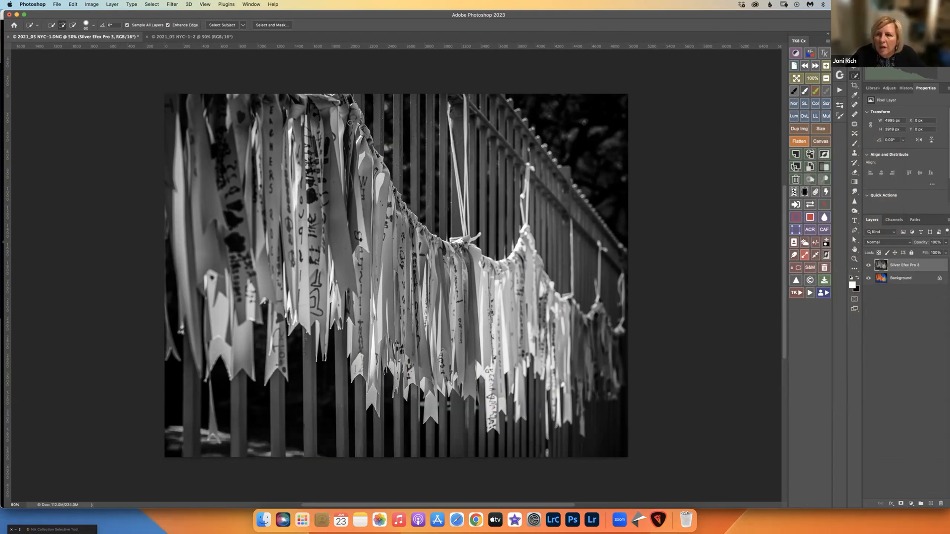
Duplicate the Silver Efex Pro 3 layer with Cmd+J and open the copy in Topaz Studio 2
key("super+j")
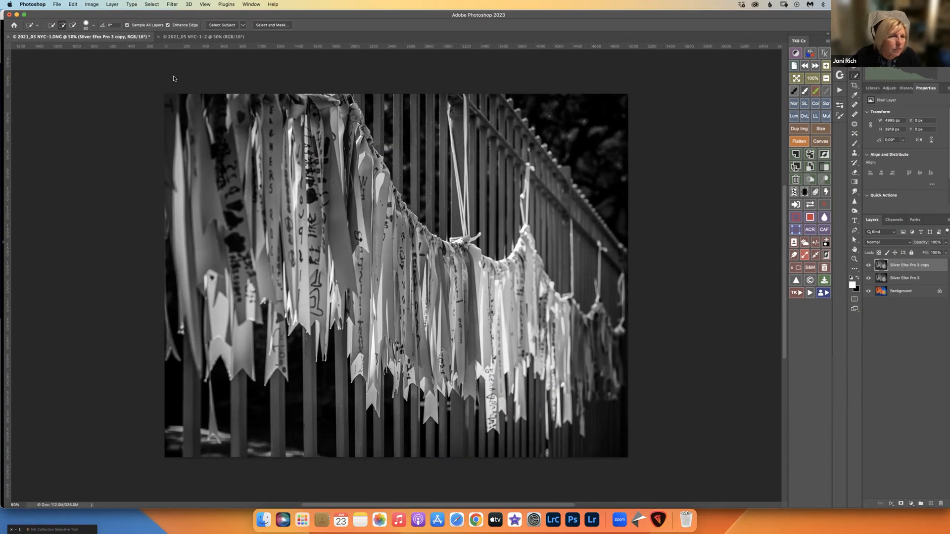
left_click(172, 4)
mouse_move(181, 196)
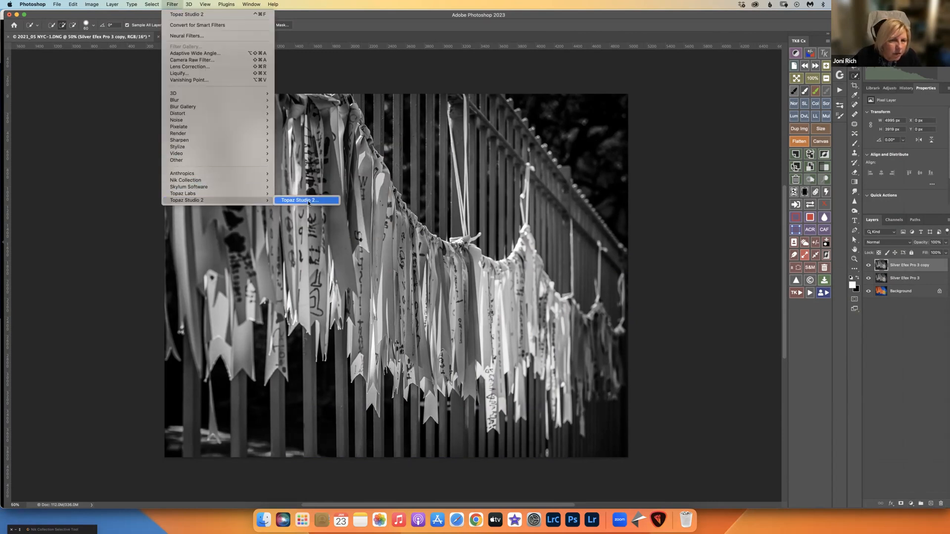
left_click(308, 201)
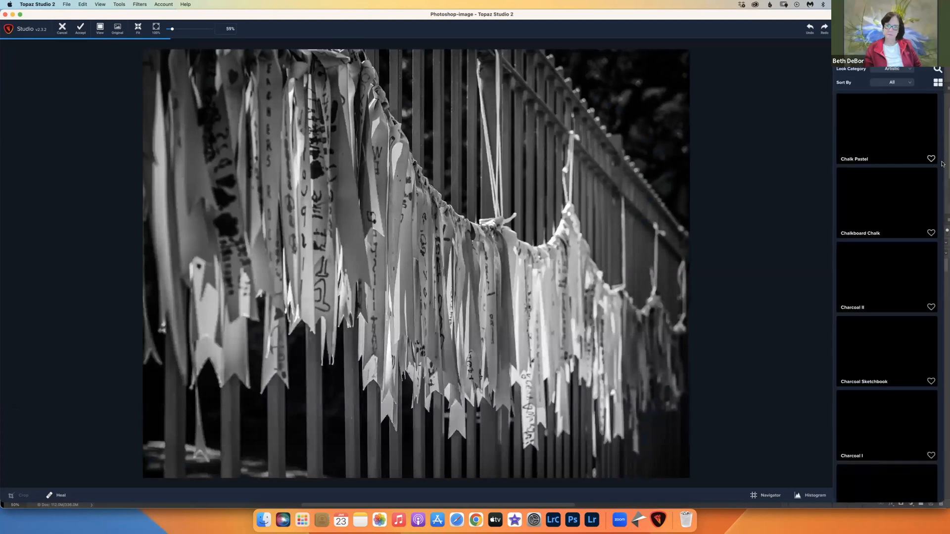
Apply the sepia Charcoal Sketchbook look and send the result back to the Photoshop layer
scroll(942, 168, "down", 3)
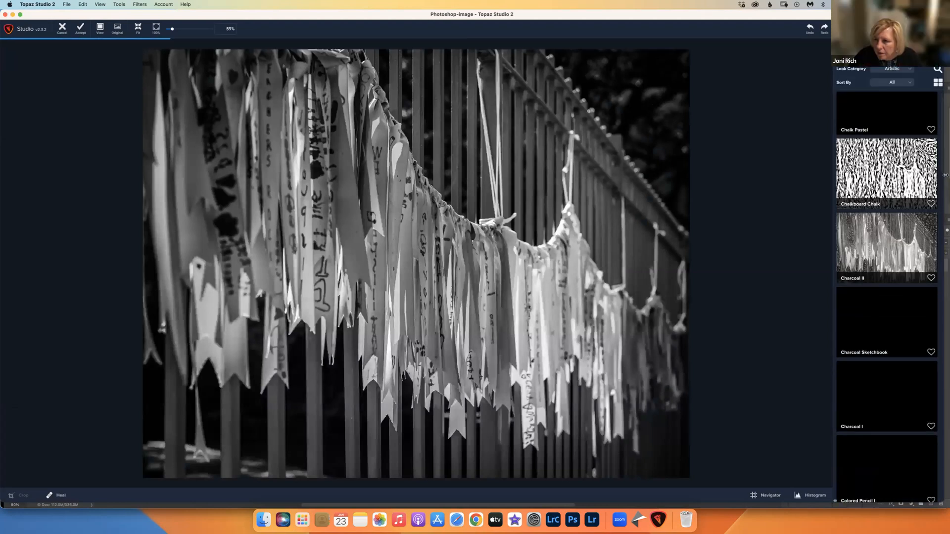
scroll(940, 193, "down", 6)
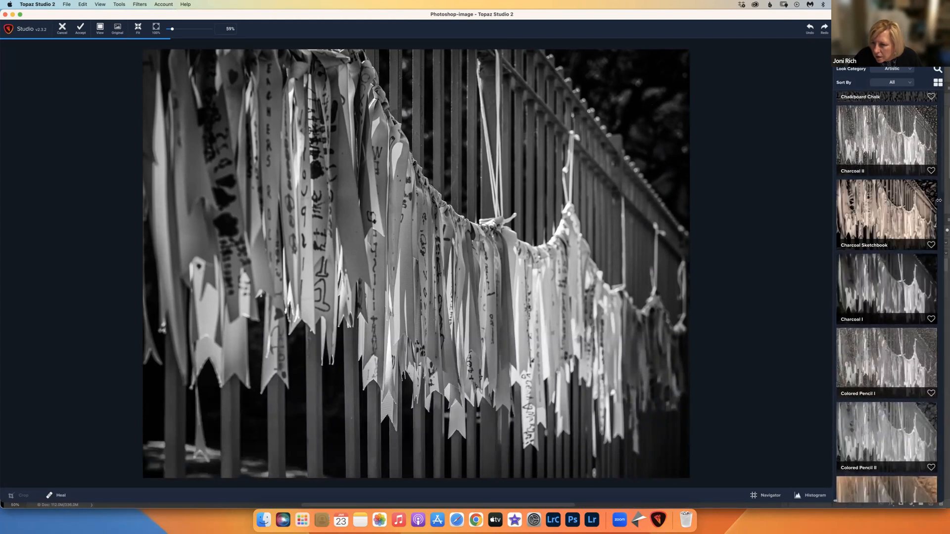
scroll(936, 207, "down", 2)
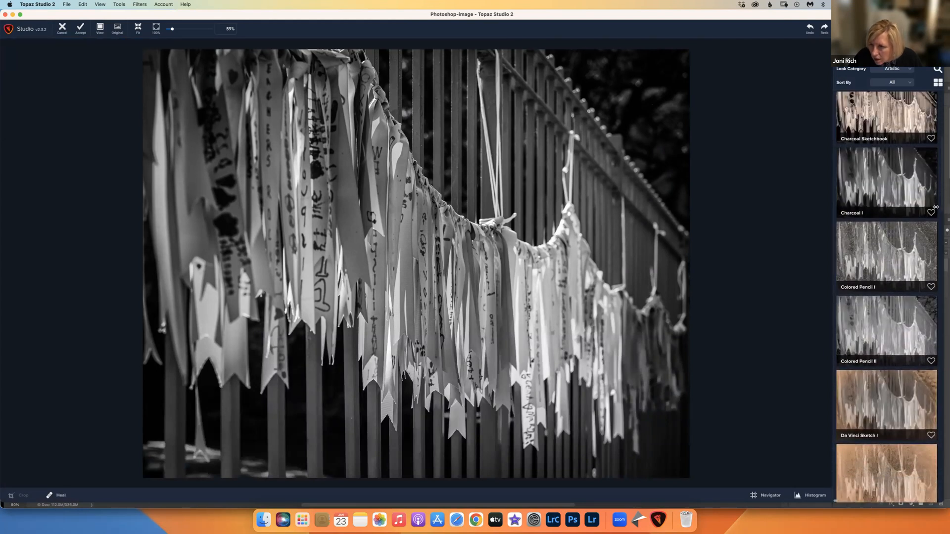
scroll(920, 198, "up", 3)
left_click(886, 169)
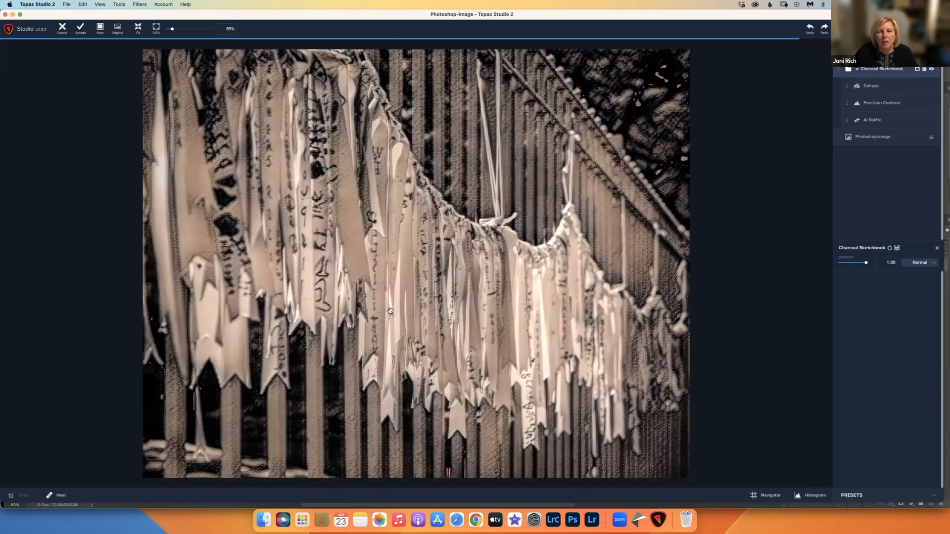
key("Return")
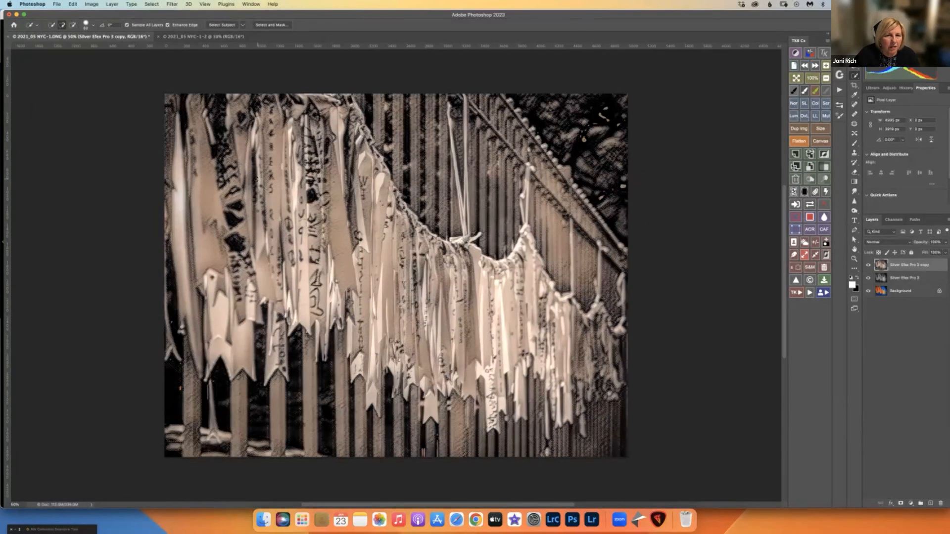
Close the edited document, saving its changes, and return to Lightroom Classic
left_click(9, 37)
left_click(479, 175)
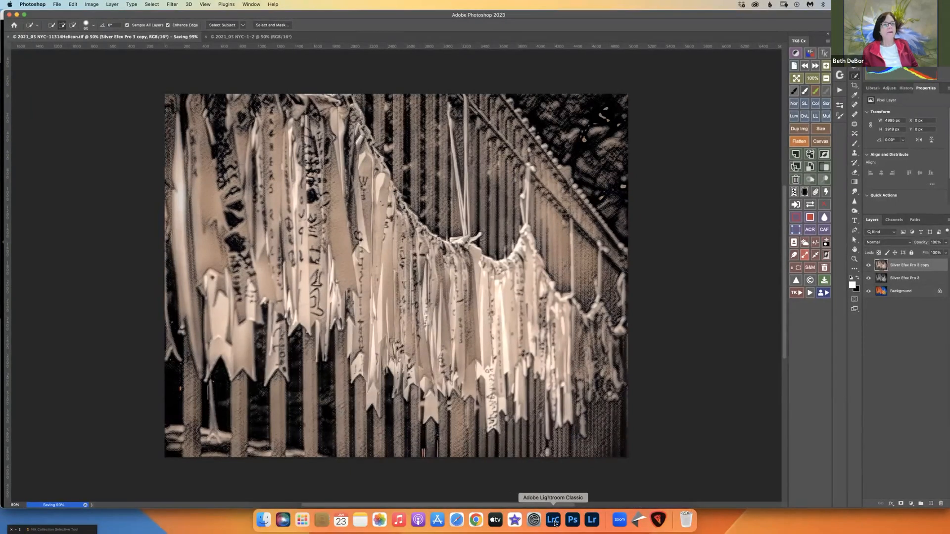
left_click(554, 521)
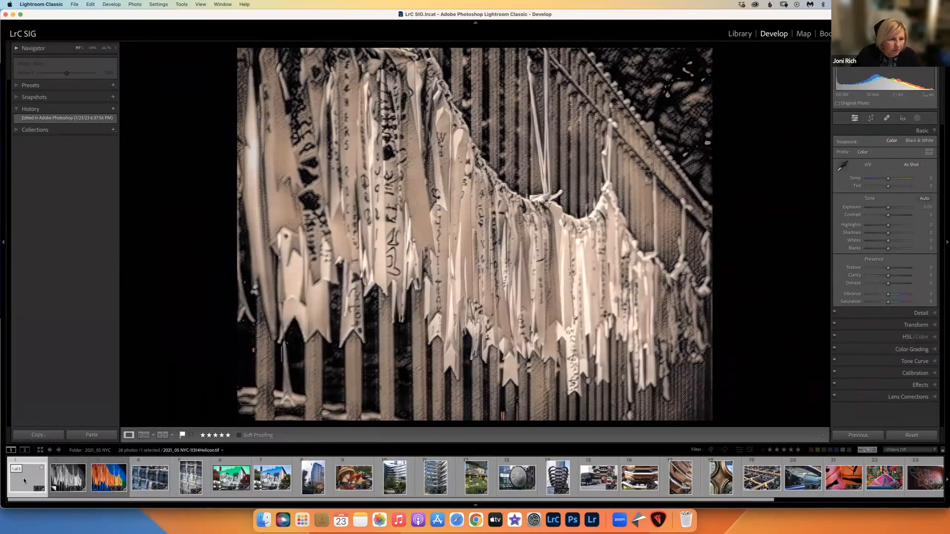
View the colour original, black-and-white copy and Photoshop-edited TIFF in turn, checking Photoshop briefly
left_click(117, 480)
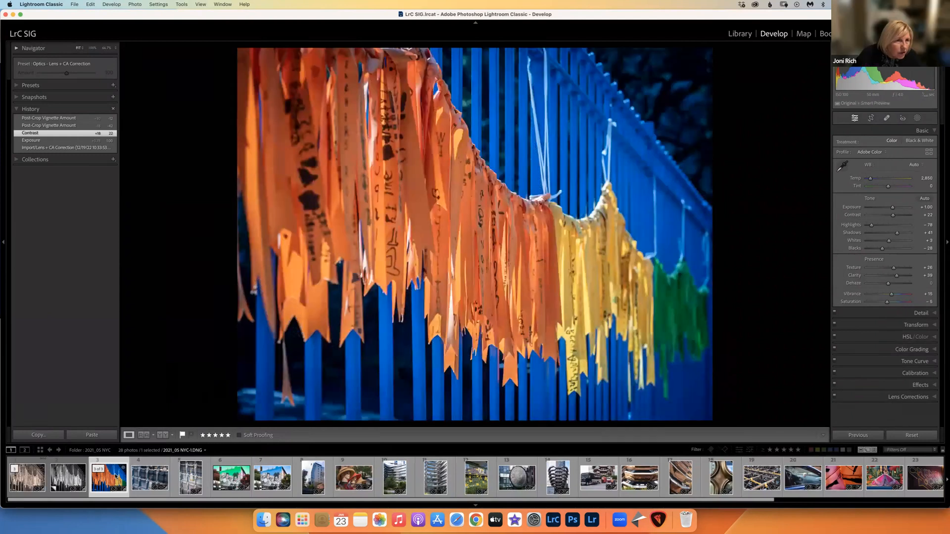
left_click(69, 480)
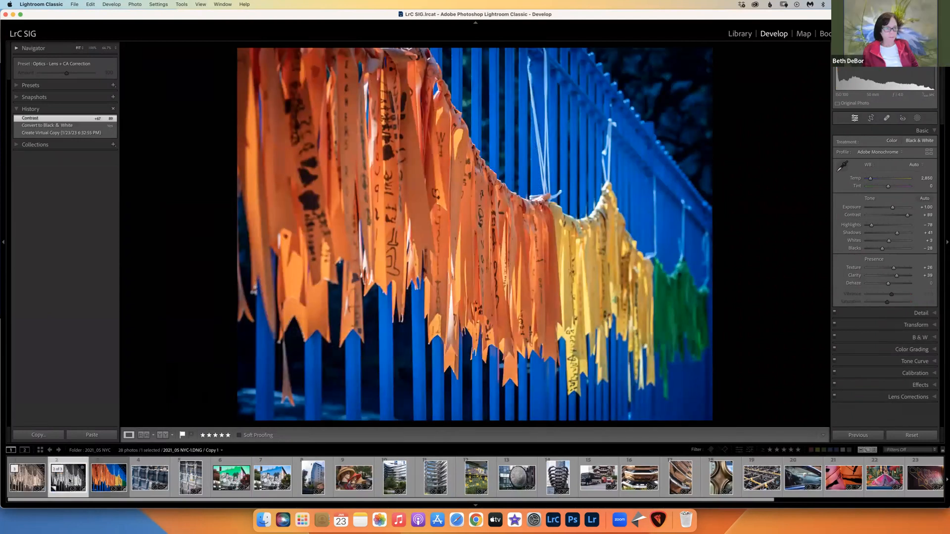
left_click(34, 477)
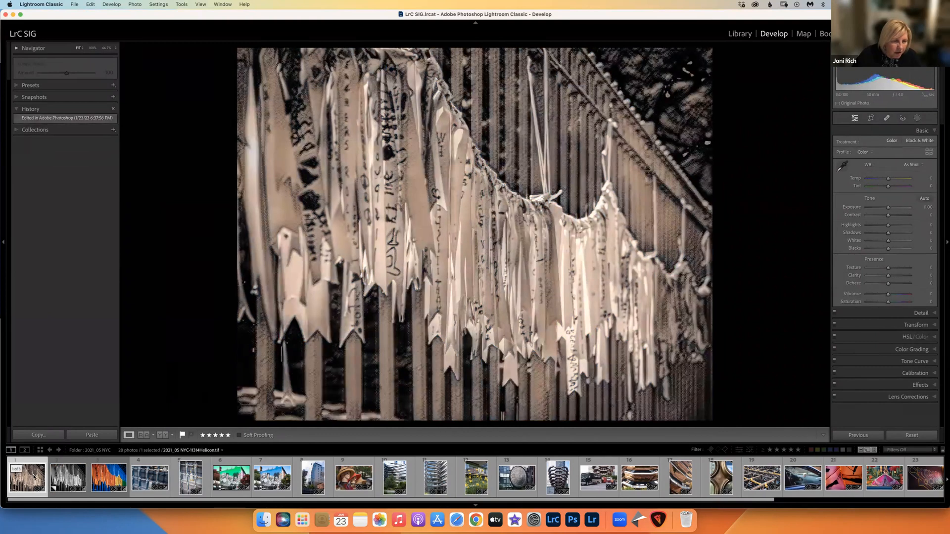
left_click(574, 521)
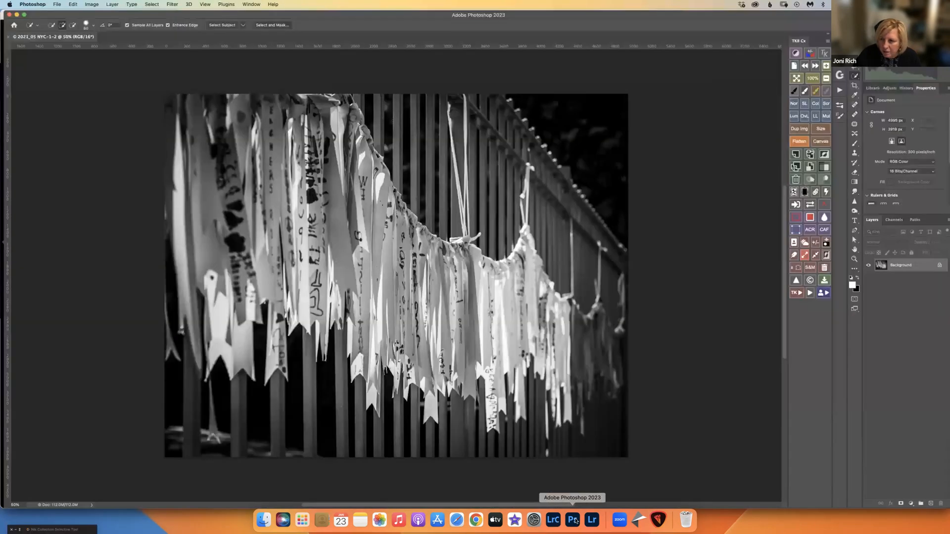
left_click(552, 519)
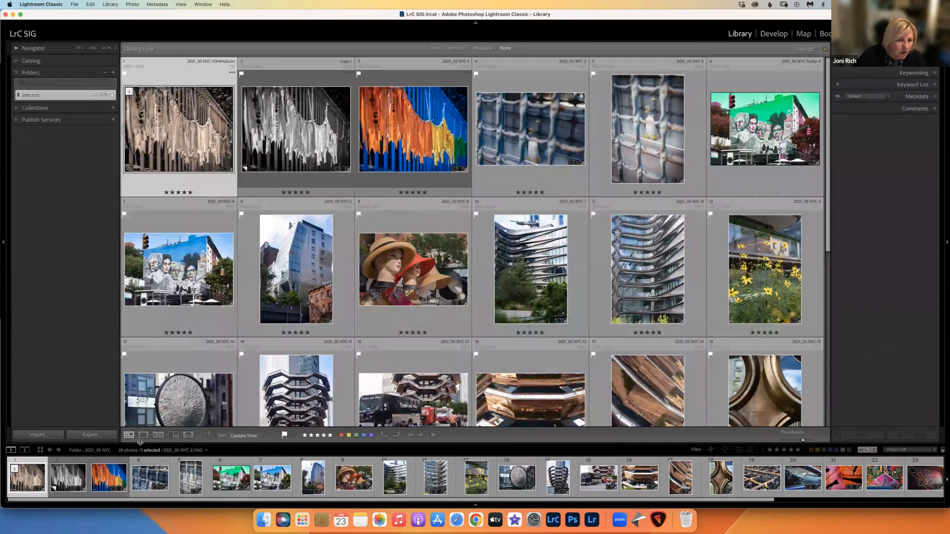
Rename the edited photo to 2021_05 NYC 1 VC-4, replacing 'Funky' with '1 VC' in Custom Text
left_click(111, 5)
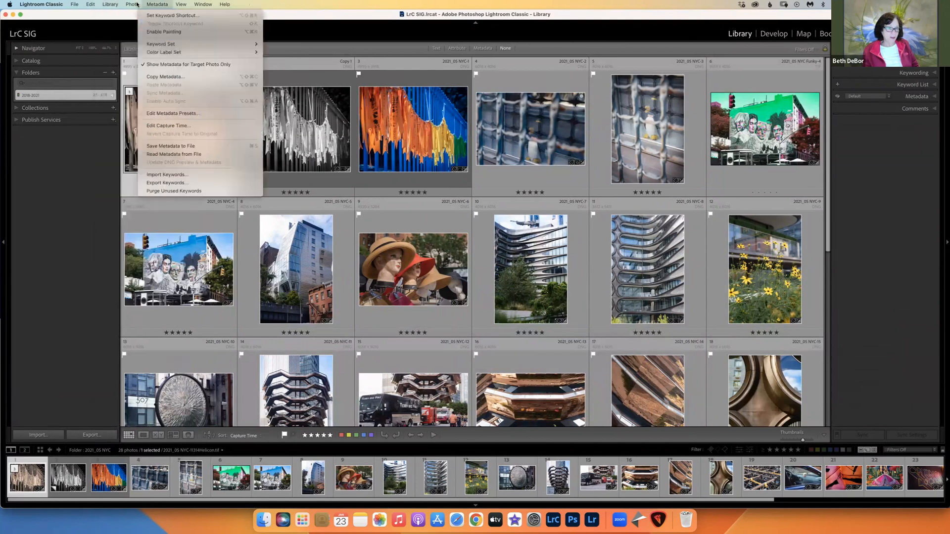
mouse_move(132, 5)
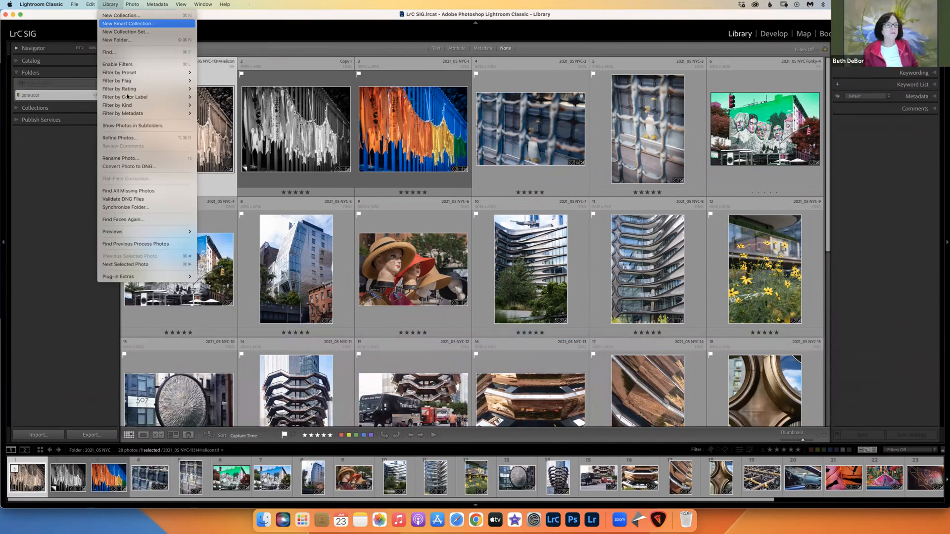
left_click(131, 158)
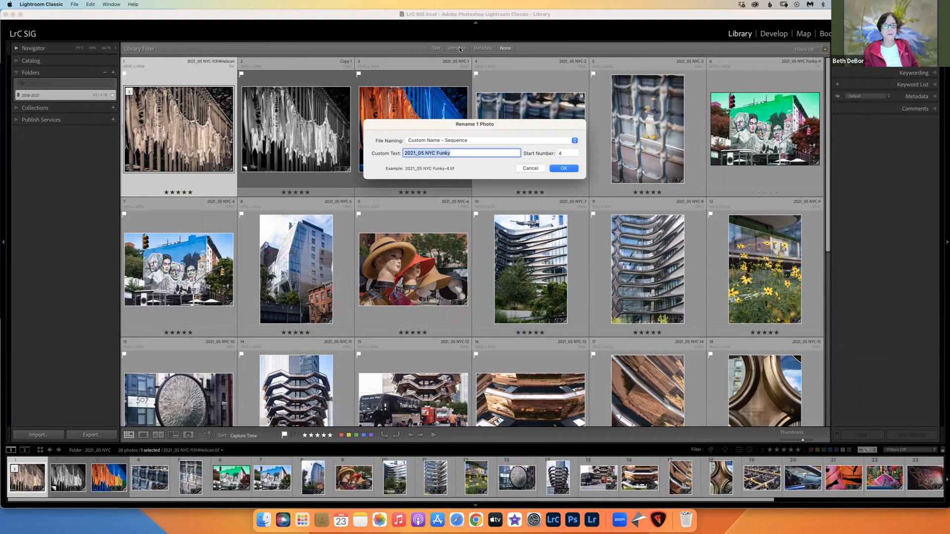
left_click(470, 152)
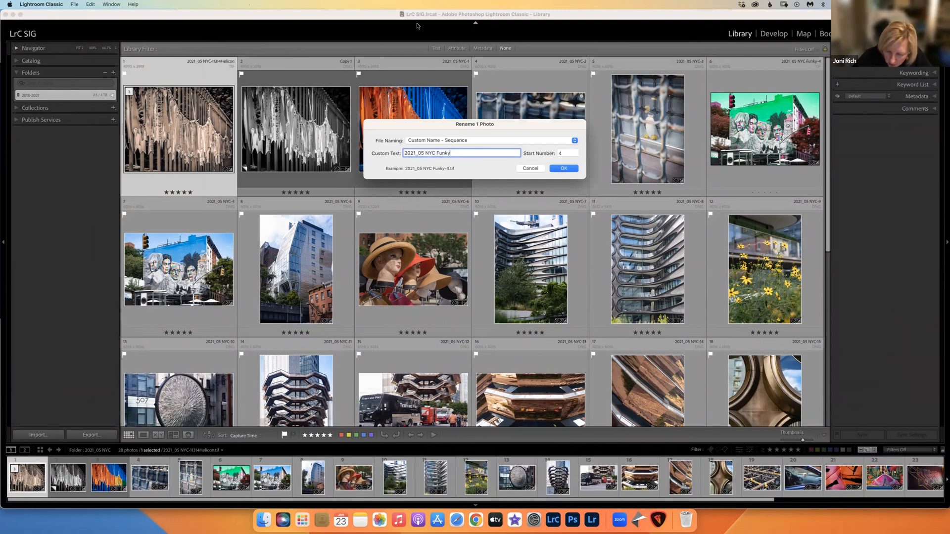
key("BackSpace")
key("BackSpace")
key("BackSpace")
key("BackSpace")
key("BackSpace")
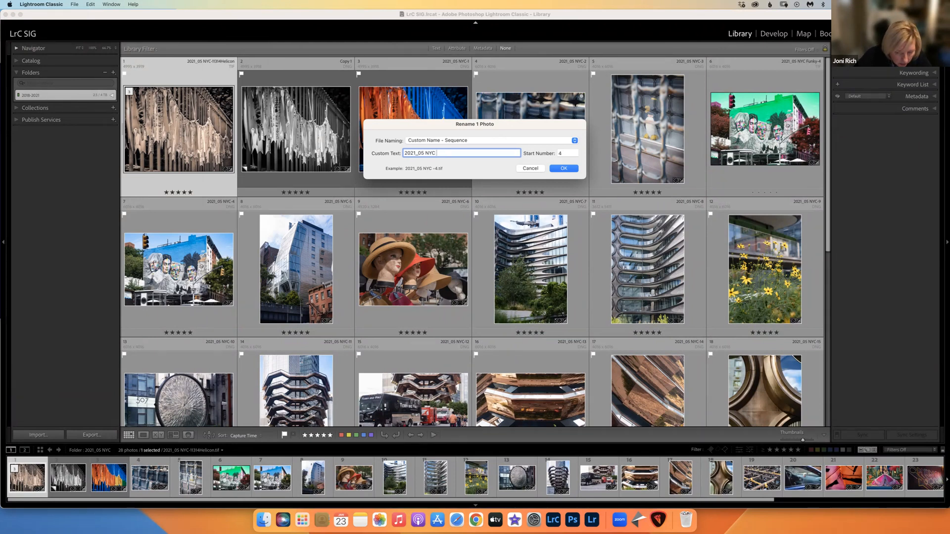
type("1 V")
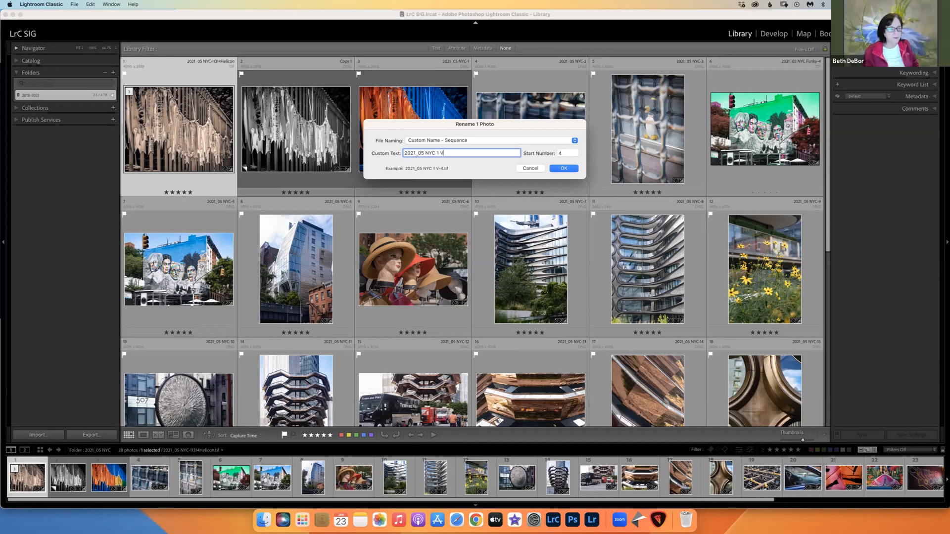
type("C")
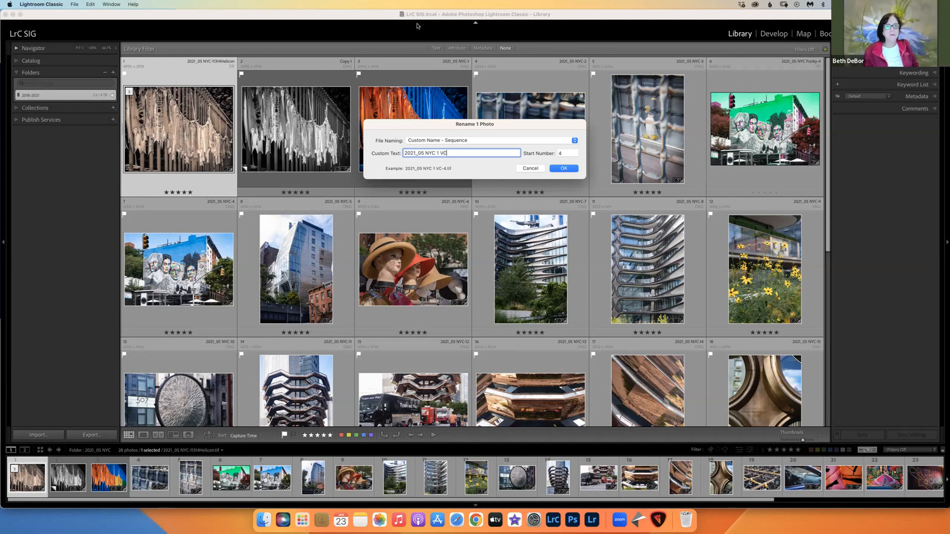
left_click(562, 169)
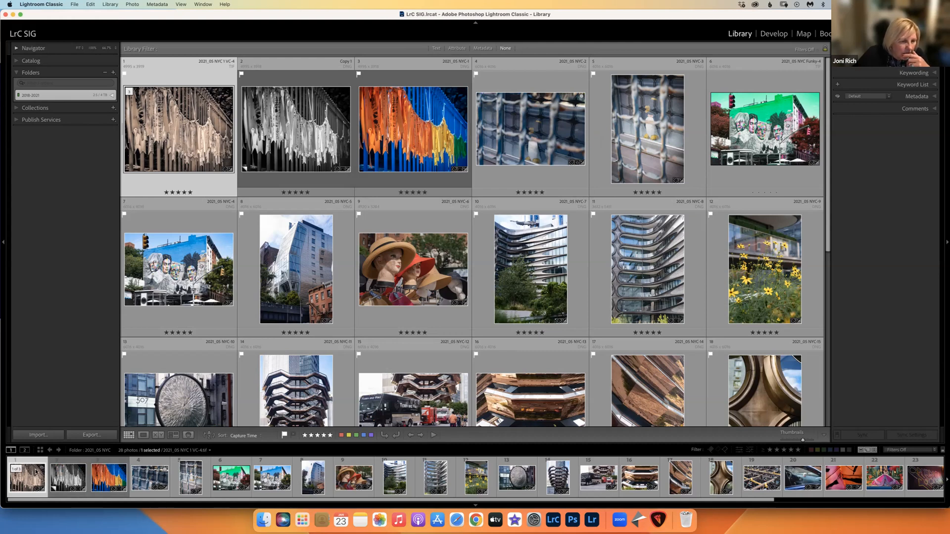
right_click(36, 473)
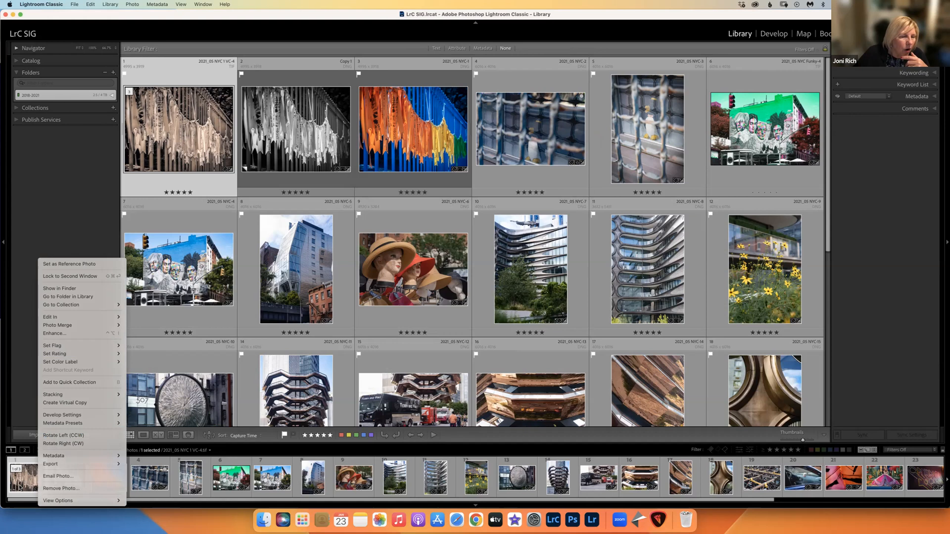
Open the first filmstrip photo's original file in Photoshop 2023 using Edit Original
left_click(20, 488)
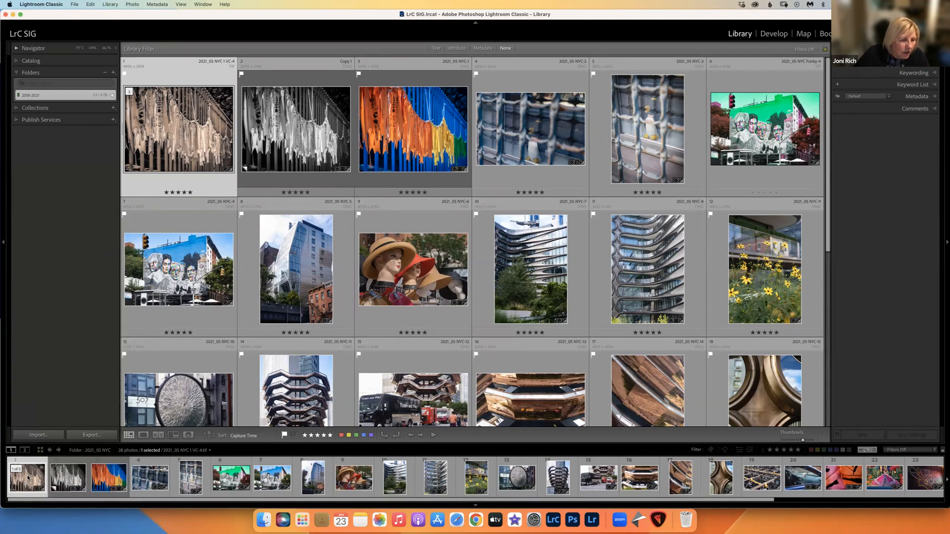
right_click(28, 478)
mouse_move(89, 316)
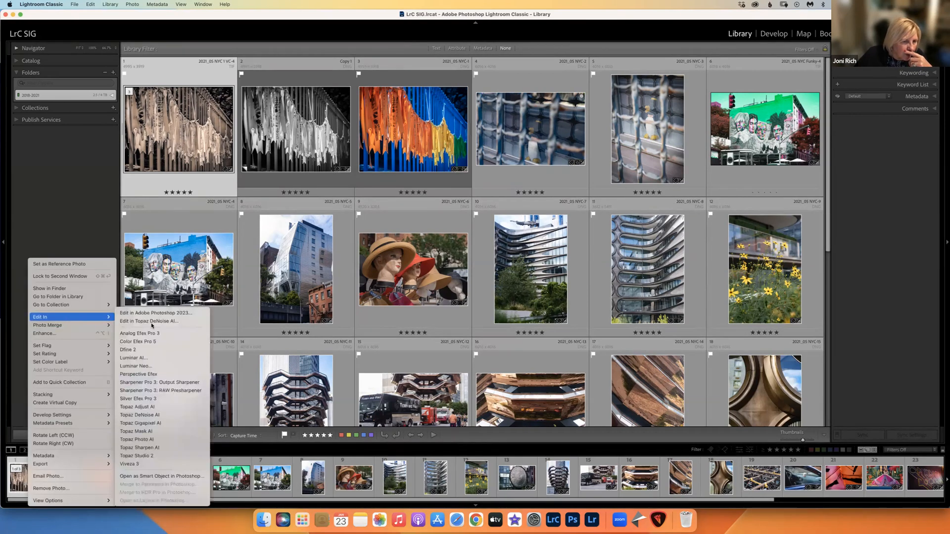
left_click(168, 314)
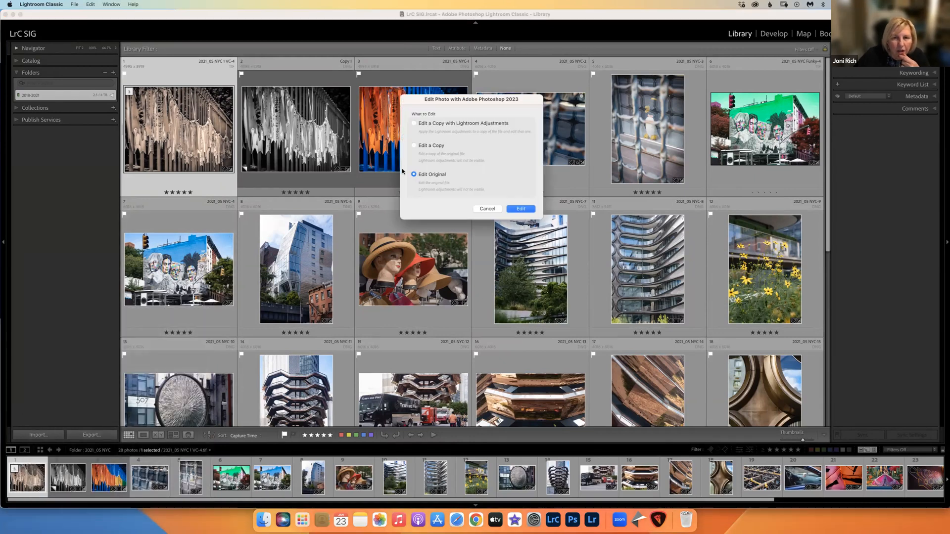
left_click(521, 208)
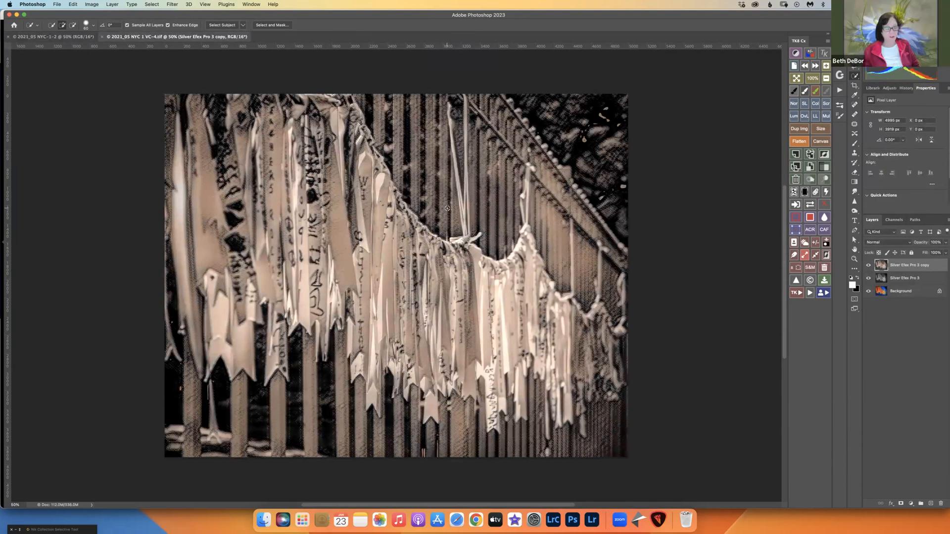
Close the NYC 1 VC-4 and black-and-white NYC-1-2 documents, saving changes, then return to Lightroom
left_click(103, 37)
key("super+w")
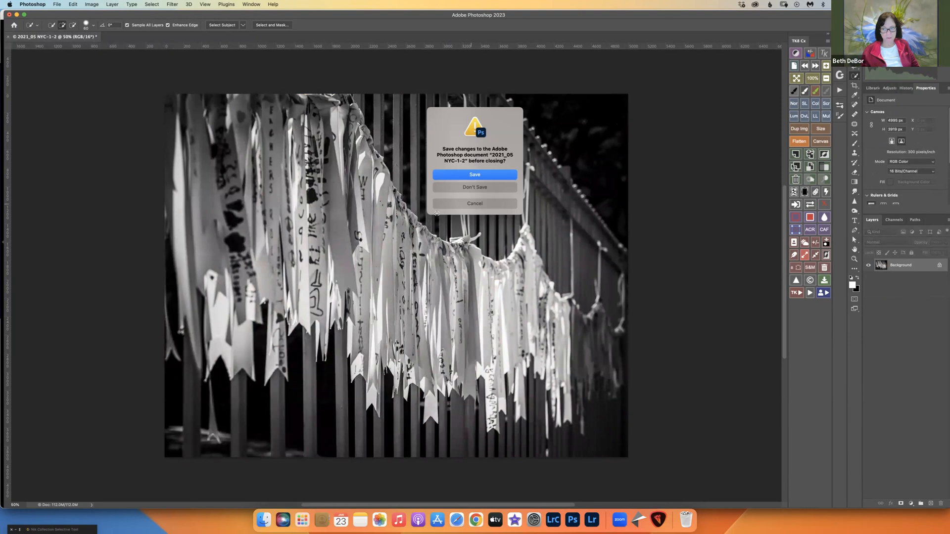
key("Return")
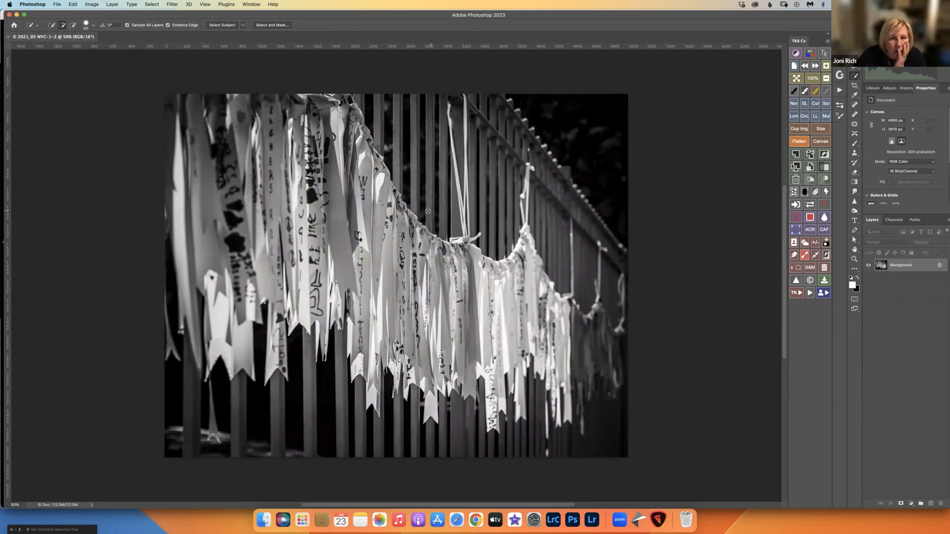
left_click(553, 520)
left_click(105, 476)
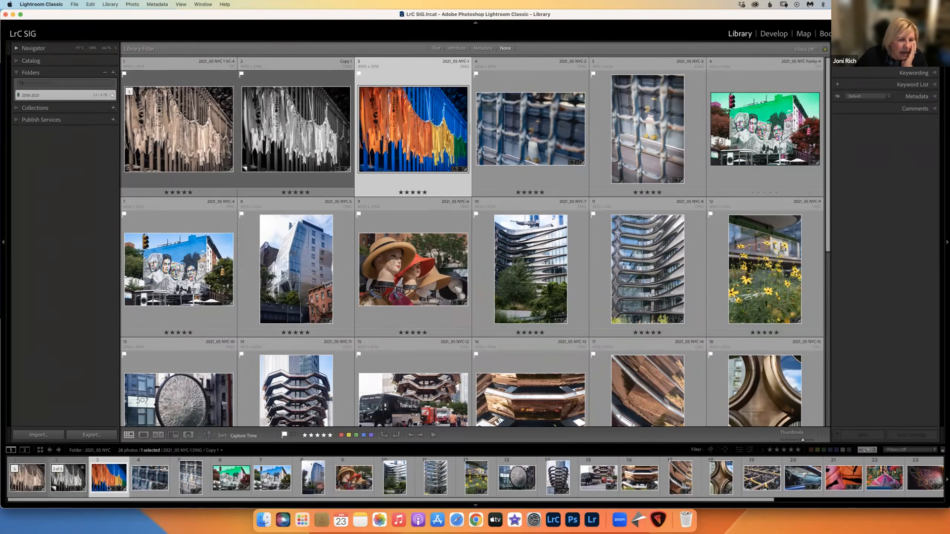
Rename the first ribbon-fence photo by replacing 'VC' with 'Nik;Topaz' in Rename Photo's custom text
left_click(27, 478)
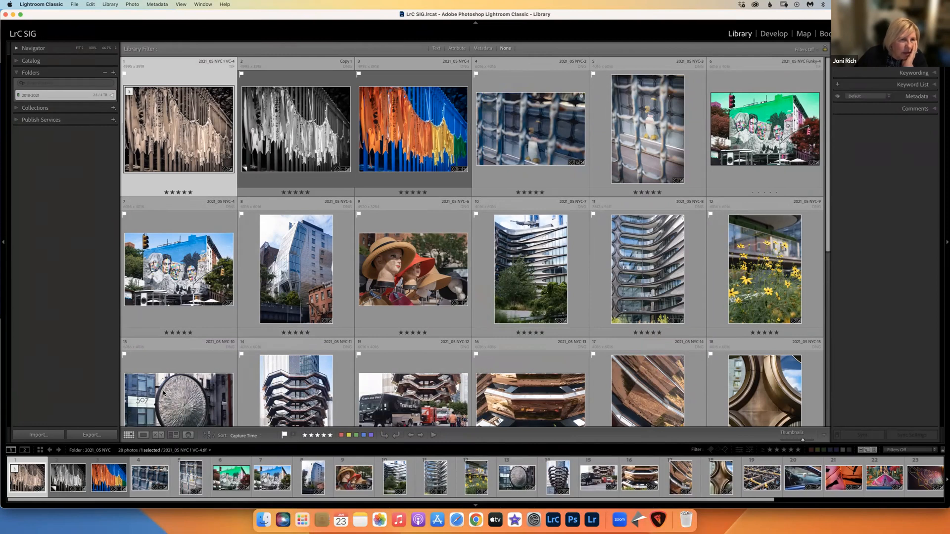
left_click(110, 4)
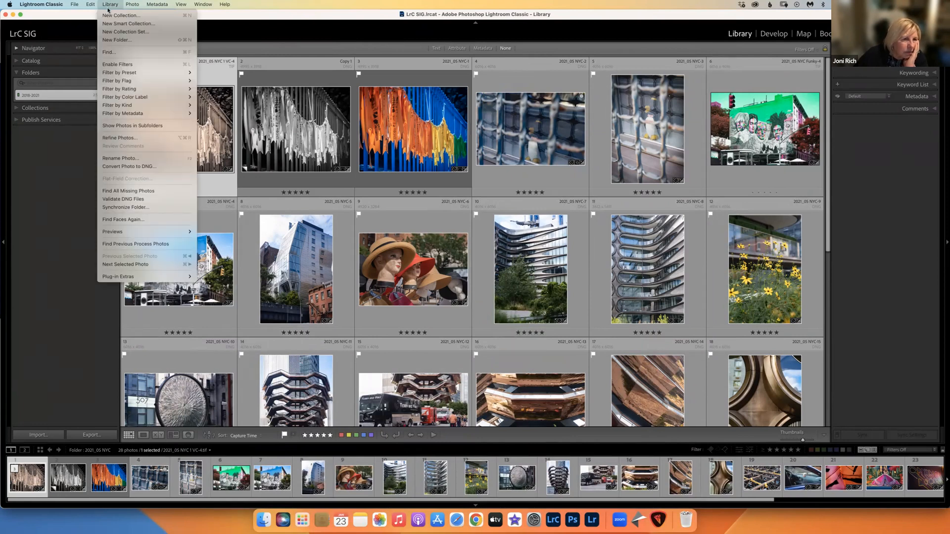
left_click(120, 158)
left_click(450, 152)
key("BackSpace")
key("BackSpace")
key("BackSpace")
key("BackSpace")
type("T")
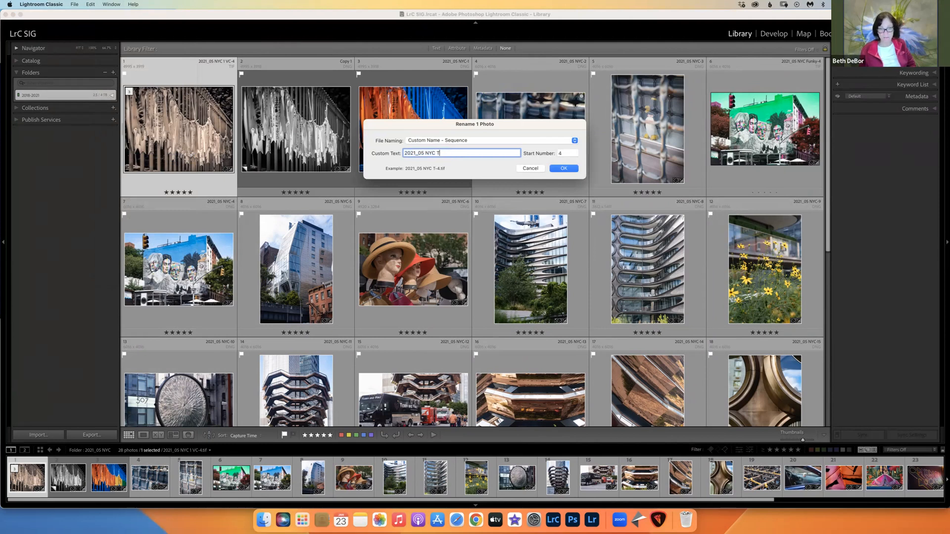
key("BackSpace")
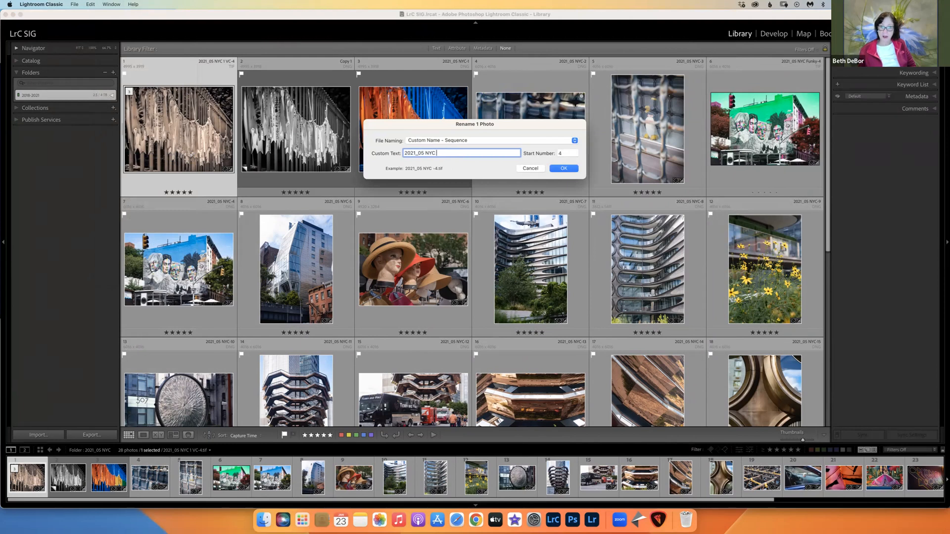
type("Nik")
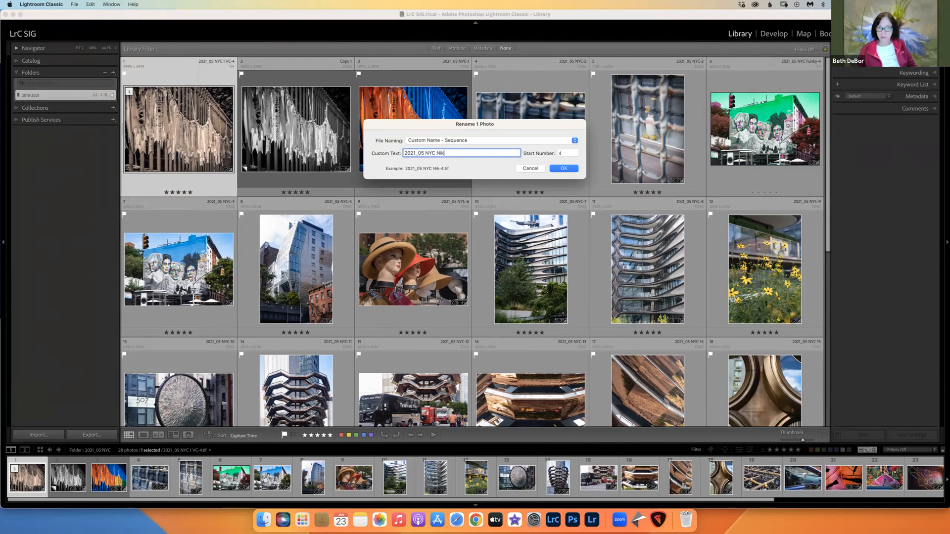
type(";Toa")
type("az")
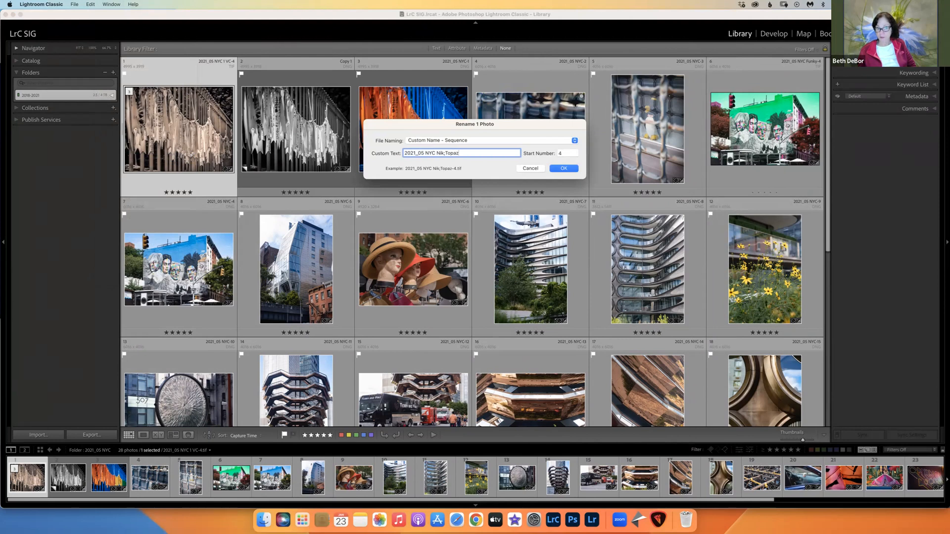
left_click(564, 169)
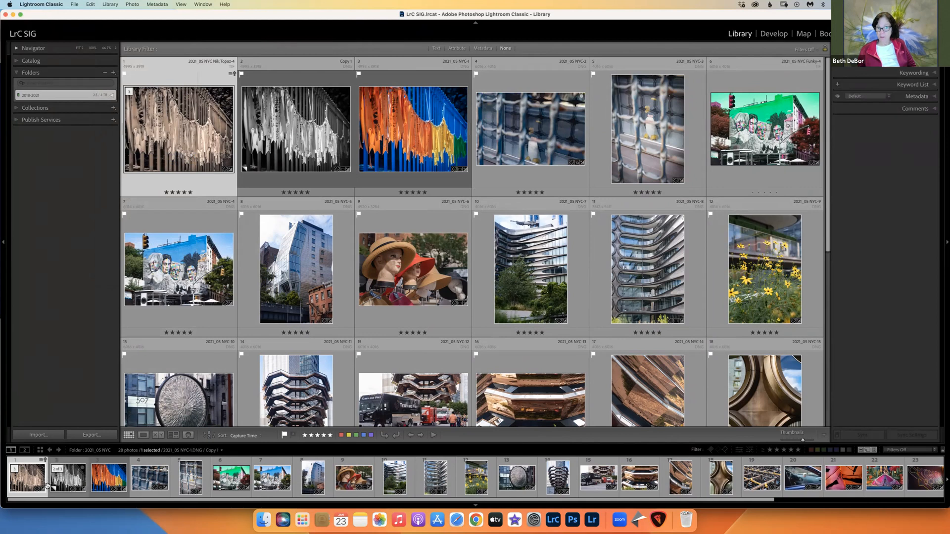
left_click(69, 478)
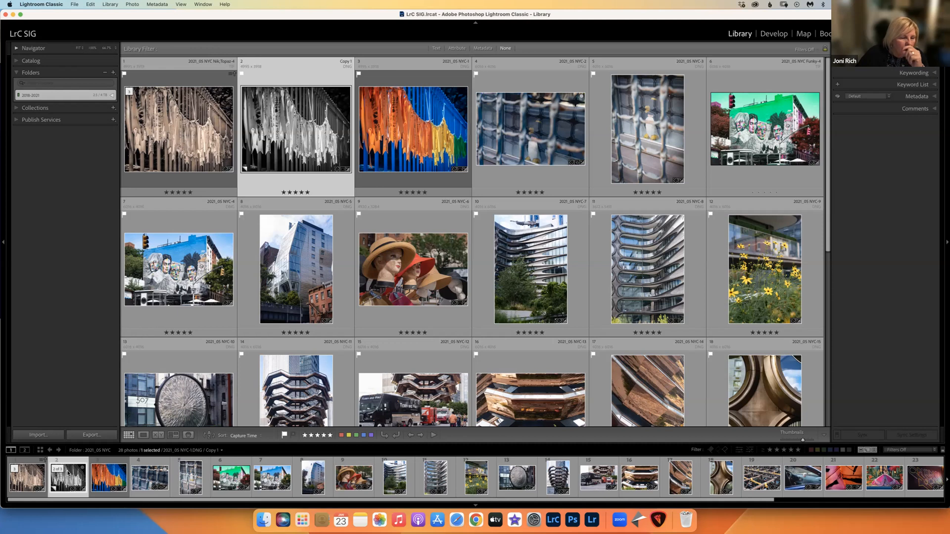
left_click(108, 476)
Open the colour ribbon photo (thumbnail 3) in Develop and create a virtual copy from the filmstrip
double_click(107, 475)
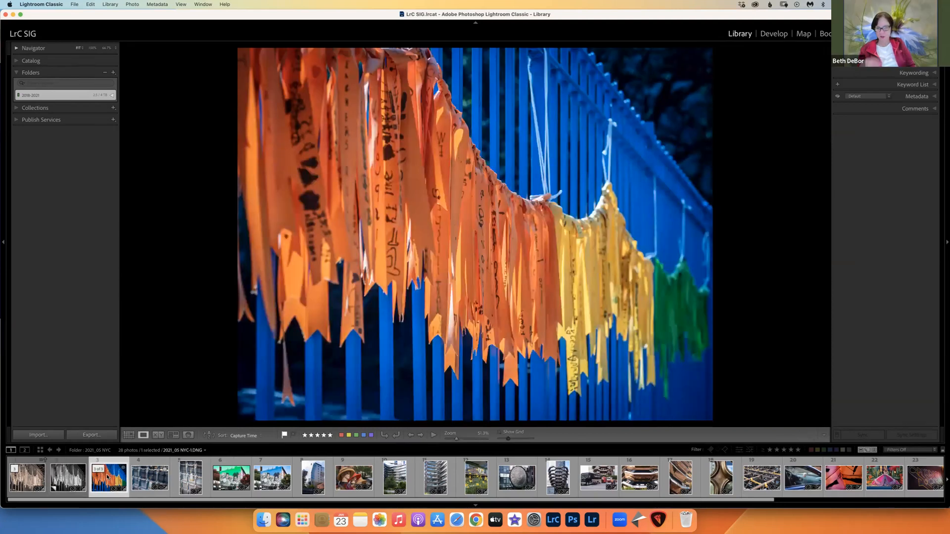
right_click(104, 476)
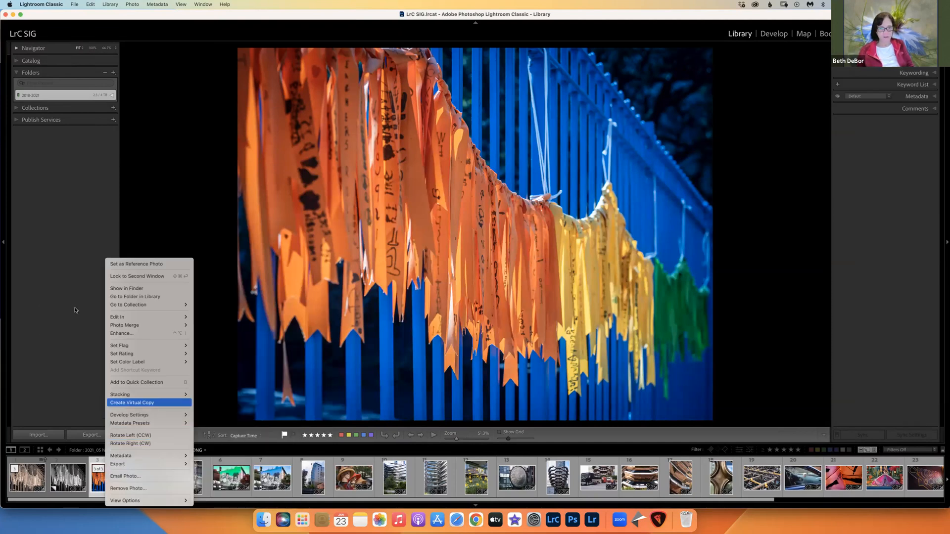
key("Escape")
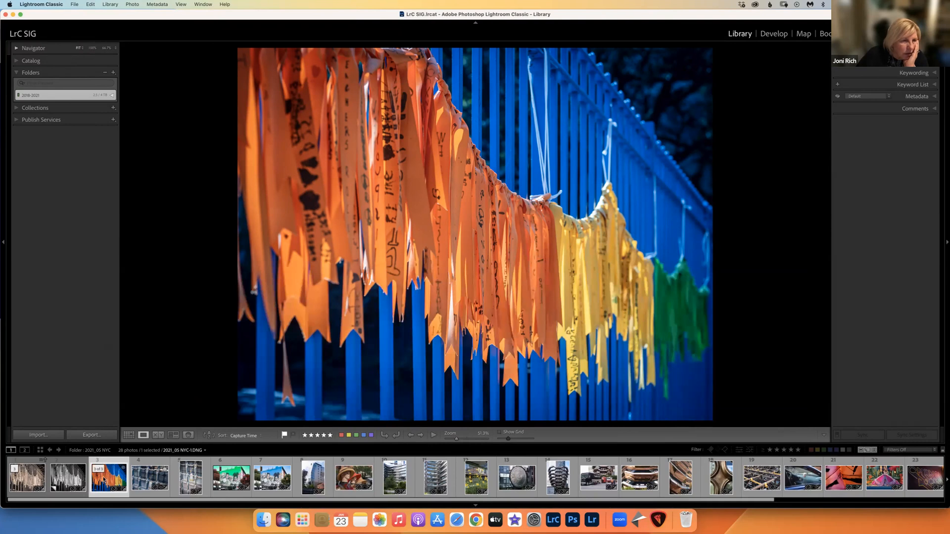
left_click(773, 34)
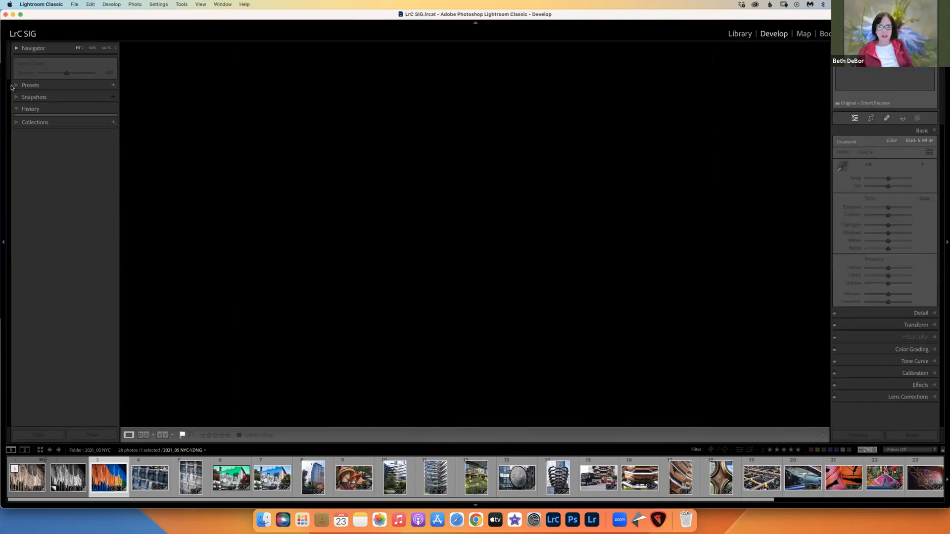
left_click(25, 134)
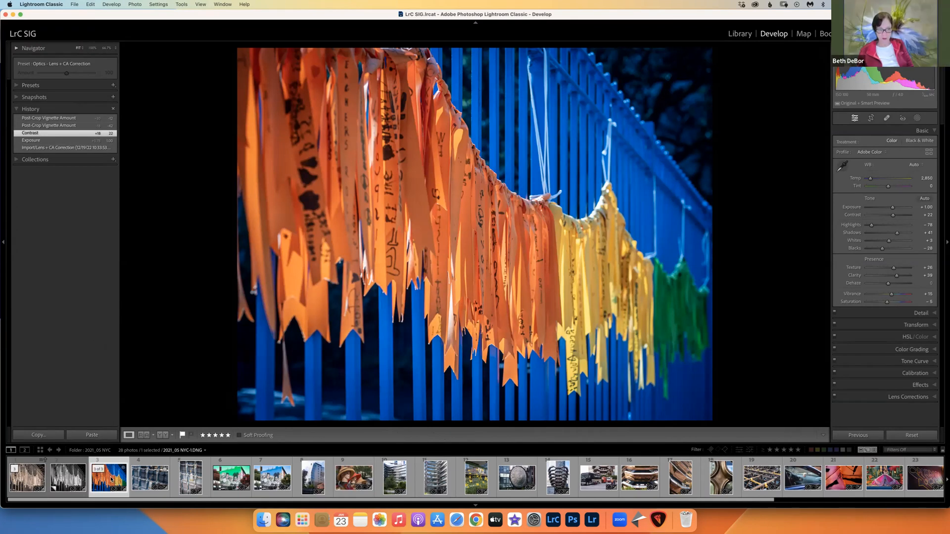
right_click(118, 477)
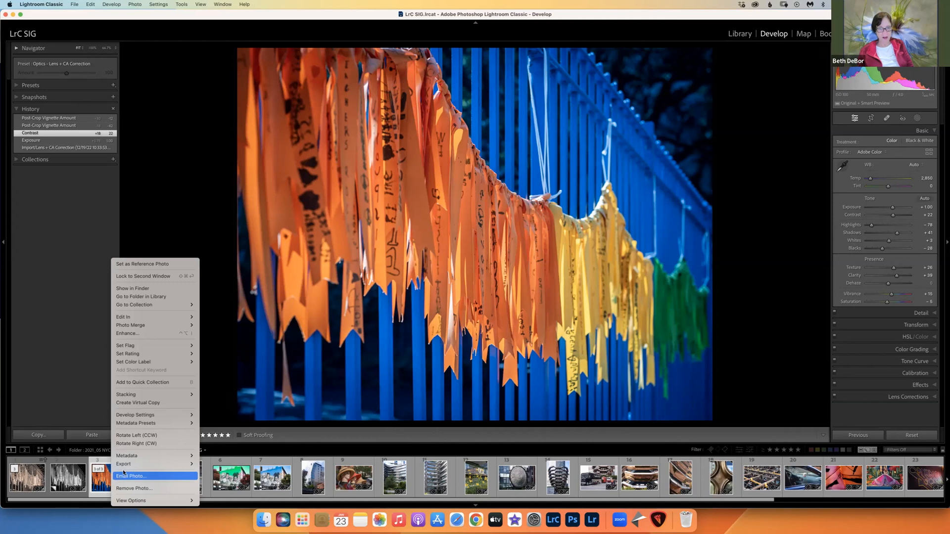
left_click(139, 403)
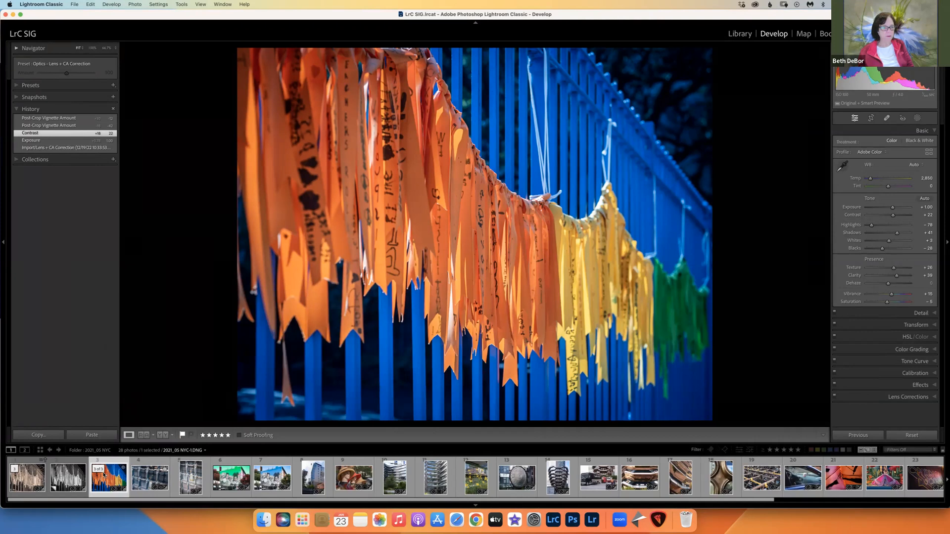
Restore the black-and-white high-contrast look on the virtual copy, then unstack the ribbon-fence versions
left_click(71, 477)
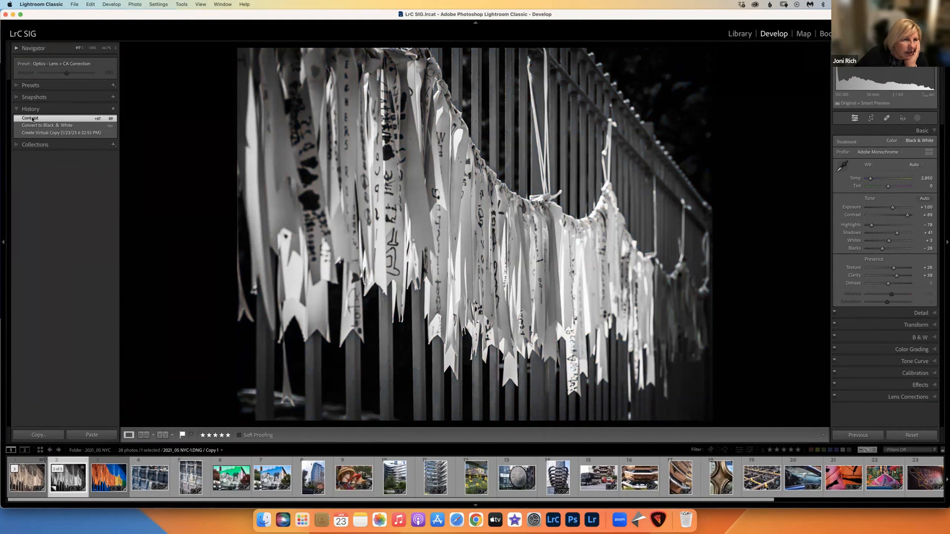
left_click(45, 125)
left_click(45, 132)
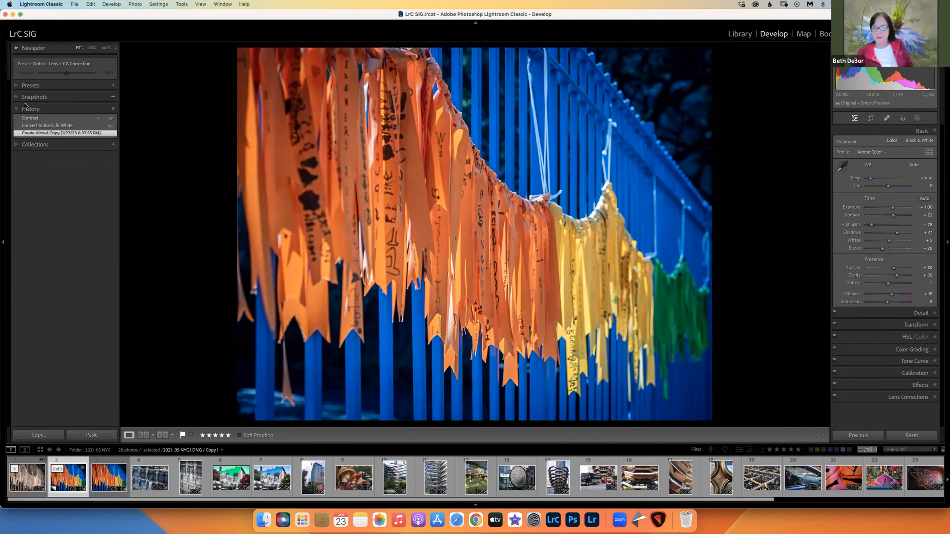
left_click(30, 118)
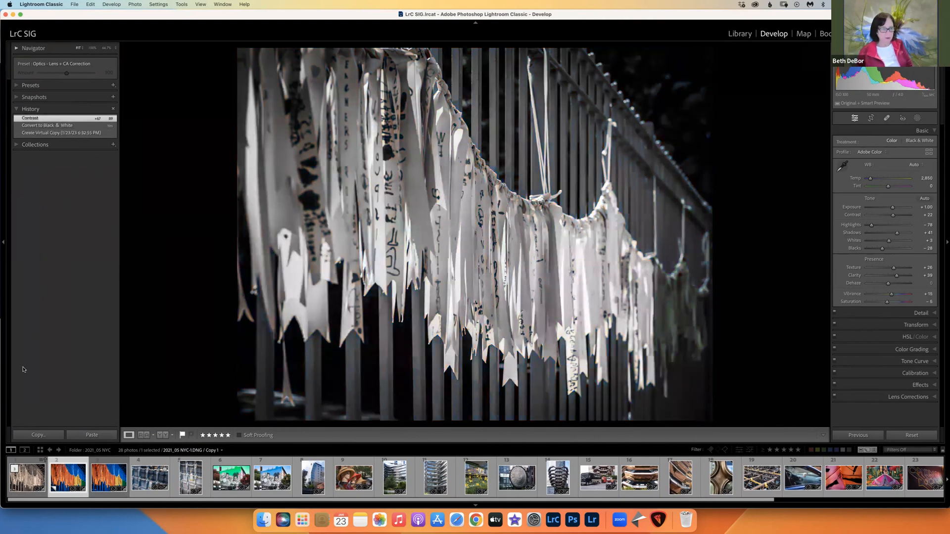
right_click(100, 470)
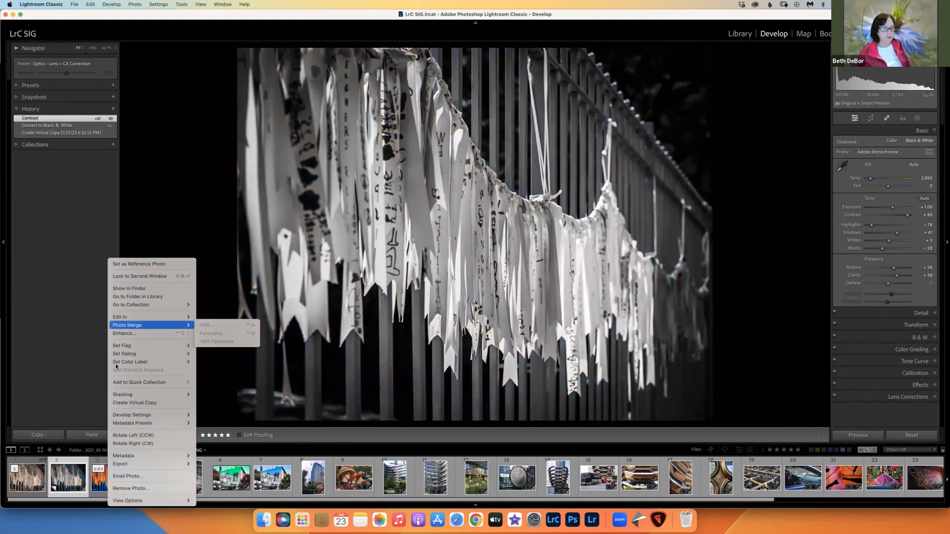
mouse_move(118, 394)
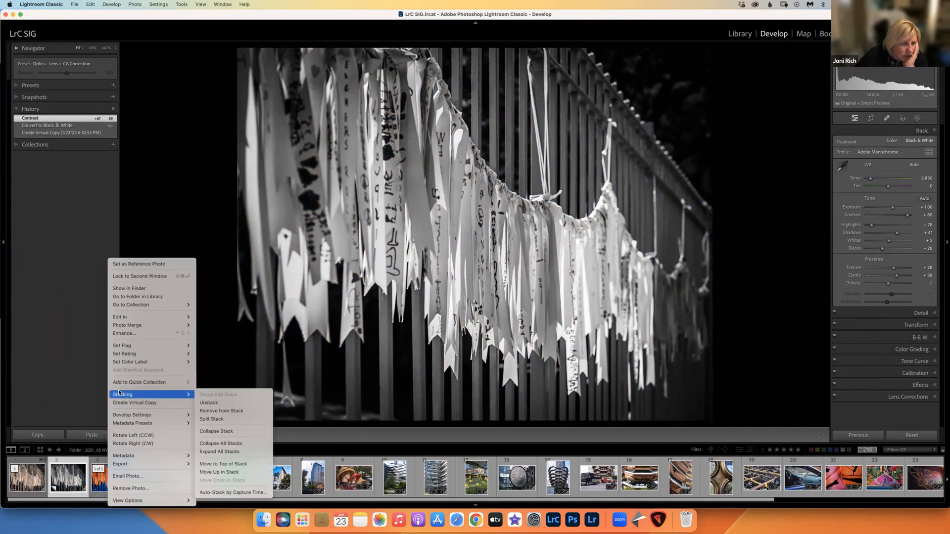
left_click(209, 403)
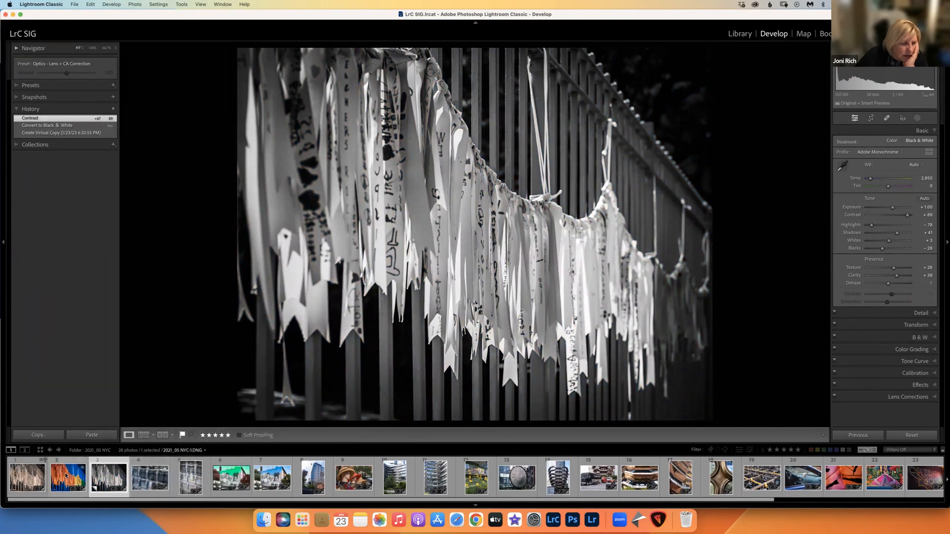
Revert the black-and-white virtual copy to its original colour state in the History panel
left_click(64, 475)
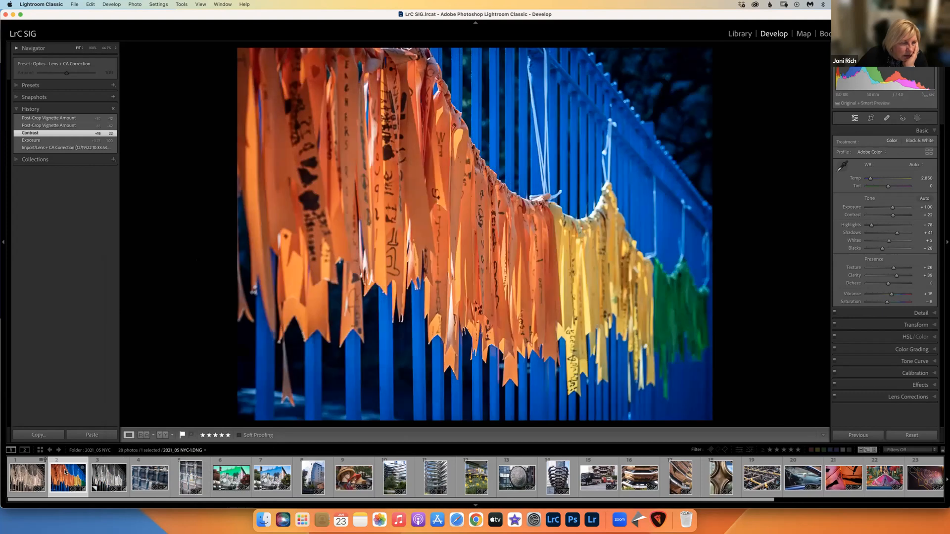
left_click(98, 475)
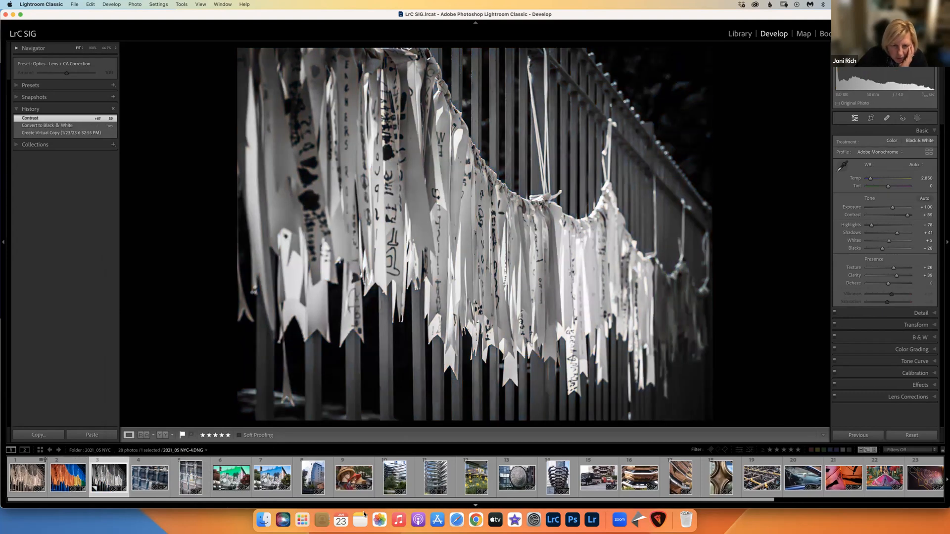
scroll(198, 475, "down", 5)
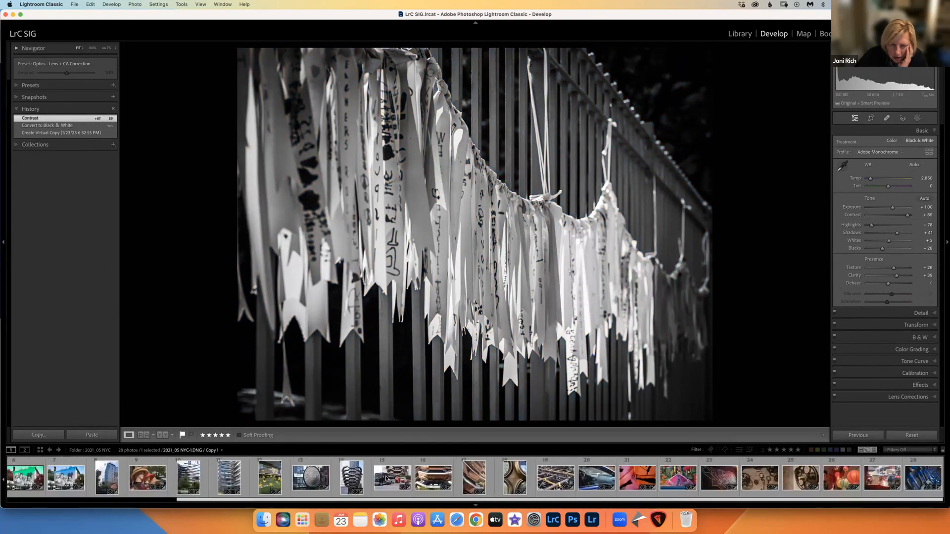
scroll(105, 470, "up", 5)
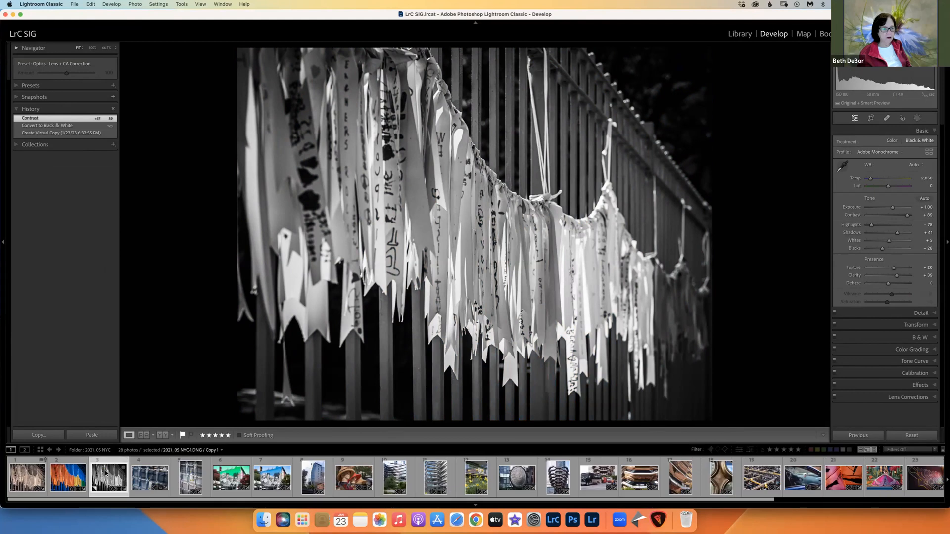
left_click(64, 133)
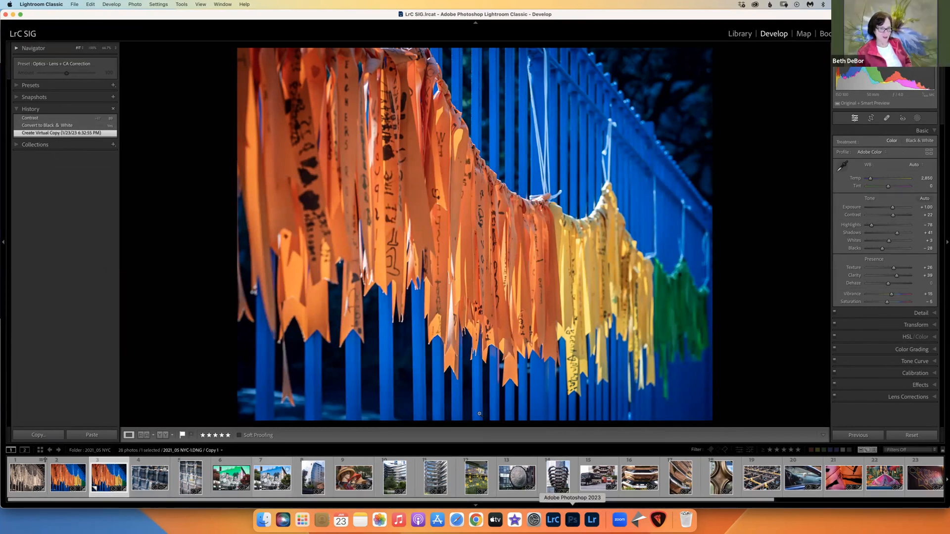
Close the NYC-1-2 black-and-white image in Photoshop without saving, then return to Lightroom
left_click(563, 506)
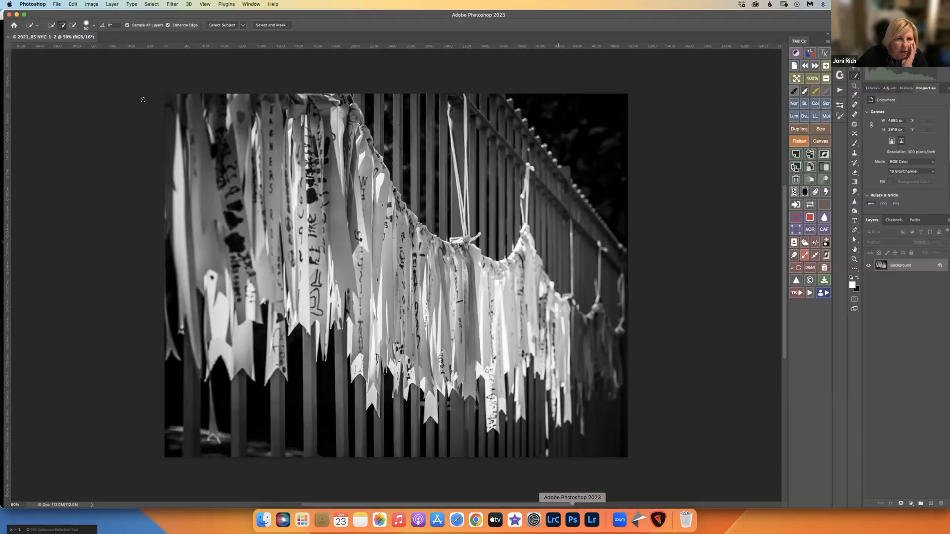
left_click(9, 36)
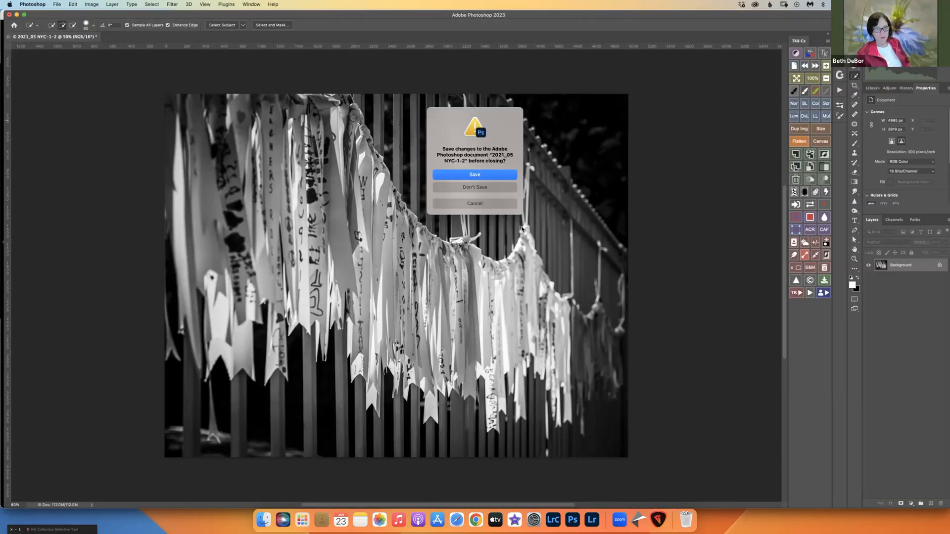
left_click(472, 188)
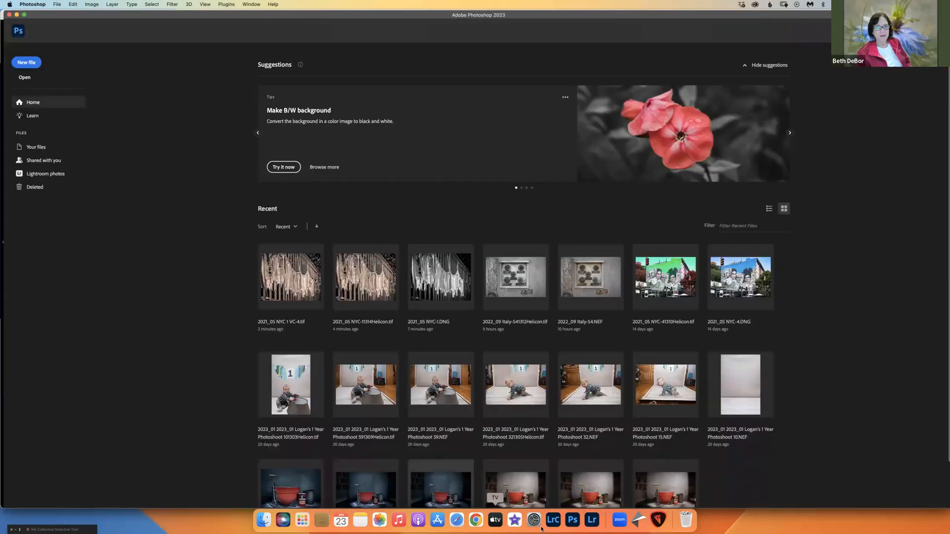
left_click(553, 519)
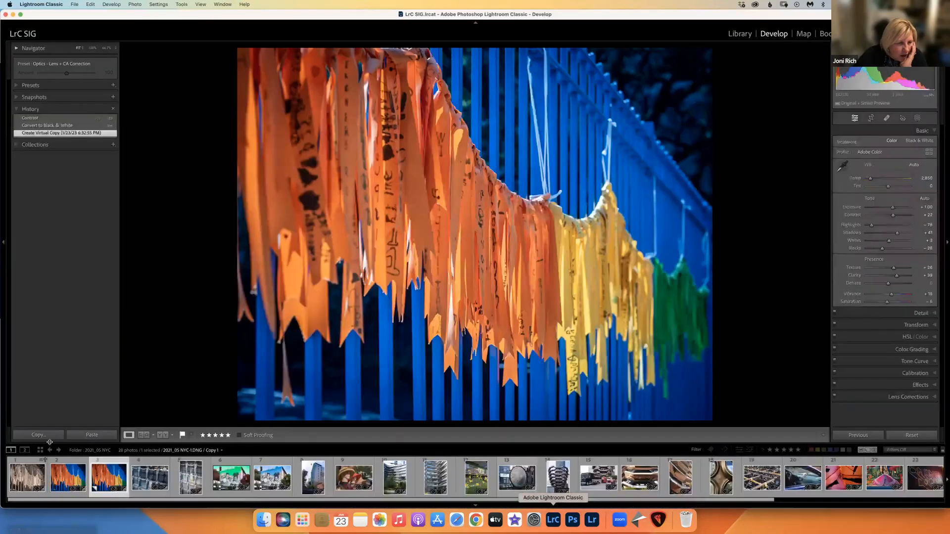
Send filmstrip thumbnail 3, the colour ribbon copy, to Adobe Photoshop 2023 via Edit In
right_click(104, 474)
mouse_move(143, 317)
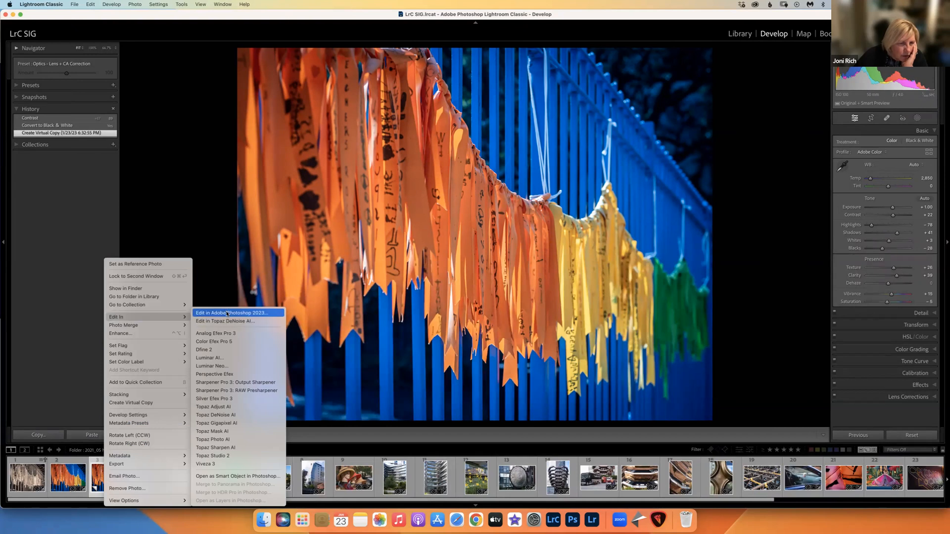
left_click(227, 313)
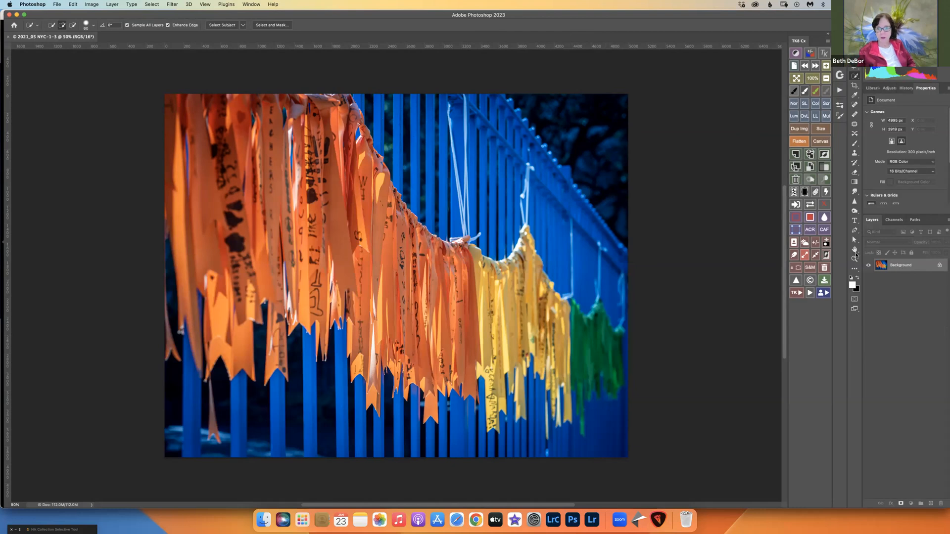
Duplicate the background layer, select the dark sky, and add a Solid Color fill layer
key("super+j")
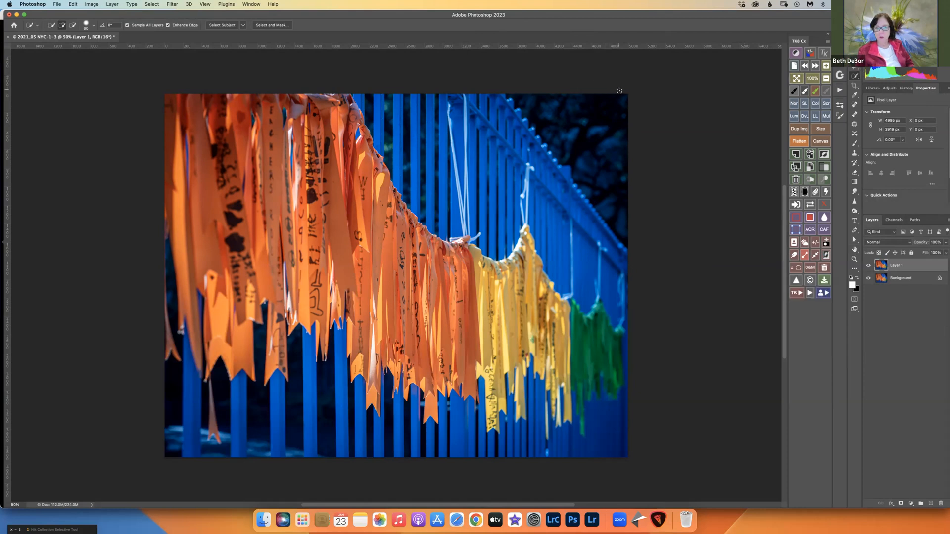
left_click(531, 94)
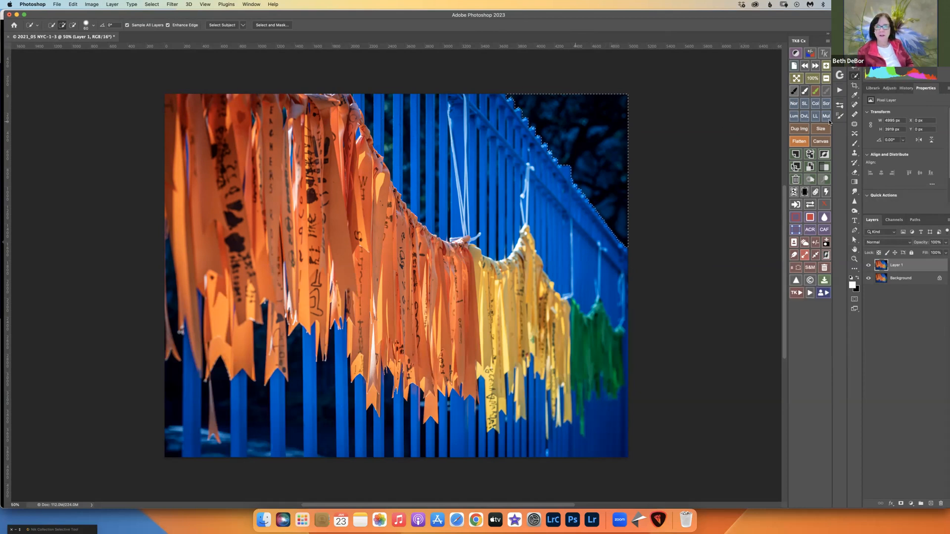
left_click(911, 504)
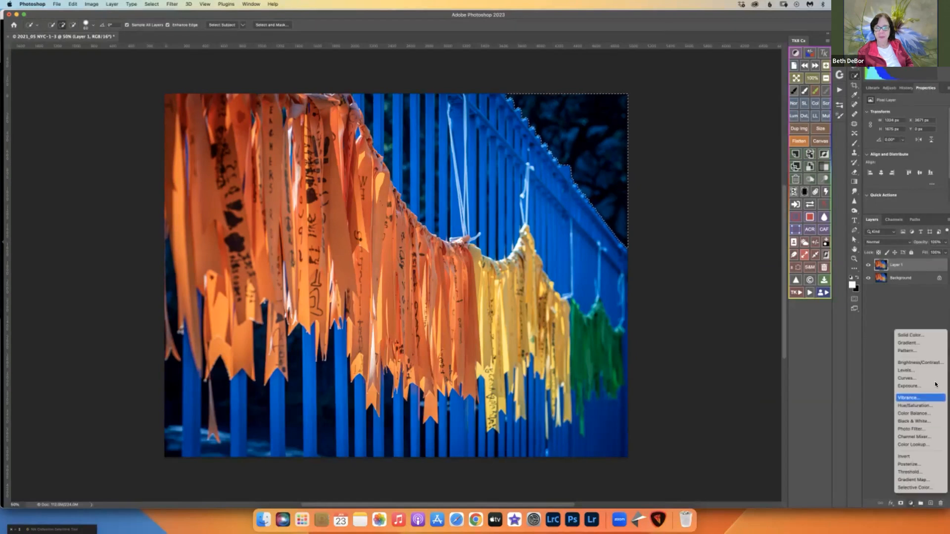
left_click(920, 336)
Pick a saturated red-orange for the sky fill, then save and close the image
left_click(817, 229)
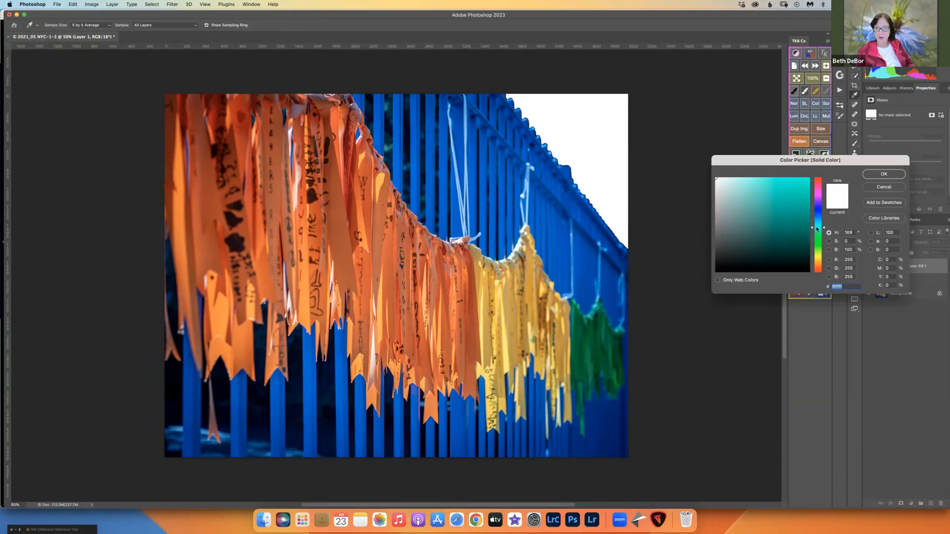
left_click(817, 259)
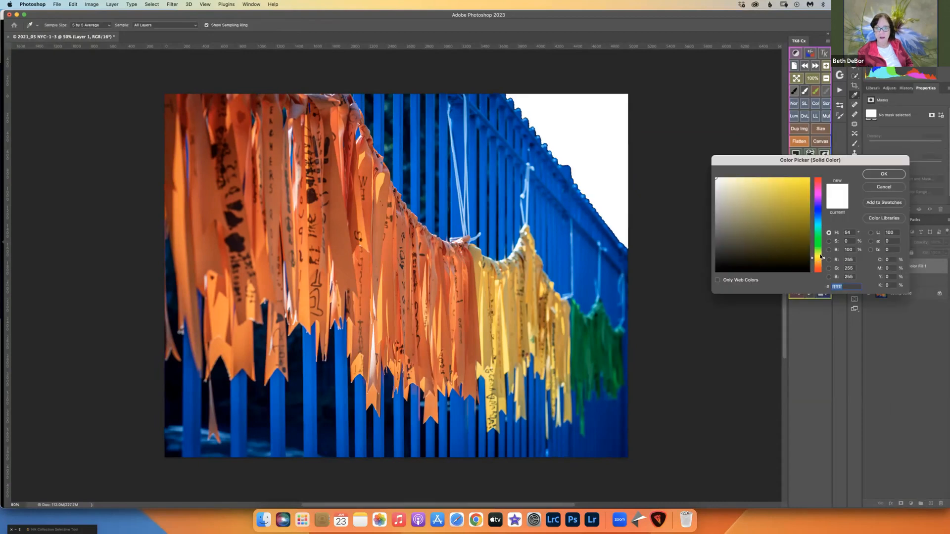
left_click(817, 264)
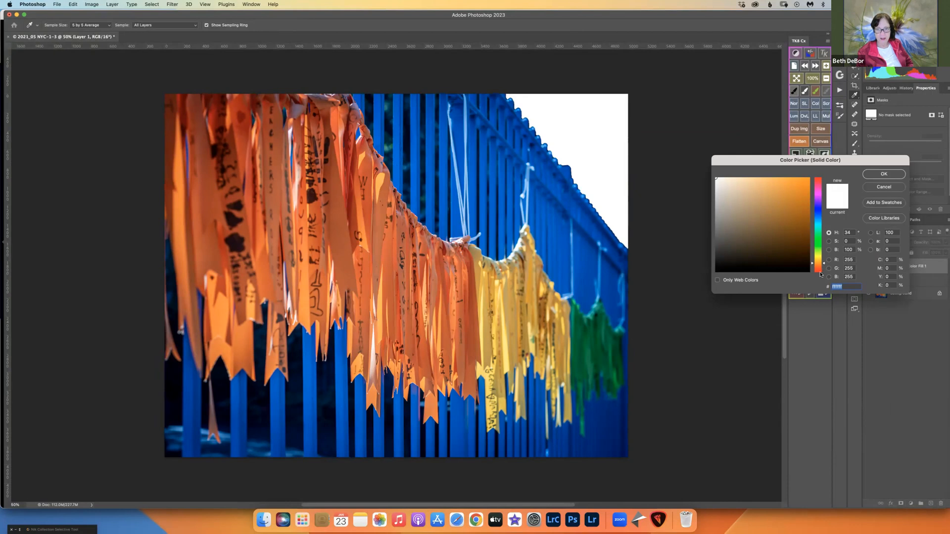
left_click(818, 271)
left_click(799, 189)
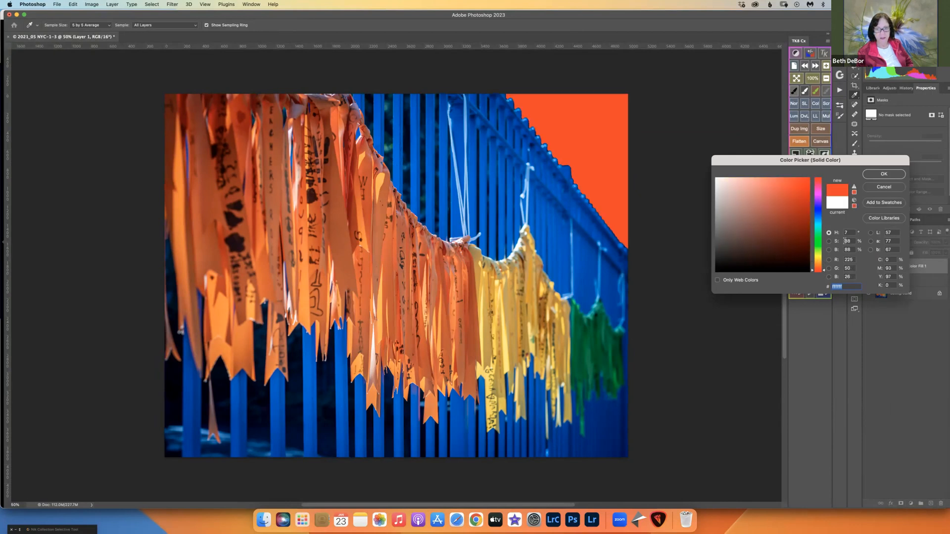
left_click(878, 174)
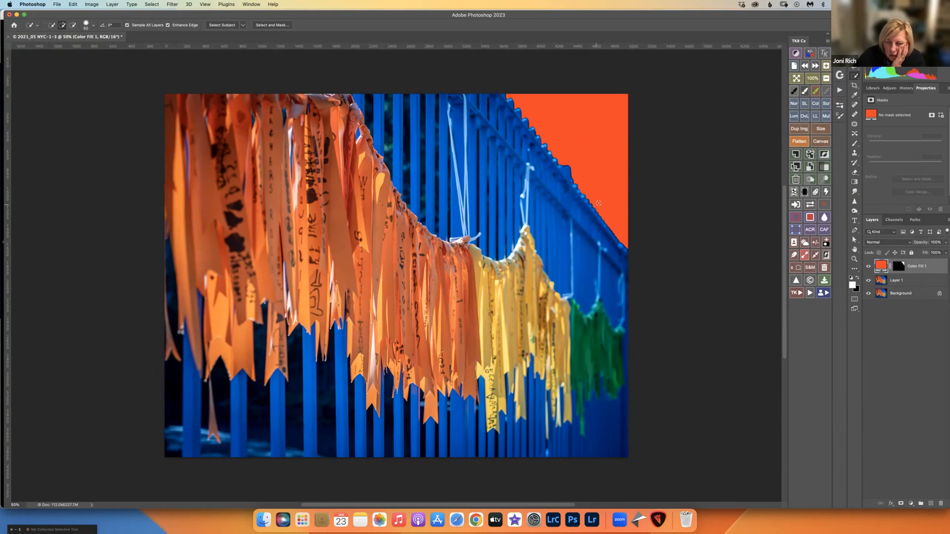
left_click(9, 38)
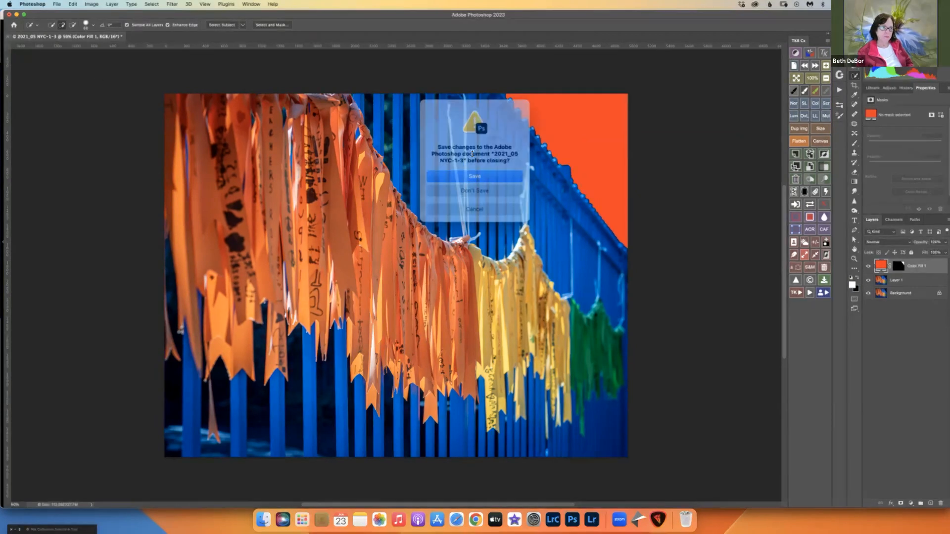
key("Return")
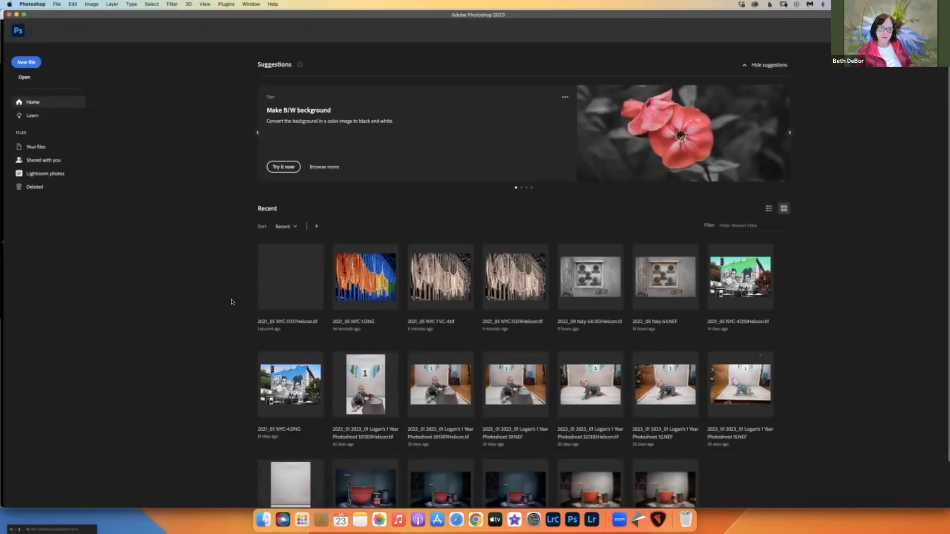
Back in Lightroom, compare the virtual copy and the orange-sky Photoshop TIF in the filmstrip
left_click(553, 520)
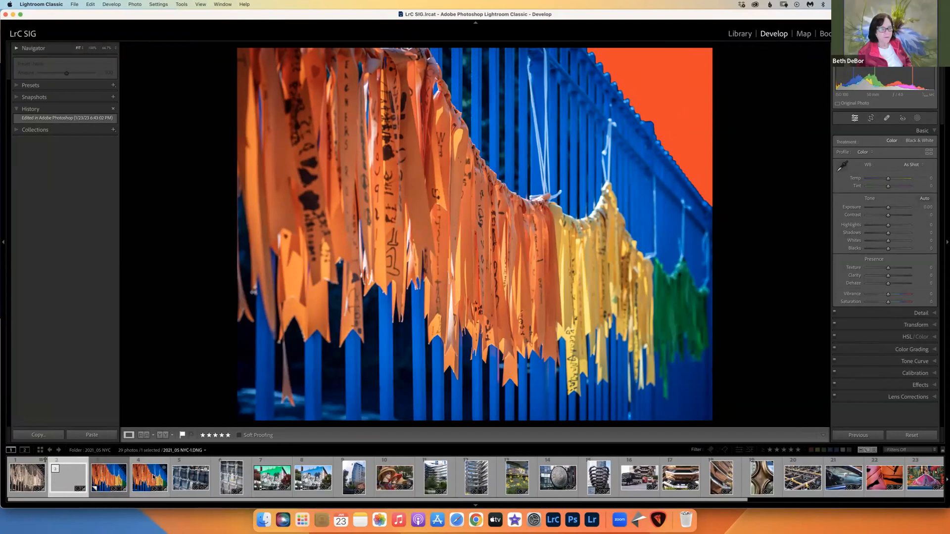
left_click(119, 477)
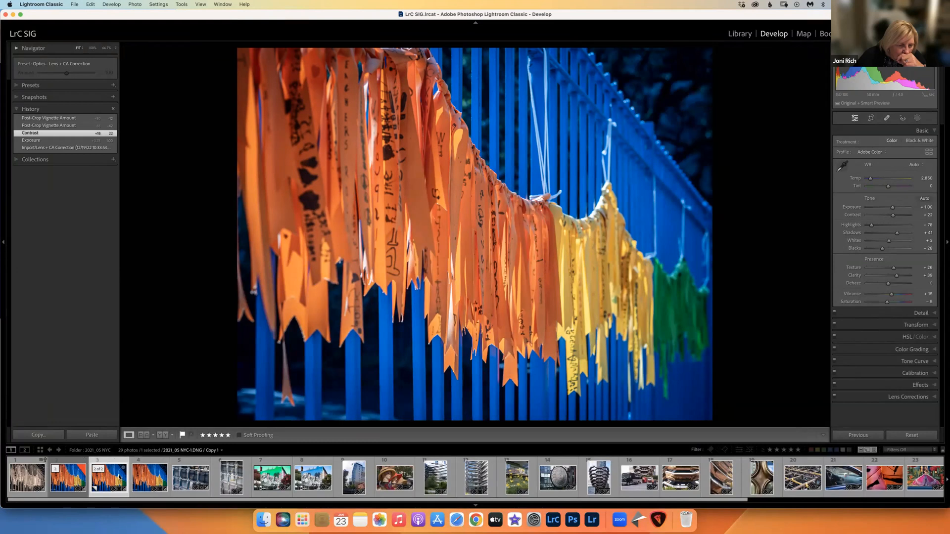
left_click(78, 476)
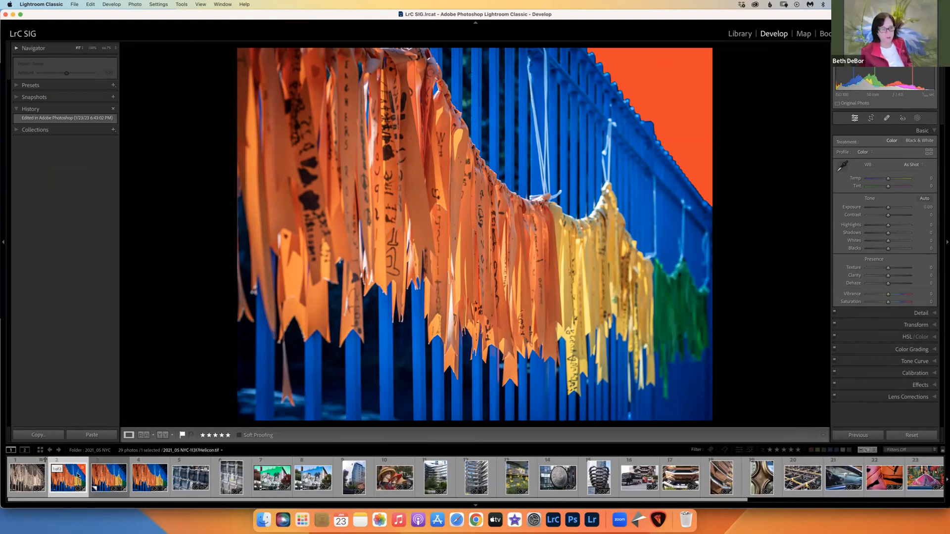
left_click(115, 476)
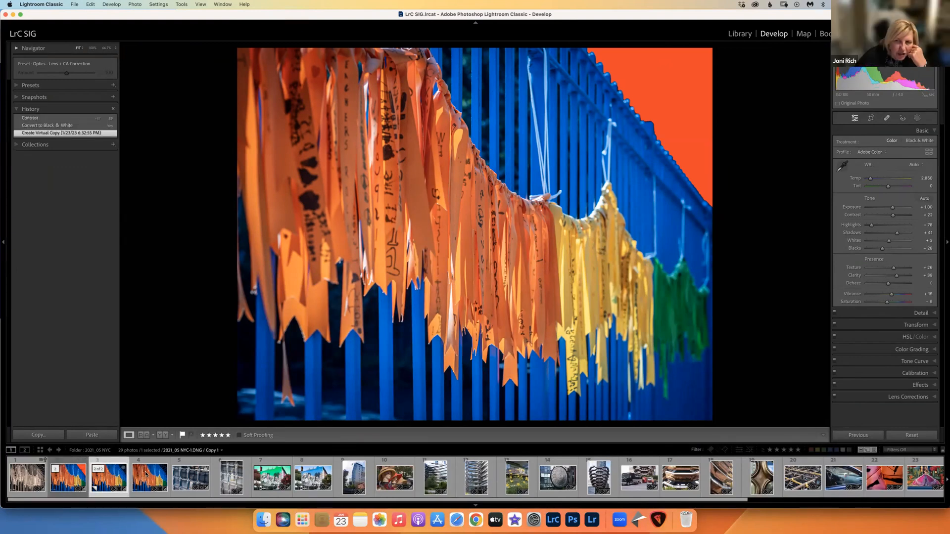
left_click(147, 475)
left_click(115, 473)
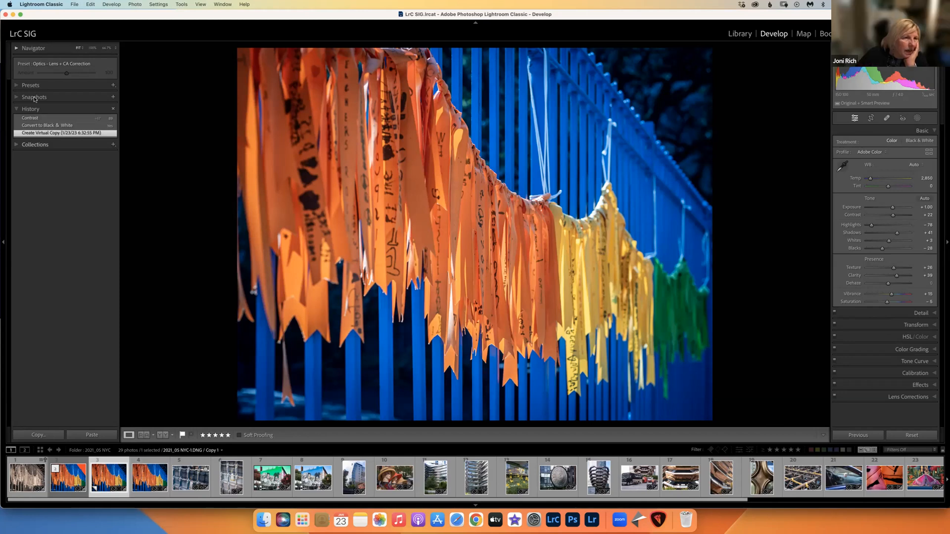
left_click(16, 99)
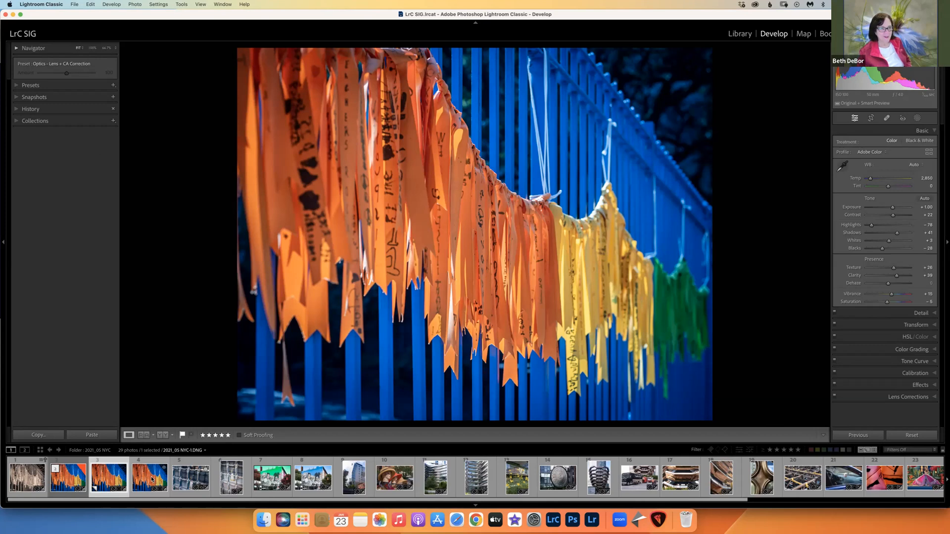
left_click(152, 478)
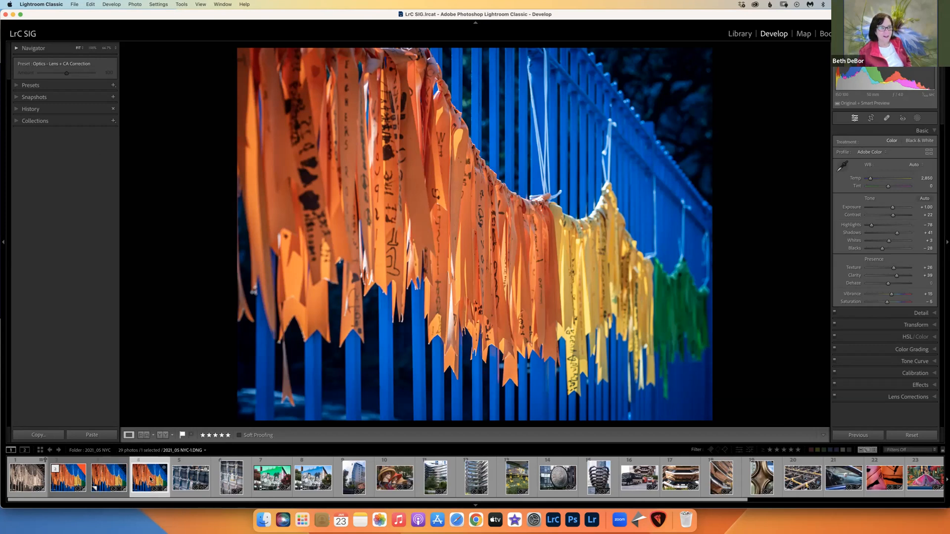
Select the third ribbon version and cancel the e-mail dialog that opened by mistake
right_click(112, 479)
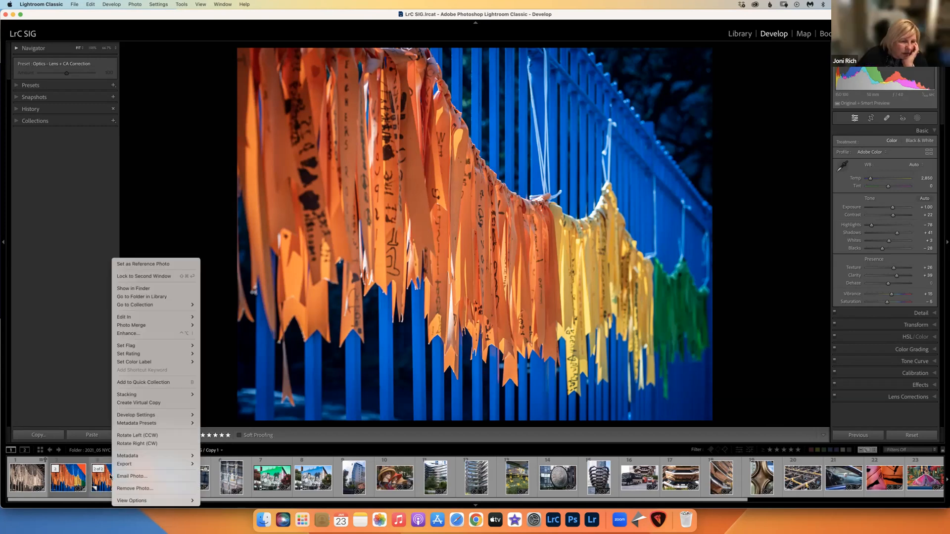
left_click(103, 474)
right_click(104, 474)
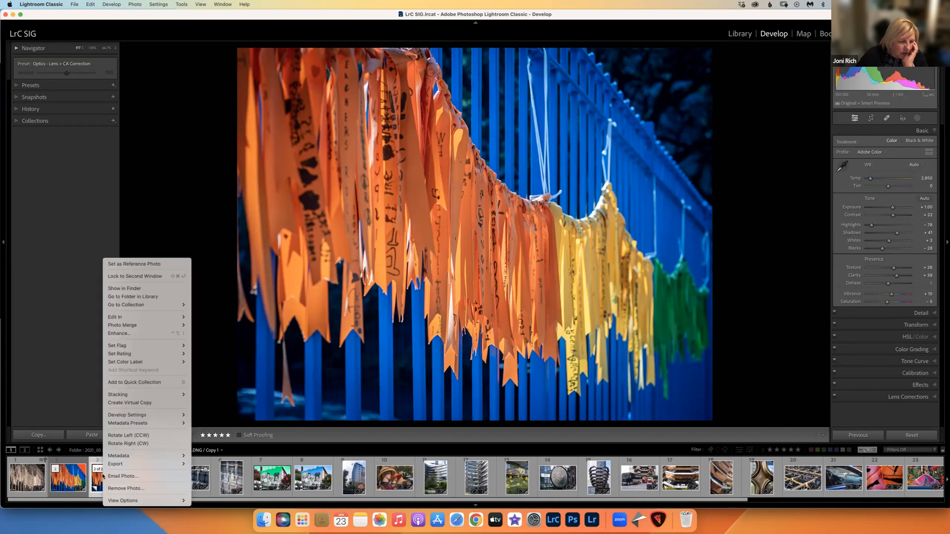
left_click(113, 476)
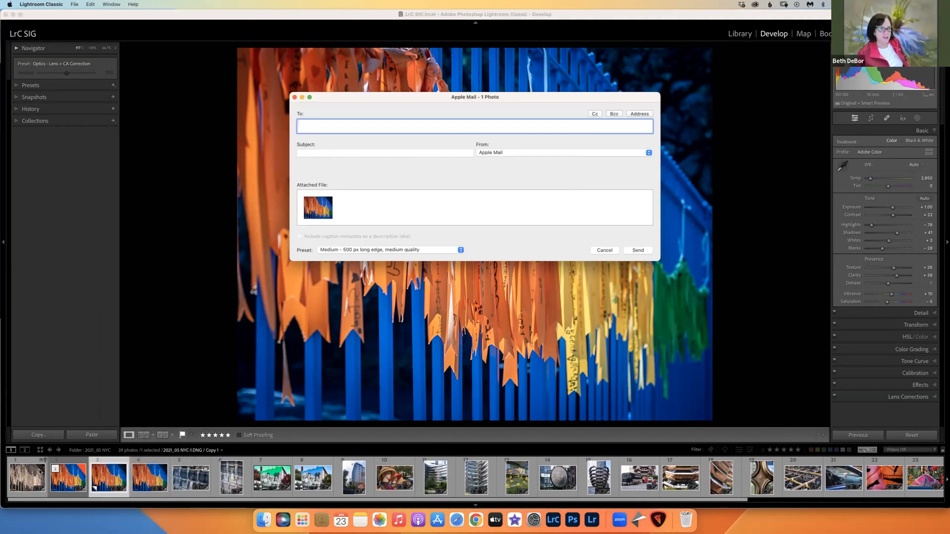
left_click(606, 250)
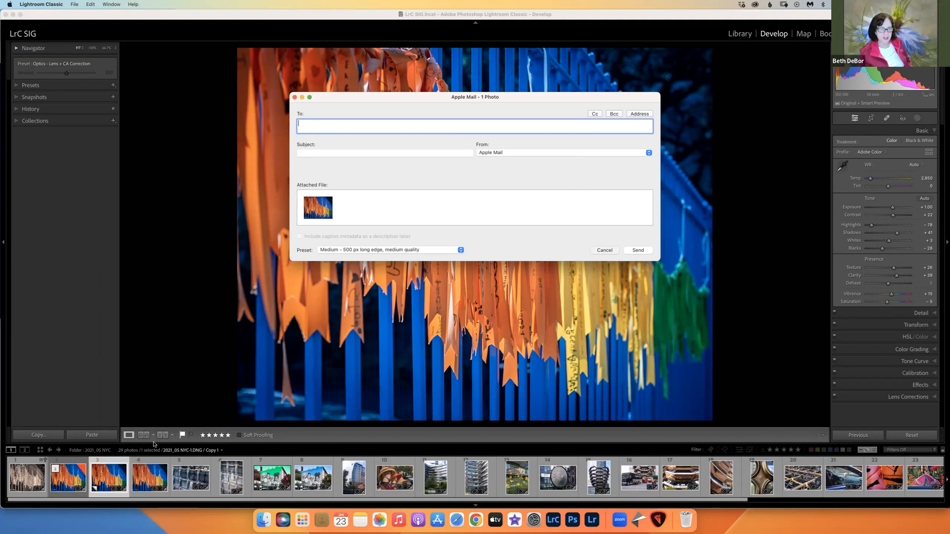
Select the sepia and other two ribbon versions and remove them from Lightroom only, keeping files
left_click(22, 470)
left_click(70, 479, "super")
left_click(118, 478, "super")
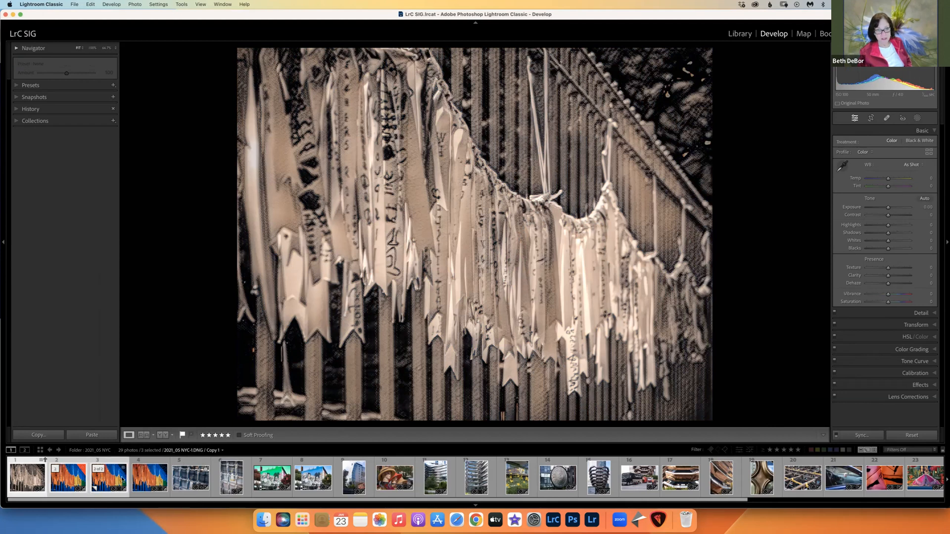
right_click(107, 470)
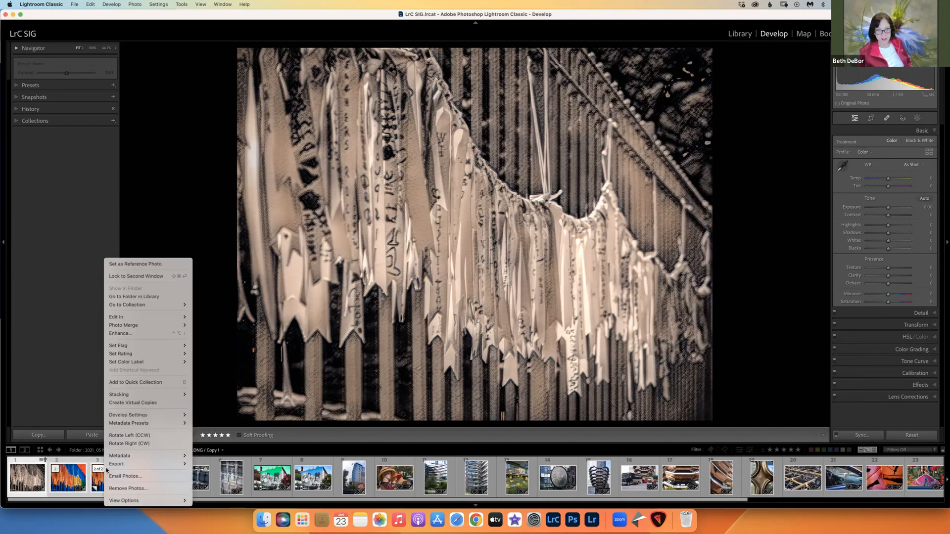
mouse_move(106, 465)
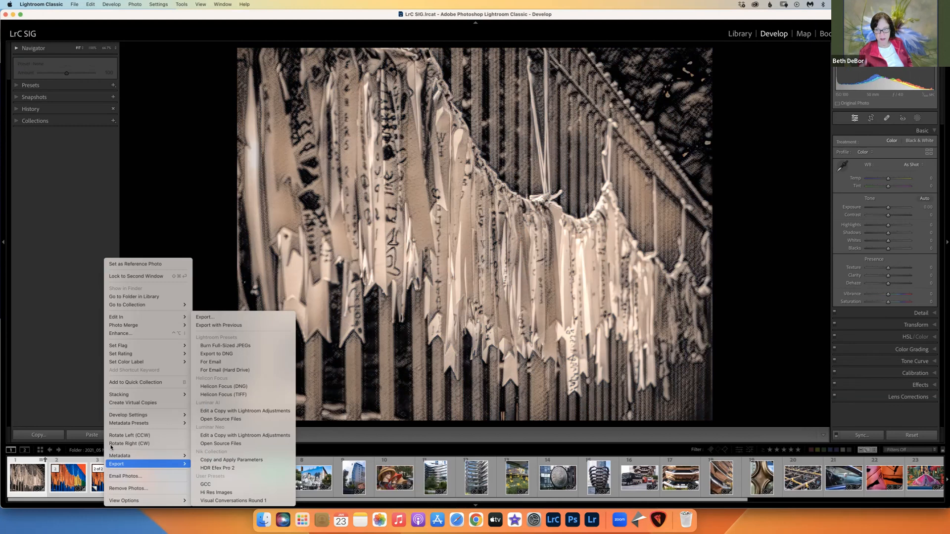
left_click(121, 487)
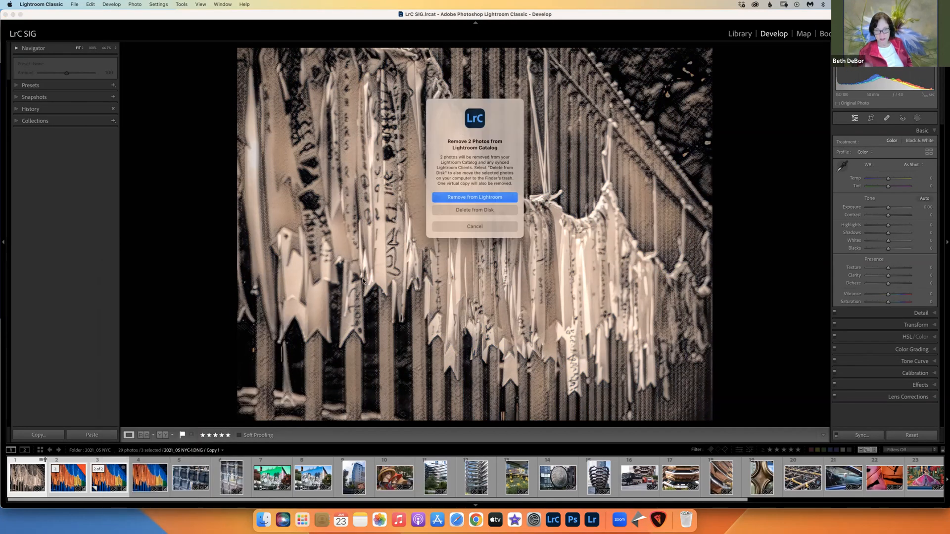
left_click(456, 197)
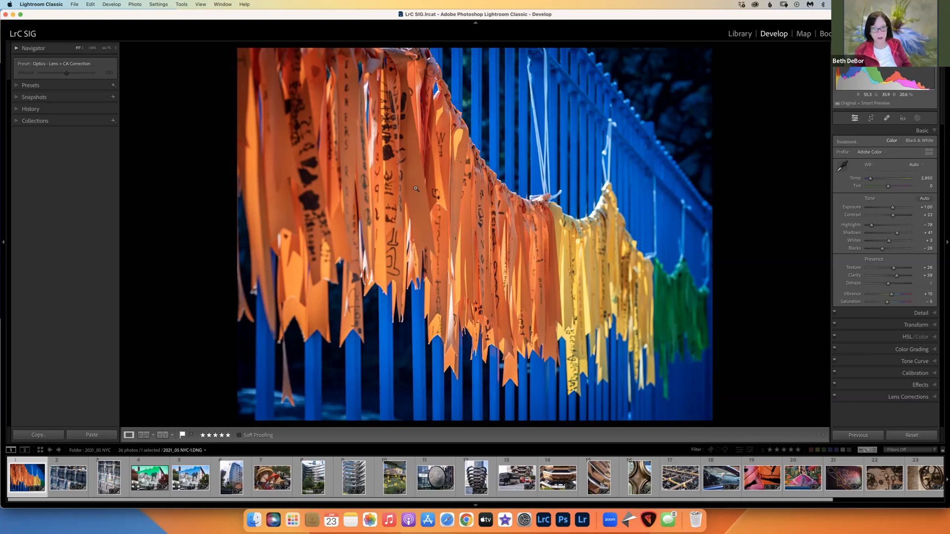
Switch to the Library module to show the remaining colour ribbons photo
left_click(740, 34)
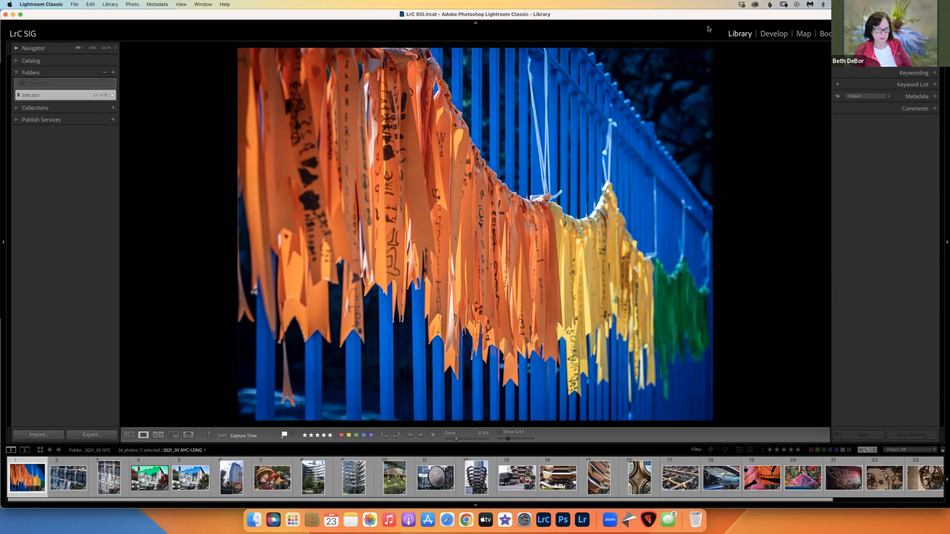
Reopen the ribbon photo in Develop with History expanded, and remove an unneeded Dock app
key("d")
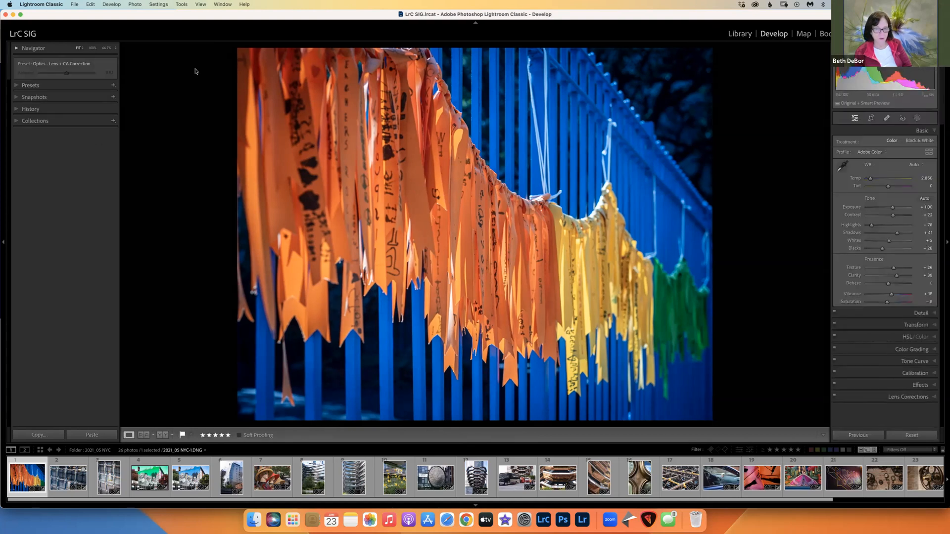
left_click(16, 111)
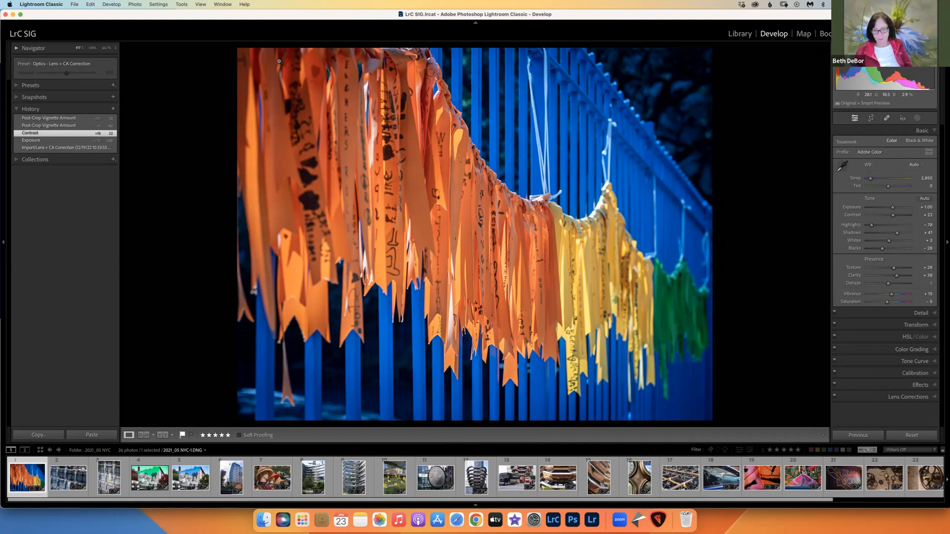
mouse_move(658, 519)
left_mouse_down()
mouse_move(679, 526)
mouse_move(668, 527)
left_mouse_up()
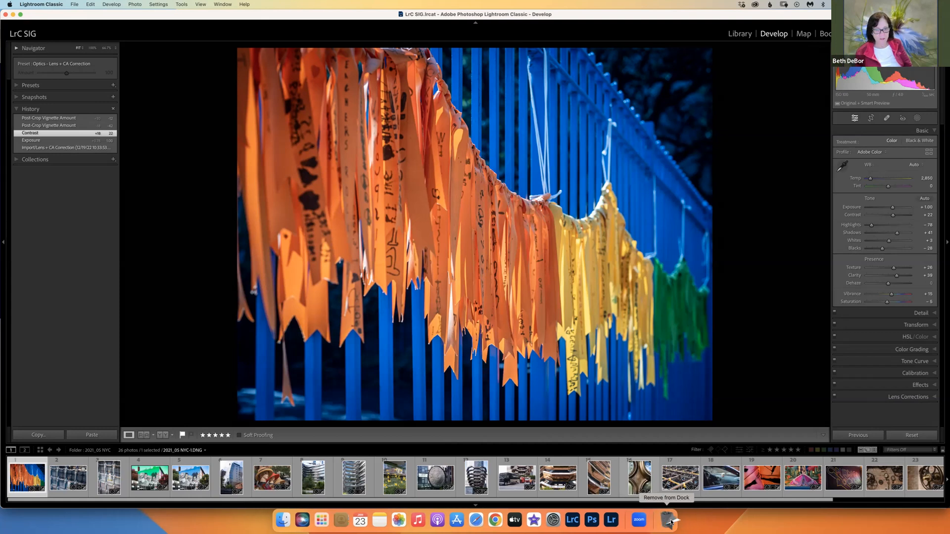
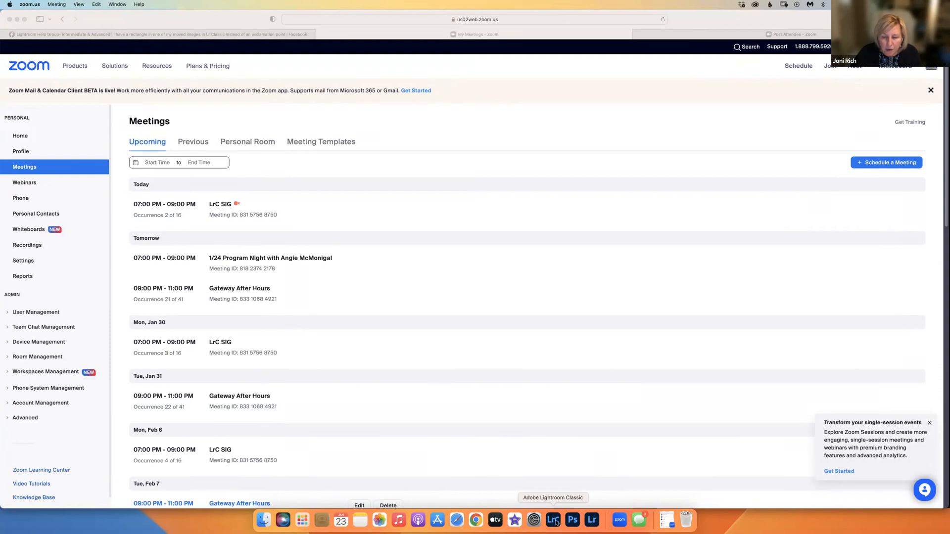
Bring Adobe Lightroom in front of the Zoom Meetings page to show the senior portrait
left_click(593, 522)
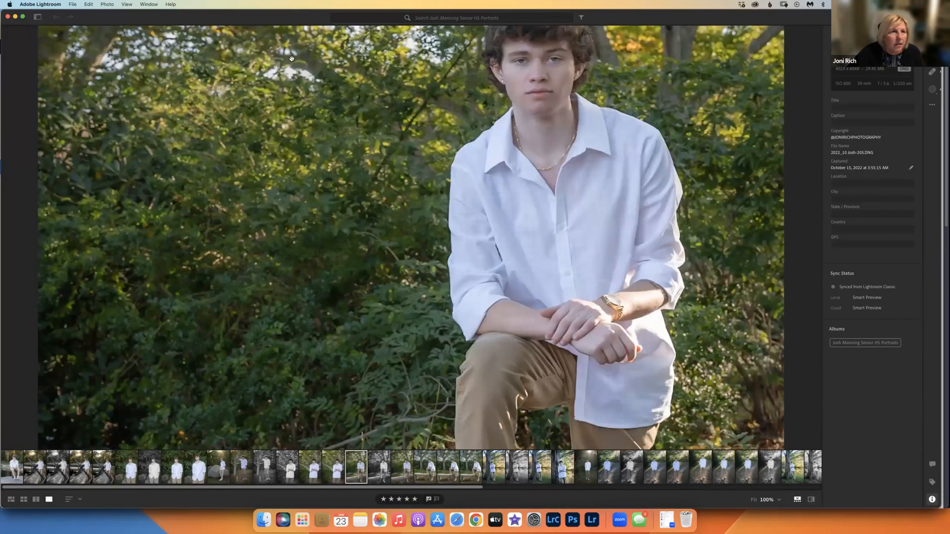
Fit the portrait, view the 2023 Calendar album's seagull photo edits, then close Lightroom
left_click(158, 324)
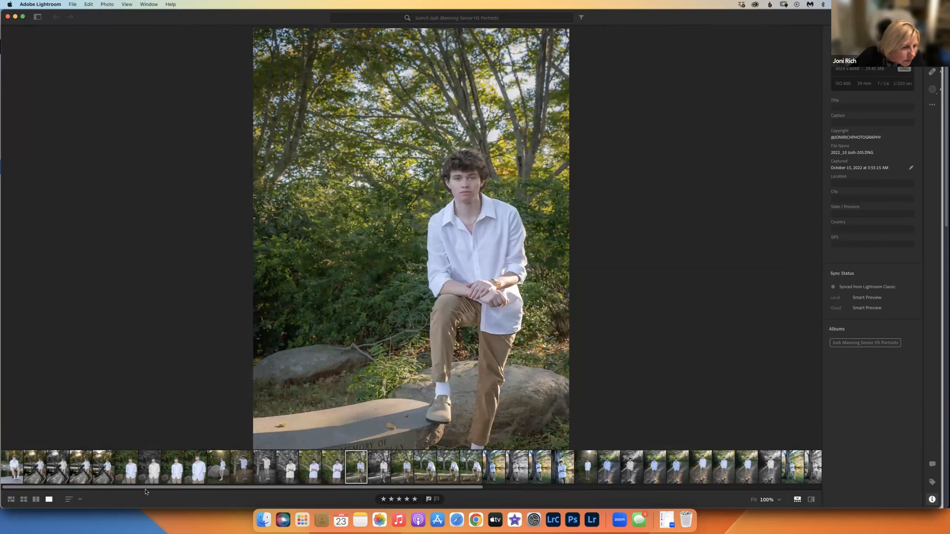
left_click(38, 16)
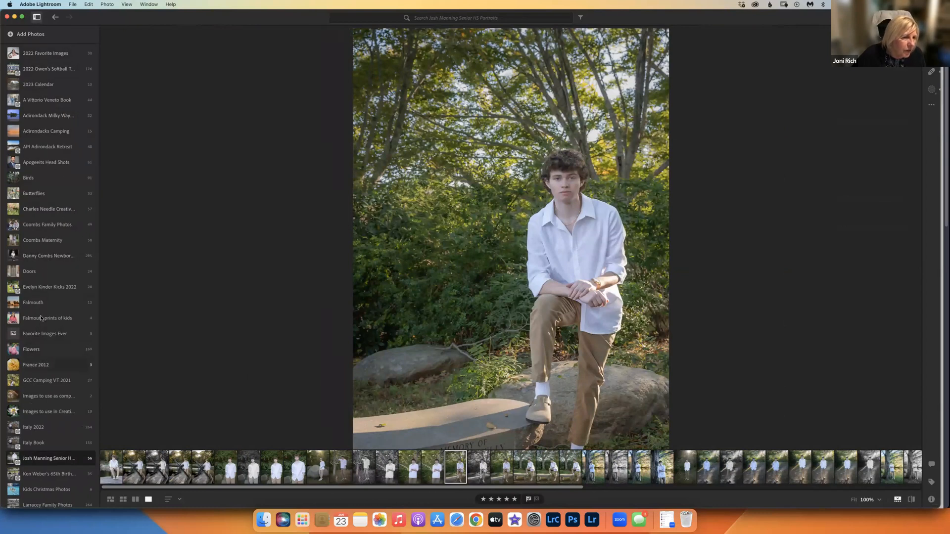
left_click(35, 85)
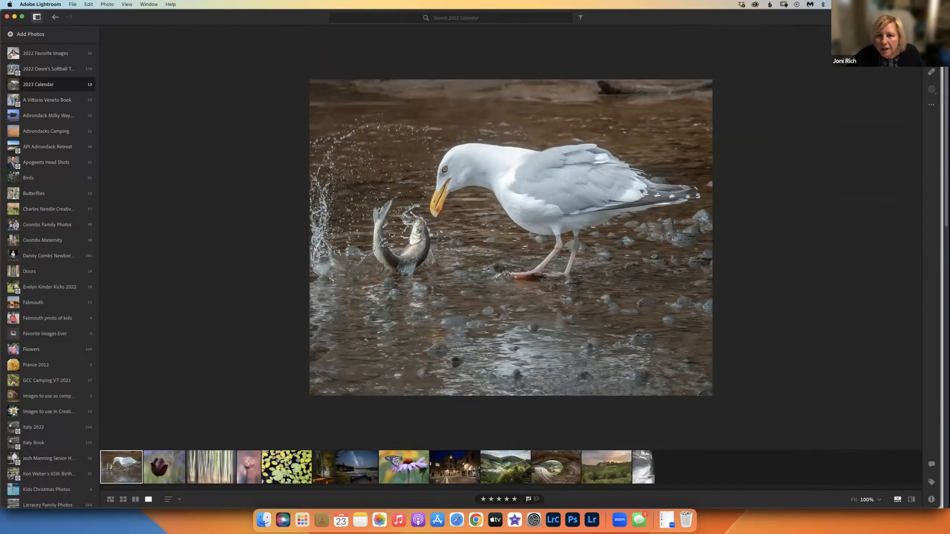
left_click(932, 72)
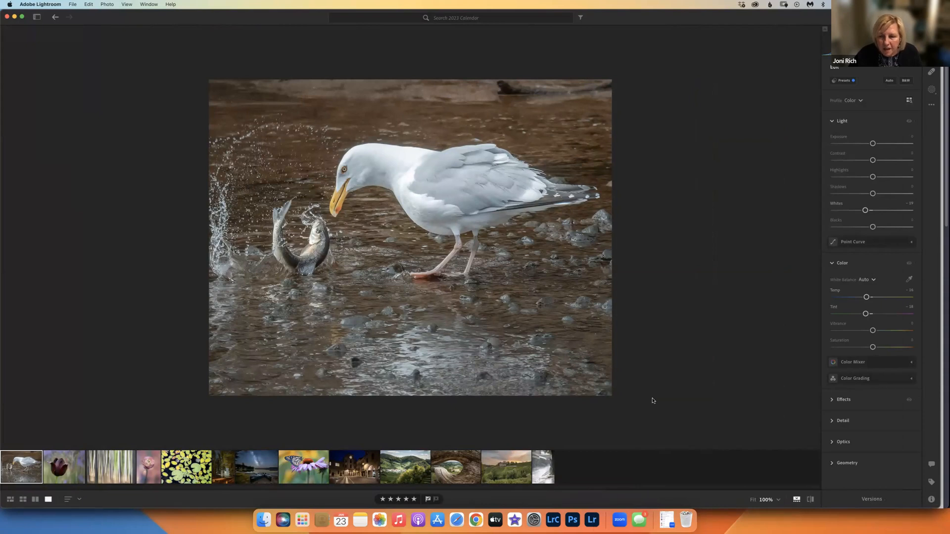
left_click(6, 18)
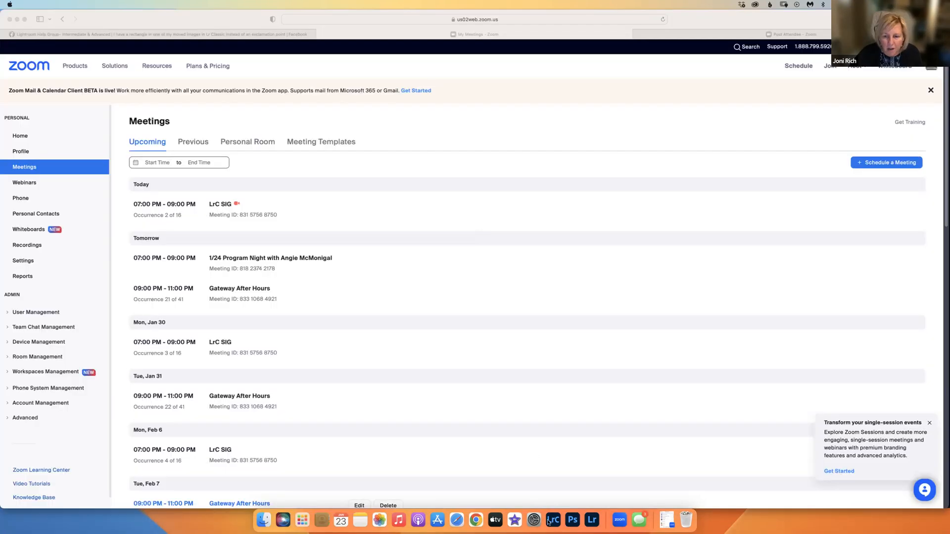
Return to Lightroom Classic and review all installed apps in Creative Cloud before closing it
left_click(554, 520)
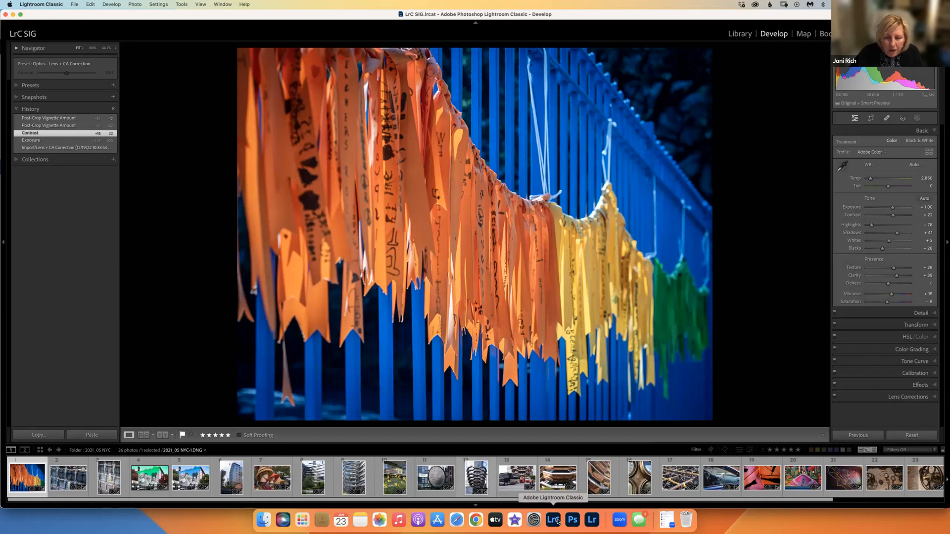
left_click(756, 5)
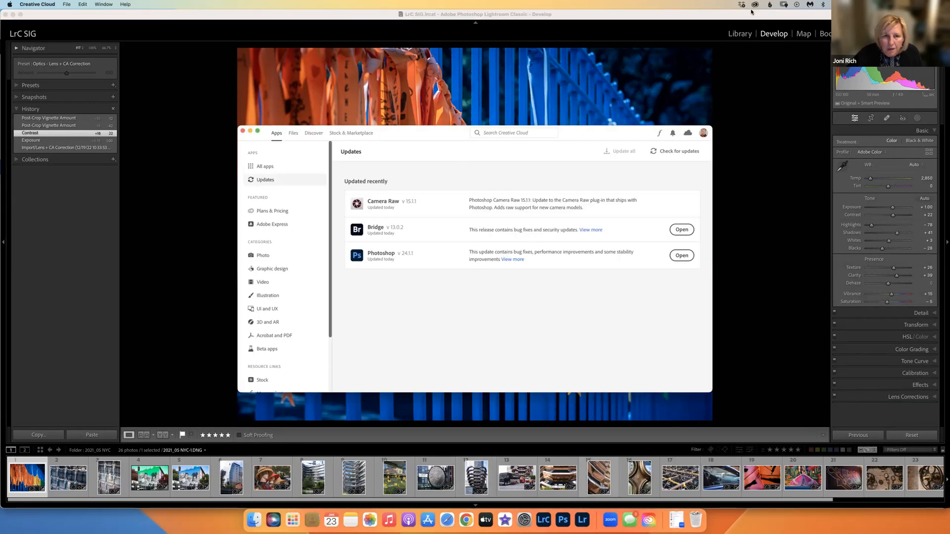
left_click(263, 165)
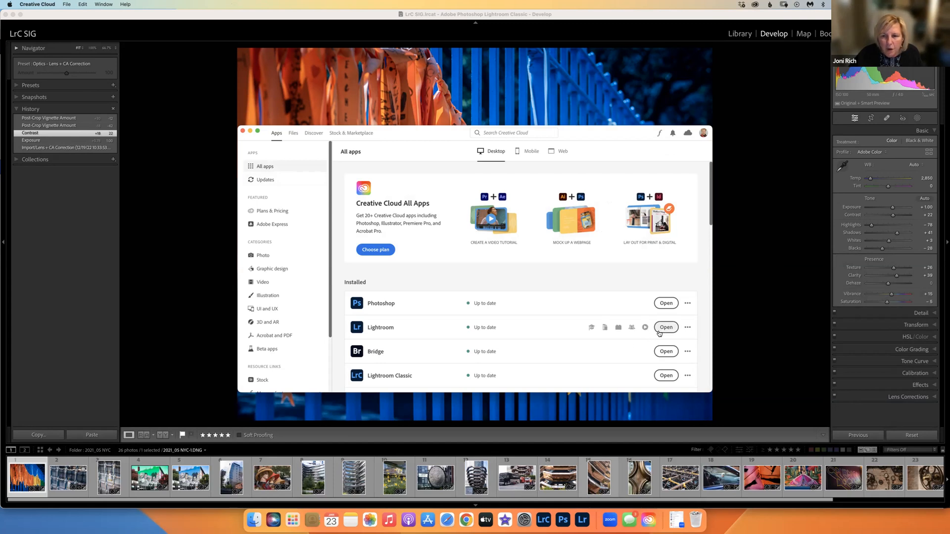
left_click(242, 131)
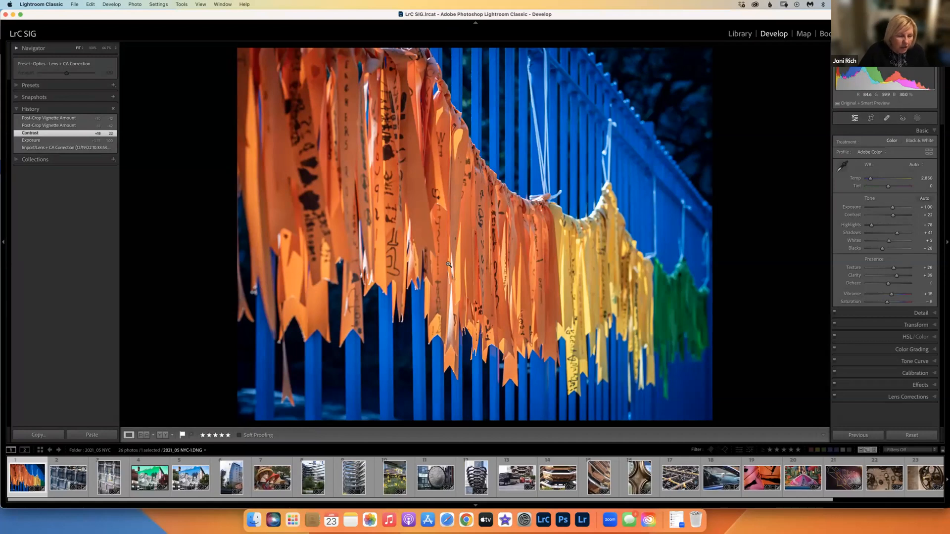
Minimize the Lightroom Classic, Zoom and Lightroom windows and quit Photoshop
left_click(13, 14)
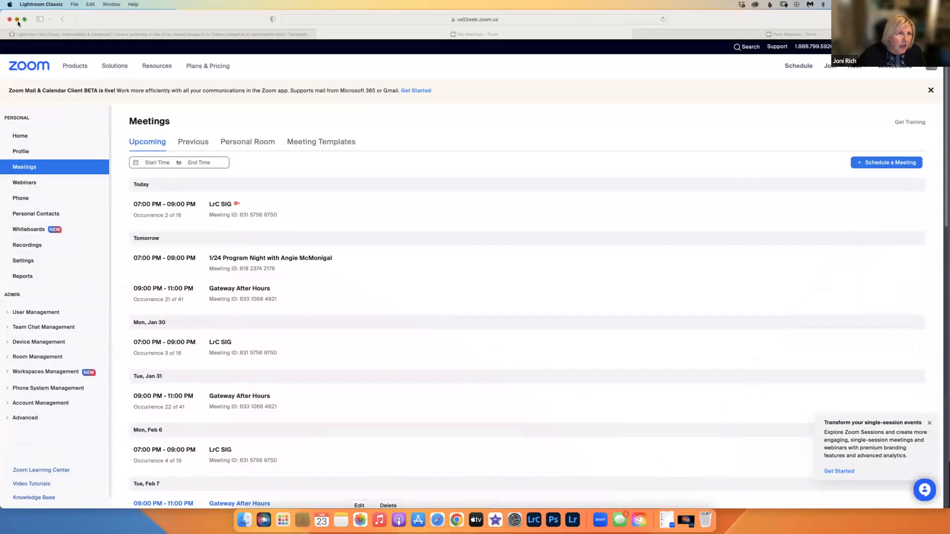
left_click(18, 19)
left_click(18, 15)
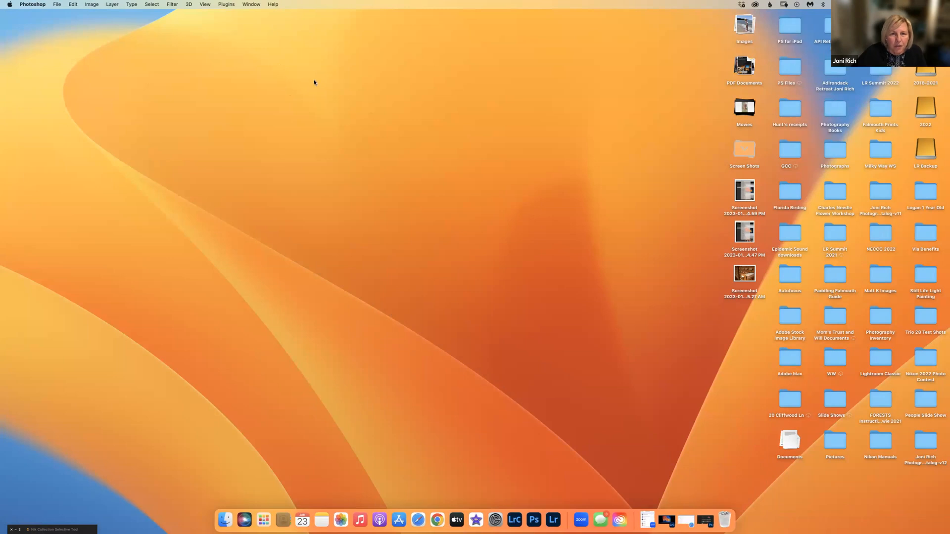
key("super+q")
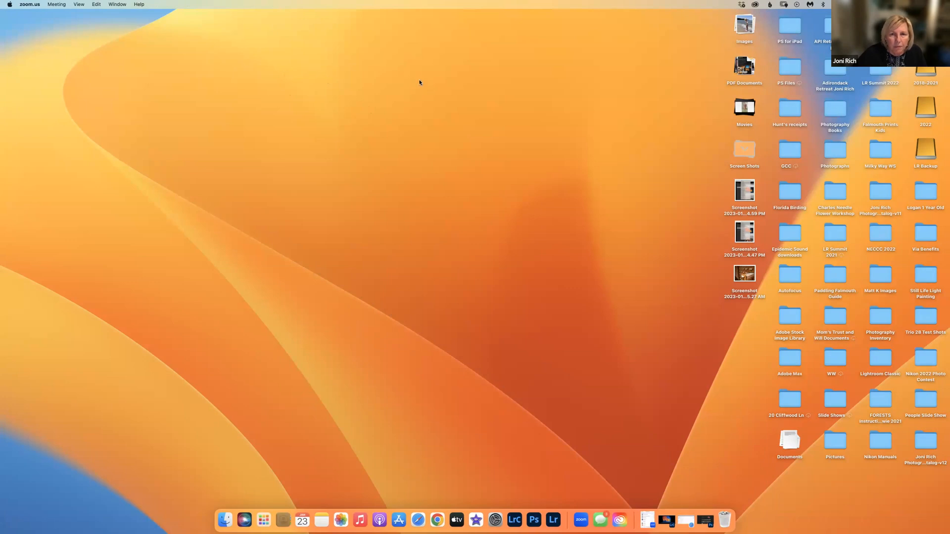
View the card-catalog desktop screenshot enlarged in Preview, then close it
double_click(738, 273)
left_click_drag(255, 38, 204, 9)
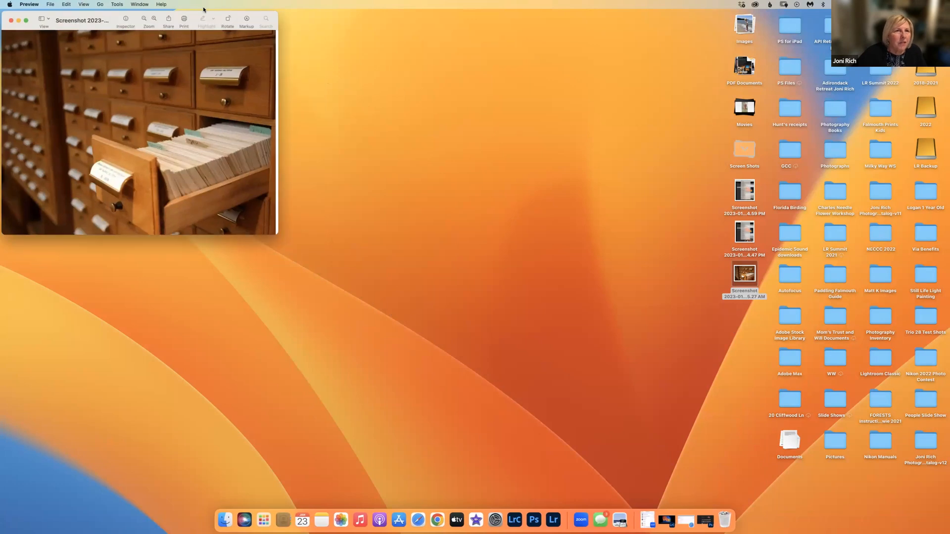
left_click_drag(496, 289, 762, 446)
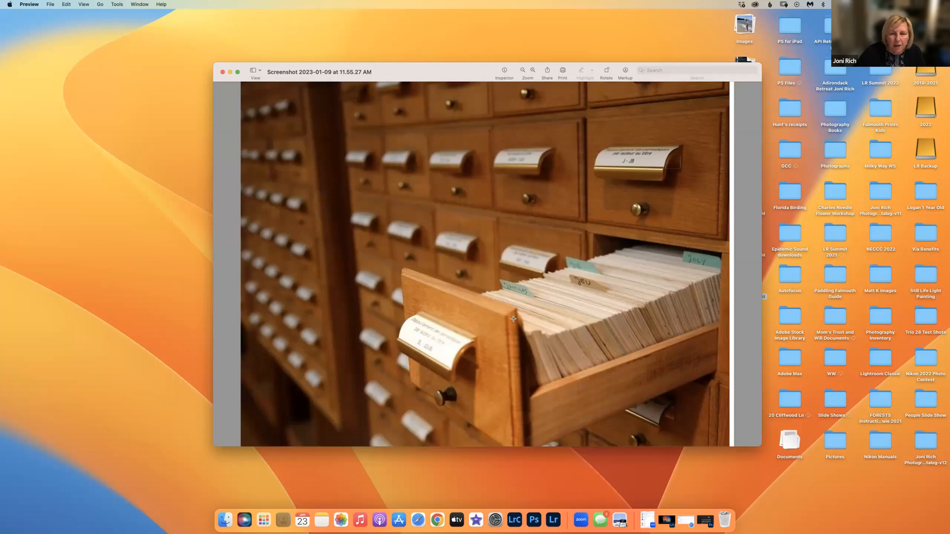
left_click(591, 289)
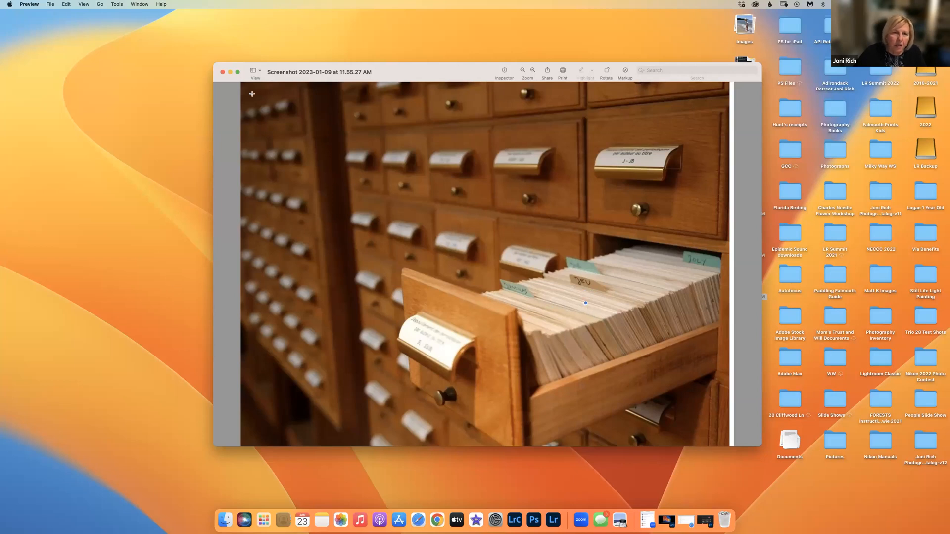
double_click(226, 74)
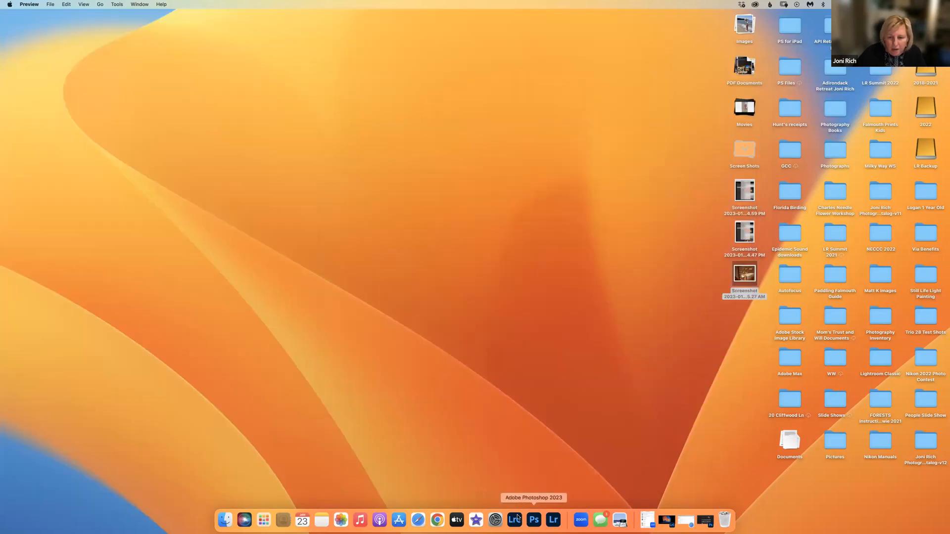
left_click(515, 519)
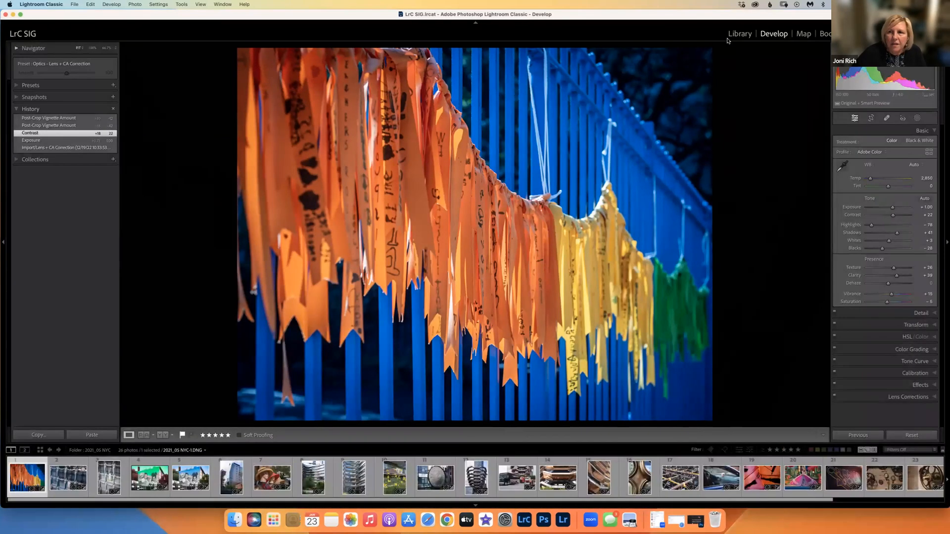
Show the 2021_05 NYC folder on the 2018-2021 drive in Library, then minimize Lightroom Classic
left_click(740, 33)
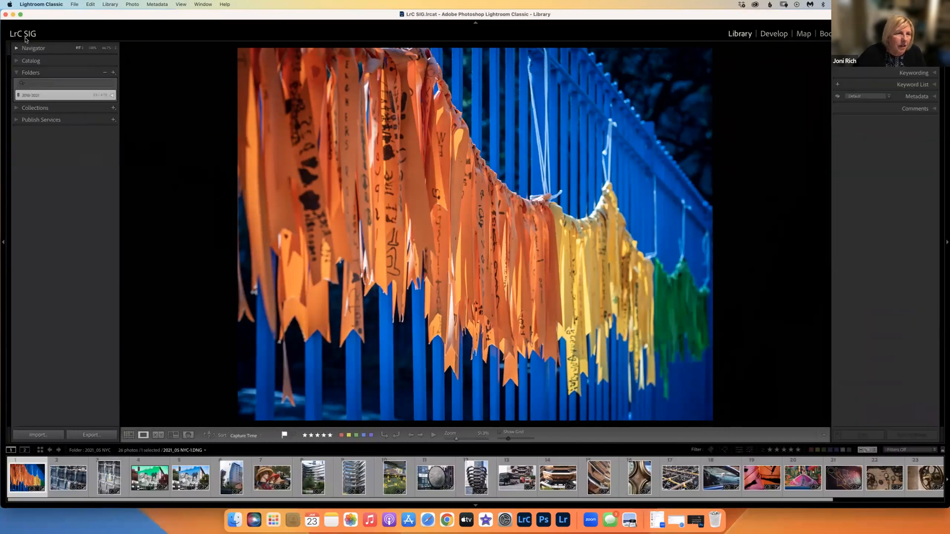
left_click(27, 94)
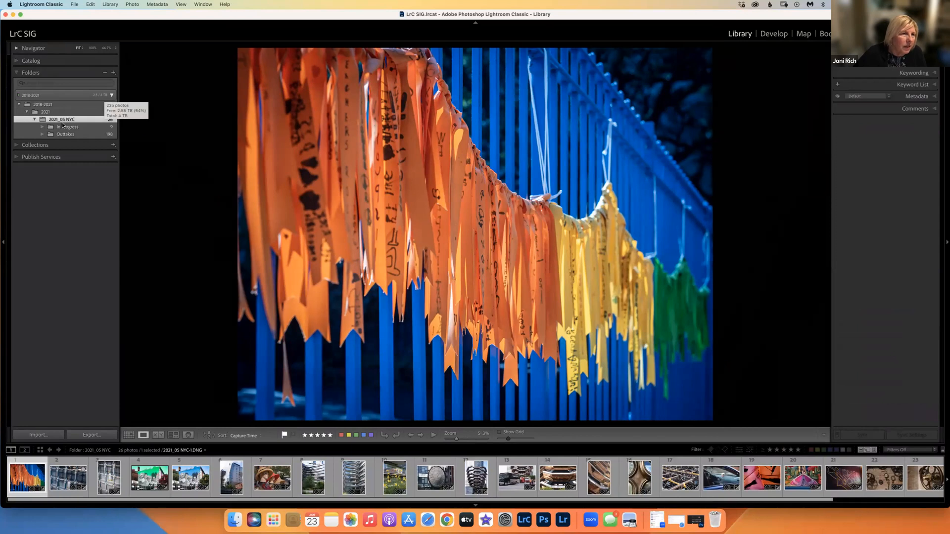
left_click(13, 15)
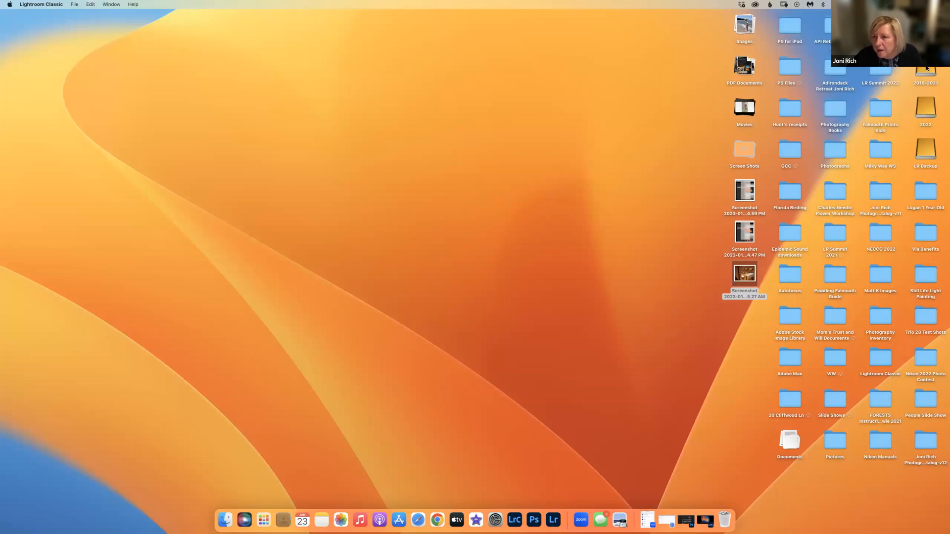
Browse the 2018-2021 drive to 2021 › 2021_05 NYC in Finder, then minimize that window
double_click(926, 67)
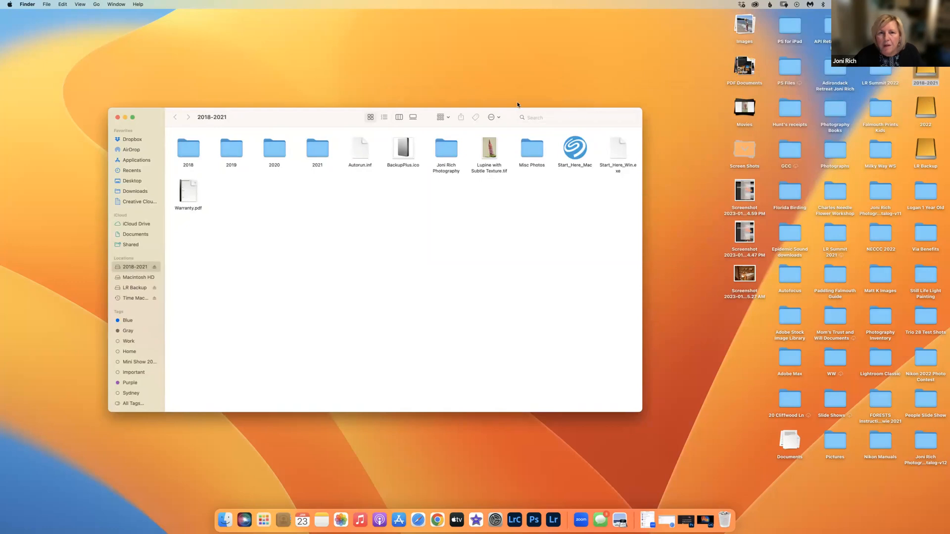
double_click(320, 151)
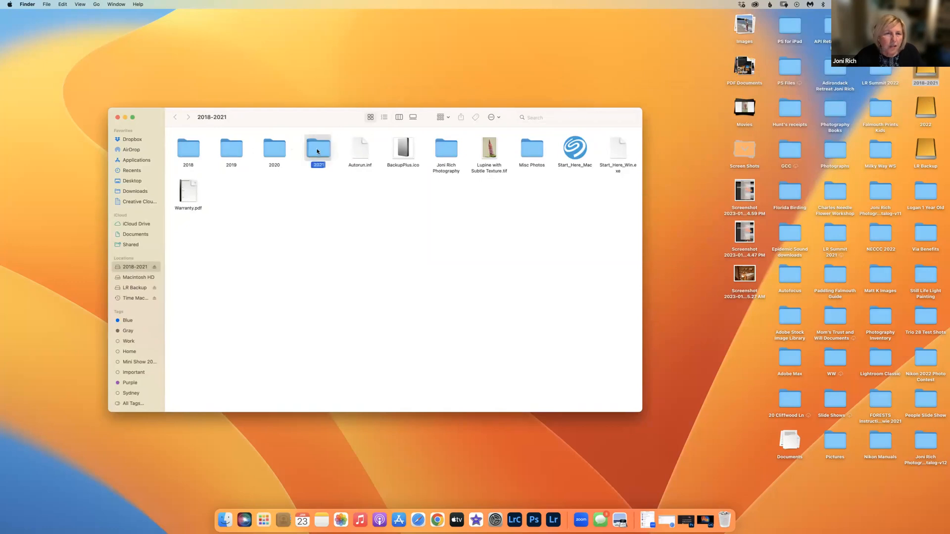
double_click(238, 157)
left_click(175, 118)
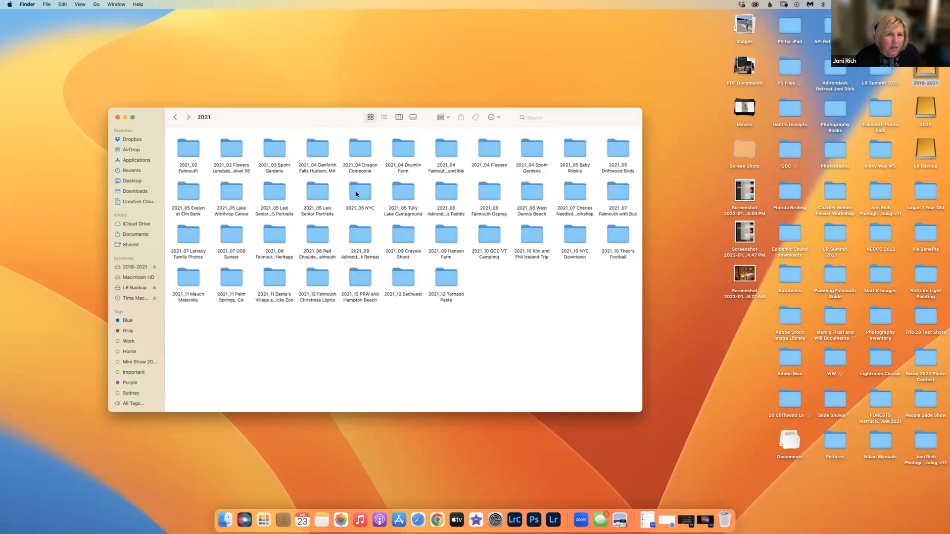
double_click(361, 194)
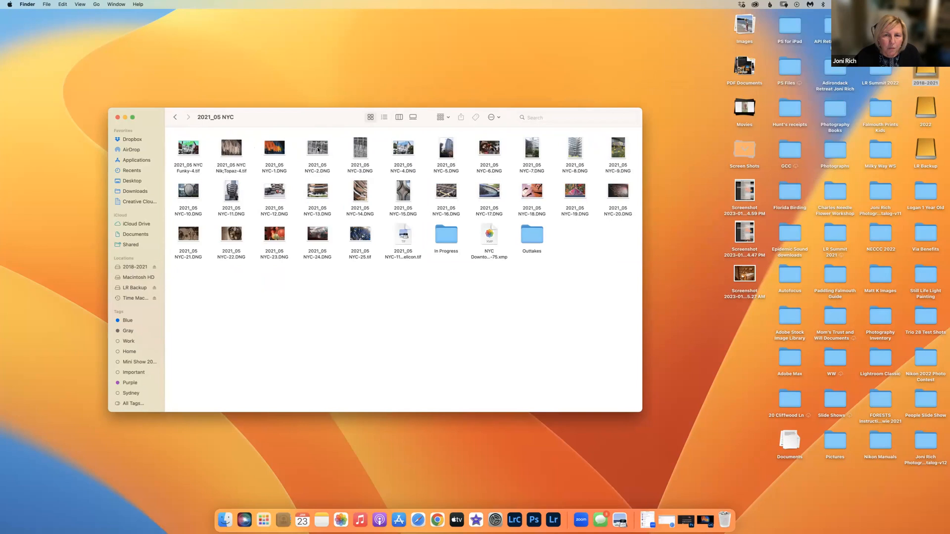
left_click(125, 116)
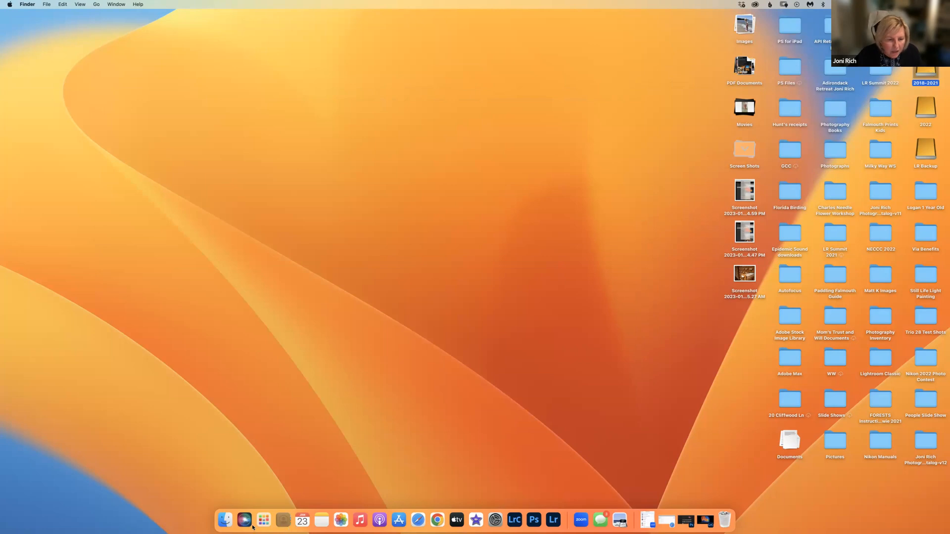
Browse Macintosh HD › Users › home › Pictures › Master Catalog › LrC SIG, then close Finder
left_click(225, 519)
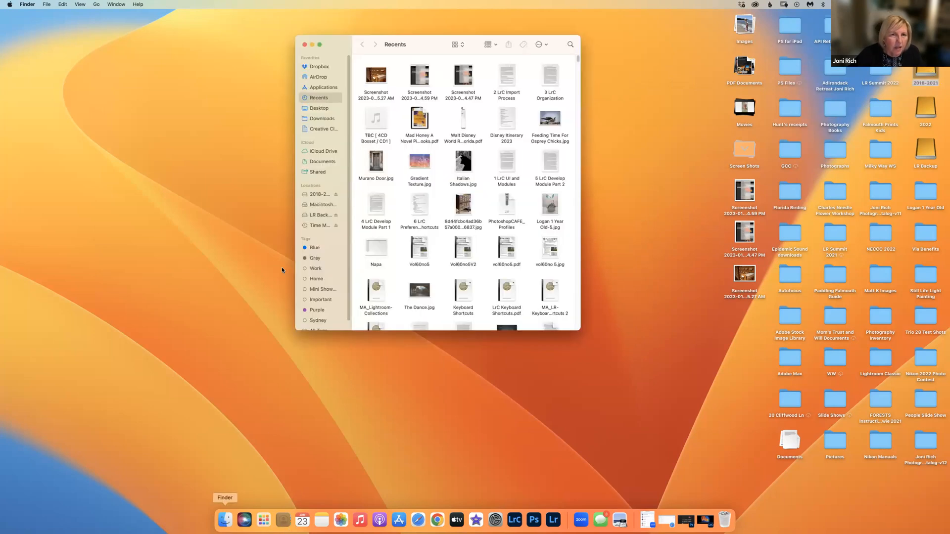
left_click(316, 205)
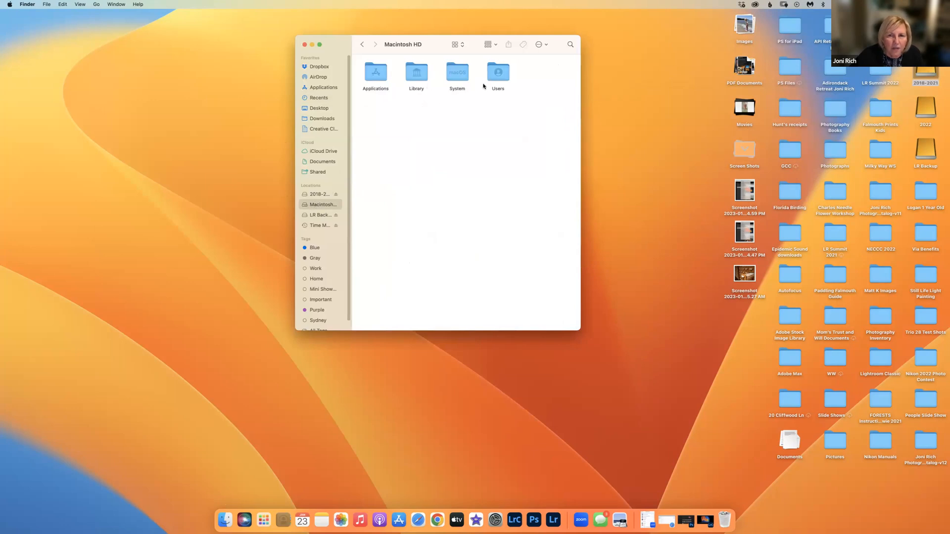
left_click(500, 74)
double_click(500, 74)
left_click(415, 73)
double_click(415, 73)
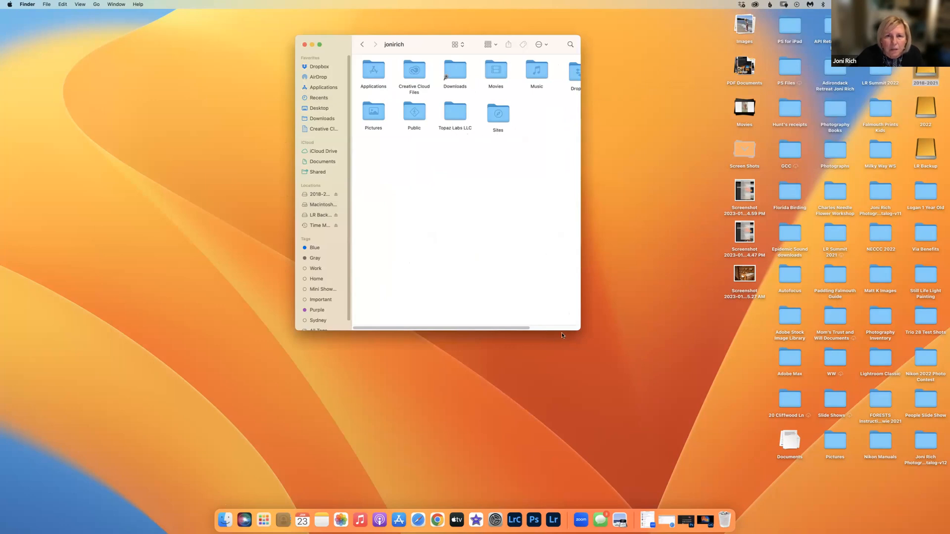
double_click(376, 117)
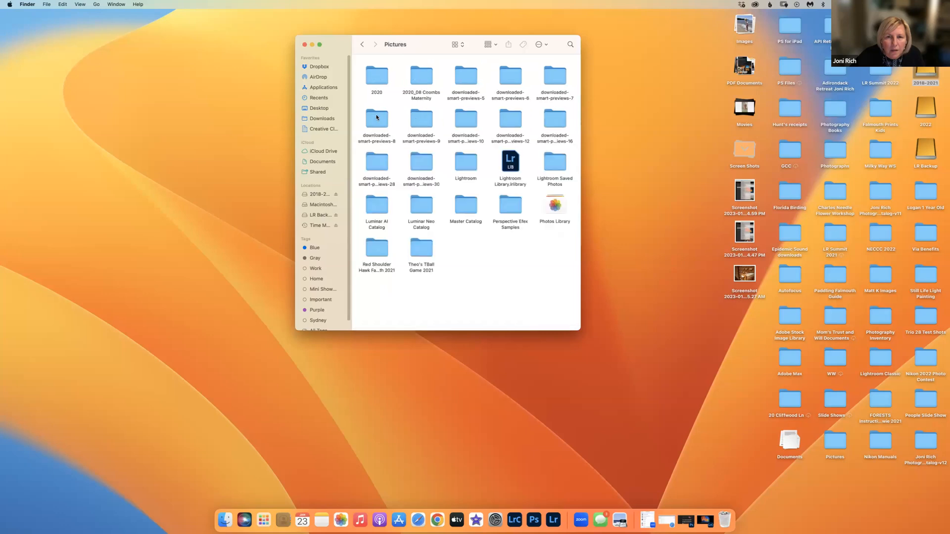
double_click(467, 210)
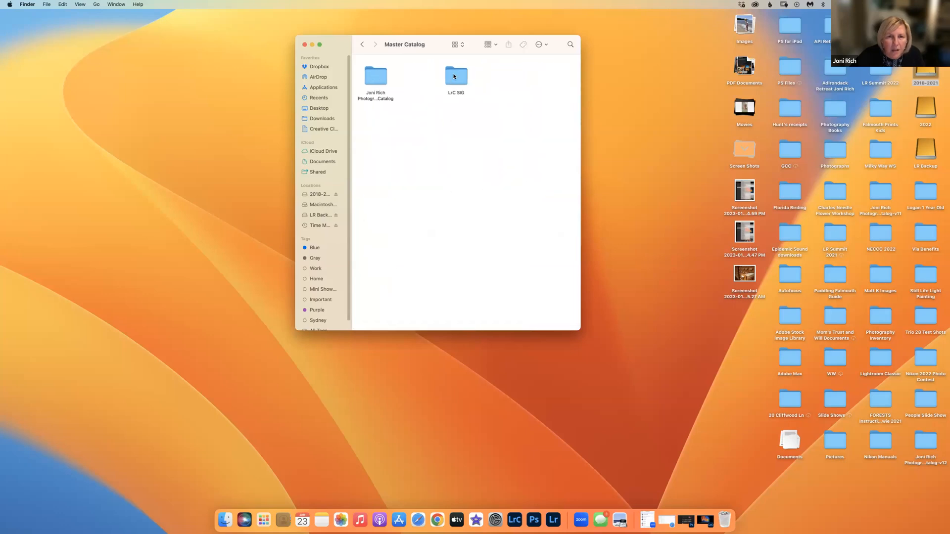
left_click(455, 78)
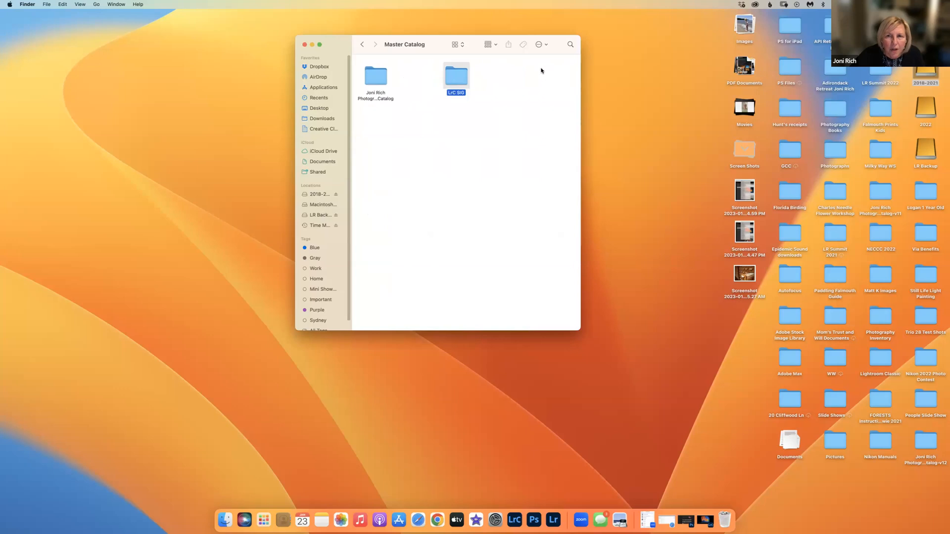
key("super+Down")
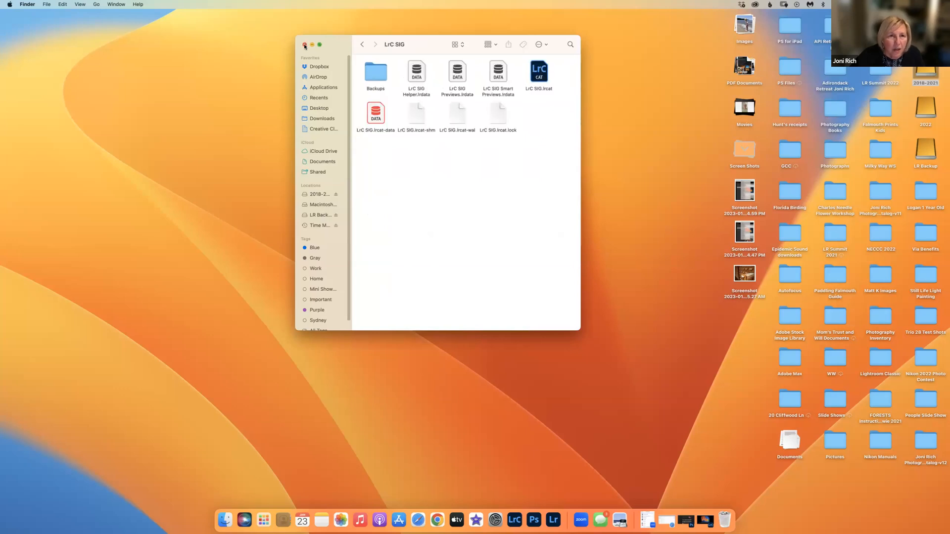
left_click(515, 520)
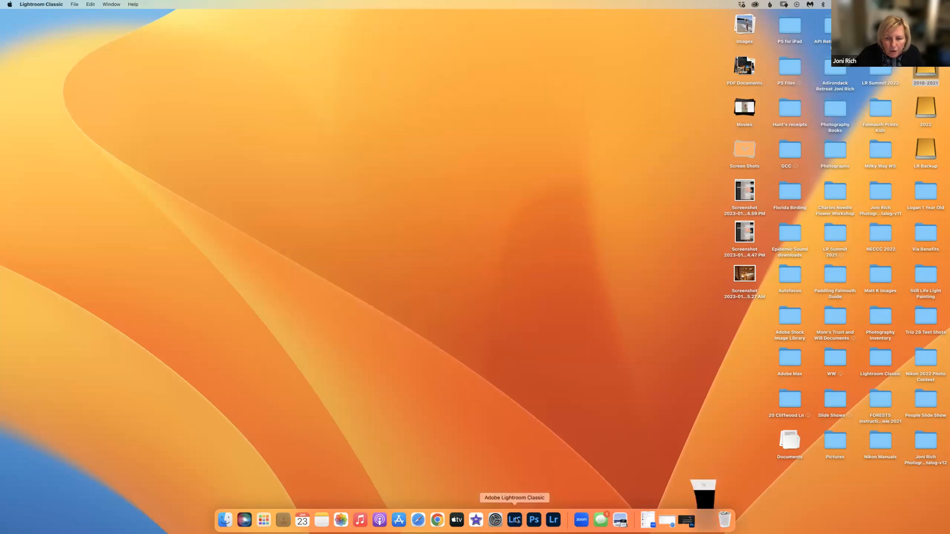
left_click(48, 6)
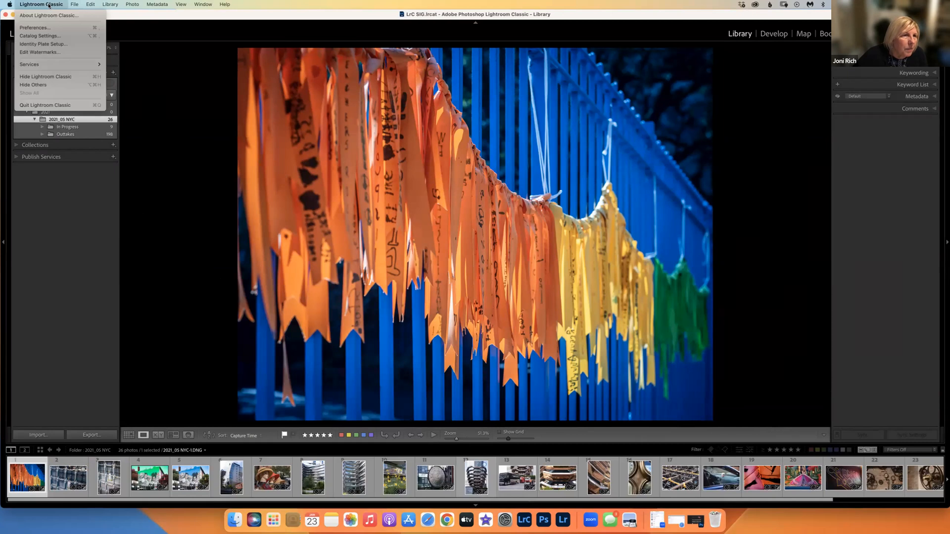
key("Right")
mouse_move(37, 6)
left_click(33, 35)
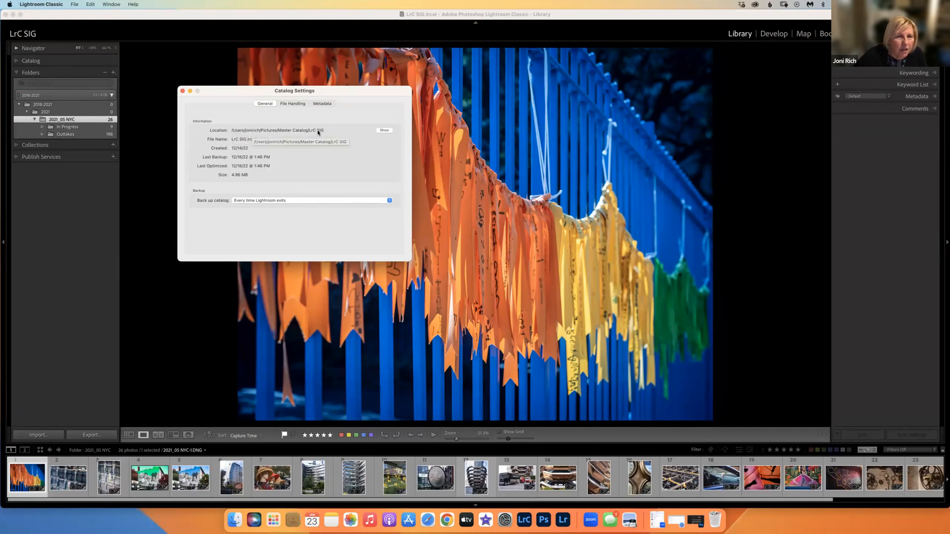
left_click(385, 130)
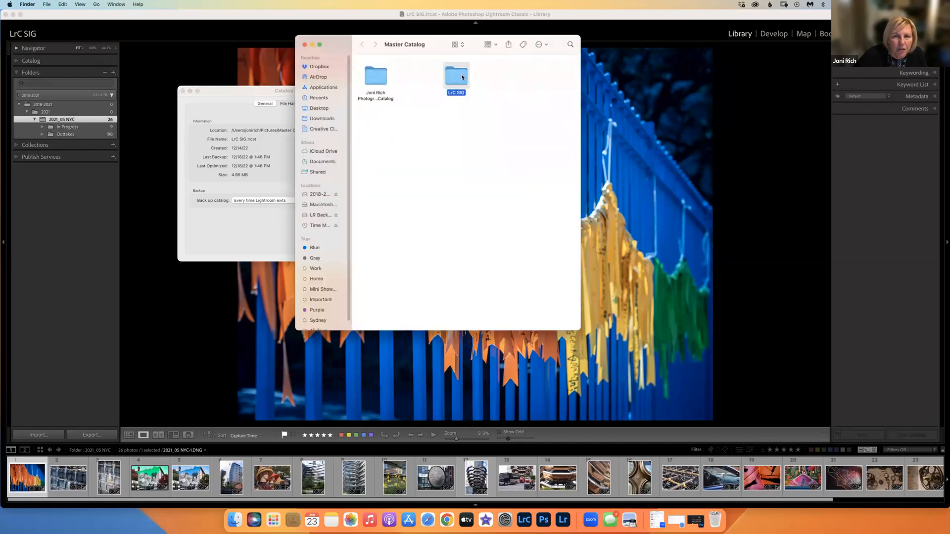
key("super+Down")
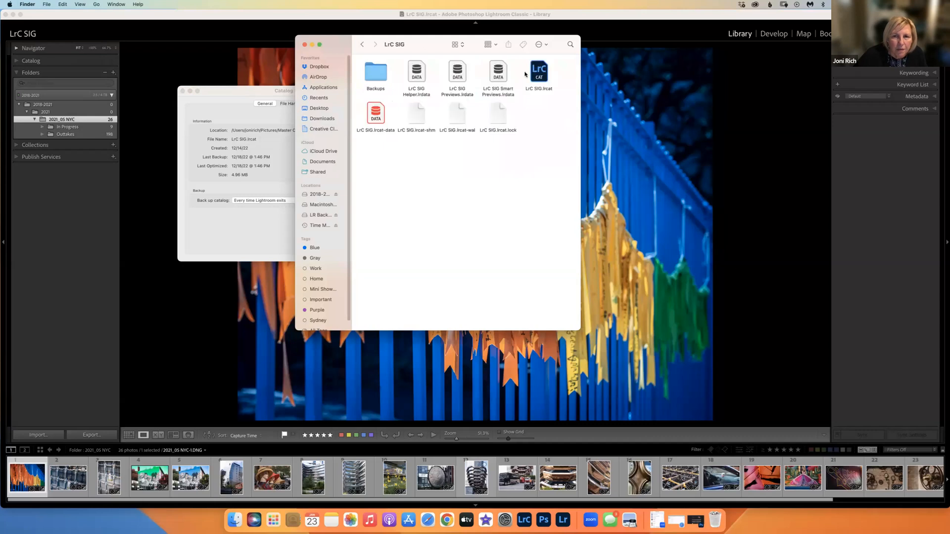
left_click(304, 45)
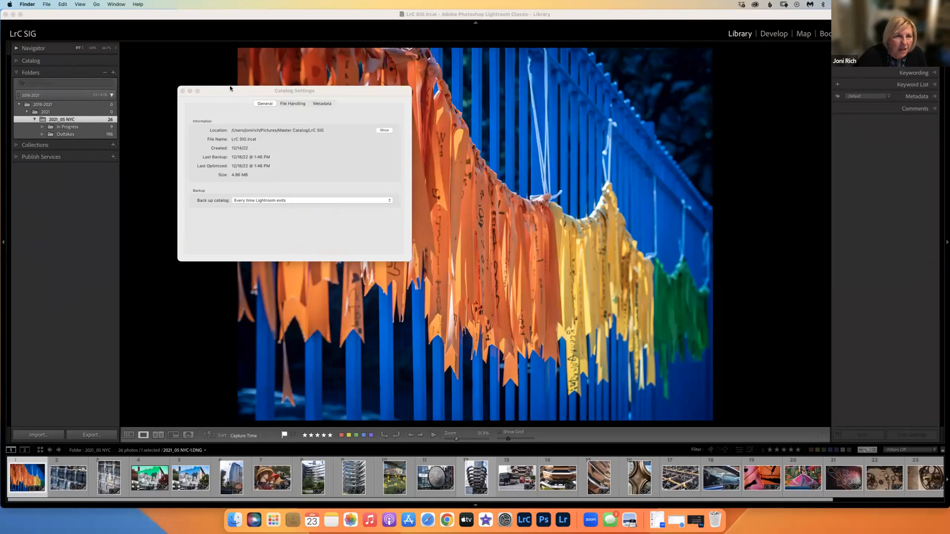
left_click(183, 91)
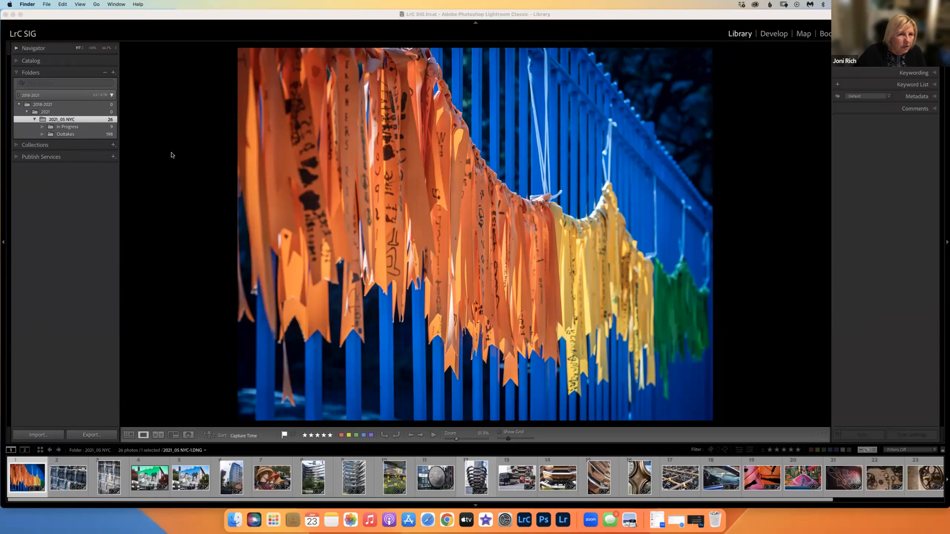
Move the orange-ribbon photo from the Grid into the In Progress subfolder
left_click(129, 435)
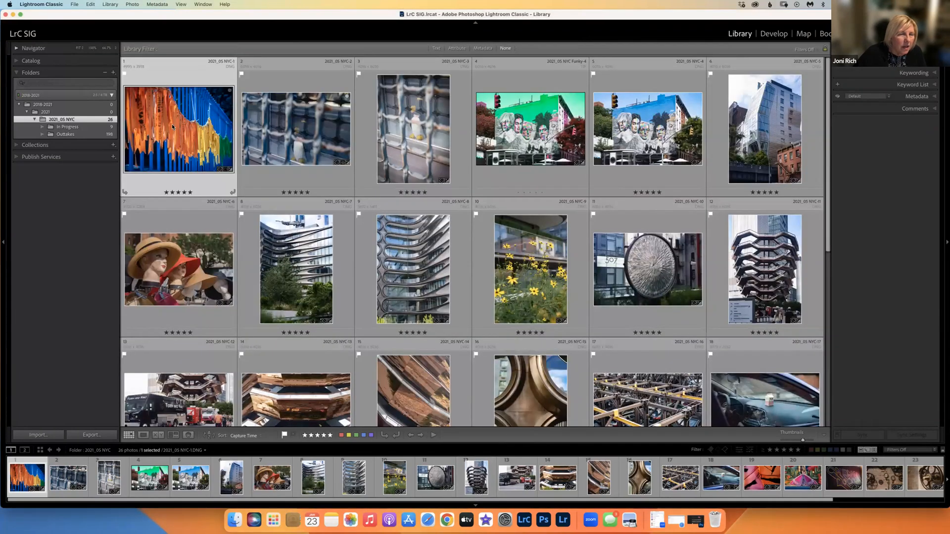
left_click_drag(184, 122, 102, 130)
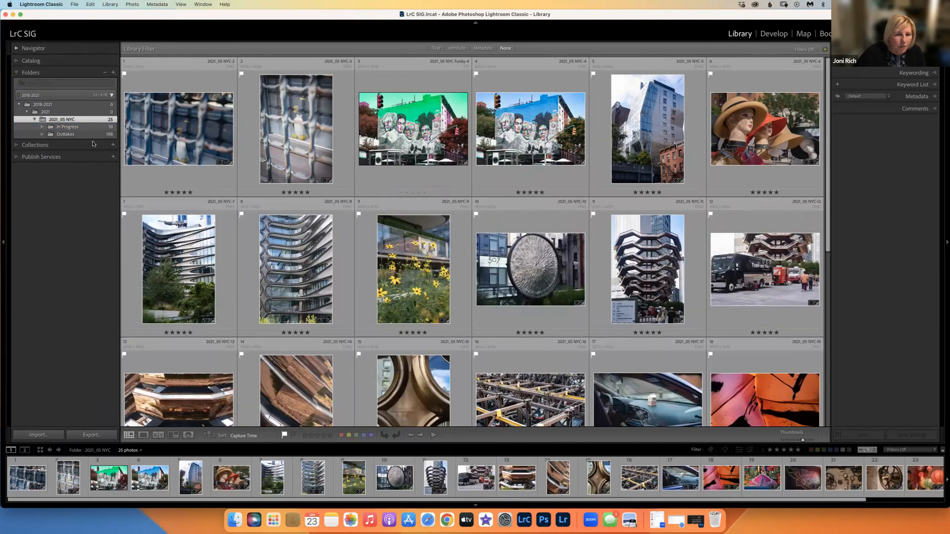
Move 2021_05 NYC-1.DNG from In Progress back to 2021_05 NYC in Finder, then restore Lightroom
left_click(12, 14)
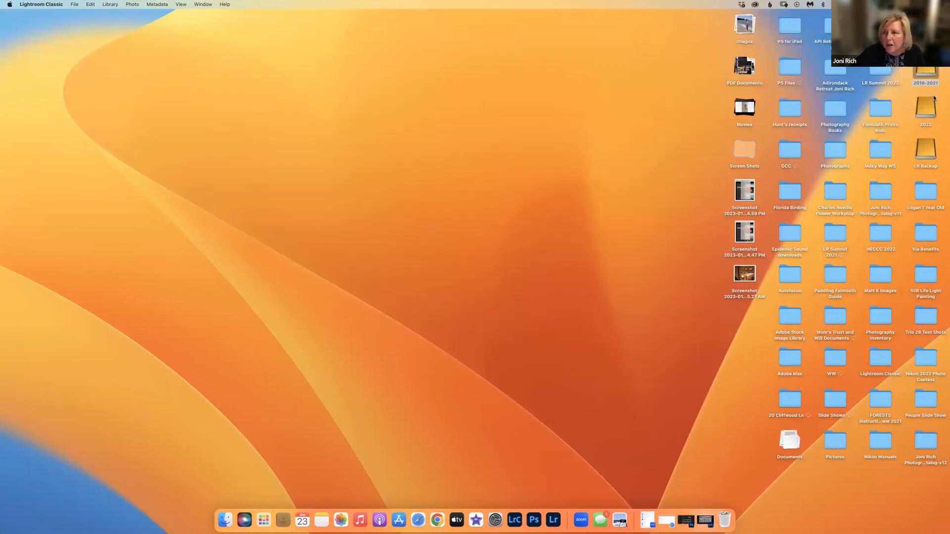
double_click(925, 75)
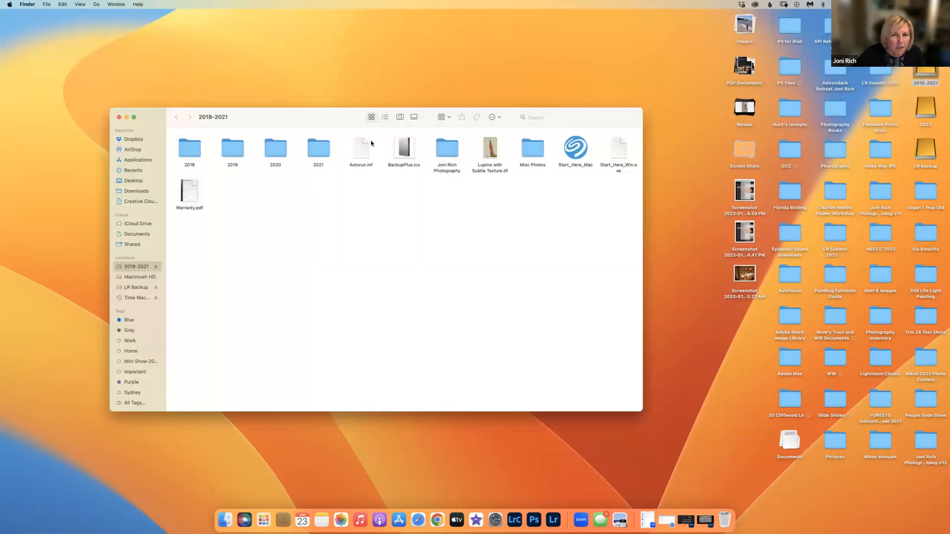
double_click(319, 148)
double_click(359, 198)
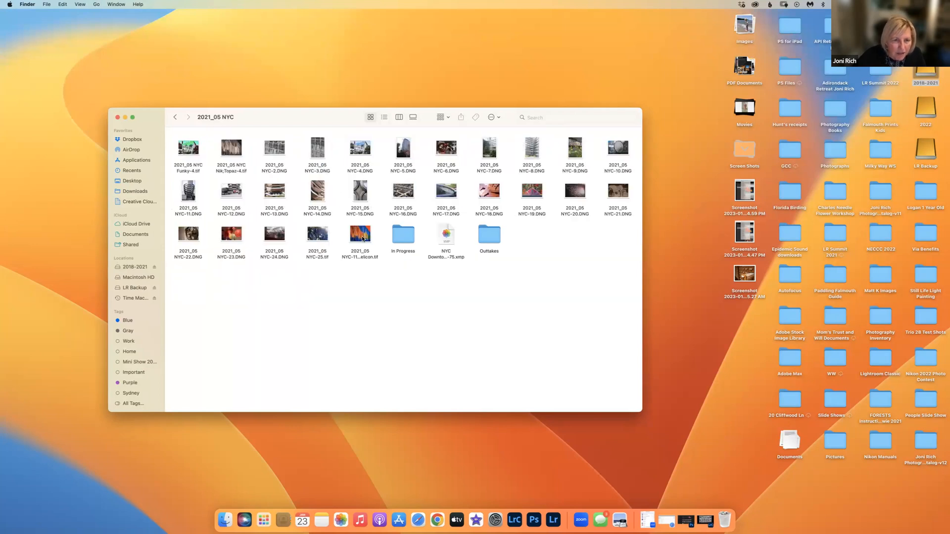
double_click(402, 240)
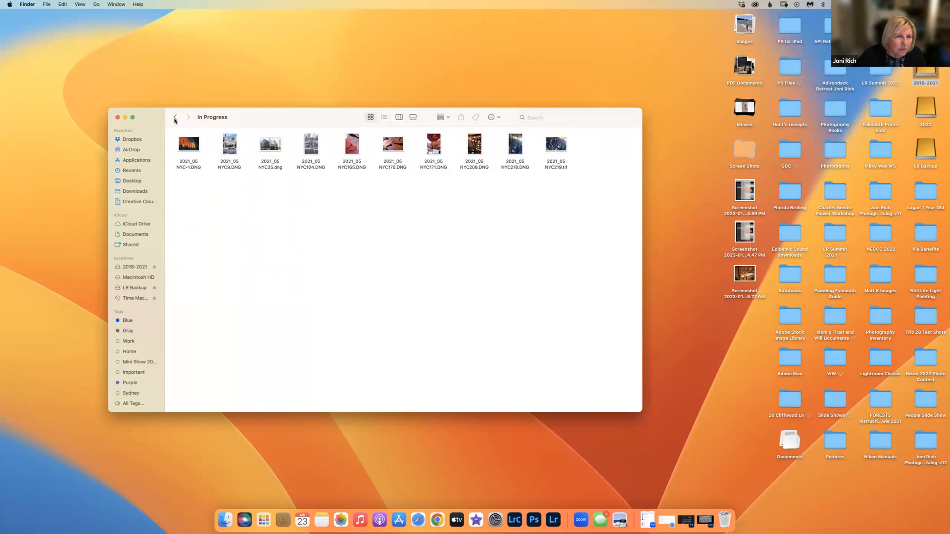
left_click(175, 119)
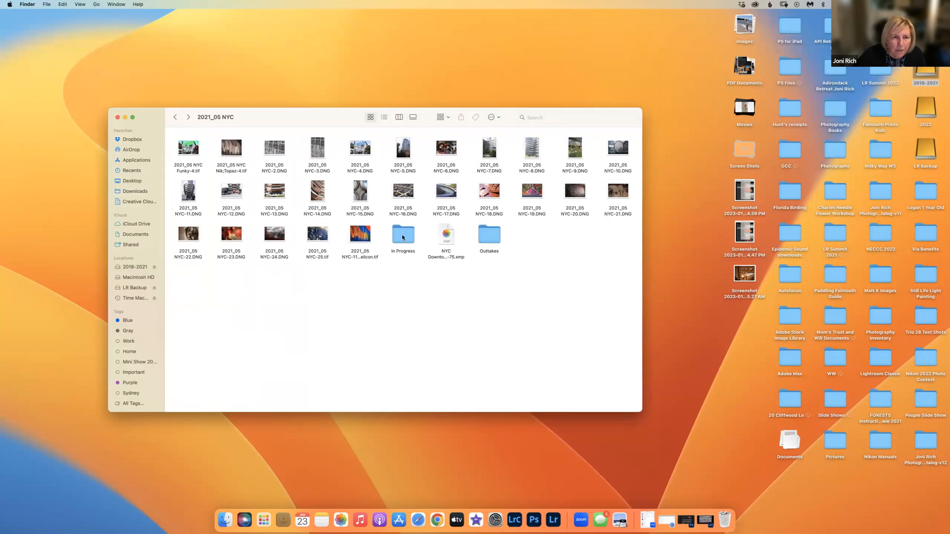
key("super+z")
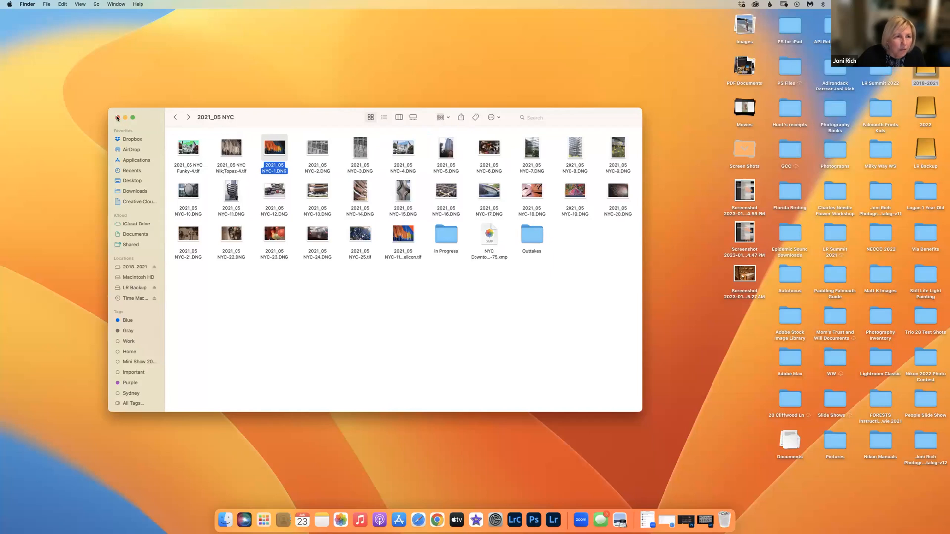
key("super+h")
left_click(515, 520)
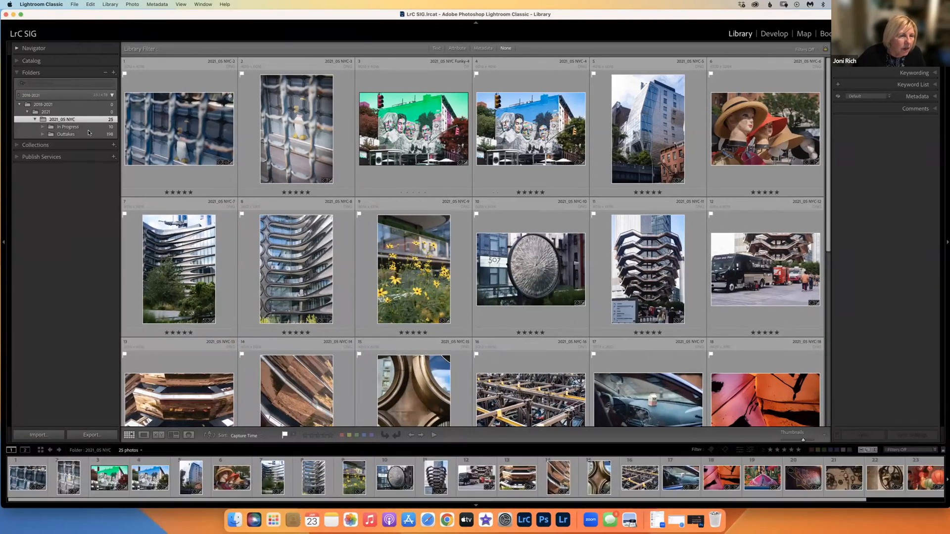
Show the In Progress folder's 10 photos, led by the five-star ribbon image
left_click(70, 127)
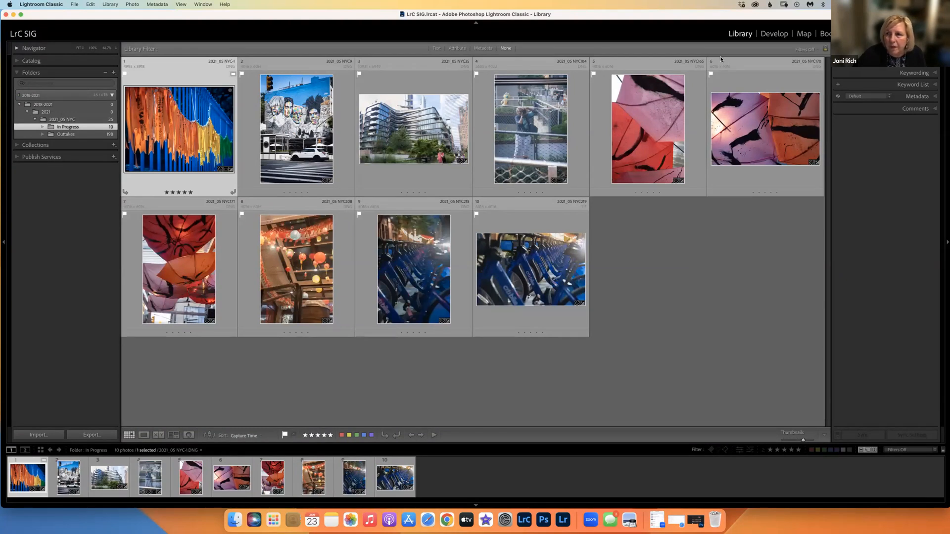
Relink the missing ribbon photo to 2021_05 NYC-1.DNG and display the 26-photo 2021_05 NYC folder
right_click(226, 76)
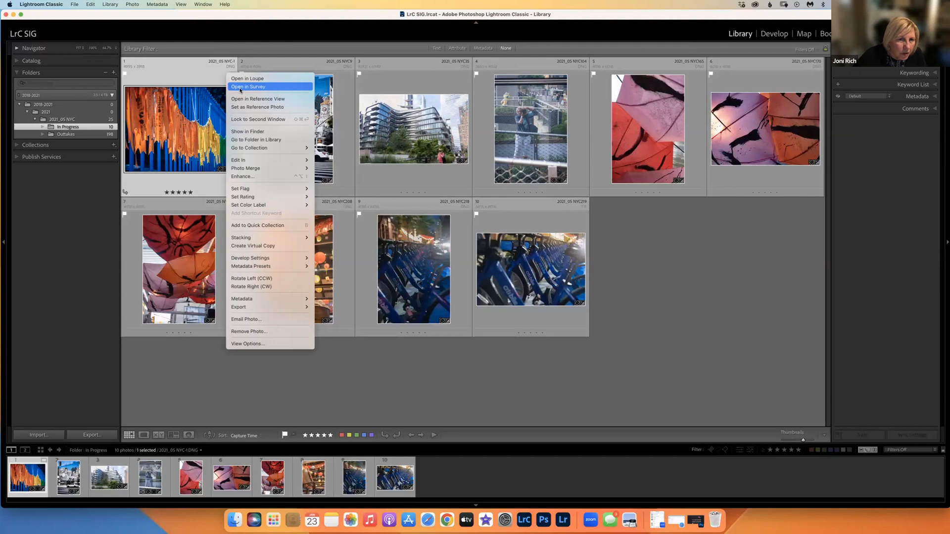
left_click(241, 132)
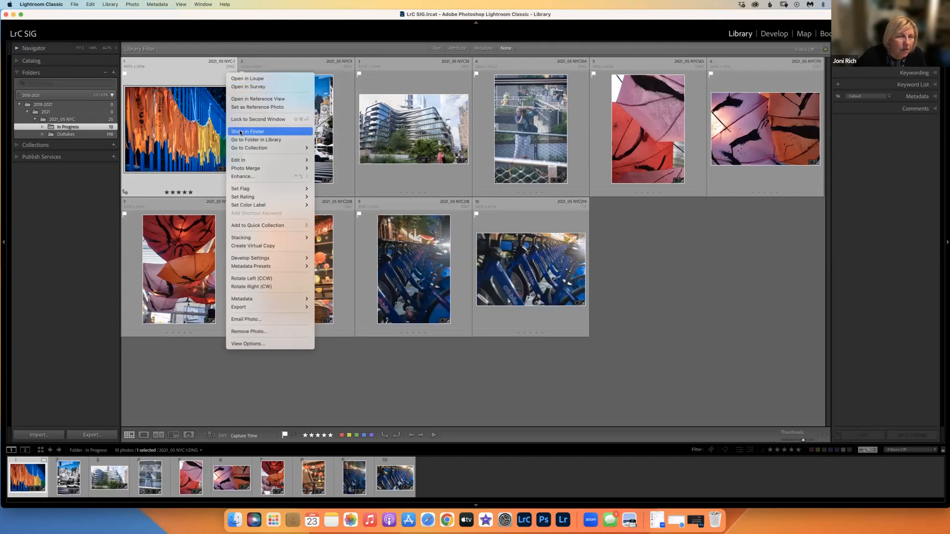
left_click(494, 203)
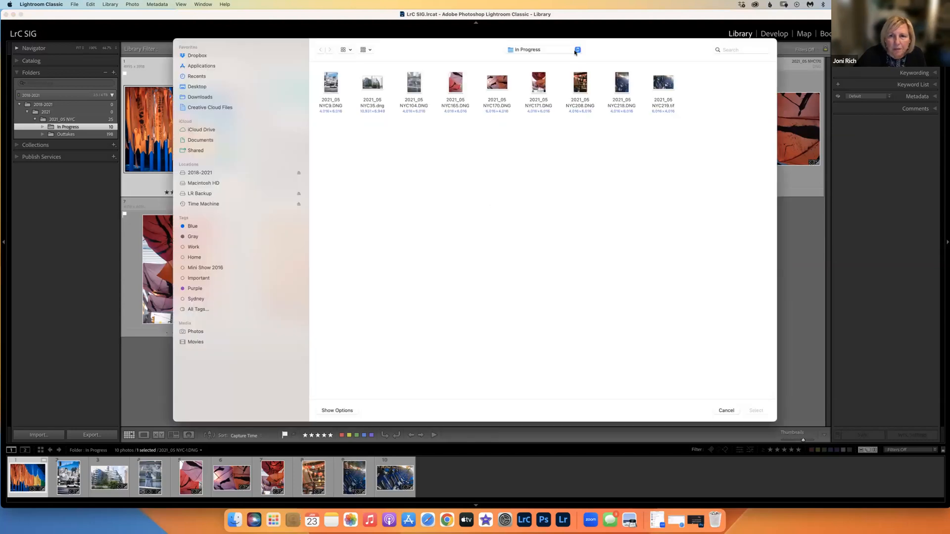
left_click(549, 50)
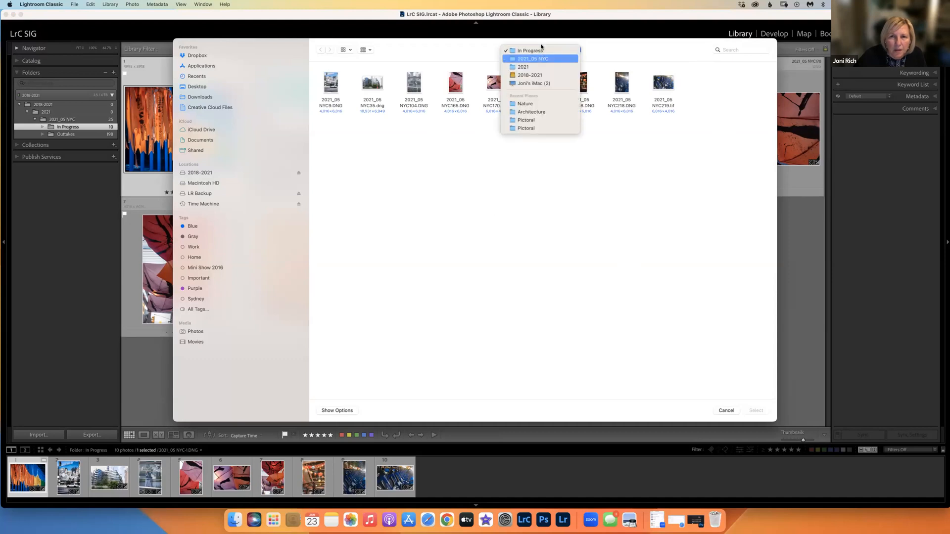
left_click(535, 59)
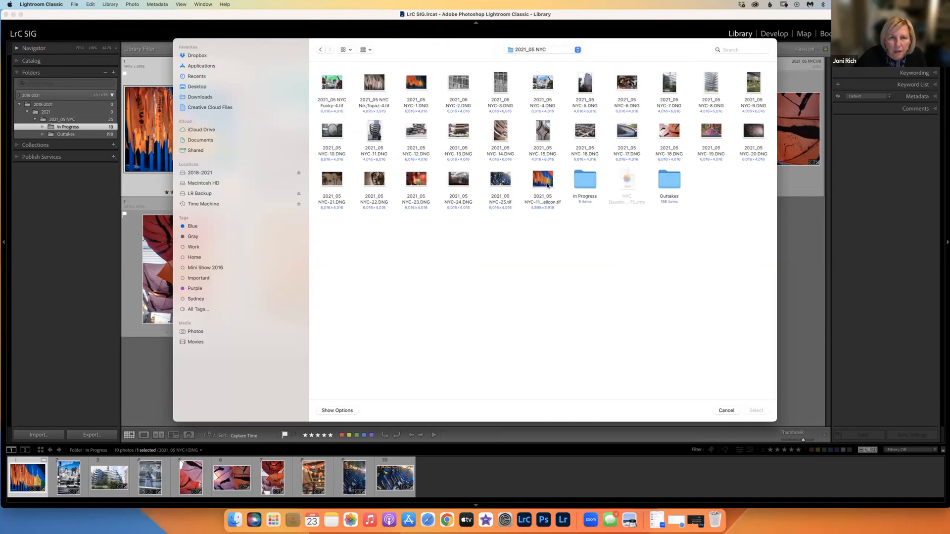
double_click(417, 81)
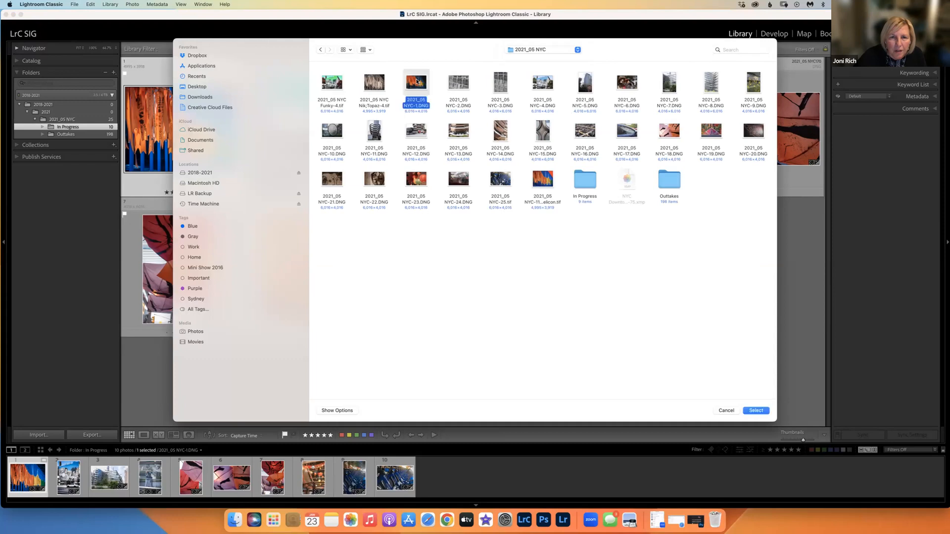
left_click(62, 119)
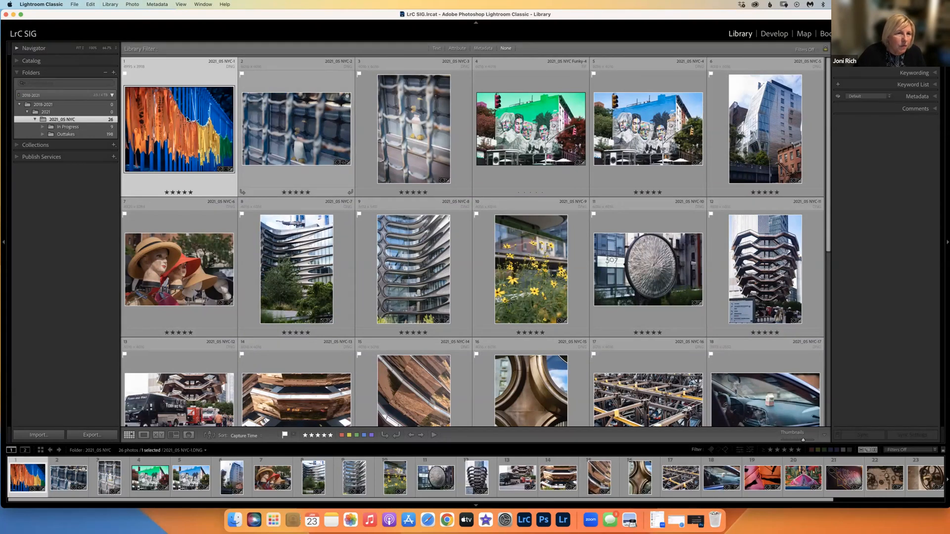
Move the ribbon photo into In Progress, then the orange-and-blue photo into 2021_05 NYC
left_click_drag(237, 104, 112, 129)
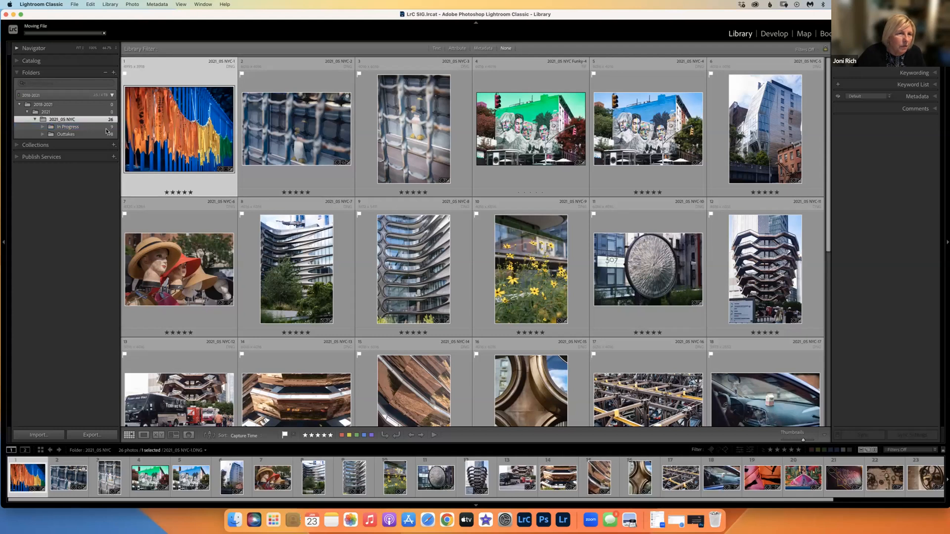
left_click(107, 127)
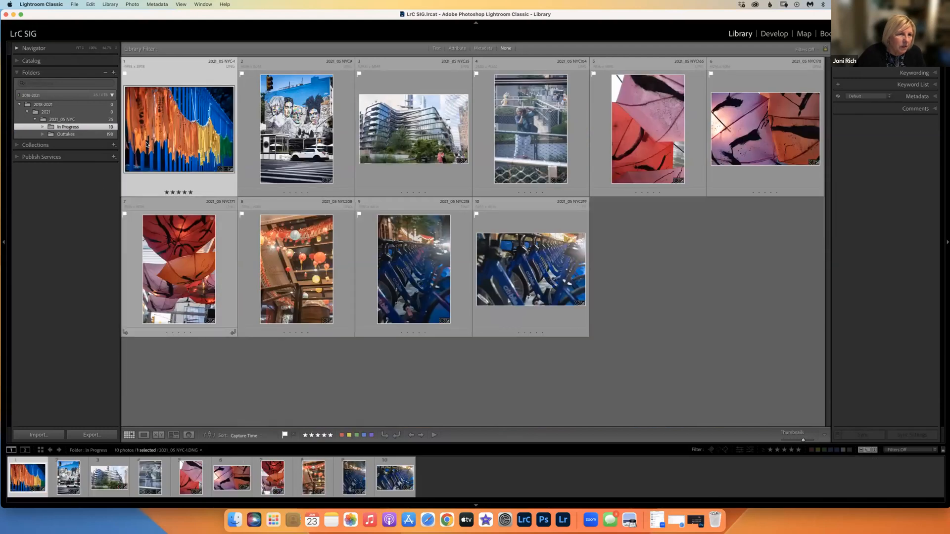
left_click_drag(151, 145, 108, 119)
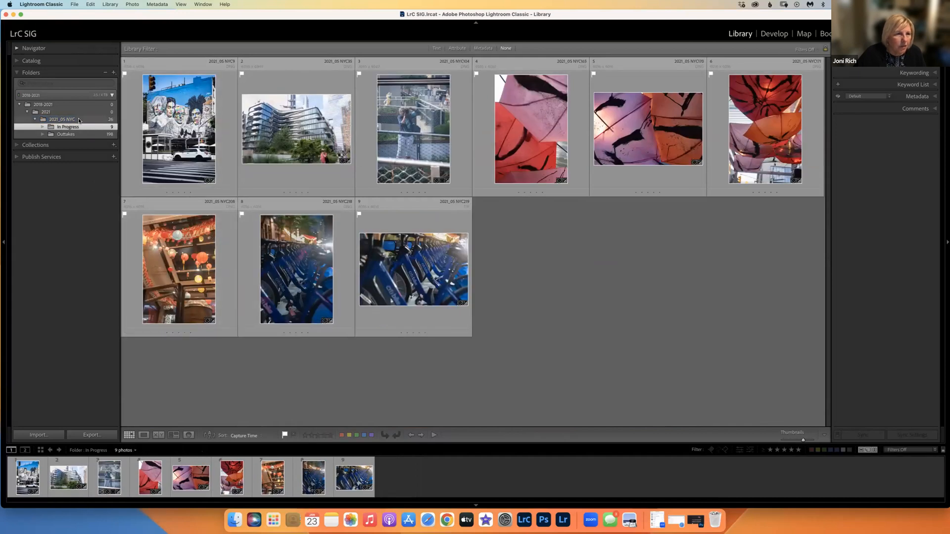
left_click(79, 120)
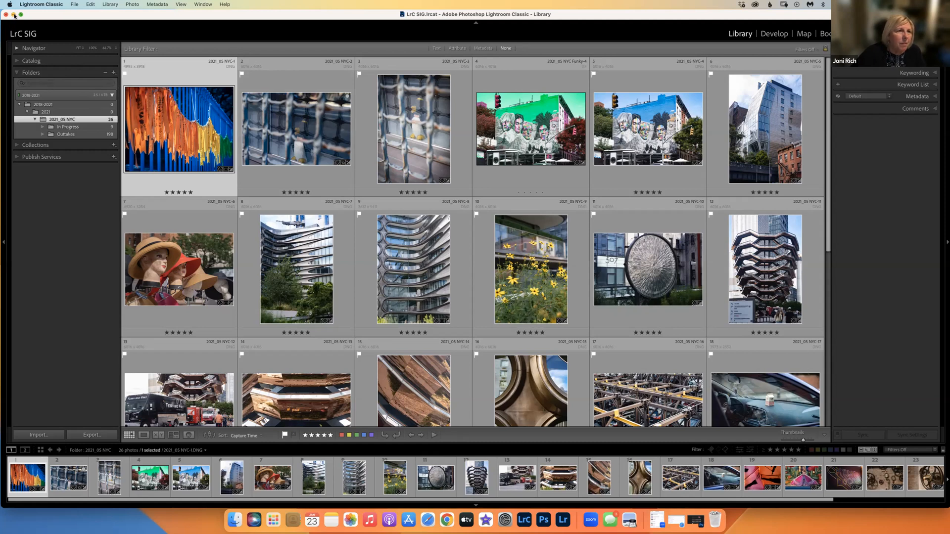
Hide and restore Lightroom, then quit it, confirming Yes and skipping the catalog backup
key("super+shift+f")
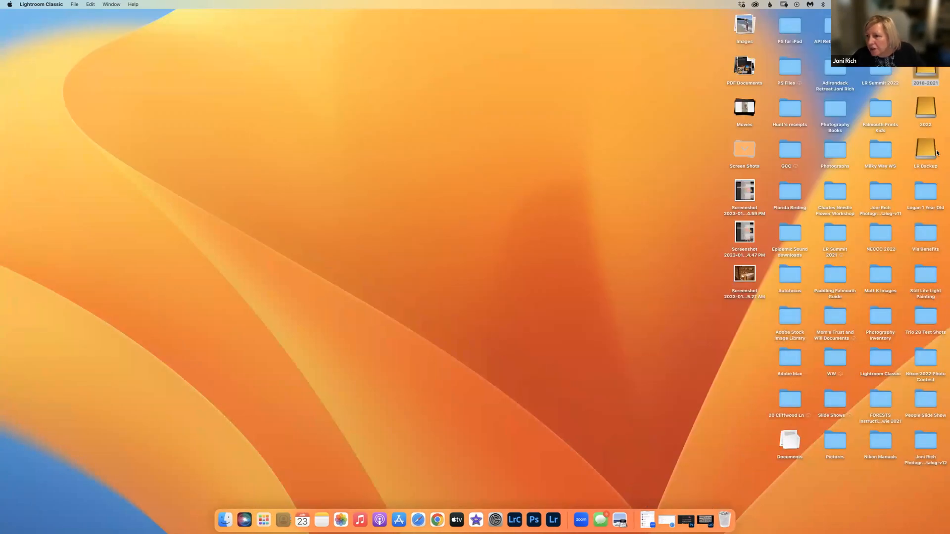
left_click(928, 150)
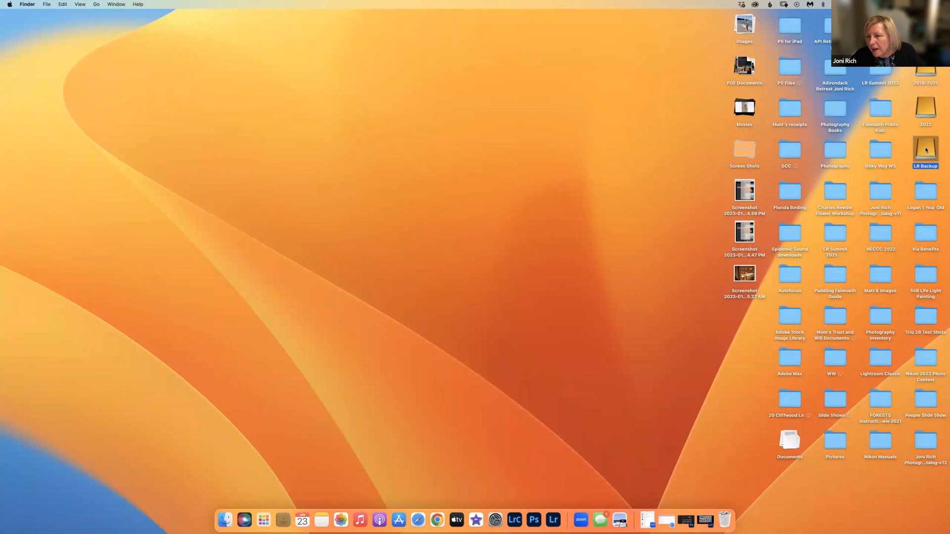
left_click(515, 519)
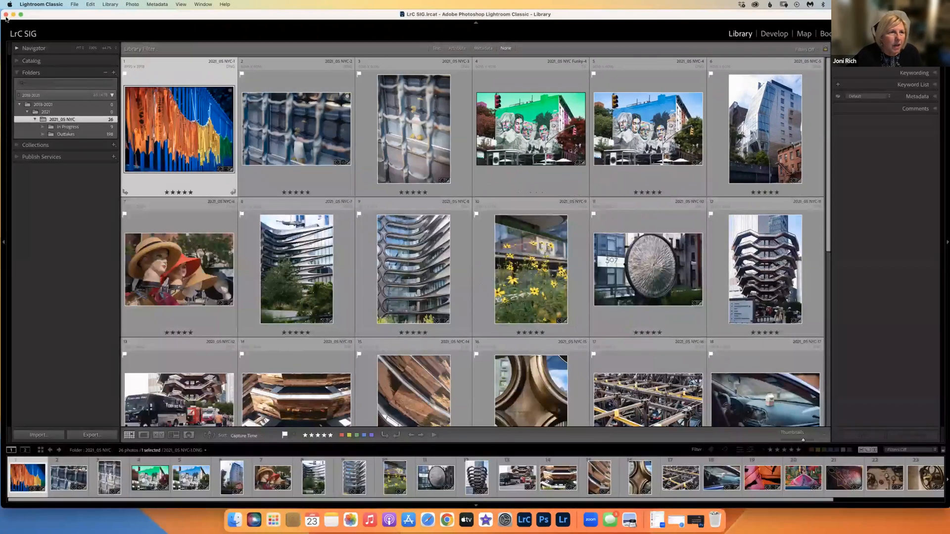
left_click(5, 15)
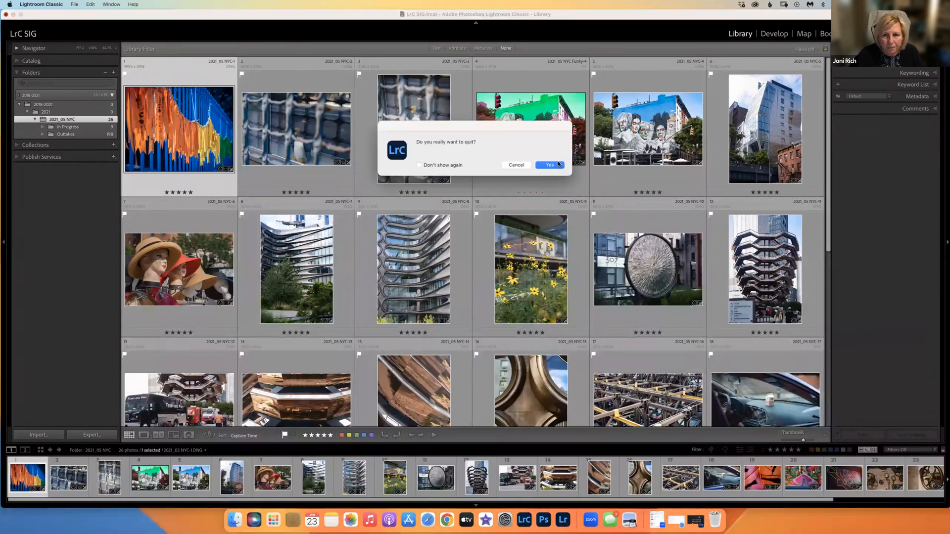
left_click(557, 165)
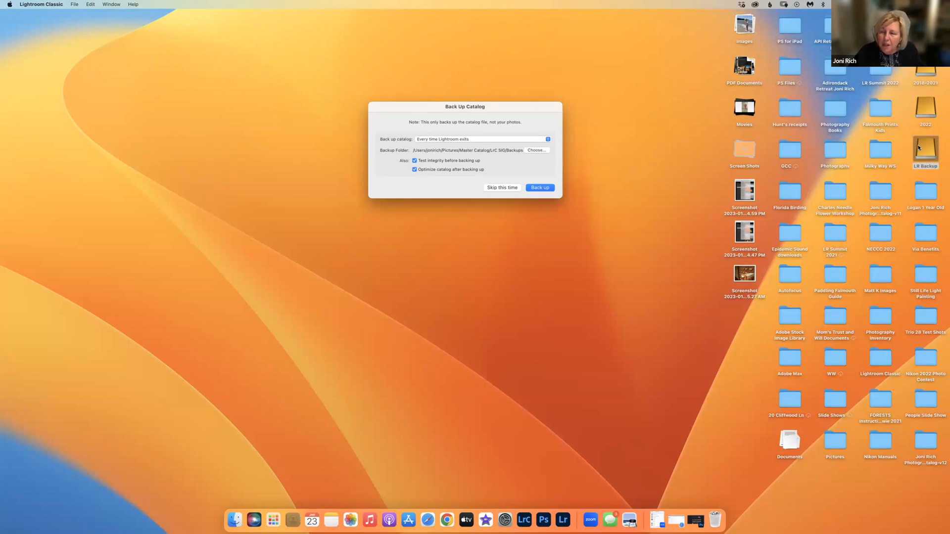
left_click(502, 187)
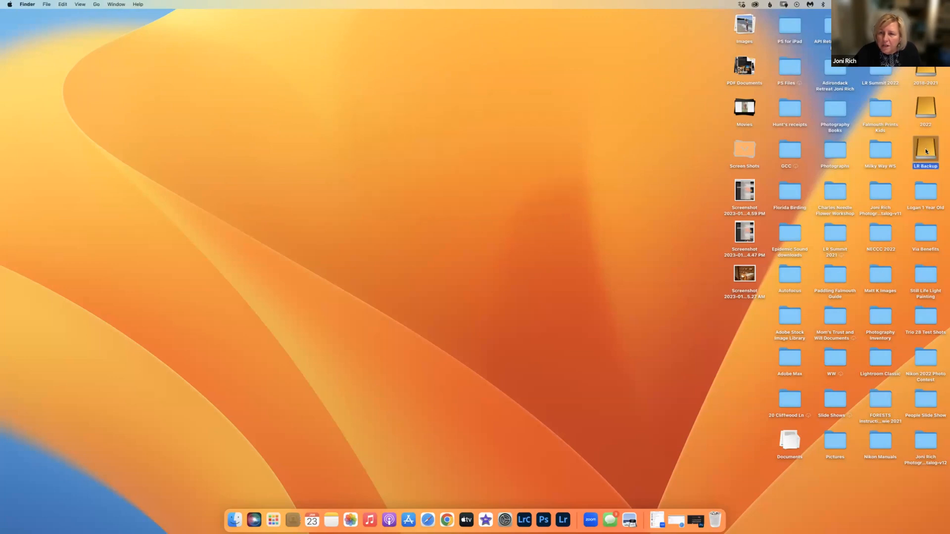
double_click(926, 152)
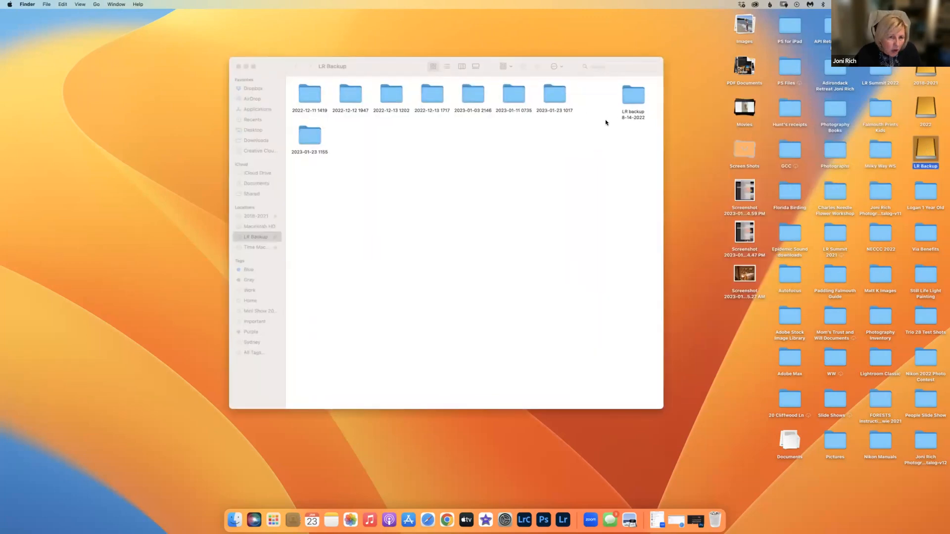
double_click(311, 139)
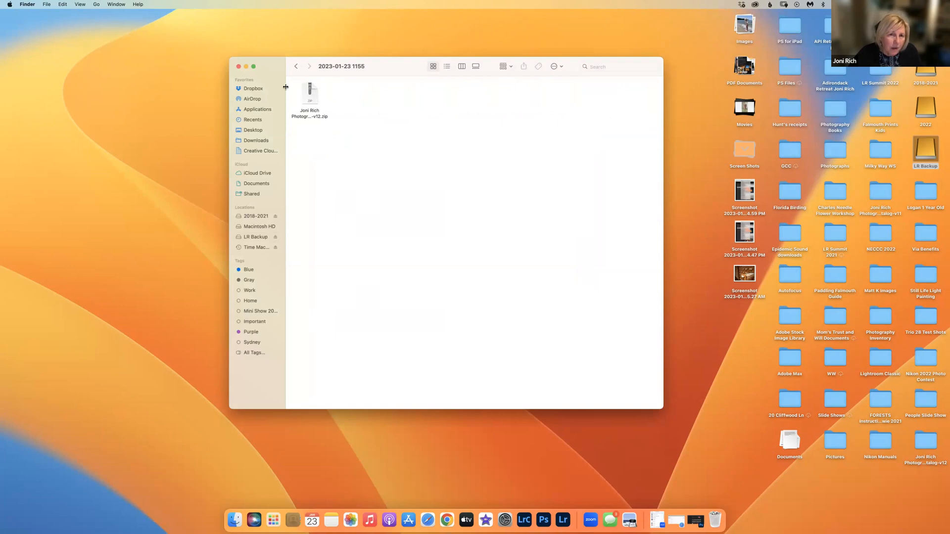
left_click(296, 66)
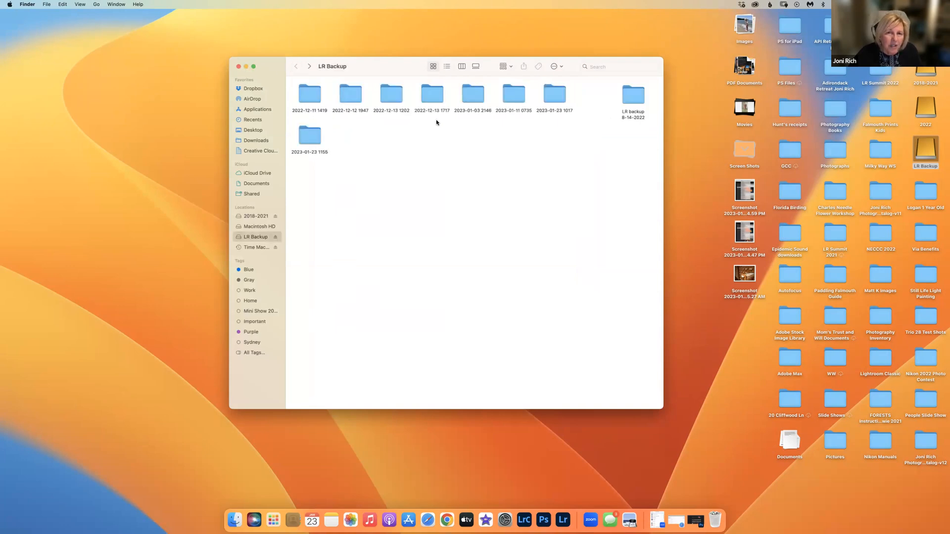
left_click(239, 66)
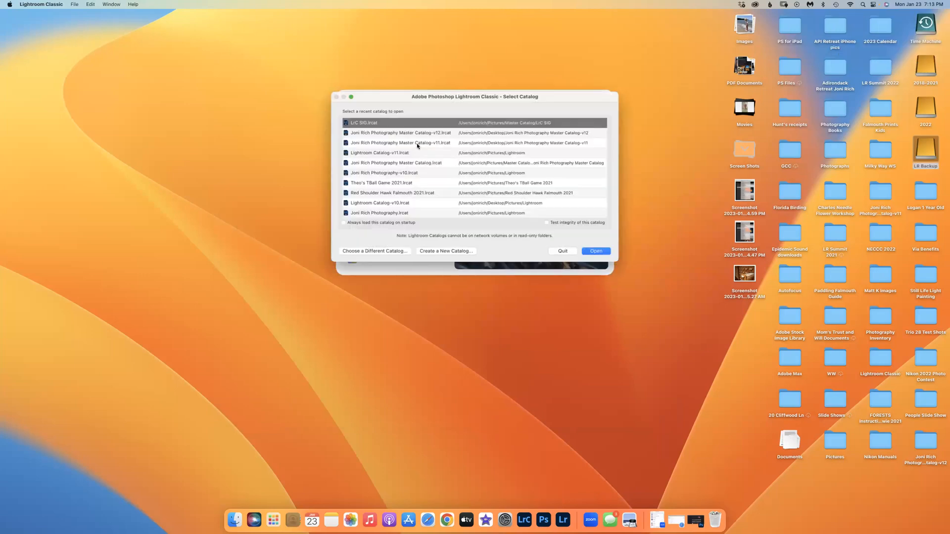
Open the LrC SIG catalog and bring up the Import window with Cmd+Shift+I
left_click(596, 252)
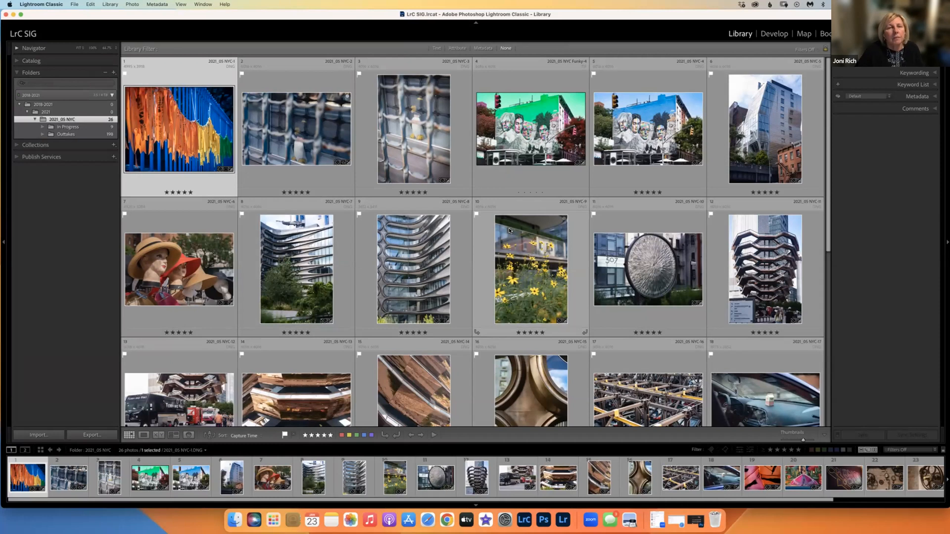
mouse_move(509, 227)
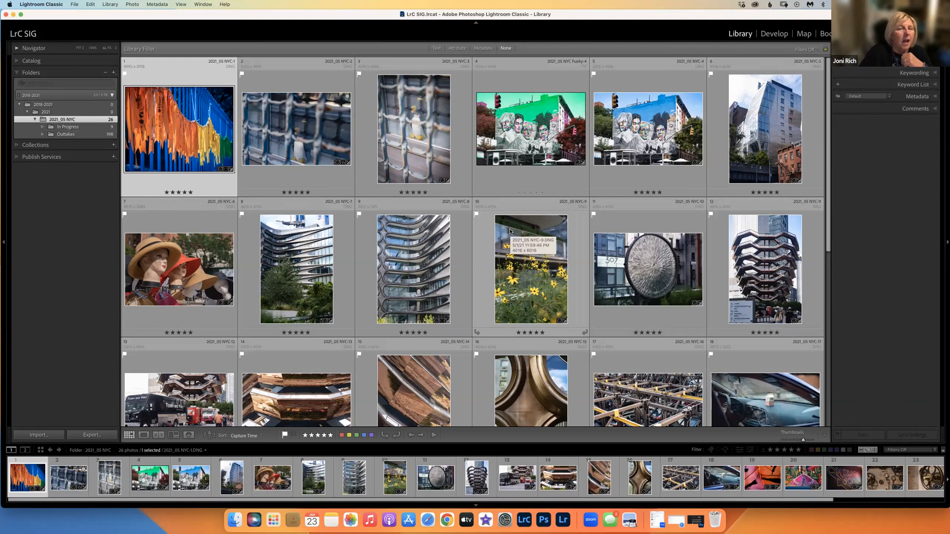
key("super+shift+i")
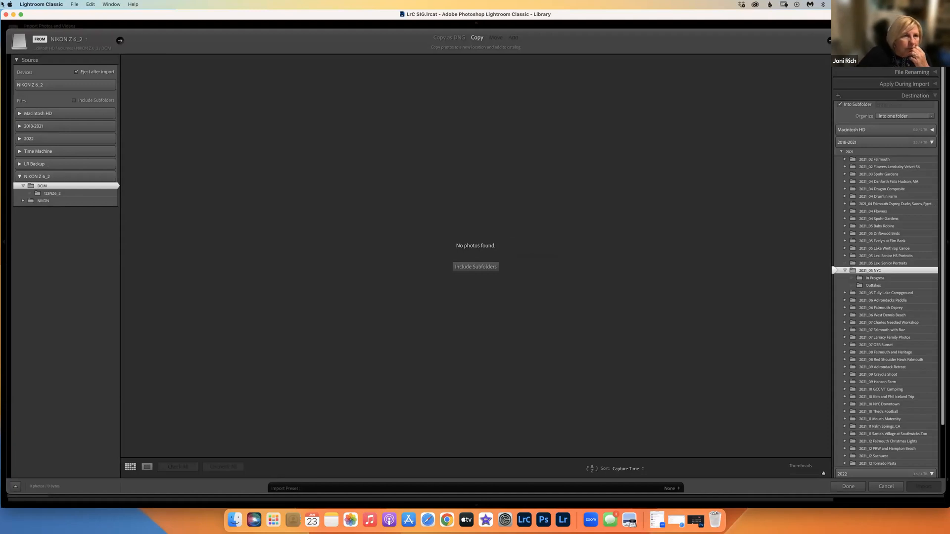
Select the 123NZ6_2 card folder, cancel the import, and eject the NIKON Z 6_2 card
left_click(52, 193)
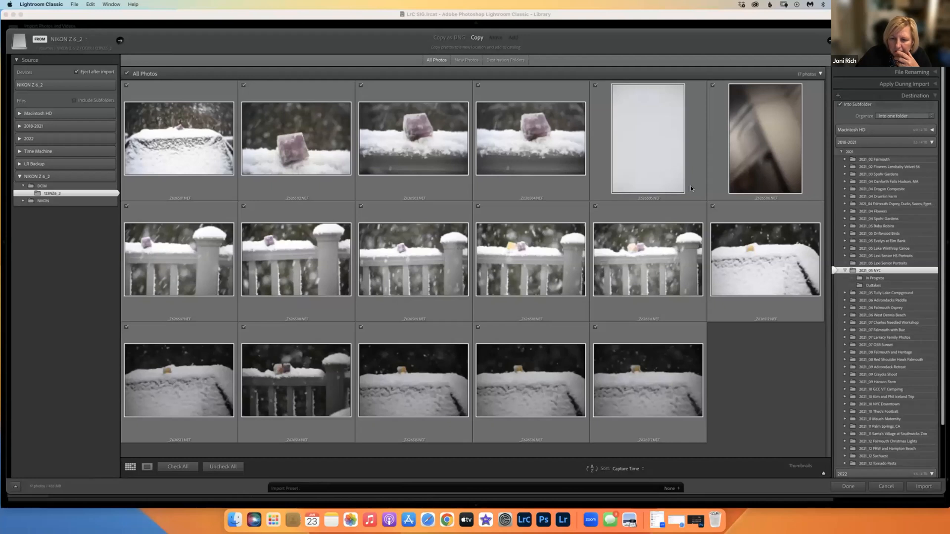
left_click(886, 486)
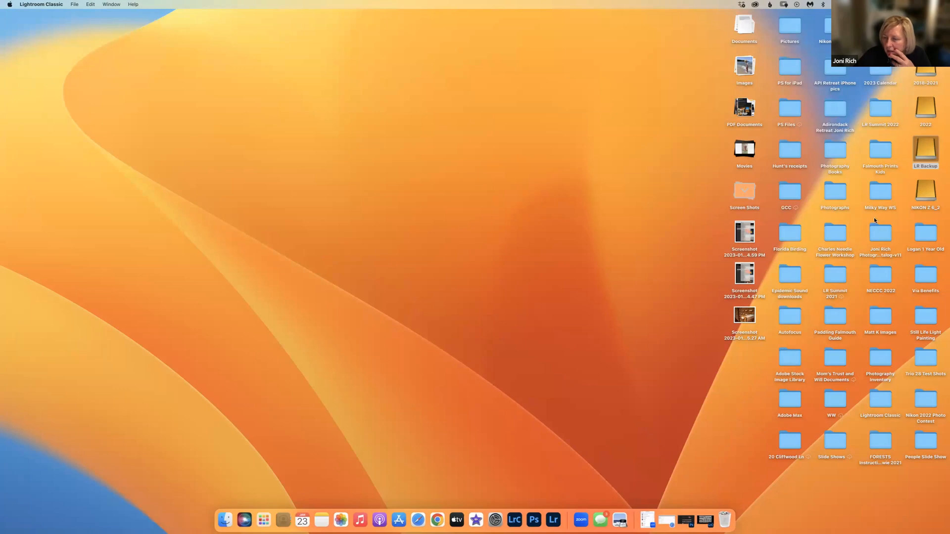
left_click_drag(929, 194, 734, 517)
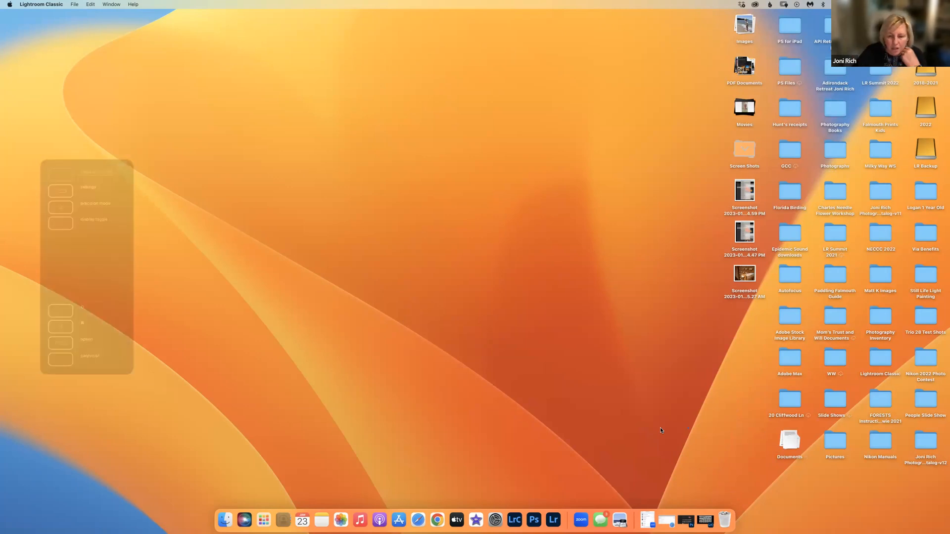
Restore Lightroom, reopen the Import window, and open Lightroom Classic Preferences
left_click(516, 521)
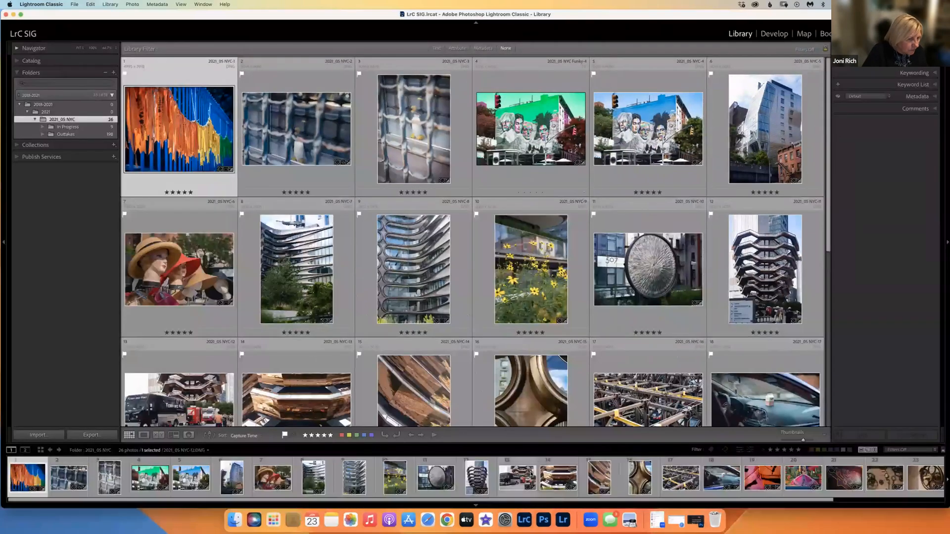
key("super+shift+i")
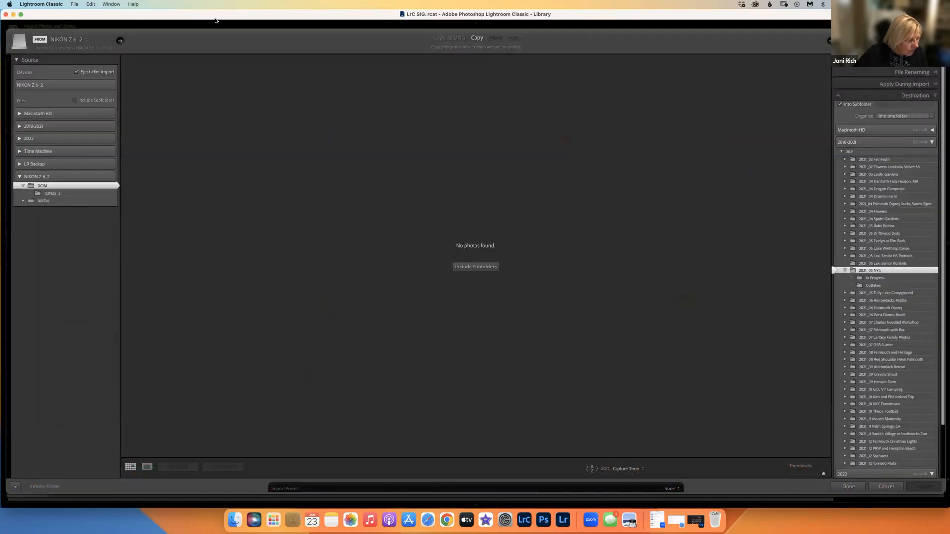
left_click(39, 5)
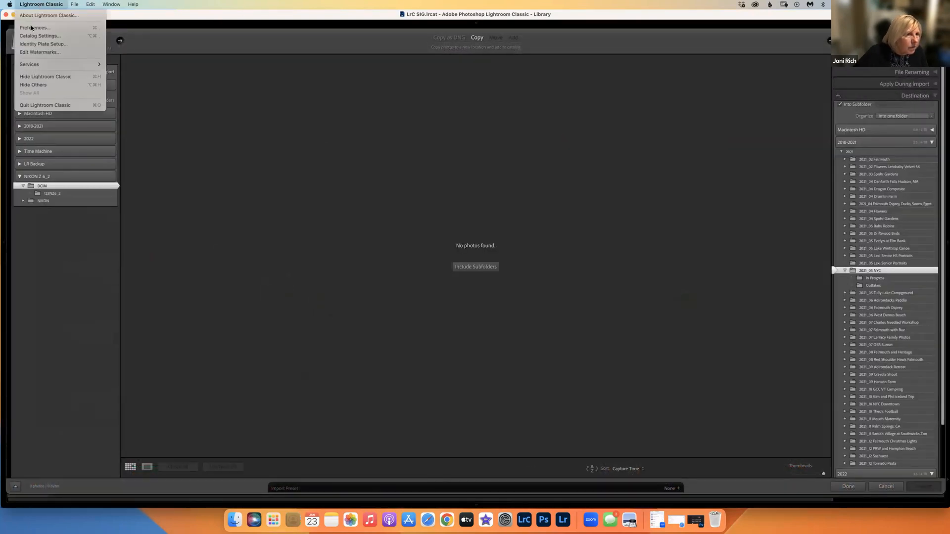
left_click(33, 28)
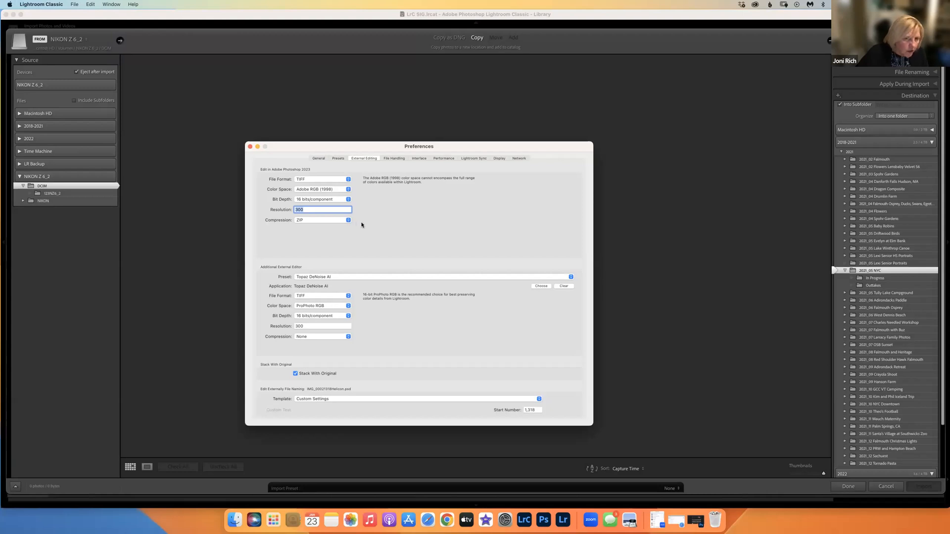
In General preferences, enable Show import dialog when a memory card is detected, then close Preferences
left_click(319, 159)
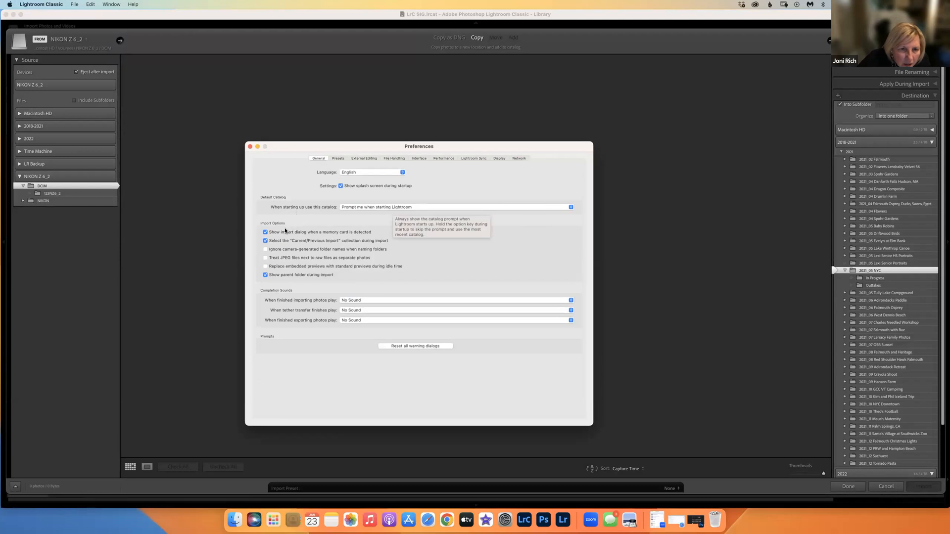
left_click(266, 232)
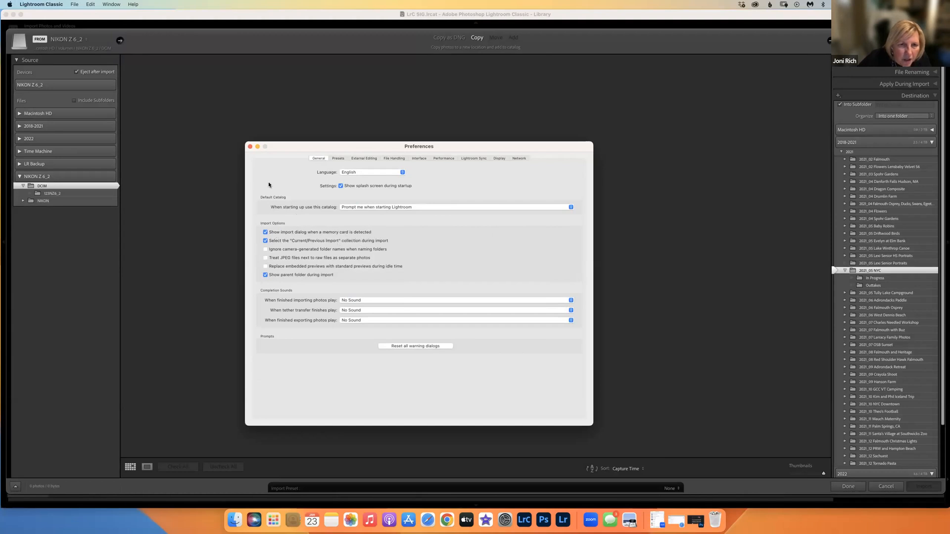
left_click(250, 147)
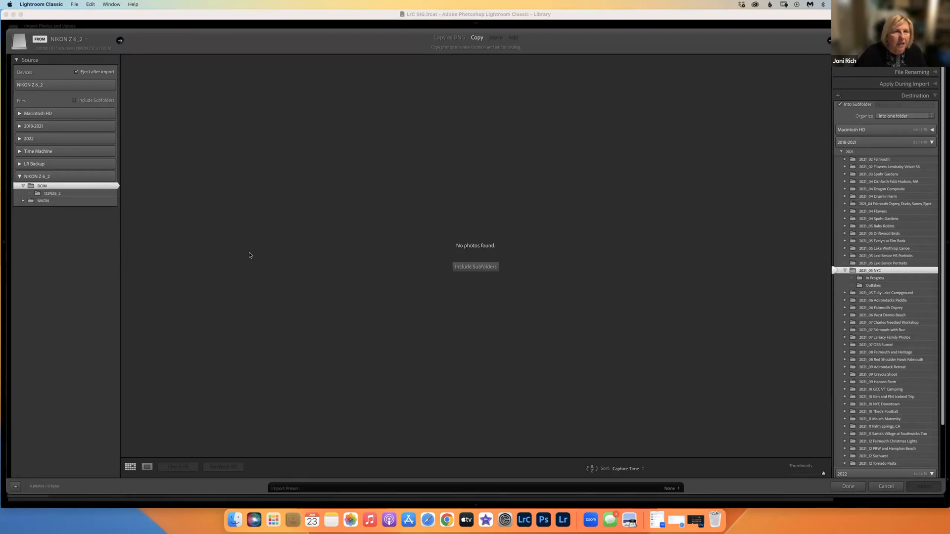
Show the 17 snow photos in 123NZ6_2, inspect one in Loupe, then return to Grid
left_click(51, 194)
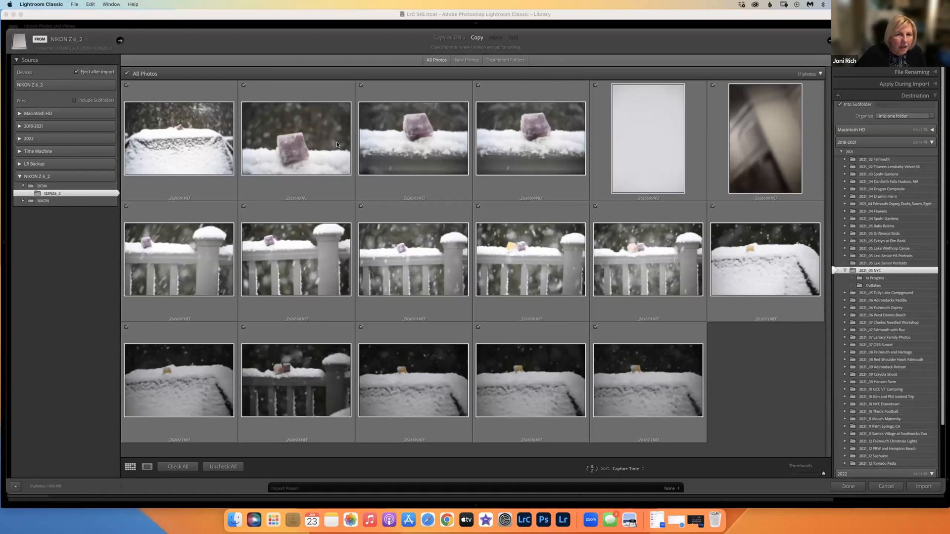
left_click(149, 470)
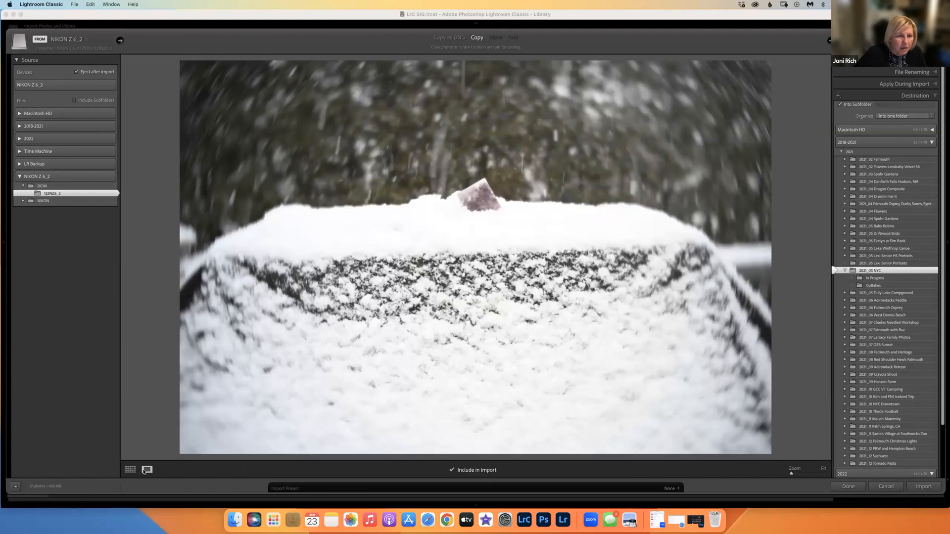
left_click(131, 469)
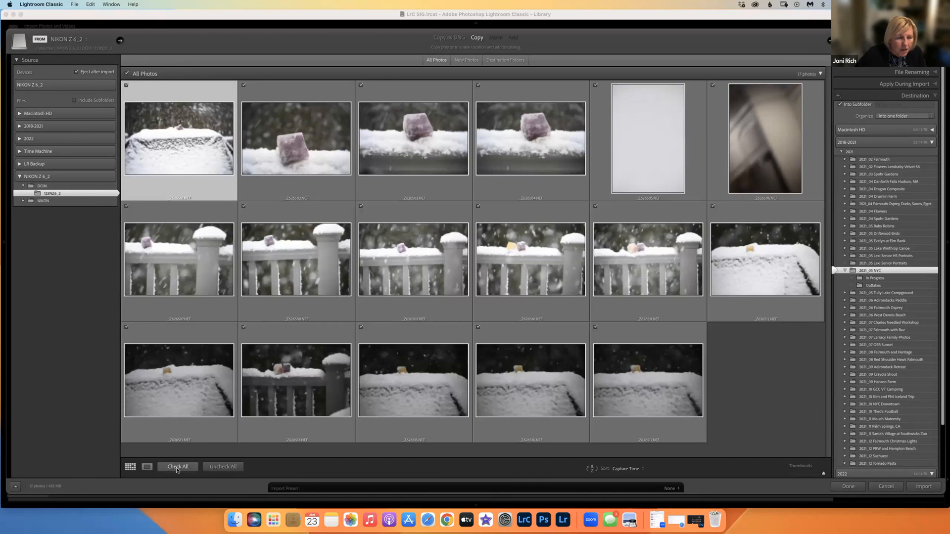
Uncheck then recheck all photos, and exclude the blank white and dark blurry top-row frames
left_click(222, 467)
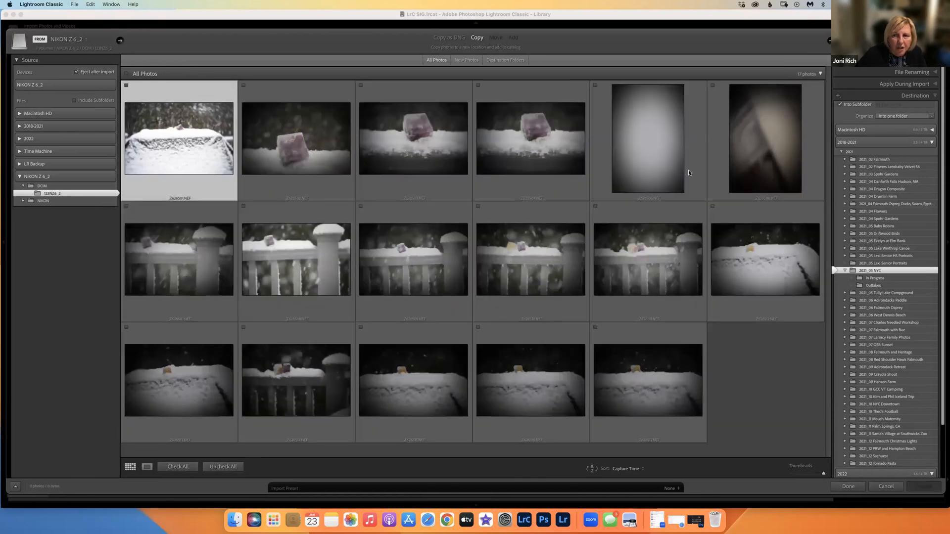
left_click(178, 467)
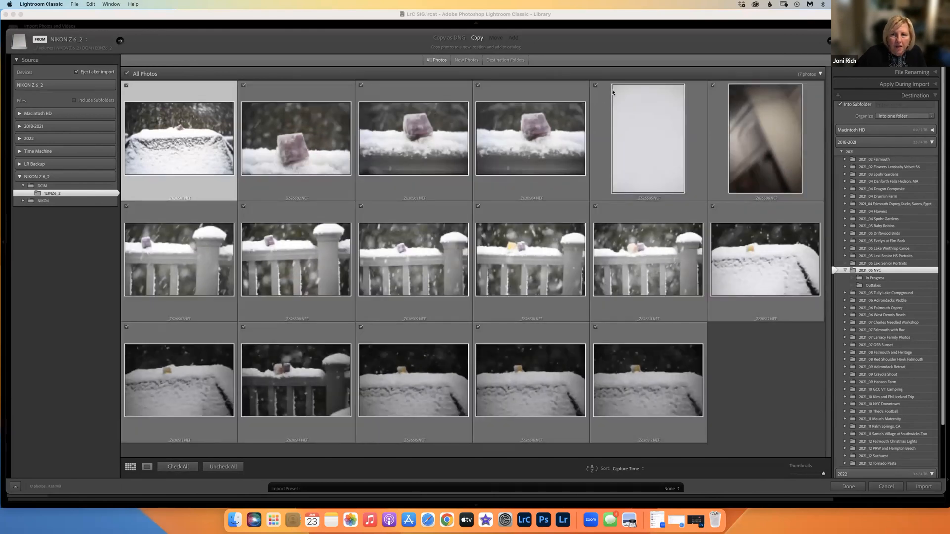
left_click(596, 85)
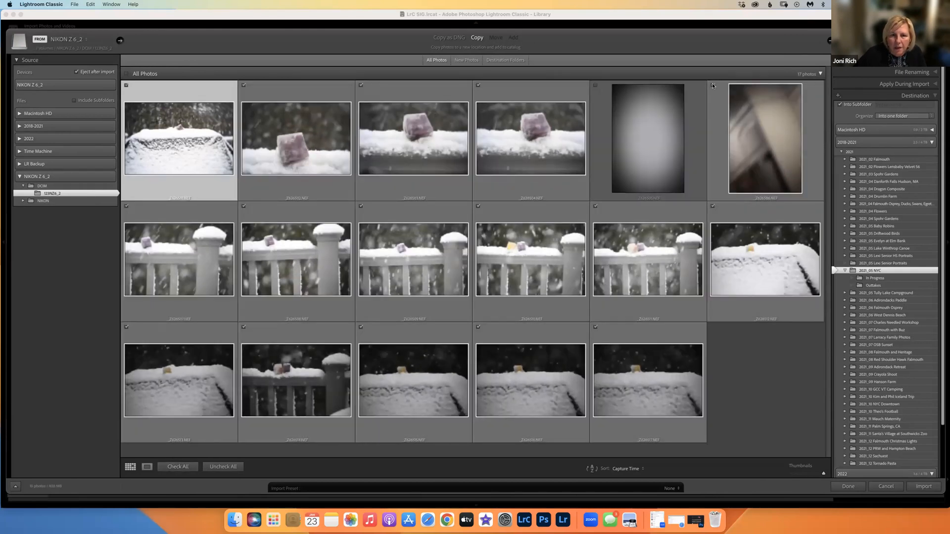
left_click(712, 85)
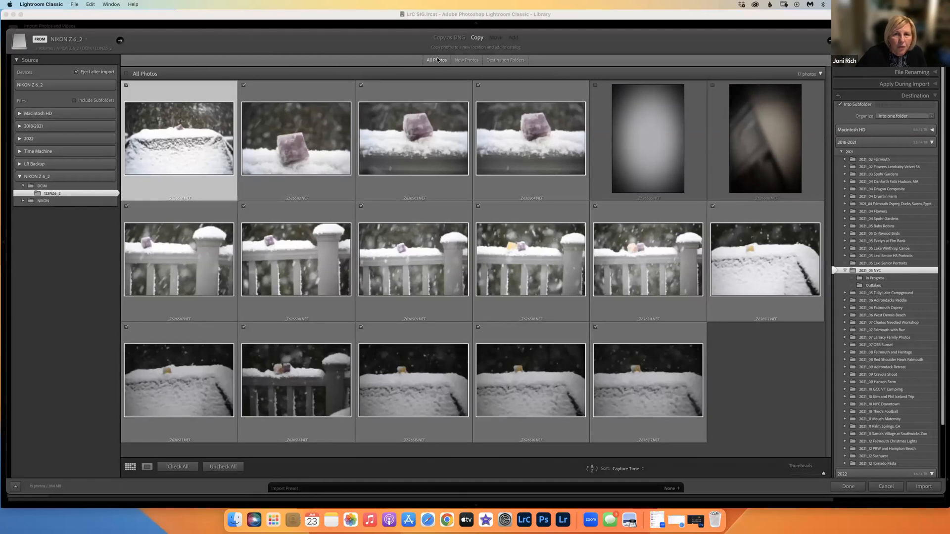
left_click(462, 61)
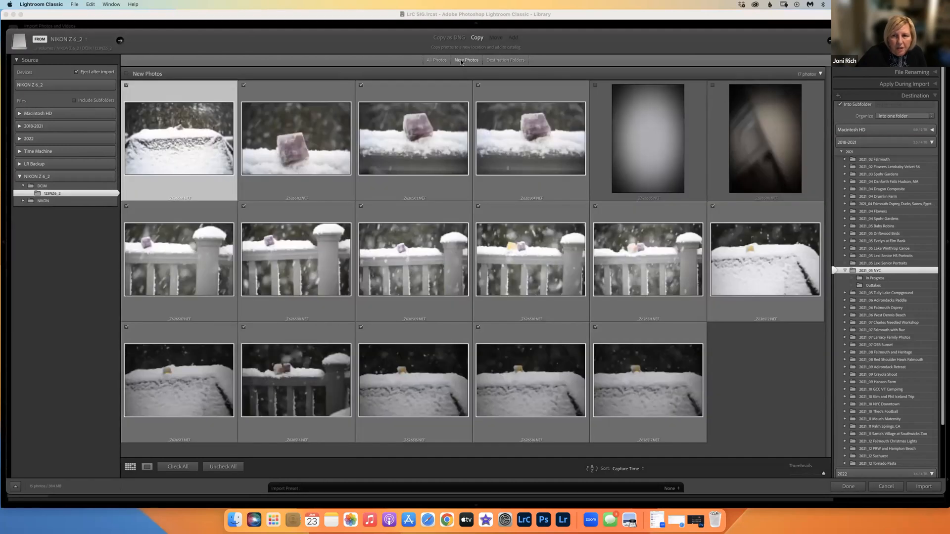
left_click(436, 61)
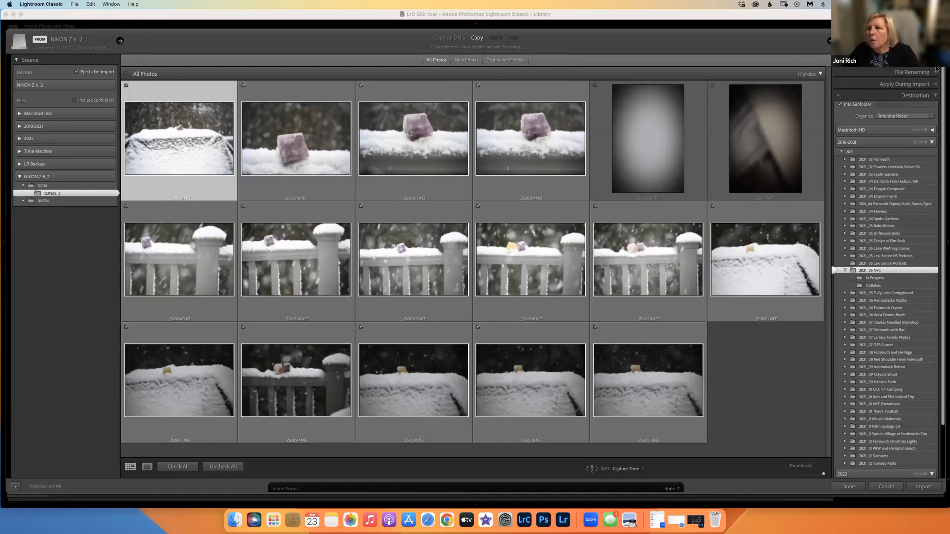
Collapse Destination and put the import settings panels in Solo Mode, leaving File Renaming collapsed
left_click(916, 96)
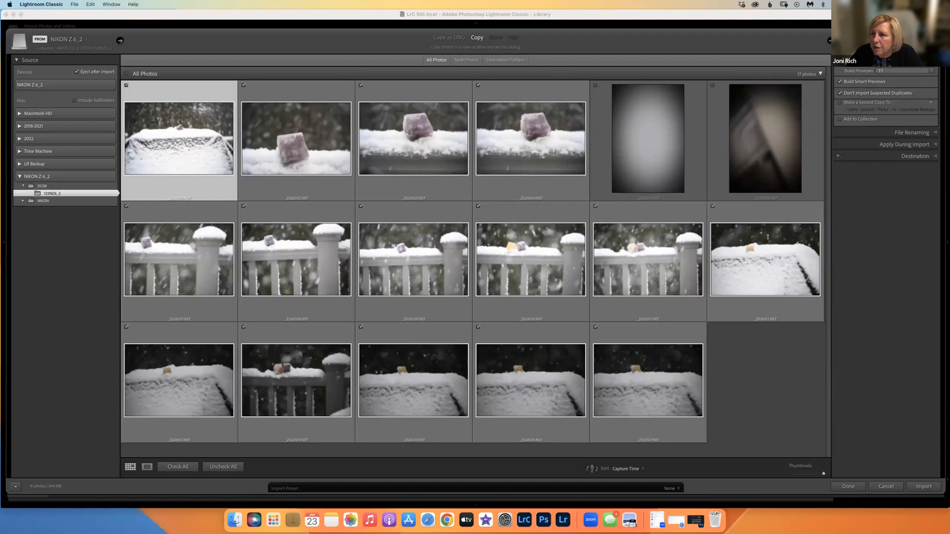
right_click(891, 69)
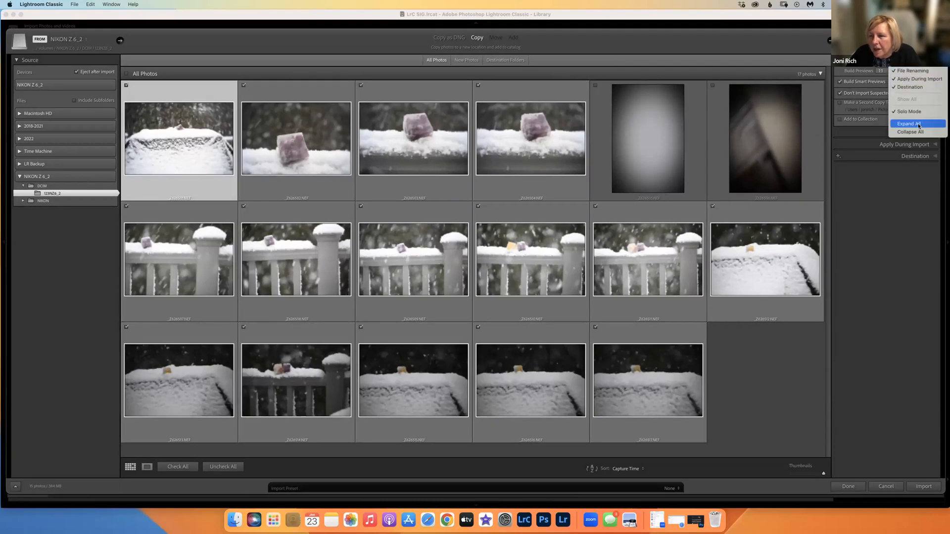
left_click(896, 110)
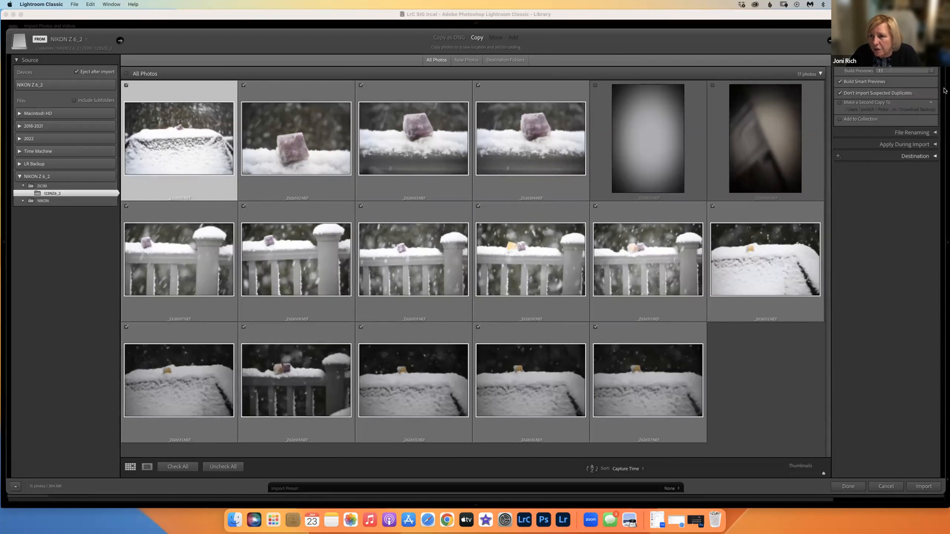
left_click(935, 133)
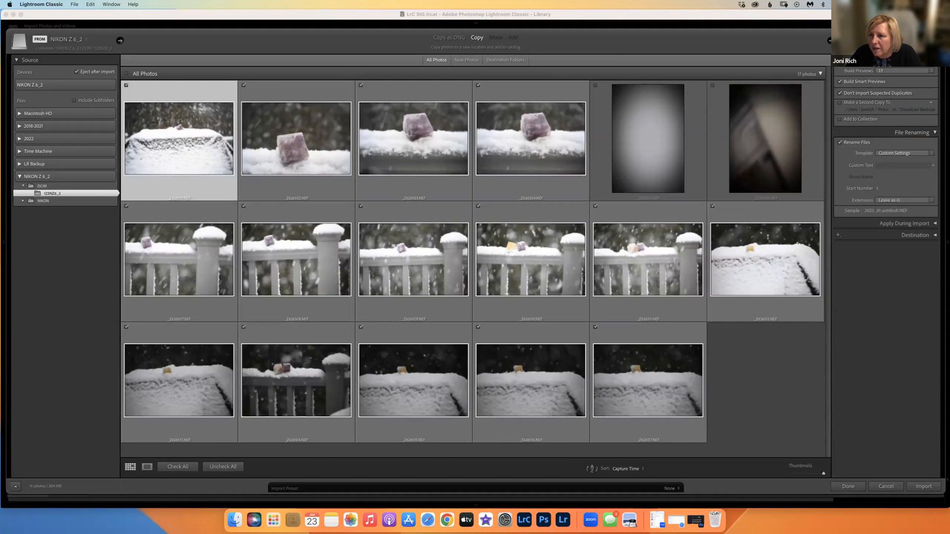
right_click(886, 67)
left_click(911, 111)
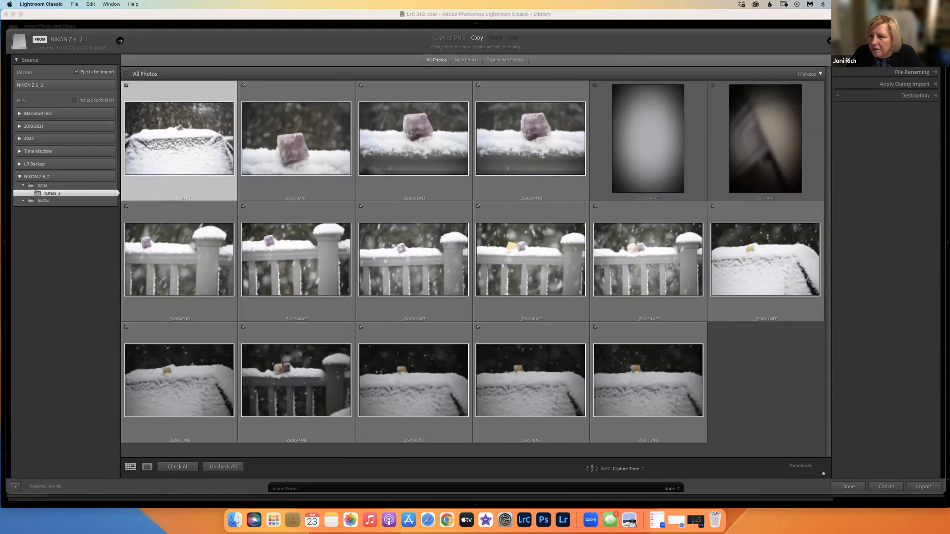
left_click(935, 132)
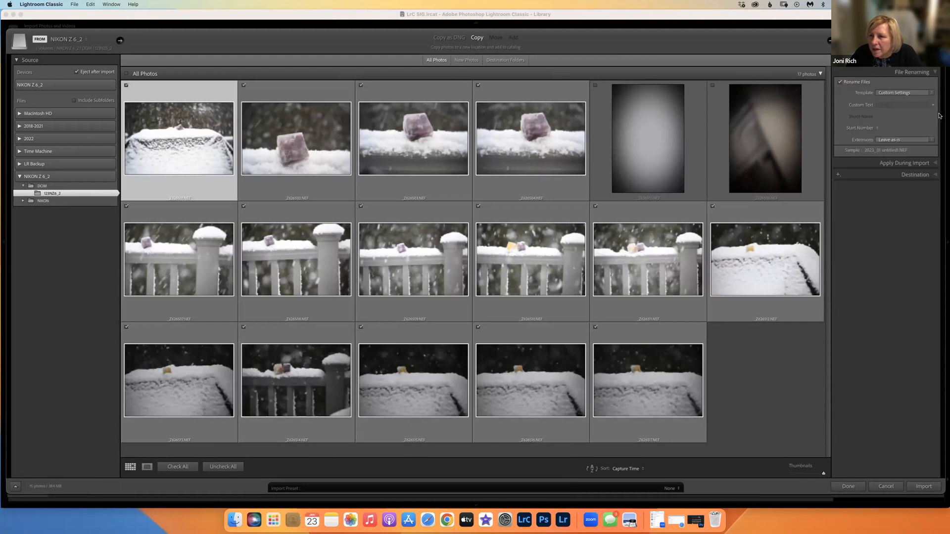
left_click(937, 72)
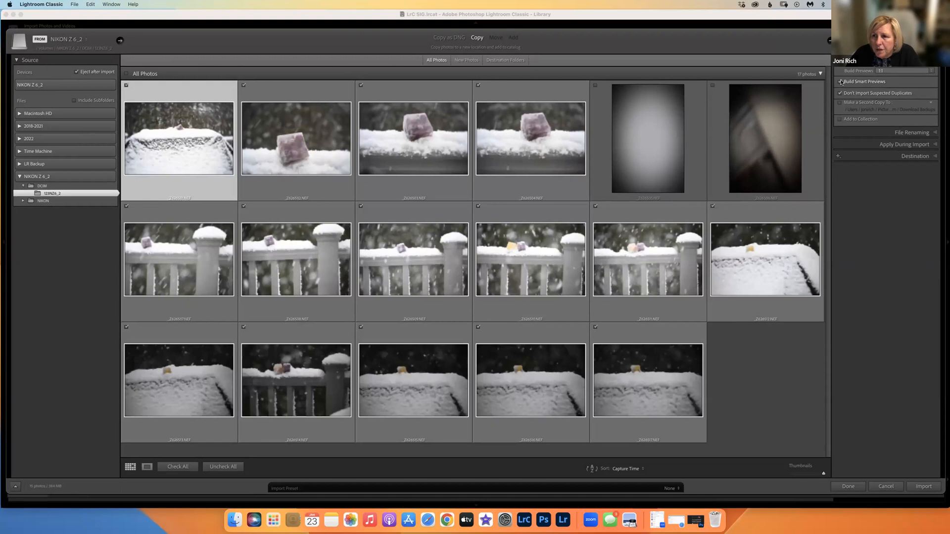
Set Build Previews to 1:1 and turn Build Smart Previews back on
left_click(840, 84)
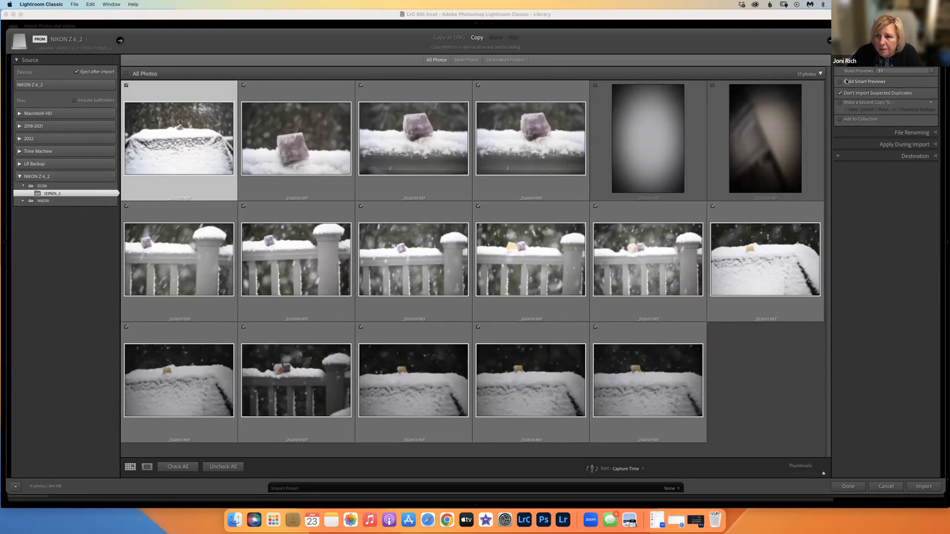
left_click(871, 70)
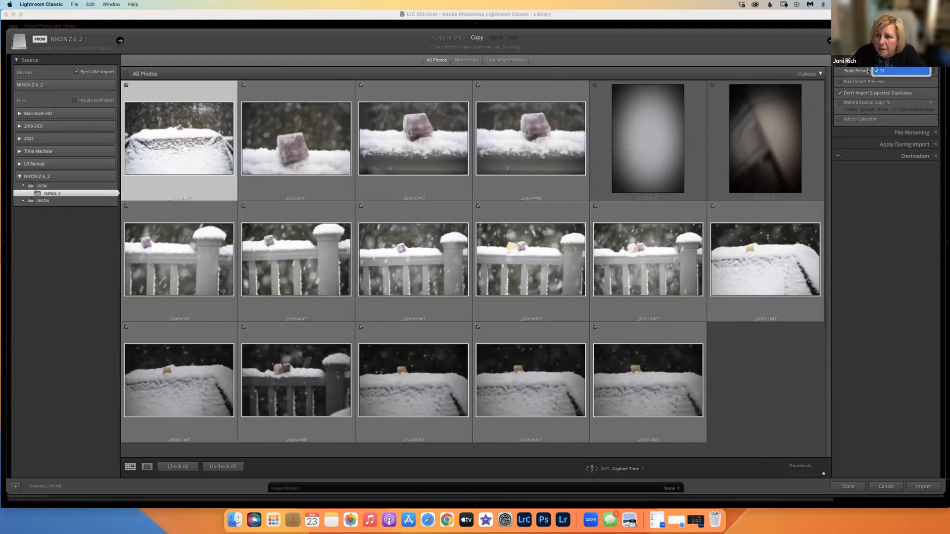
left_click(886, 70)
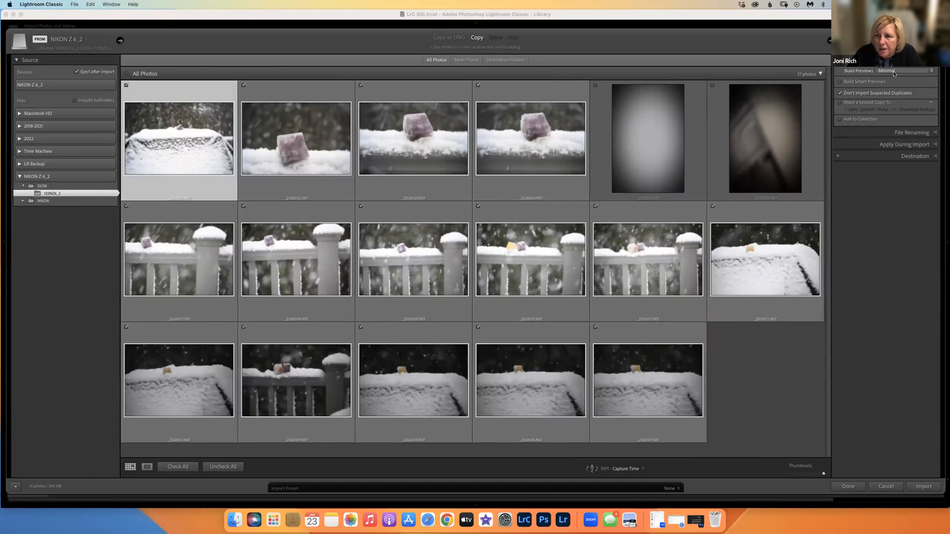
left_click(894, 71)
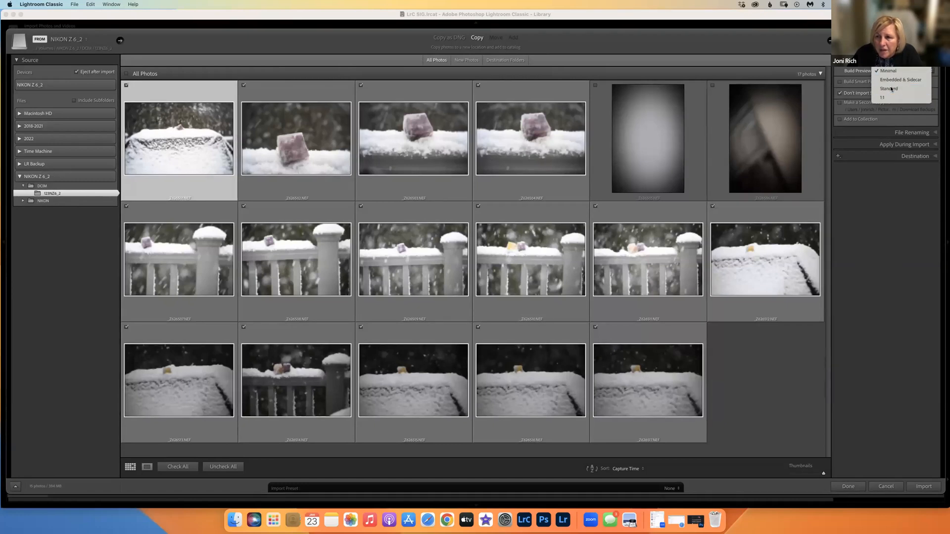
left_click(890, 88)
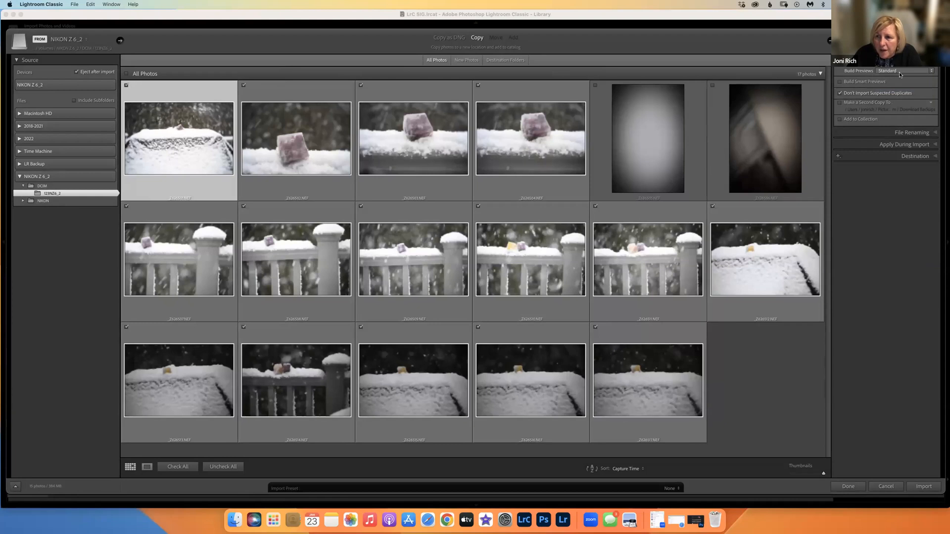
left_click(893, 72)
left_click(891, 79)
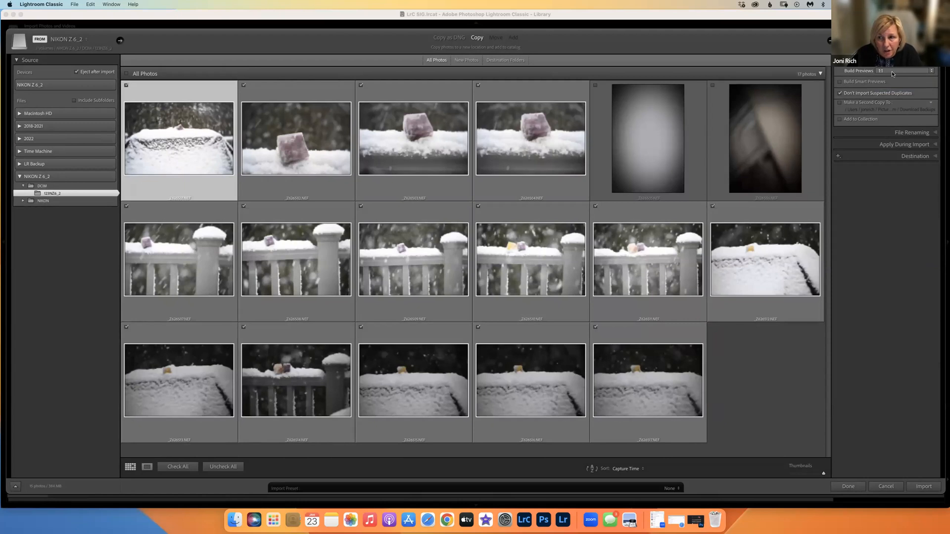
left_click(891, 70)
left_click(888, 60)
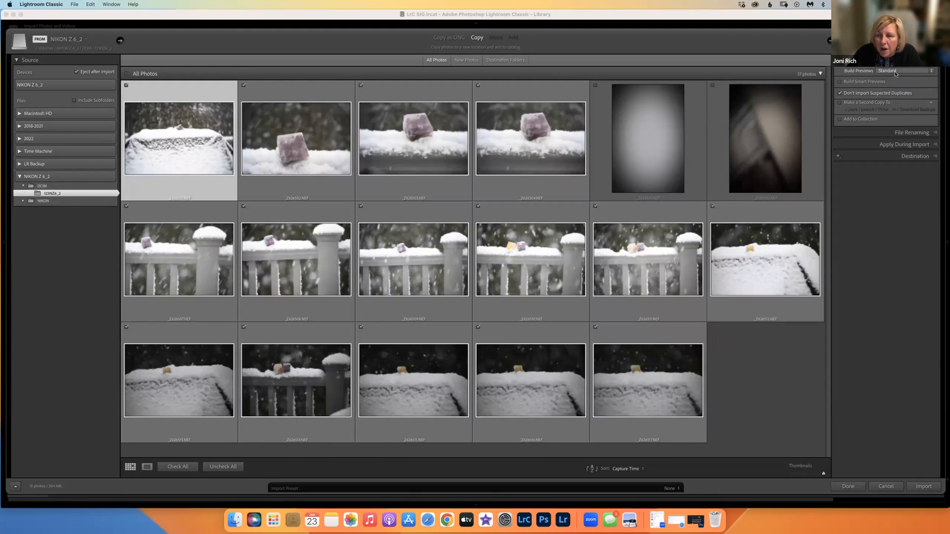
left_click(894, 72)
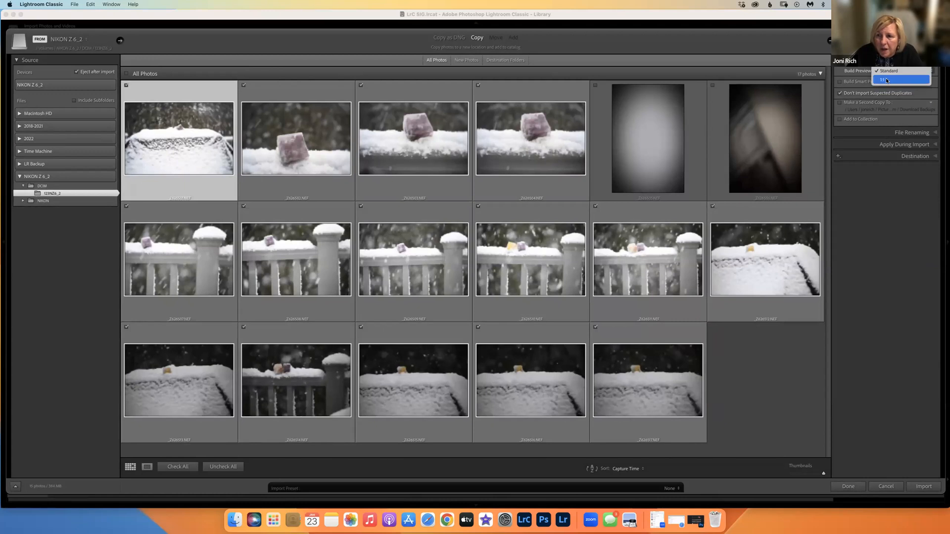
left_click(885, 78)
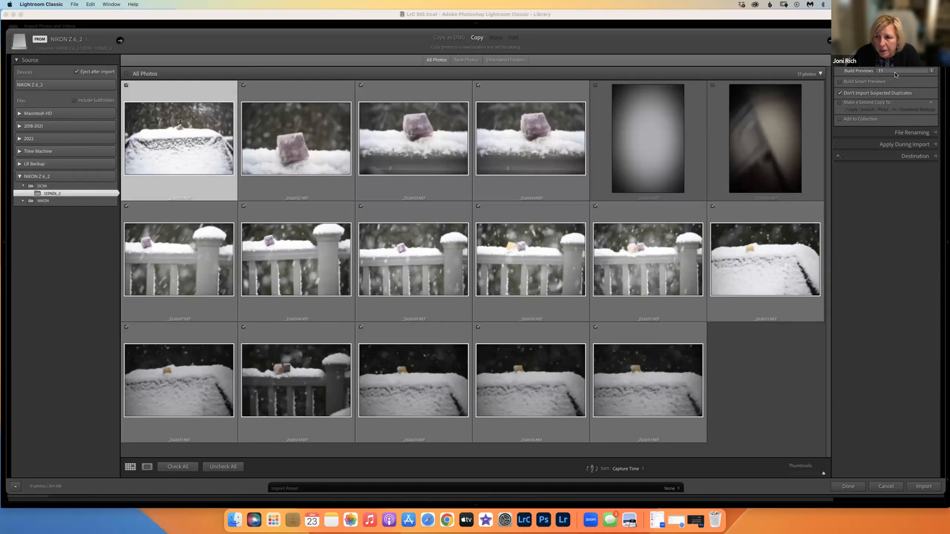
left_click(840, 82)
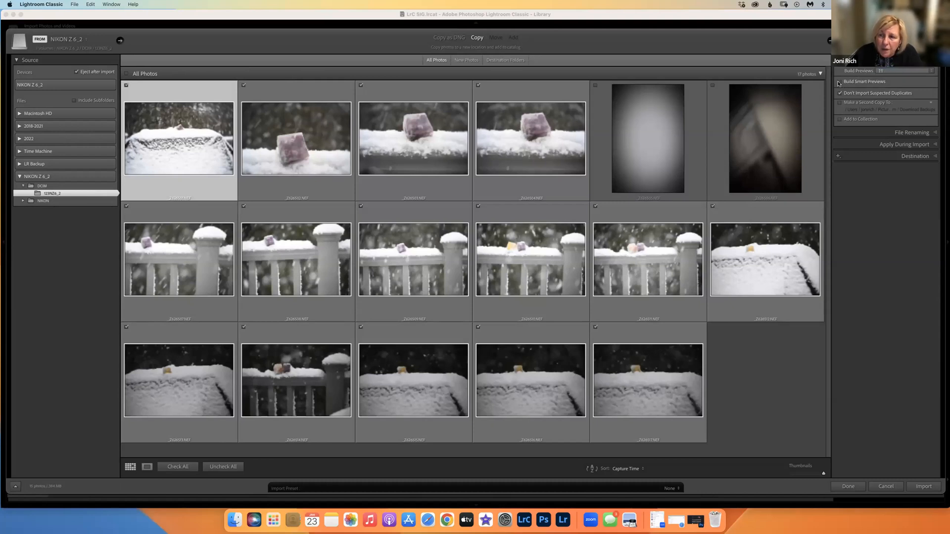
Turn off Build Smart Previews, keep suspected duplicates skipped, and enable Make a Second Copy To
left_click(840, 83)
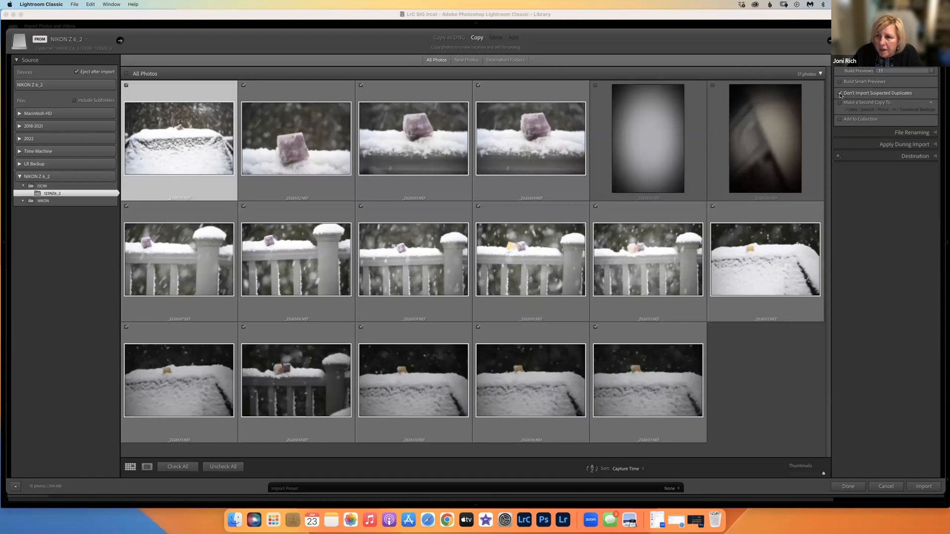
left_click(841, 94)
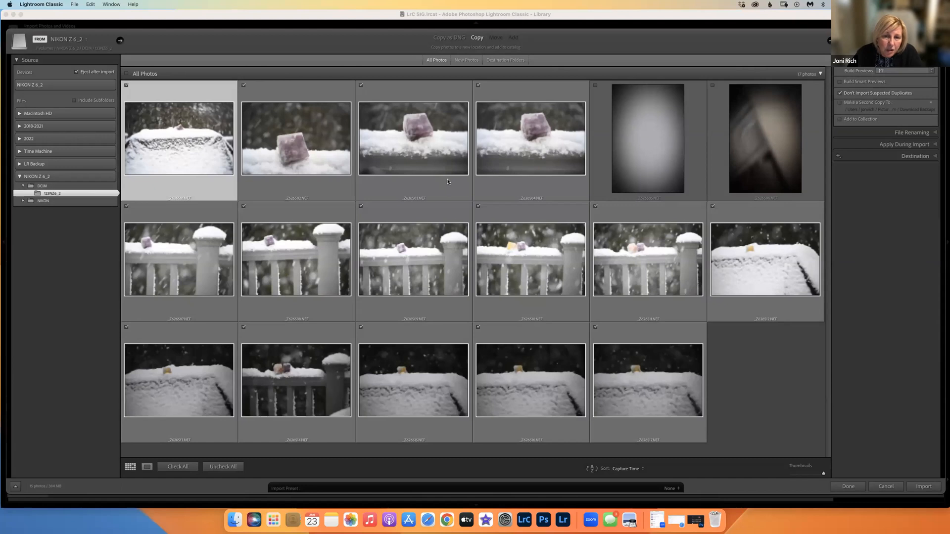
left_click(840, 103)
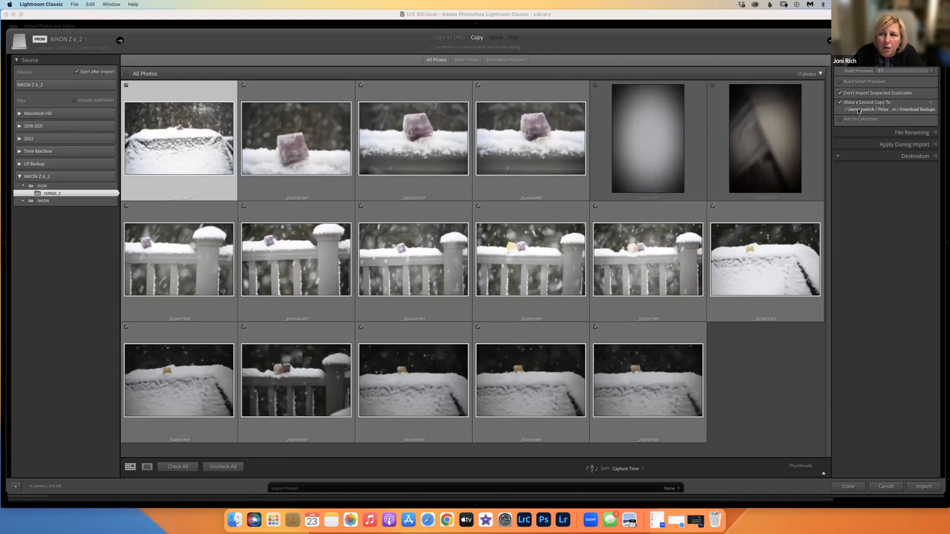
left_click(840, 103)
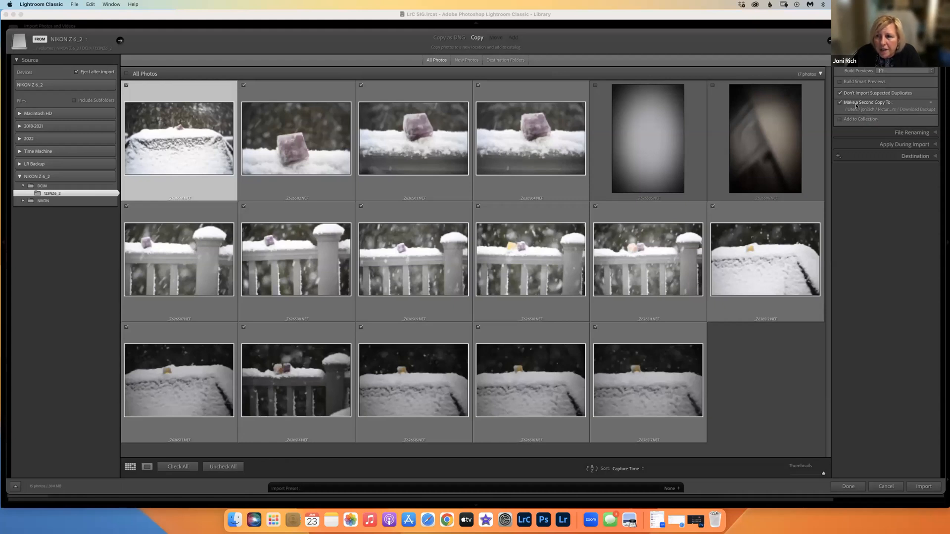
Browse the Macintosh HD drive for a different backup folder location
left_click(930, 103)
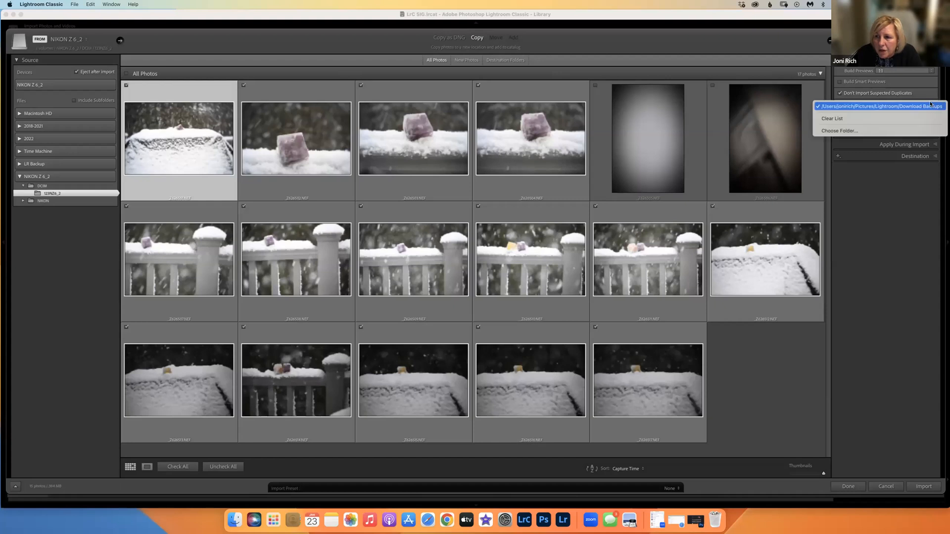
left_click(844, 132)
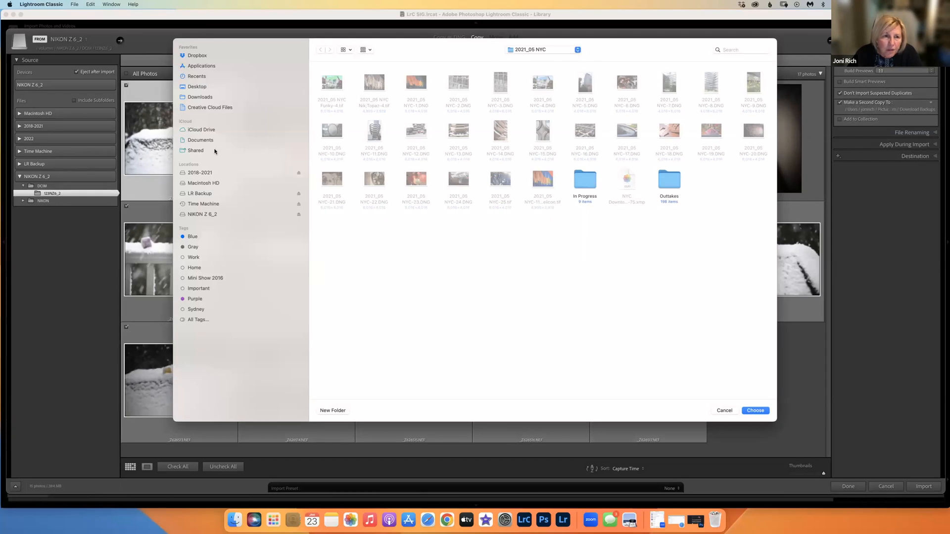
left_click(191, 184)
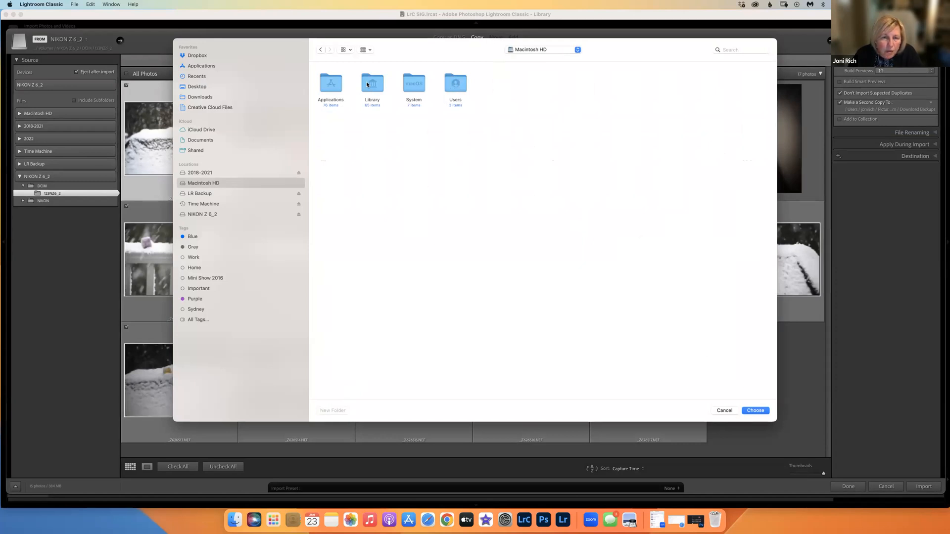
Go to Users, the home folder and Pictures, start a new folder, then cancel out of the chooser
double_click(456, 84)
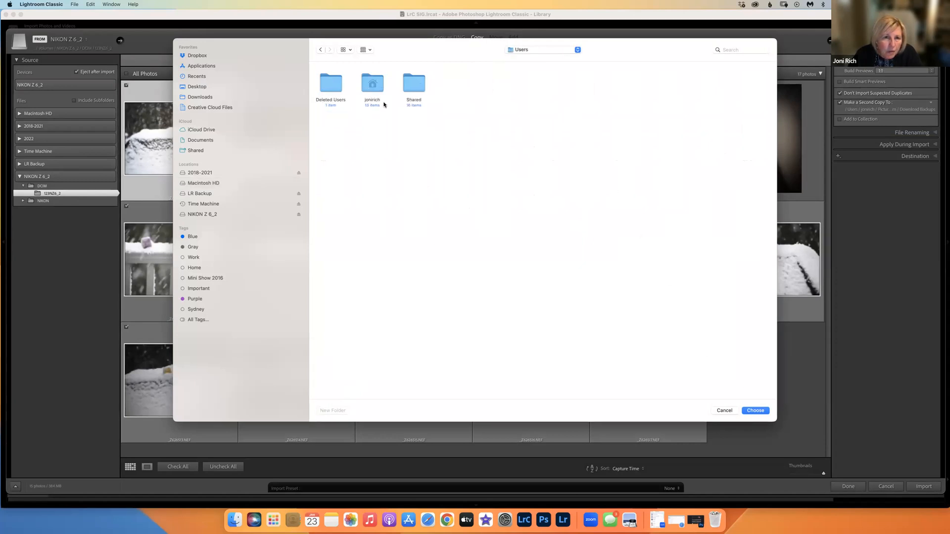
double_click(372, 83)
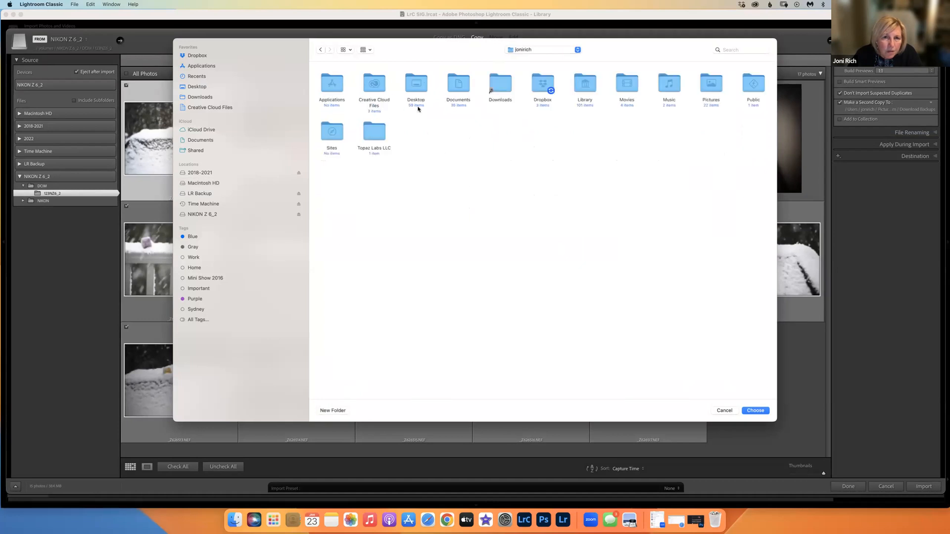
double_click(711, 85)
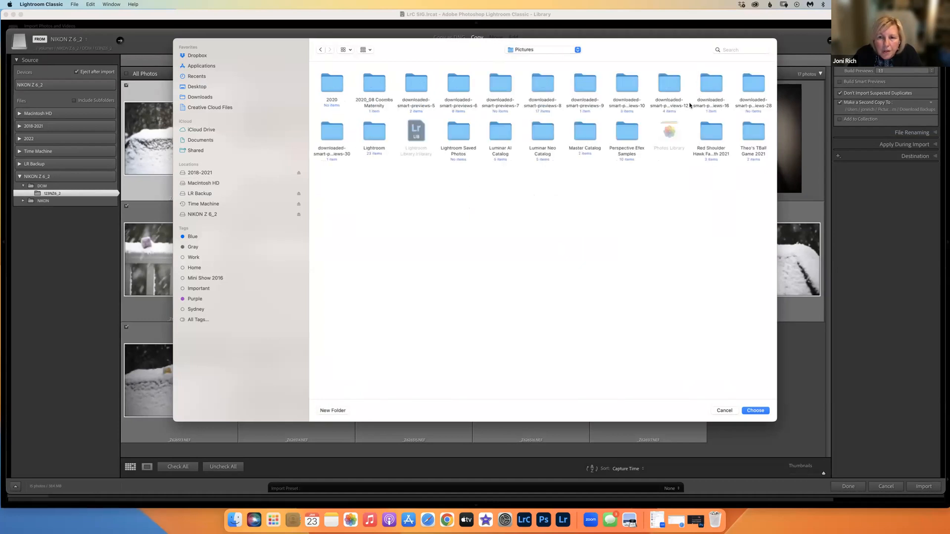
left_click(331, 410)
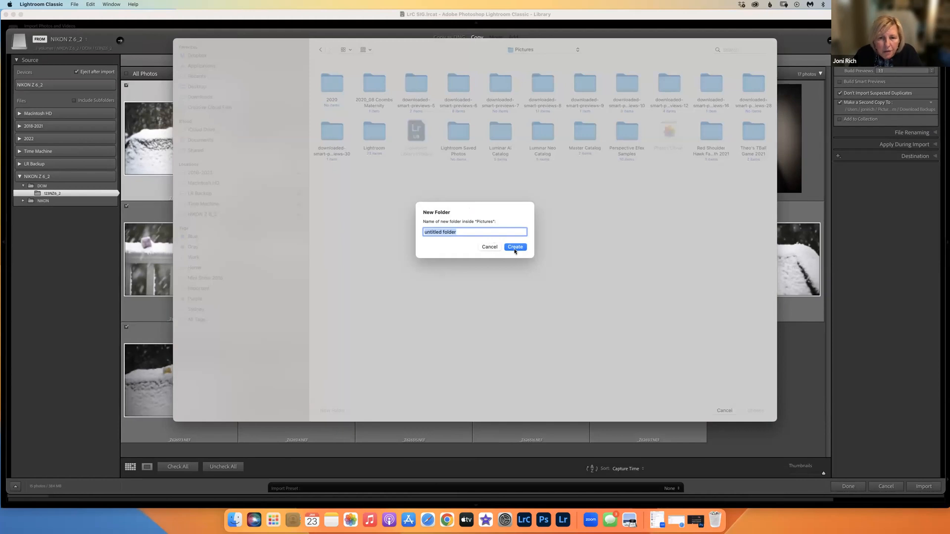
left_click(490, 248)
left_click(724, 410)
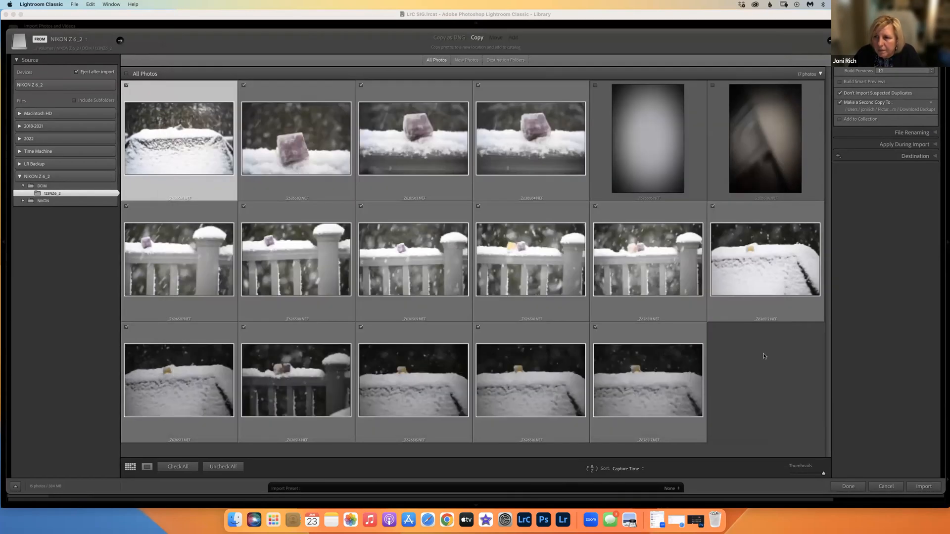
Uncheck Make a Second Copy To so no backup copy is made
left_click(840, 103)
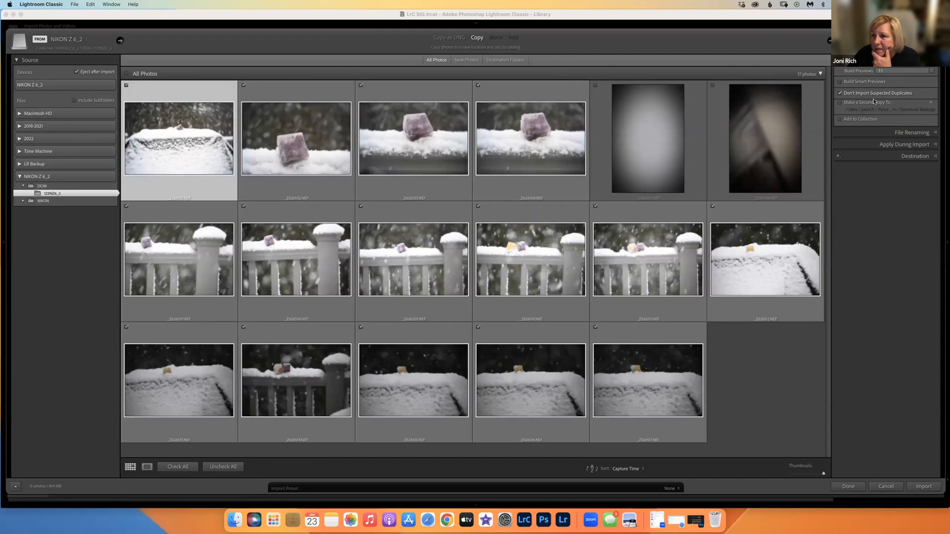
Expand File Handling, then expand File Renaming to show Rename Files with the Custom Settings template
left_click(932, 135)
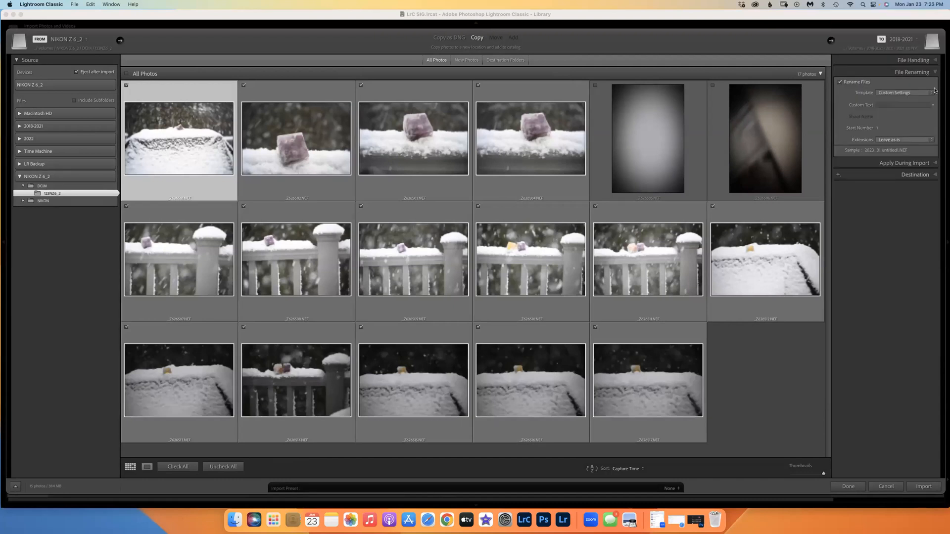
left_click(932, 73)
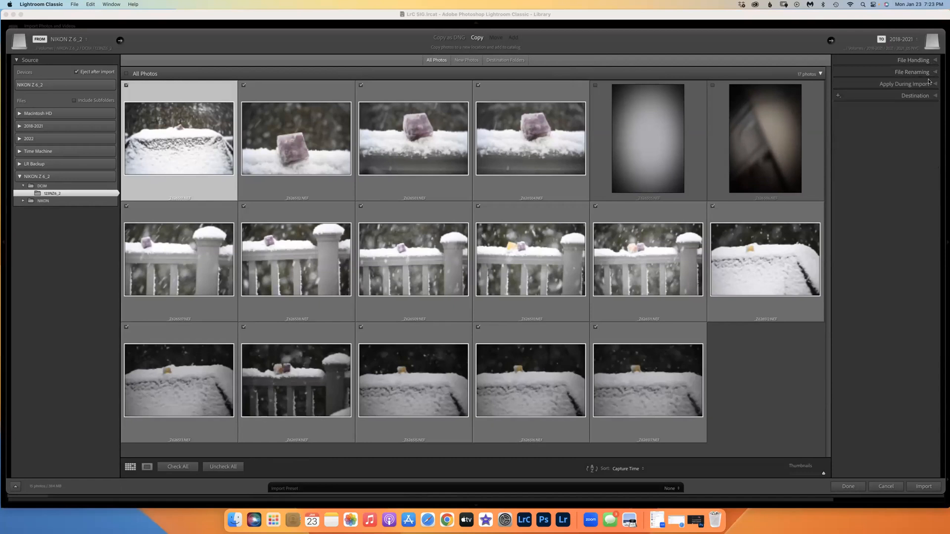
left_click(920, 60)
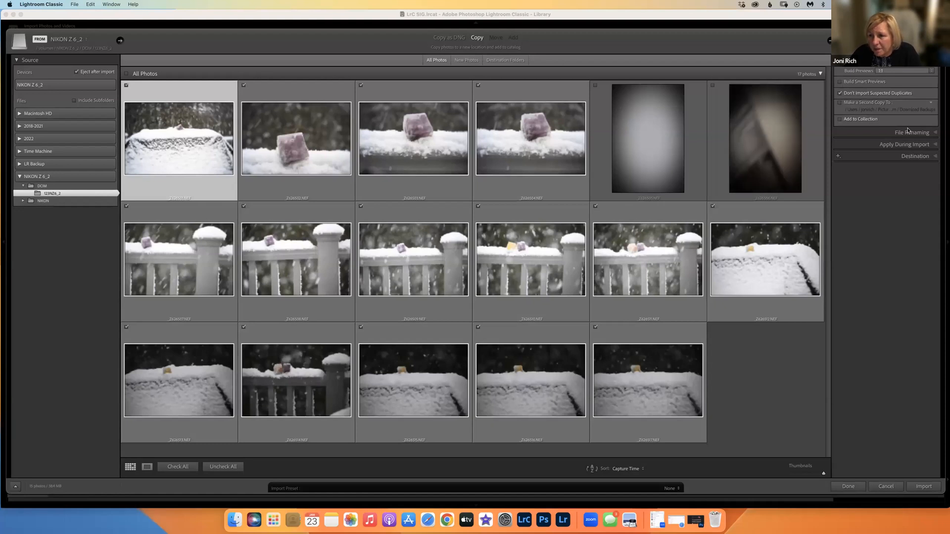
left_click(933, 134)
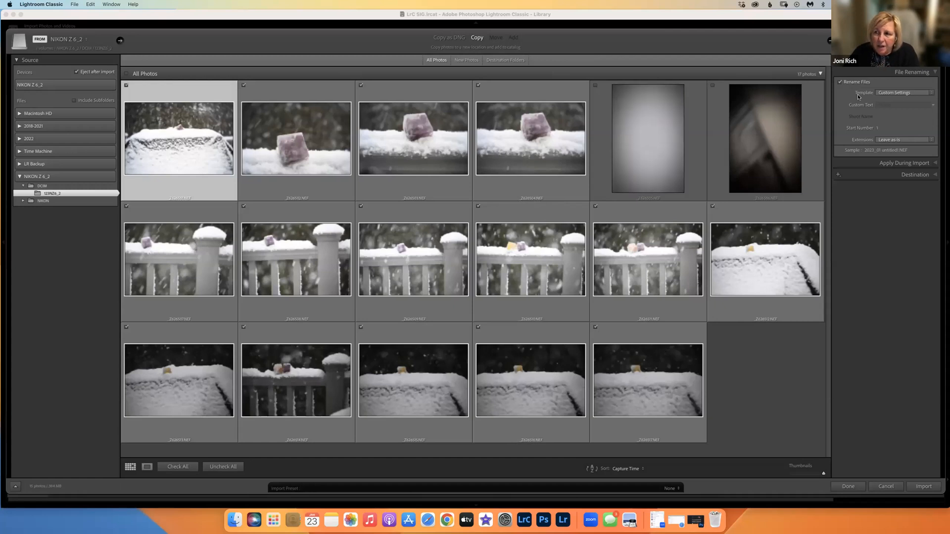
Set the rename template to Custom Name - Sequence with custom text 'Flower Ice Cubes'
left_click(897, 93)
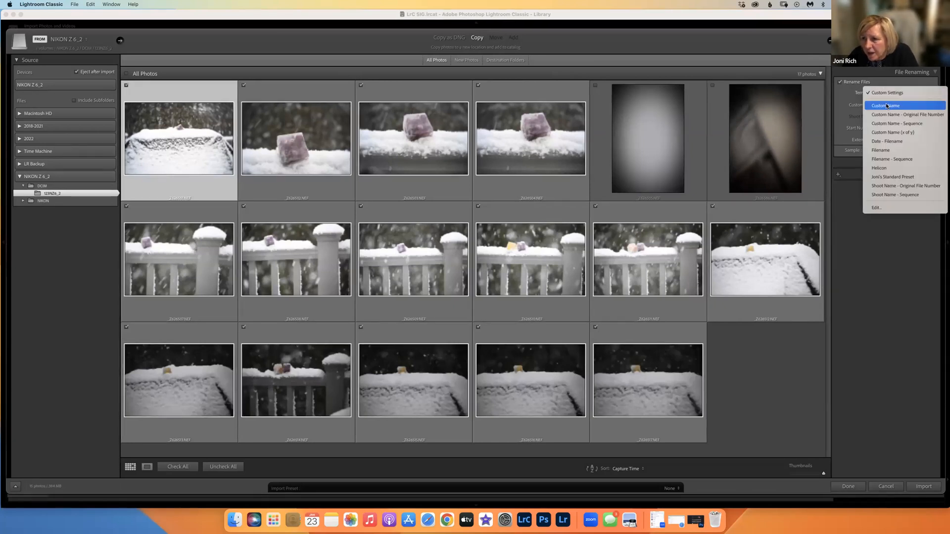
left_click(886, 105)
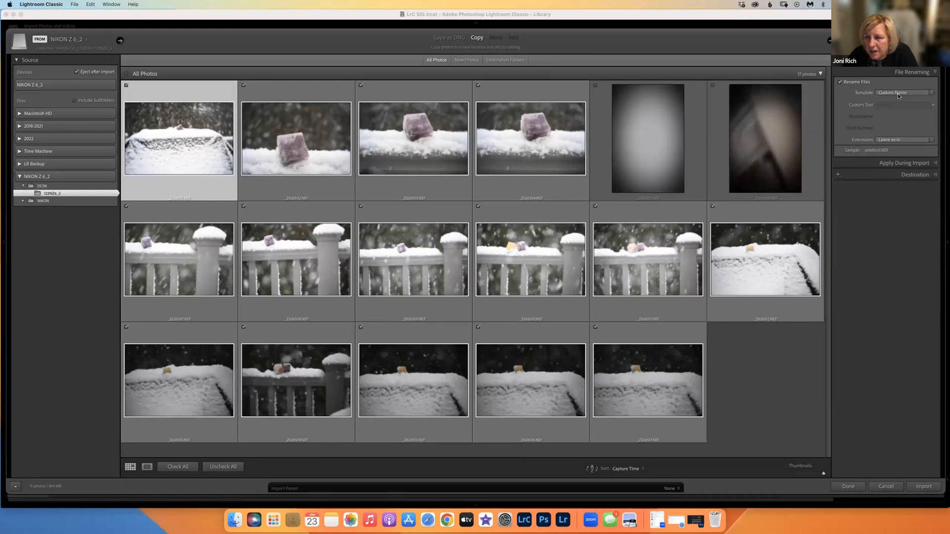
left_click(899, 94)
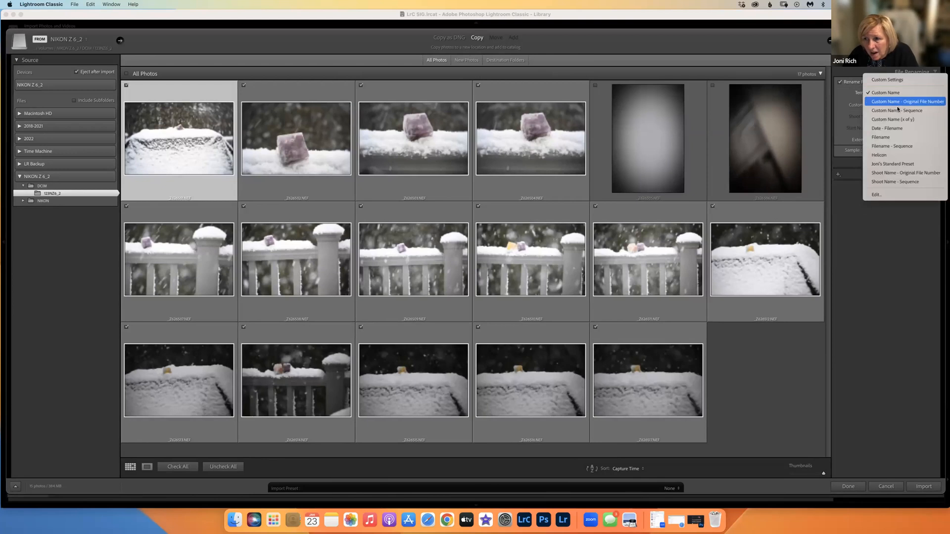
key("Escape")
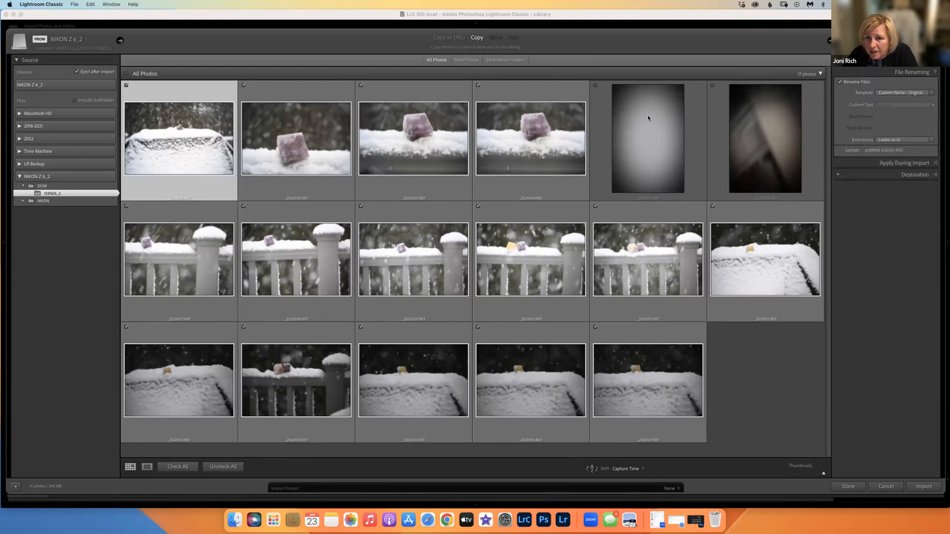
left_click(902, 92)
left_click(899, 100)
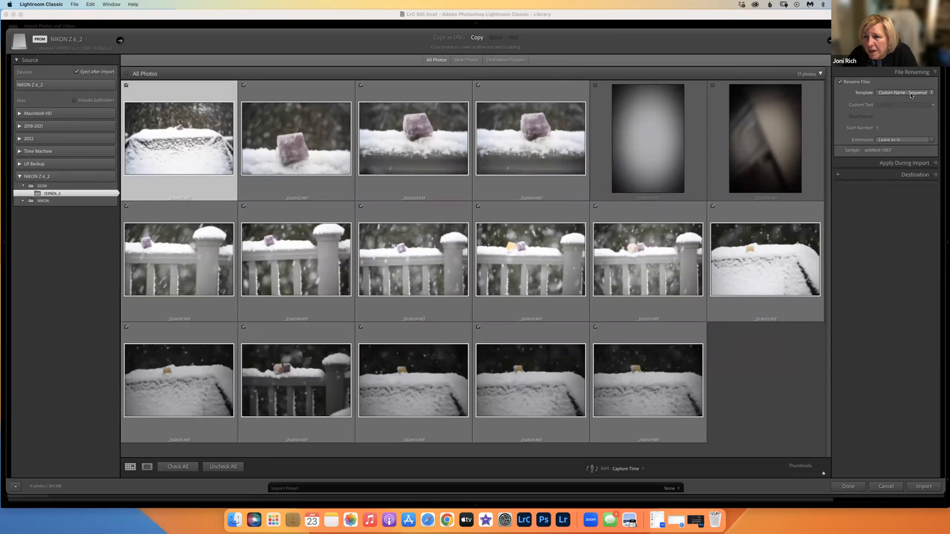
left_click(888, 105)
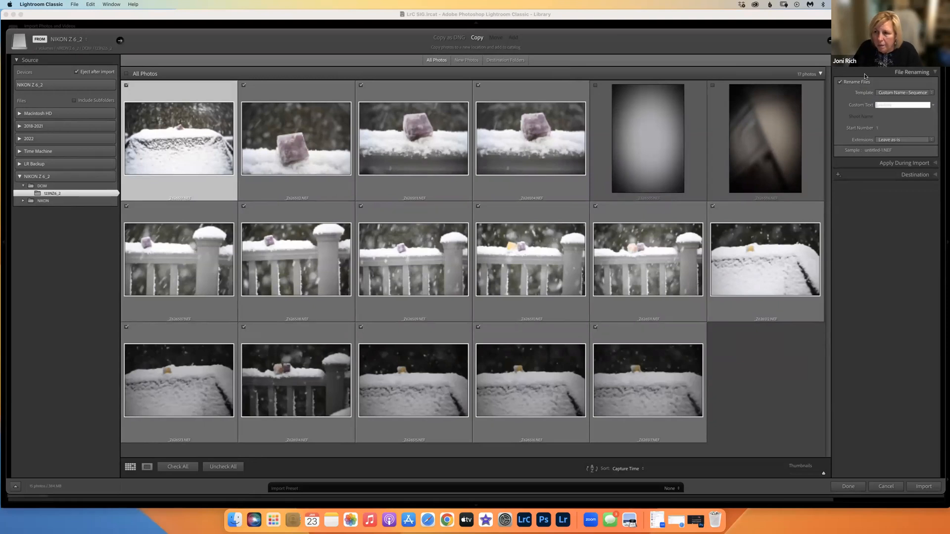
type("Flower Ice")
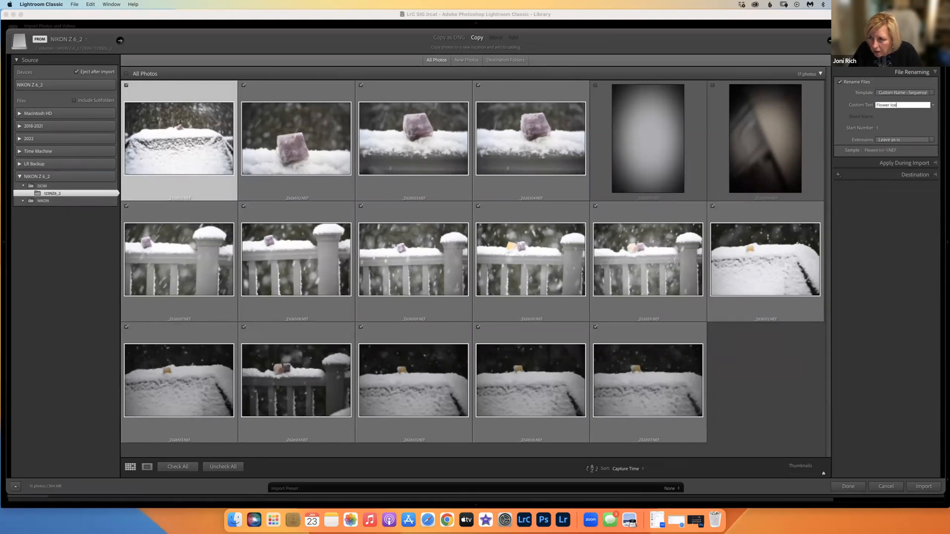
type(" Cub")
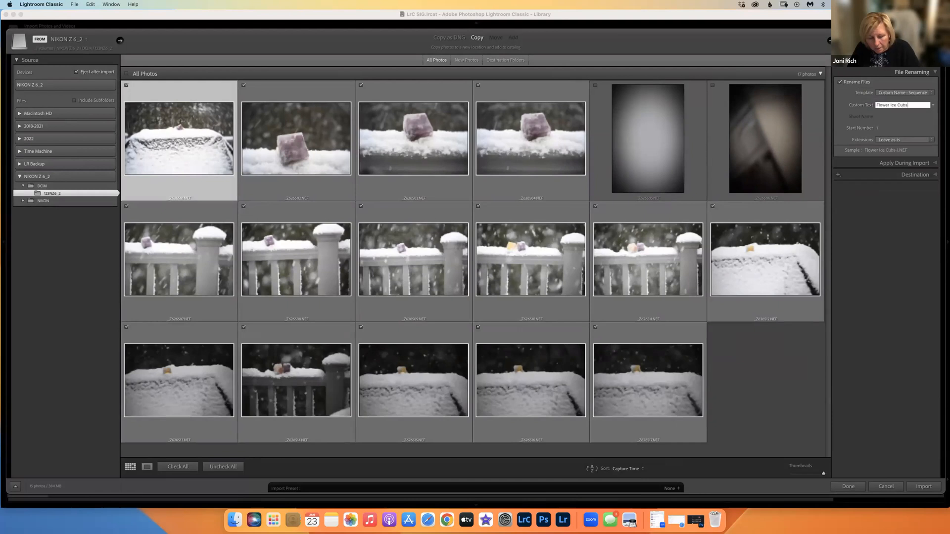
type("es")
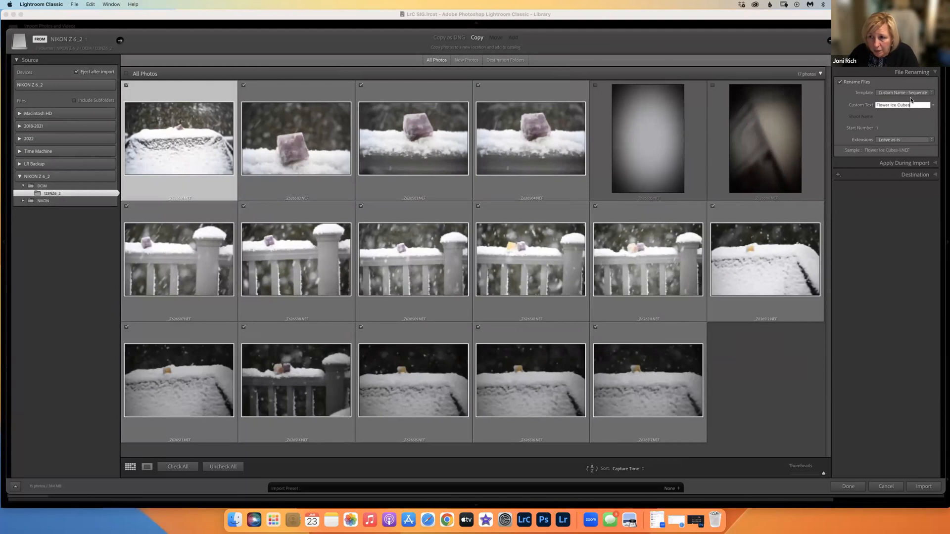
Switch the rename template to the user's standard preset, keeping the start number at 1
left_click(929, 95)
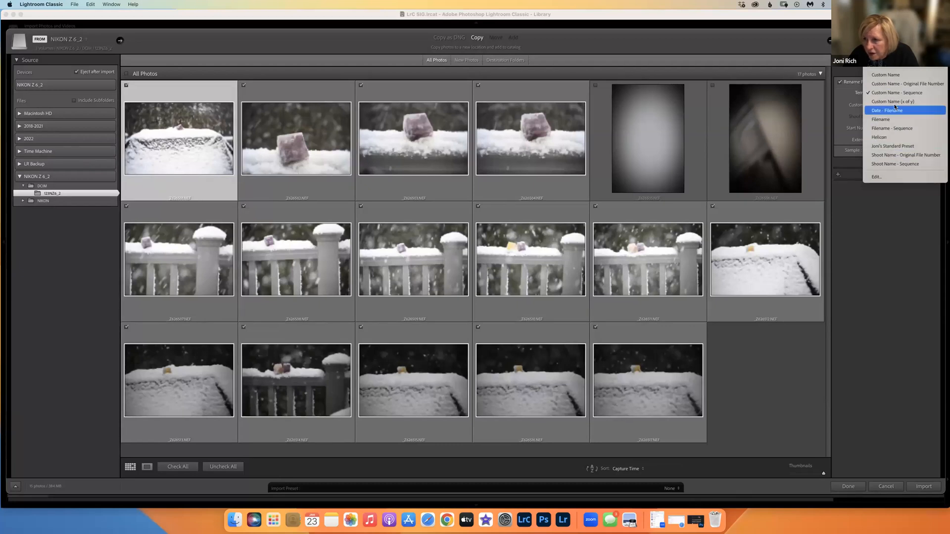
left_click(892, 146)
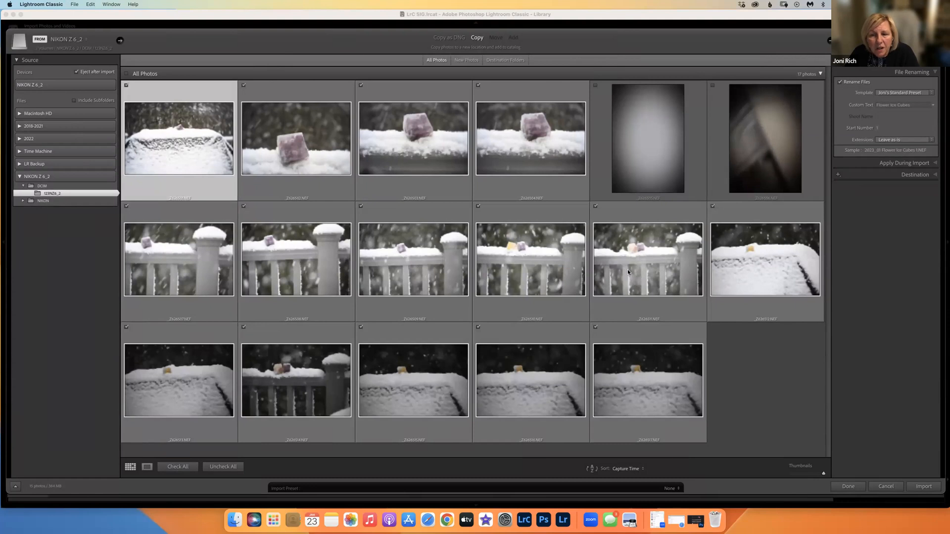
left_click(882, 130)
type("16")
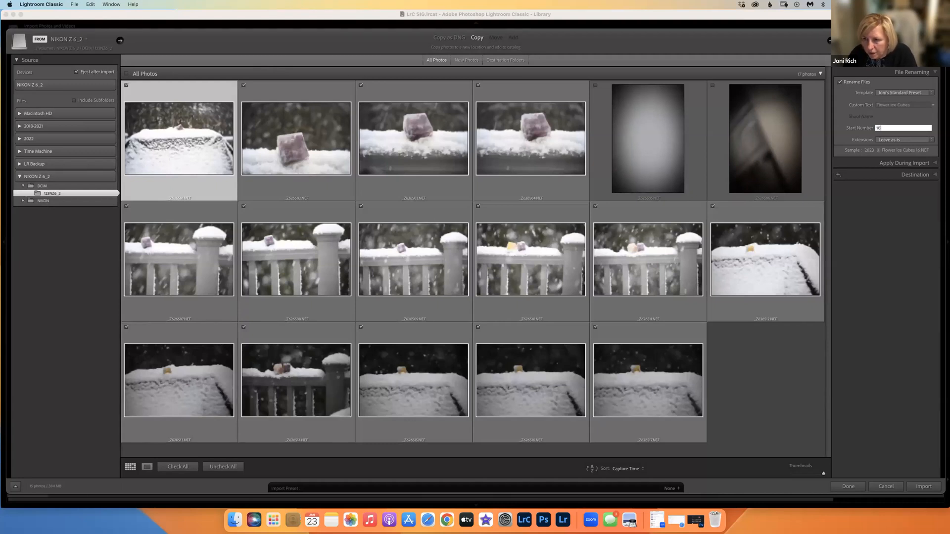
key("BackSpace")
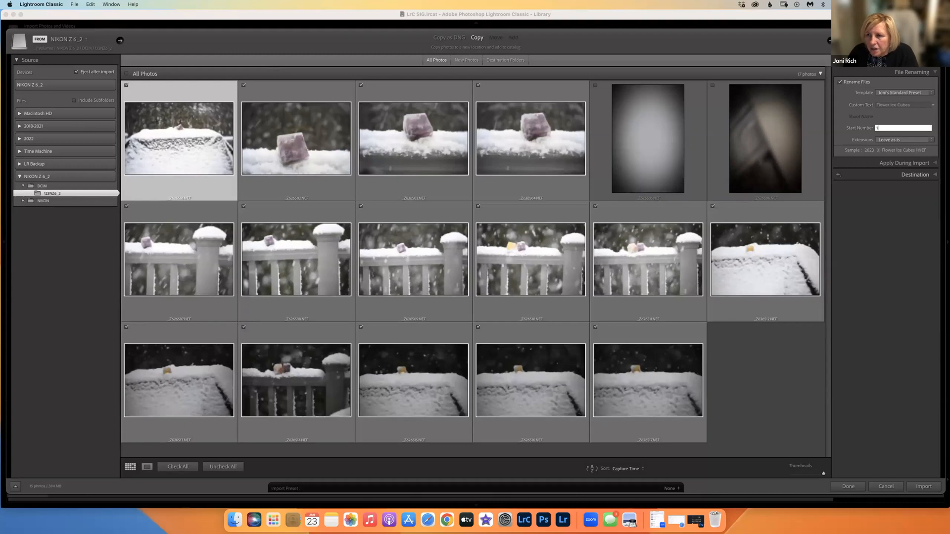
key("Return")
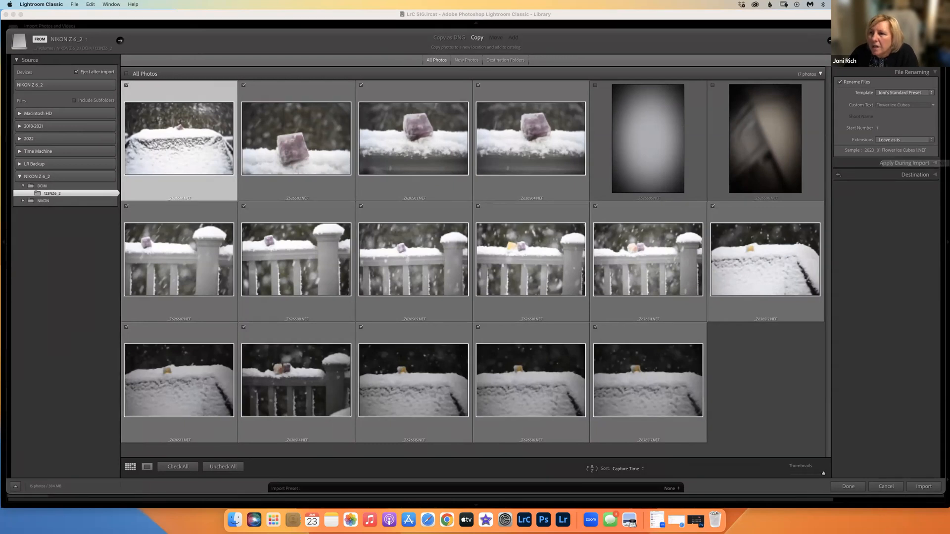
Open the Filename Template Editor on the standard preset twice, closing it each time without changes
left_click(928, 93)
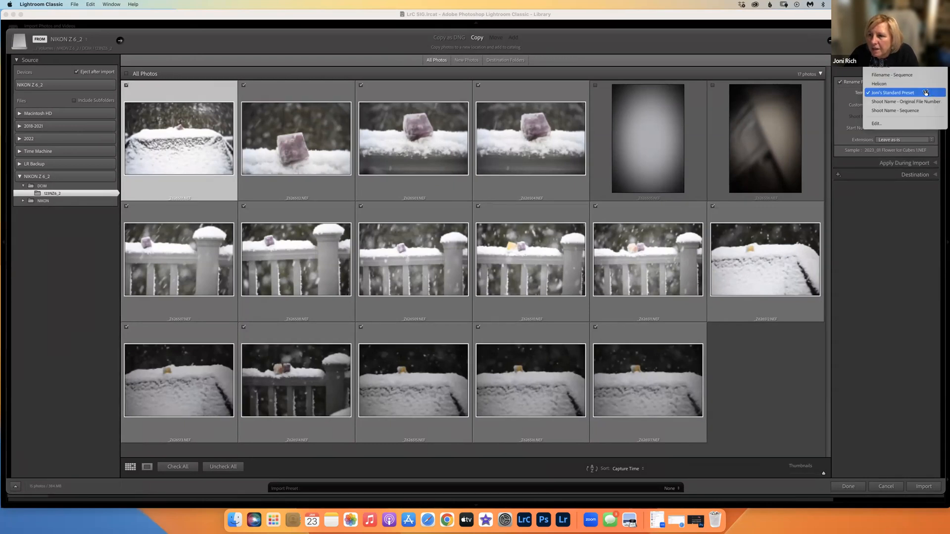
left_click(884, 123)
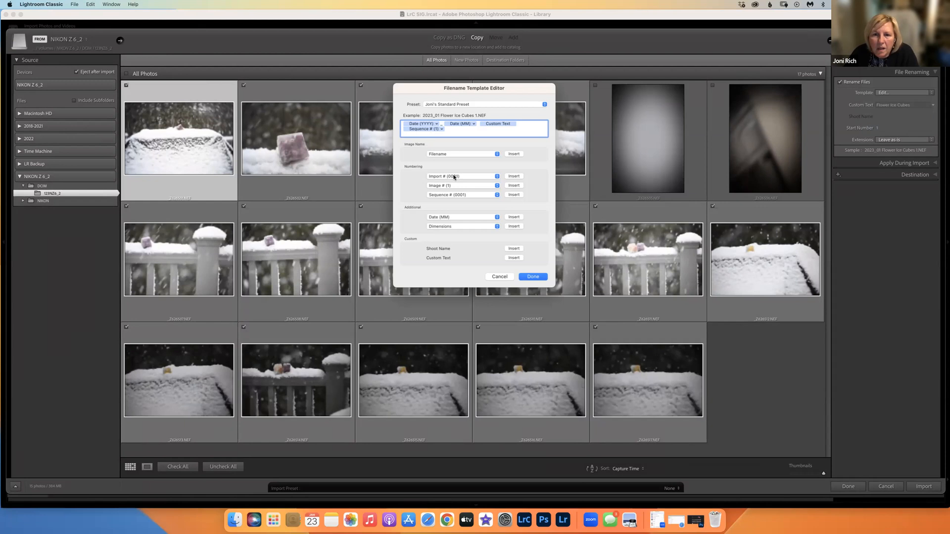
left_click(494, 278)
left_click(923, 93)
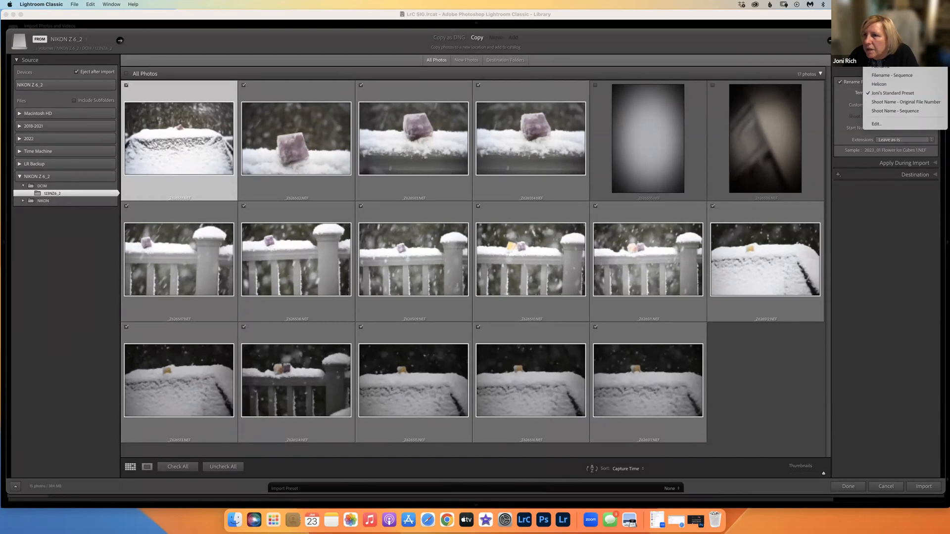
left_click(875, 123)
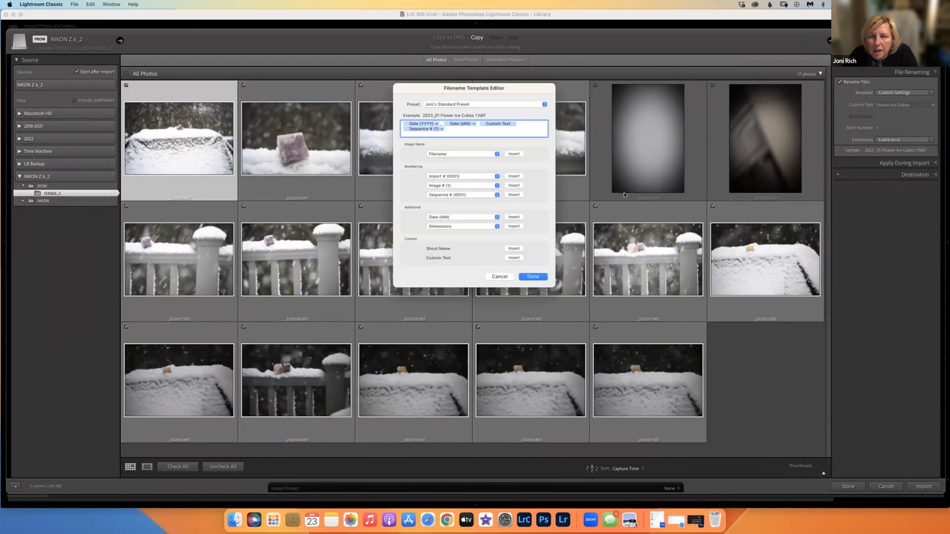
left_click(499, 277)
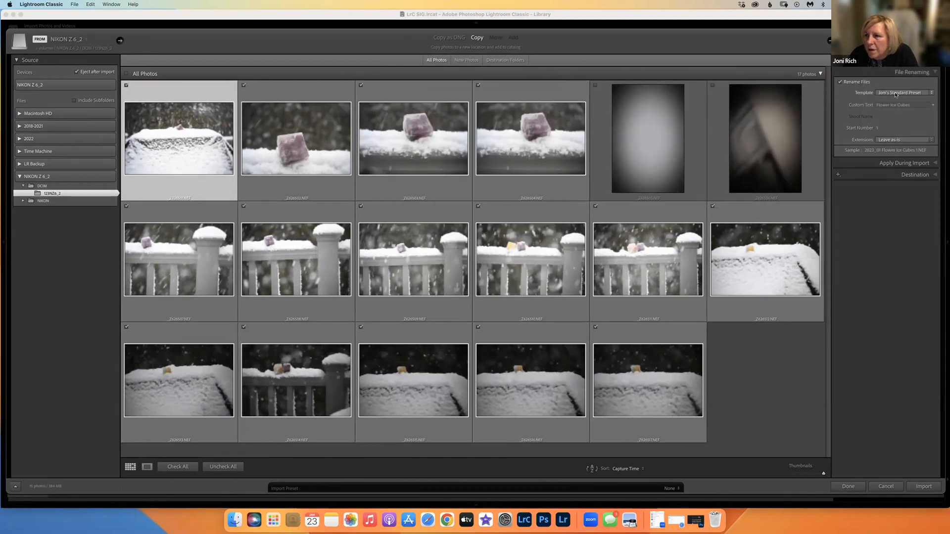
Reopen the Filename Template Editor and start Save Current Settings as New Preset, then cancel it
left_click(900, 92)
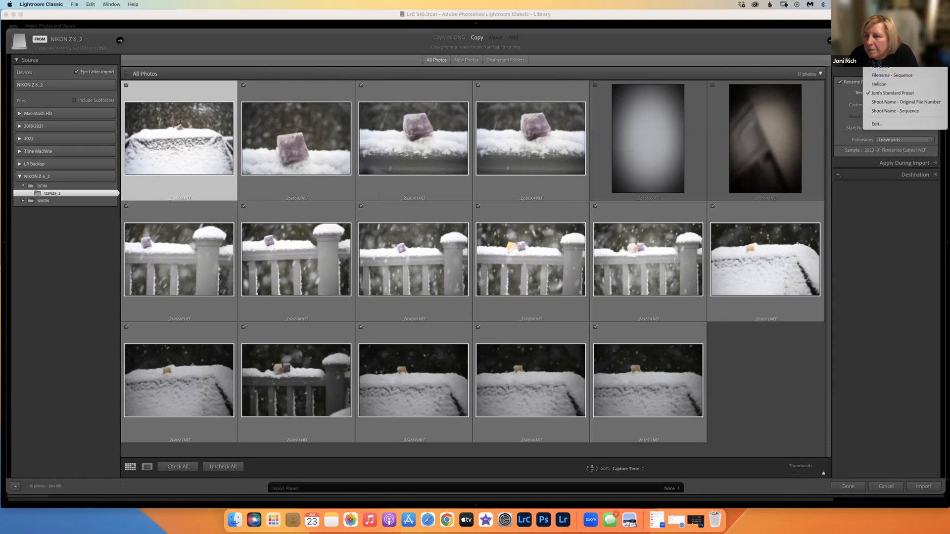
left_click(876, 124)
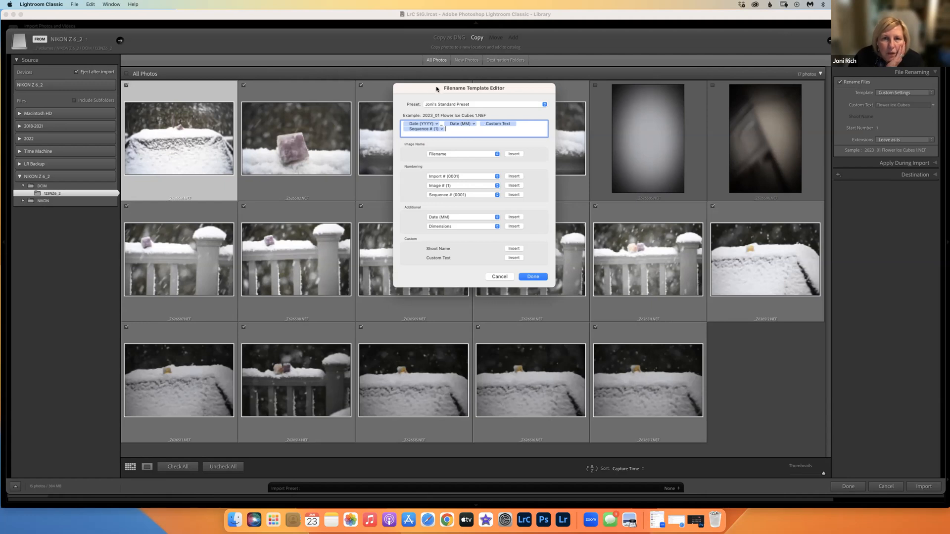
left_click(488, 103)
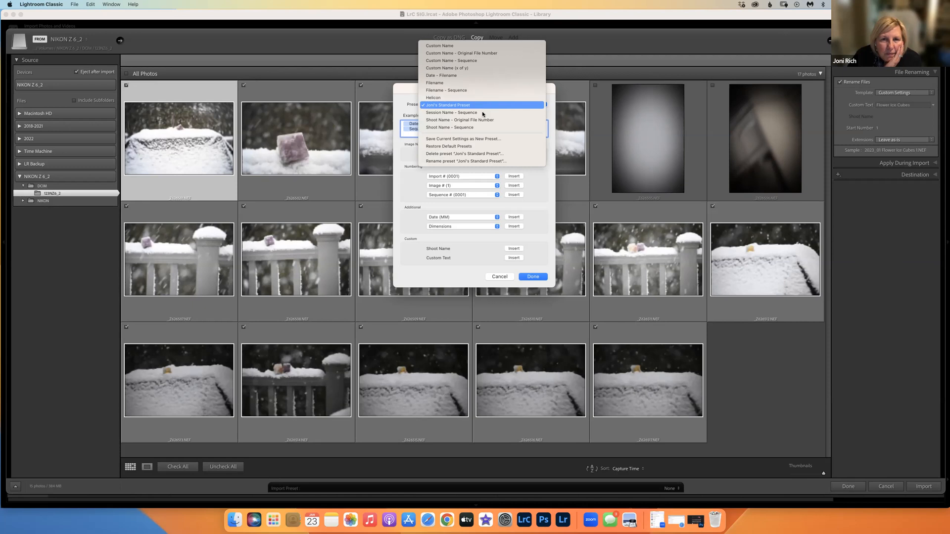
left_click(472, 139)
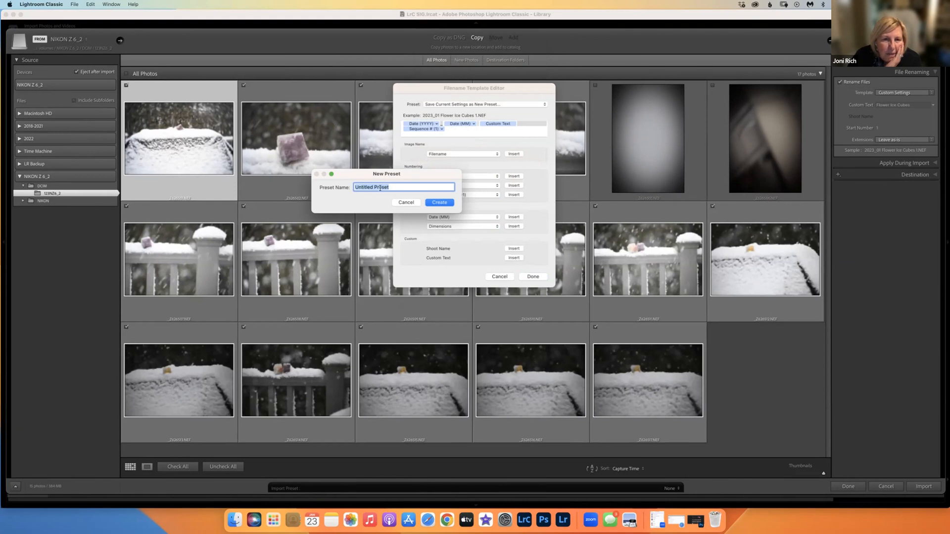
left_click(405, 203)
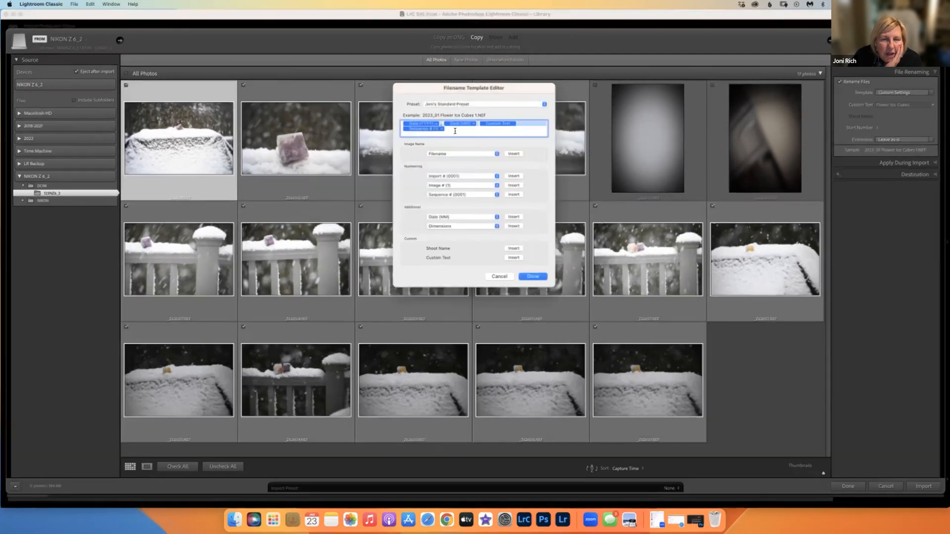
Clear the template tokens and insert Date (YYYY) followed by an underscore
key("BackSpace")
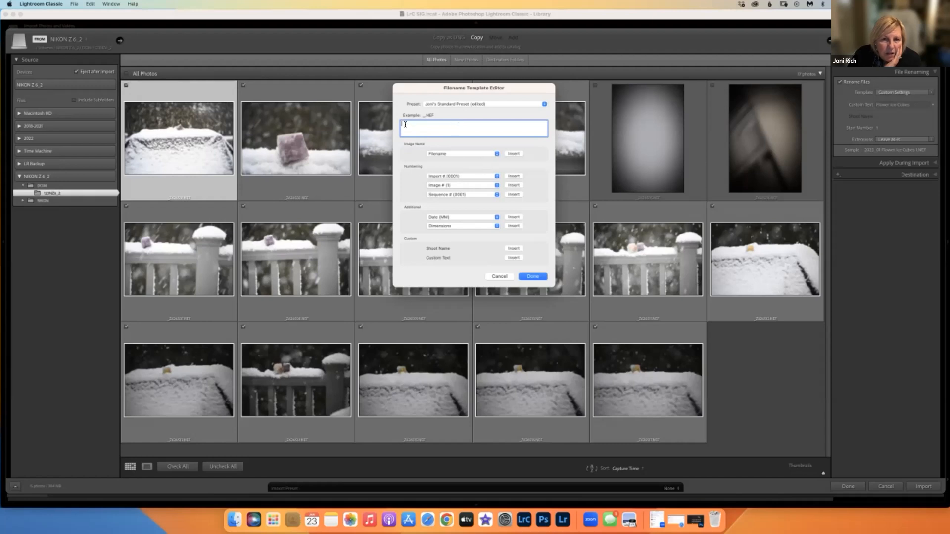
left_click(458, 219)
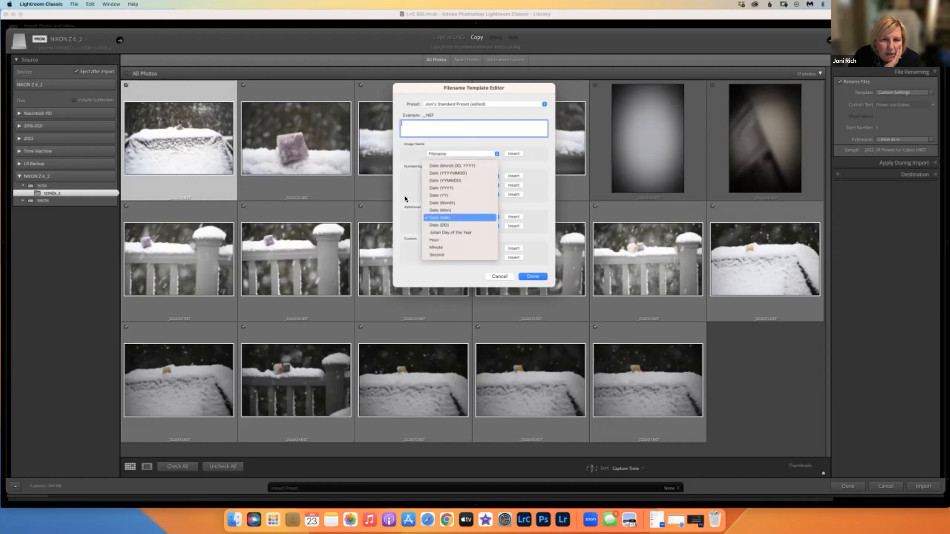
left_click(427, 216)
left_click(440, 218)
left_click(442, 218)
left_click(443, 218)
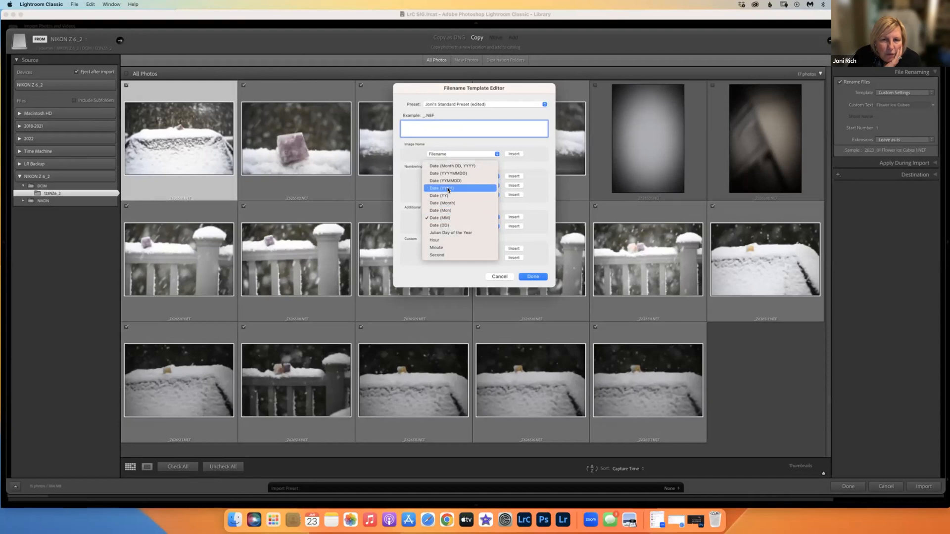
left_click(447, 188)
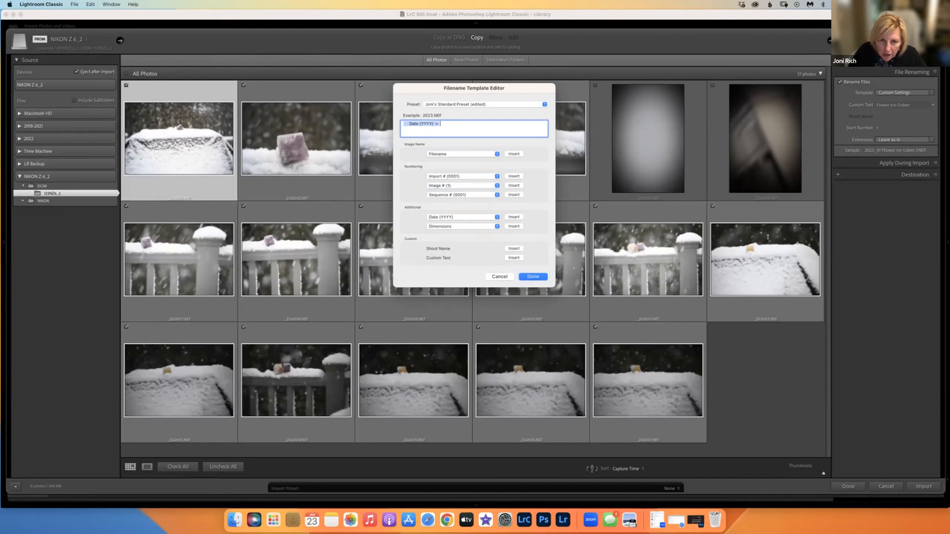
type("_")
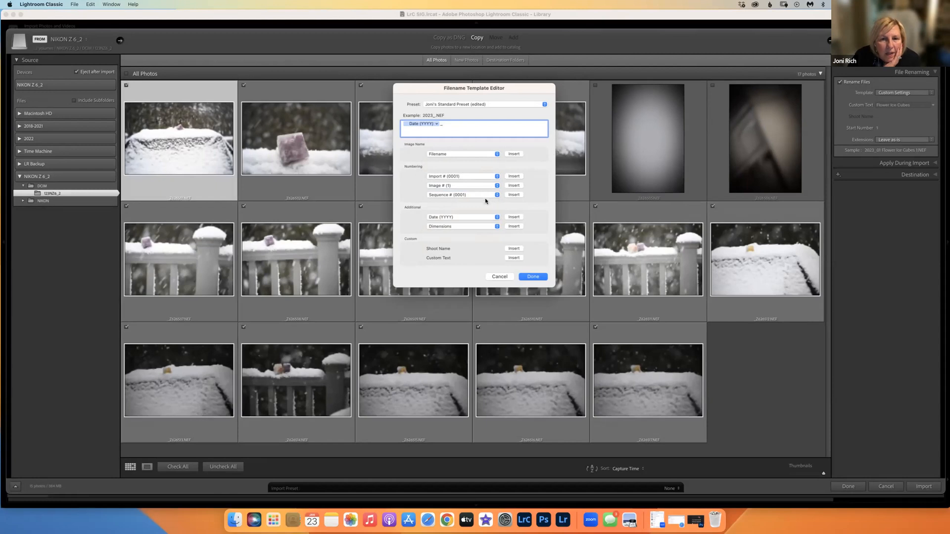
Add Date (MM), another underscore, and the Custom Text token
left_click(475, 217)
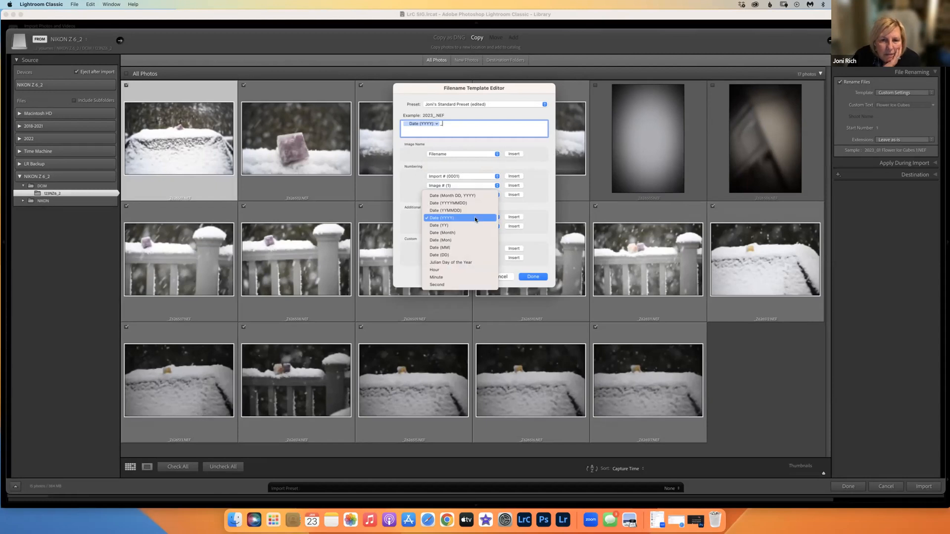
left_click(444, 248)
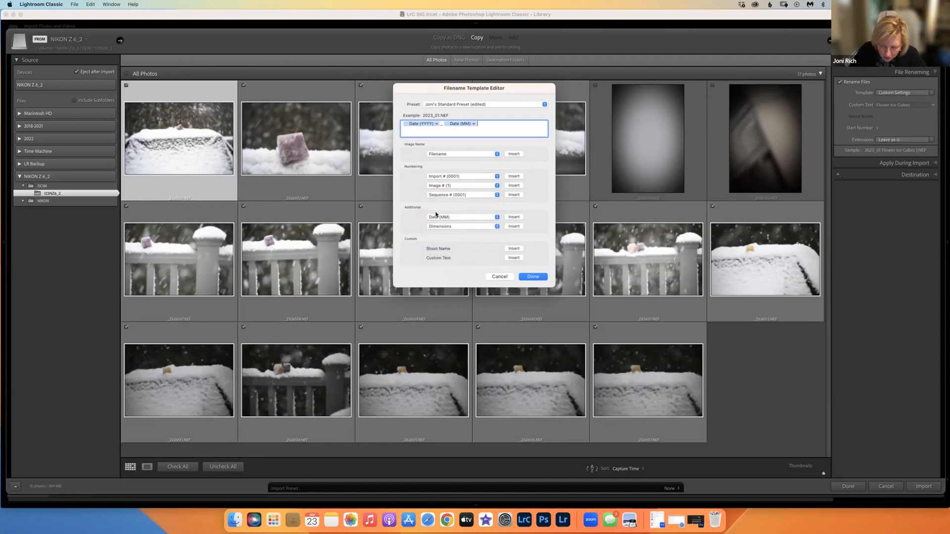
type("_")
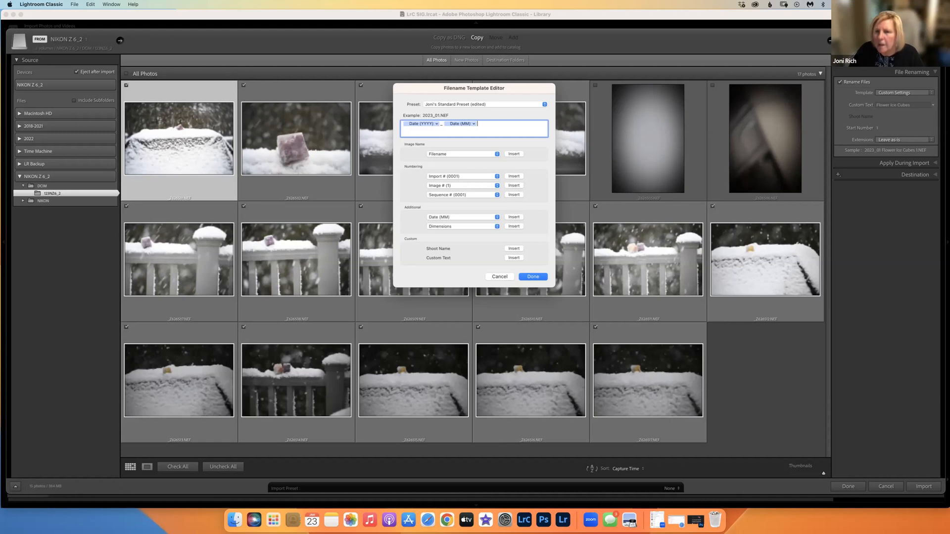
left_click(513, 258)
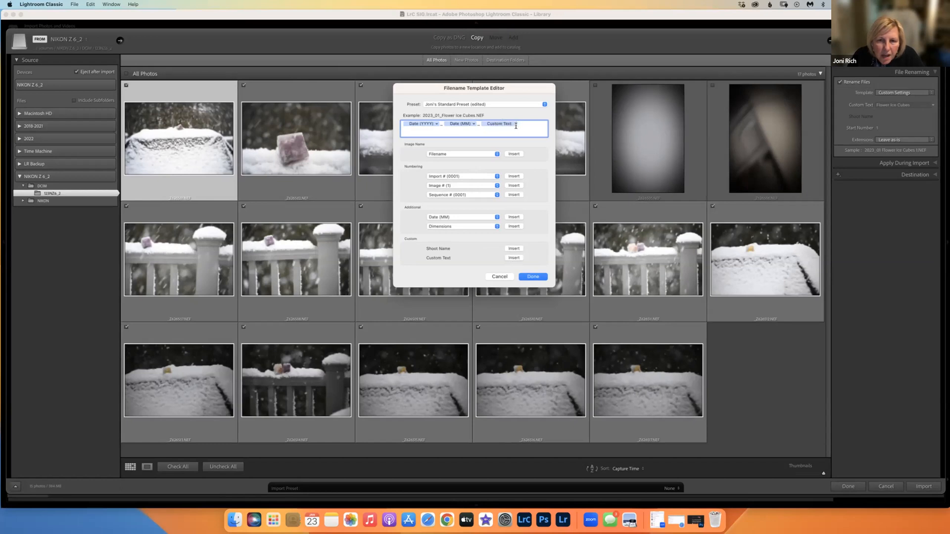
Append Image # (0001), then cancel the editor, discarding the rebuilt template
left_click(471, 188)
left_click(464, 187)
left_click(464, 188)
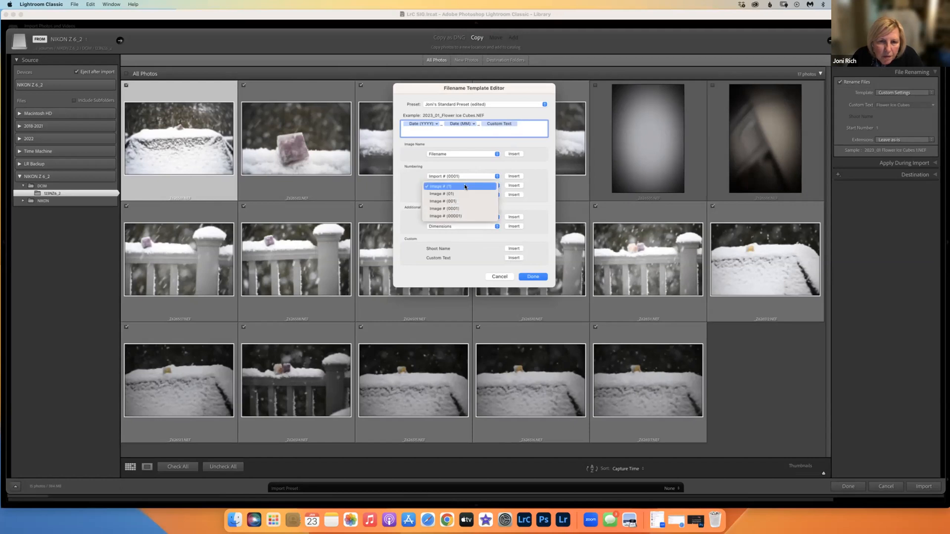
left_click(455, 209)
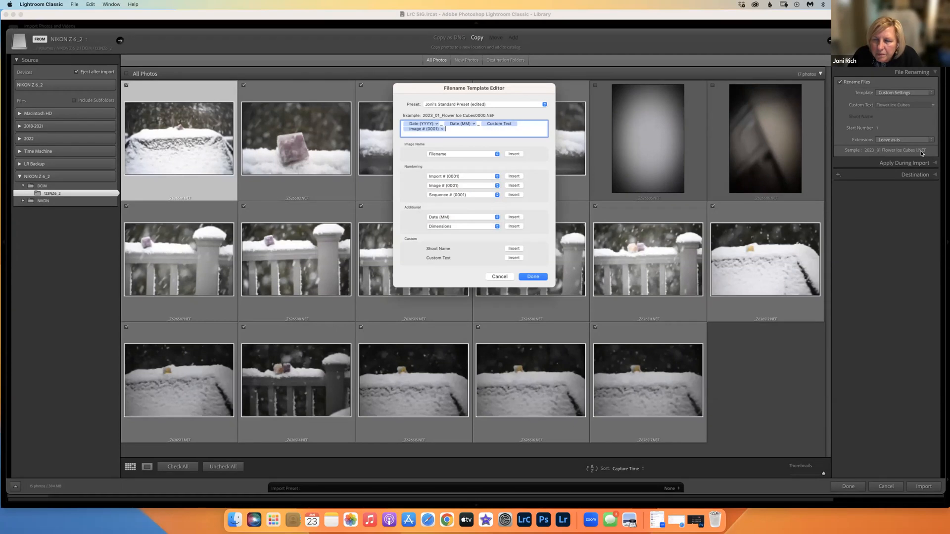
left_click(499, 276)
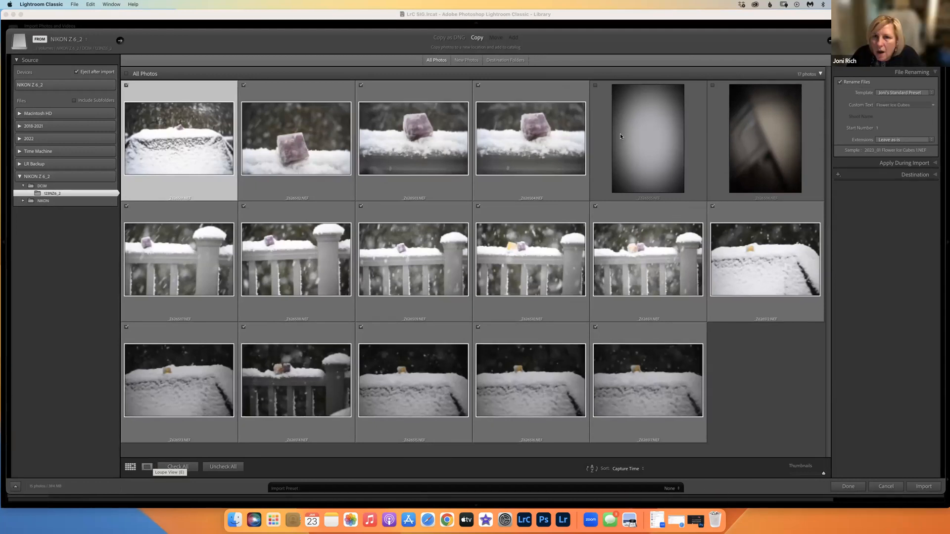
Toggle the Lightroom window into full screen and back, then open the Apple menu
left_click(409, 9)
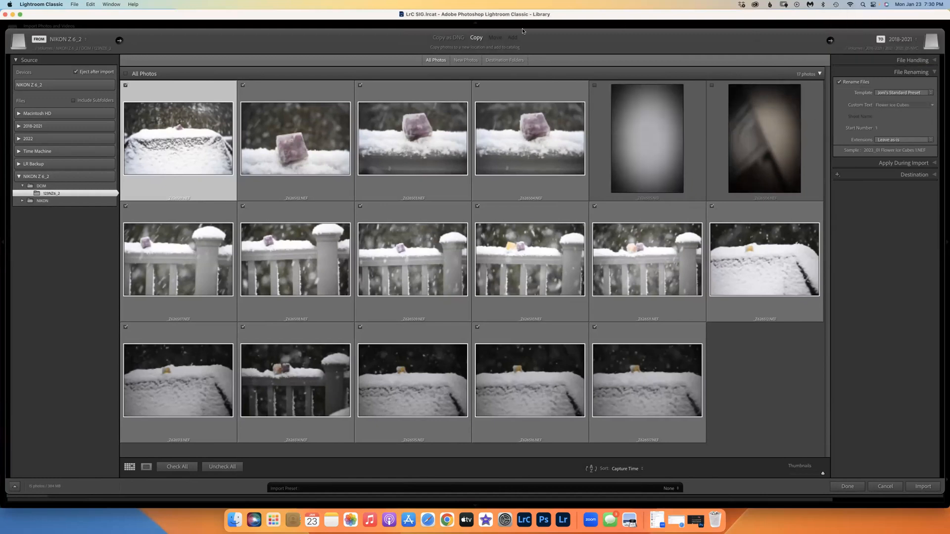
left_click(20, 15)
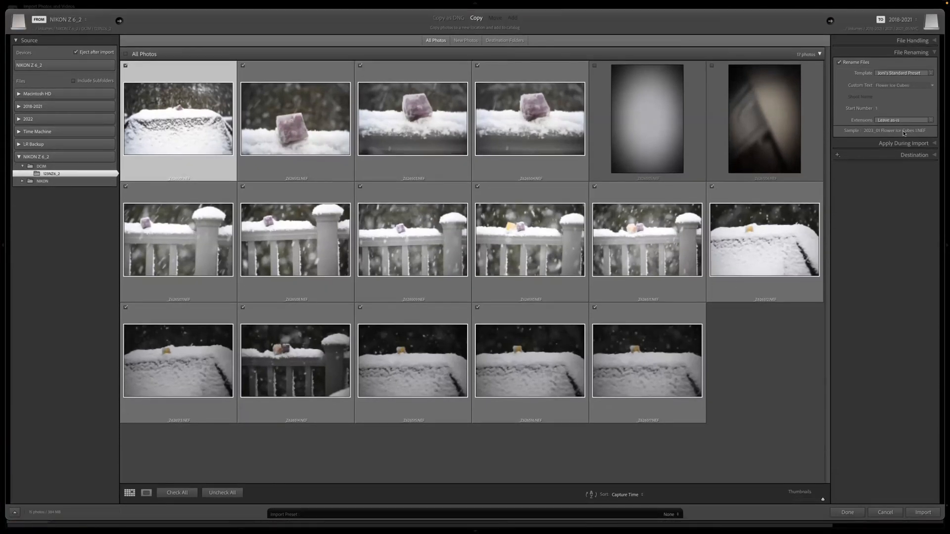
mouse_move(17, 3)
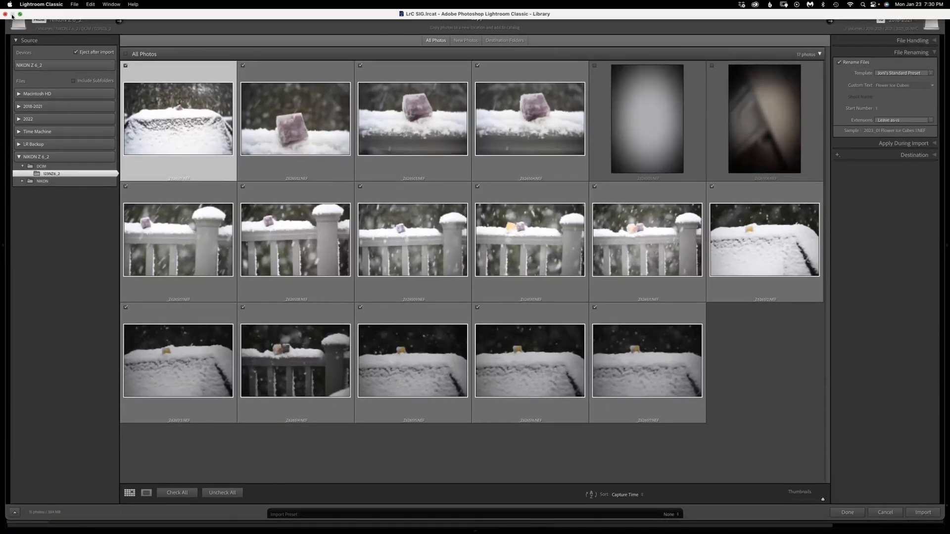
left_click(20, 13)
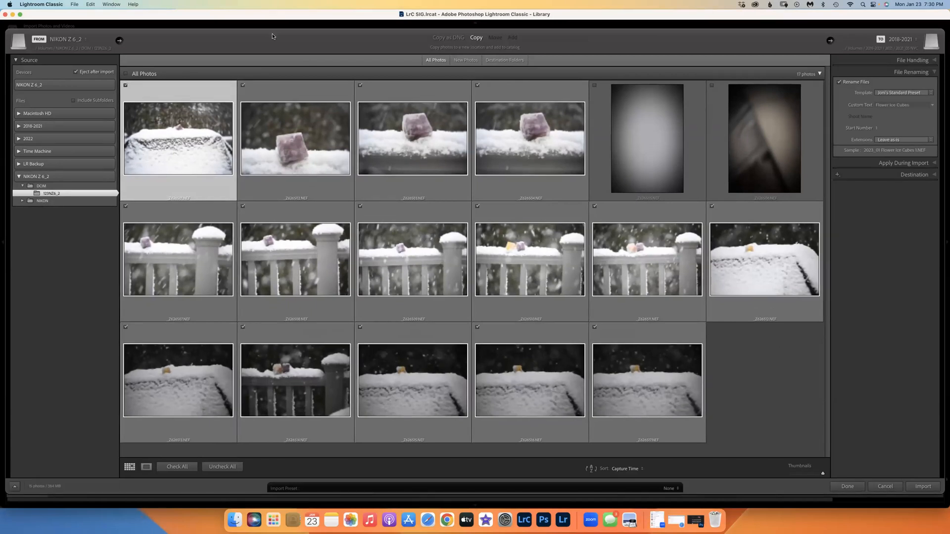
left_click(9, 4)
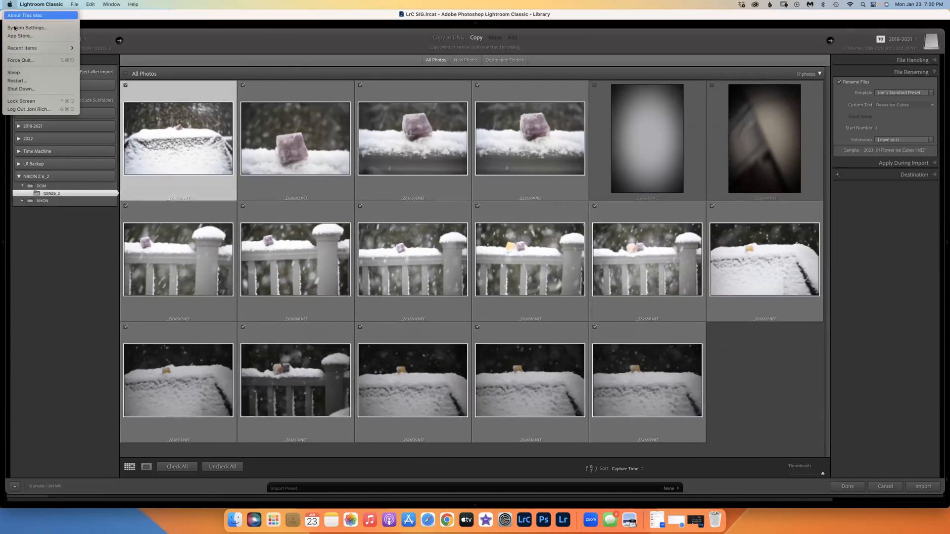
left_click(16, 28)
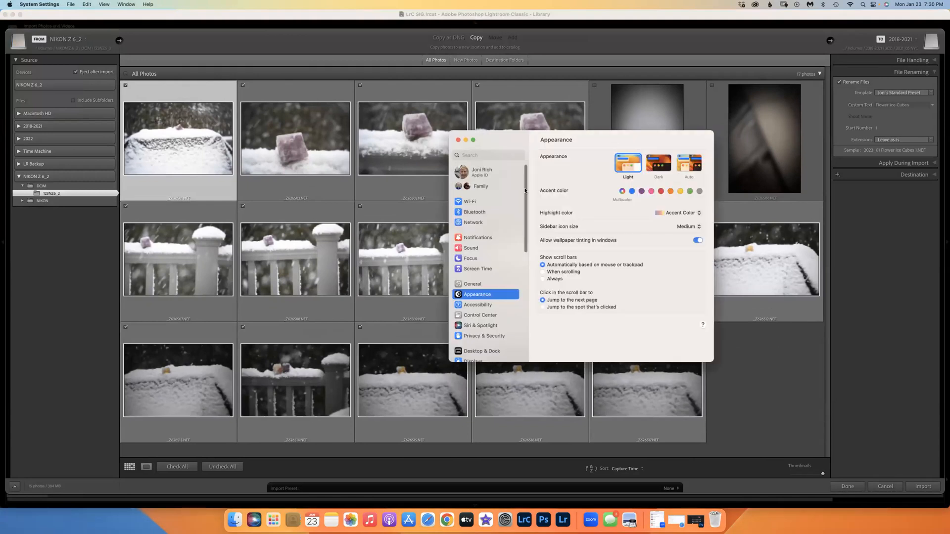
left_click(458, 140)
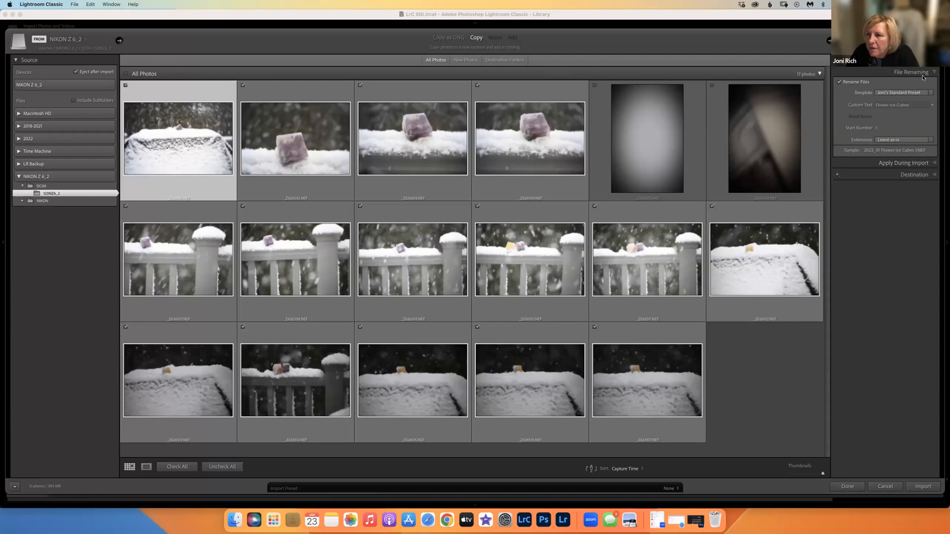
In Apply During Import, set the develop preset to Lens + CA Correction
left_click(935, 164)
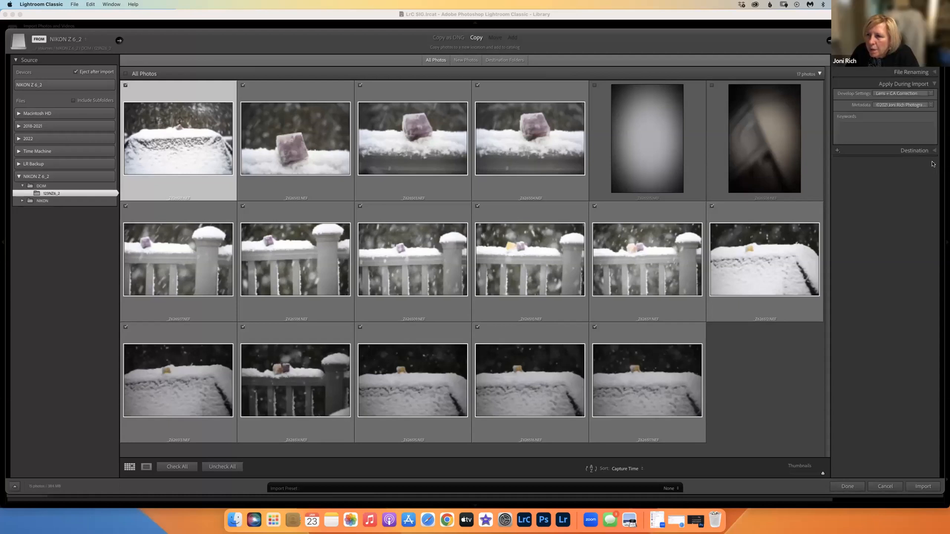
left_click(895, 93)
left_click(881, 106)
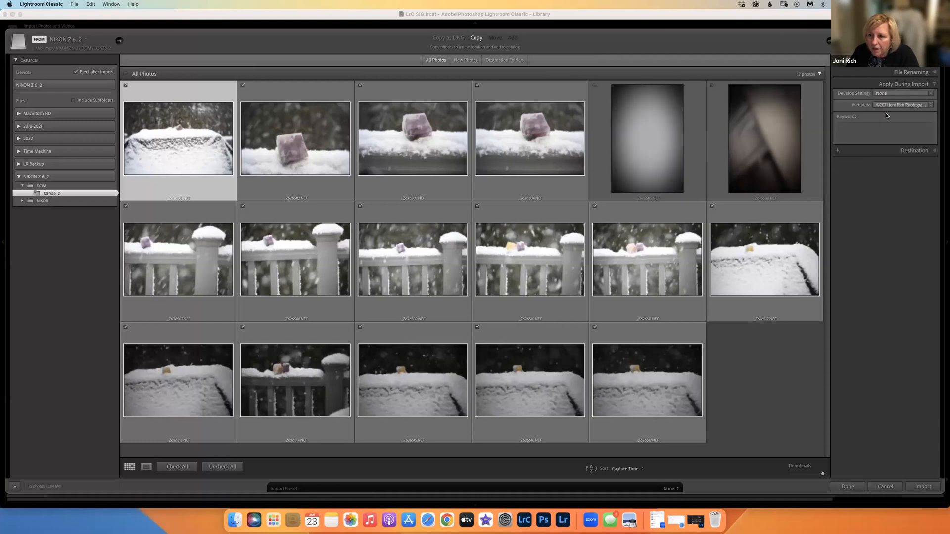
left_click(904, 94)
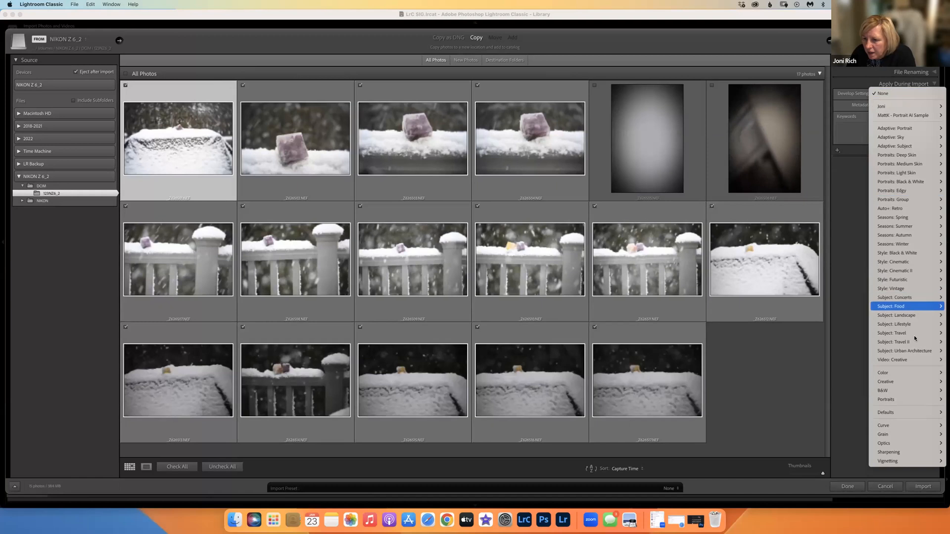
mouse_move(897, 443)
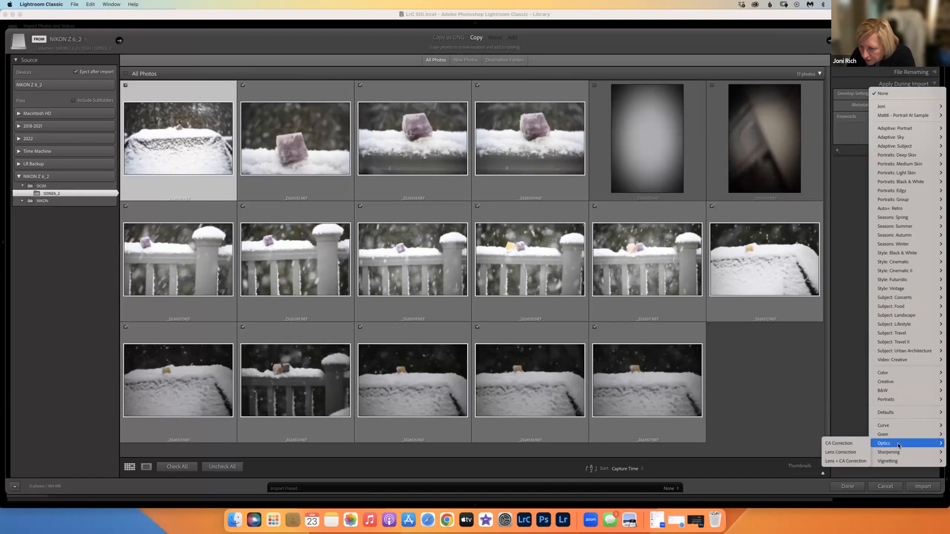
left_click(841, 461)
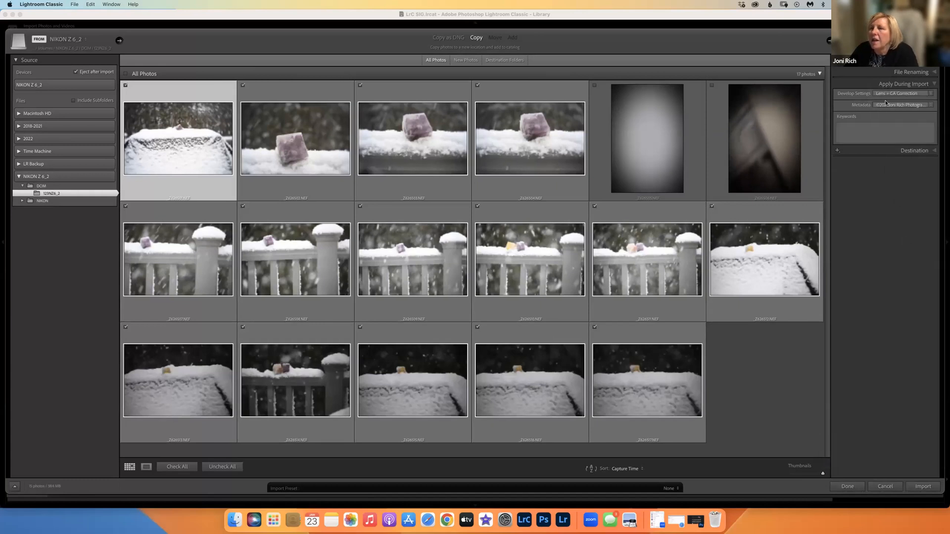
Apply the ©2023 copyright metadata preset and start a new metadata preset
left_click(930, 106)
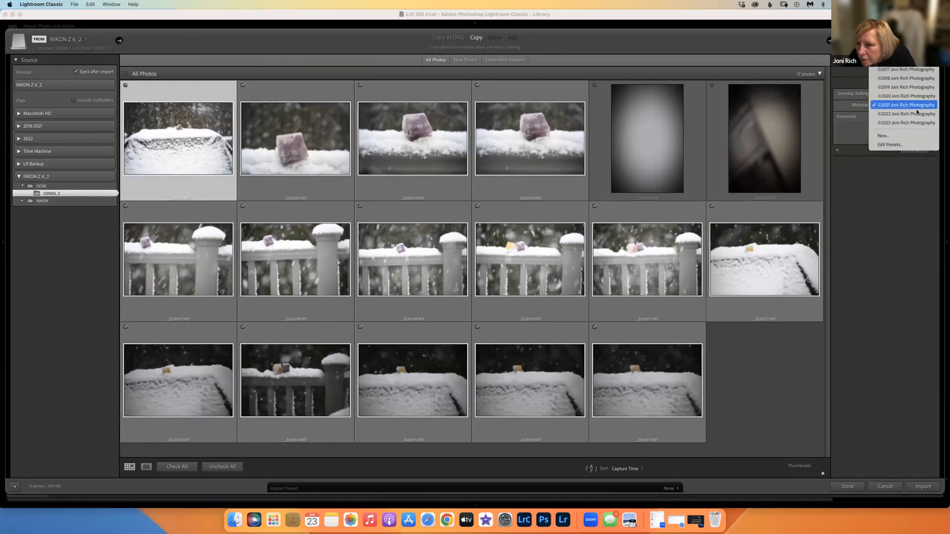
left_click(906, 123)
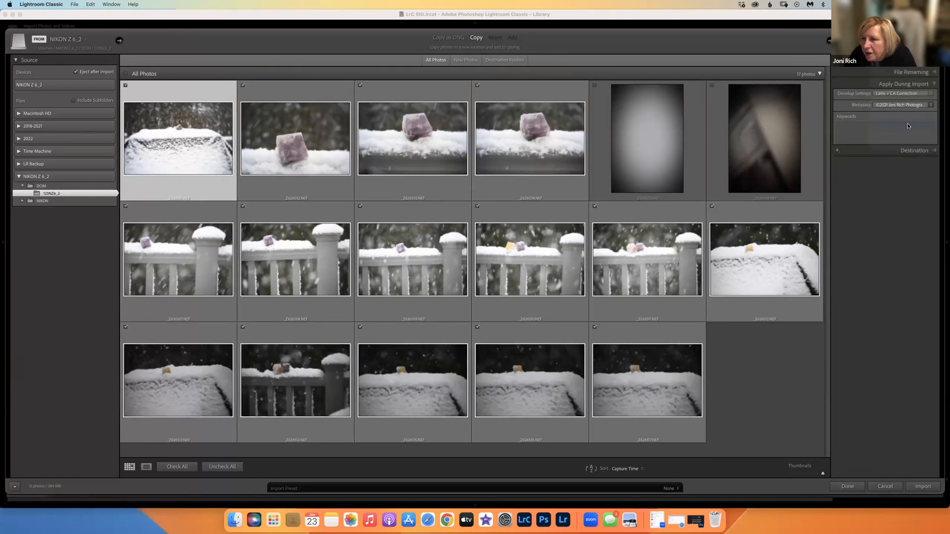
left_click(930, 106)
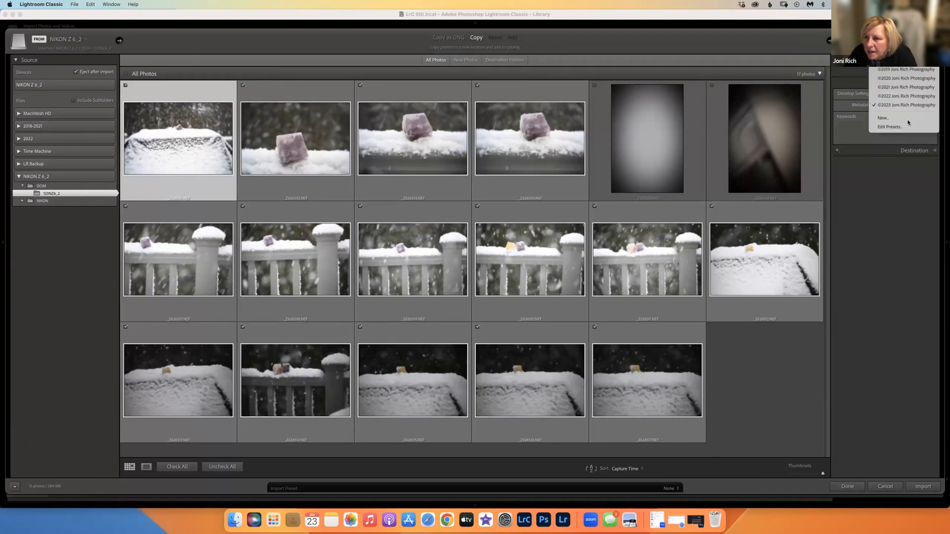
left_click(889, 119)
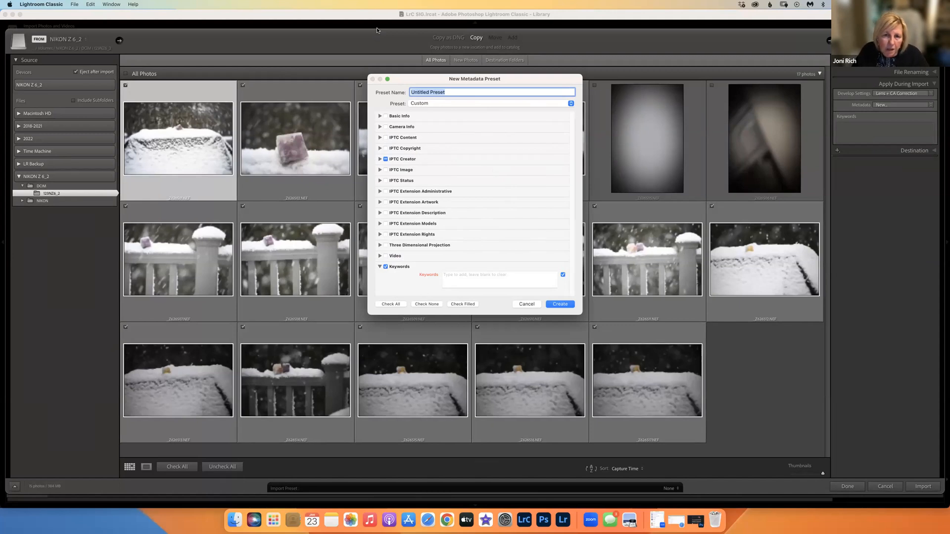
Name the new metadata preset '2024 Preset'
type("@")
key("BackSpace")
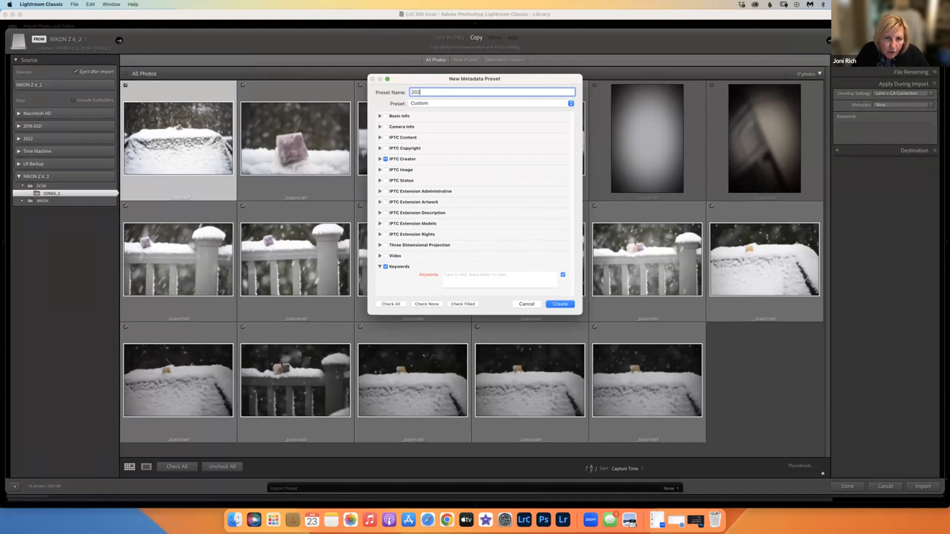
type("2024 Preset")
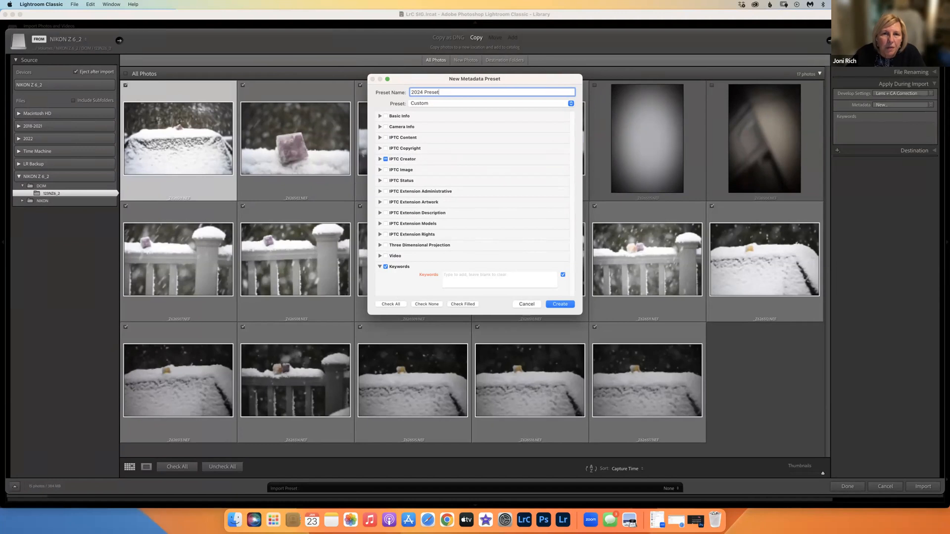
Look through the Basic Info and Camera Info fields, then cancel the new preset
left_click(379, 116)
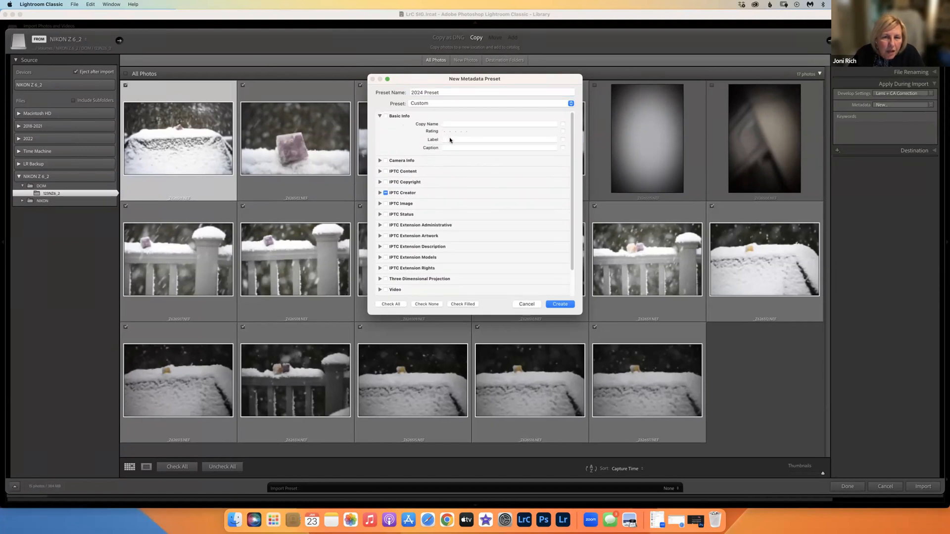
left_click(380, 116)
left_click(380, 126)
scroll(472, 223, "down", 2)
left_click(519, 282)
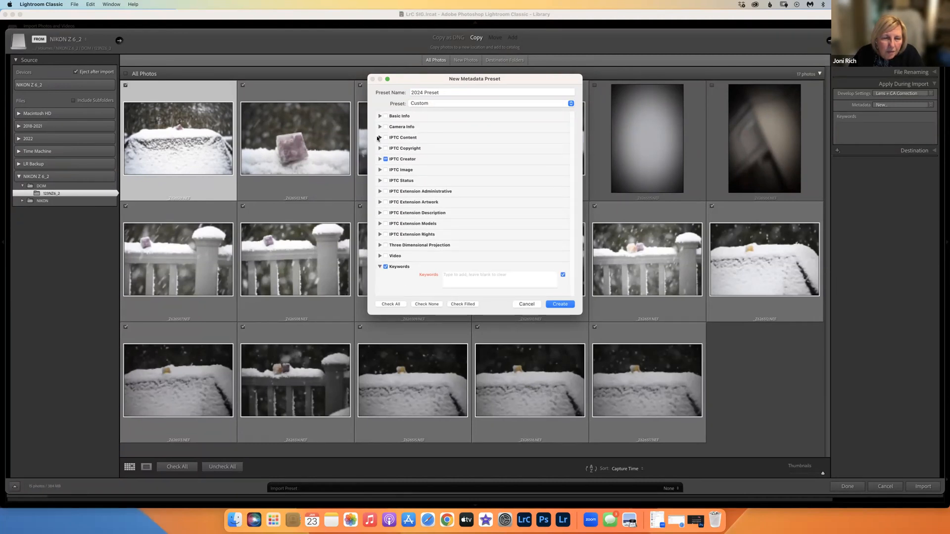
left_click(528, 303)
Apply the ©2023 metadata preset, review its IPTC Creator fields in the editor, and close it
left_click(888, 106)
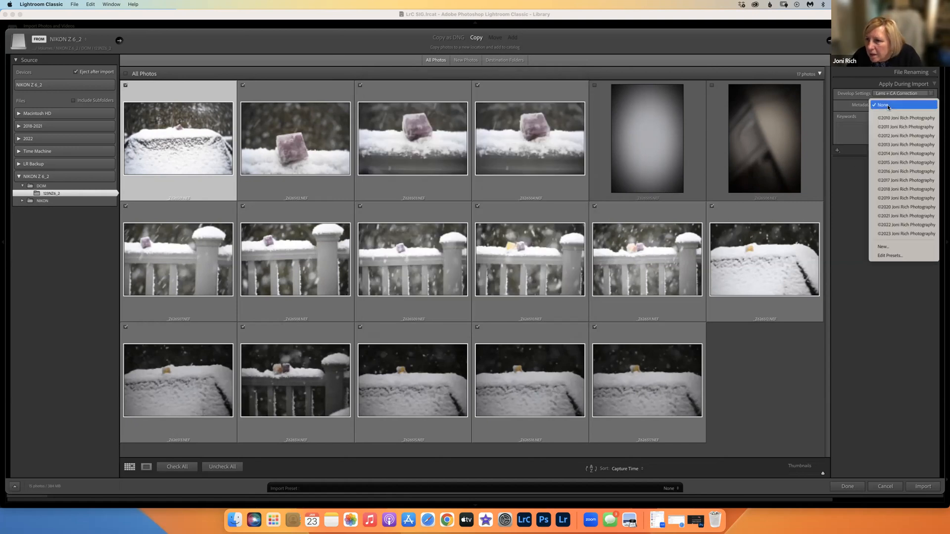
left_click(899, 237)
left_click(904, 105)
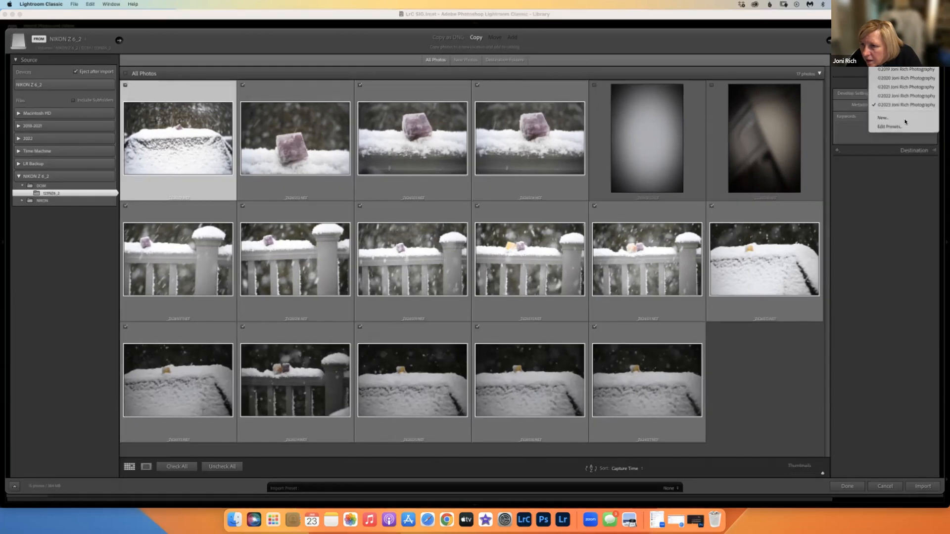
left_click(891, 126)
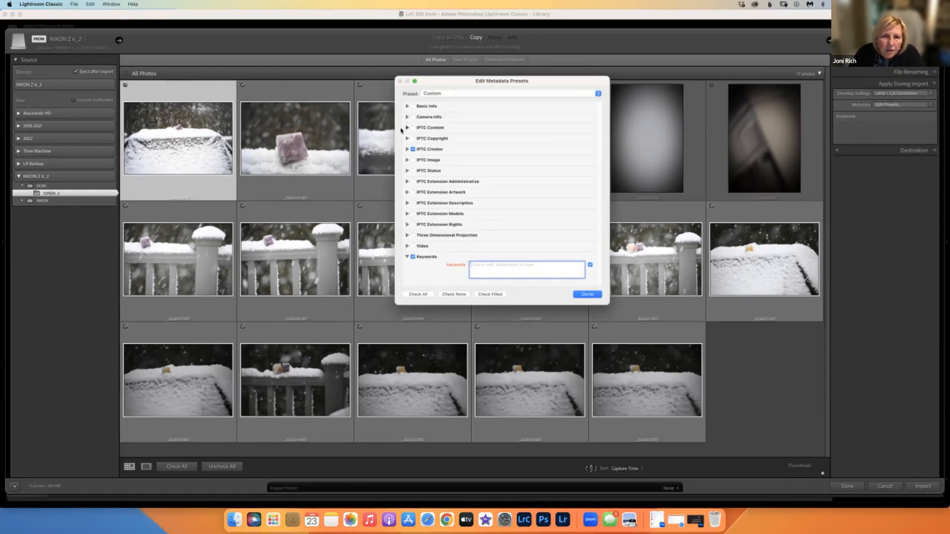
left_click(406, 149)
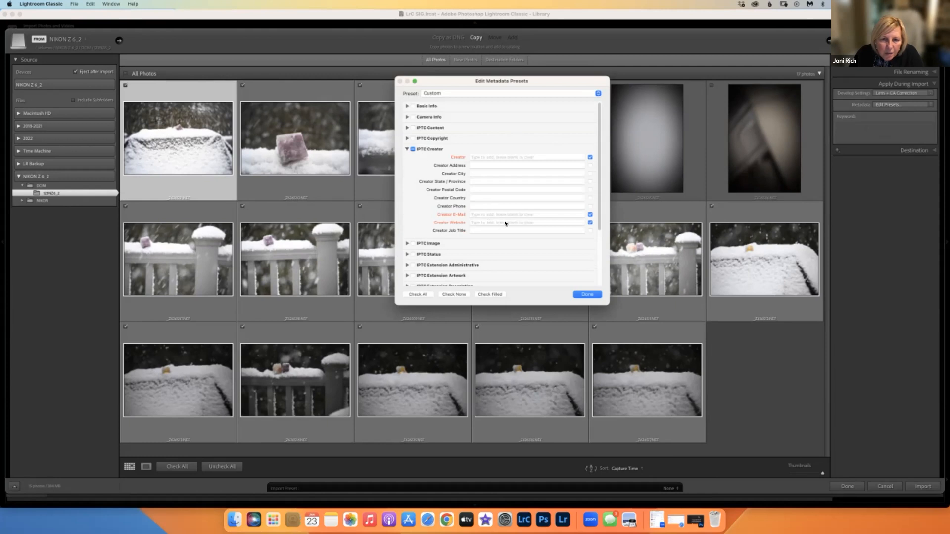
left_click(406, 149)
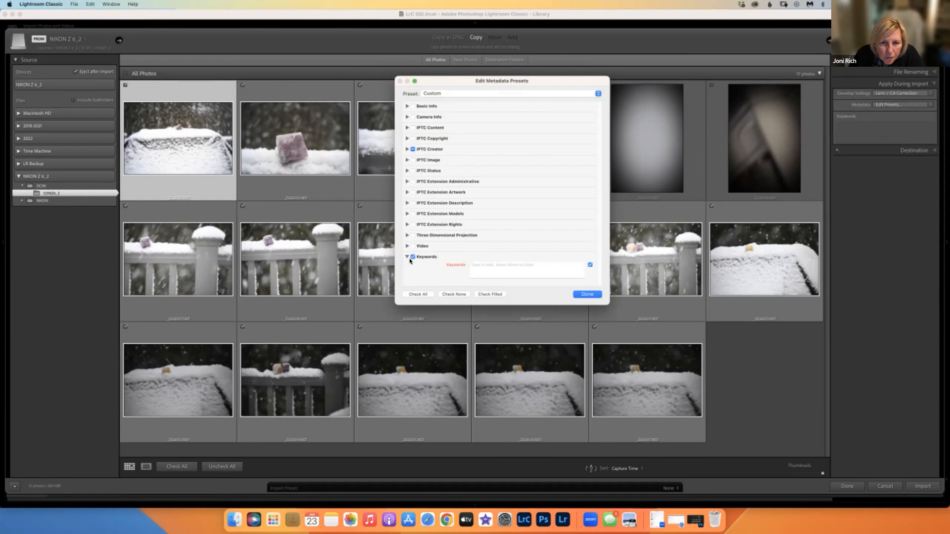
left_click(409, 149)
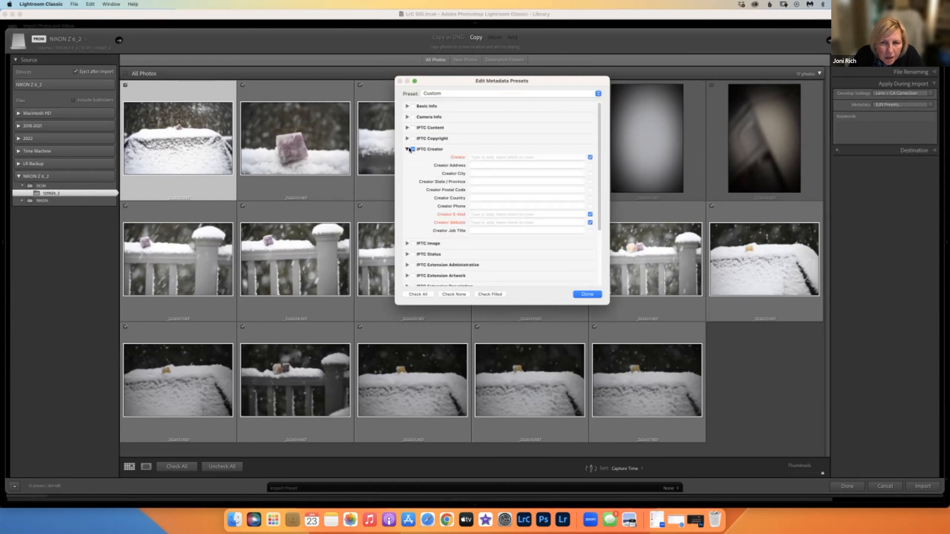
left_click(579, 157)
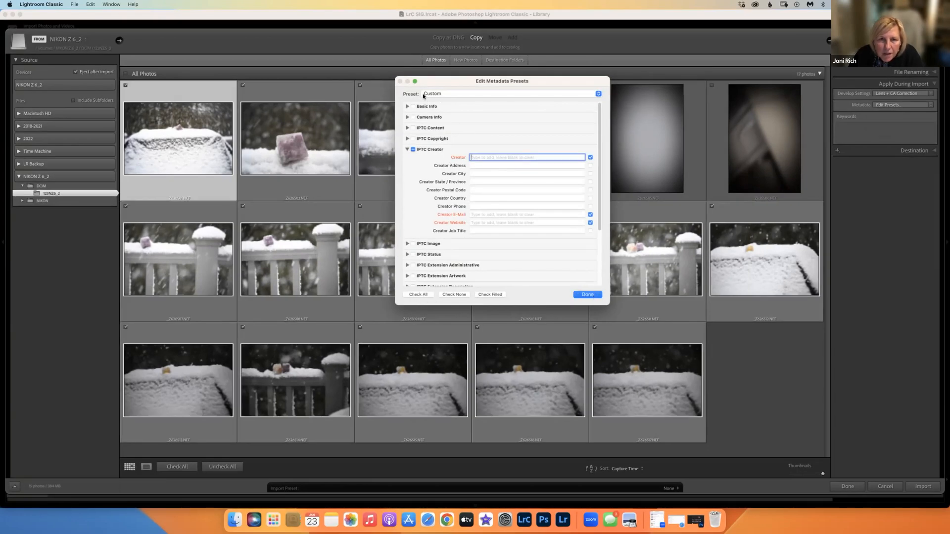
left_click(440, 94)
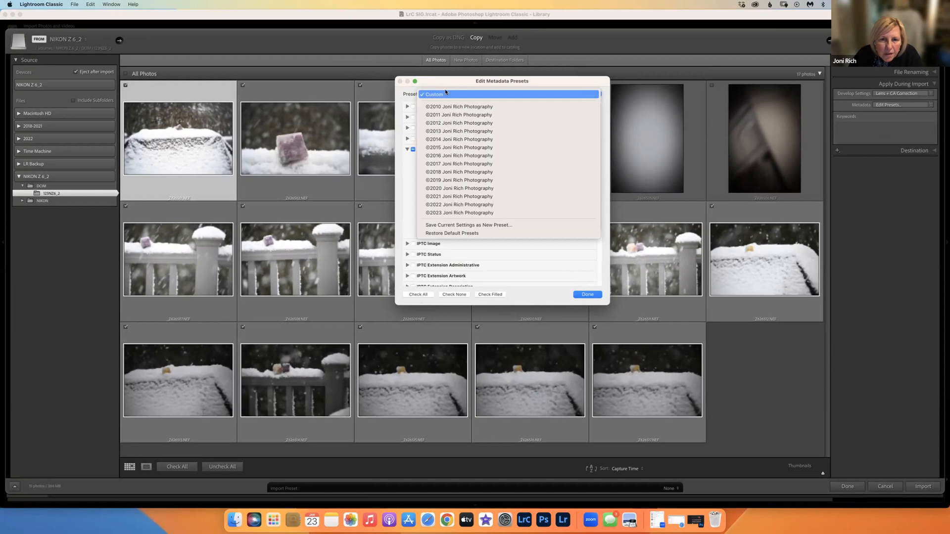
left_click(447, 210)
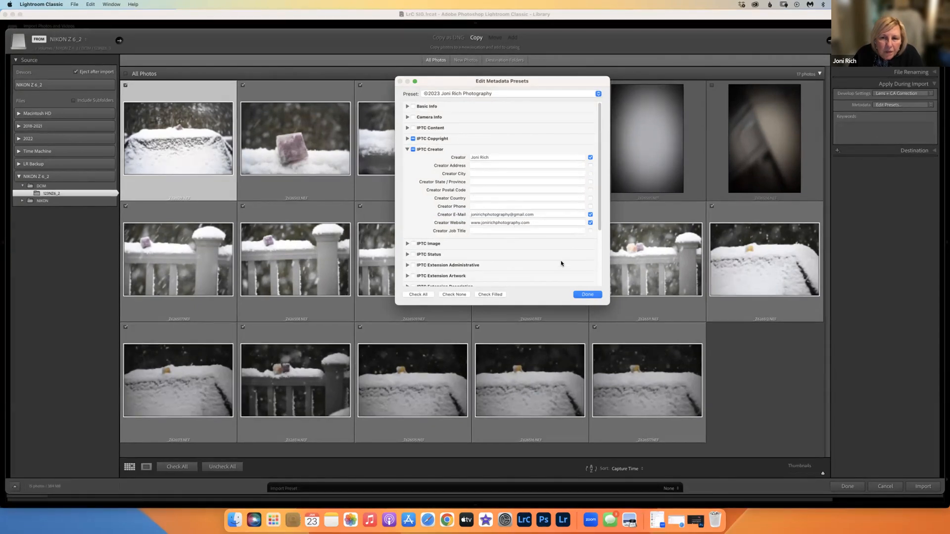
left_click(587, 295)
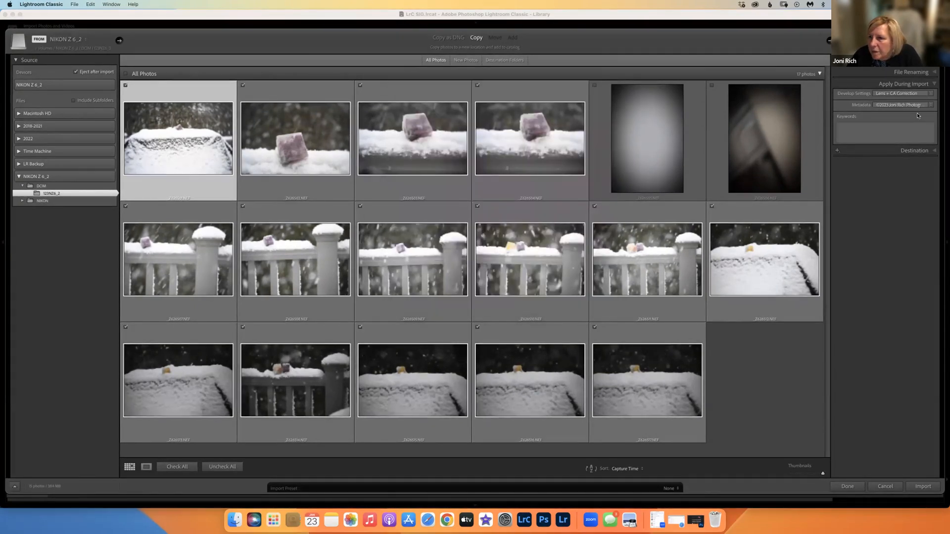
Reload the ©2023 preset in the metadata editor and expand its IPTC Copyright fields
left_click(930, 108)
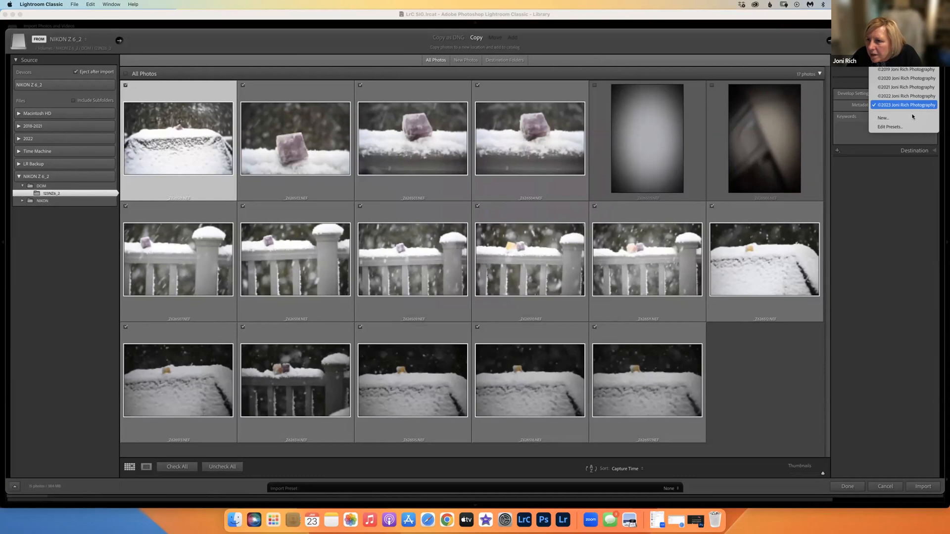
left_click(889, 126)
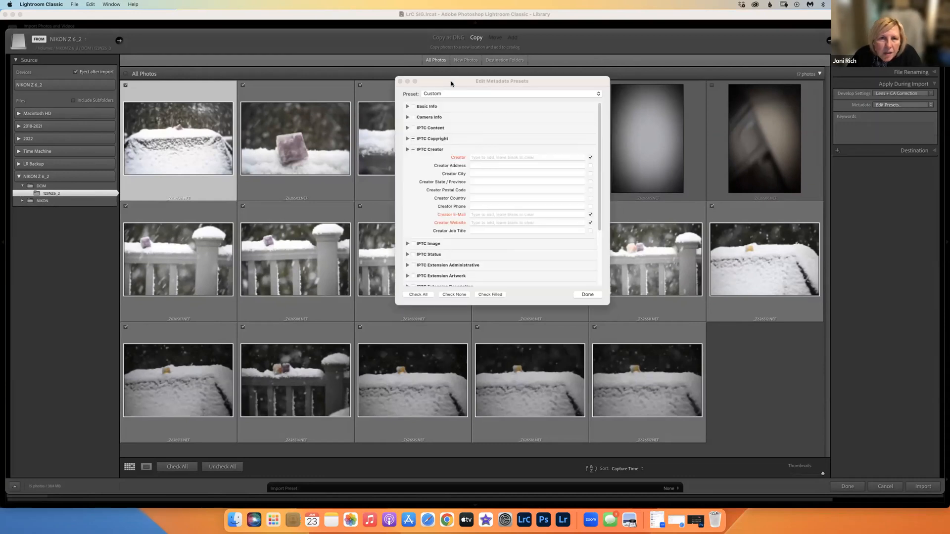
left_click(447, 93)
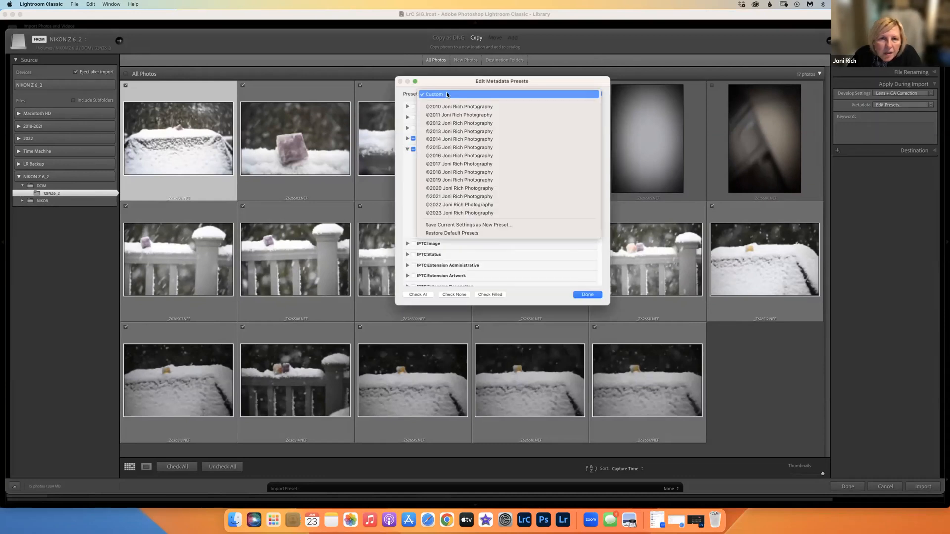
left_click(443, 213)
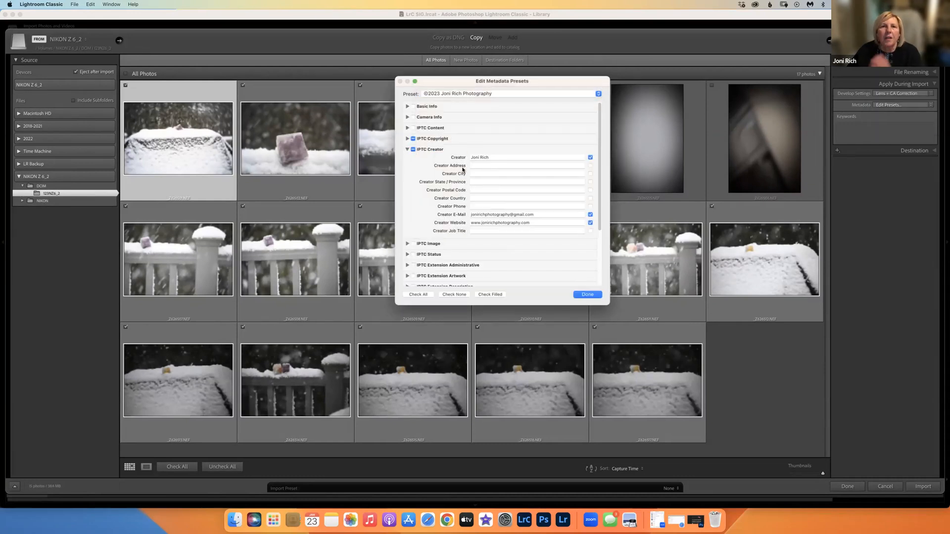
left_click(407, 139)
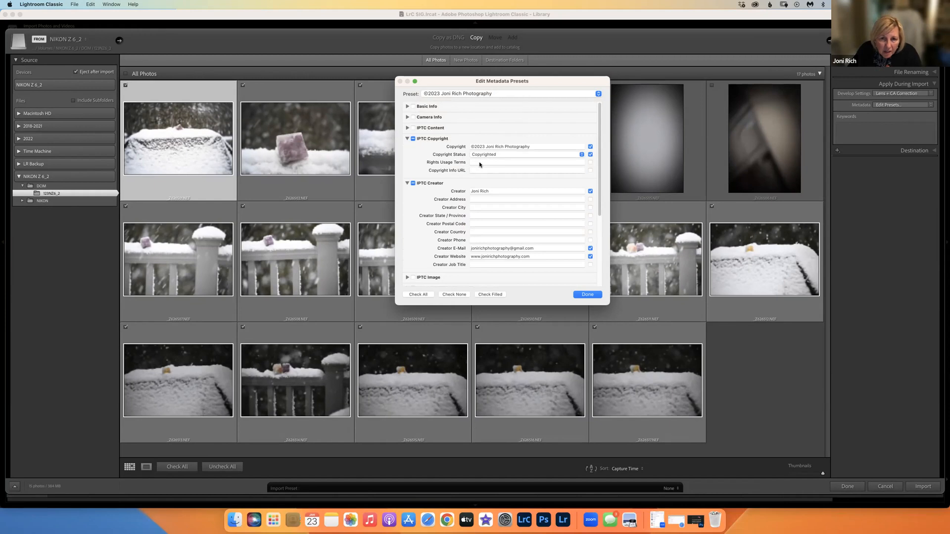
left_click(408, 107)
left_click(408, 107)
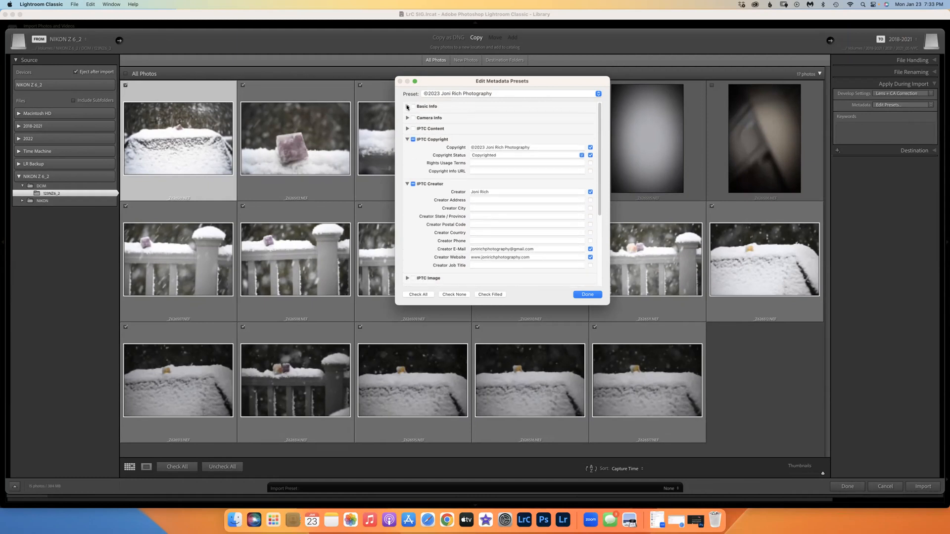
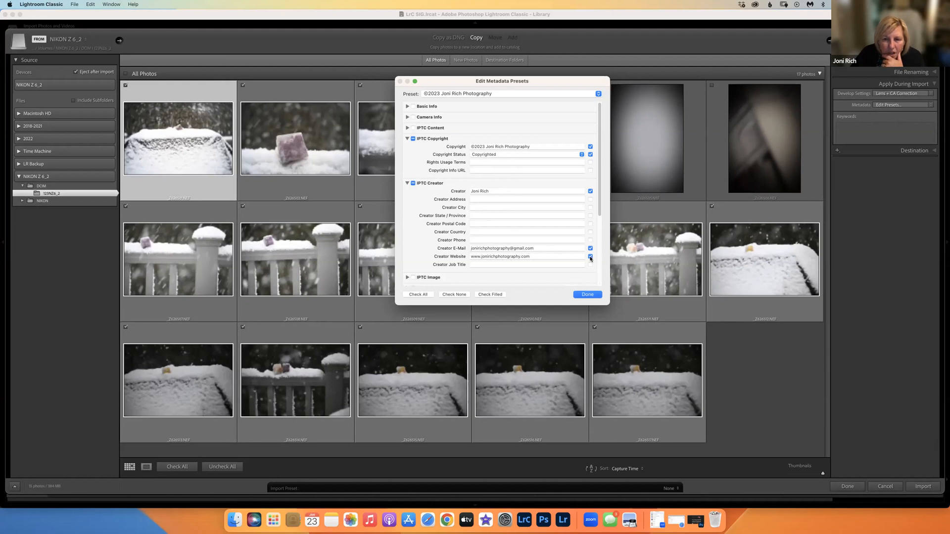
Untick Creator Website and delete its address from the ©2023 preset, then collapse IPTC Creator
left_click(590, 256)
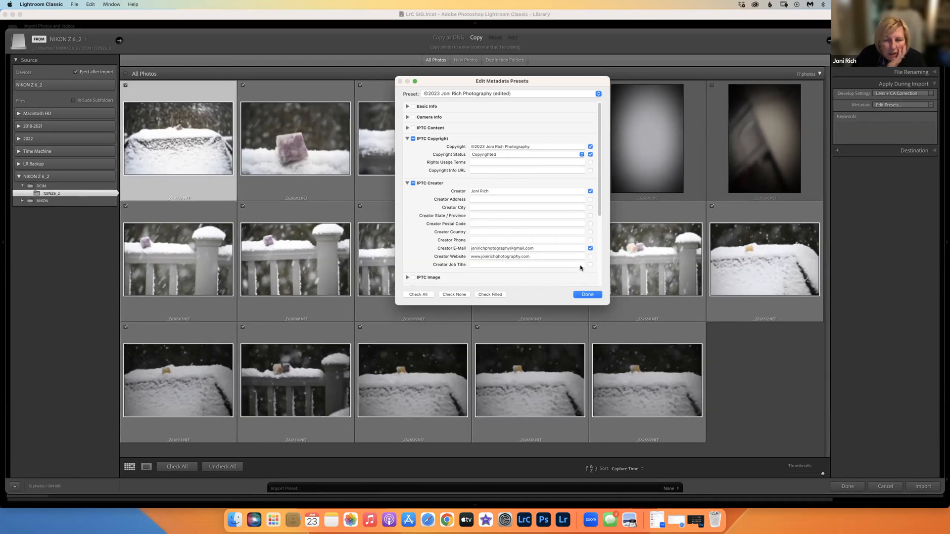
scroll(598, 210, "down", 3)
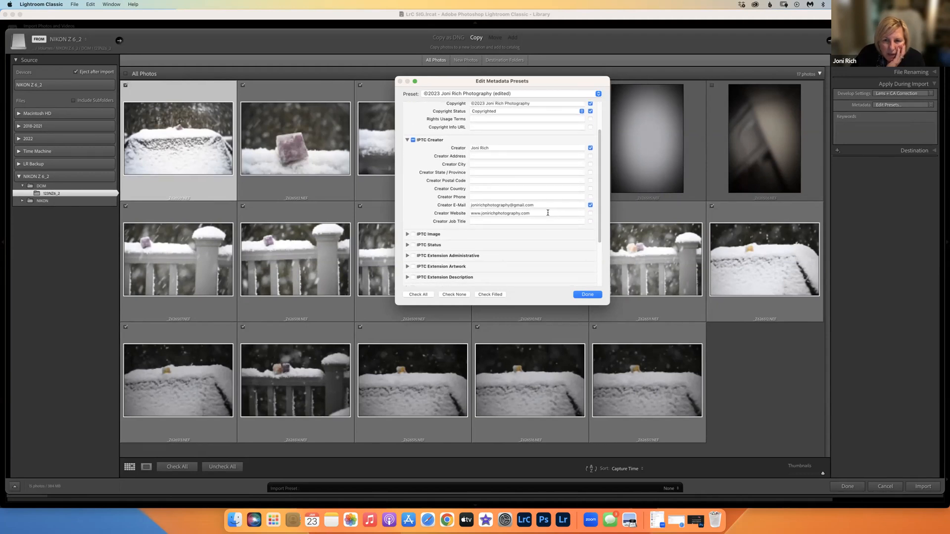
double_click(546, 213)
key("BackSpace")
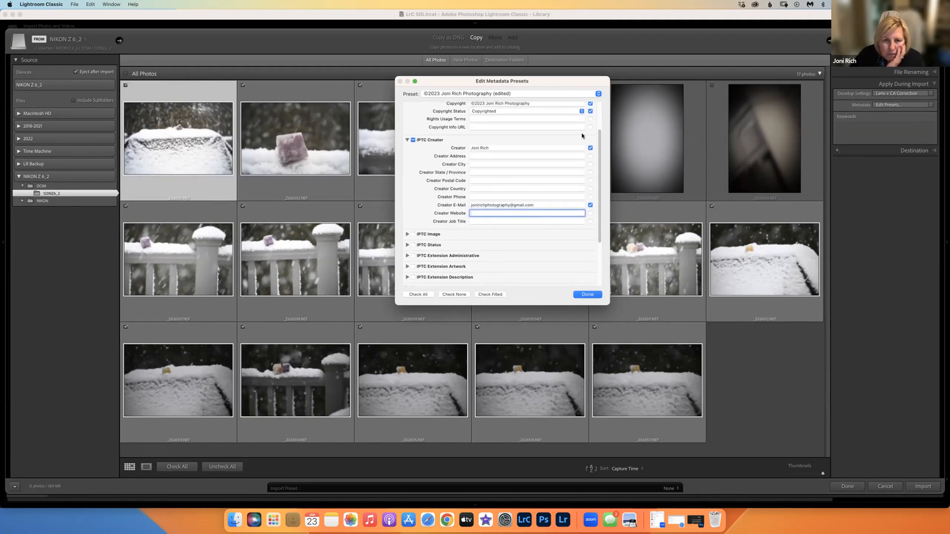
left_click(406, 141)
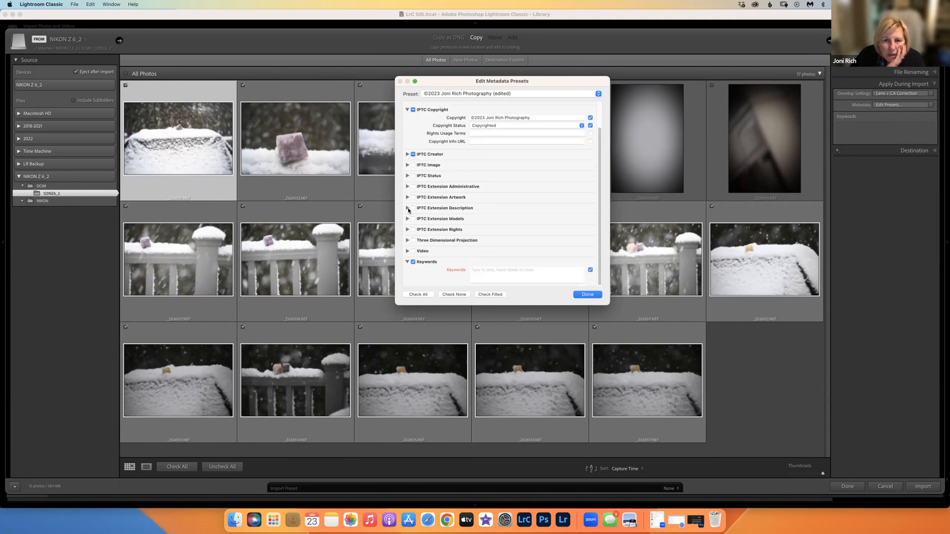
left_click(408, 154)
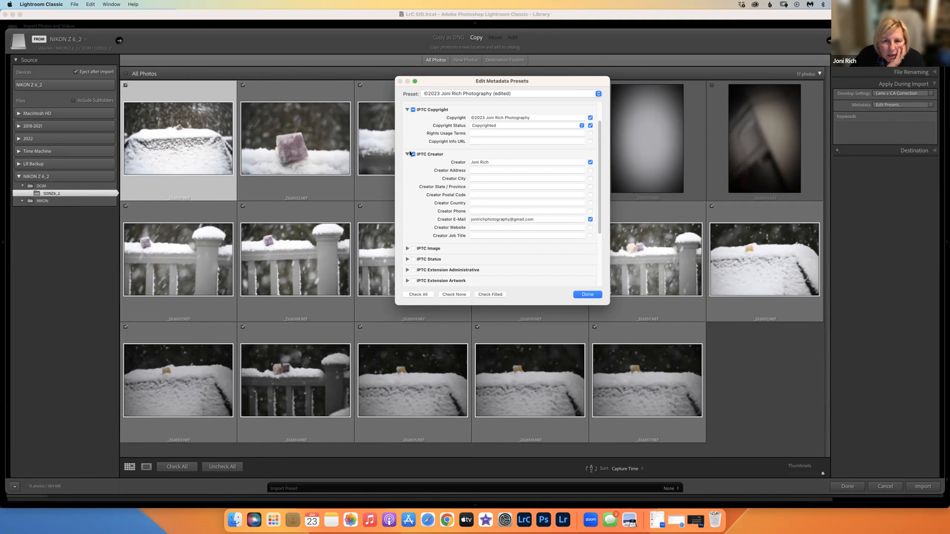
left_click(409, 154)
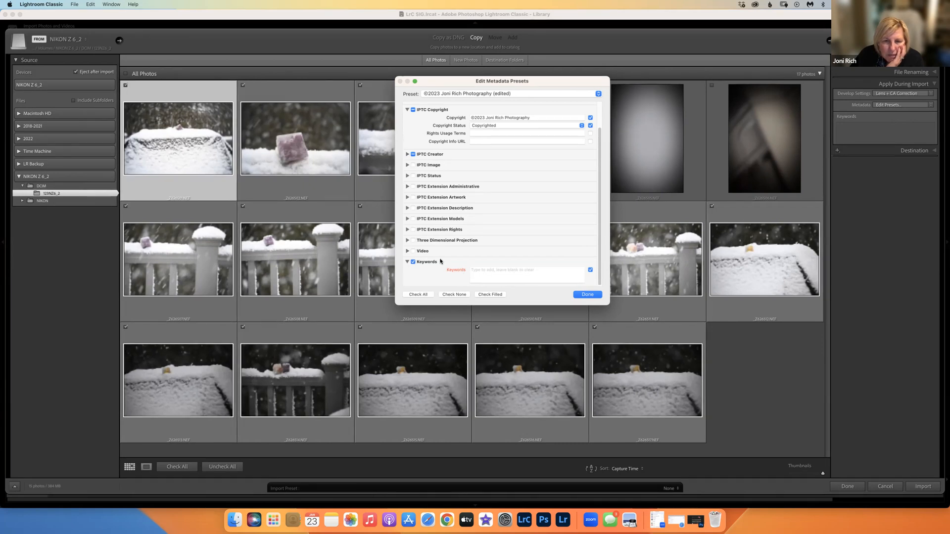
Enter the preset keywords Flowers, Ice Cube and leave the IPTC Image fields excluded
left_click(486, 270)
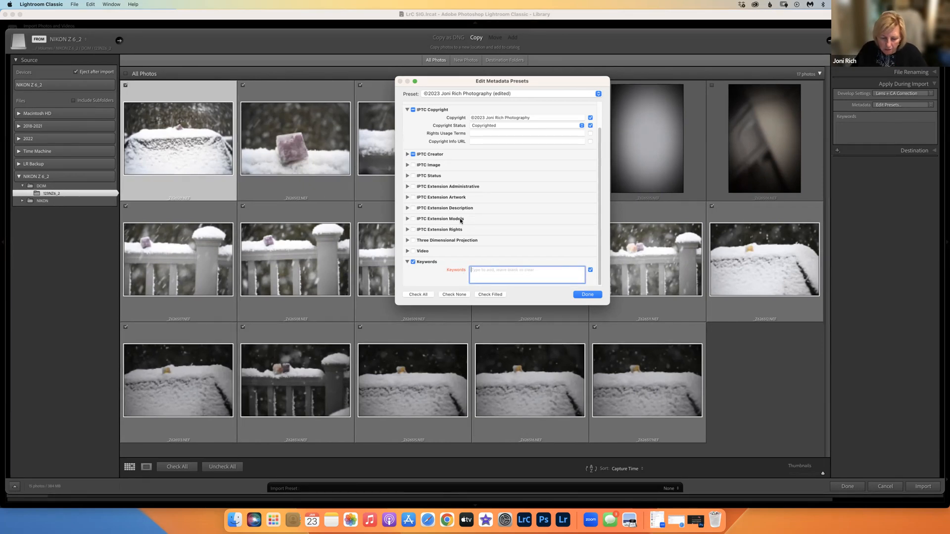
type("Fl")
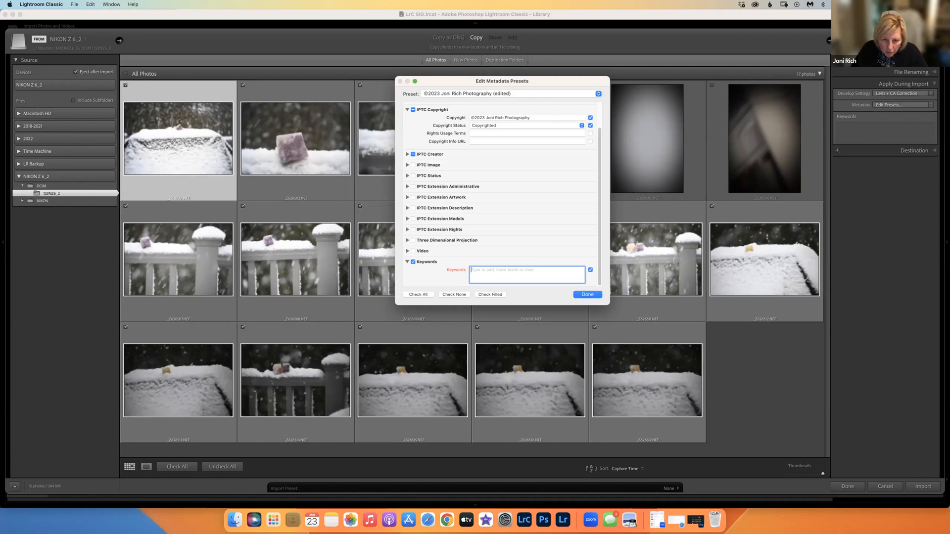
type("owers")
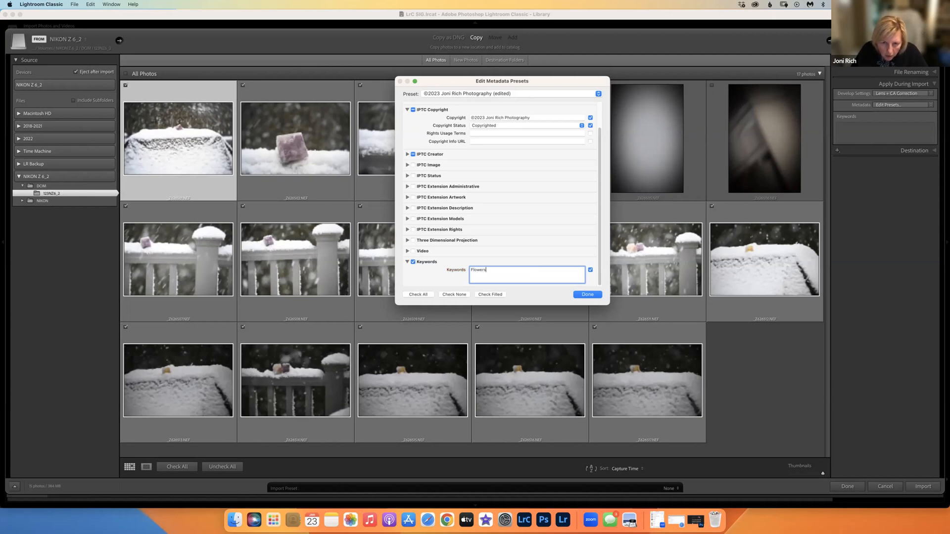
type(", Ice Cube")
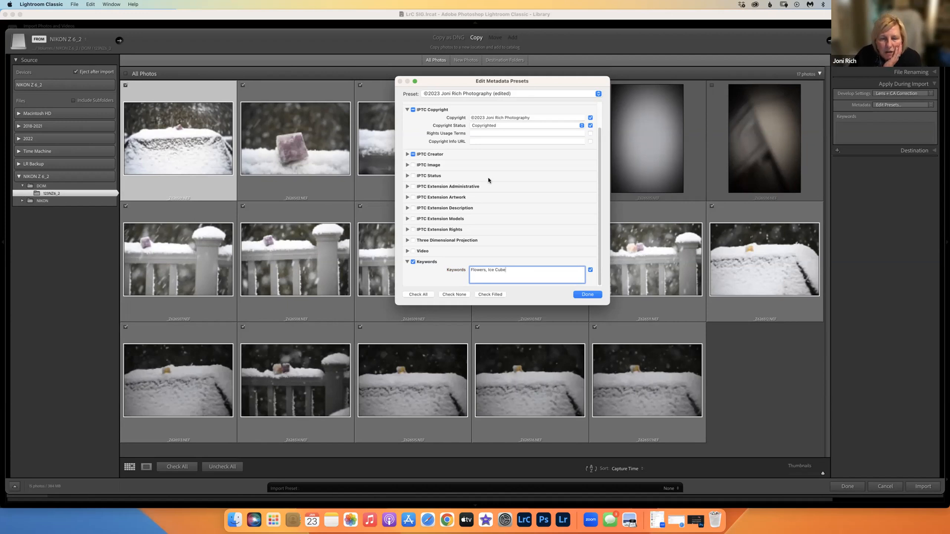
left_click(407, 165)
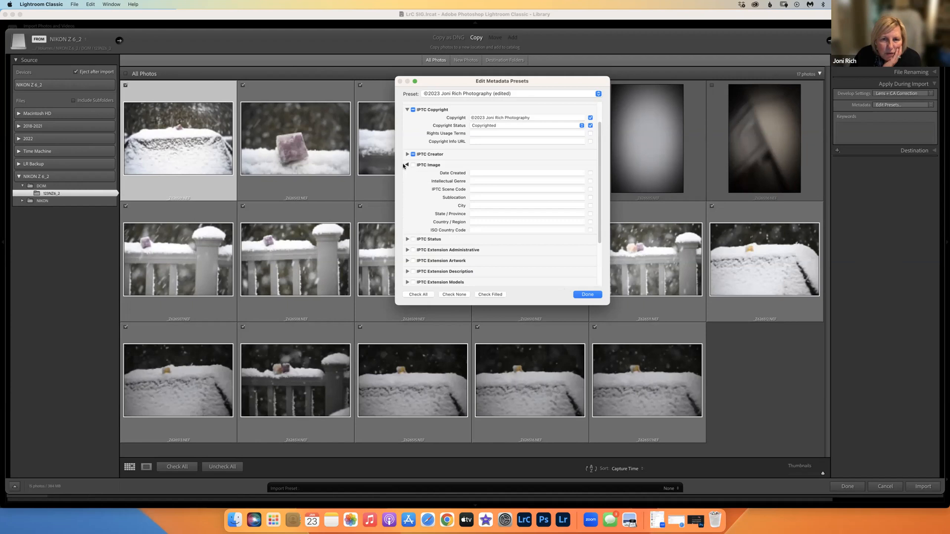
left_click(406, 164)
left_click(406, 165)
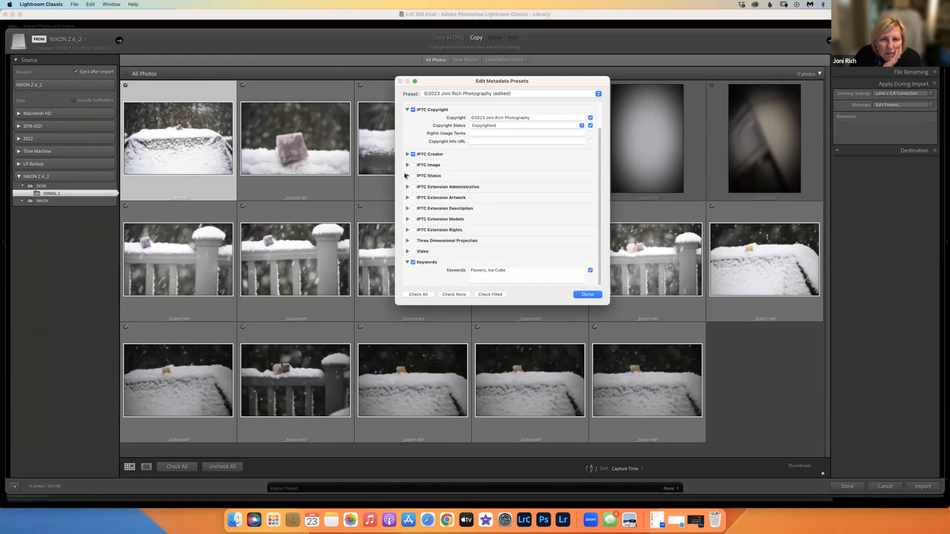
left_click(413, 165)
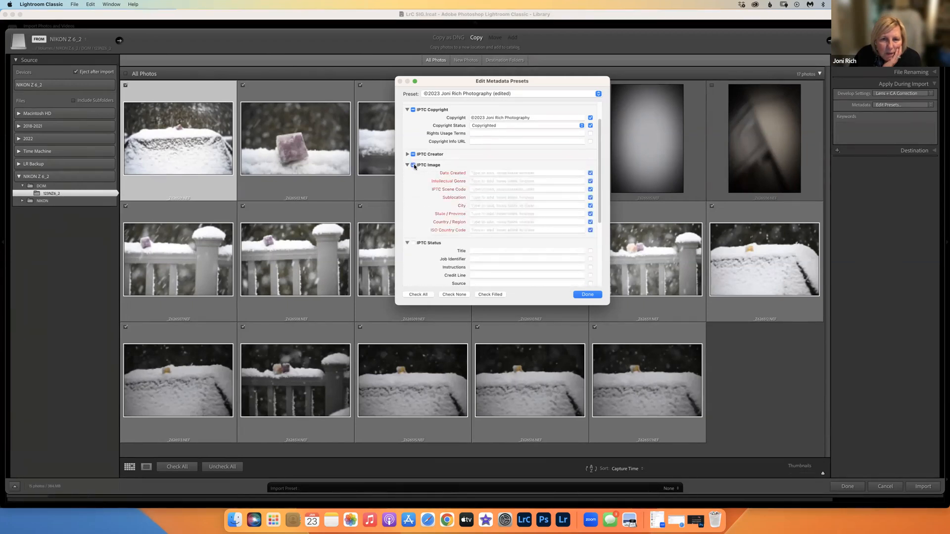
left_click(415, 166)
Review, then collapse, the IPTC Image, Status, Extension and Copyright sections
left_click(407, 165)
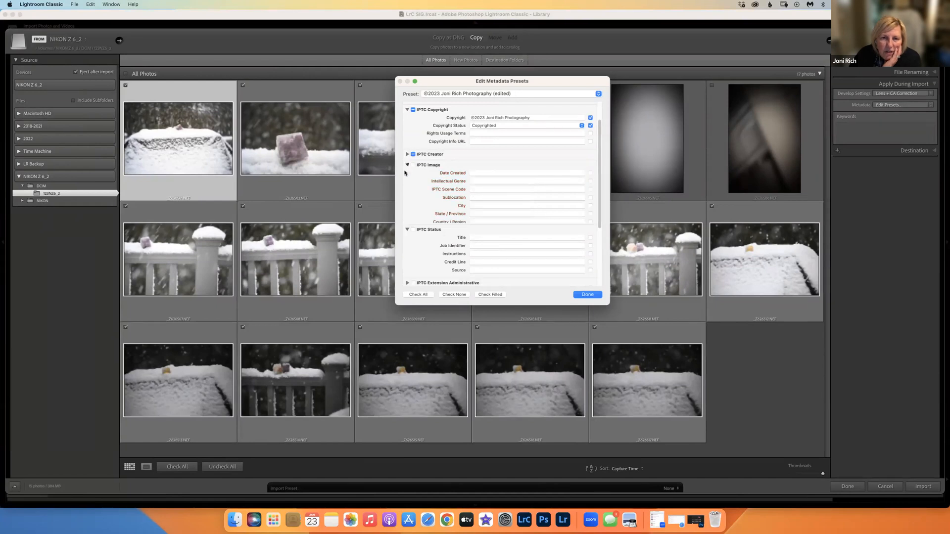
left_click(407, 176)
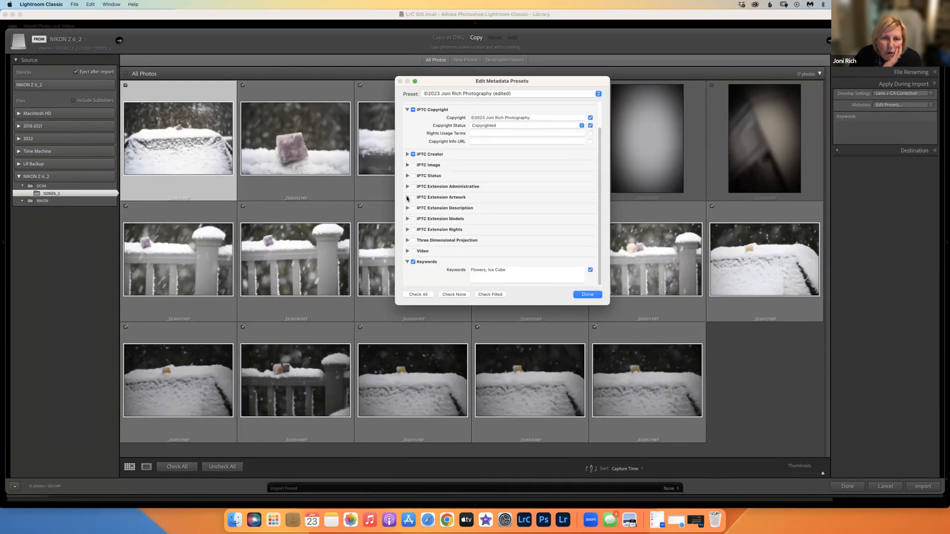
left_click(407, 197)
left_click(407, 198)
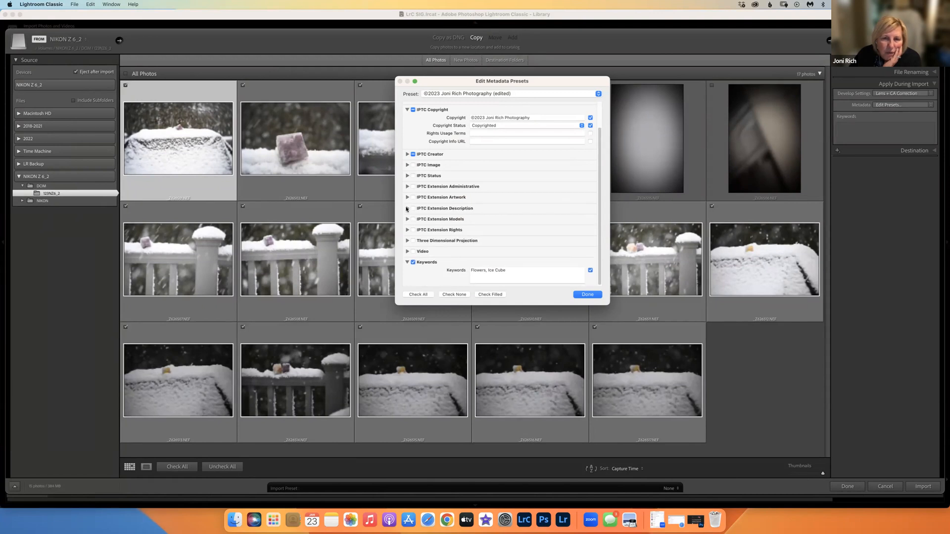
left_click(406, 209)
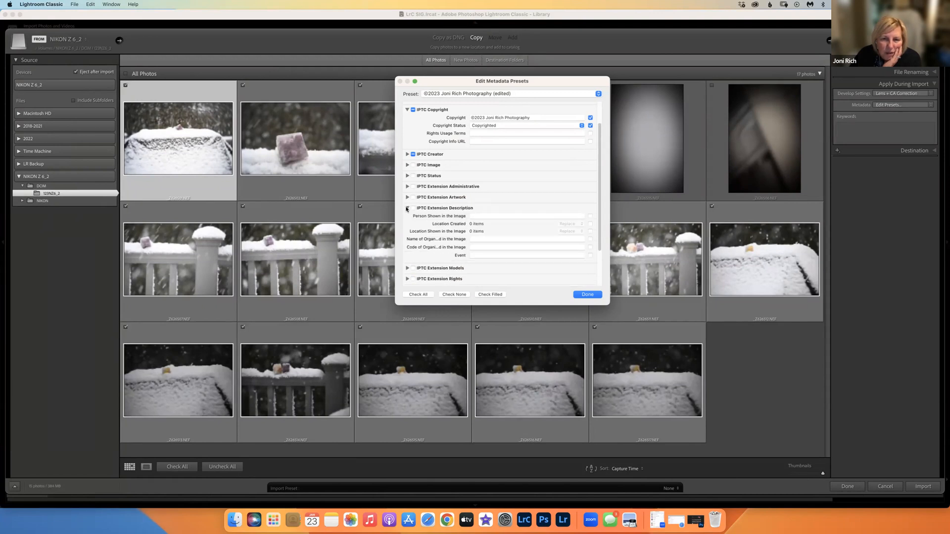
left_click(407, 208)
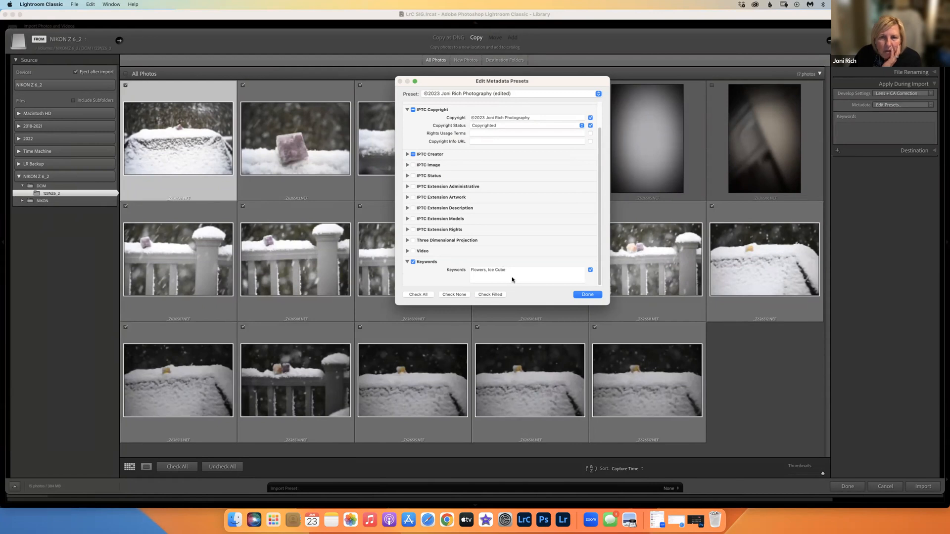
left_click(408, 110)
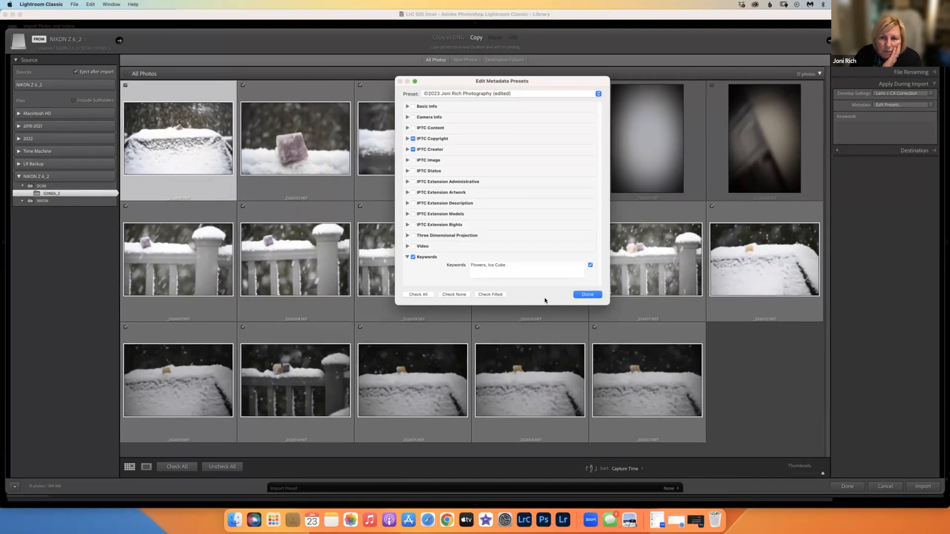
Save the edited ©2023 metadata preset and close the preset editor
left_click(586, 294)
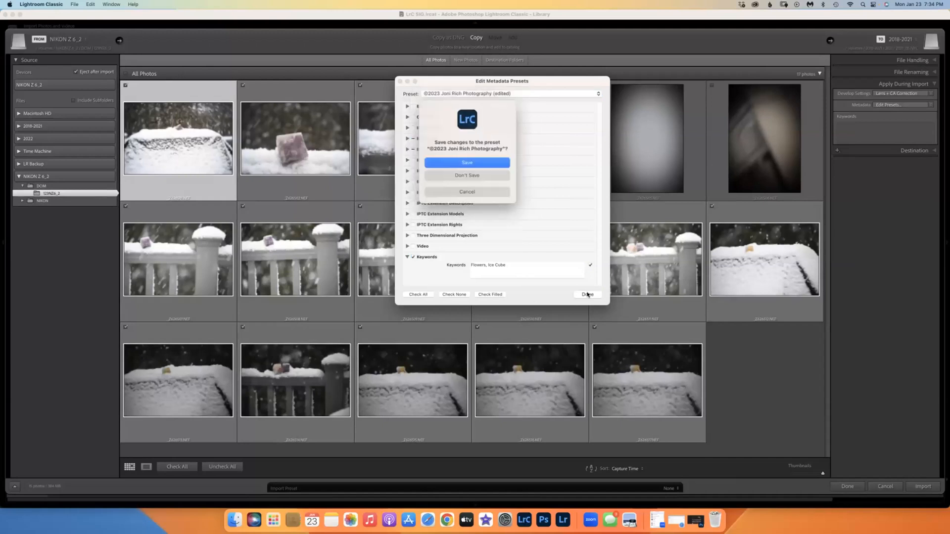
left_click(471, 163)
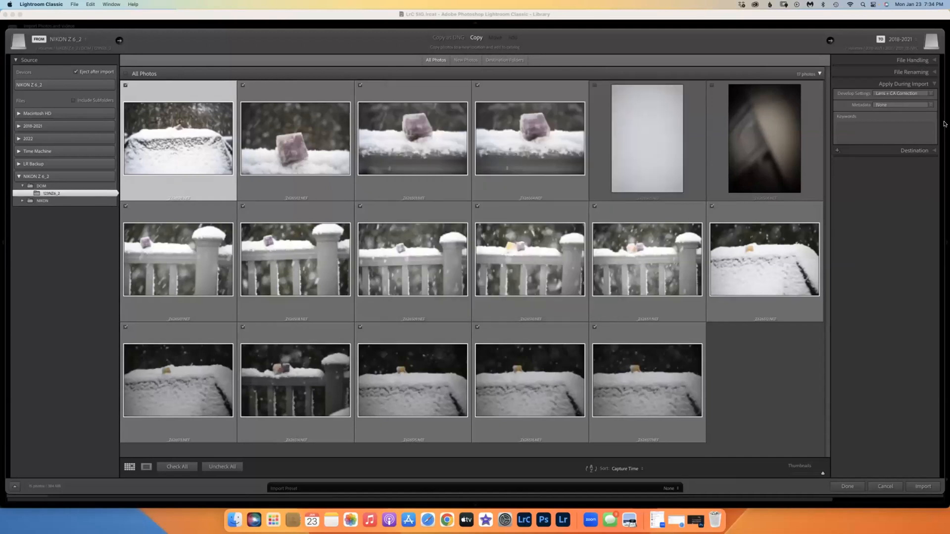
left_click(880, 129)
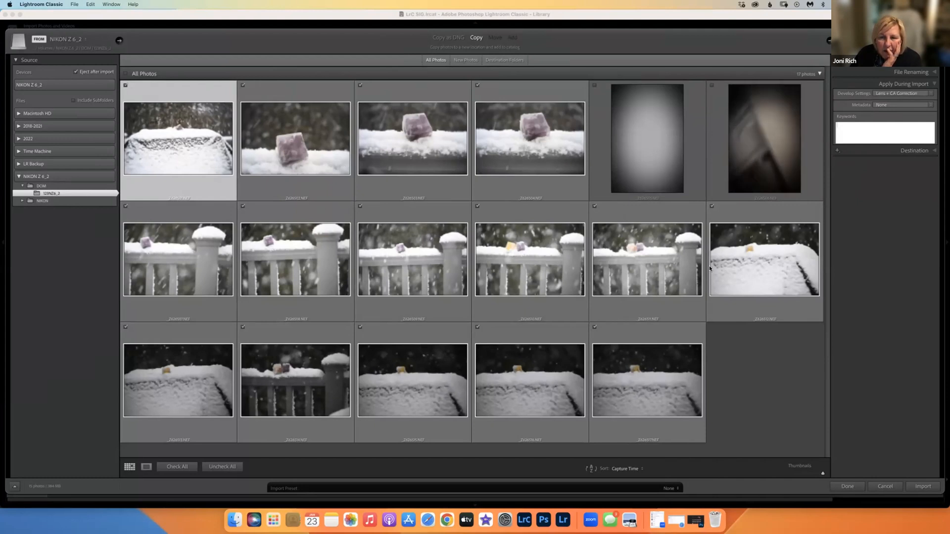
Select the ©2023 copyright preset as the import's Metadata setting
left_click(911, 105)
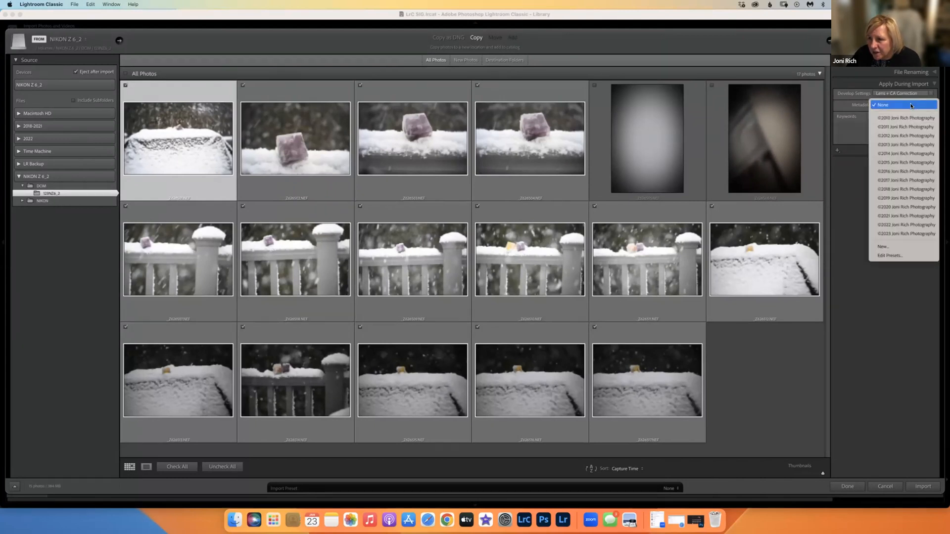
key("Return")
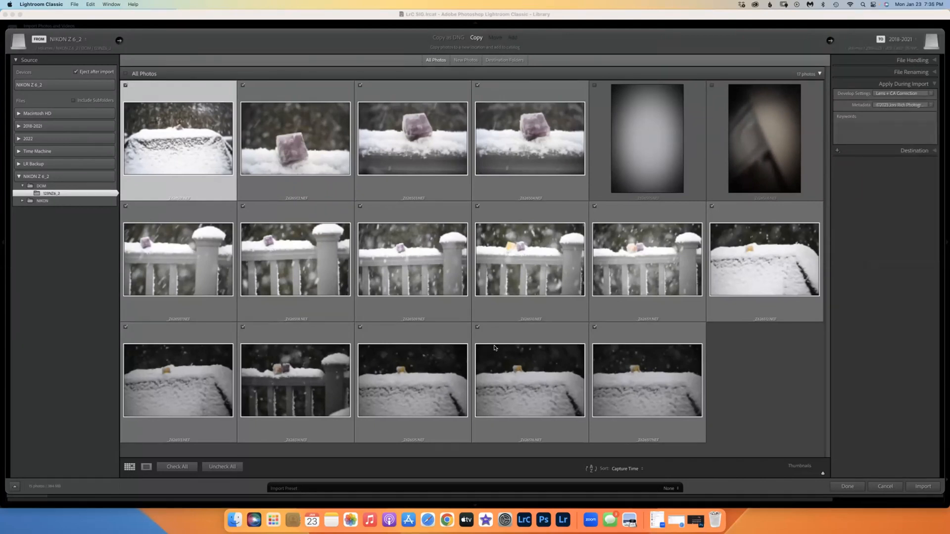
left_click(905, 103)
Delete the Flowers, Ice Cube keywords from the ©2023 preset and save the change
left_click(884, 128)
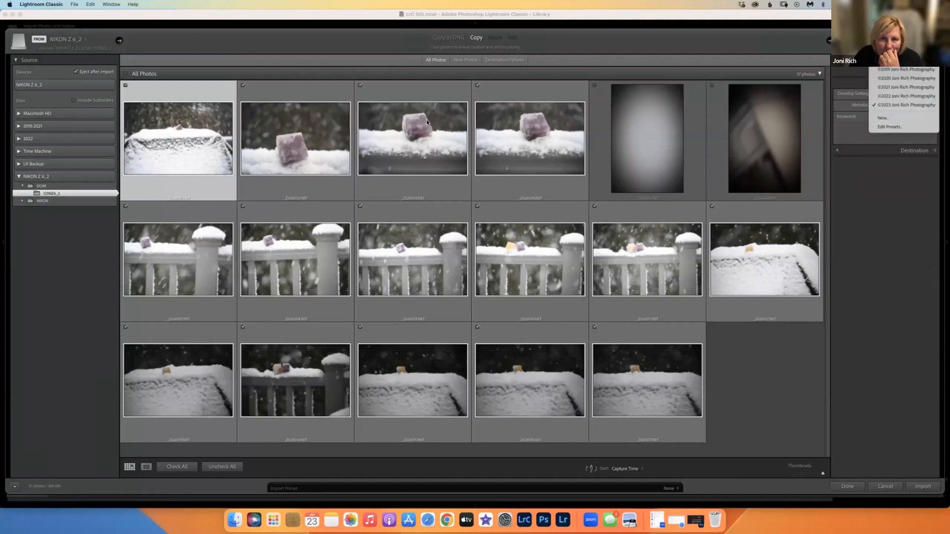
left_click(431, 94)
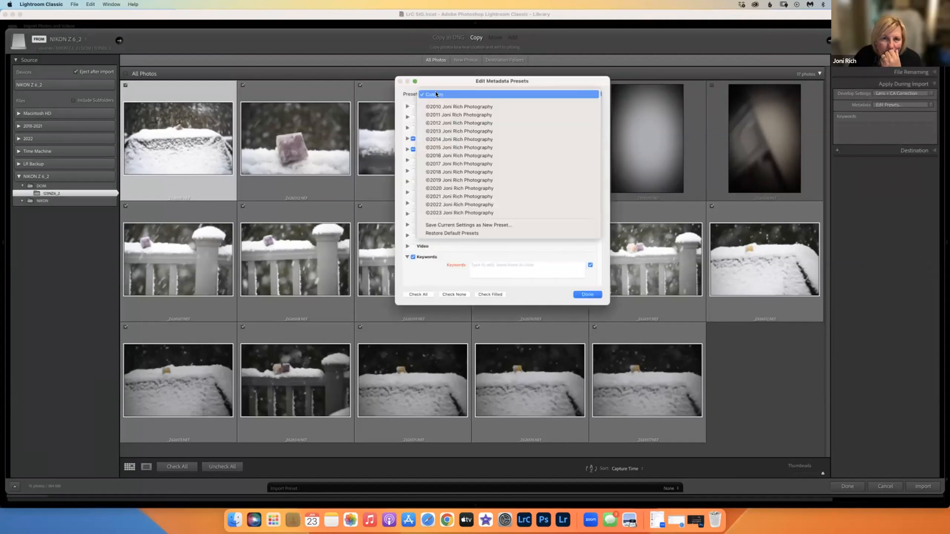
left_click(440, 212)
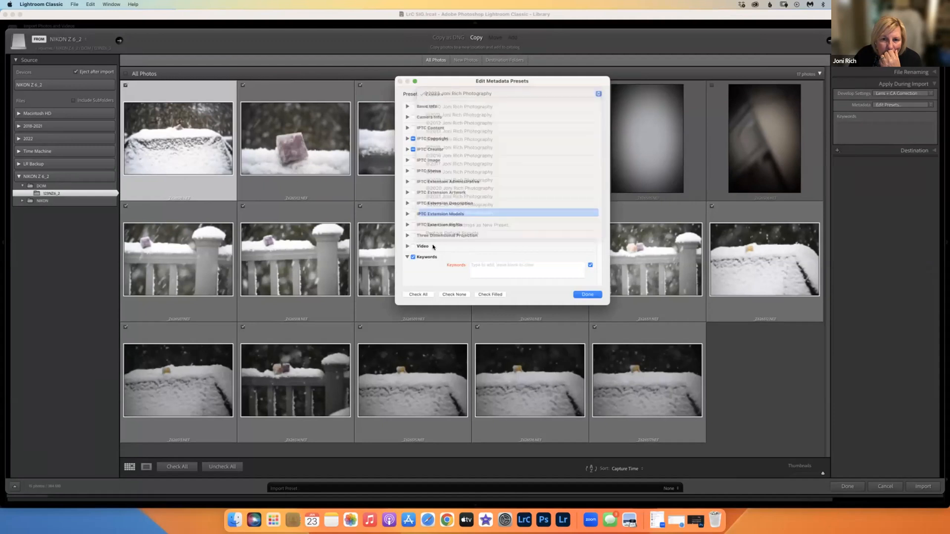
left_click(523, 266)
key("BackSpace")
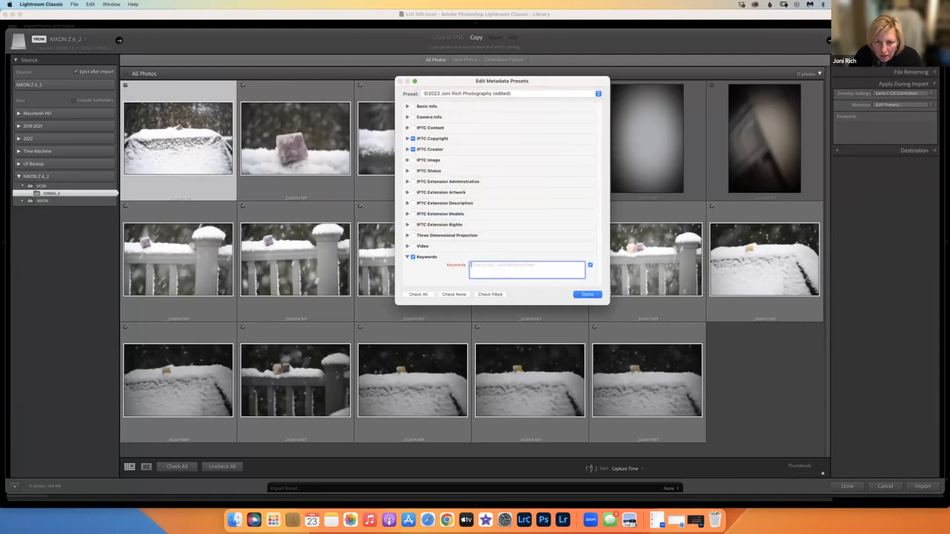
key("Return")
key("Return")
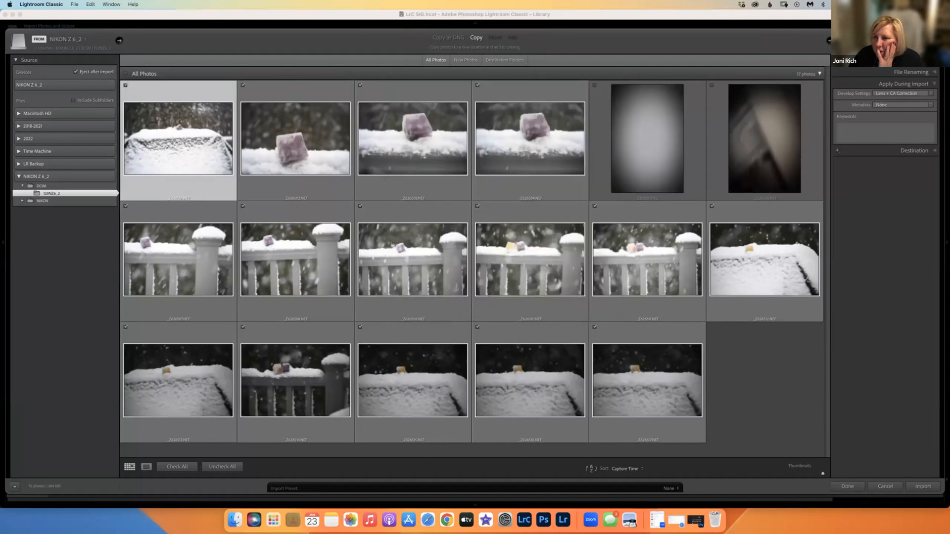
left_click(886, 132)
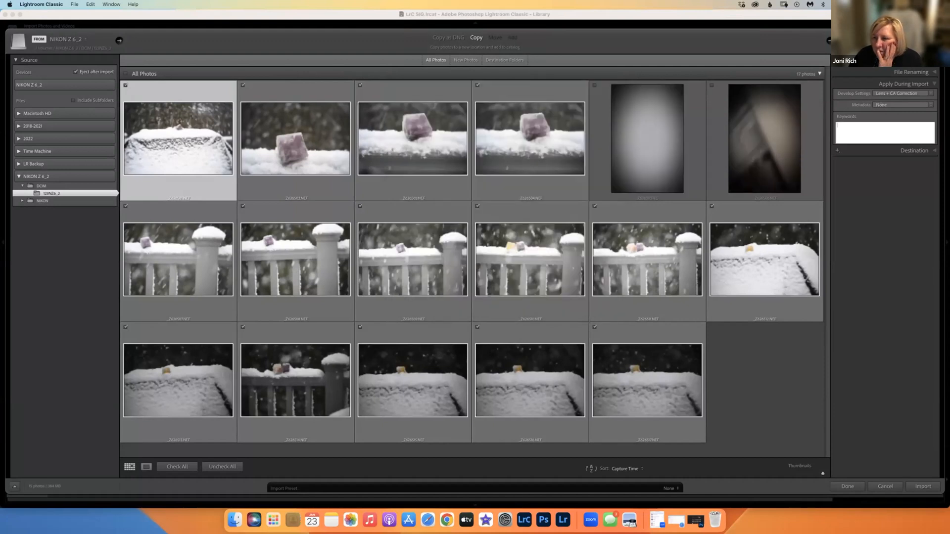
left_click(884, 103)
Reapply the ©2023 preset and type the import keywords Flowers, Ice Cubes
left_click(885, 234)
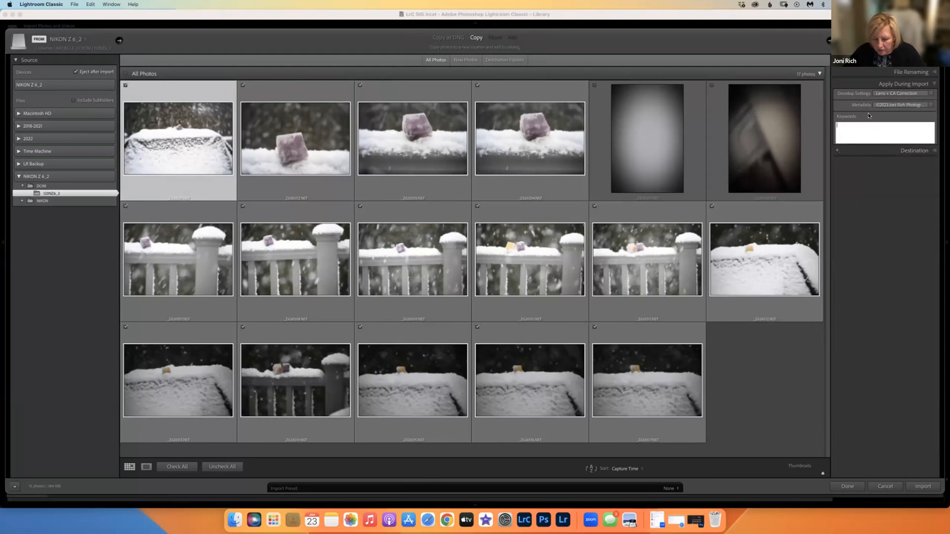
type("Flu")
key("BackSpace")
key("BackSpace")
type("low")
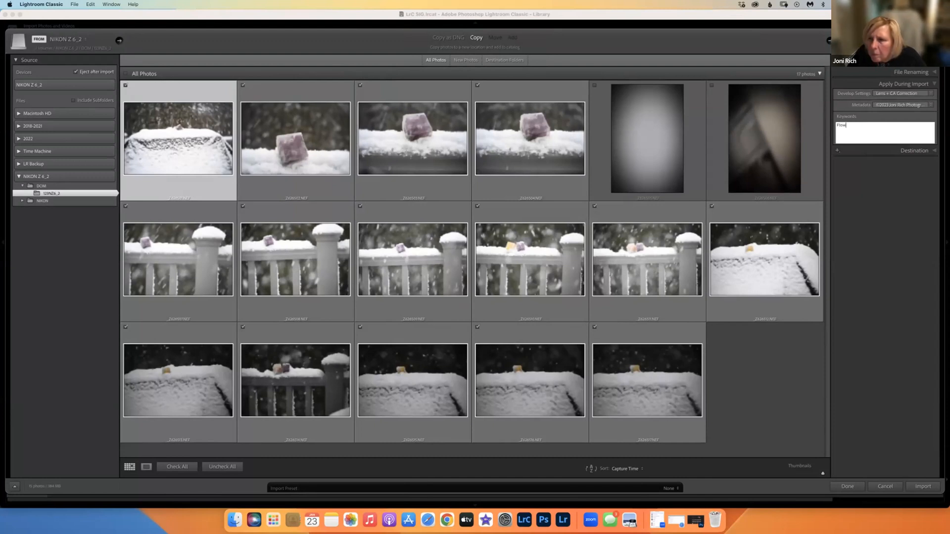
type("ers, Ice")
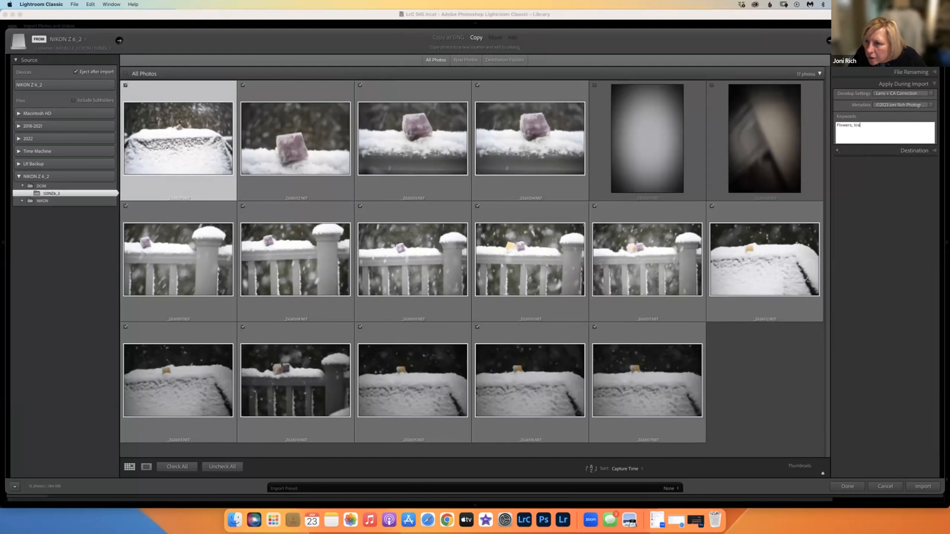
type(" Cubes, Framingham")
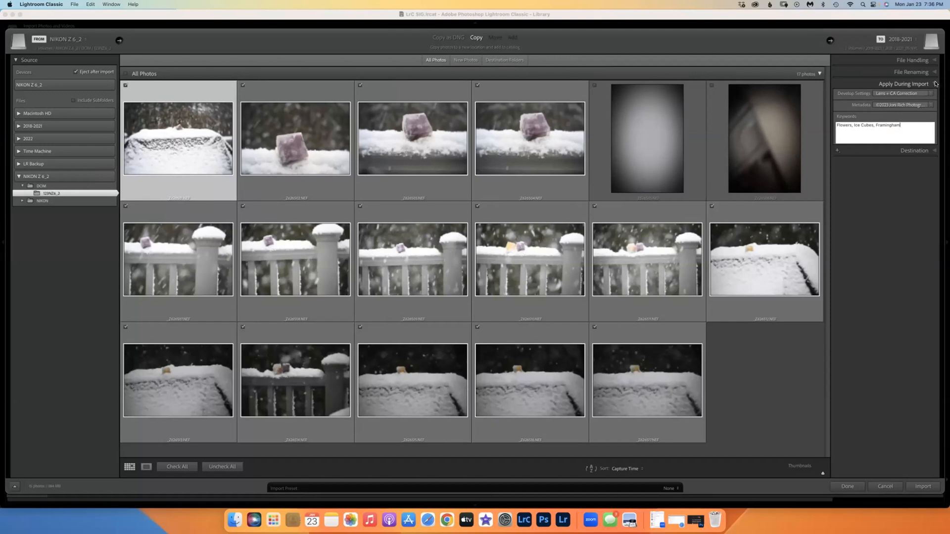
Untick Keywords in the ©2023 metadata preset and save the preset
left_click(901, 106)
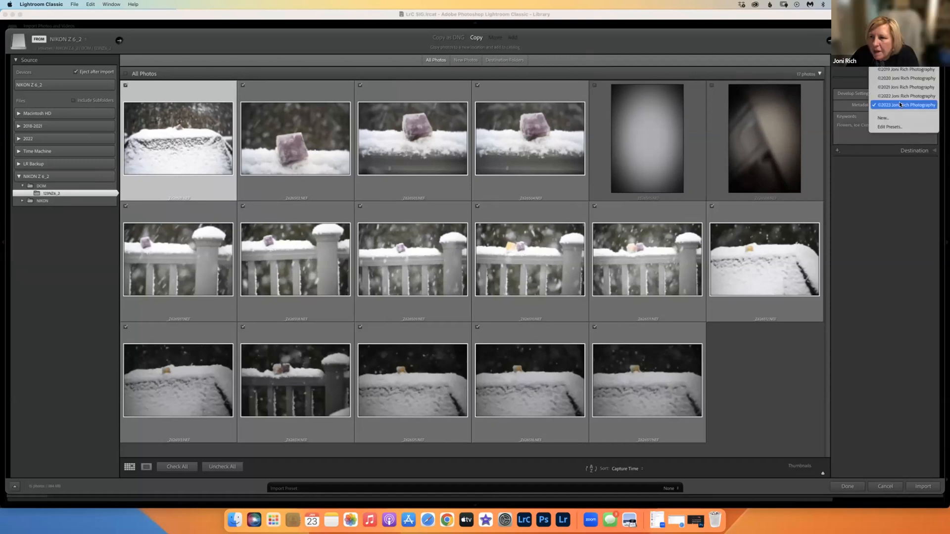
left_click(883, 128)
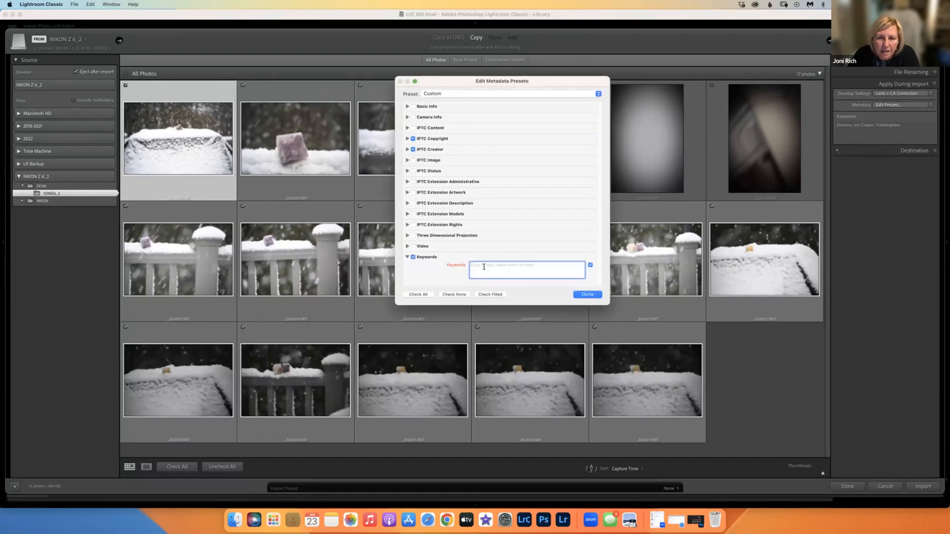
left_click(413, 257)
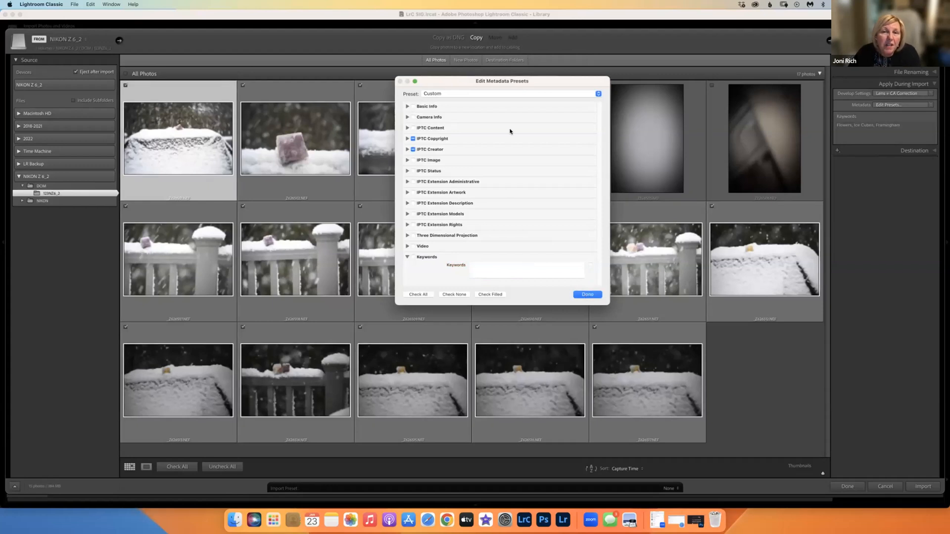
left_click(485, 94)
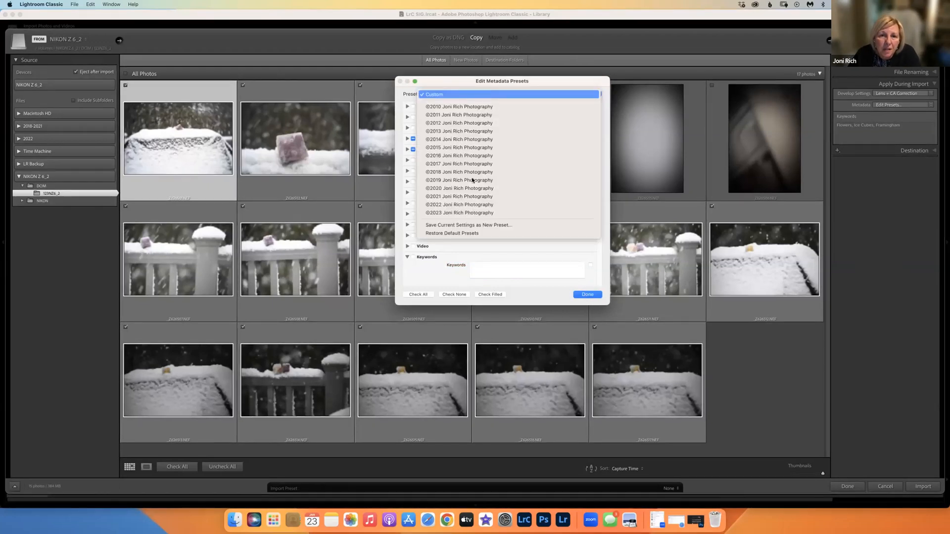
left_click(454, 213)
left_click(414, 257)
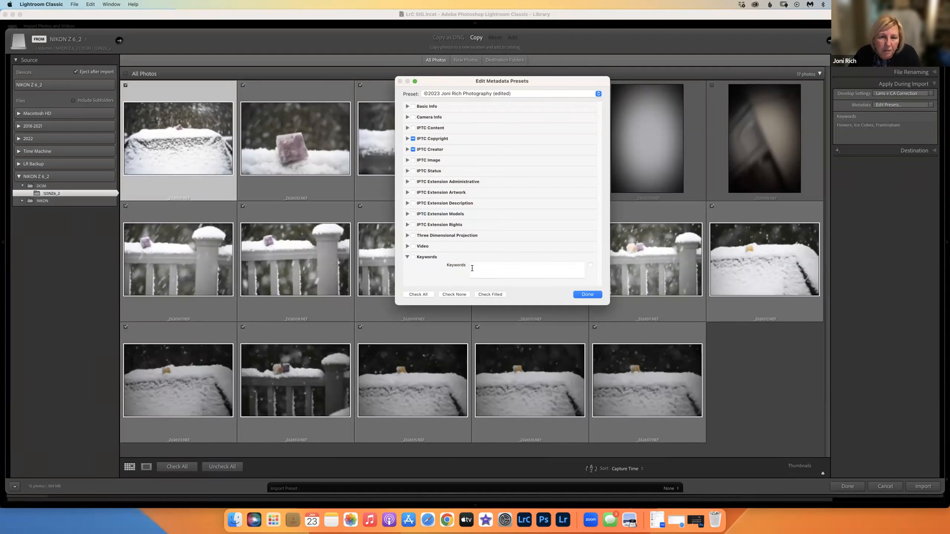
left_click(588, 295)
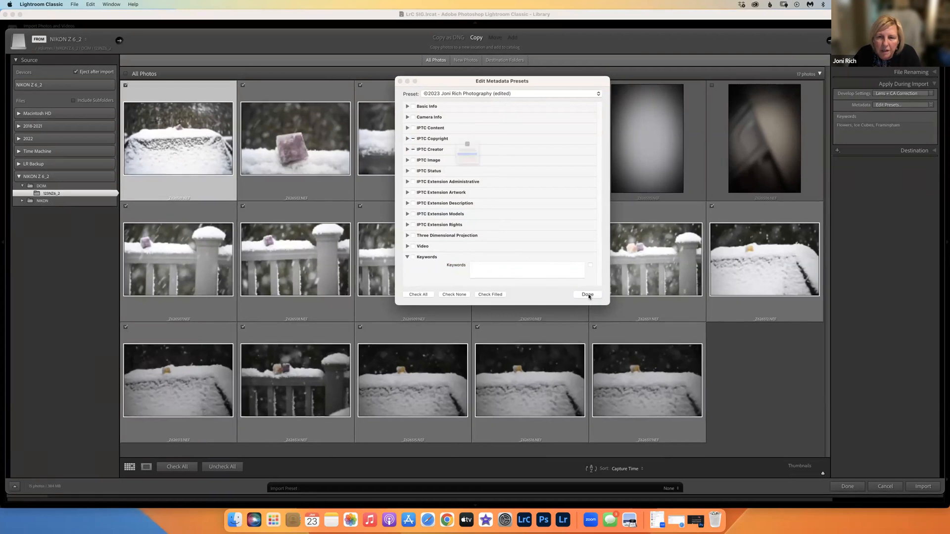
left_click(478, 163)
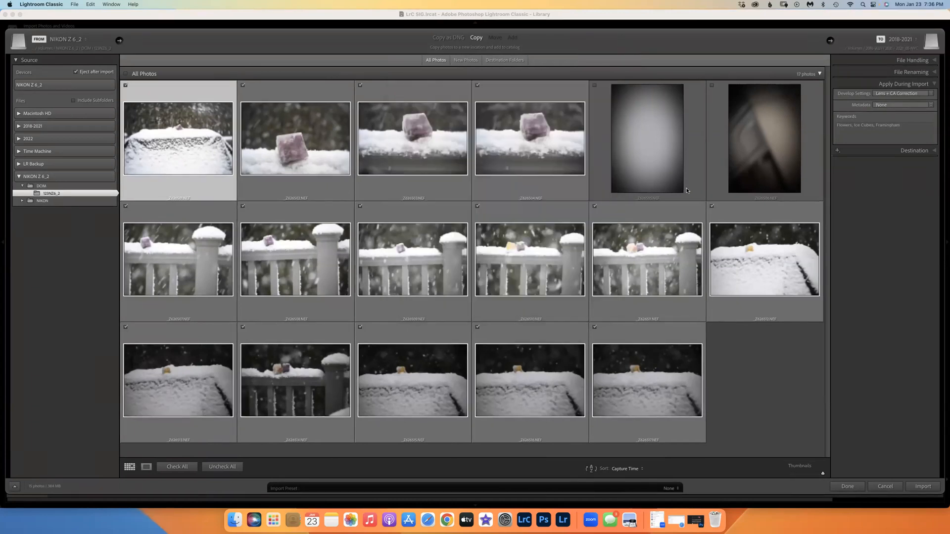
Reapply the ©2023 preset, keeping Flowers, Ice Cubes, Framingham as import keywords
left_click(888, 105)
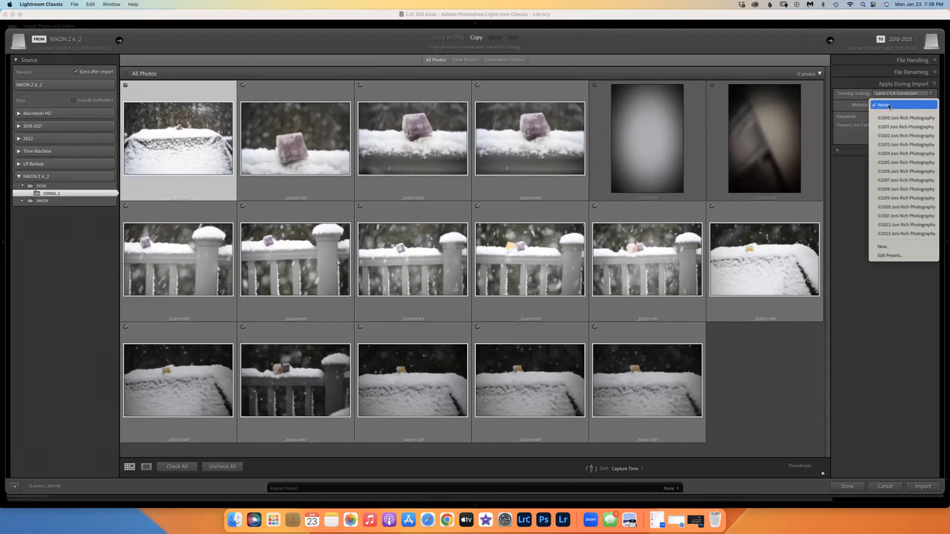
left_click(889, 233)
left_click(851, 136)
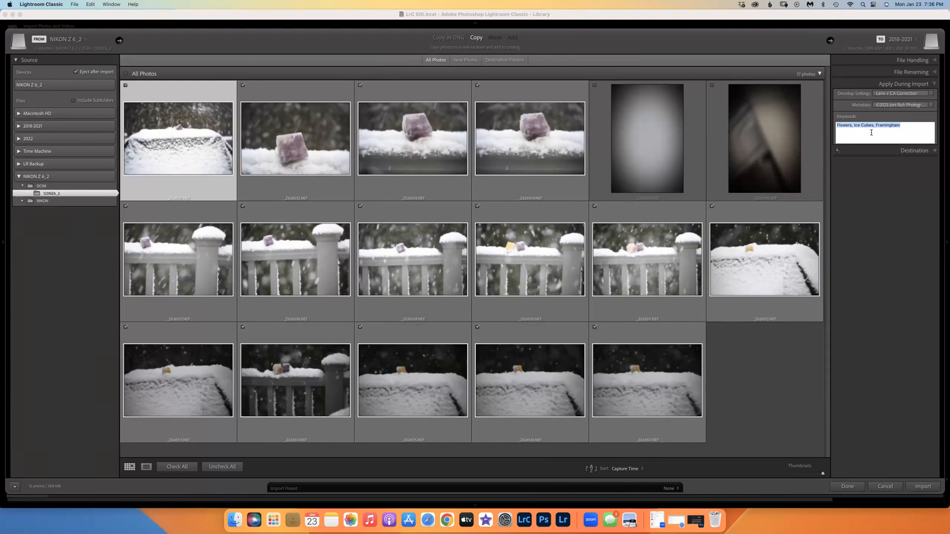
left_click(898, 143)
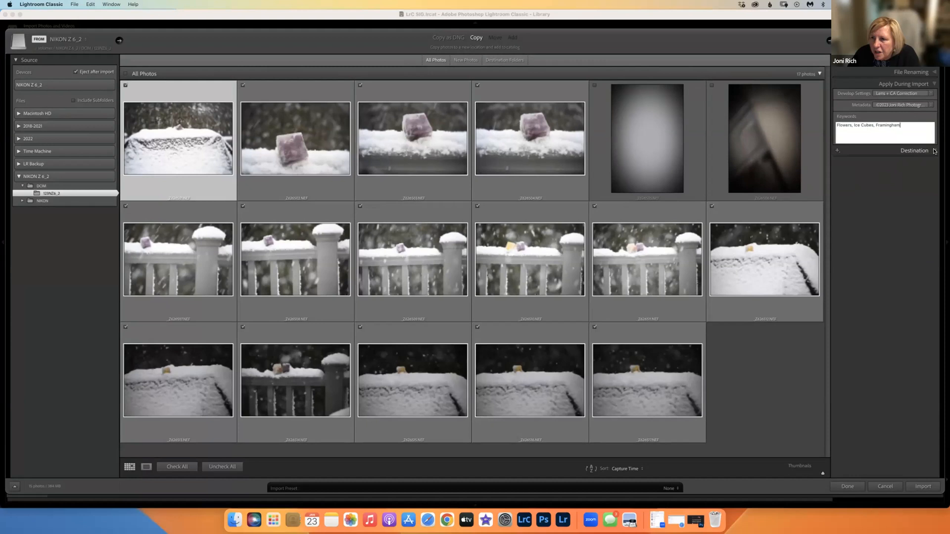
Set the import destination to the 2023 folder on the 2022 drive, organized into one folder
left_click(935, 151)
left_click(927, 141)
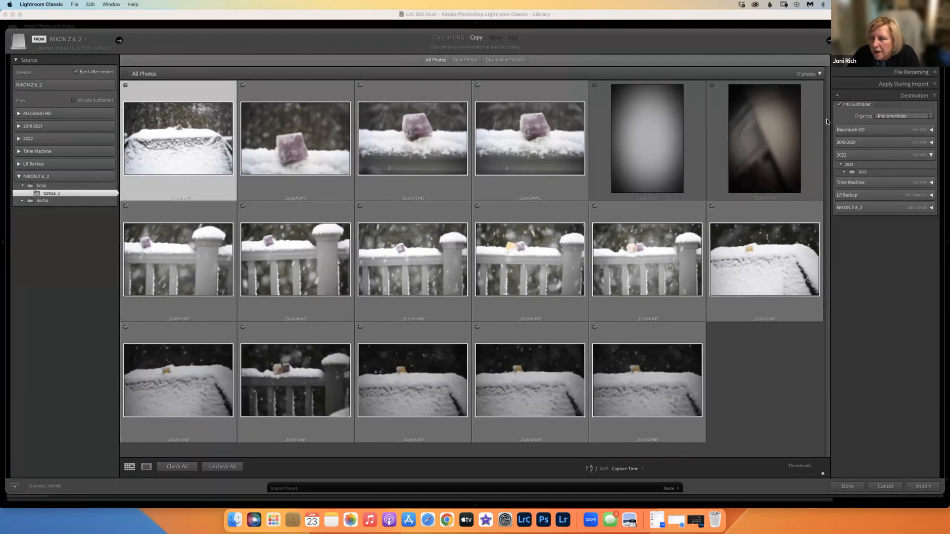
left_click(849, 155)
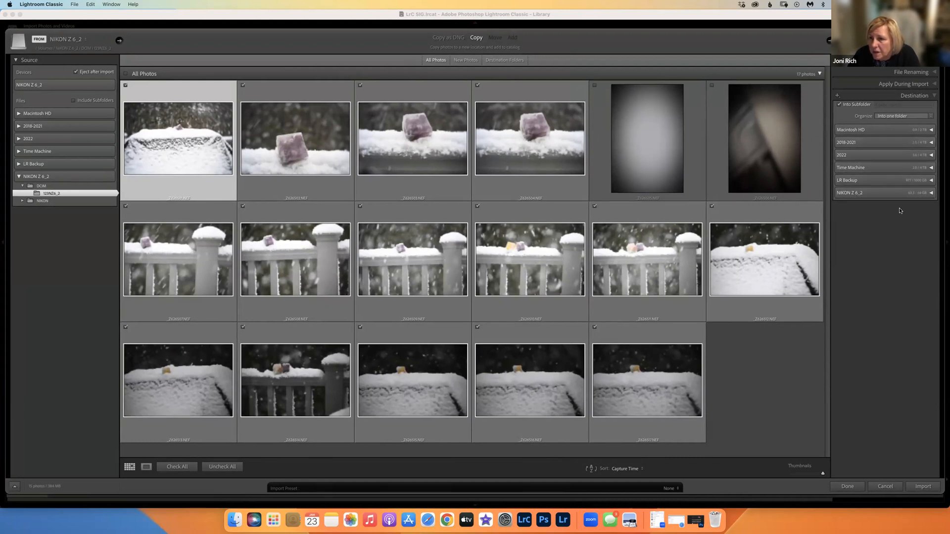
left_click(932, 156)
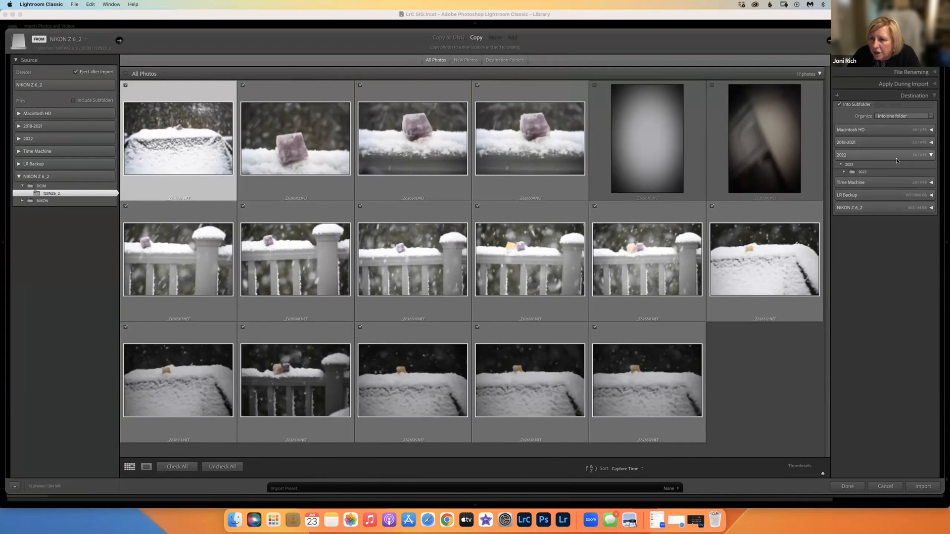
left_click(849, 166)
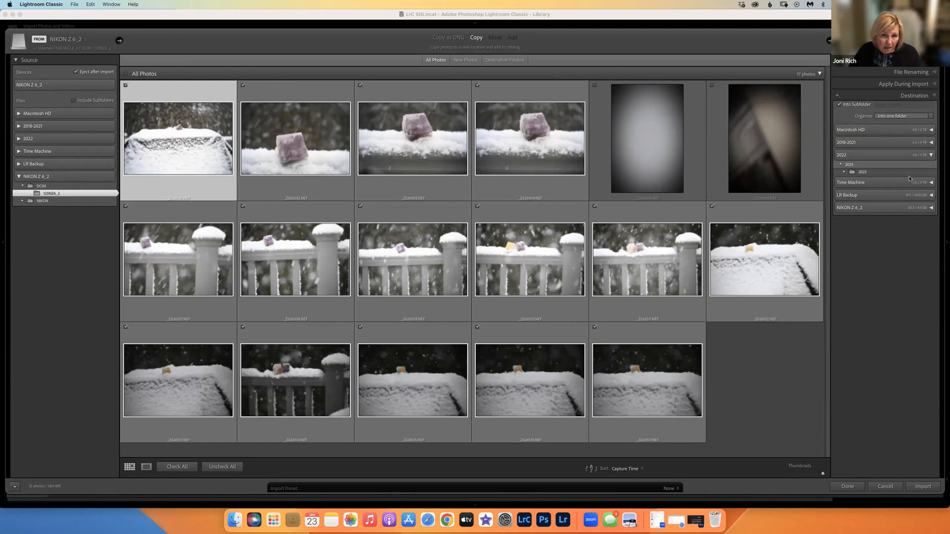
left_click(892, 175)
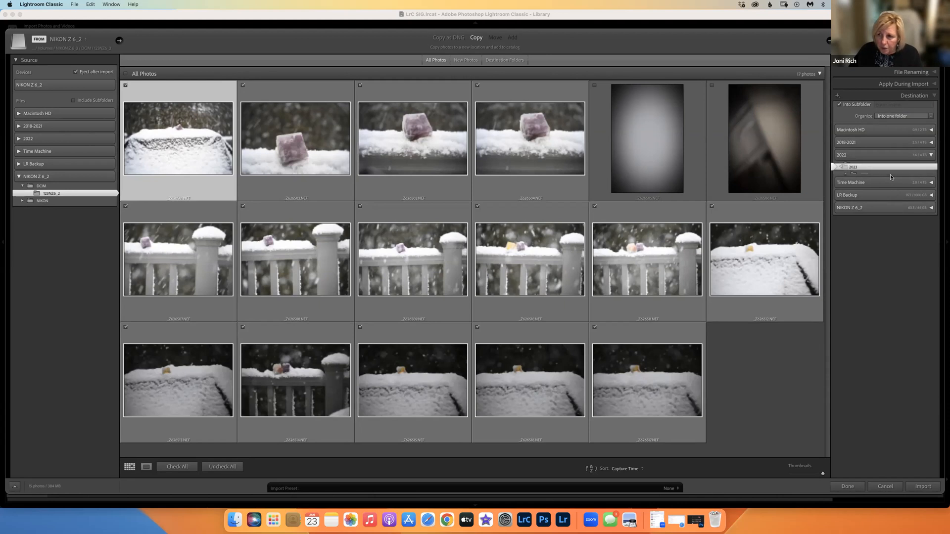
left_click(930, 116)
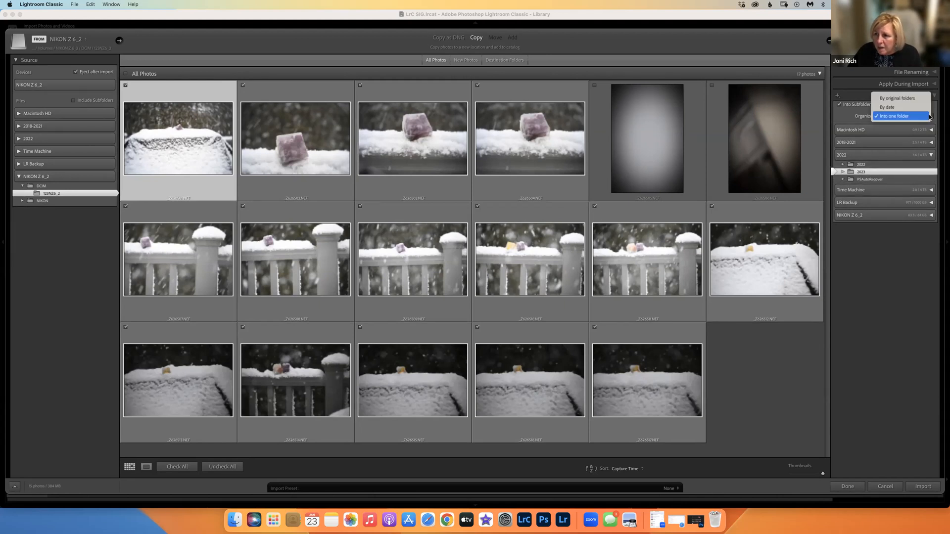
left_click(877, 116)
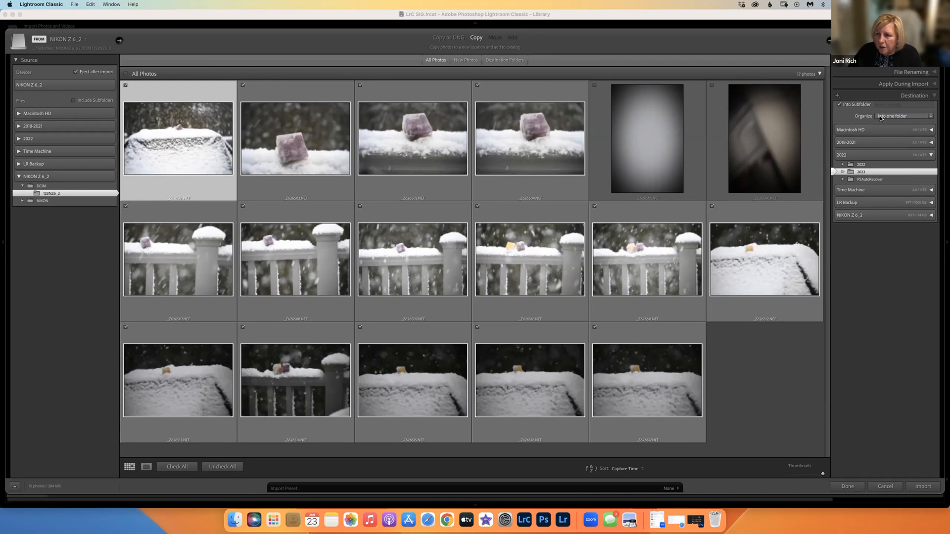
right_click(866, 172)
left_click(883, 174)
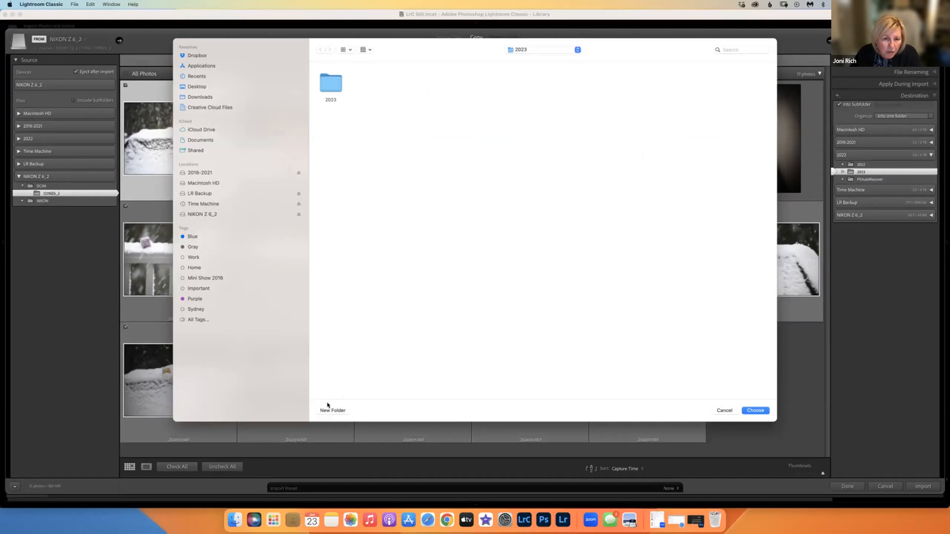
left_click(329, 410)
left_click(334, 410)
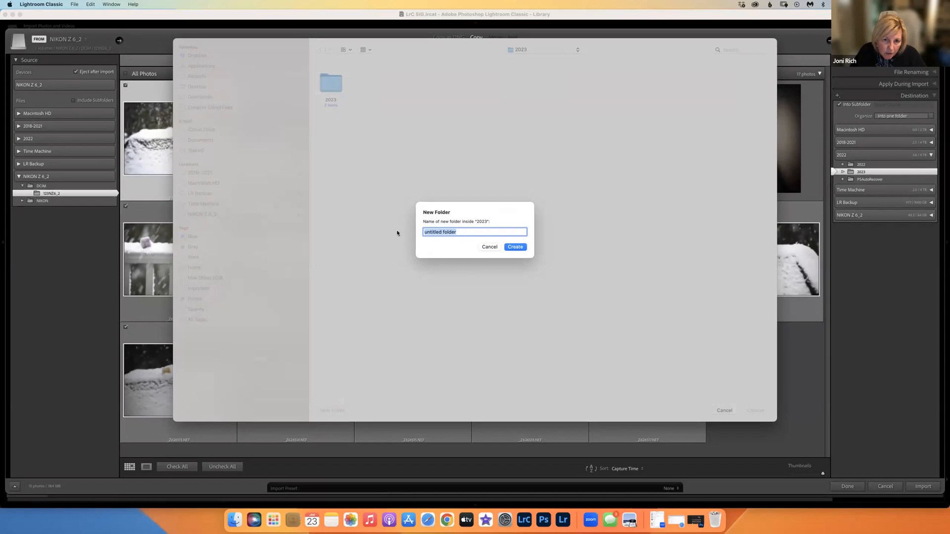
type("202")
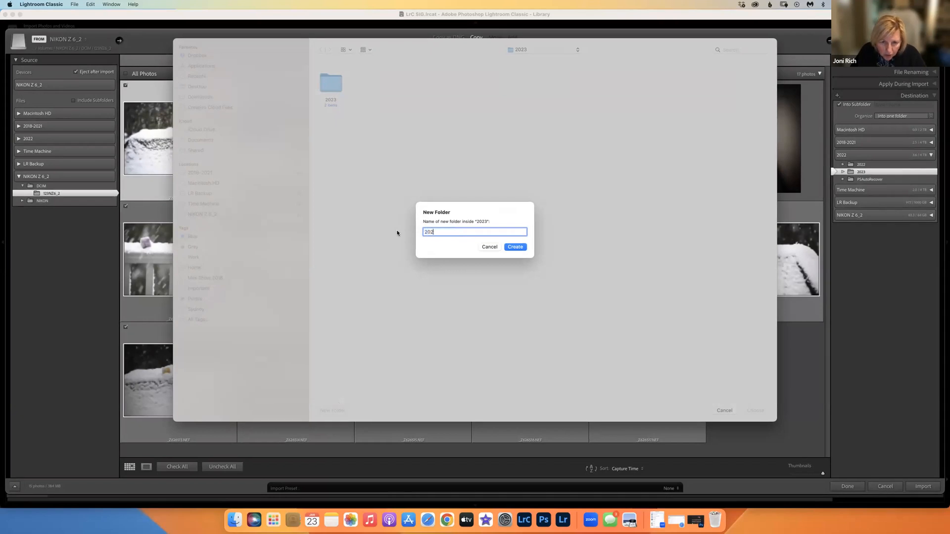
type("3_")
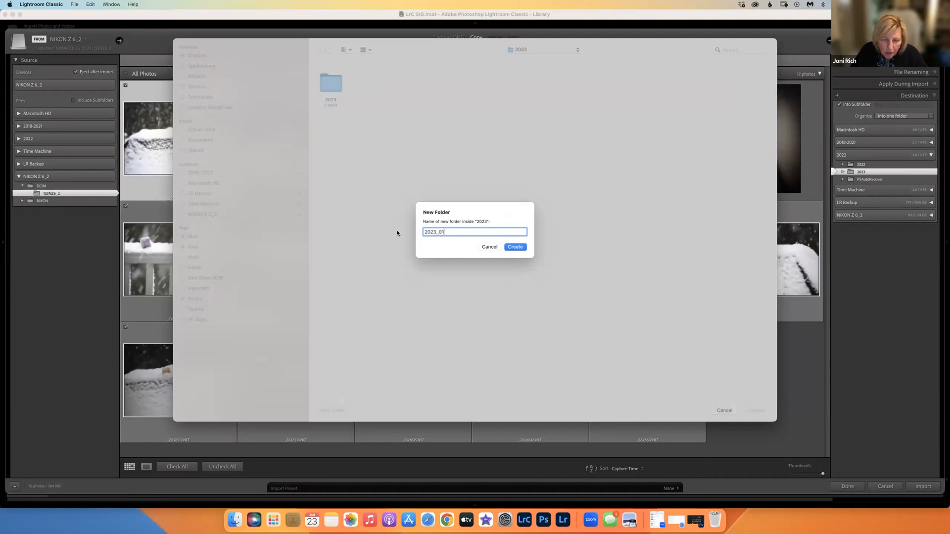
type("01")
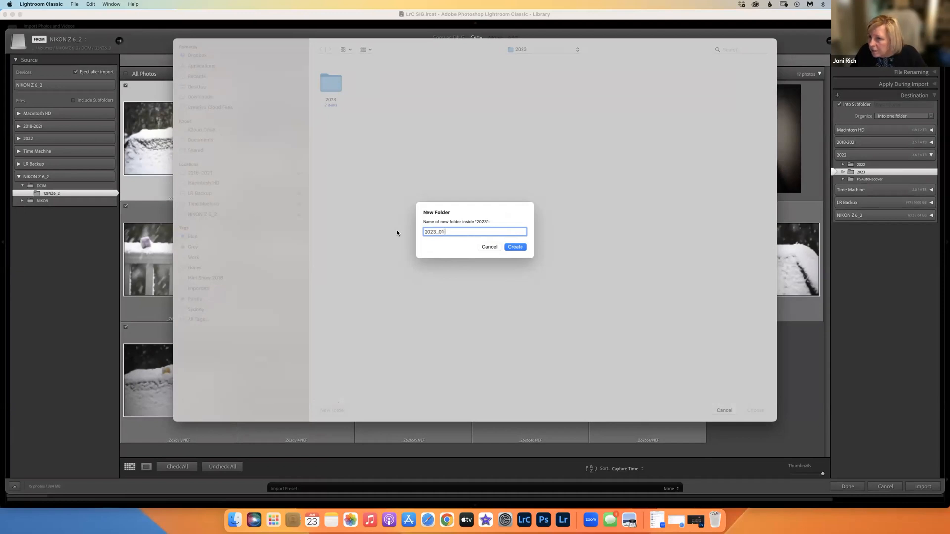
type(" Fre")
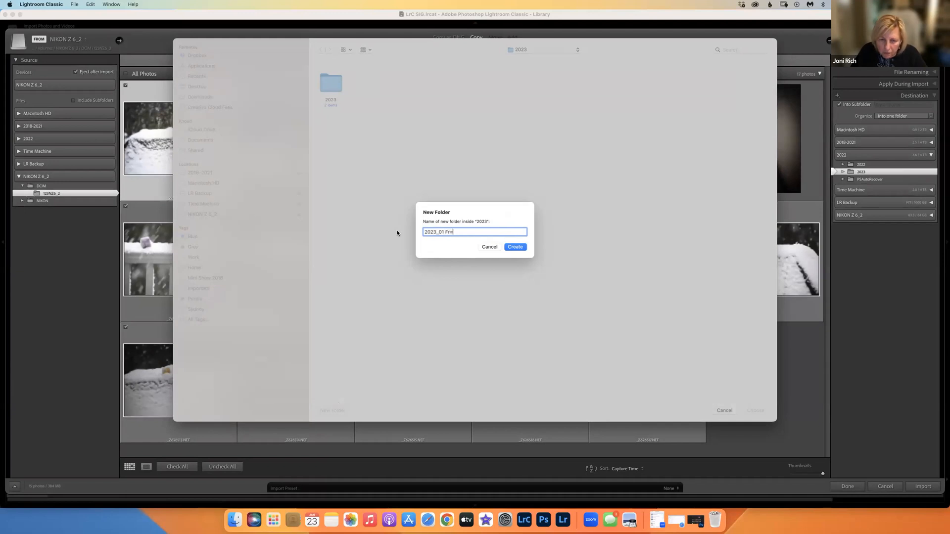
key("BackSpace")
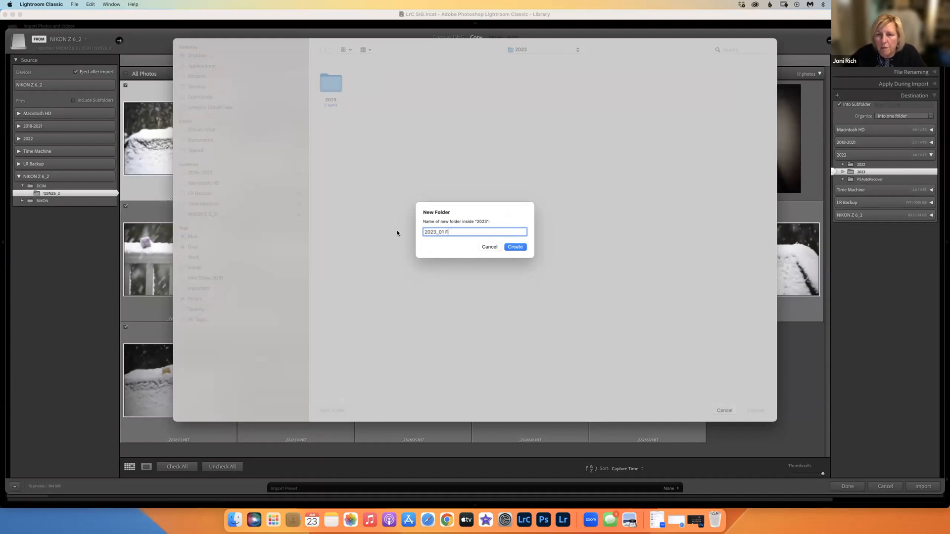
left_click(491, 247)
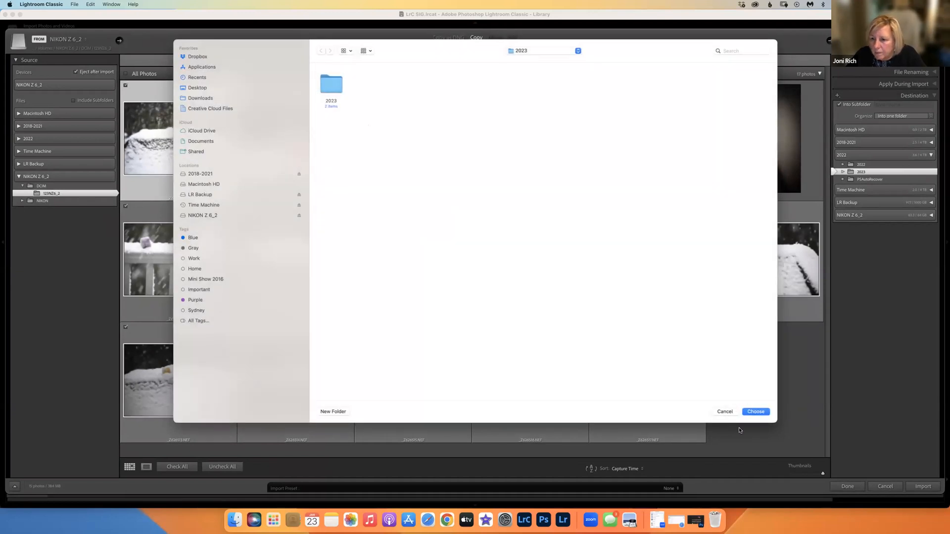
left_click(725, 412)
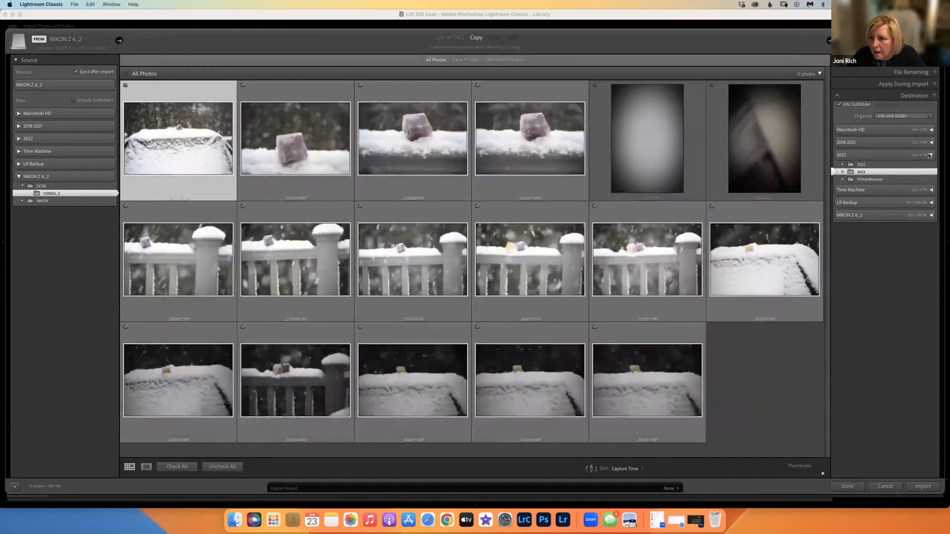
Check the Flower Ice Cubes custom rename text, then return to the Destination settings
left_click(916, 72)
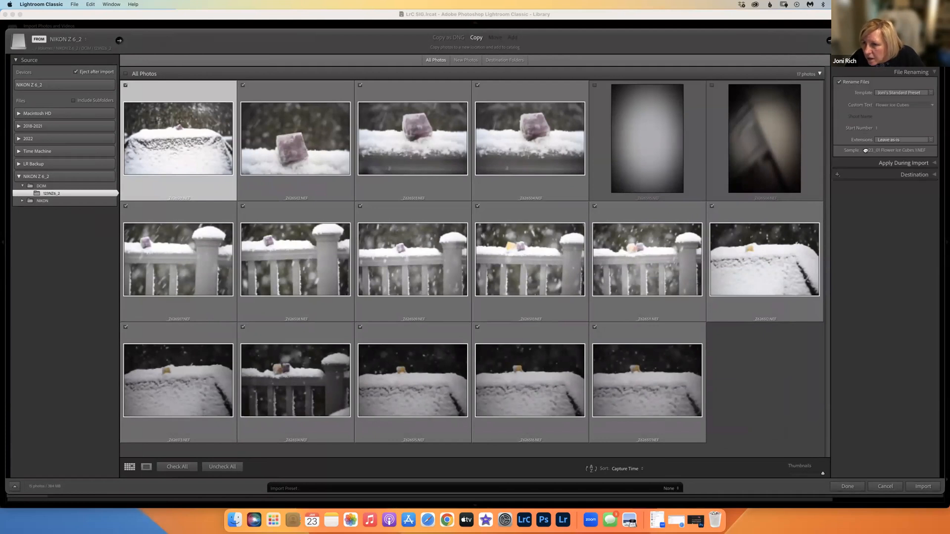
left_click(911, 106)
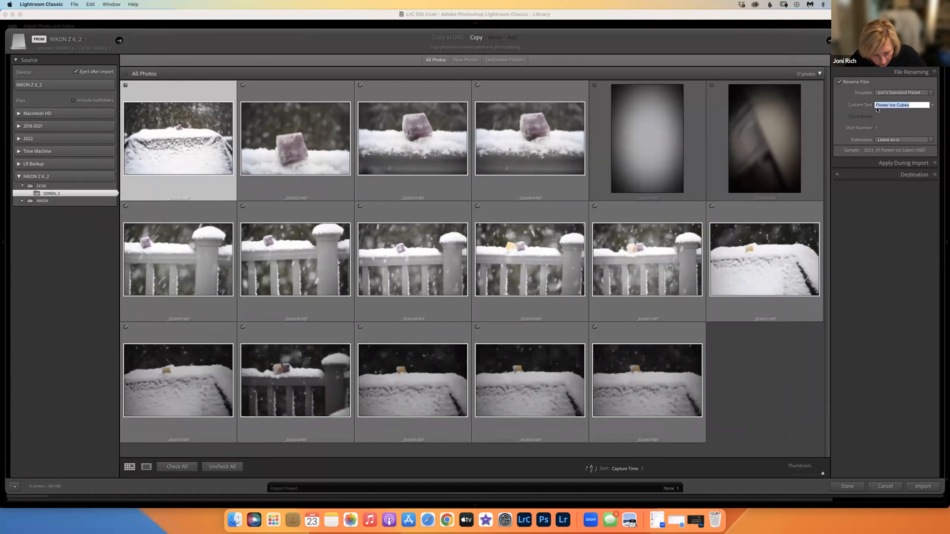
left_click(924, 175)
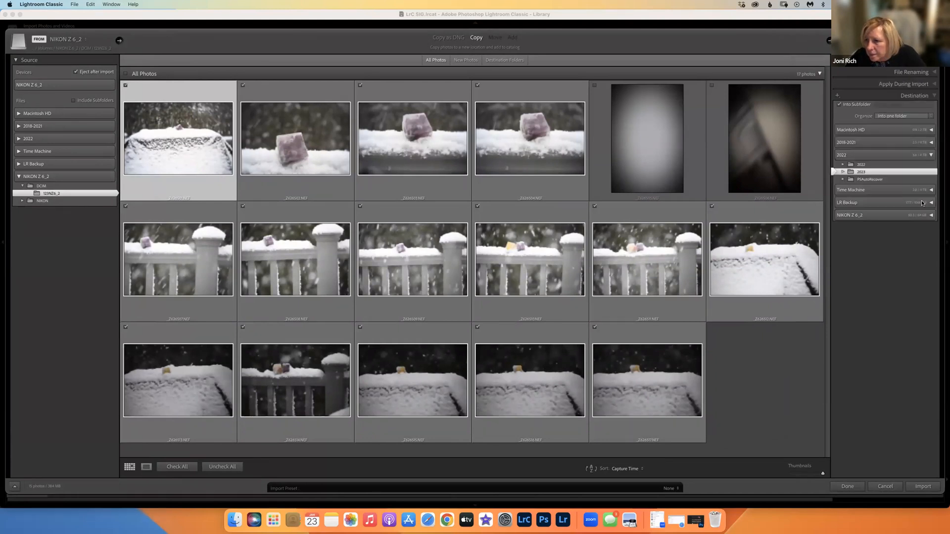
Create a 2023_01 Flower Ice Cubes folder inside 2023 and choose it as the destination
right_click(873, 172)
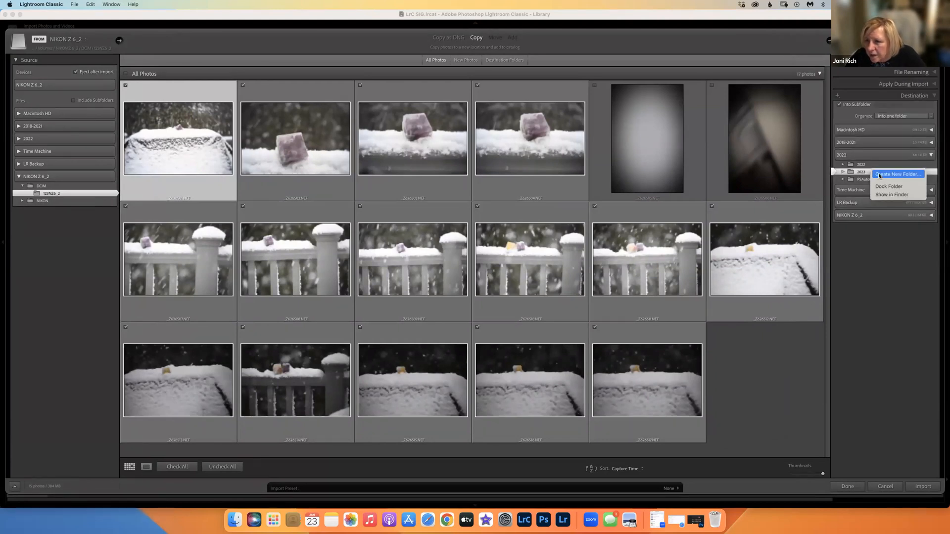
left_click(880, 174)
left_click(331, 411)
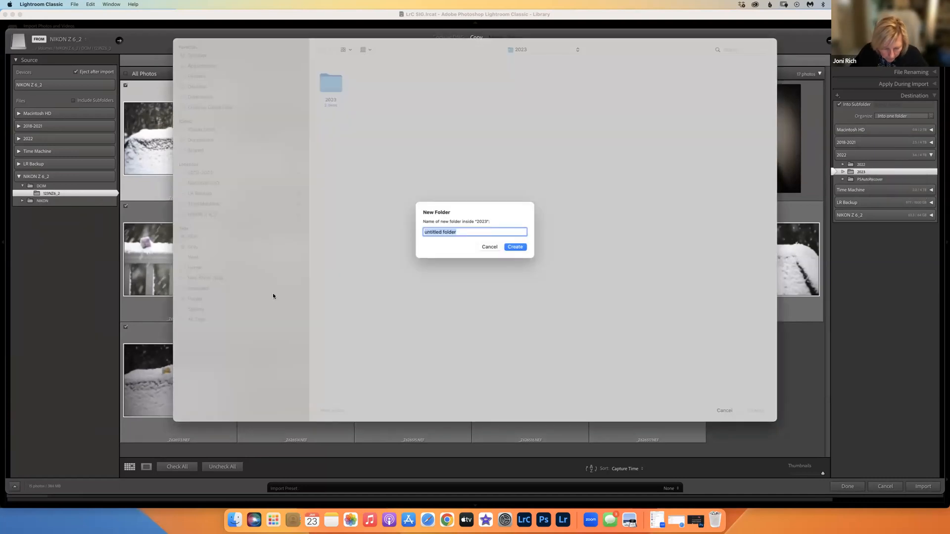
type("2023")
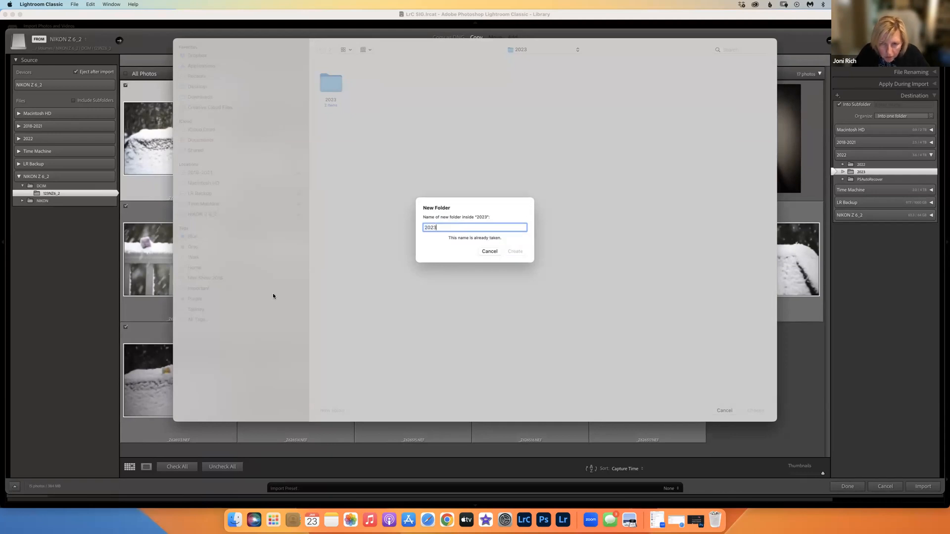
type("_01")
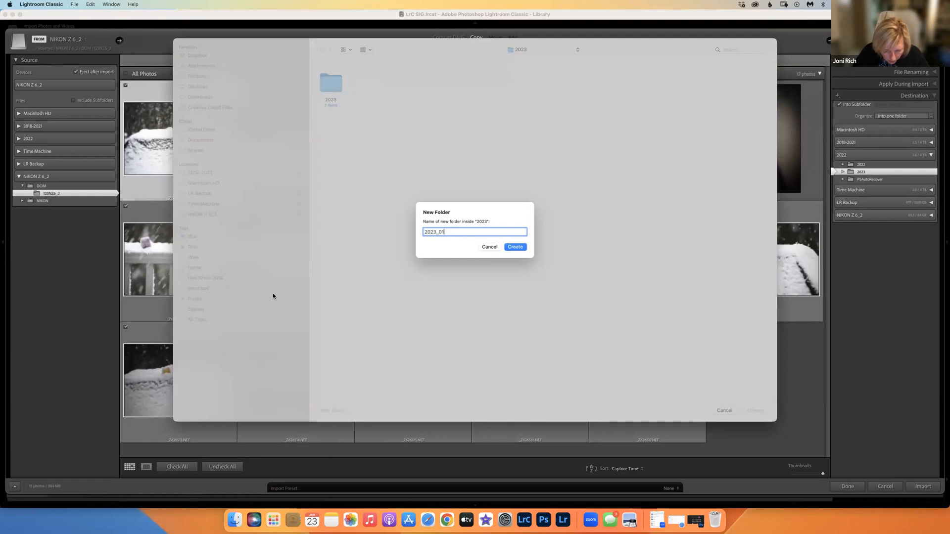
type(" Flower Ice Cubes")
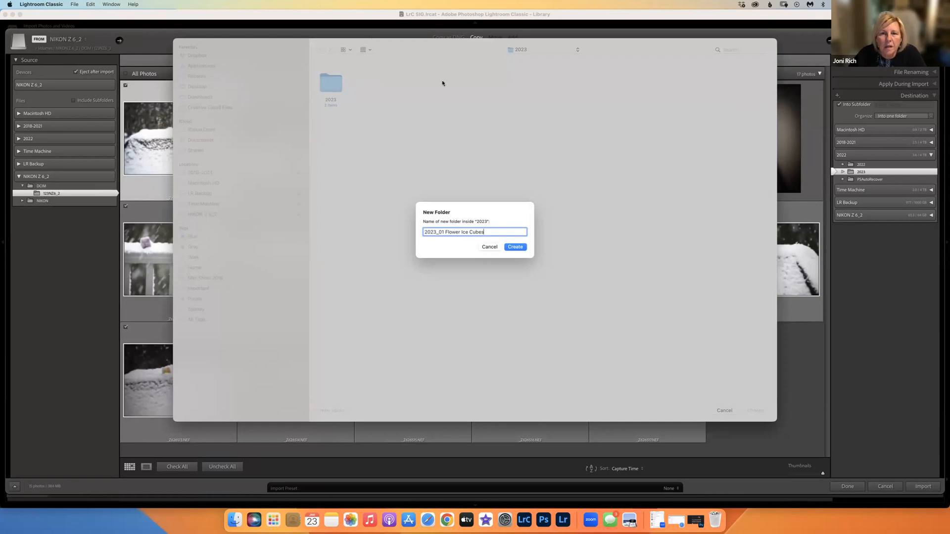
left_click(514, 247)
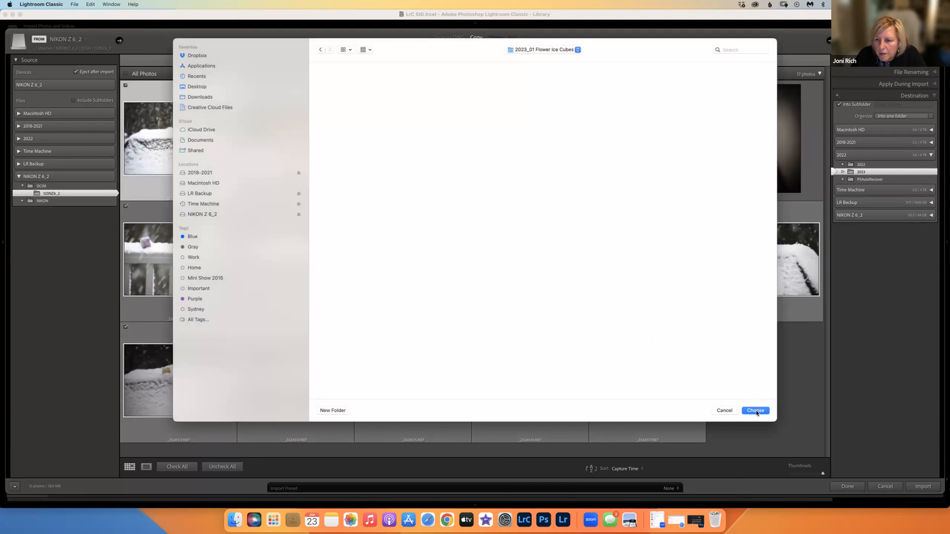
left_click(756, 411)
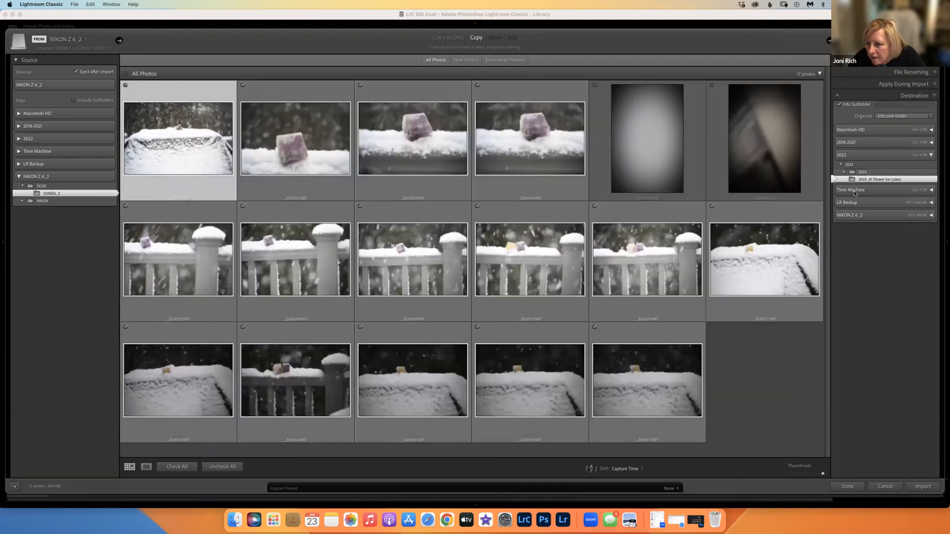
Import the 15 ice-cube photos and show the 2023_01 Flower Ice Cubes folder in the Library
left_click(922, 487)
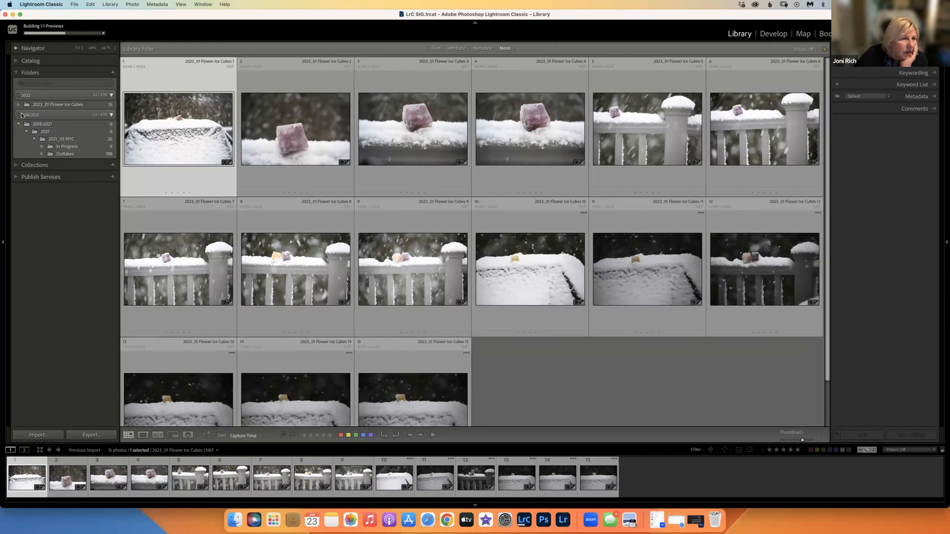
left_click(110, 115)
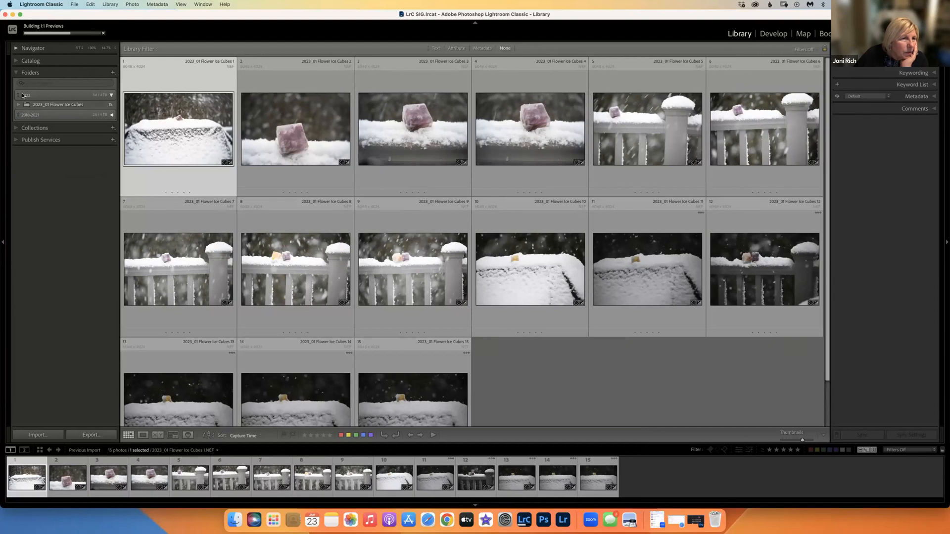
left_click(55, 105)
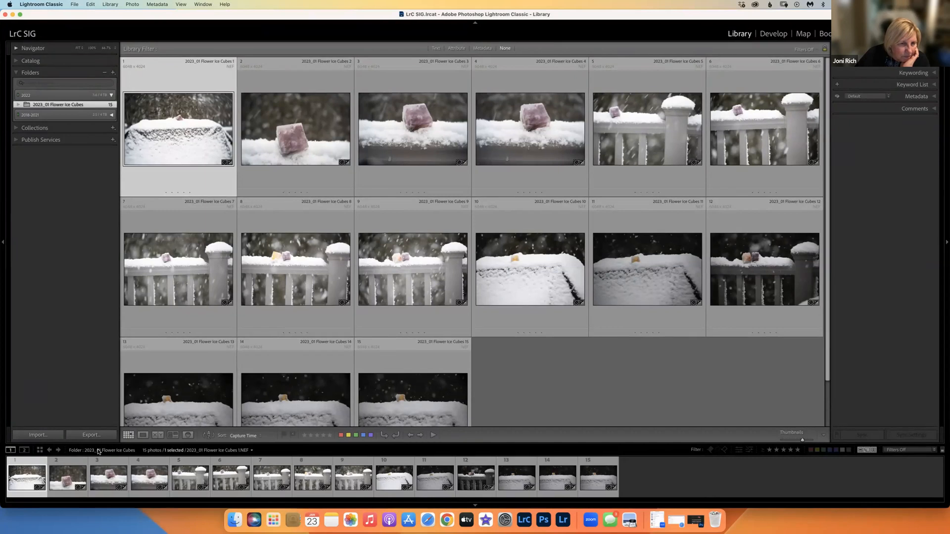
View the first ice-cube photo in Loupe, browse 2021_05 NYC, then reselect 2023_01 Flower Ice Cubes
double_click(32, 473)
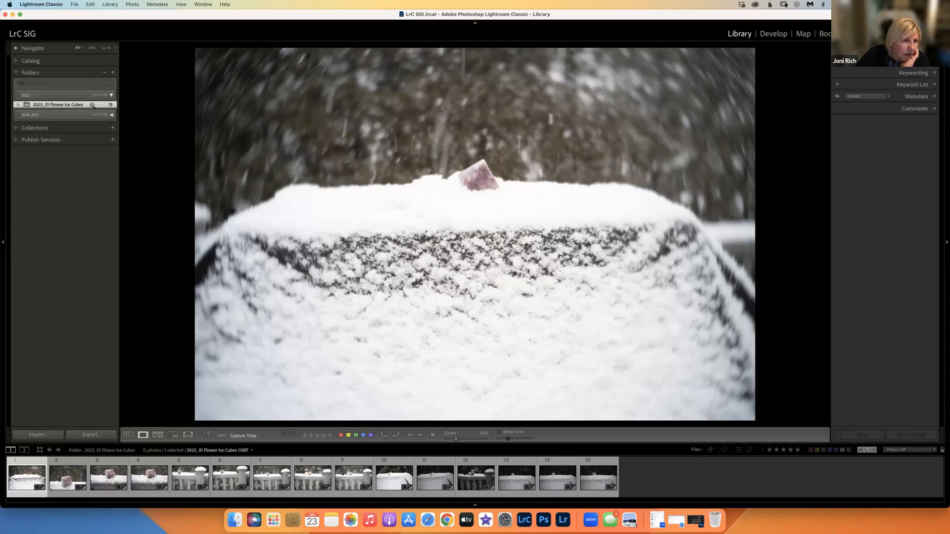
left_click(107, 116)
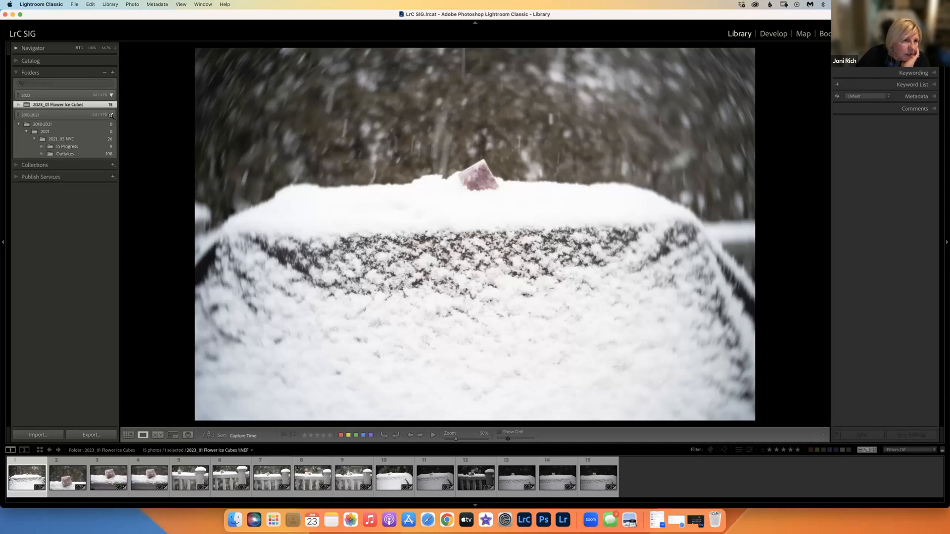
left_click(72, 139)
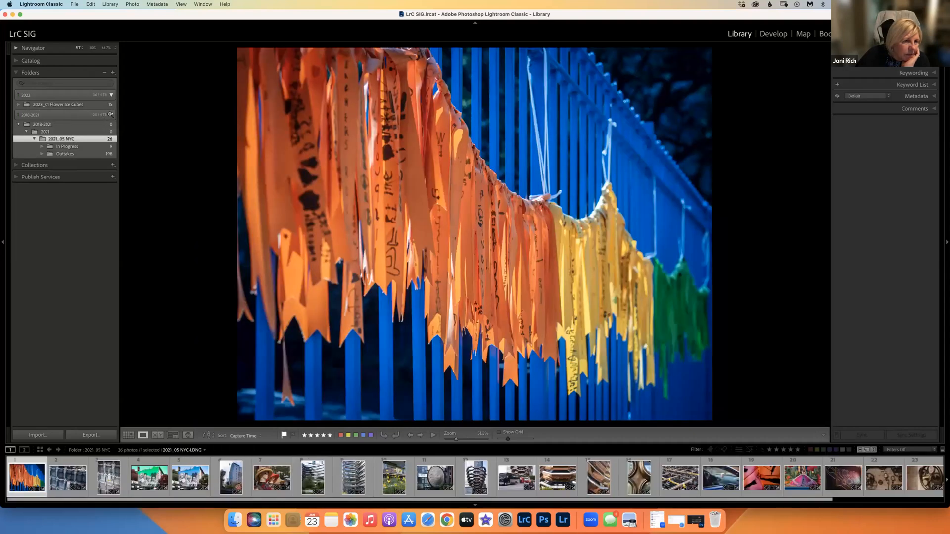
left_click(110, 114)
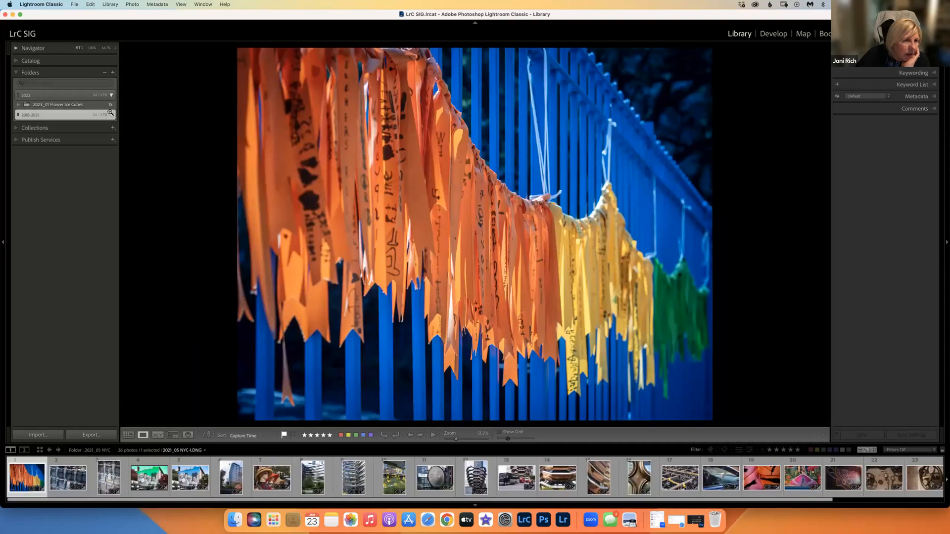
left_click(27, 105)
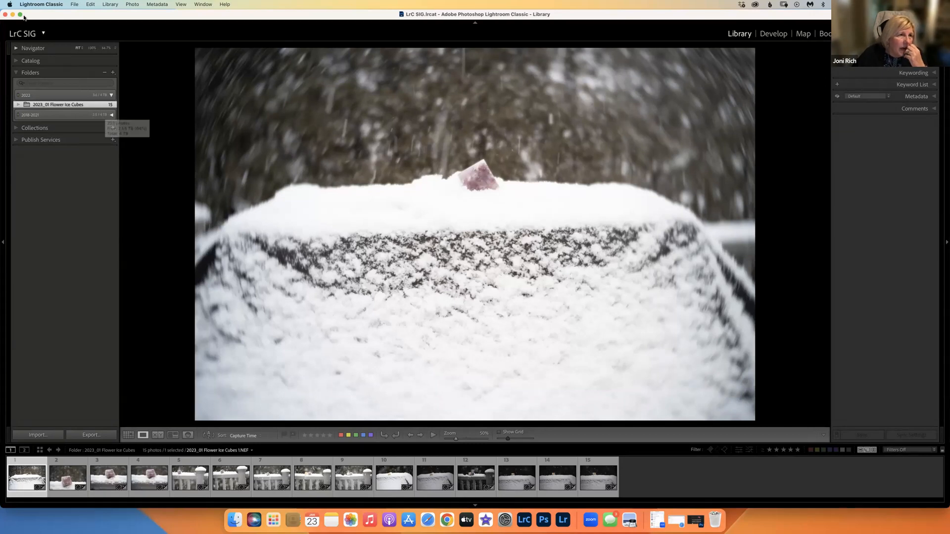
Relaunch Lightroom with the recent master v12 catalog, skipping the LrC SIG catalog backup
left_click(42, 4)
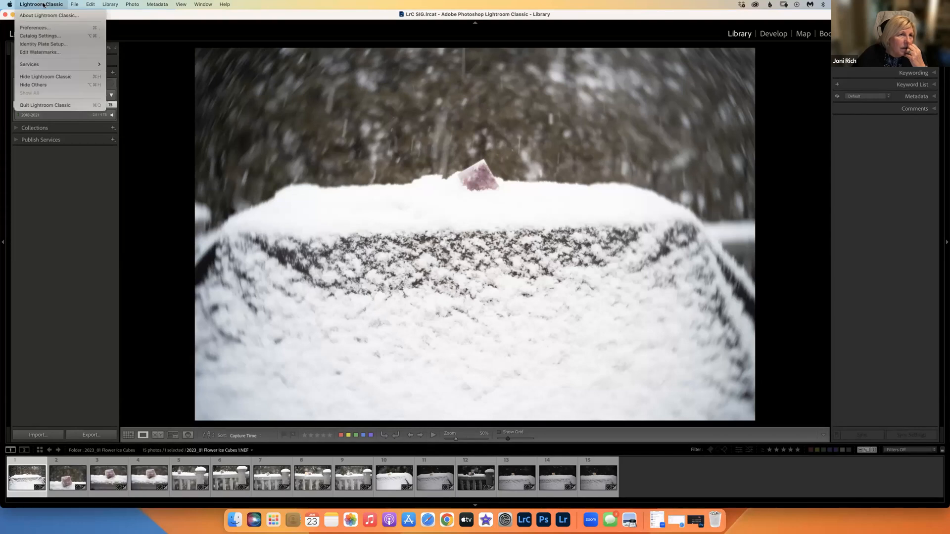
mouse_move(75, 4)
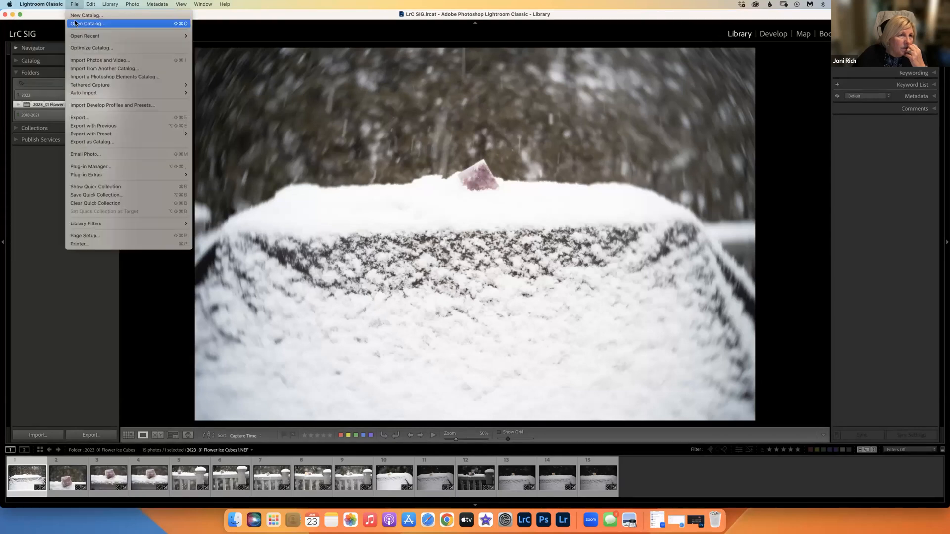
mouse_move(75, 35)
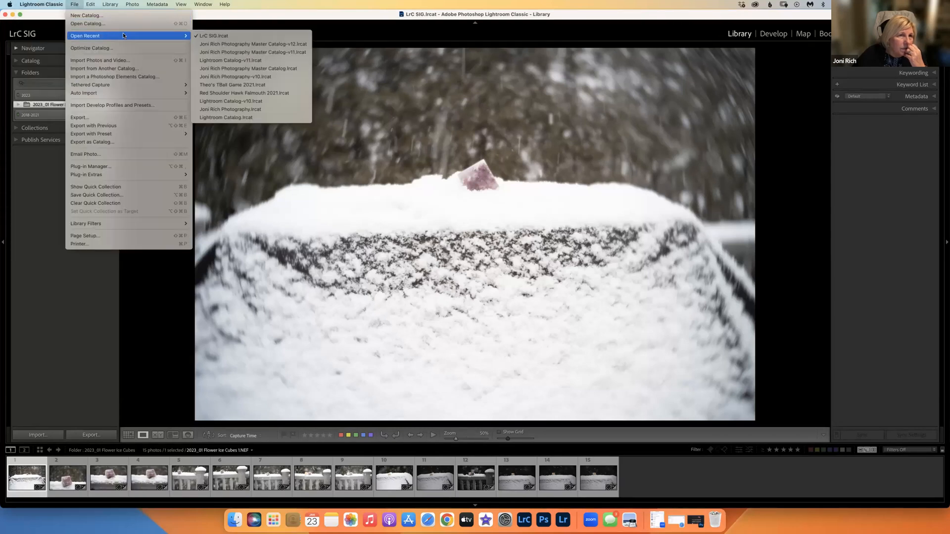
left_click(233, 43)
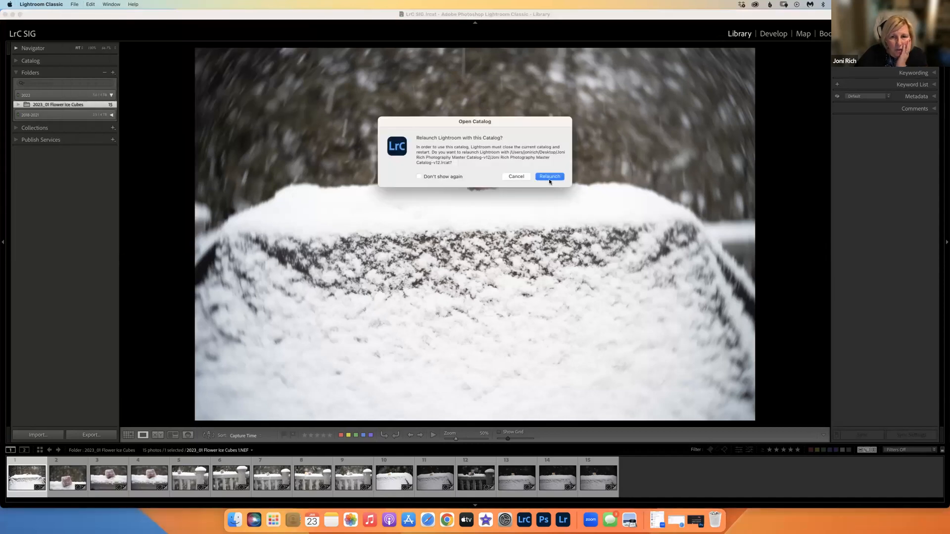
key("Return")
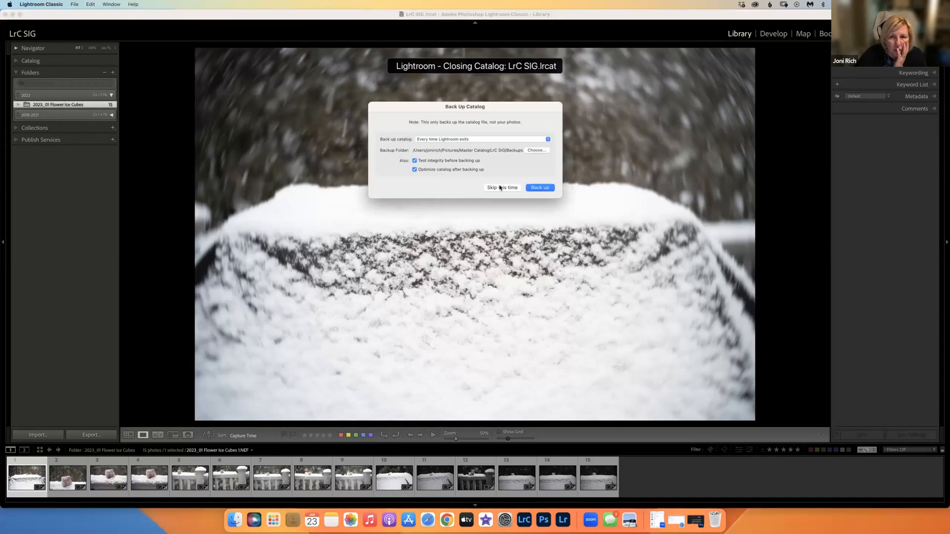
left_click(502, 188)
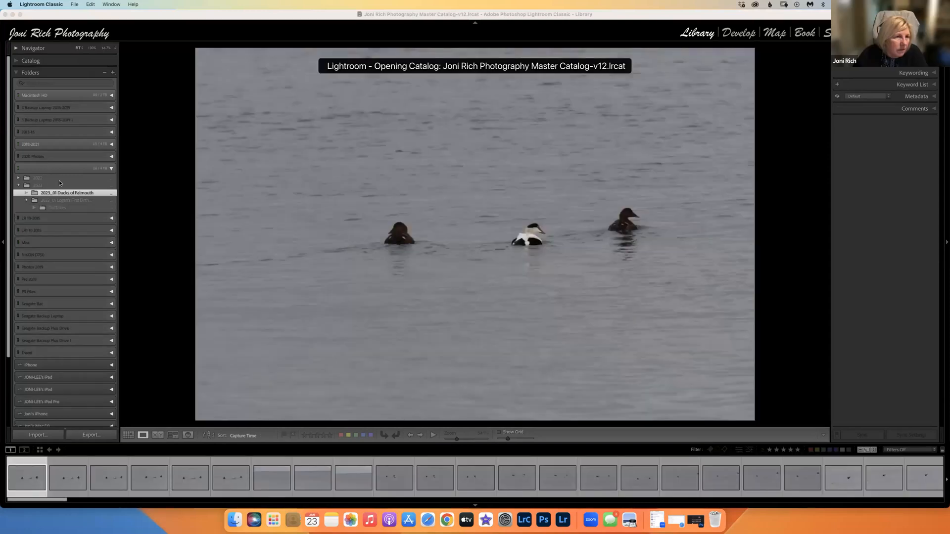
Collapse the 2022 drive and expand the 2018-2021 drive's 2021 and 2019 year folders
left_click(110, 168)
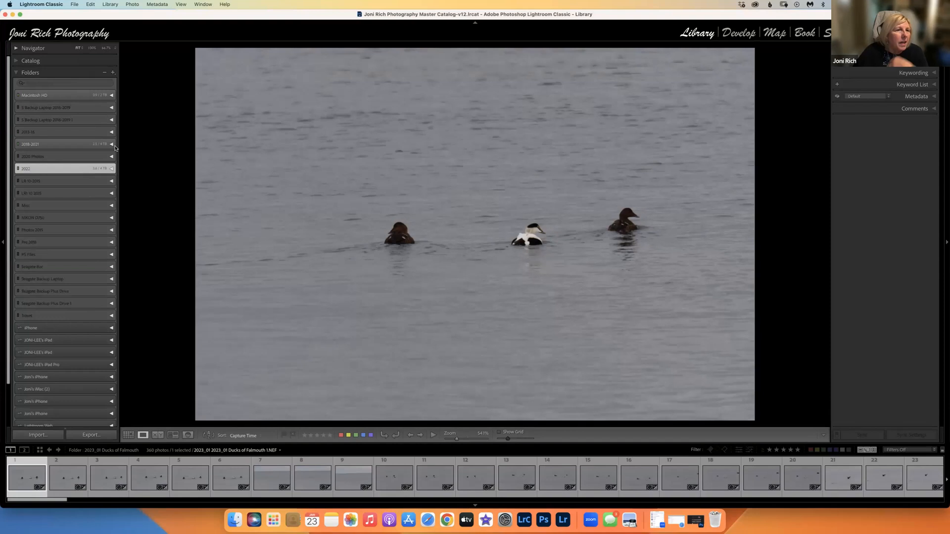
left_click(114, 145)
left_click(115, 146)
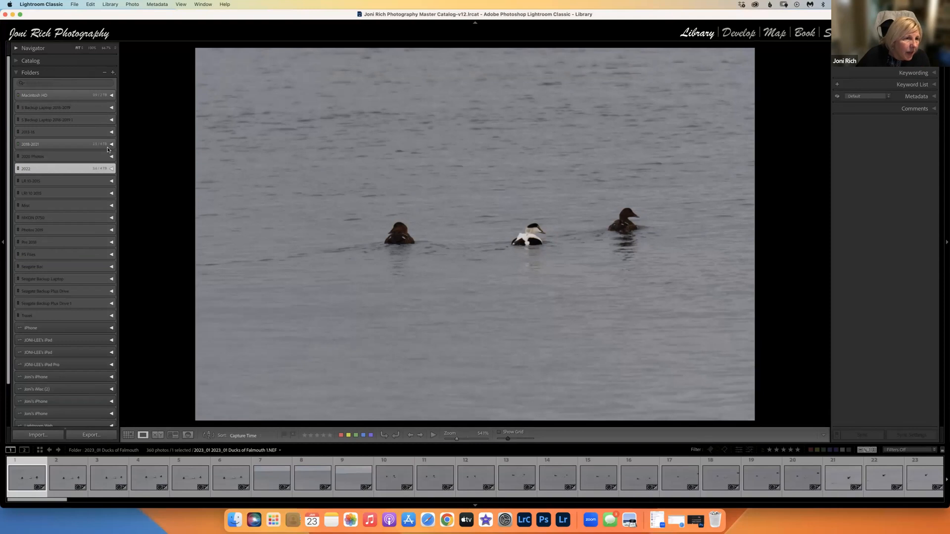
left_click(29, 145)
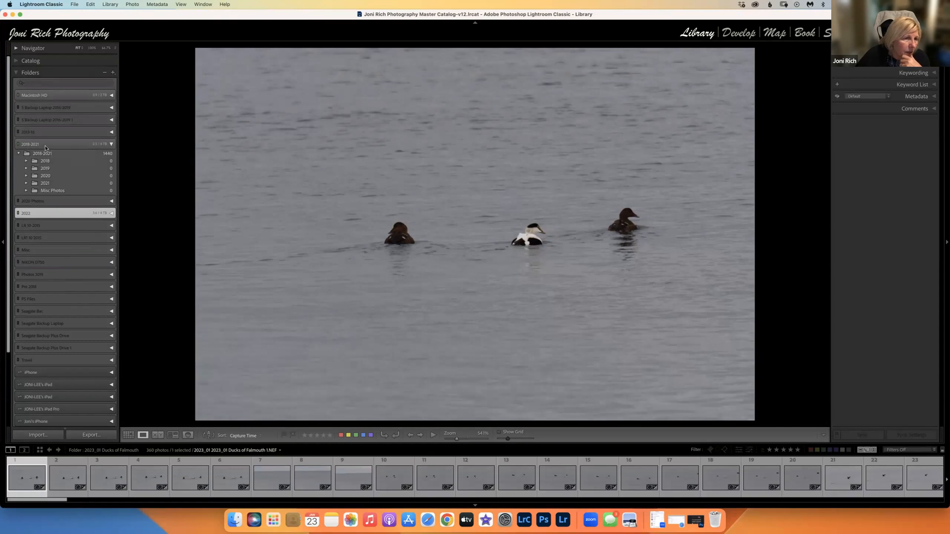
left_click(26, 183)
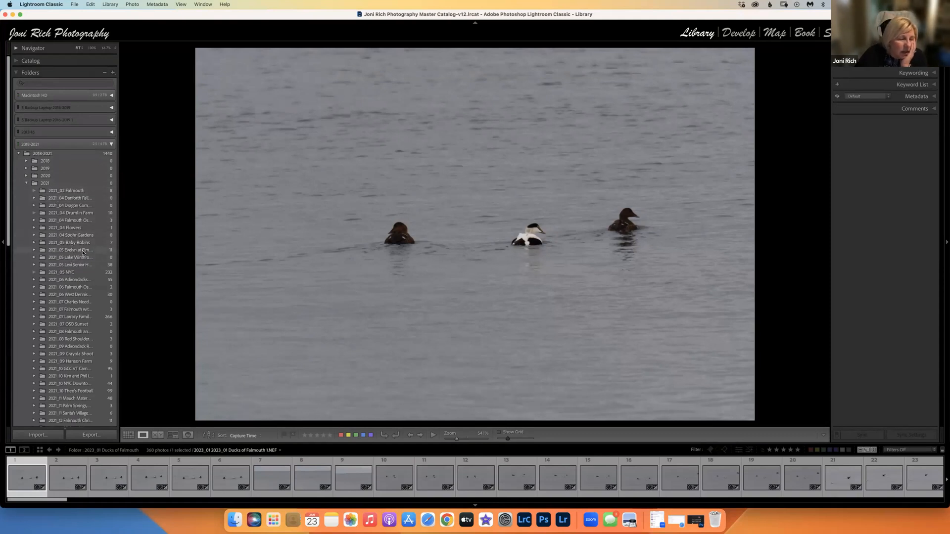
left_click(110, 145)
left_click(87, 158)
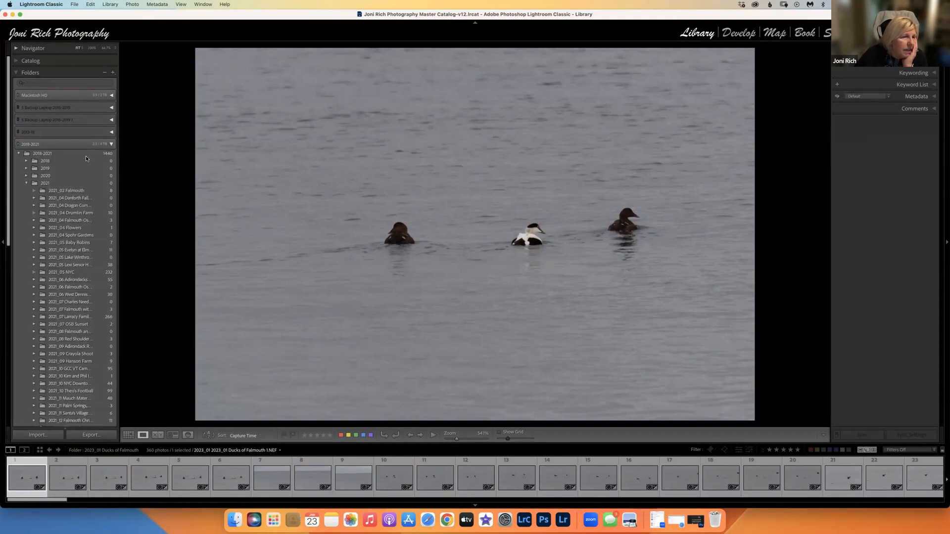
left_click(18, 154)
left_click(19, 154)
left_click(27, 168)
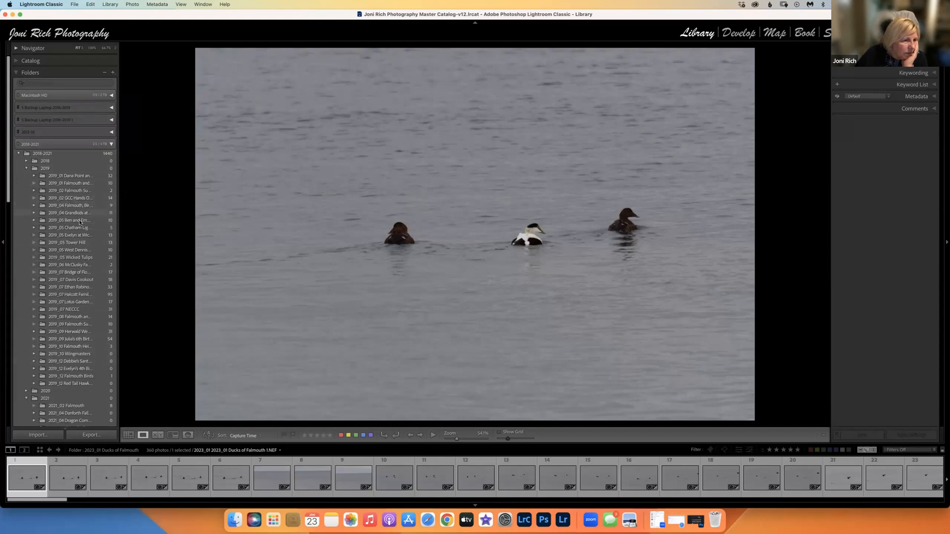
Collapse the 2019 folder and expand the 2020 folder to list its shoots
left_click(27, 168)
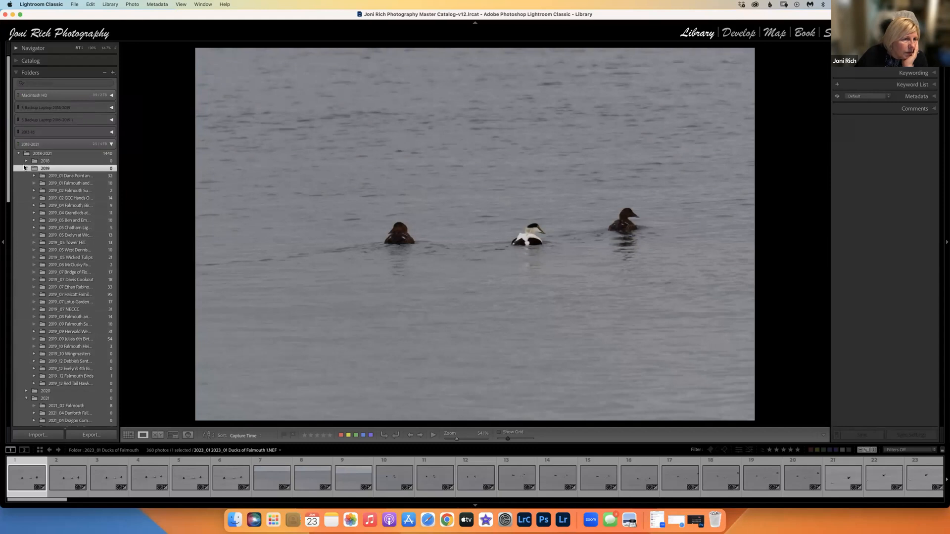
left_click(26, 169)
left_click(26, 175)
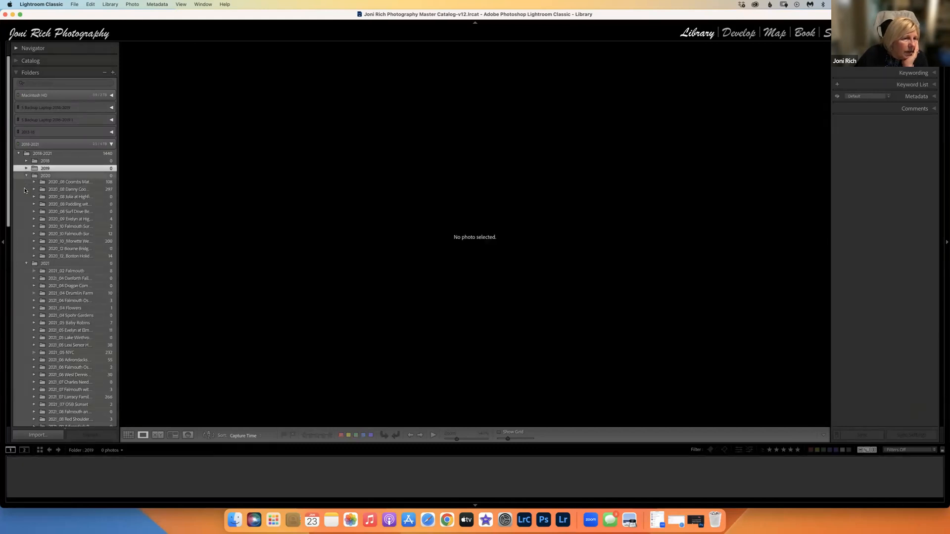
left_click(26, 177)
left_click(26, 176)
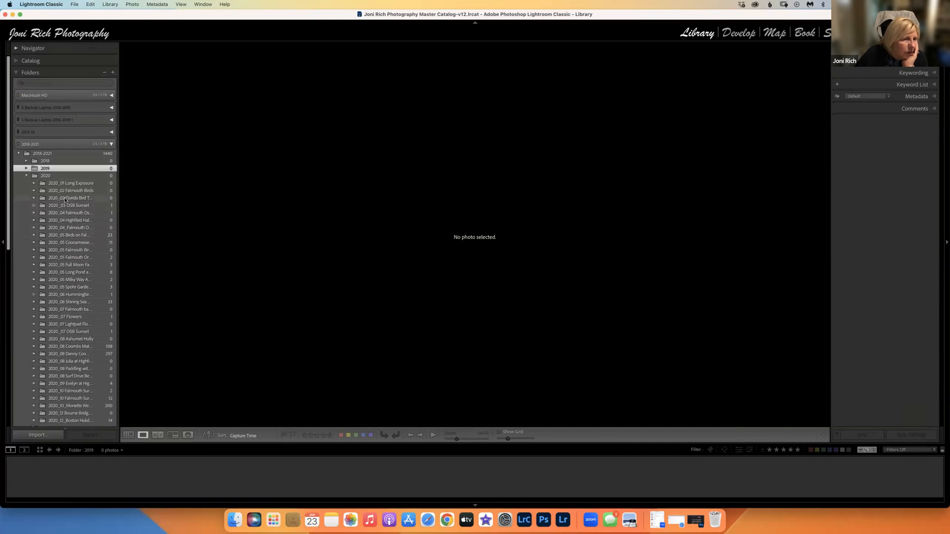
View the 45 In Progress photos under 2020_02 Florida Bird Trip, then collapse 2020
left_click(35, 199)
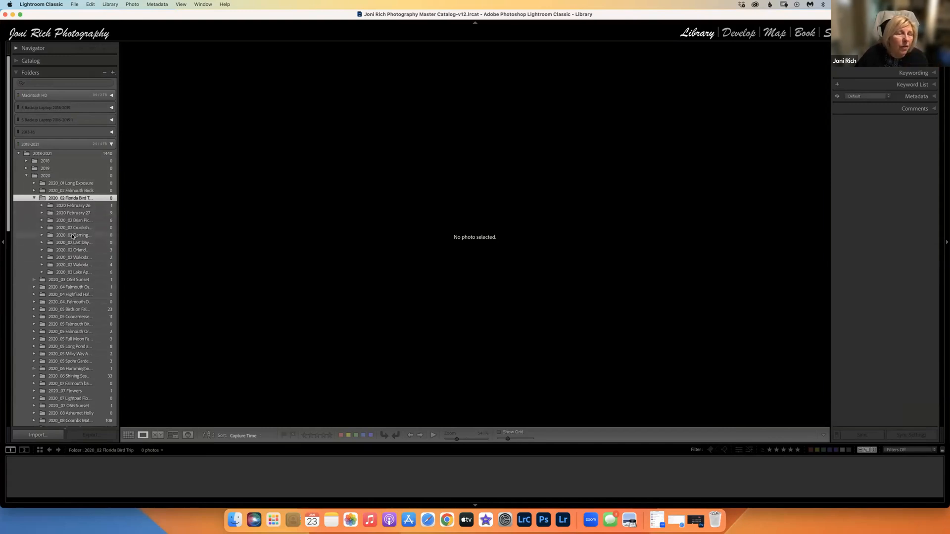
left_click(42, 227)
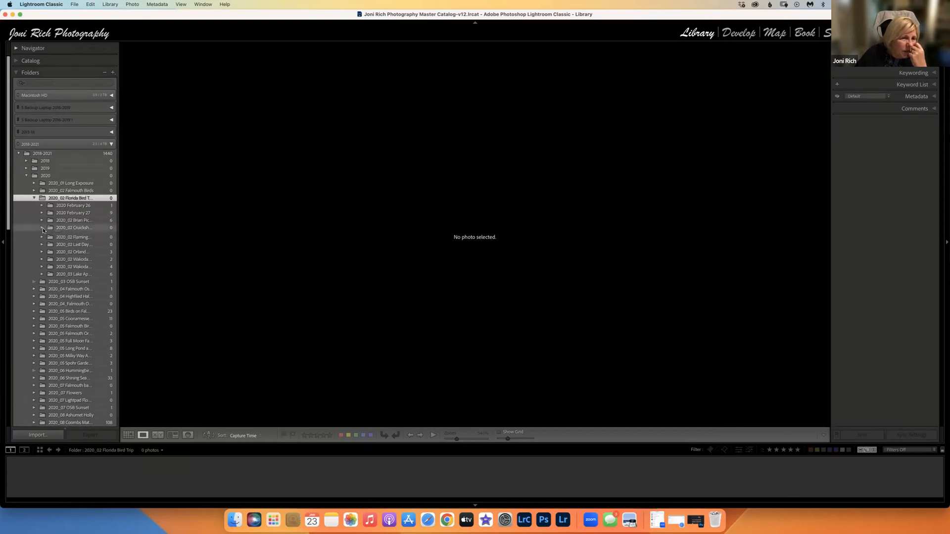
left_click(68, 229)
left_click(69, 235)
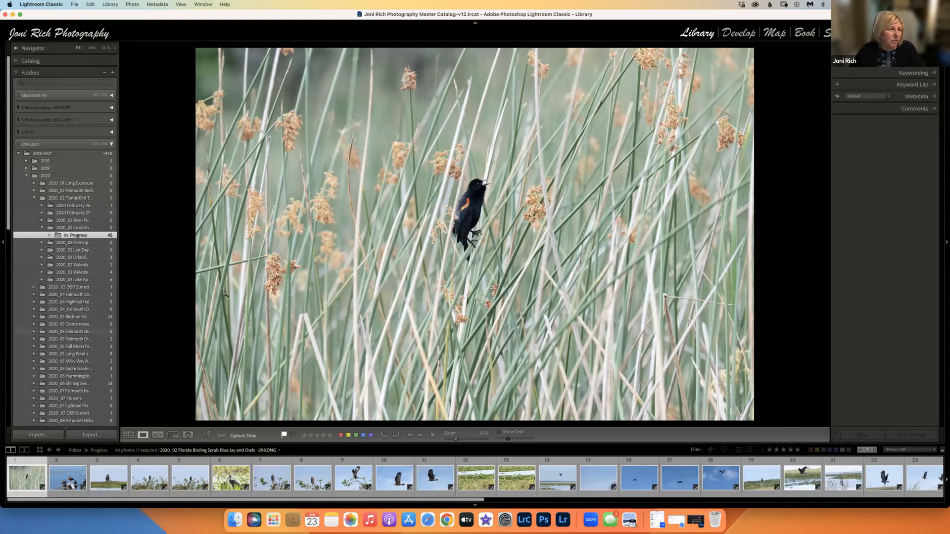
left_click(27, 176)
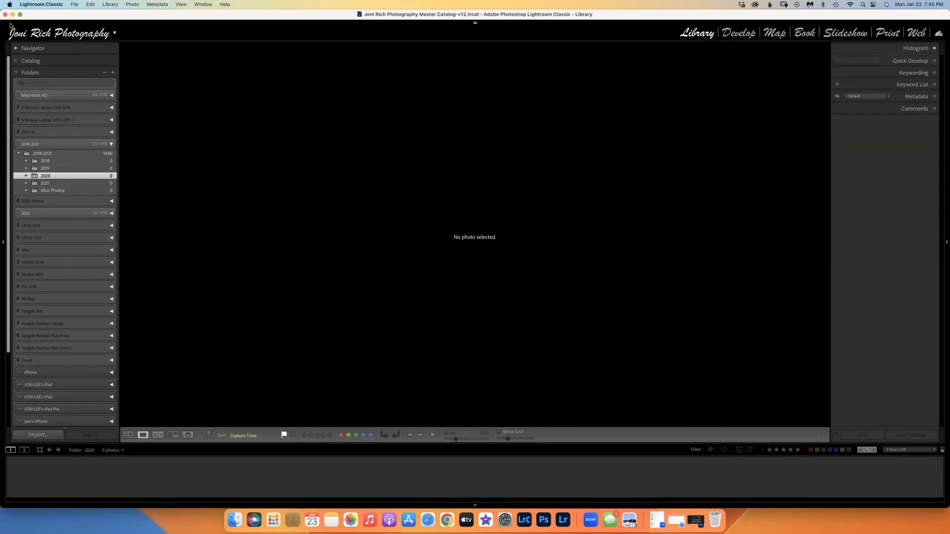
Hide Lightroom, eject the NIKON Z 6_2 card to the Trash, and restore Lightroom
left_click(12, 14)
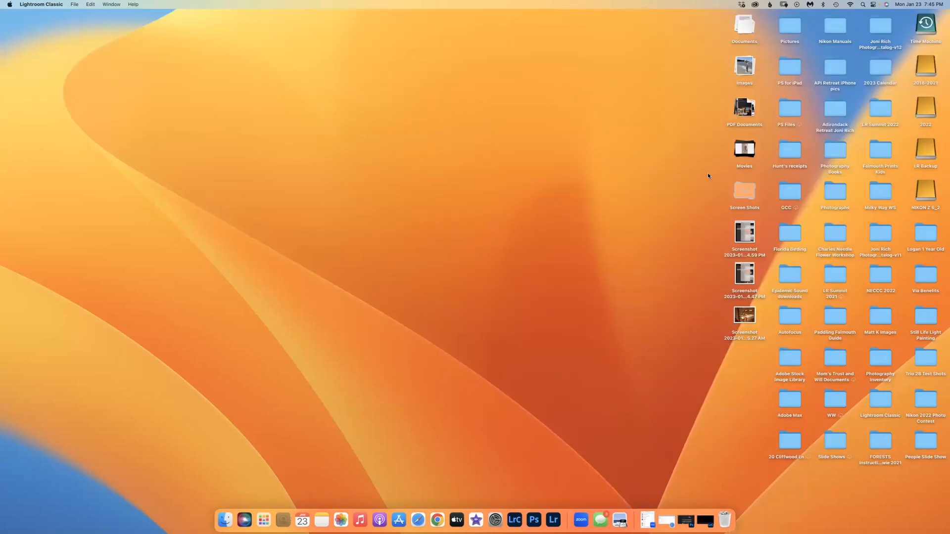
left_click_drag(928, 208, 724, 521)
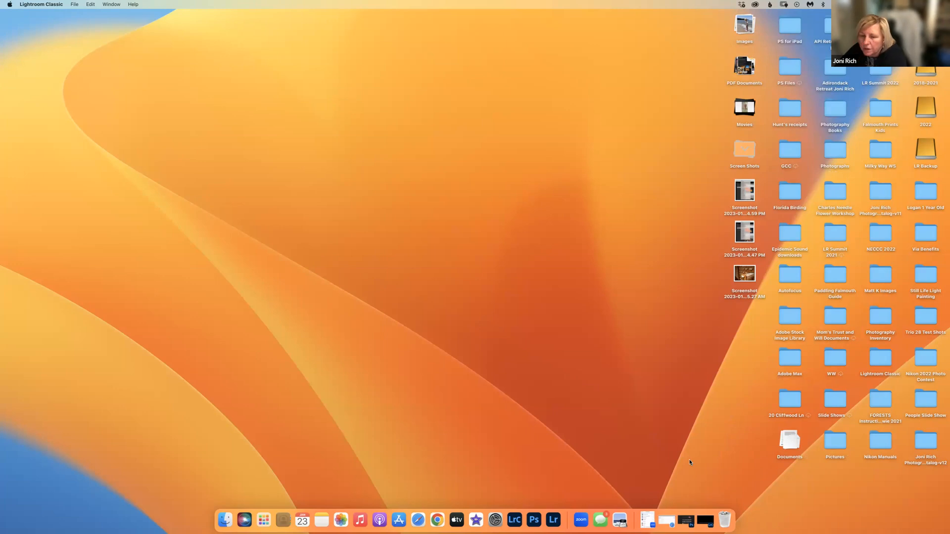
left_click(515, 524)
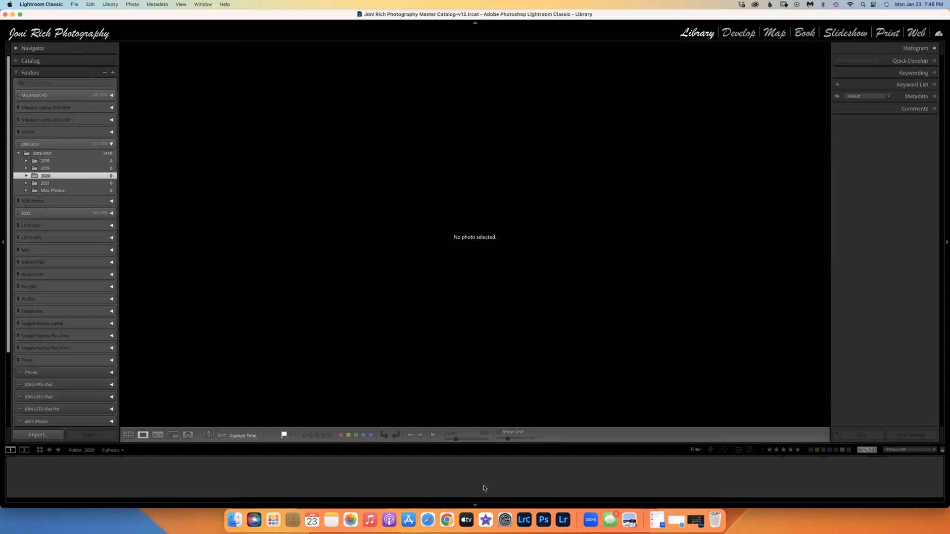
Import from the NIKON Z 6_2 card's DCIM > 123NZ6_2 folder, excluding the blank and blurry frames
key("super+shift+i")
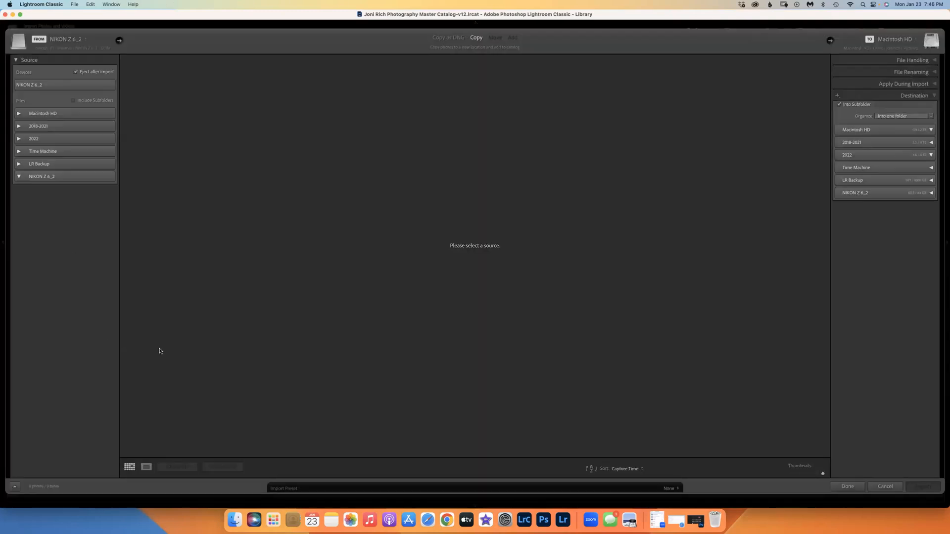
left_click(18, 177)
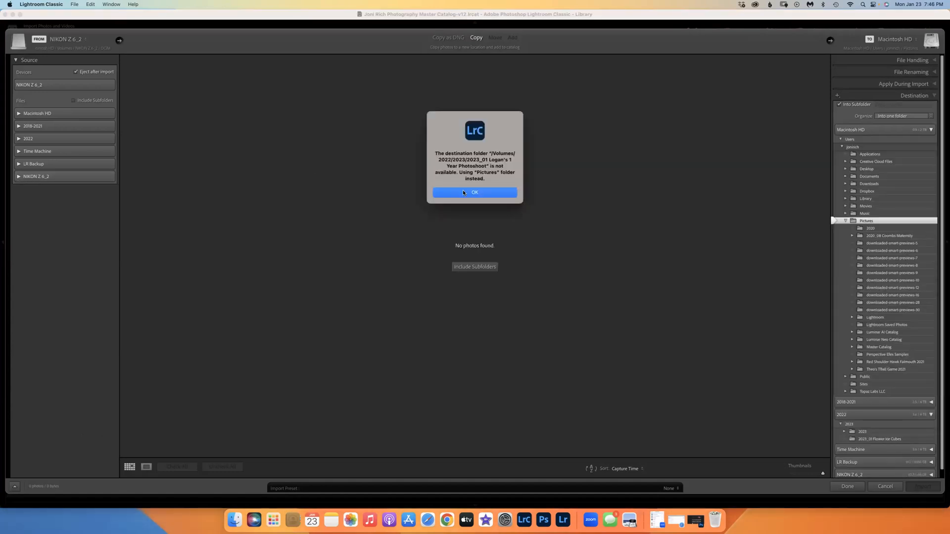
left_click(474, 192)
left_click(19, 177)
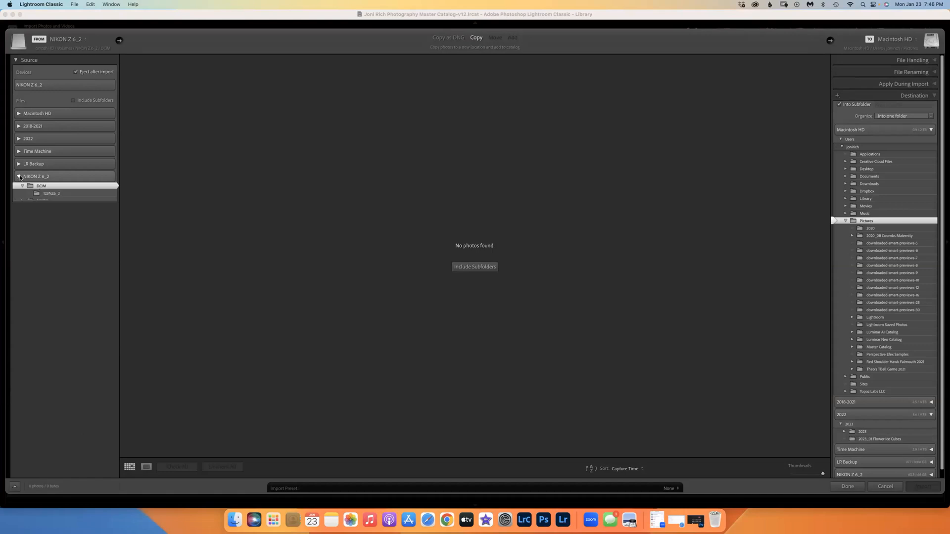
left_click(49, 193)
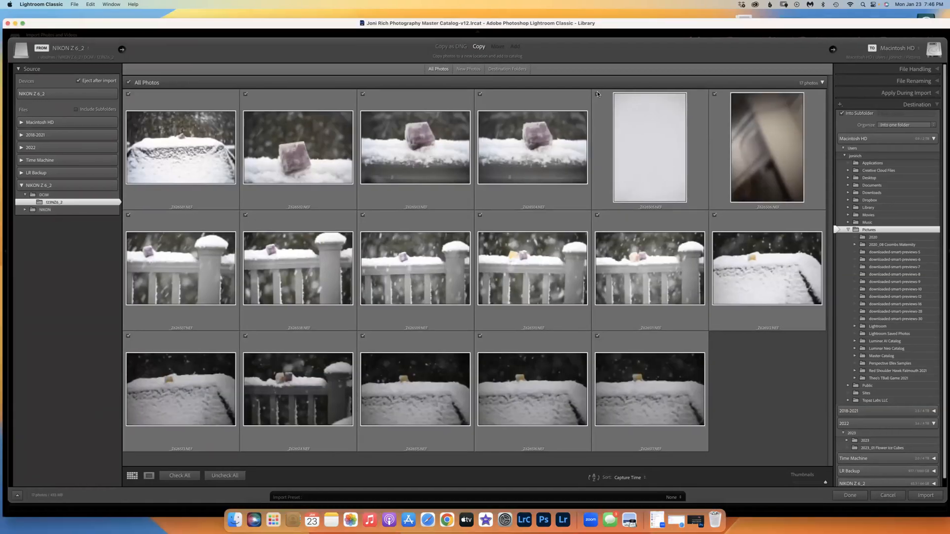
left_click(598, 94)
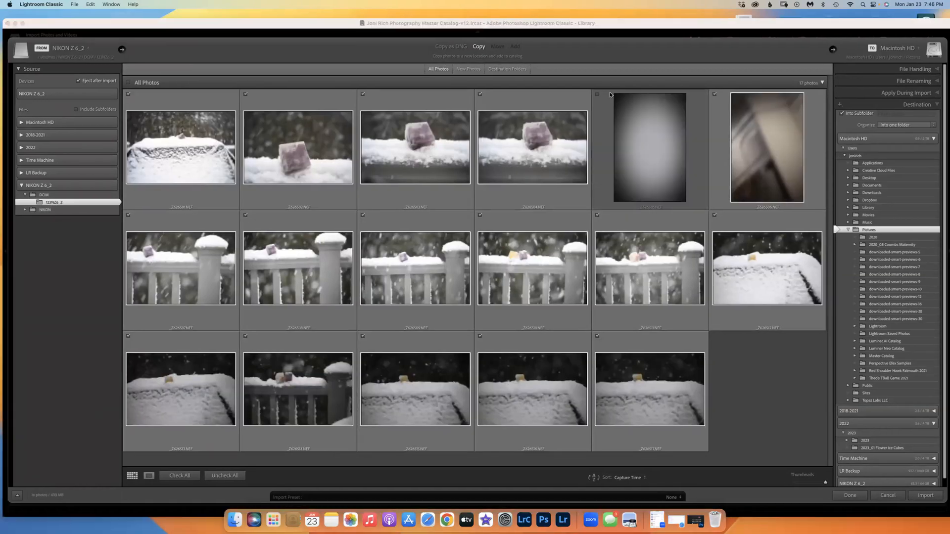
left_click(714, 95)
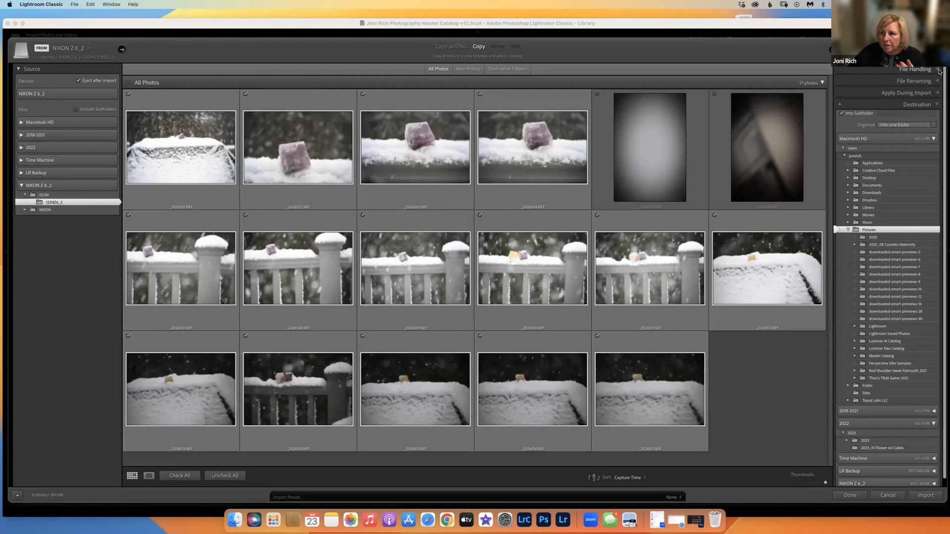
Show the import's File Handling and File Renaming options and list the naming templates
left_click(921, 69)
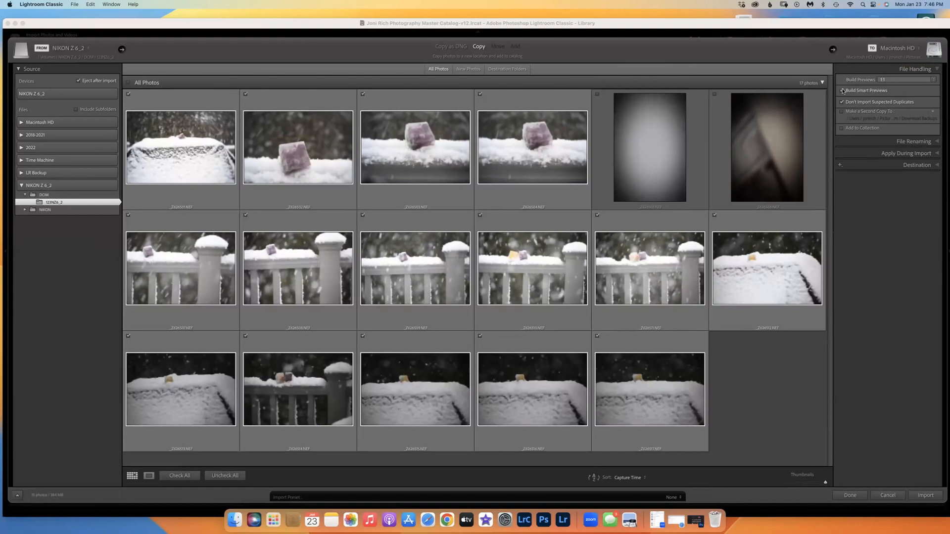
left_click(935, 143)
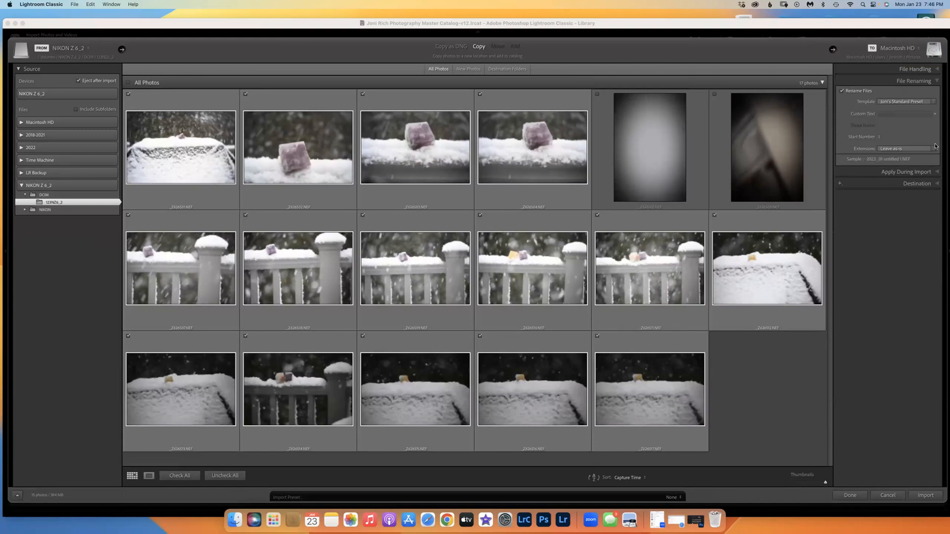
left_click(930, 102)
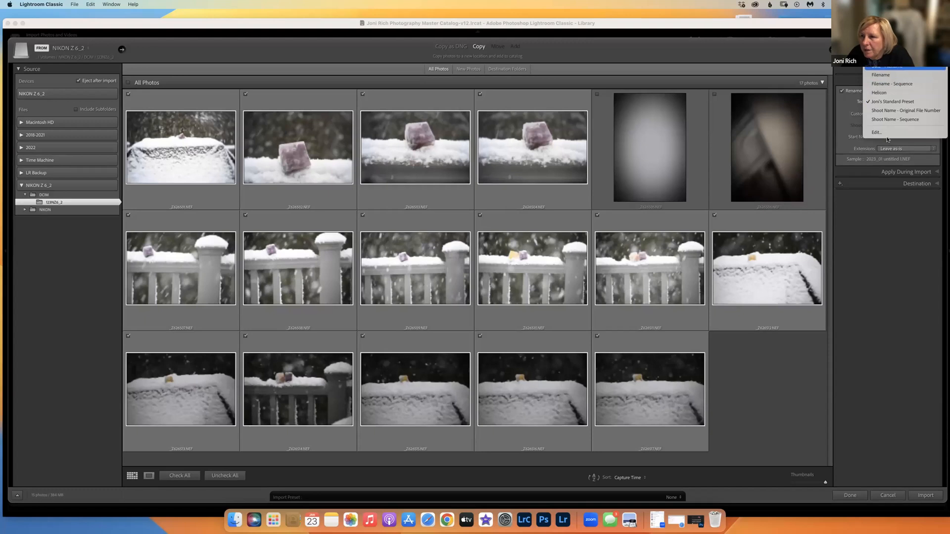
Set the renaming template to Filename to keep the original file names
left_click(884, 75)
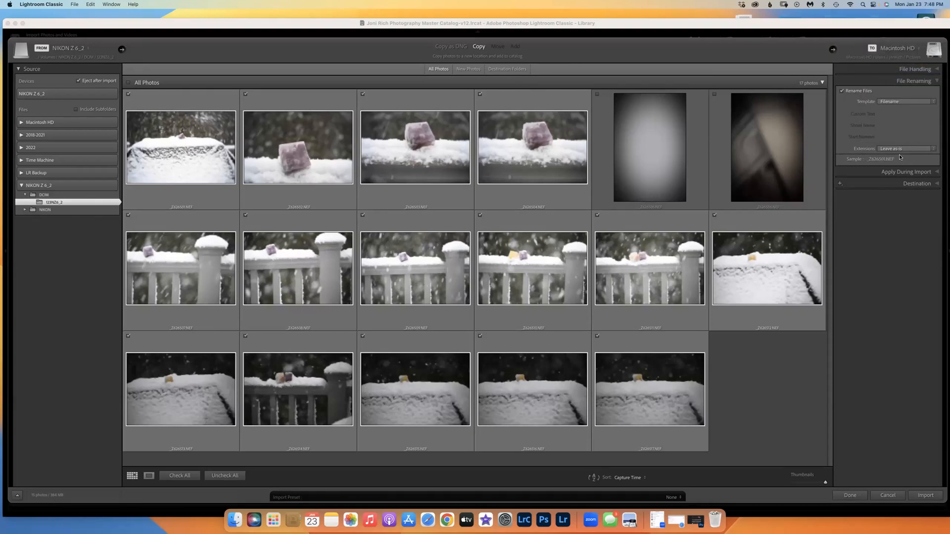
left_click(938, 172)
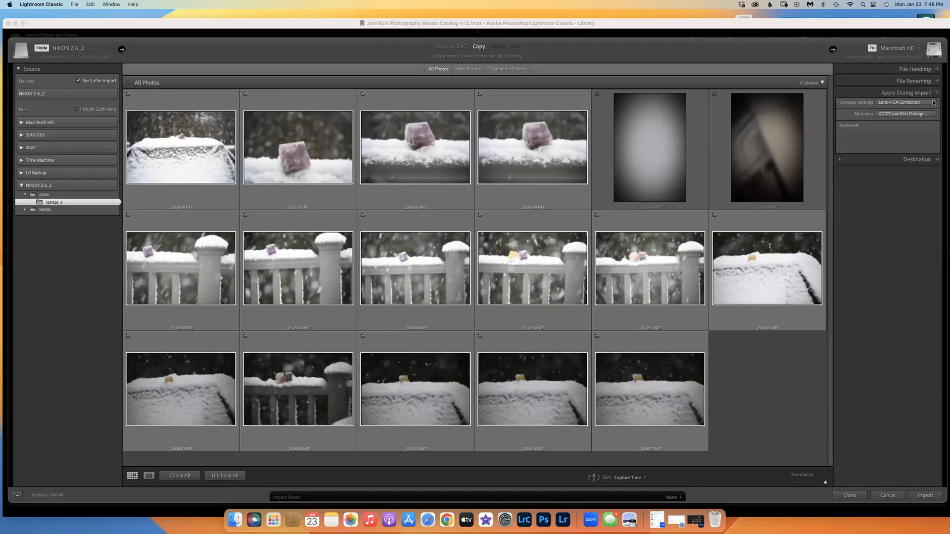
left_click(937, 81)
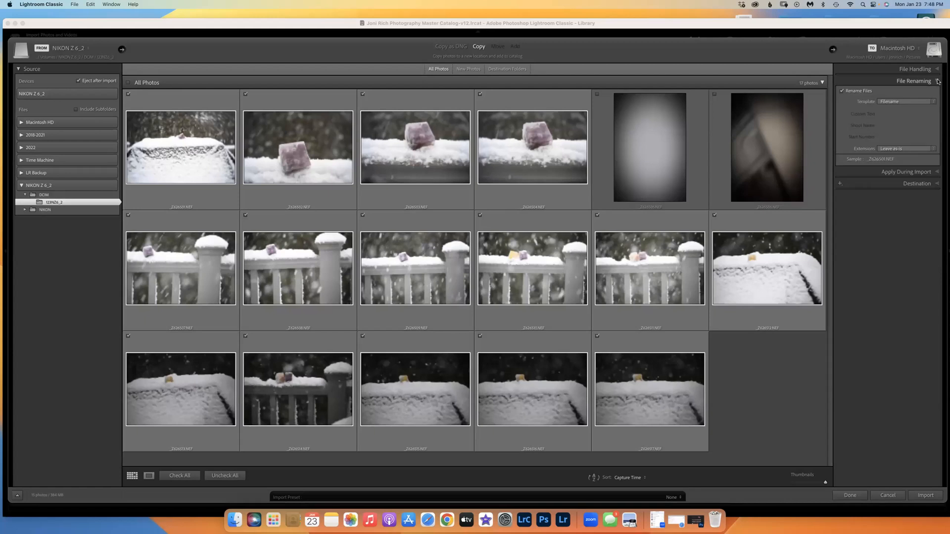
left_click(940, 173)
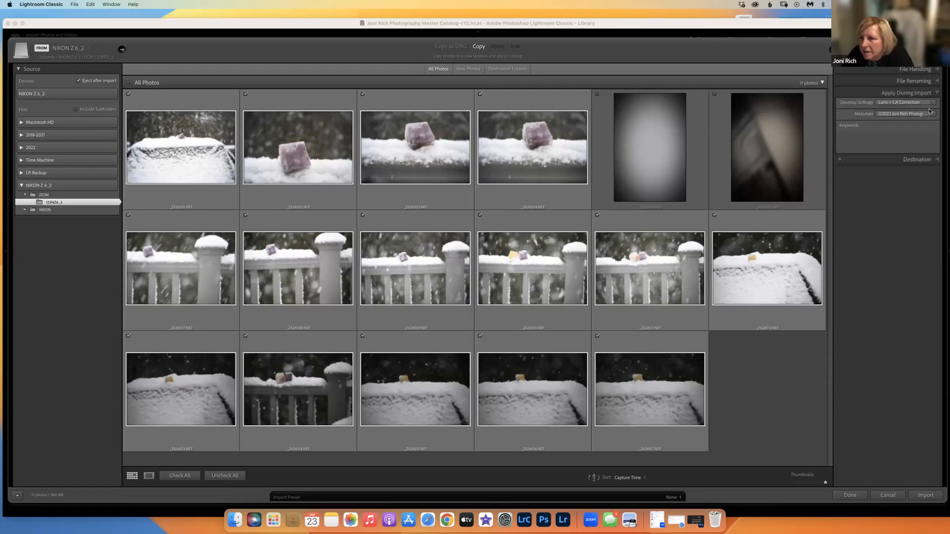
Apply no develop settings and the ©2023 copyright metadata preset during import
left_click(910, 115)
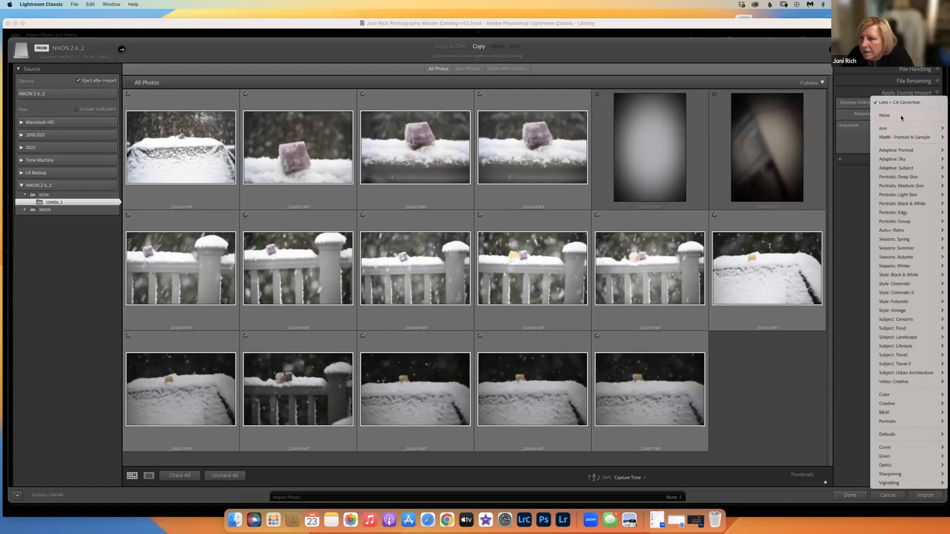
left_click(901, 115)
left_click(933, 115)
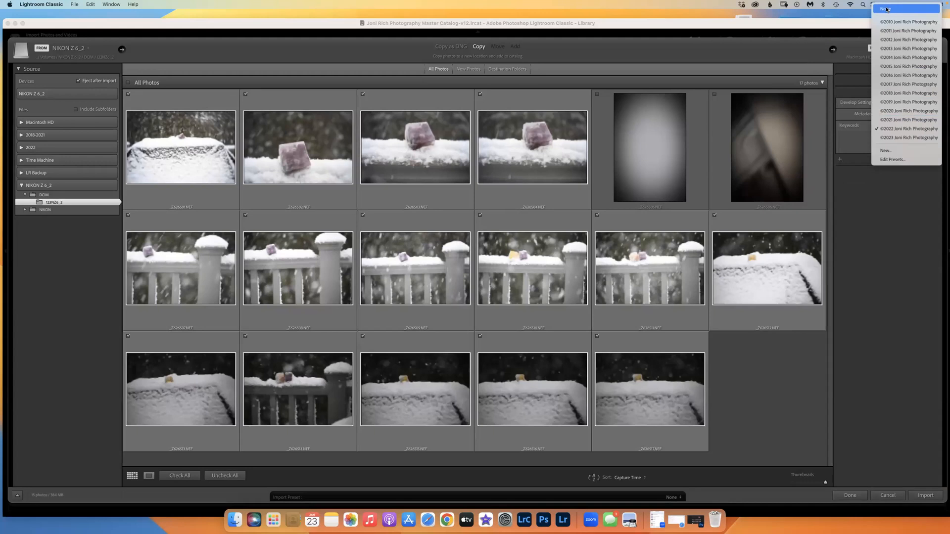
left_click(904, 137)
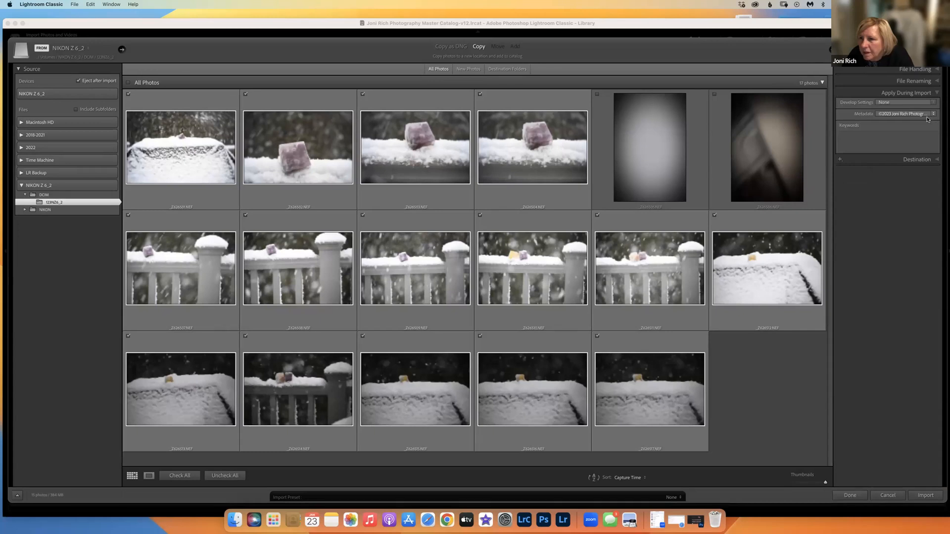
left_click(933, 117)
Load the 2023 copyright preset into the metadata preset editor
left_click(897, 135)
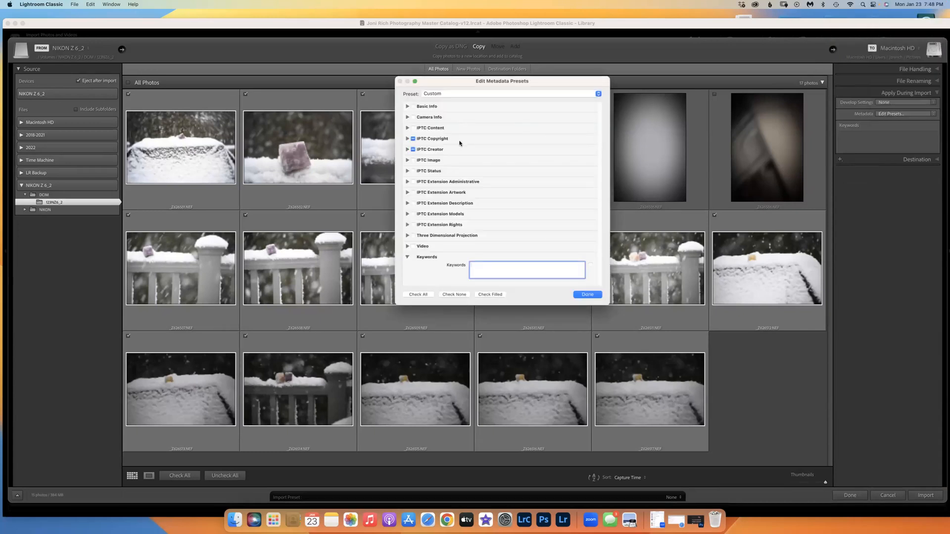
left_click(406, 106)
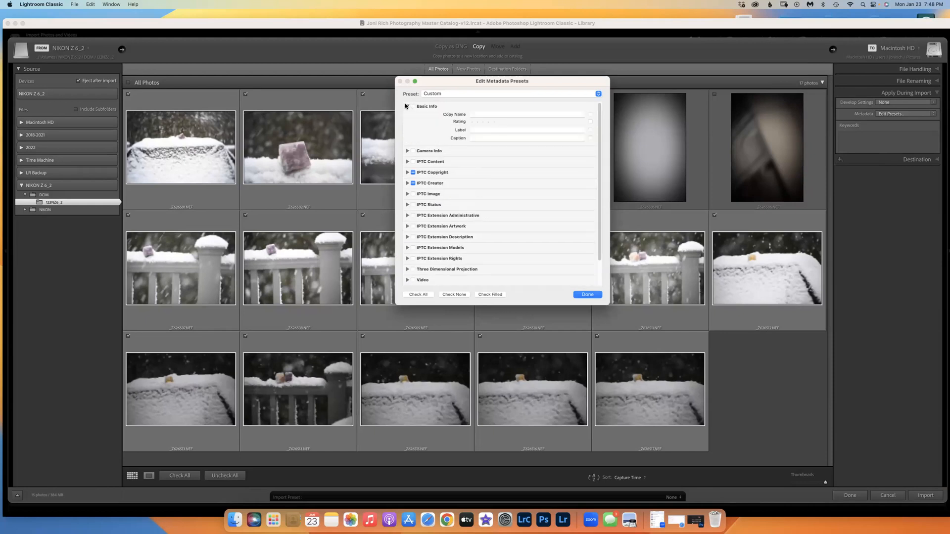
left_click(407, 106)
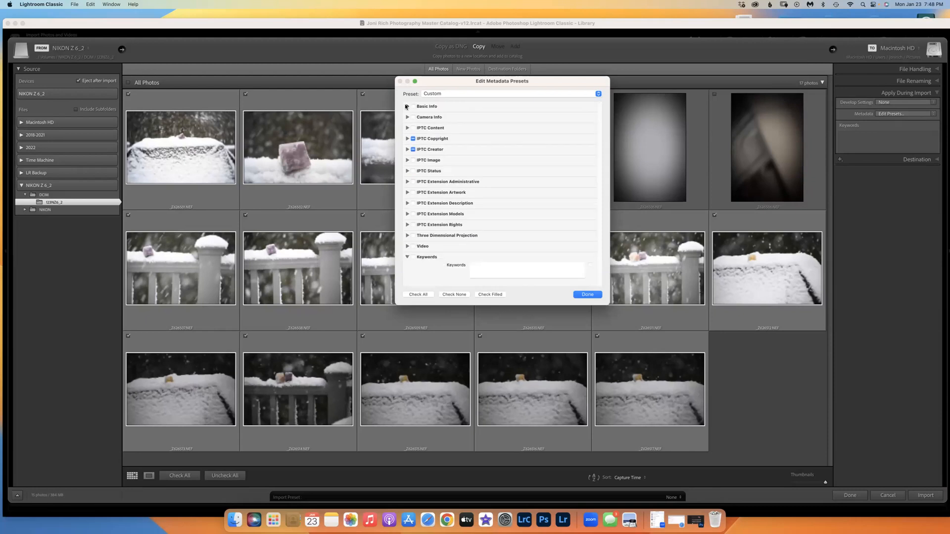
left_click(408, 150)
left_click(492, 165)
left_click(549, 158)
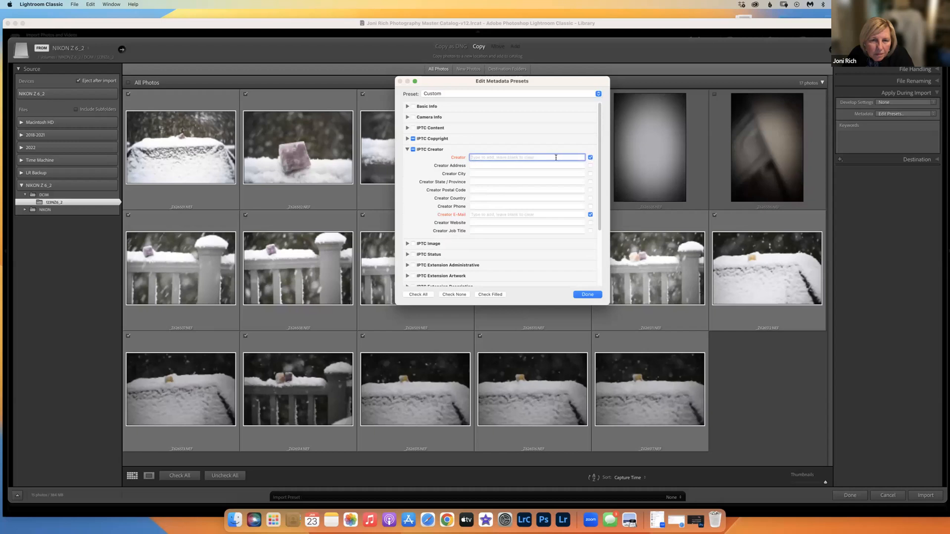
left_click(485, 92)
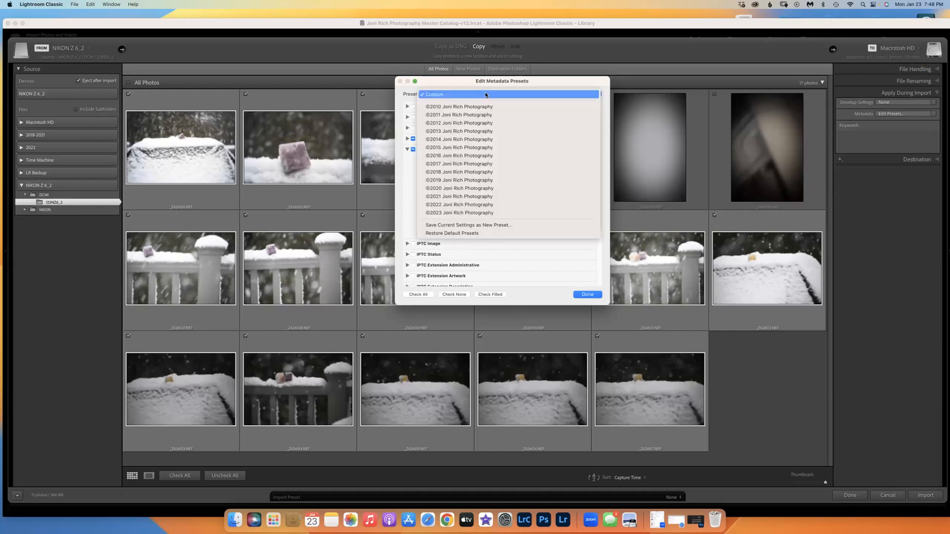
left_click(463, 212)
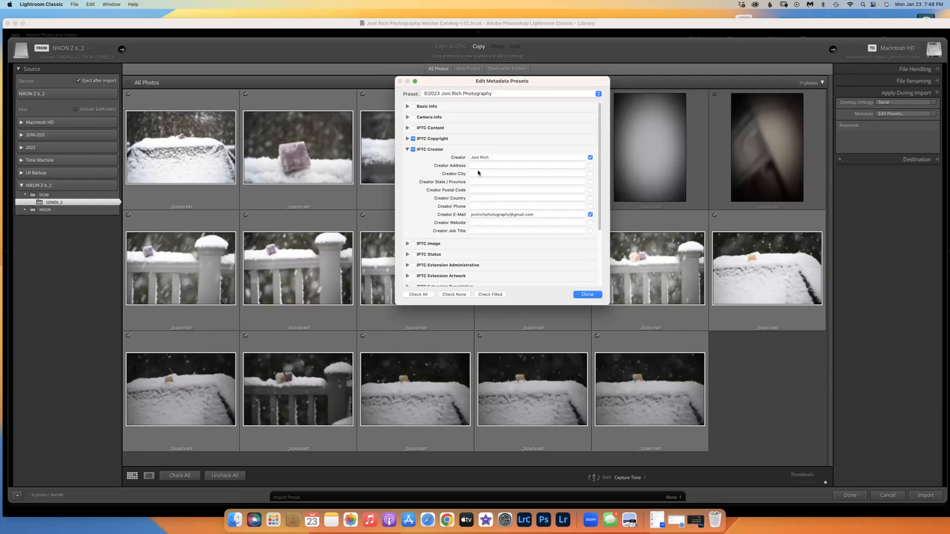
Include Creator Address, City, State/Province, Postal Code, Country and Phone in the preset
left_click(590, 166)
left_click(591, 173)
left_click(591, 182)
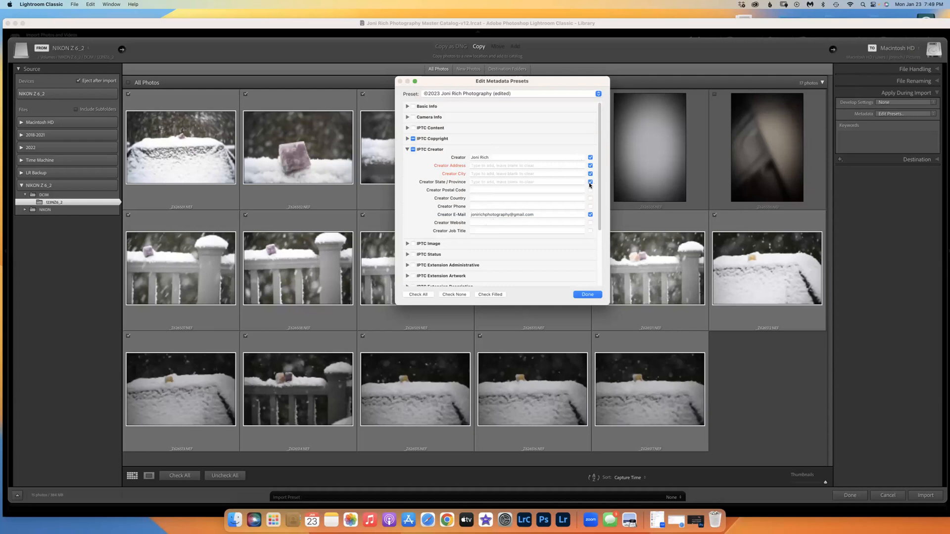
left_click(590, 190)
left_click(590, 198)
left_click(590, 206)
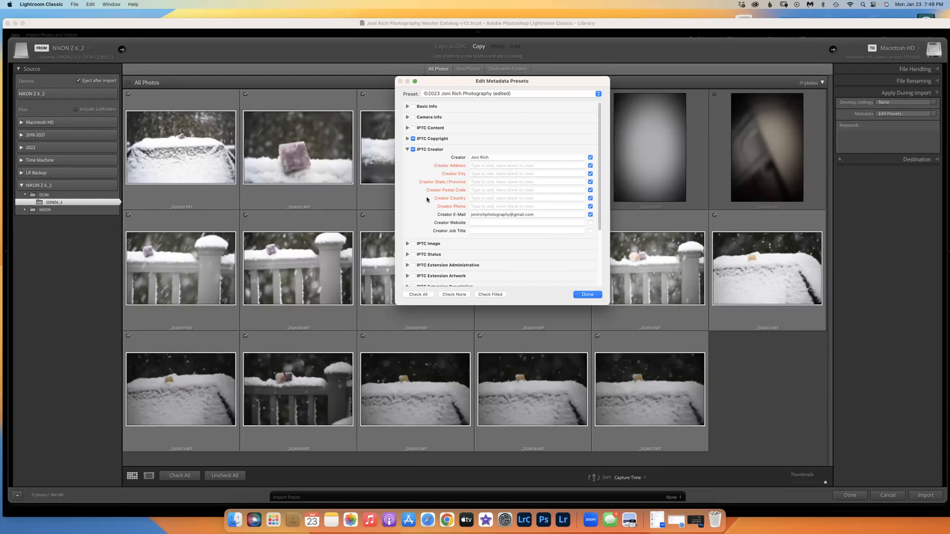
Remove the six Creator contact fields from the preset again
left_click(590, 166)
left_click(589, 174)
left_click(590, 182)
left_click(590, 190)
left_click(590, 198)
left_click(590, 207)
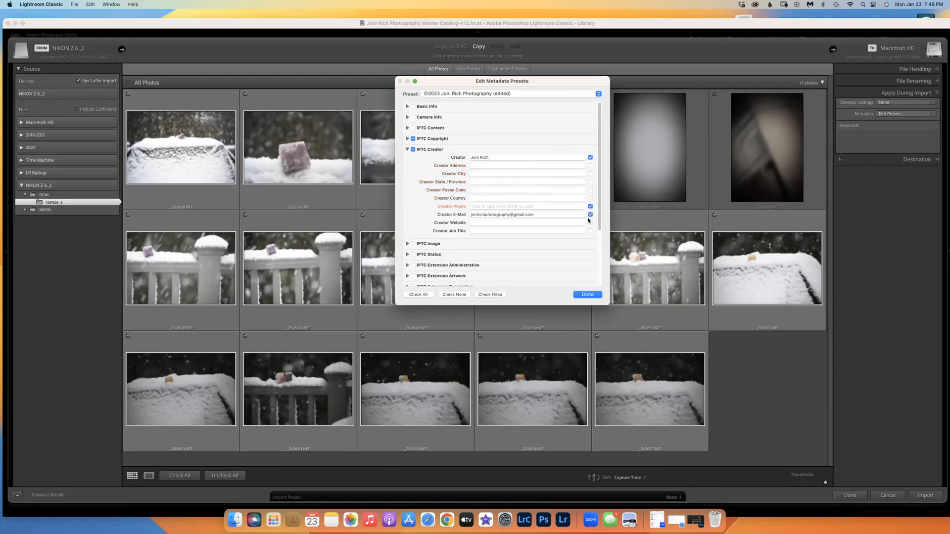
Review the IPTC Creator and IPTC Image sections, then finish with Done
left_click(406, 149)
left_click(407, 160)
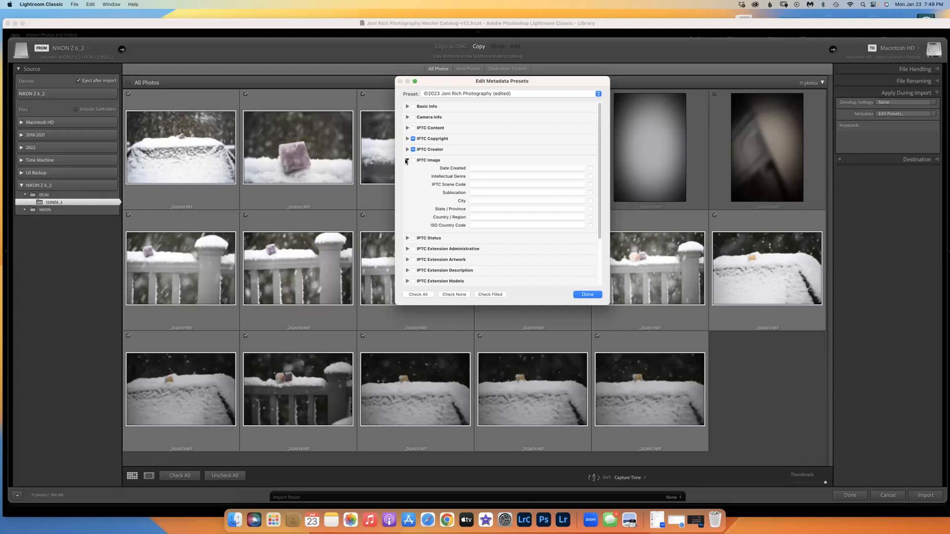
left_click(406, 160)
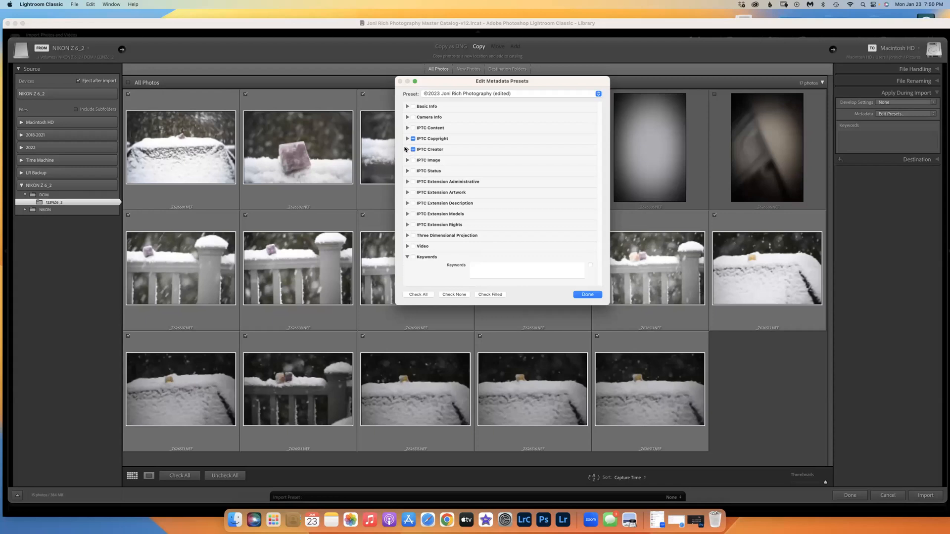
left_click(407, 149)
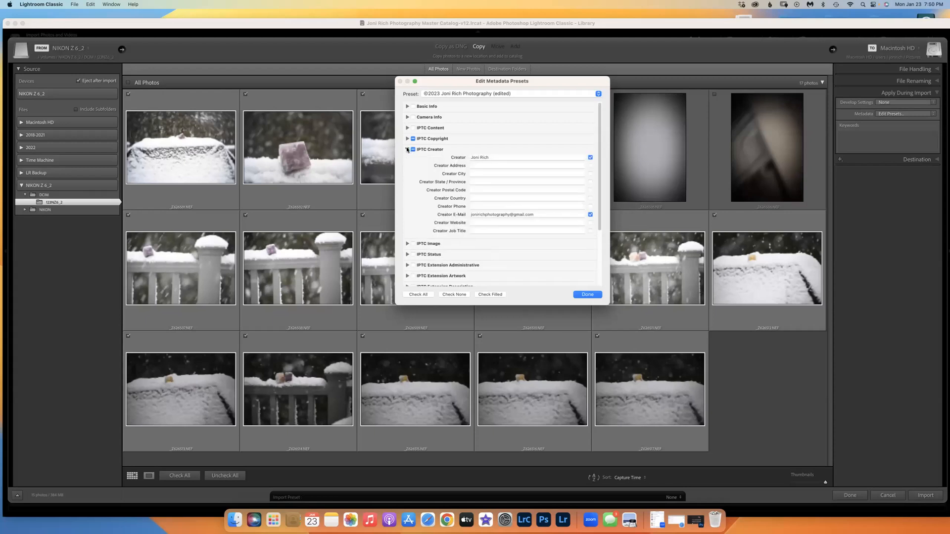
left_click(407, 150)
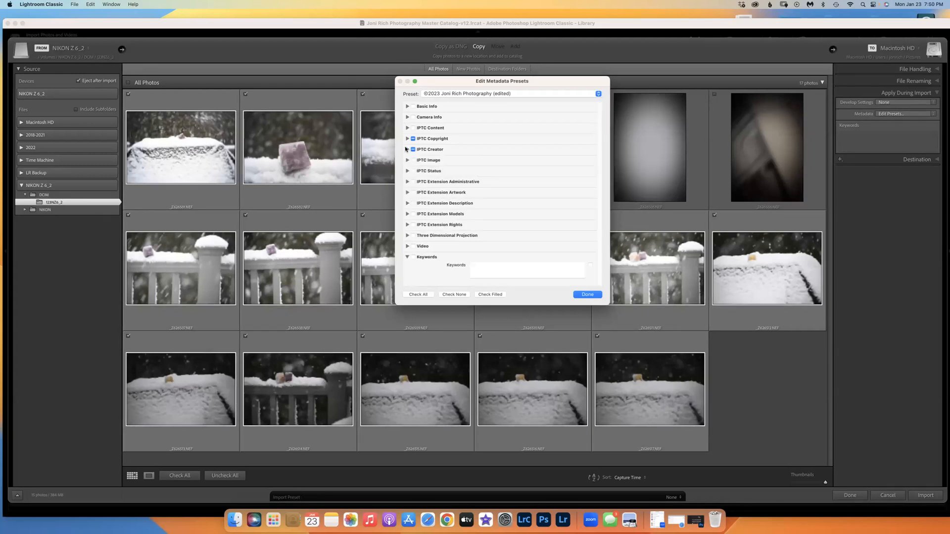
left_click(407, 161)
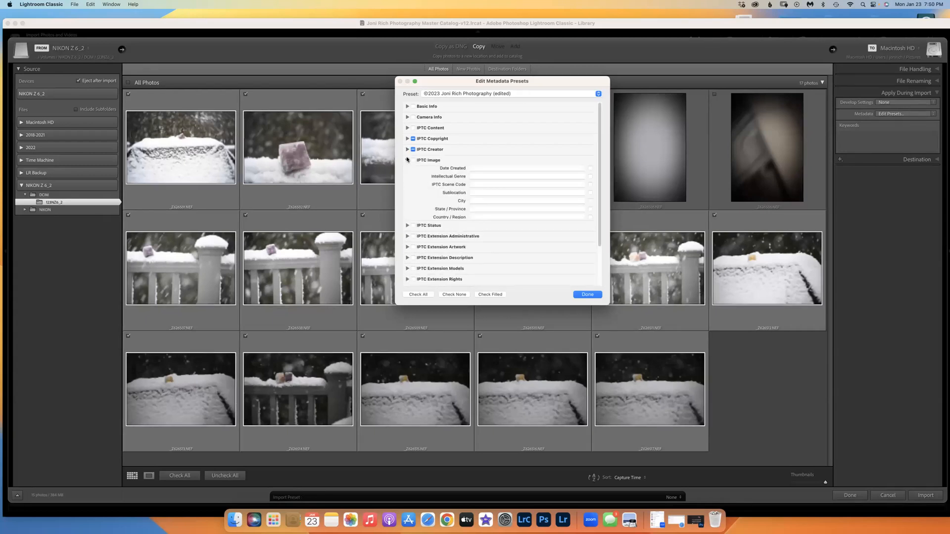
left_click(407, 160)
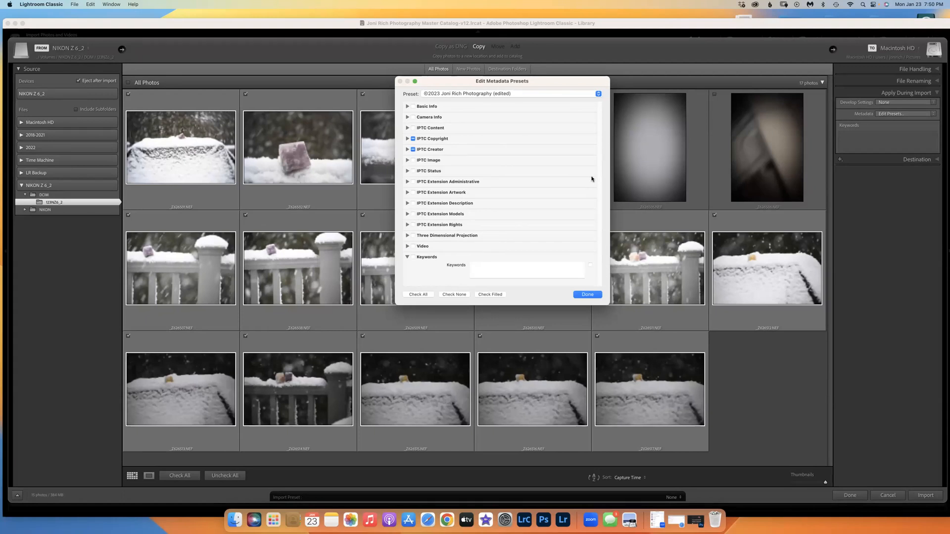
left_click(587, 294)
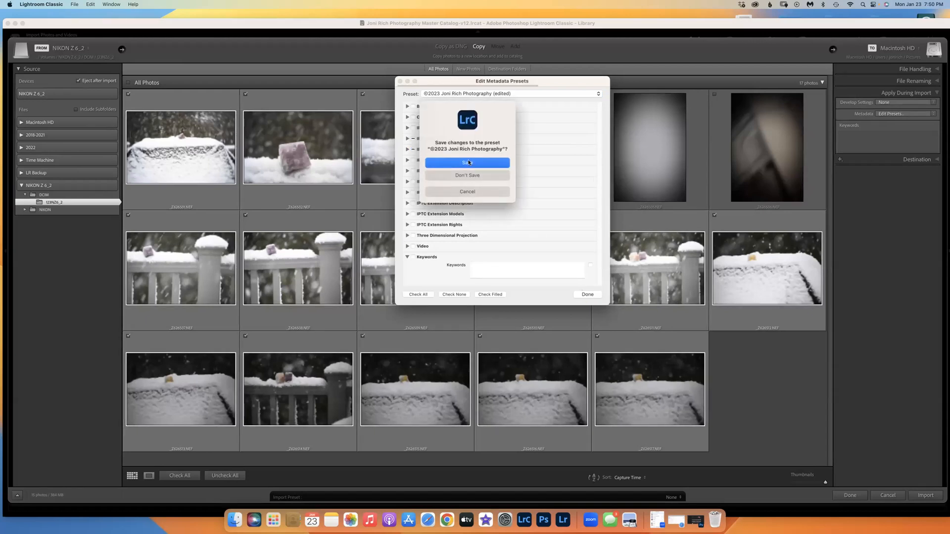
Save the preset changes and set the import keywords to Flowers, Snow
left_click(464, 176)
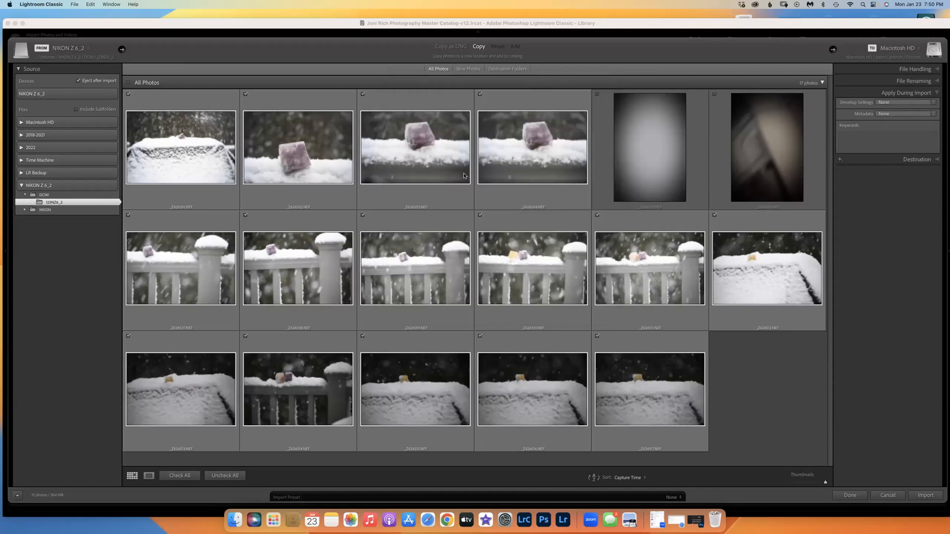
left_click(871, 141)
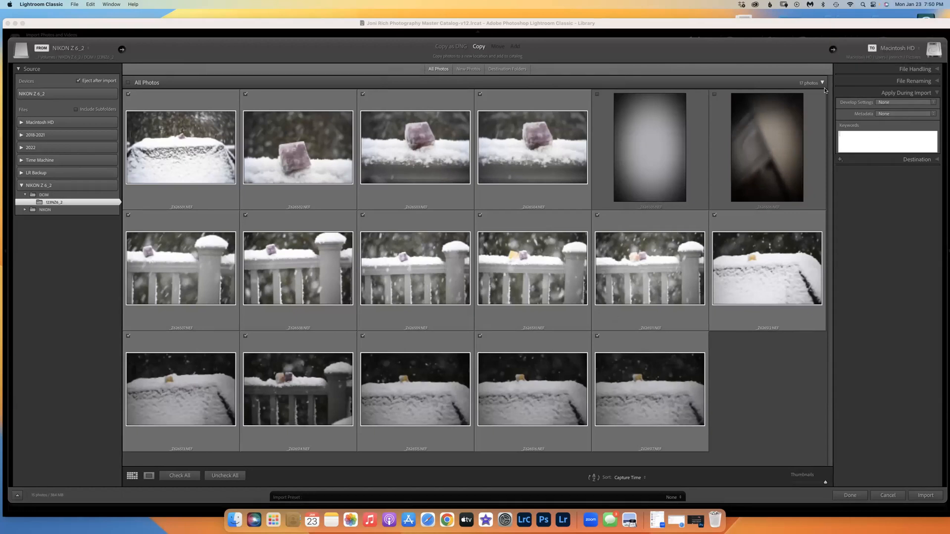
type("Flowers")
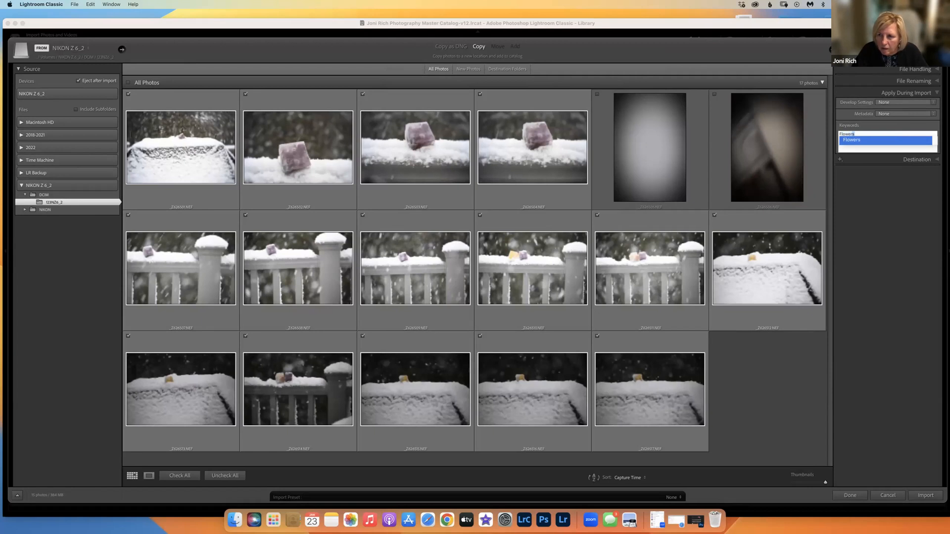
type(", Sno")
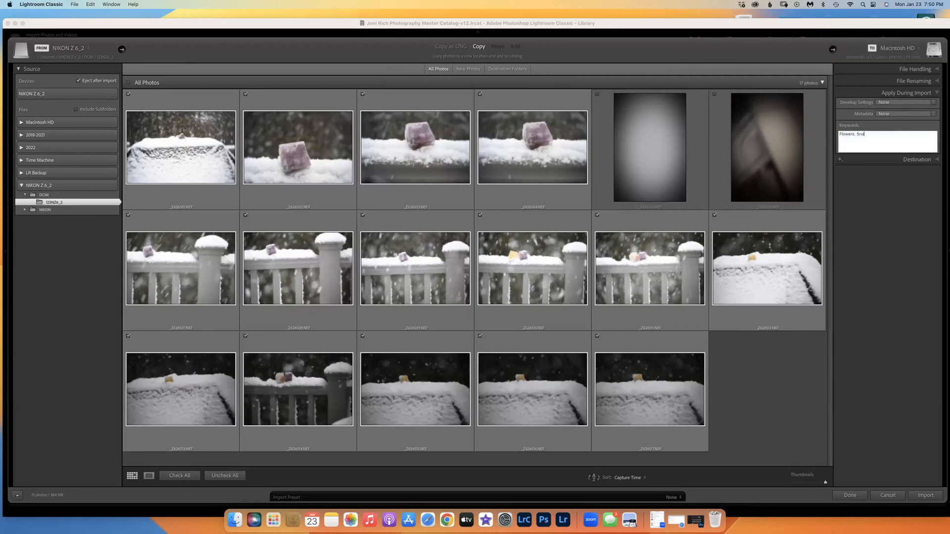
type("w, I")
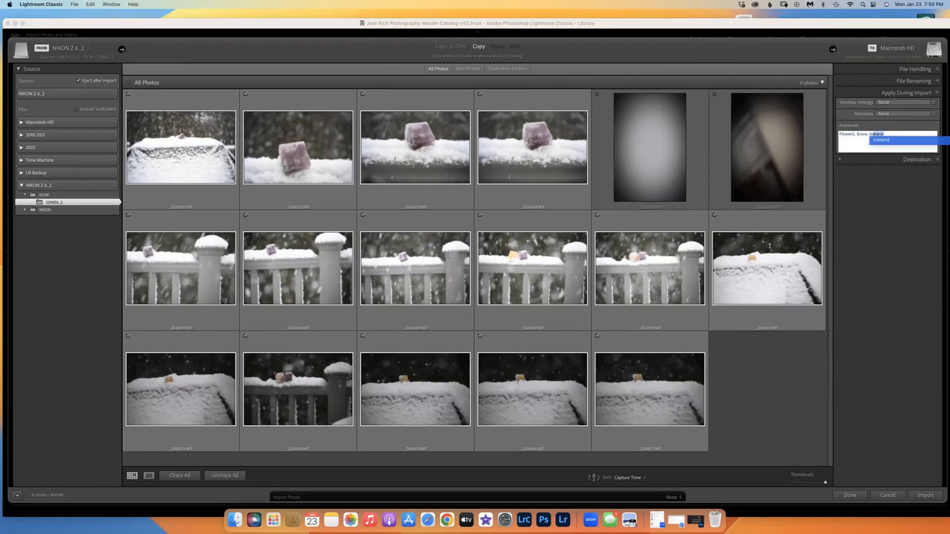
type("ce cu")
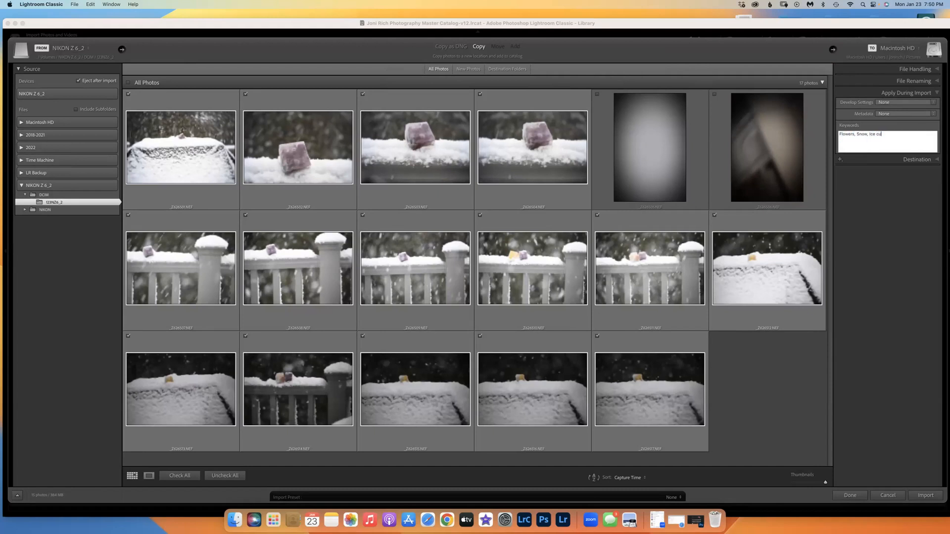
type("bes")
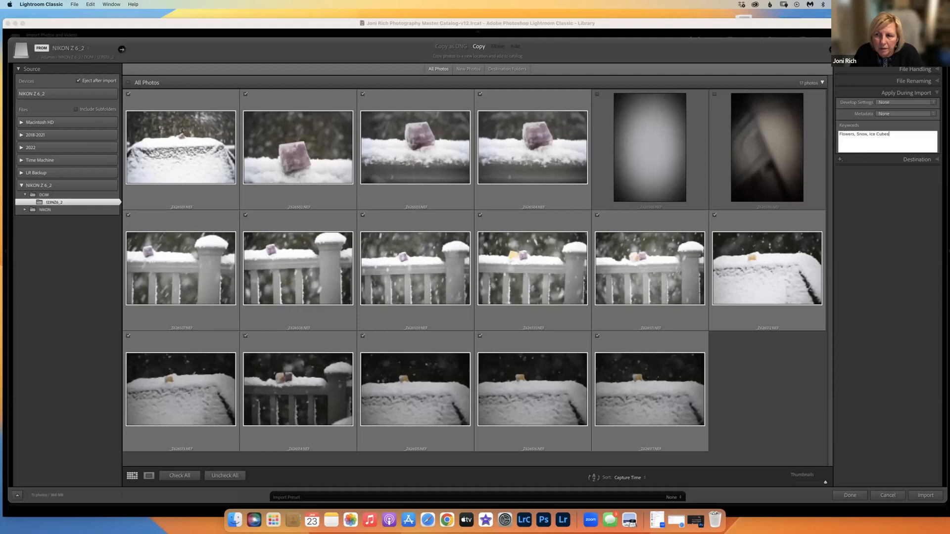
key("BackSpace")
key("BackSpace")
key("BackSpace")
key("BackSpace")
key("BackSpace")
key("BackSpace")
key("BackSpace")
key("BackSpace")
key("BackSpace")
key("BackSpace")
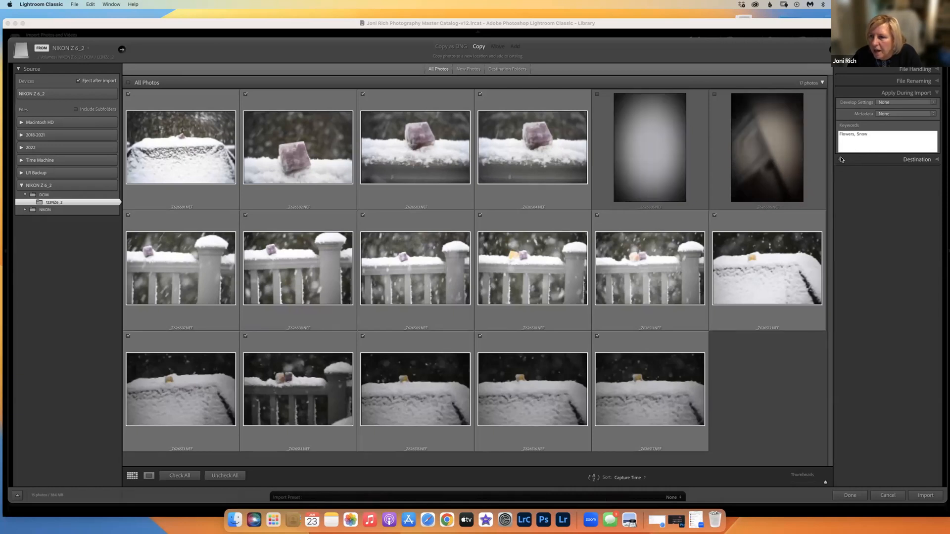
Import the photos into the existing 2023_01 Flower Ice Cubes folder
left_click(936, 161)
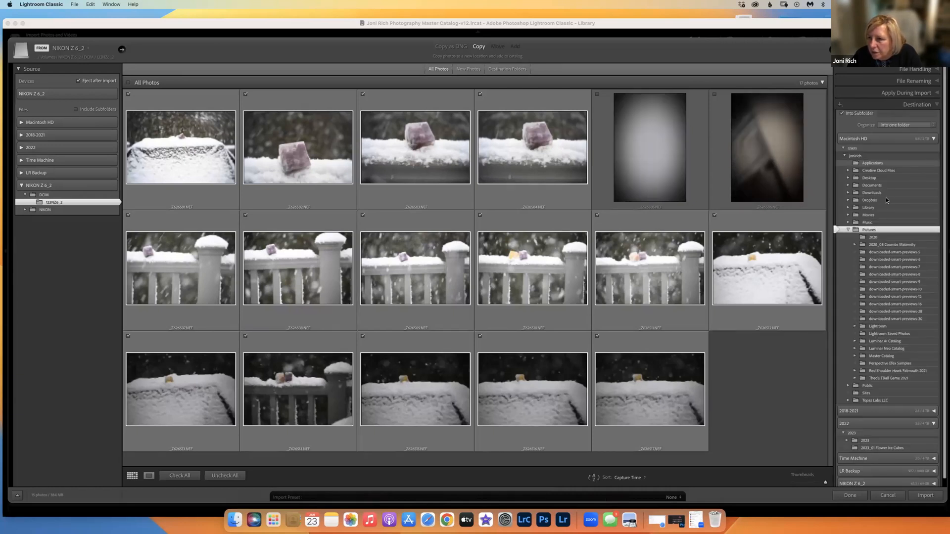
left_click(870, 139)
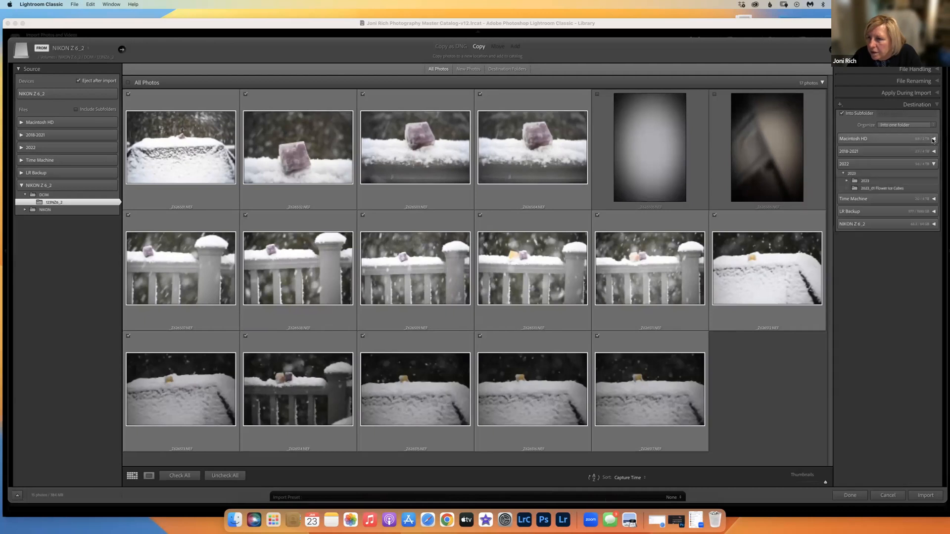
left_click(874, 188)
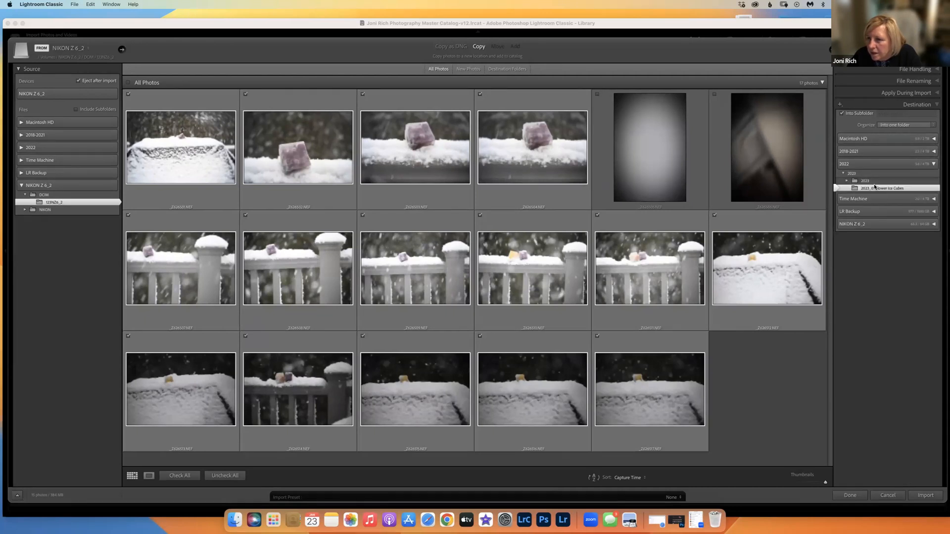
left_click(925, 495)
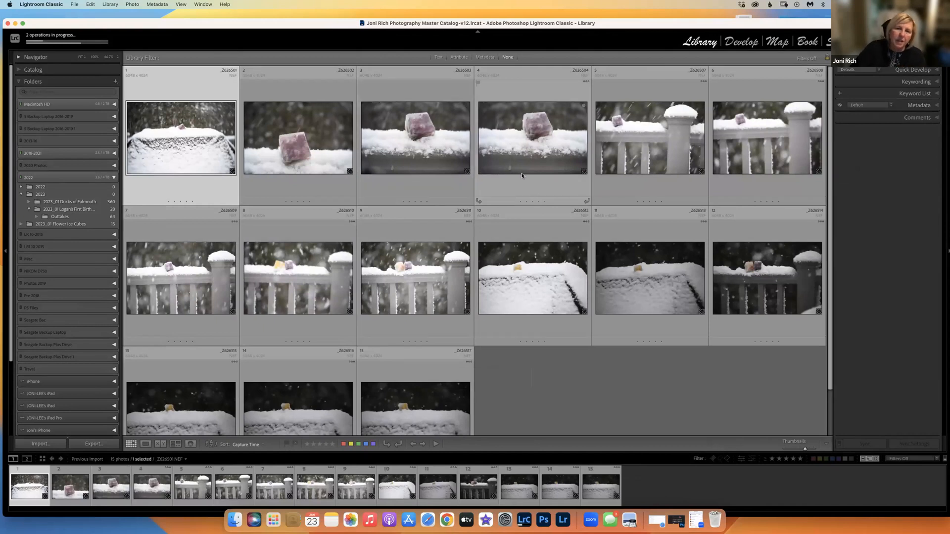
Dismiss the Smart Previews notice and select photos 2–4
left_click(291, 149)
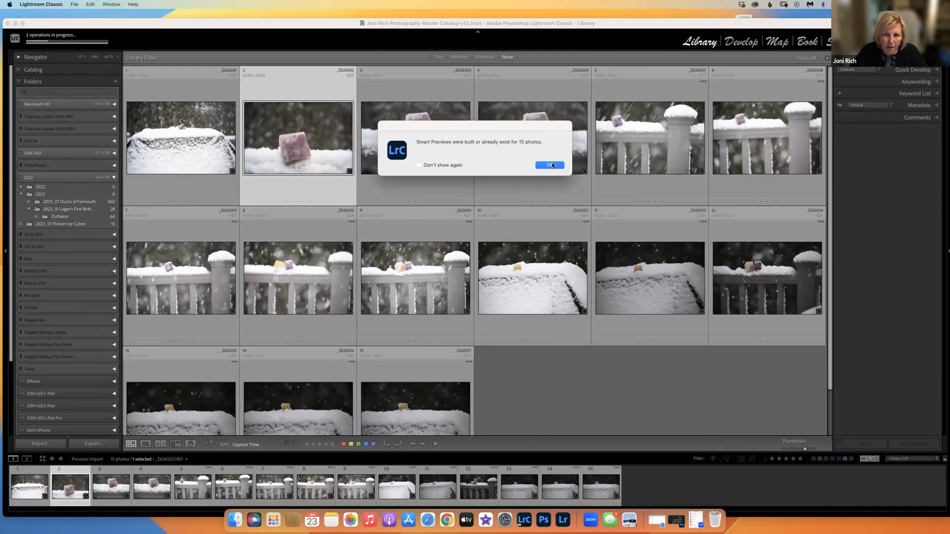
left_click(550, 164)
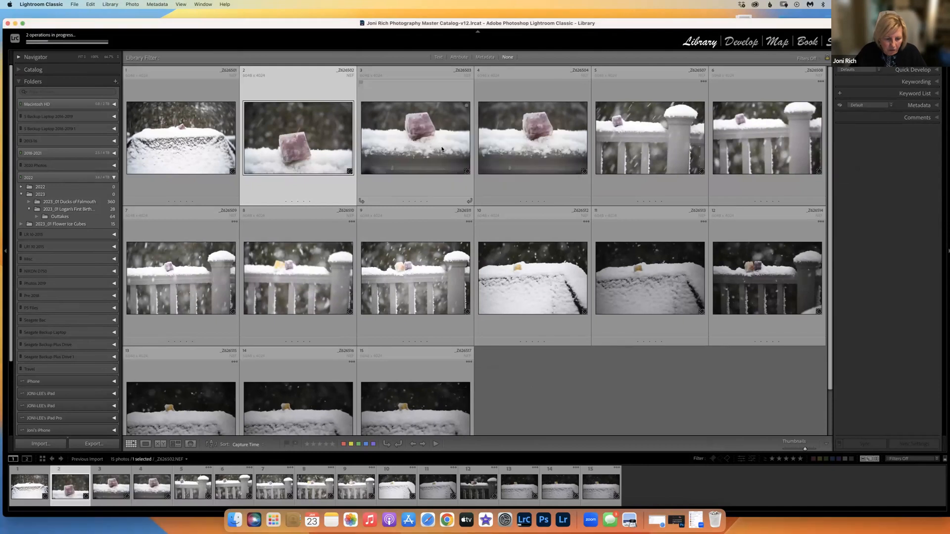
left_click(412, 144, "shift")
left_click(509, 151, "shift")
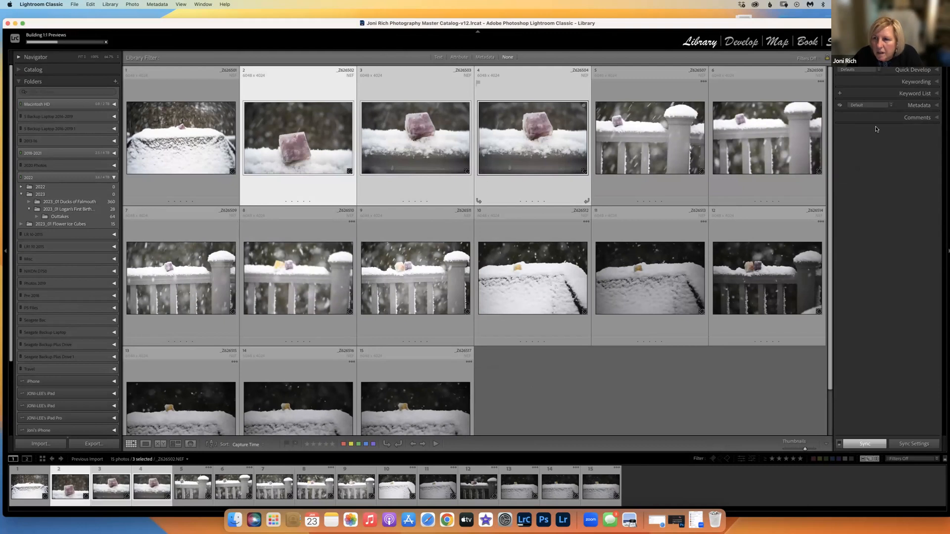
Add the keyword 'Purple' to the three selected photos' Keyword Tags
left_click(938, 94)
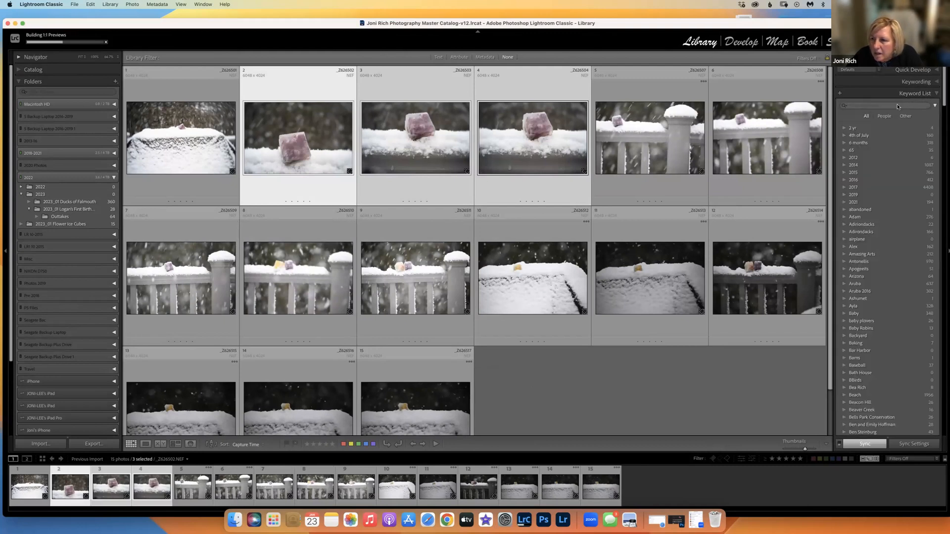
left_click(921, 94)
left_click(915, 82)
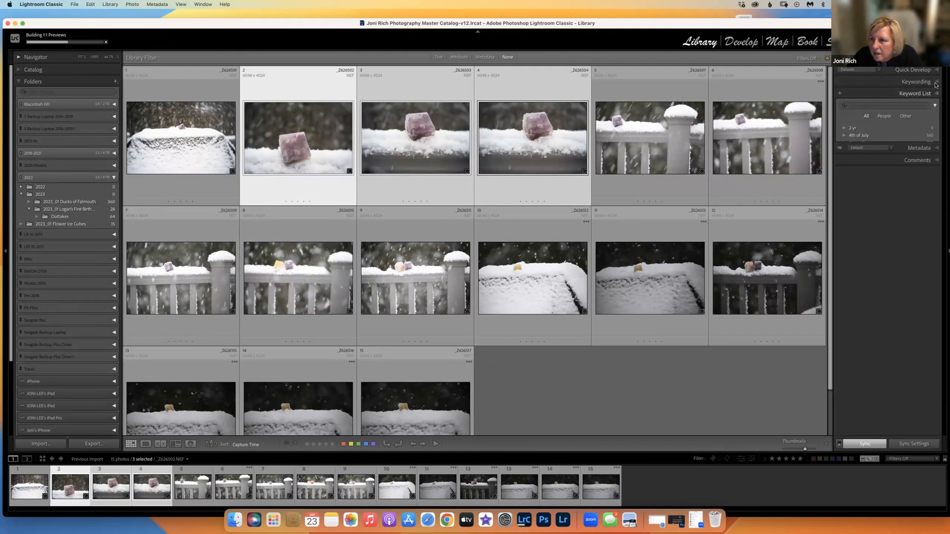
left_click(881, 106)
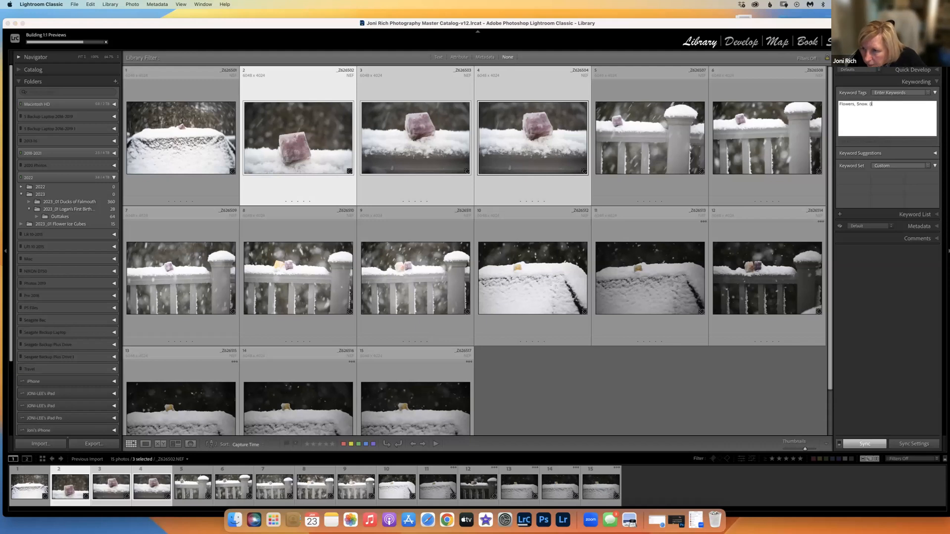
type(", Pu")
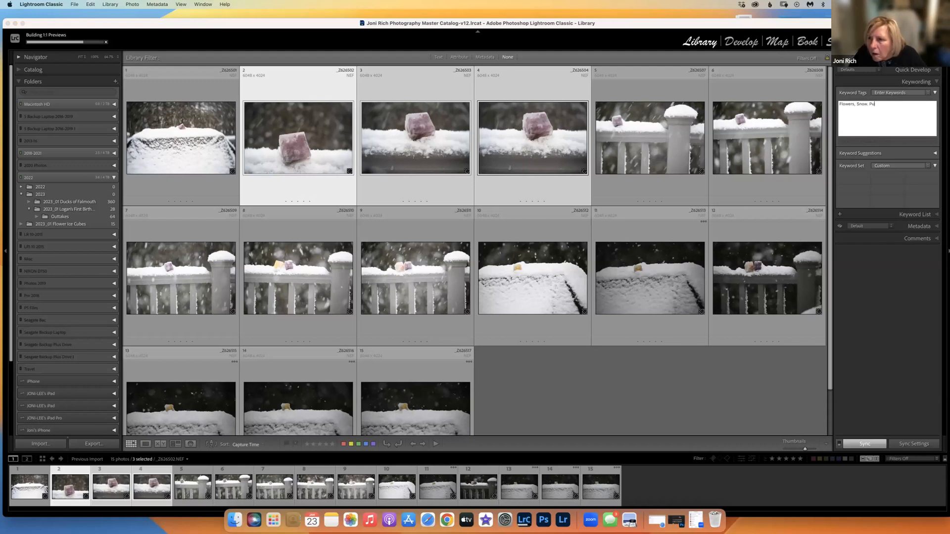
type("rple")
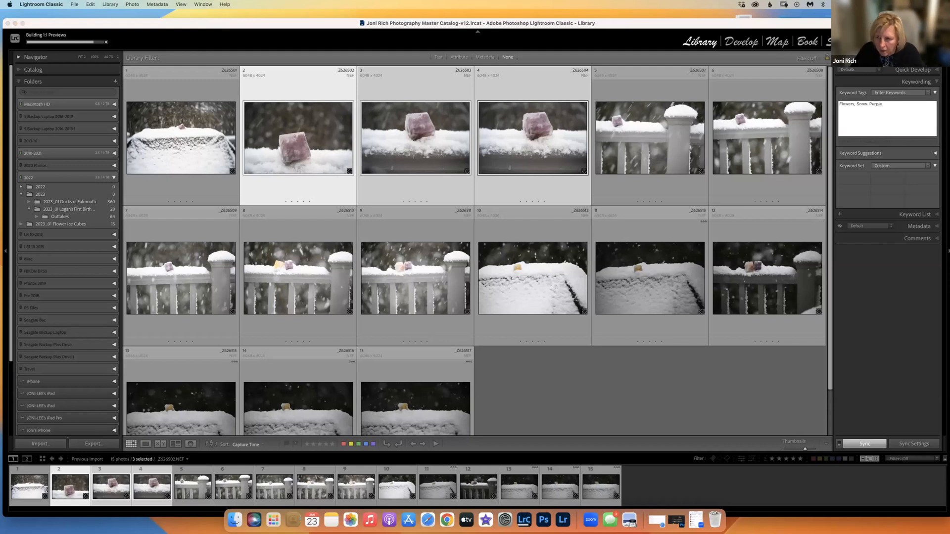
key("Return")
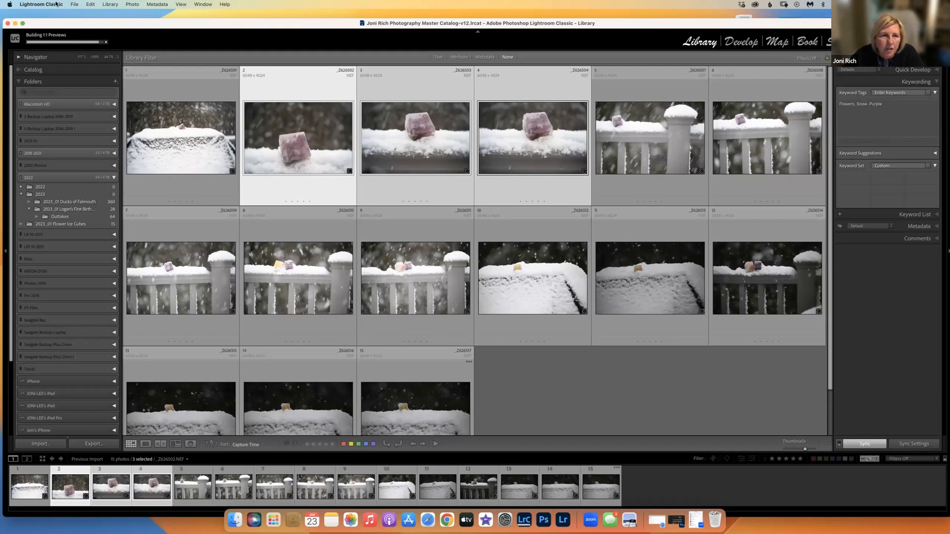
View photo 1 large and step through photos 1–4, checking each one's keywords
double_click(153, 102)
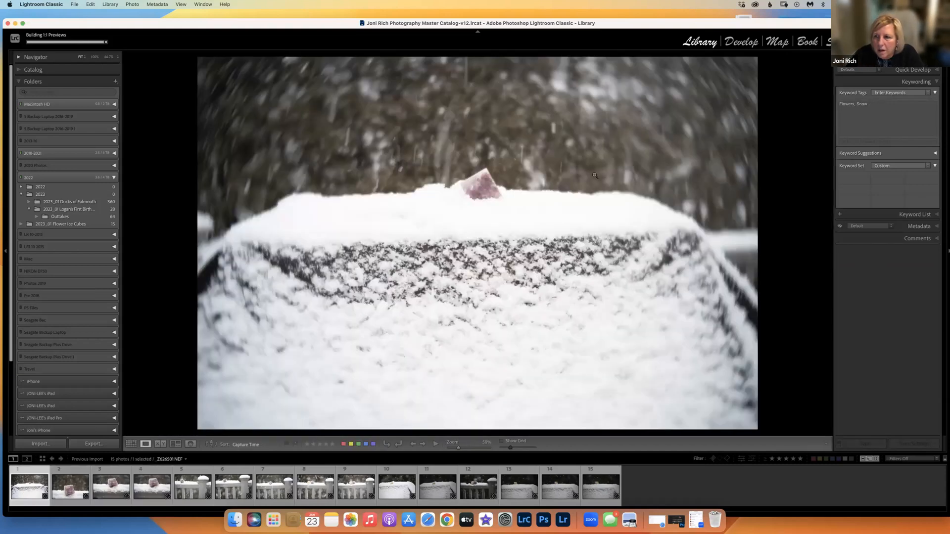
left_click(875, 108)
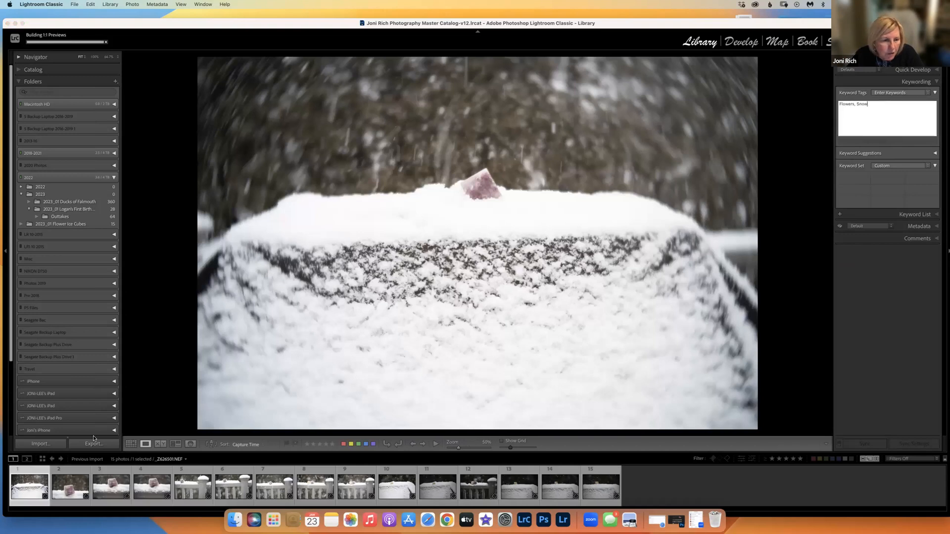
left_click(65, 485)
left_click(100, 485)
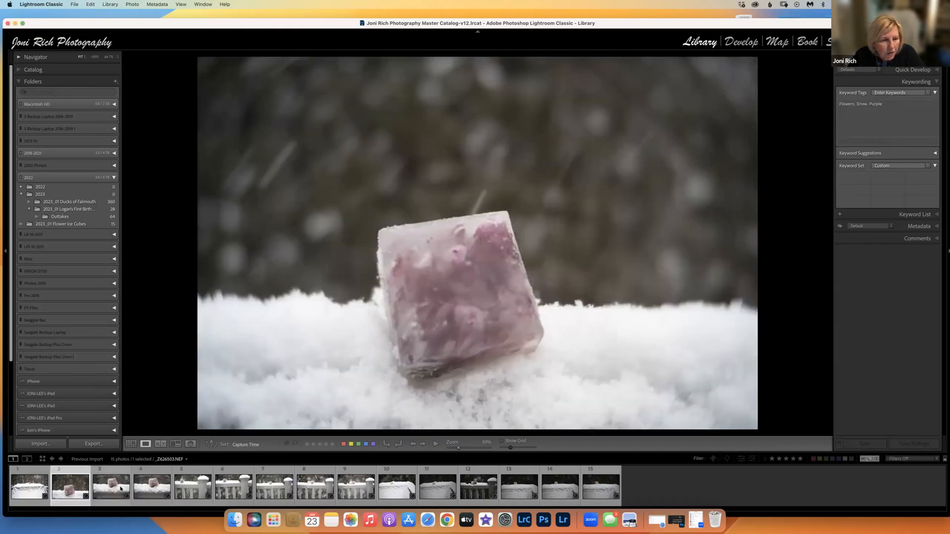
left_click(142, 484)
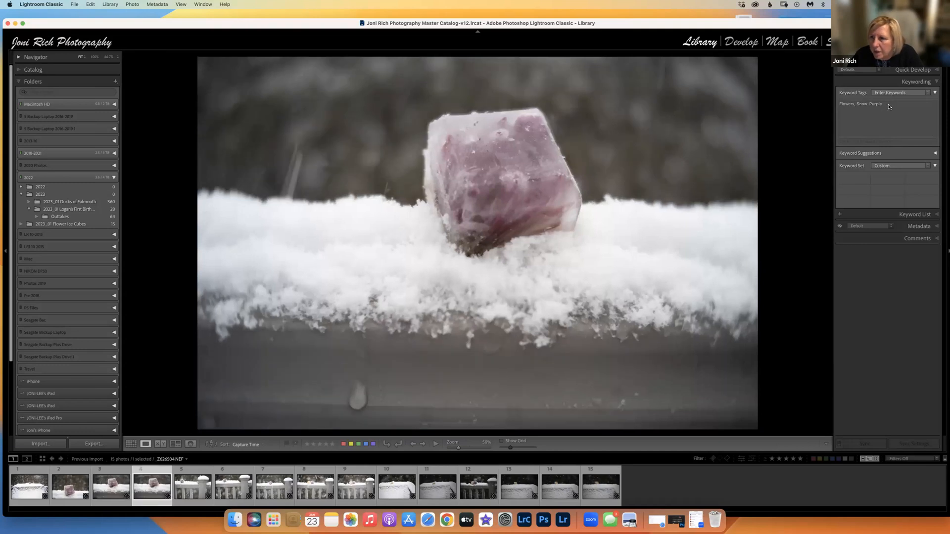
left_click(858, 105)
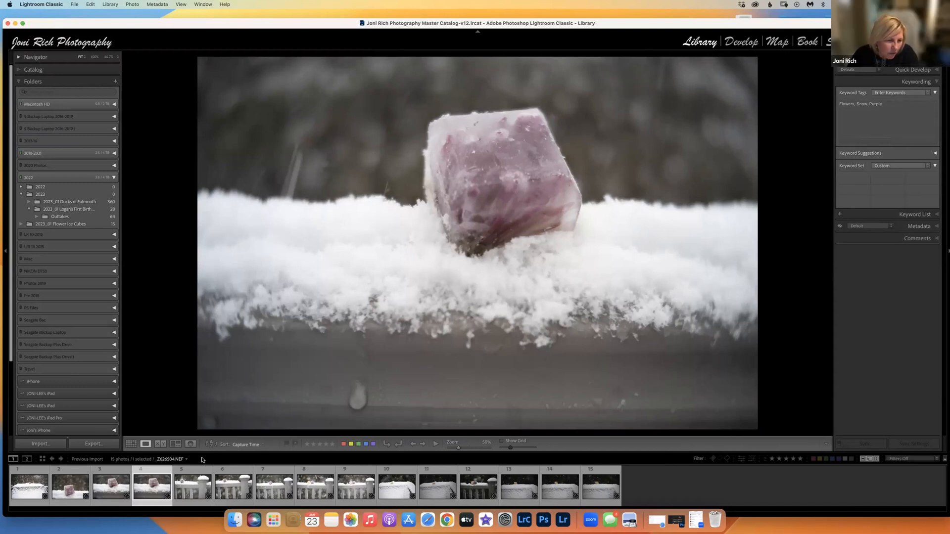
Expand Keyword Suggestions and the full Keyword List with photo counts
left_click(937, 83)
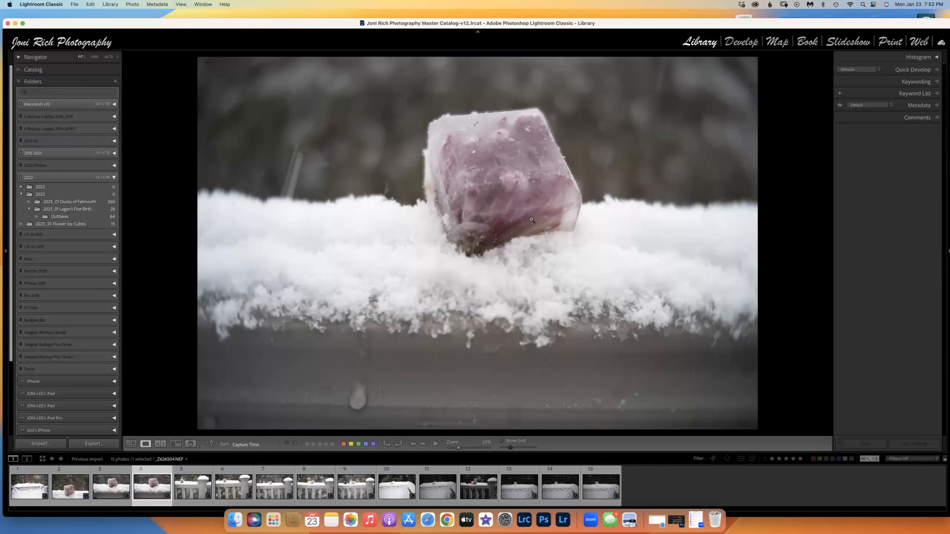
left_click(937, 82)
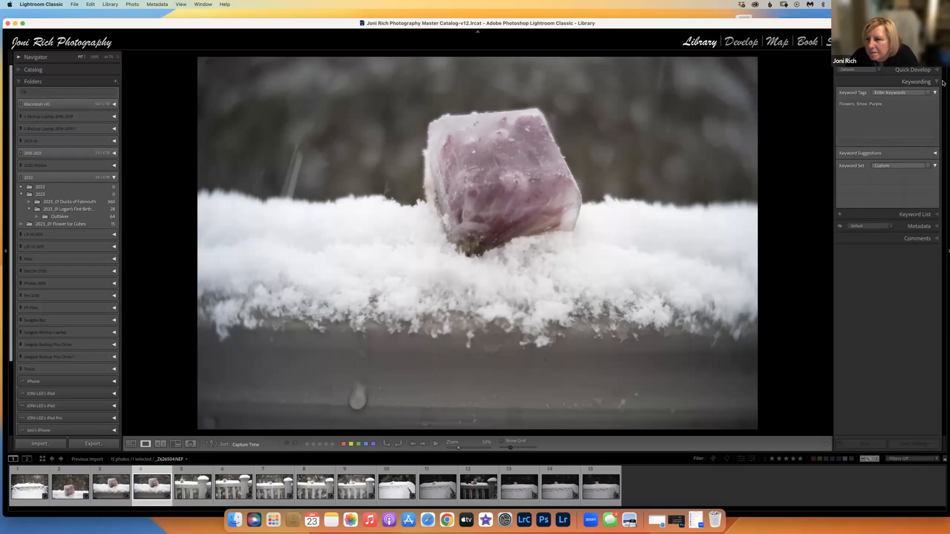
left_click(934, 154)
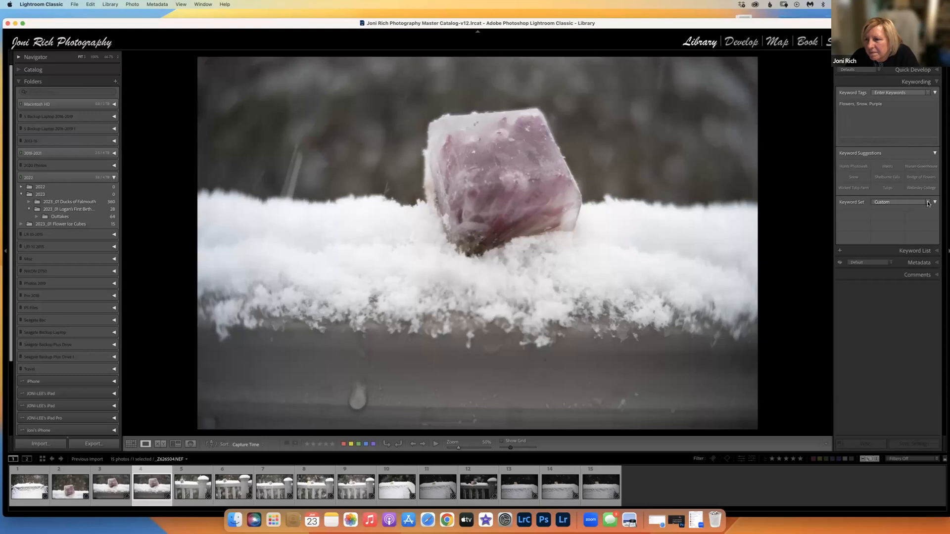
left_click(935, 251)
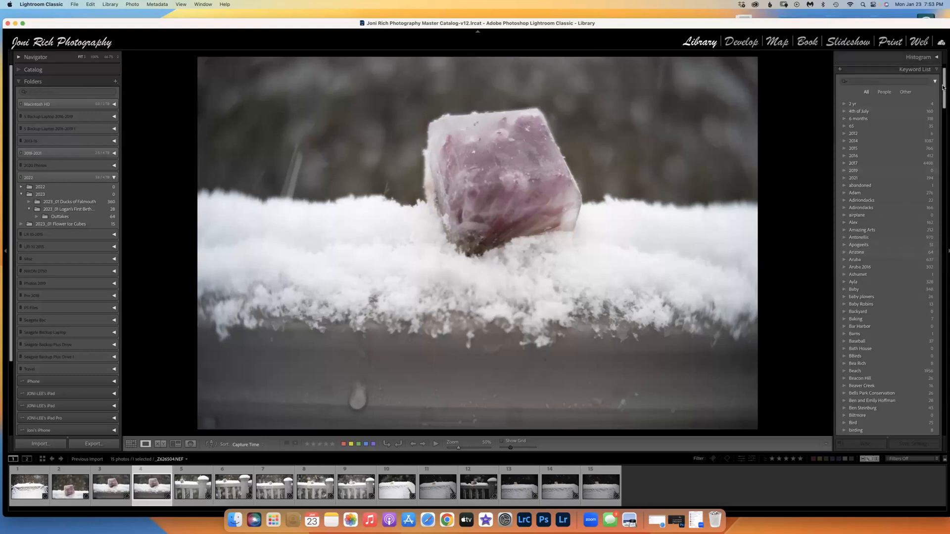
Collapse the Keyword List, reopen Keywording, and jump to the first photo
scroll(943, 87, "up", 2)
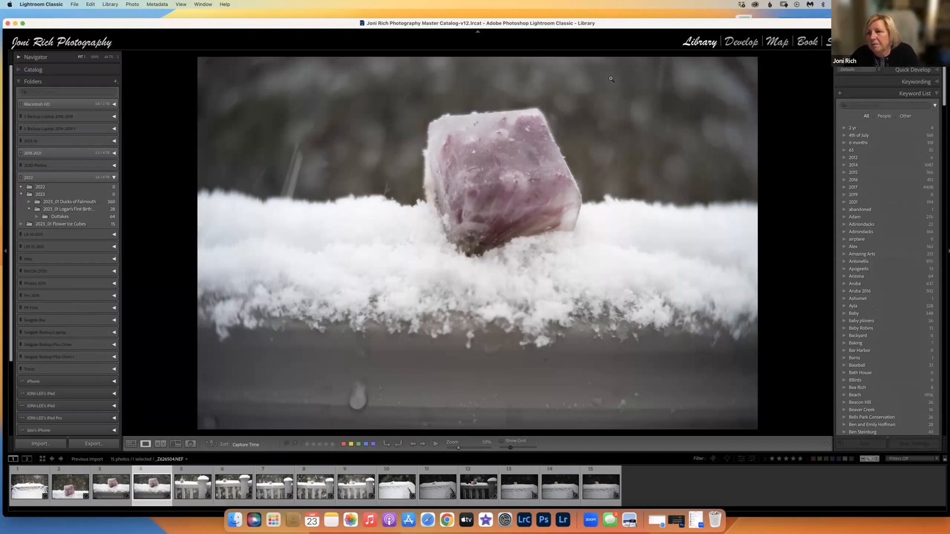
left_click(937, 93)
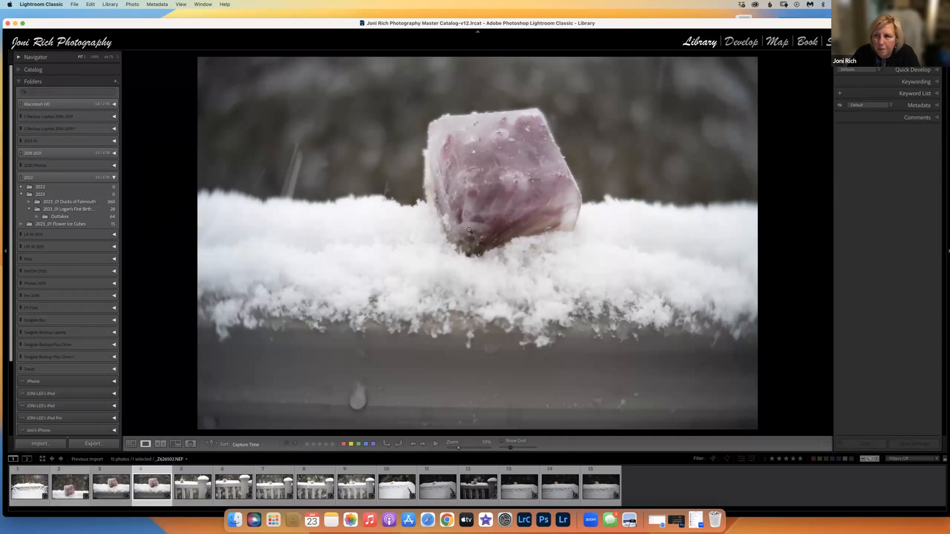
left_click(937, 81)
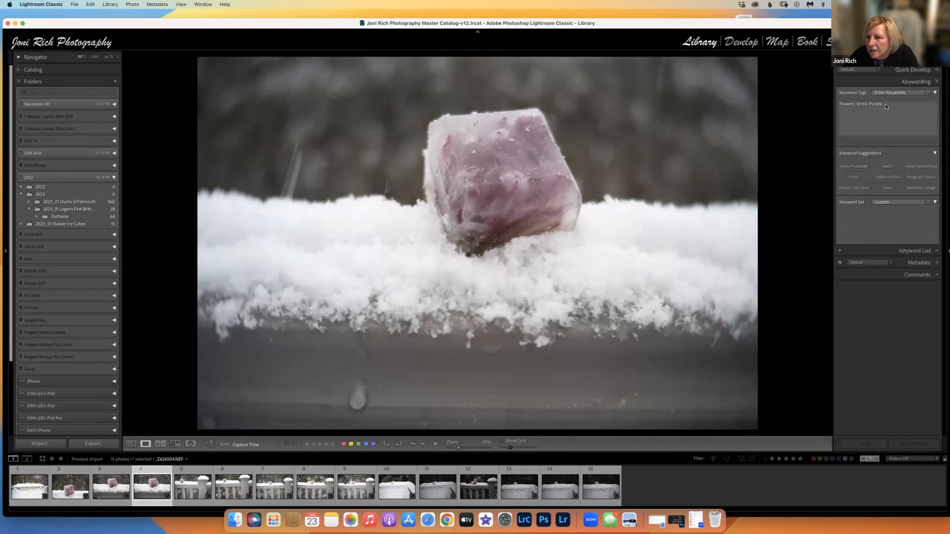
key("Home")
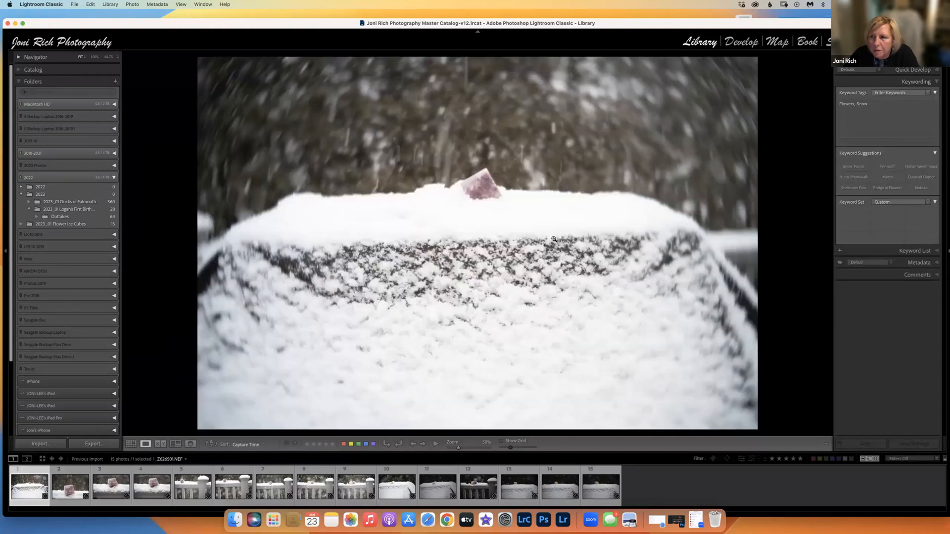
Select photo 1's Keyword Tags, then expand the Keyword List and its filter box
left_click(870, 105)
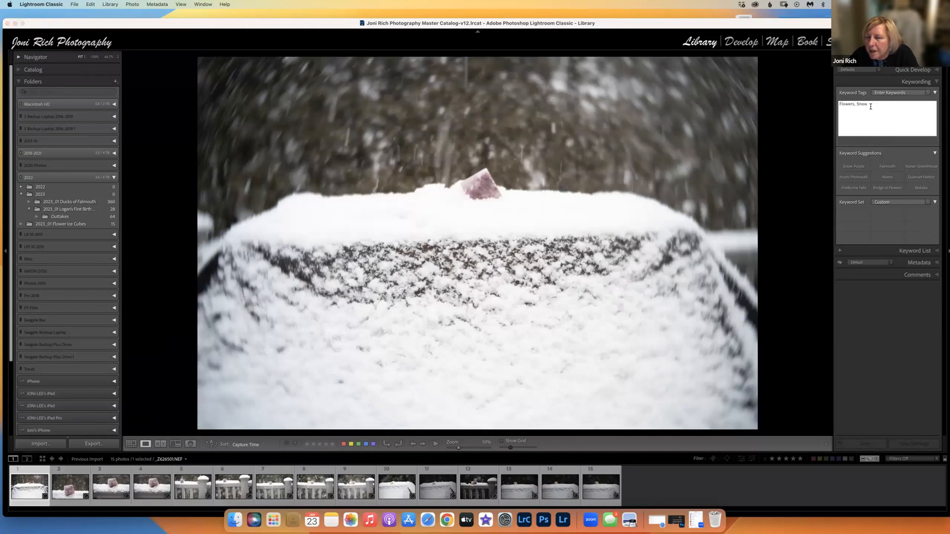
left_click(939, 255)
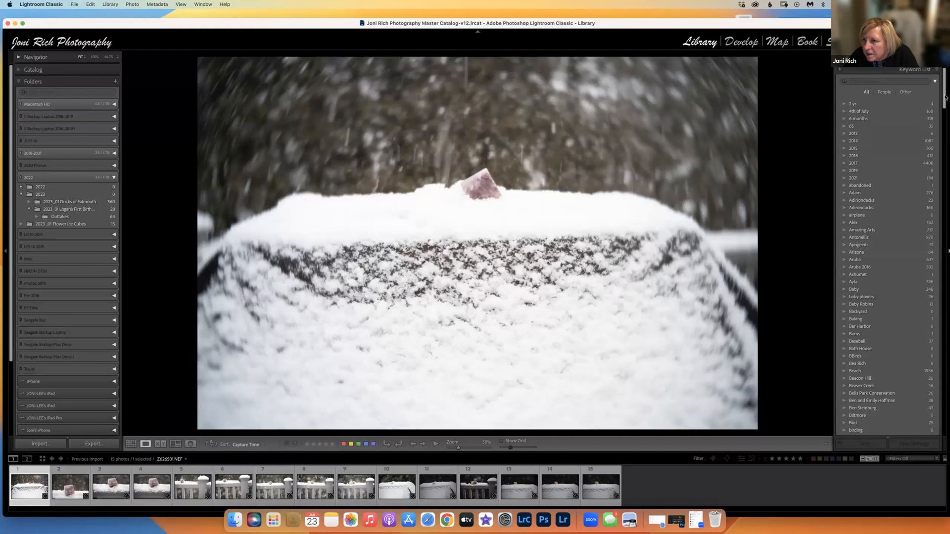
left_click(882, 81)
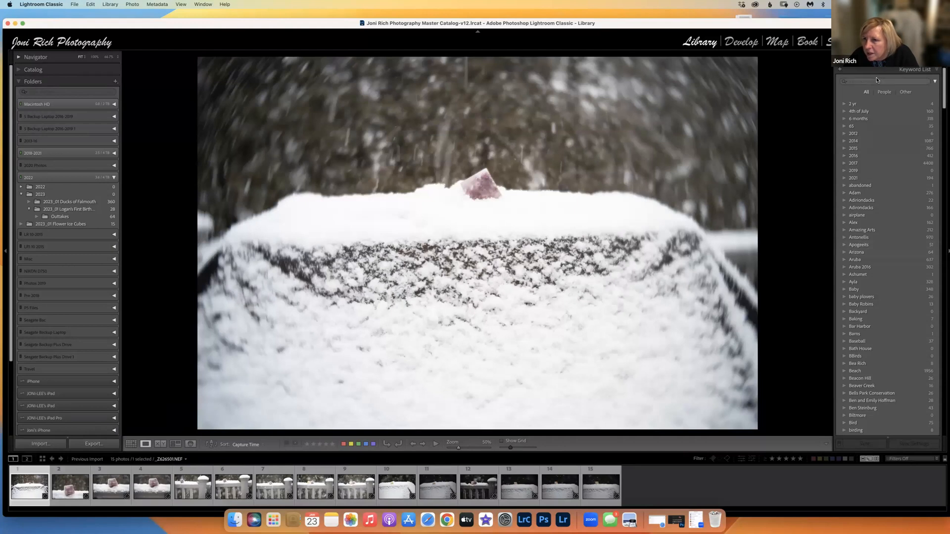
scroll(938, 85, "down", 1)
scroll(935, 74, "down", 1)
scroll(935, 74, "up", 3)
Add Purple after Flowers and Snow in the first photo's Keyword Tags, using autocomplete
left_click(934, 85)
left_click(935, 84)
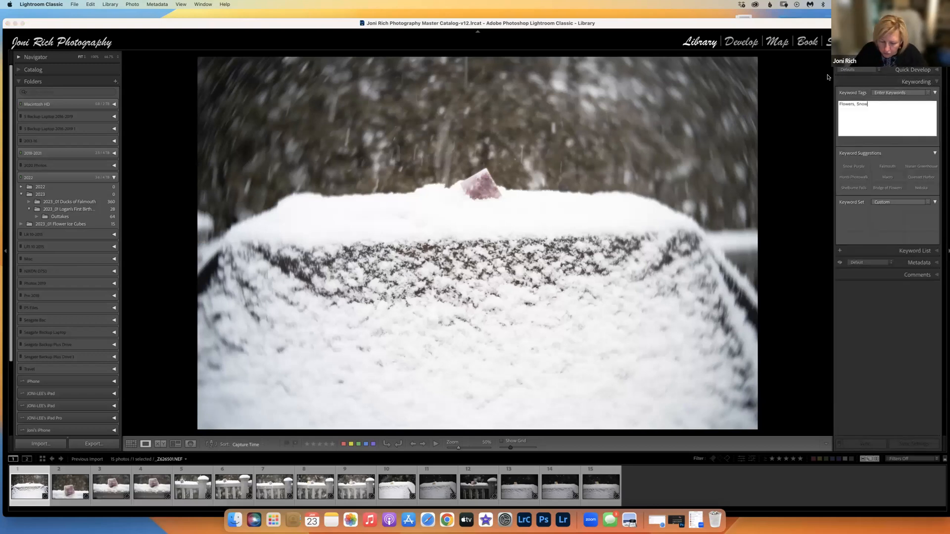
type(", Paddling")
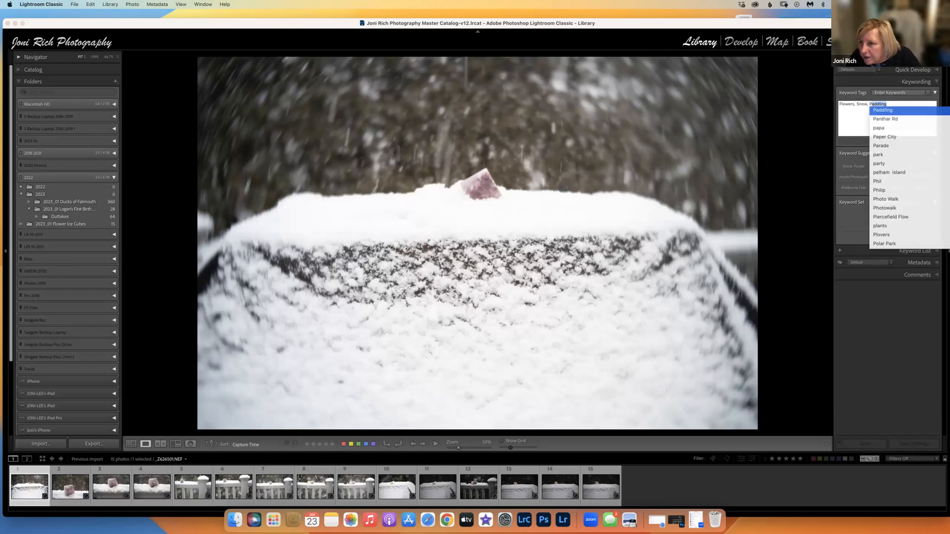
key("Down")
key("Down")
key("Down")
key("Down")
key("Down")
key("Down")
key("Down")
key("Down")
key("Down")
key("Down")
key("Down")
key("Down")
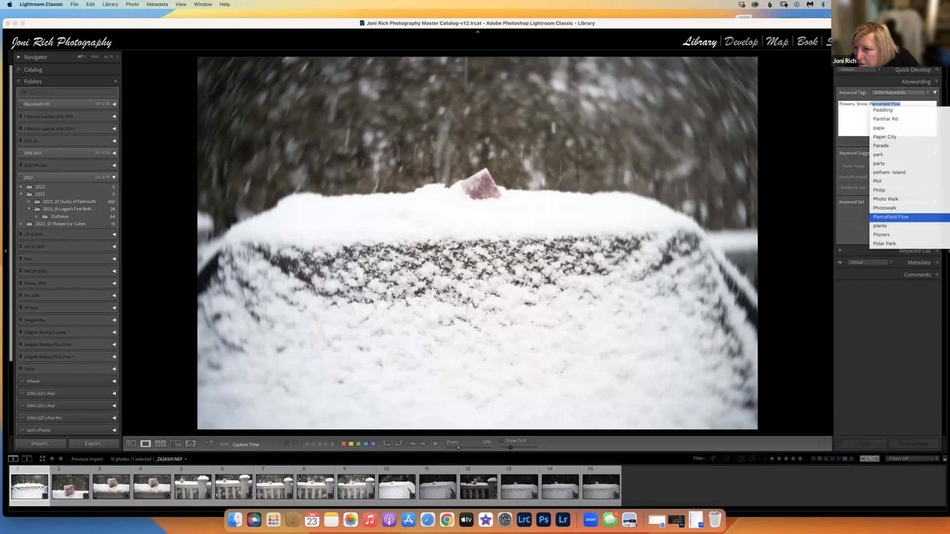
key("Down")
key("Down")
key("Down")
key("Down")
key("Down")
key("Down")
key("Down")
key("Down")
key("Down")
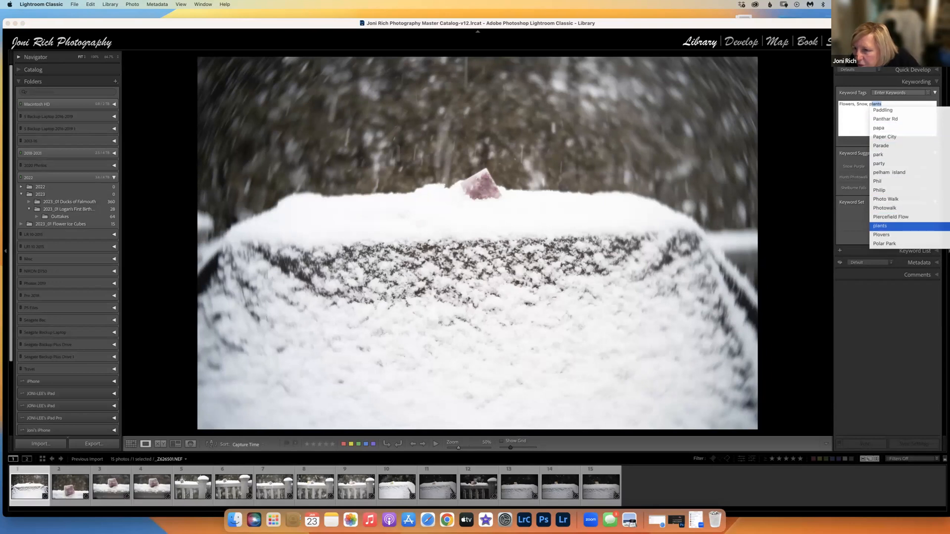
key("Down")
key("Down")
key("Down")
key("Down")
key("Down")
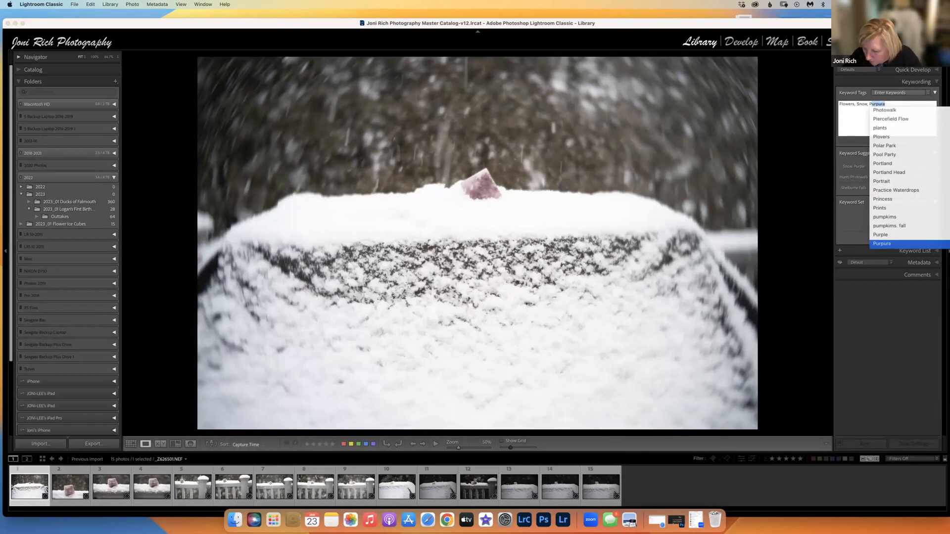
key("Up")
key("Return")
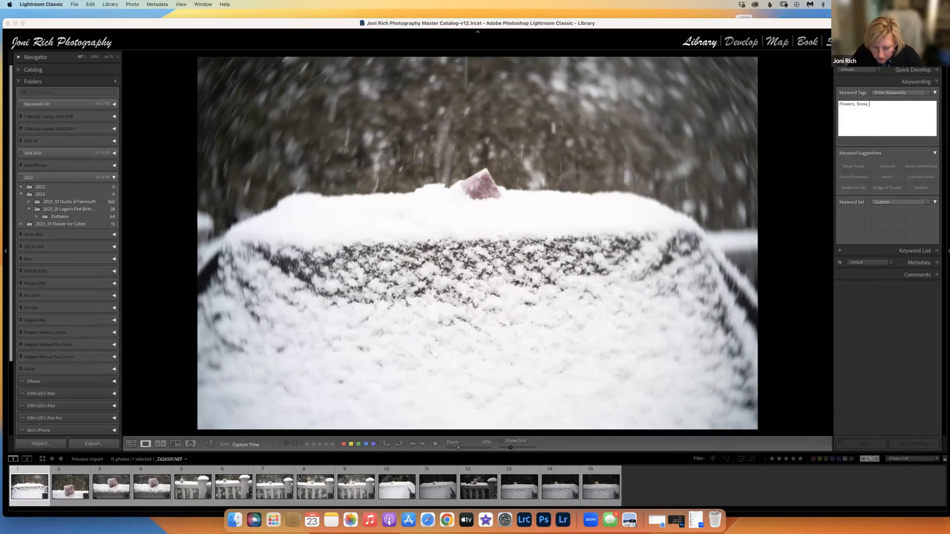
type("ur")
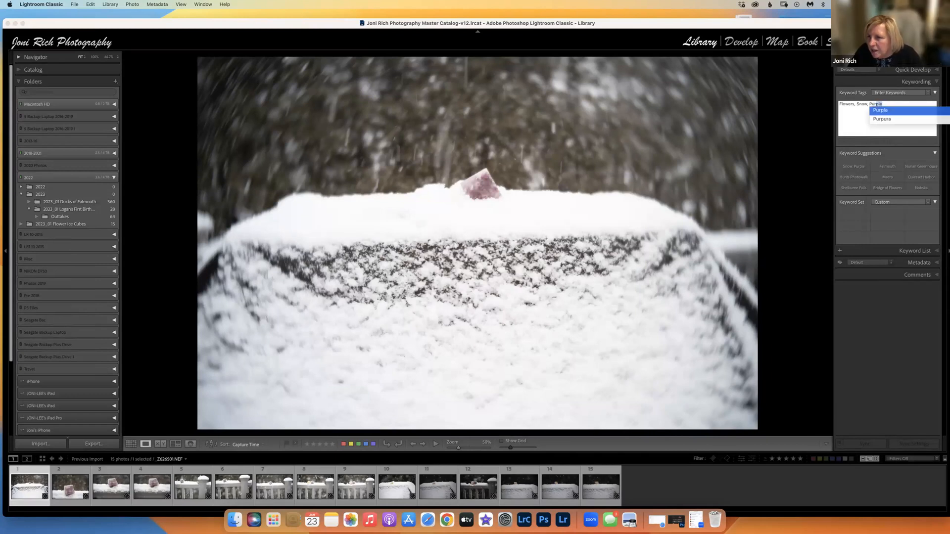
type("pl")
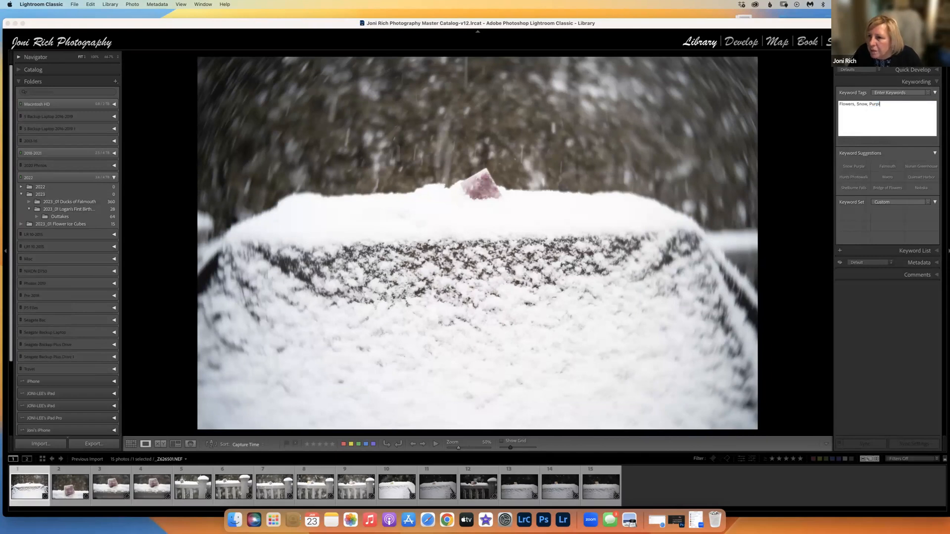
type("p")
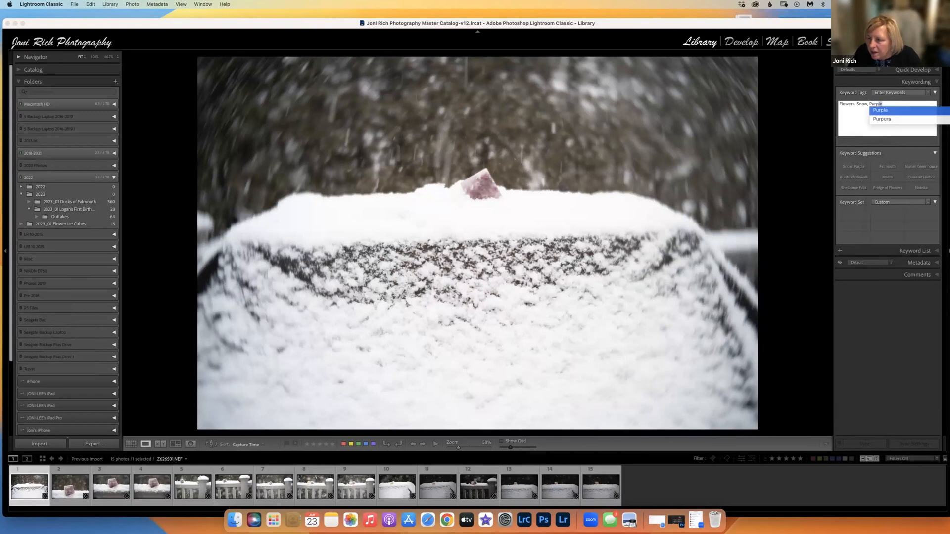
key("Return")
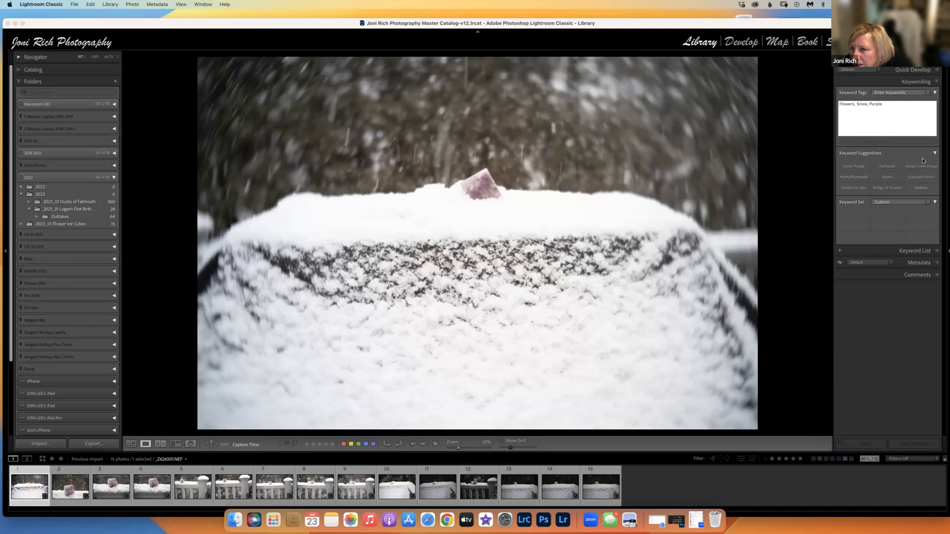
Switch the Keyword Set to Recent Keywords and collapse its button grid
left_click(927, 204)
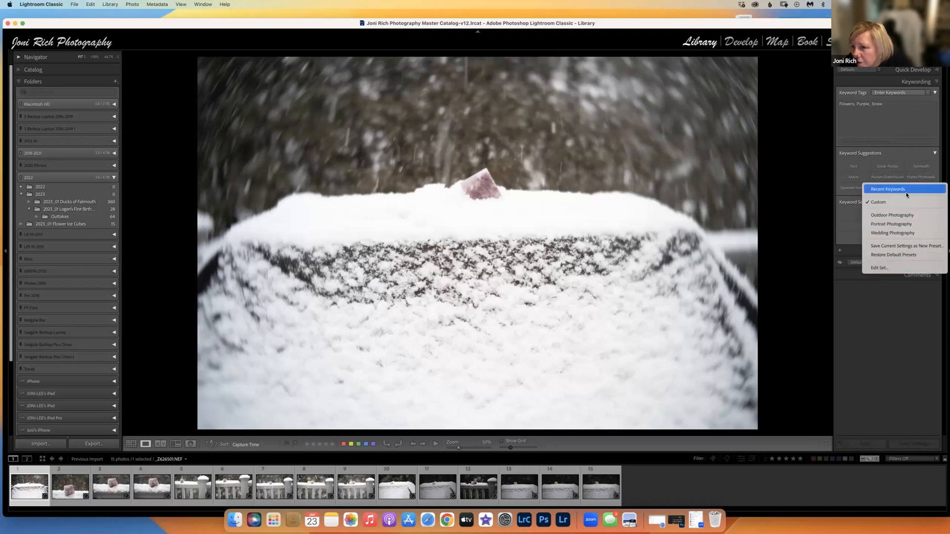
left_click(913, 192)
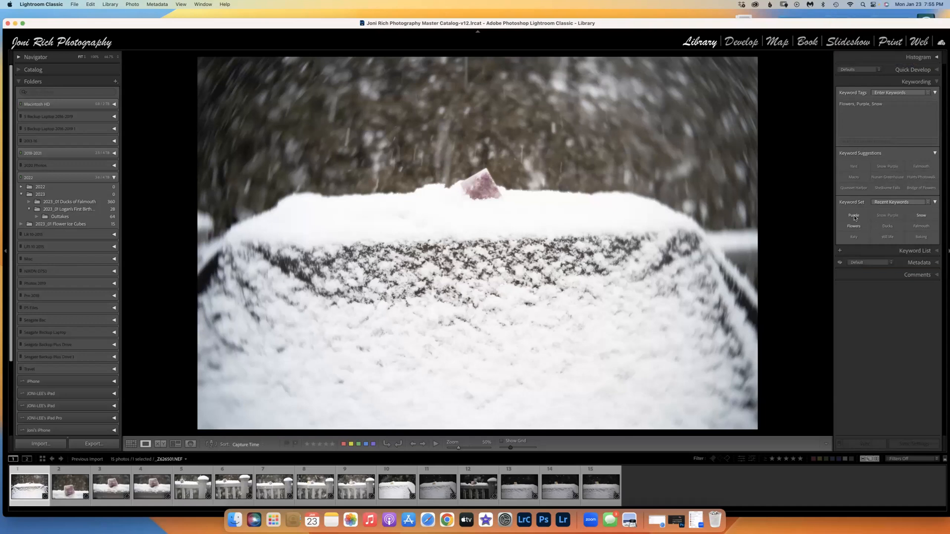
left_click(934, 203)
Confirm the Keyword Tags popup stays on Enter Keywords
left_click(928, 93)
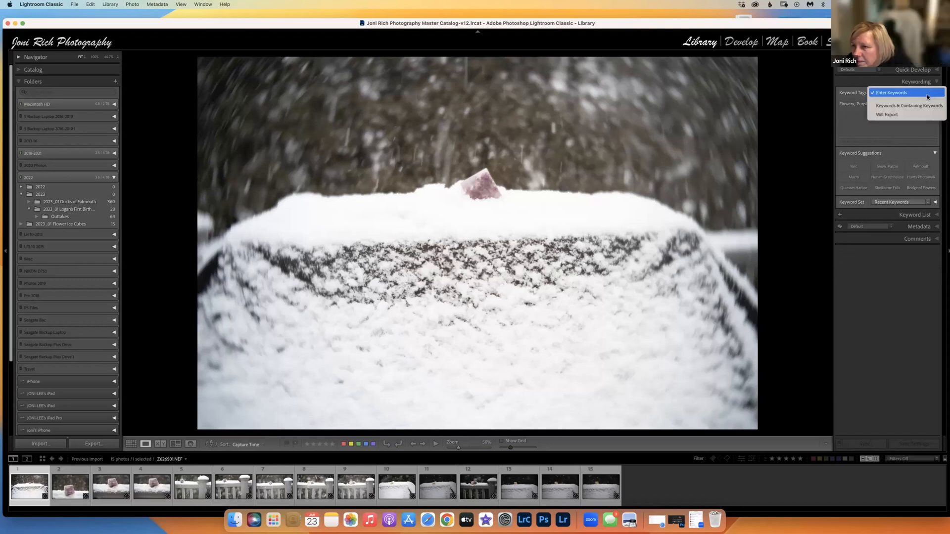
left_click(891, 93)
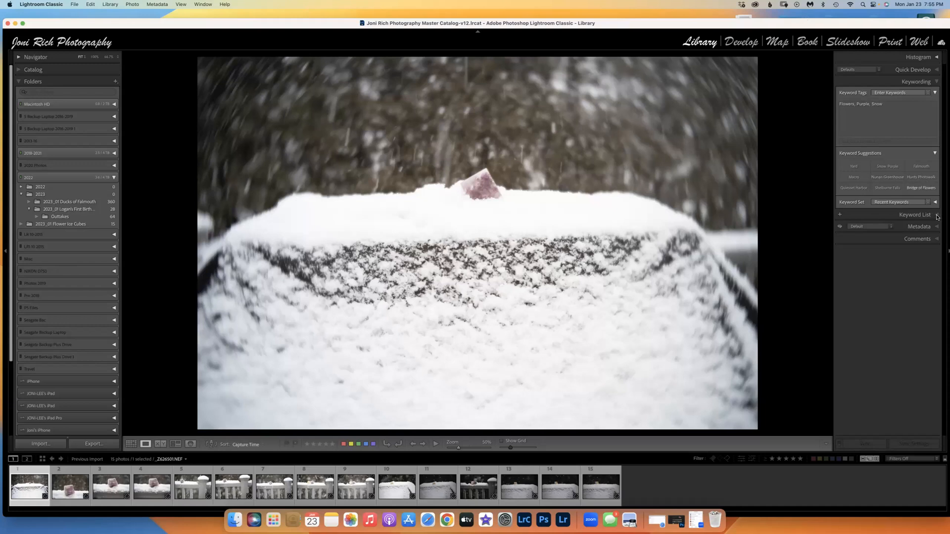
left_click(924, 94)
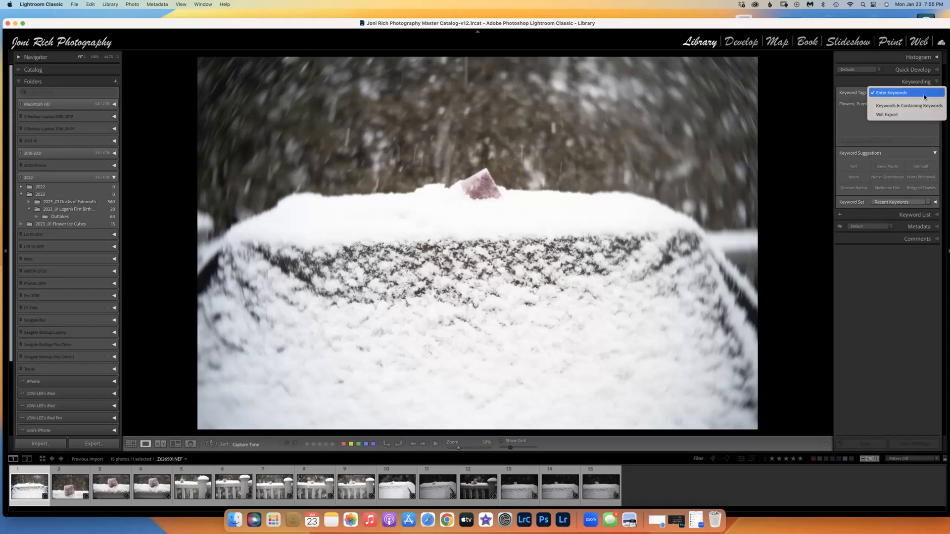
left_click(923, 94)
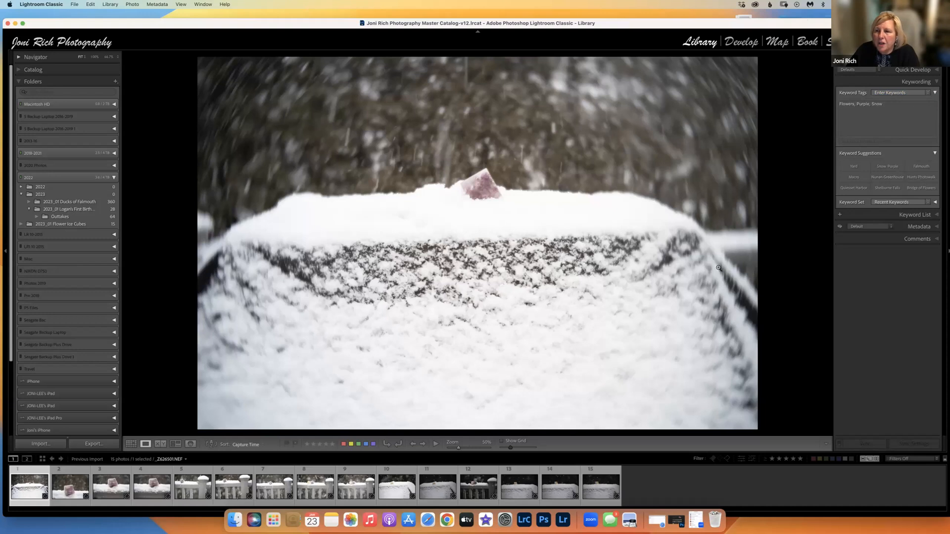
Collapse Keyword Suggestions, then look over the Edit Keyword Set dialog and cancel it
left_click(936, 153)
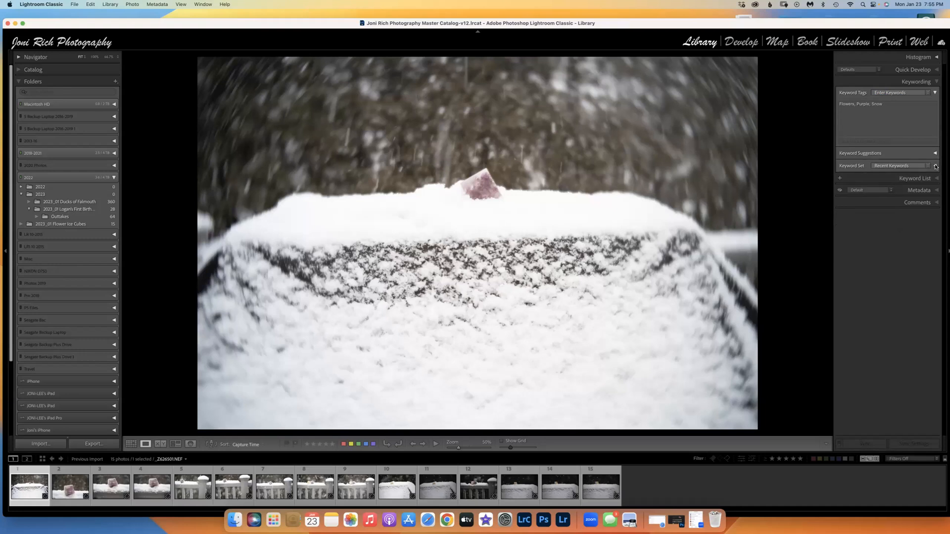
left_click(931, 167)
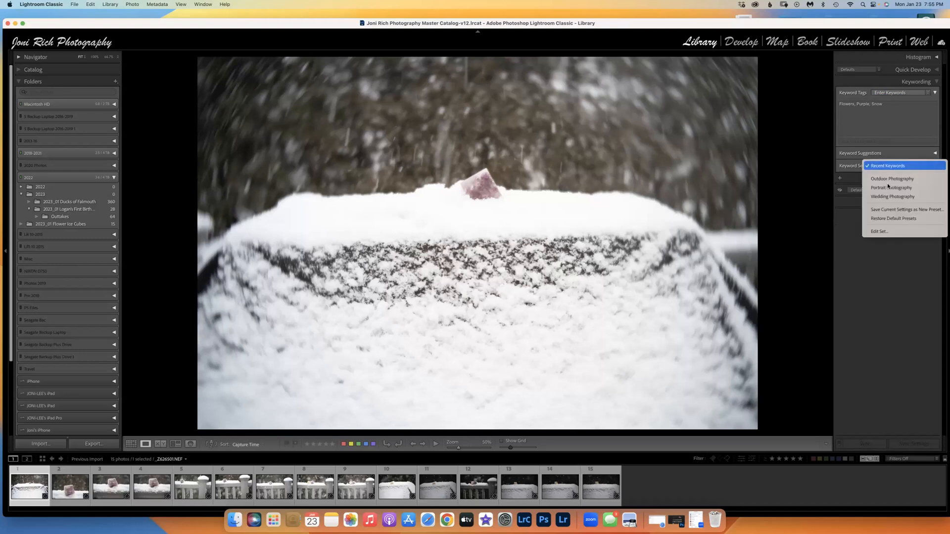
left_click(879, 232)
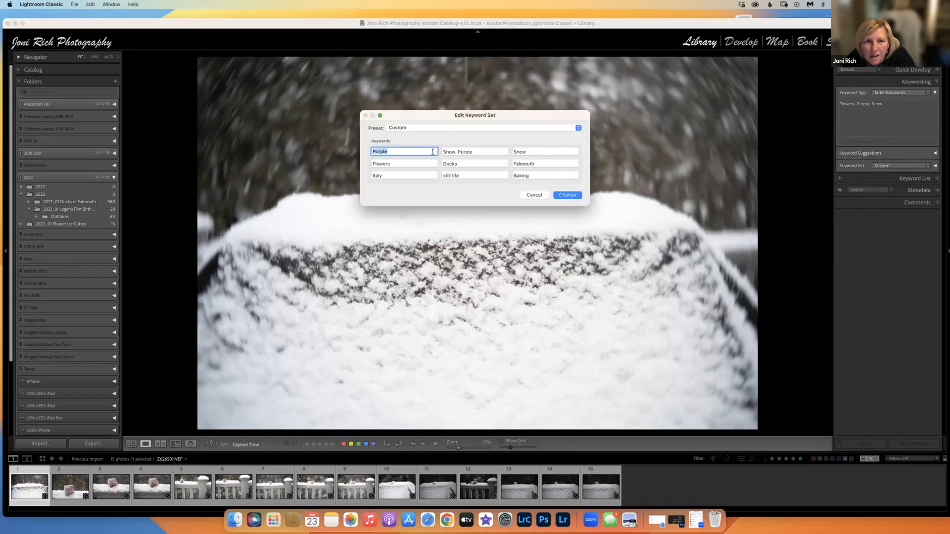
left_click(407, 131)
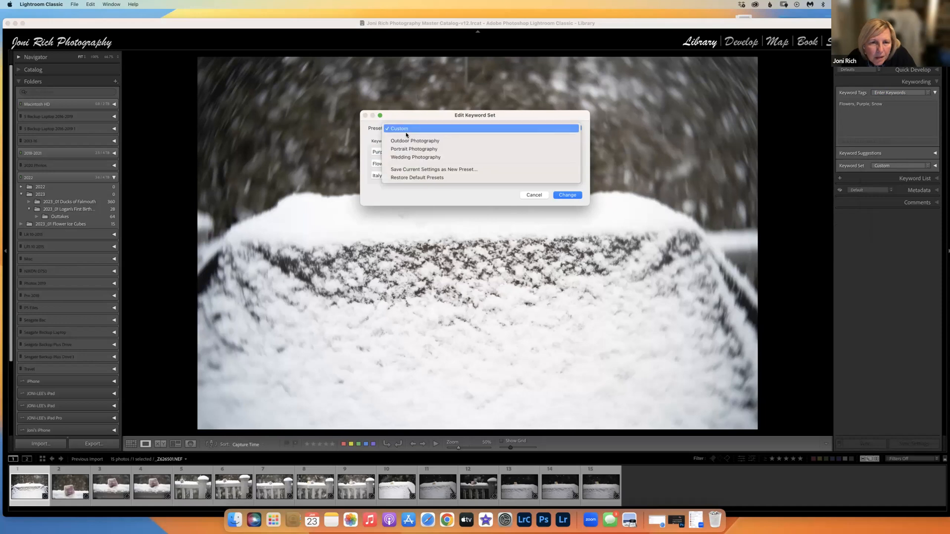
left_click(407, 133)
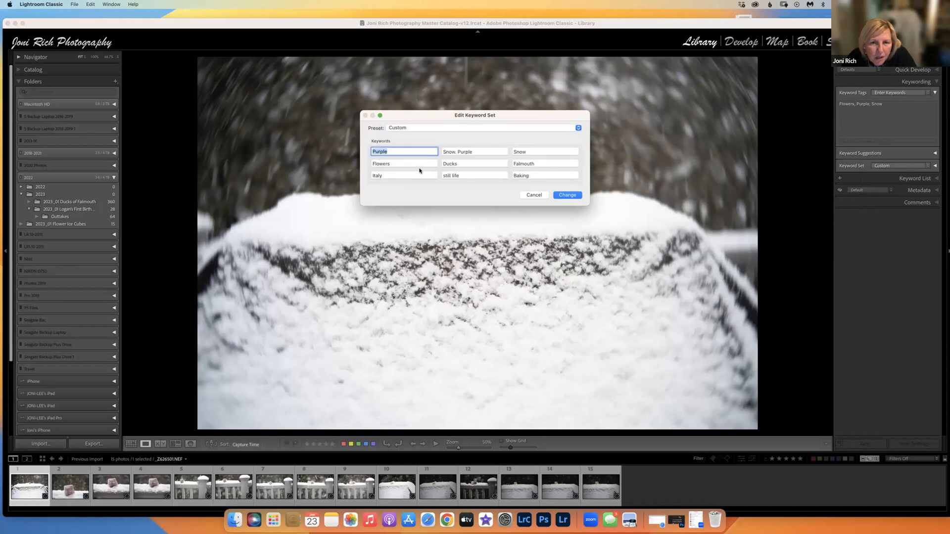
left_click(404, 162)
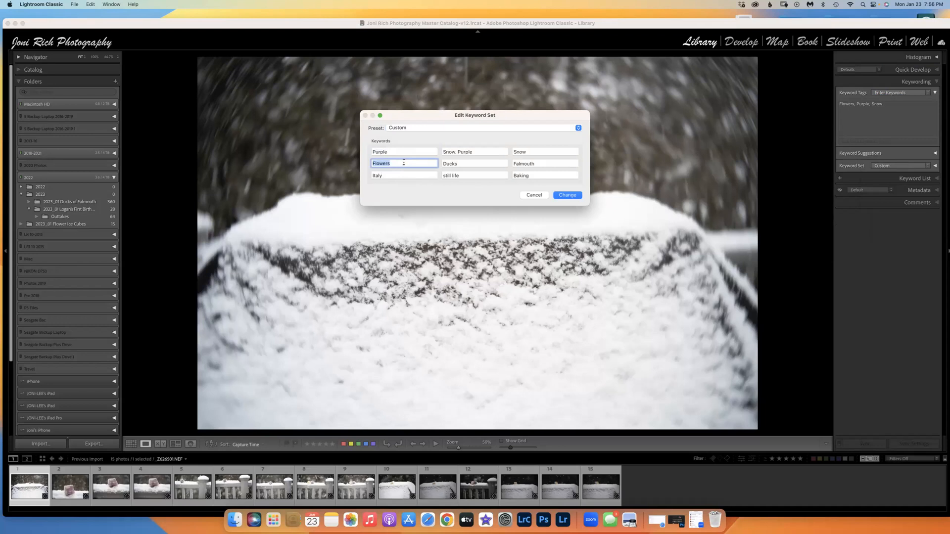
left_click(556, 194)
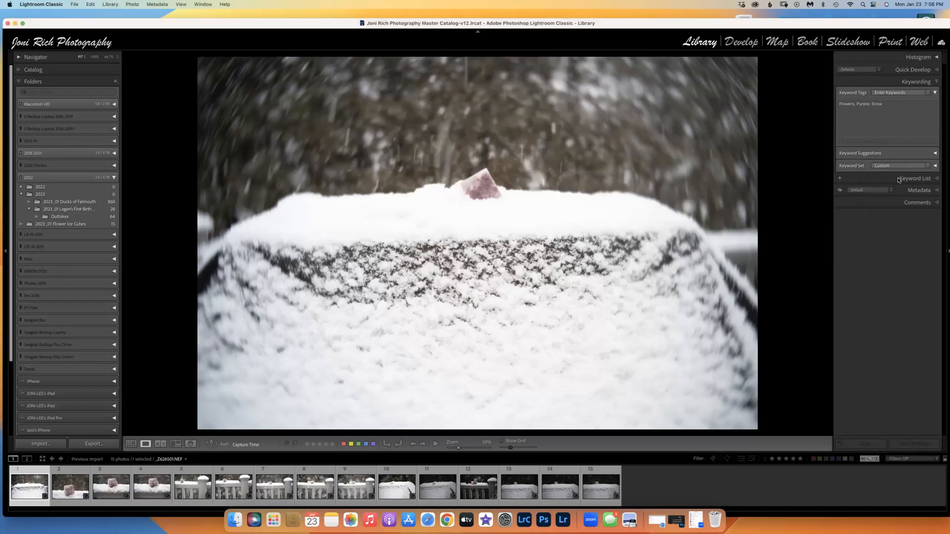
Make Outdoor Photography the active keyword set
left_click(926, 168)
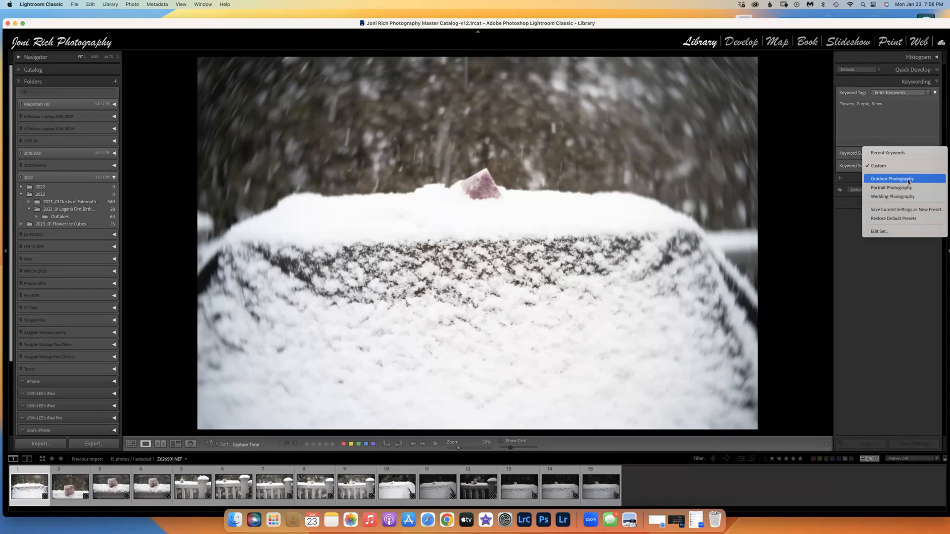
left_click(903, 180)
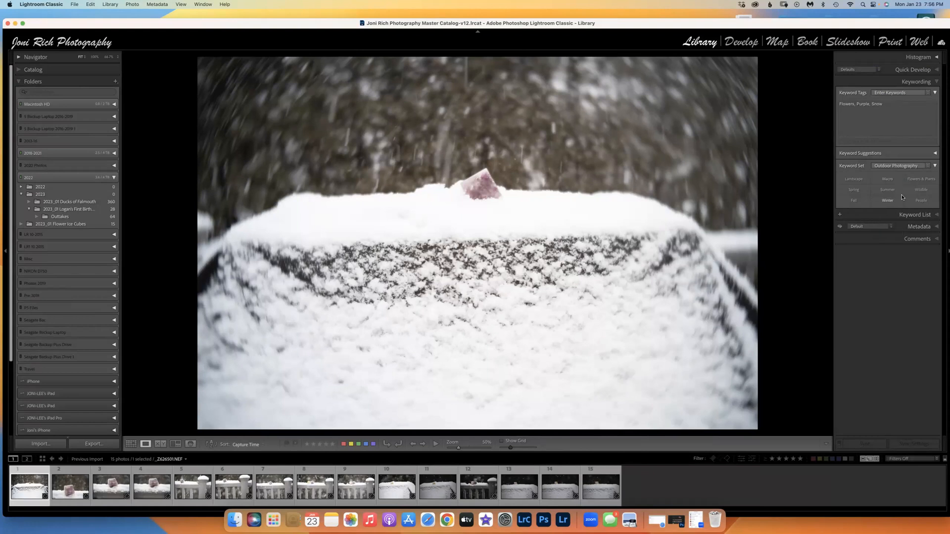
left_click(927, 166)
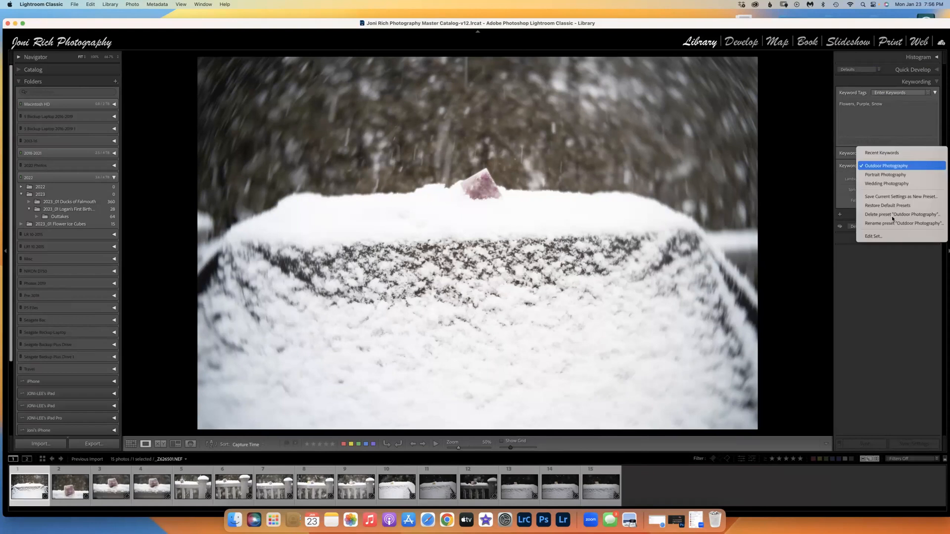
Inspect the Outdoor Photography keyword set in its editor and close it unchanged
left_click(871, 236)
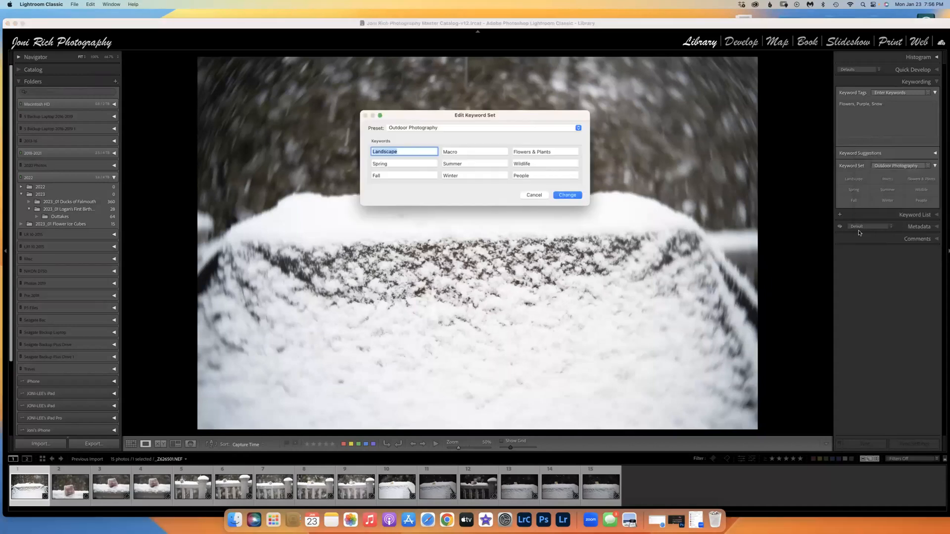
left_click(456, 128)
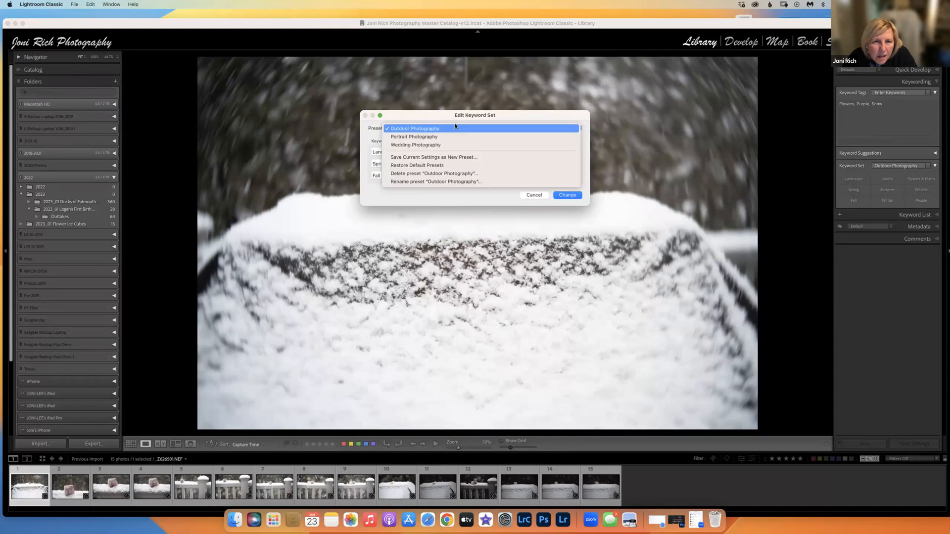
left_click(532, 194)
left_click(533, 194)
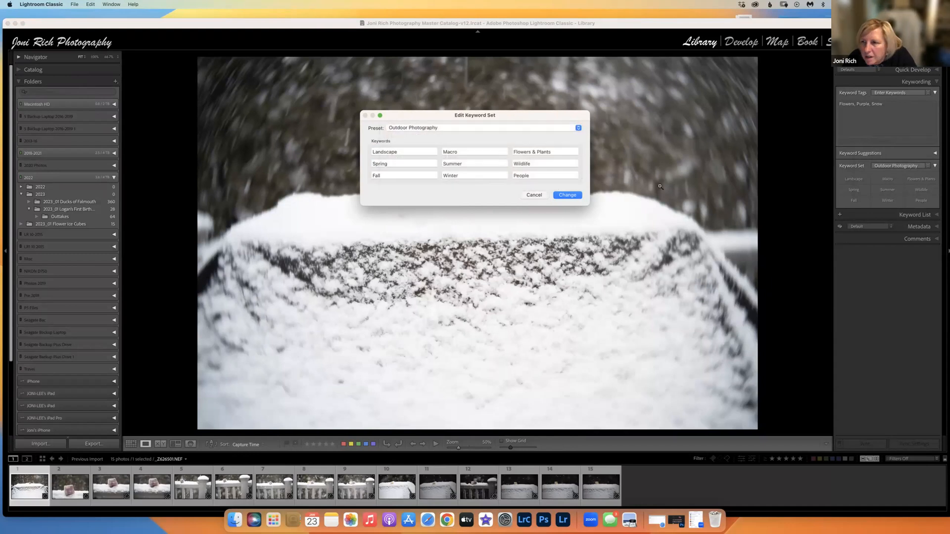
left_click(928, 166)
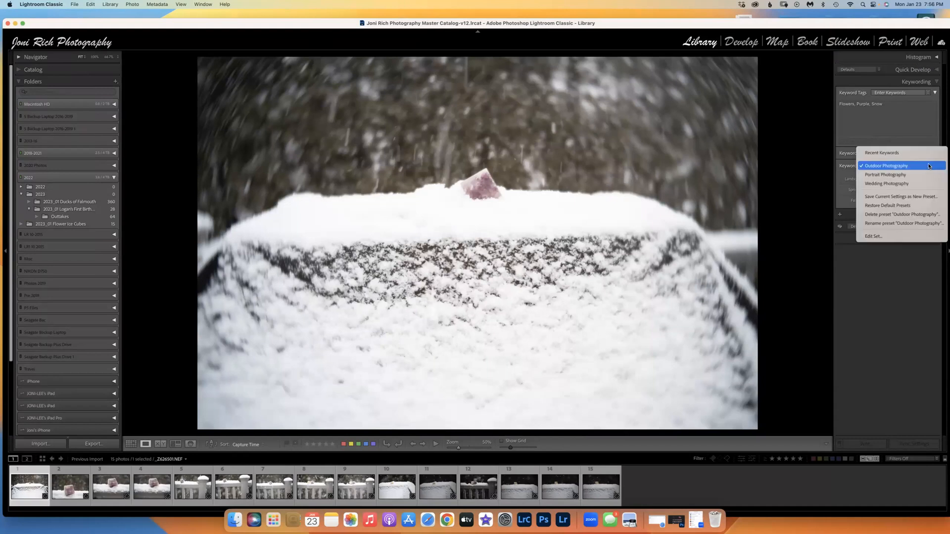
left_click(904, 111)
left_click(926, 165)
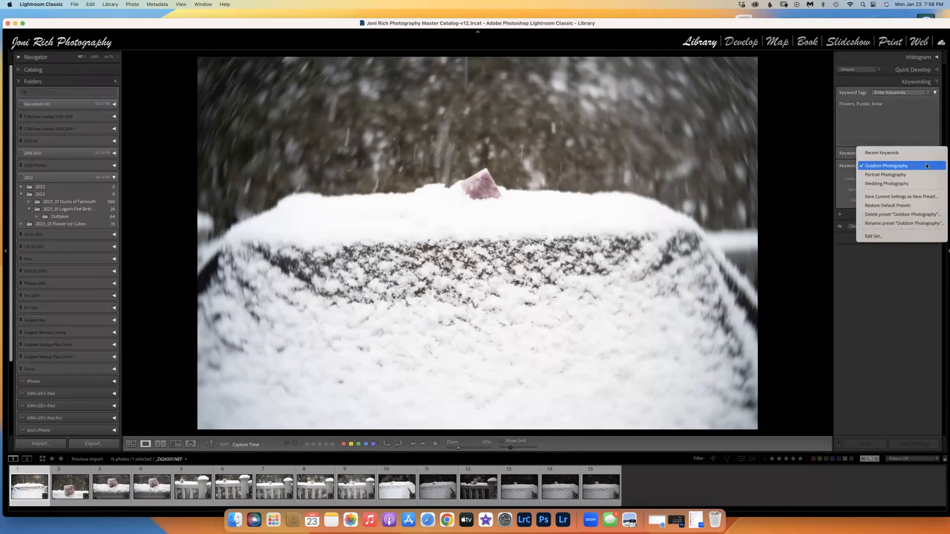
Save the current keywords as a new preset named 'Flowers' and apply it with Change
left_click(881, 236)
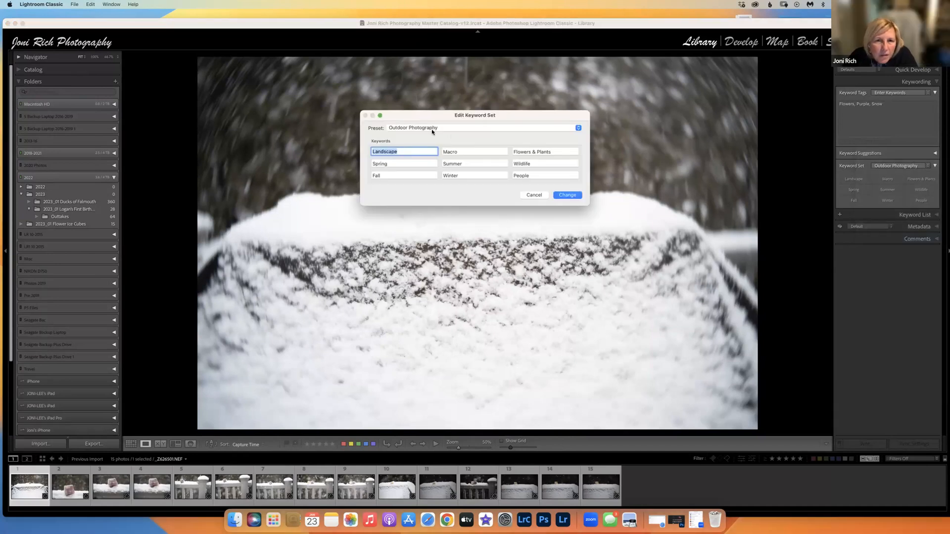
left_click(433, 129)
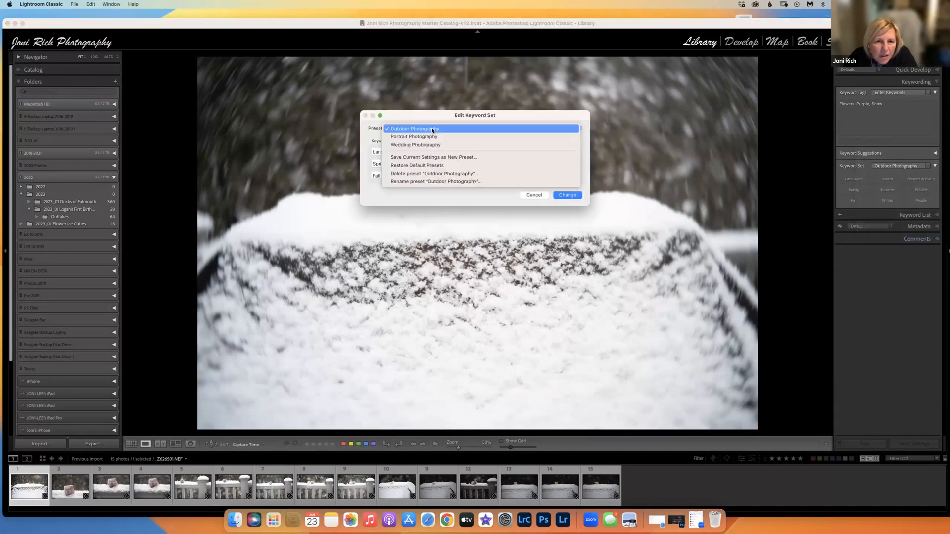
left_click(421, 157)
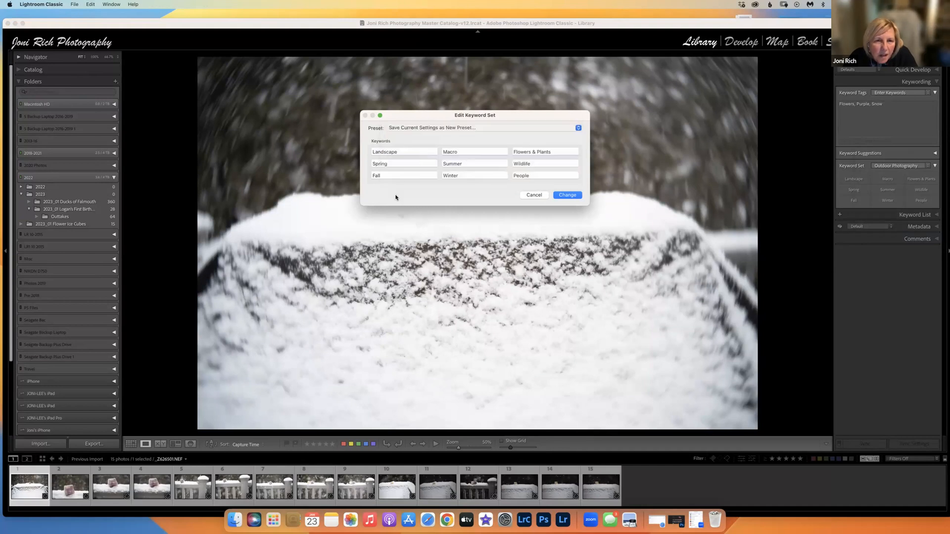
type("Flowers")
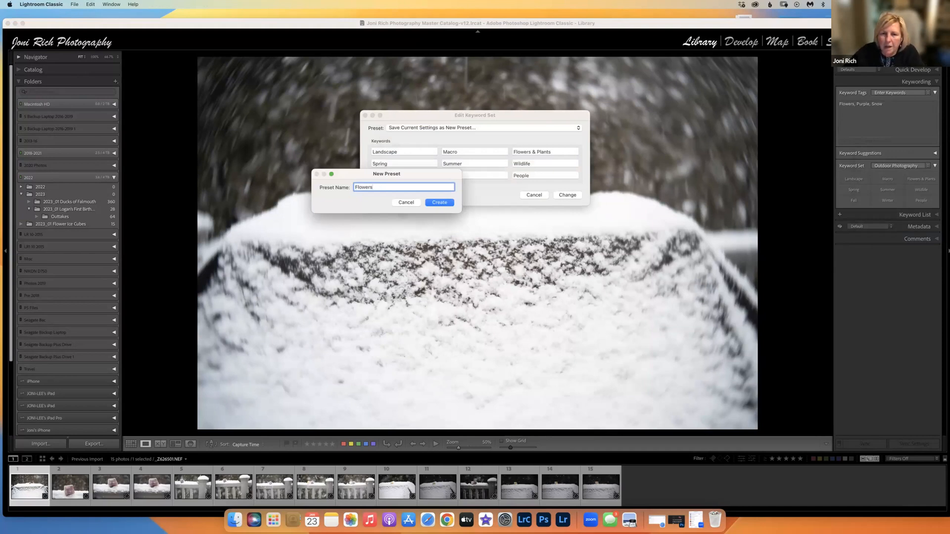
left_click(441, 202)
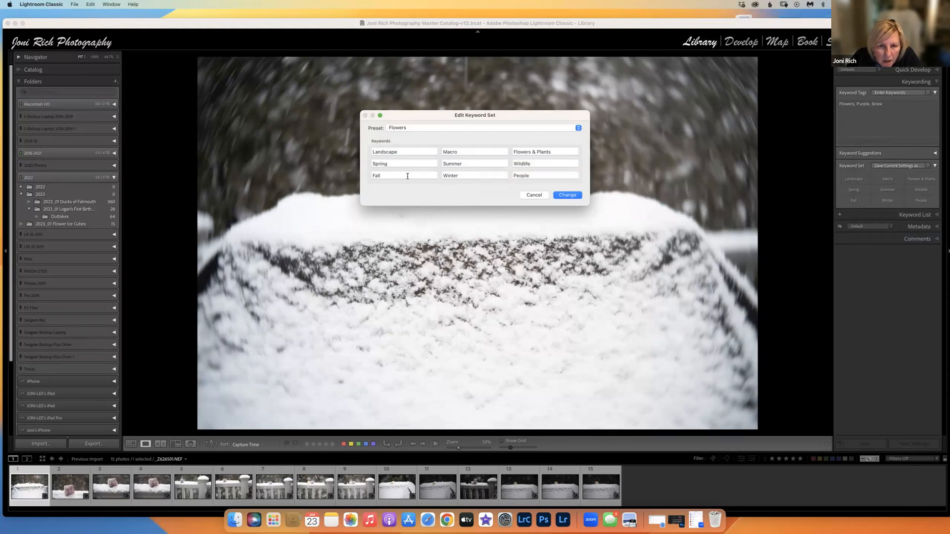
double_click(409, 152)
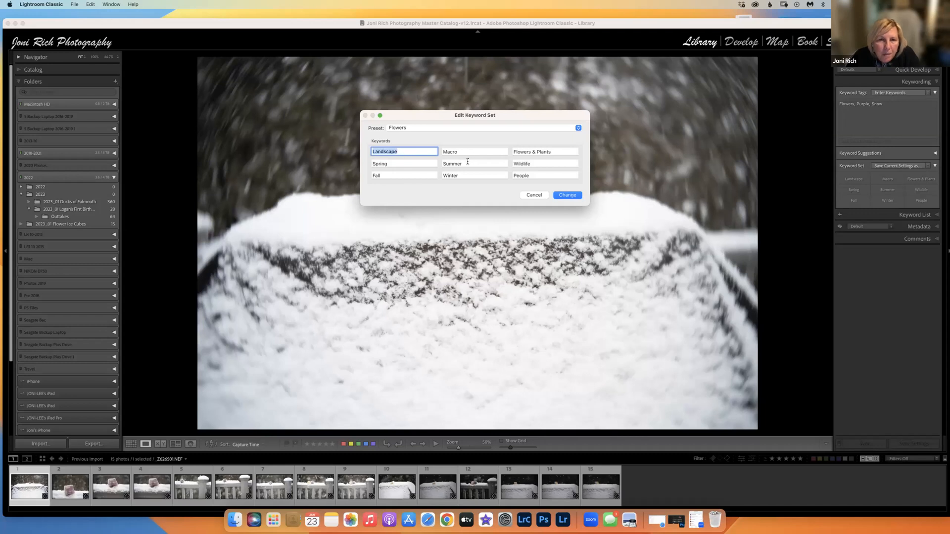
left_click(577, 127)
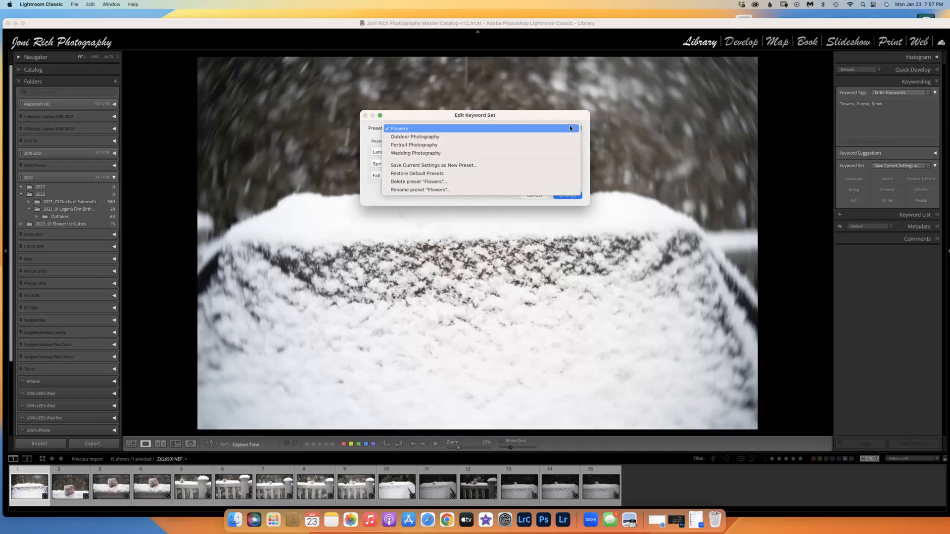
left_click(485, 128)
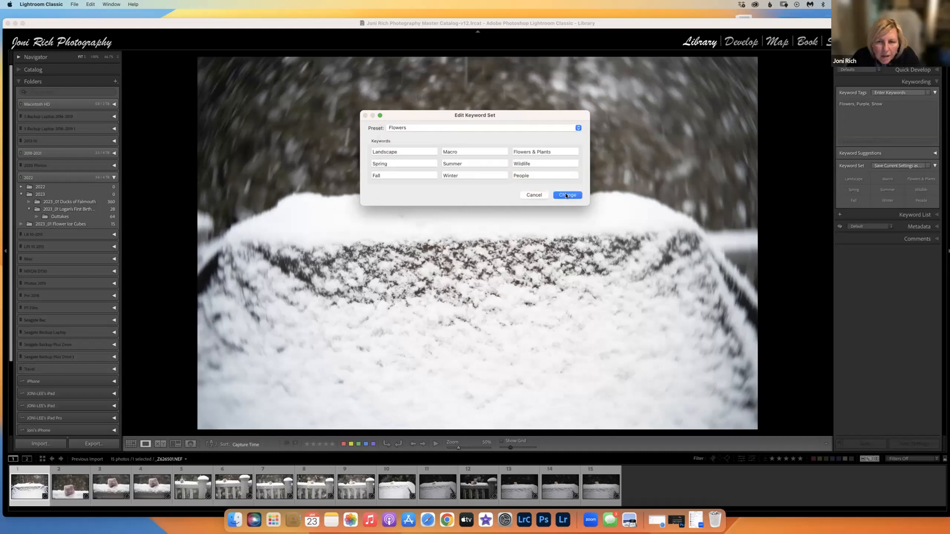
left_click(566, 195)
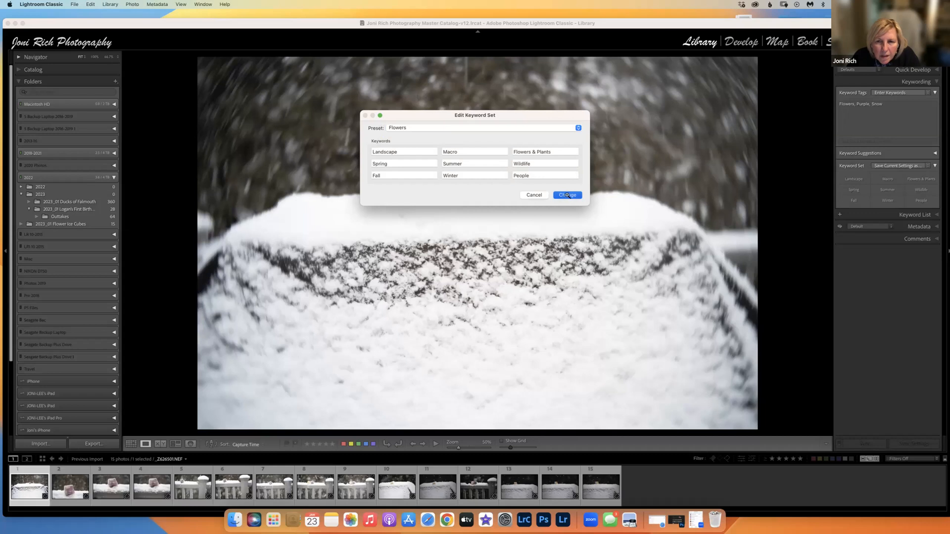
Tag the snow photo with Landscape from the Flowers keyword set
left_click(886, 167)
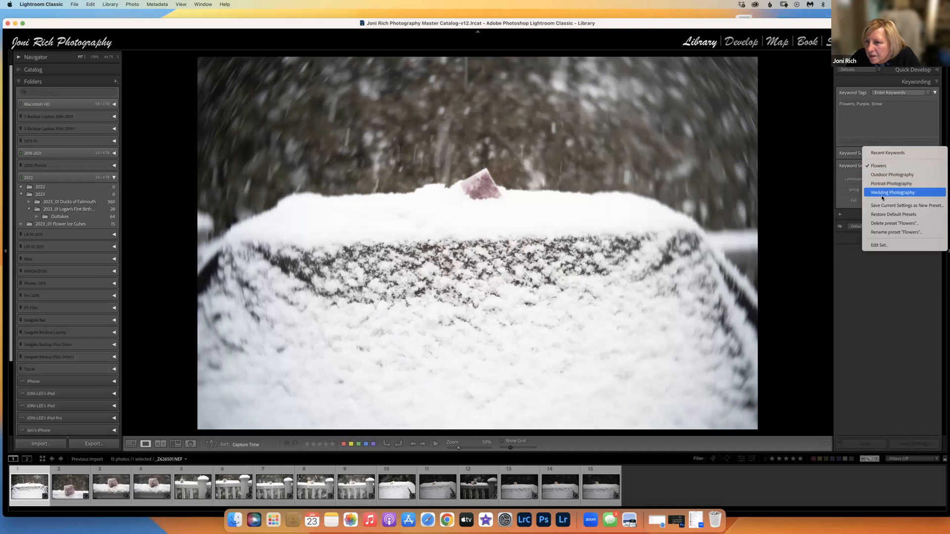
left_click(901, 167)
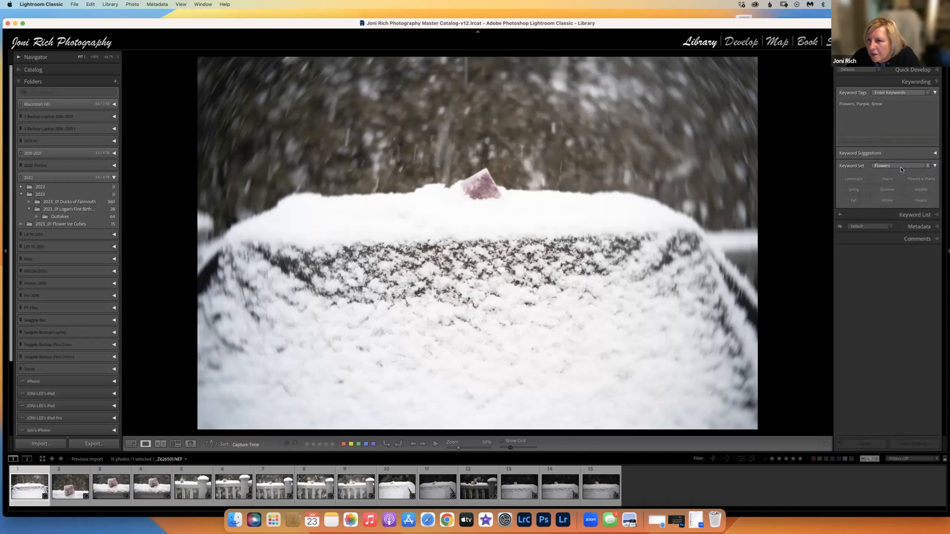
left_click(861, 179)
Switch to Outdoor Photography and back to Flowers, then open the Flowers set for editing
left_click(927, 167)
left_click(871, 165)
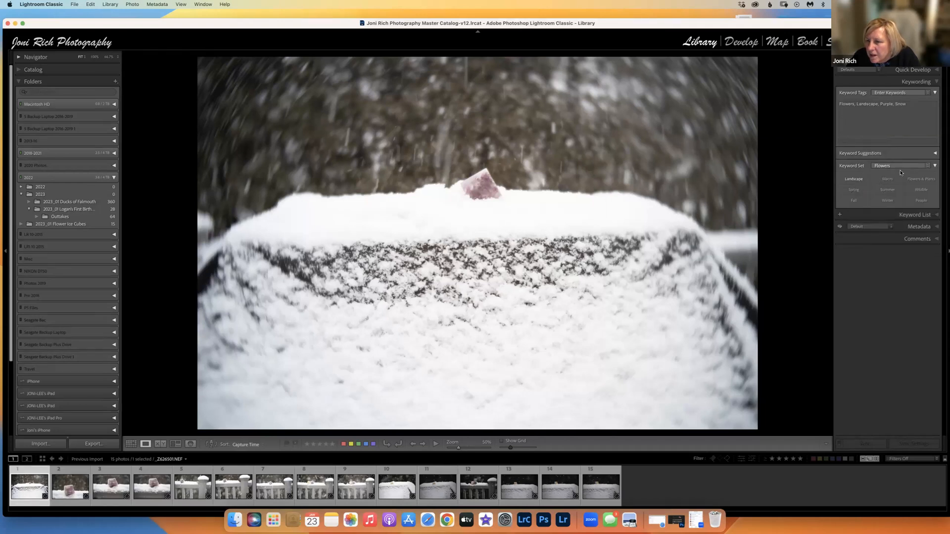
left_click(908, 166)
left_click(895, 176)
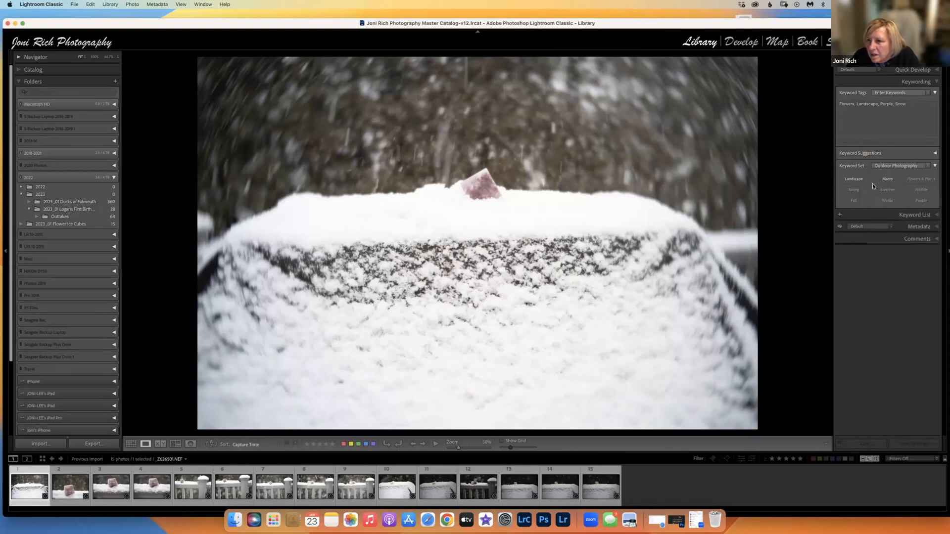
left_click(904, 163)
left_click(915, 157)
left_click(911, 165)
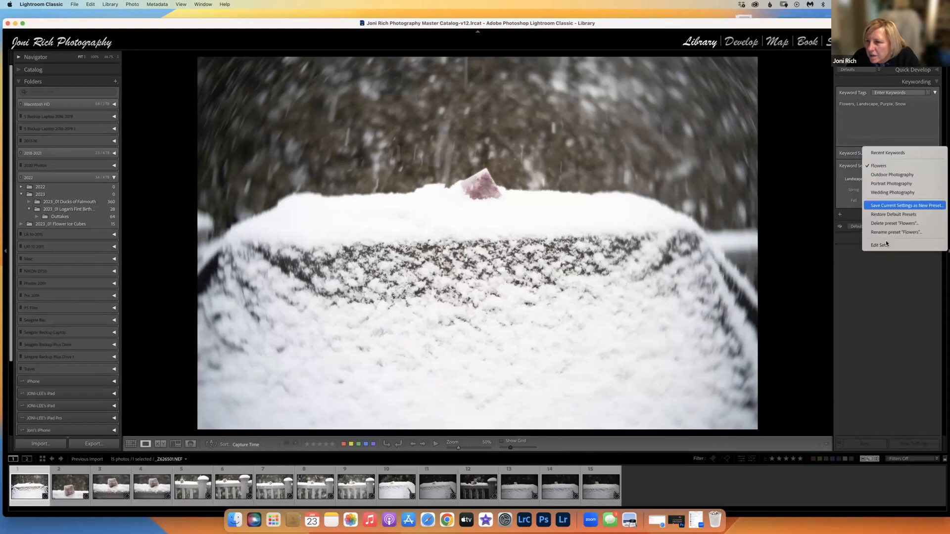
left_click(881, 245)
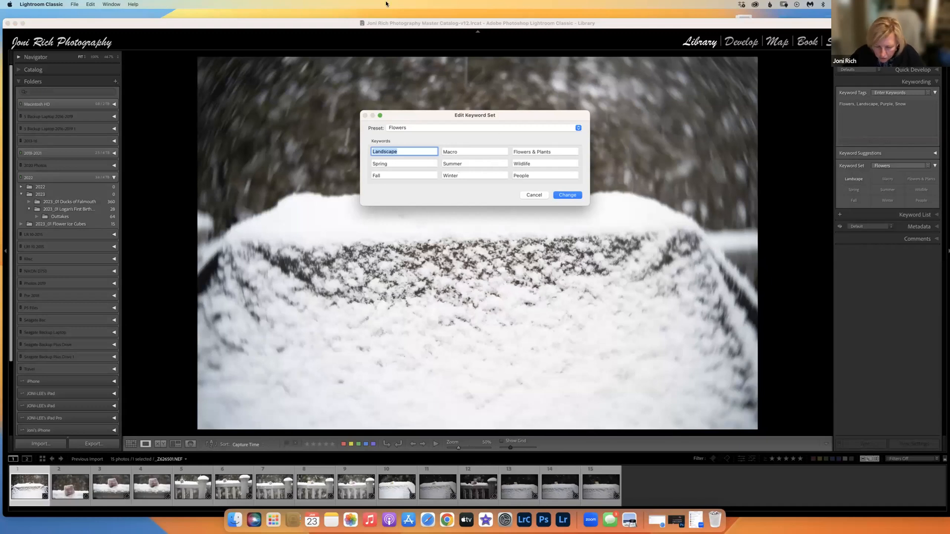
Replace Landscape with Purple and Flowers & Plants with Tulips in the Flowers set, then close it
type("Pup")
key("BackSpace")
type("rple")
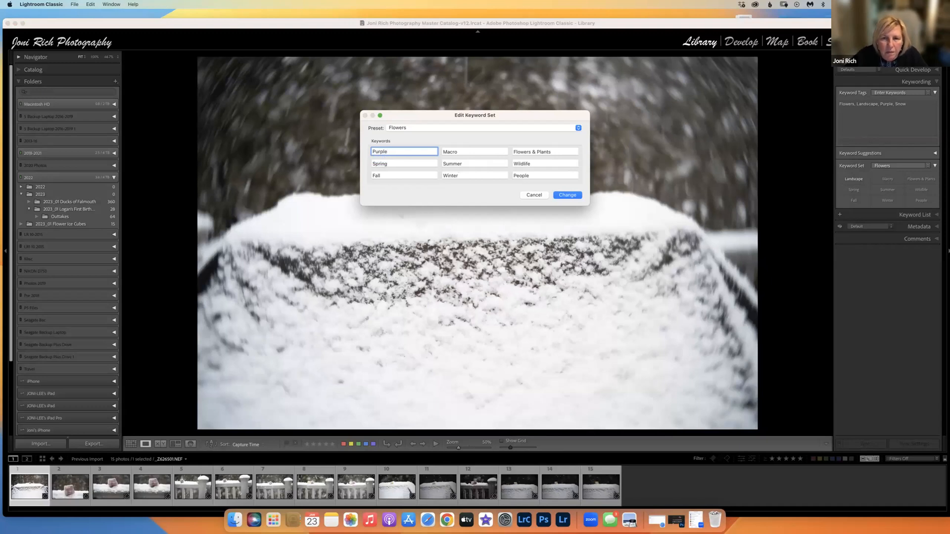
left_click(527, 151)
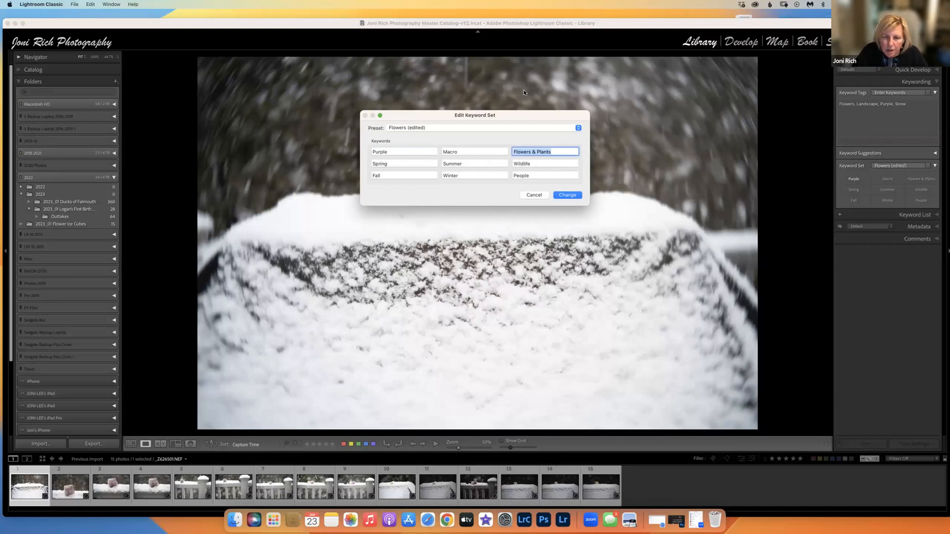
type("T")
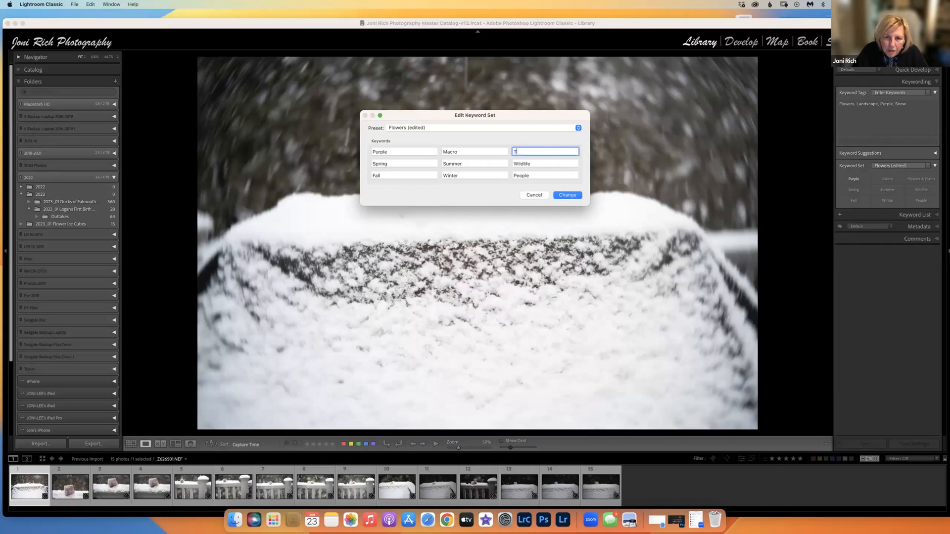
type("ulips")
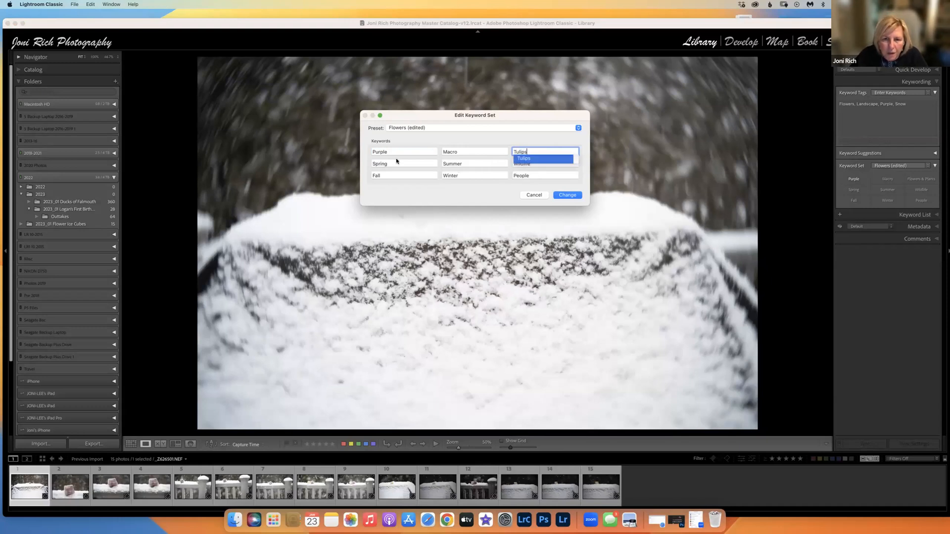
left_click(527, 158)
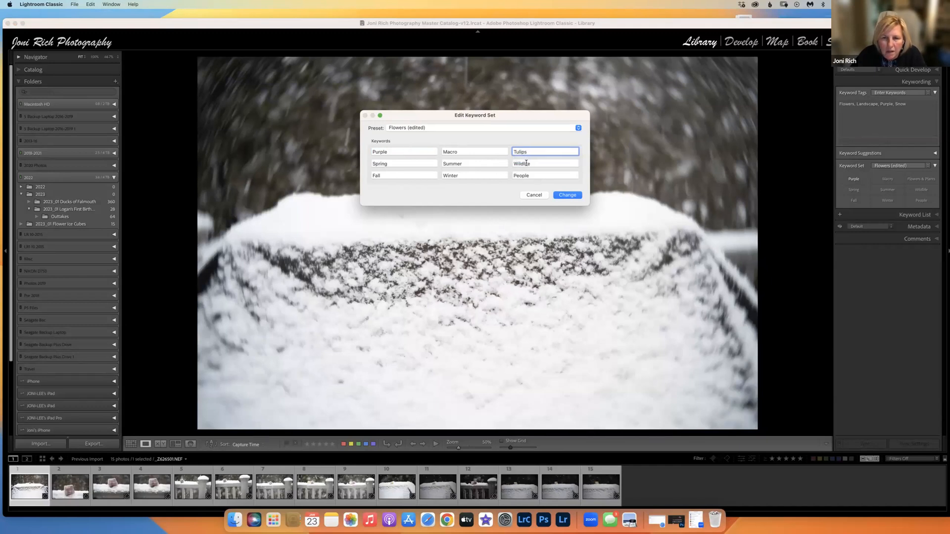
left_click(410, 164)
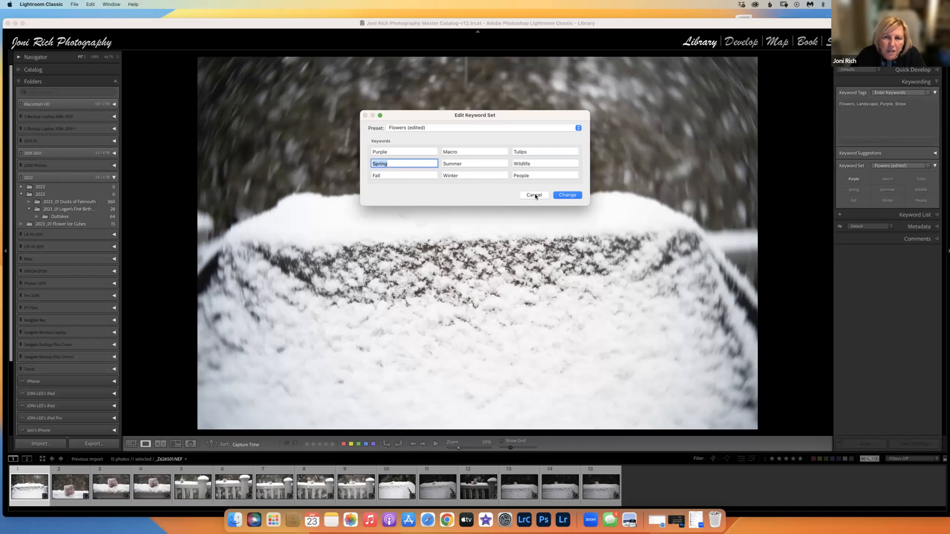
left_click(569, 196)
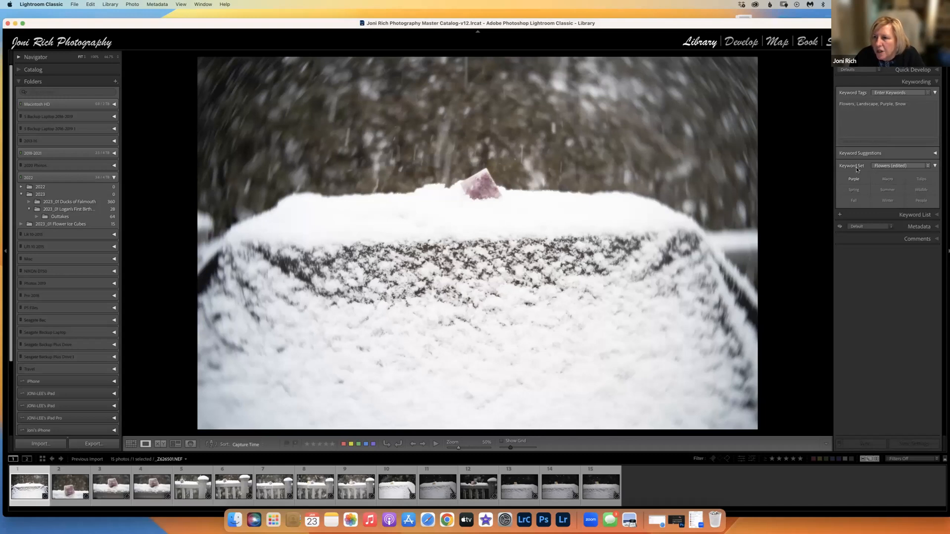
Toggle set keywords on the photo: remove Purple, then add Macro and Tulips
left_click(928, 166)
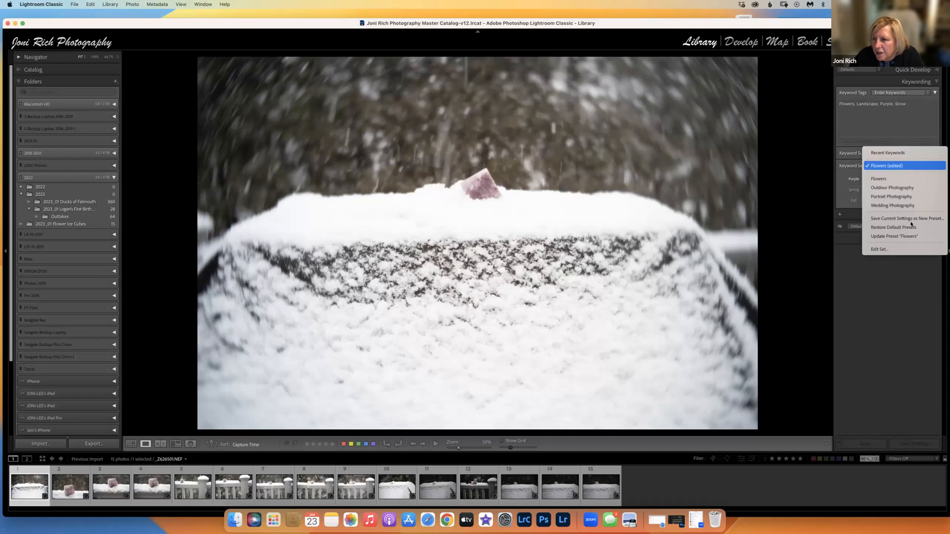
left_click(906, 136)
left_click(875, 180)
left_click(891, 180)
left_click(920, 180)
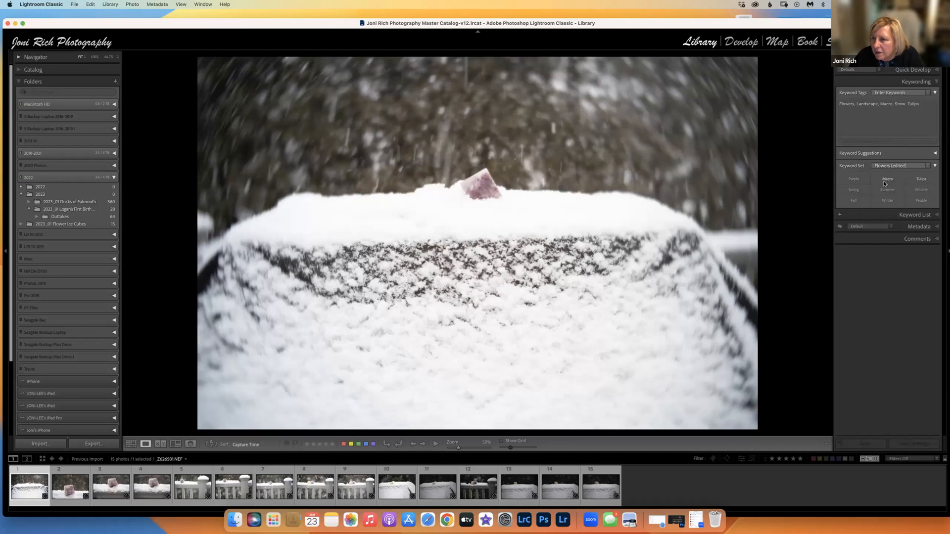
Delete every keyword from the photo's Keyword Tags and collapse that section
left_click(912, 113)
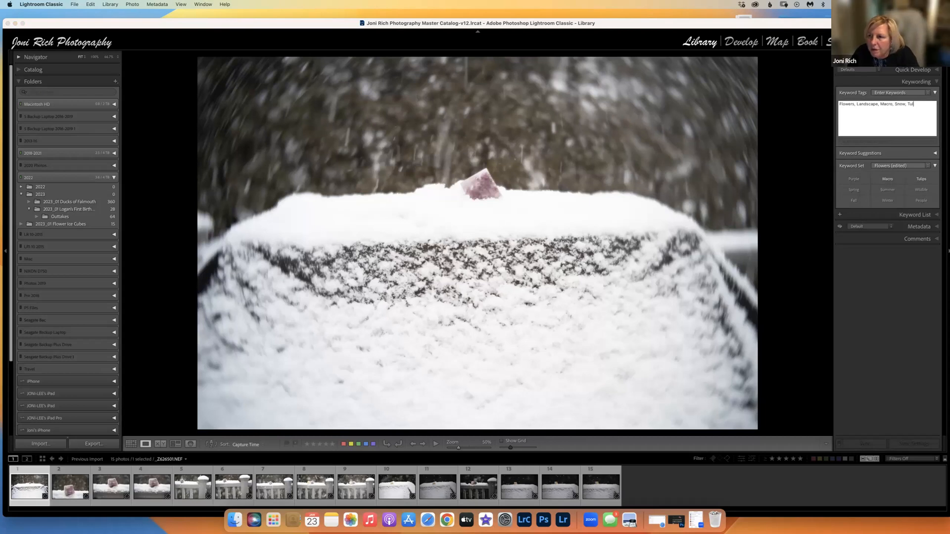
key("BackSpace")
key("BackSpace")
key("BackSpace")
key("BackSpace")
key("BackSpace")
key("BackSpace")
key("BackSpace")
key("BackSpace")
key("BackSpace")
key("BackSpace")
key("BackSpace")
key("BackSpace")
key("BackSpace")
key("BackSpace")
key("BackSpace")
key("BackSpace")
key("BackSpace")
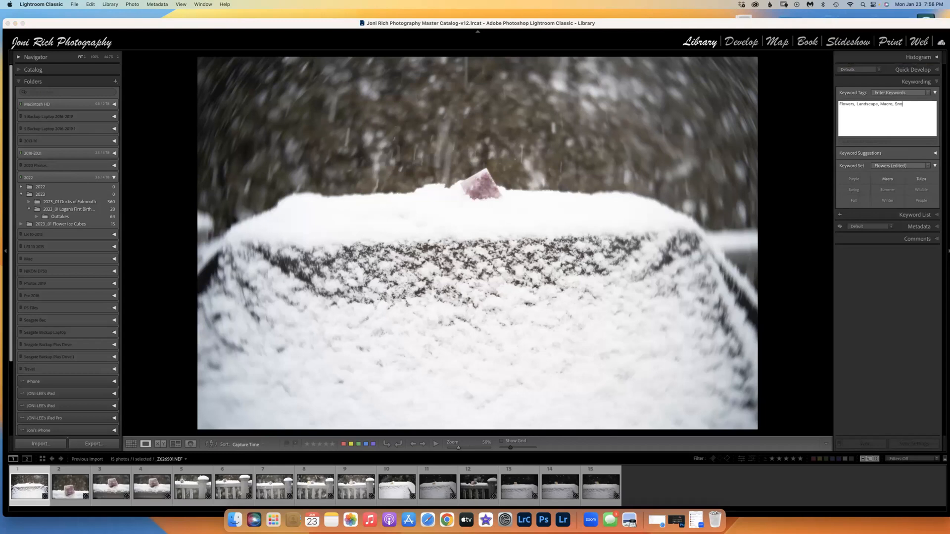
key("BackSpace")
key("BackSpace")
key("BackSpace")
key("BackSpace")
key("BackSpace")
key("BackSpace")
key("BackSpace")
key("BackSpace")
key("BackSpace")
key("BackSpace")
key("BackSpace")
key("BackSpace")
key("BackSpace")
key("BackSpace")
key("BackSpace")
key("BackSpace")
key("BackSpace")
key("BackSpace")
left_click(935, 93)
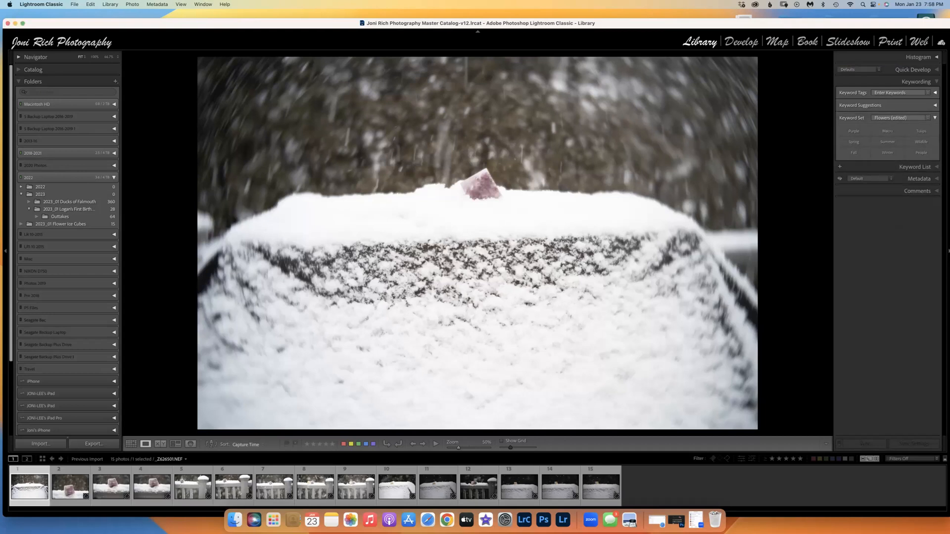
left_click(920, 120)
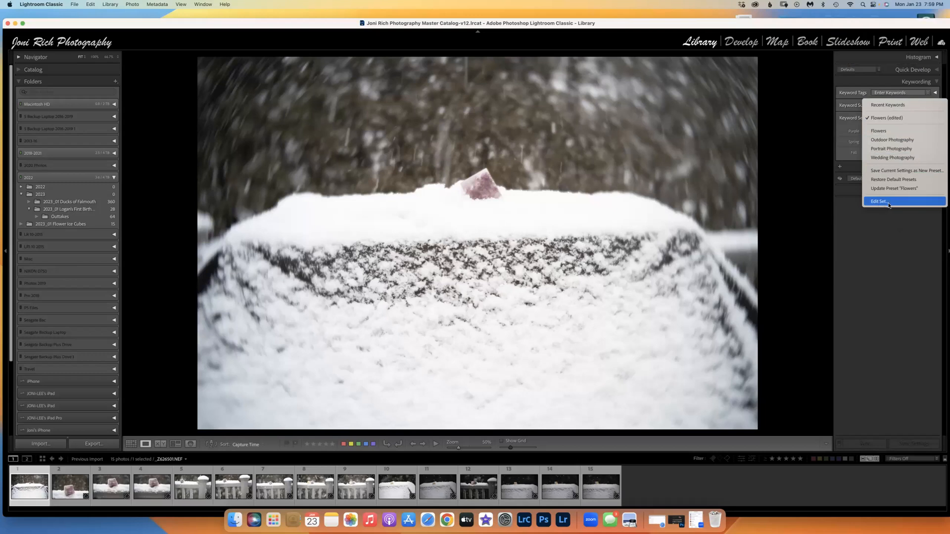
Make the keyword set Custom via Edit Set, then display the 2023_01 Flower Ice Cubes folder
left_click(893, 179)
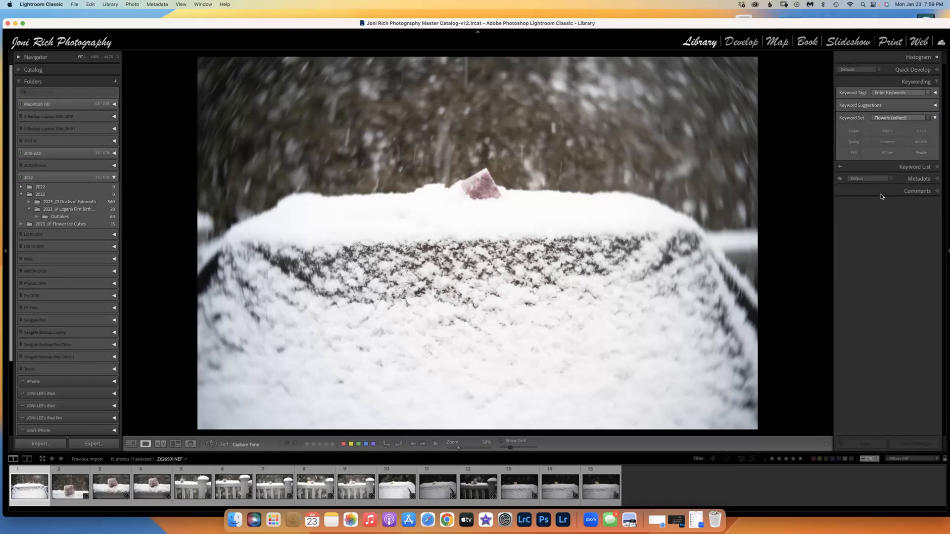
left_click(928, 118)
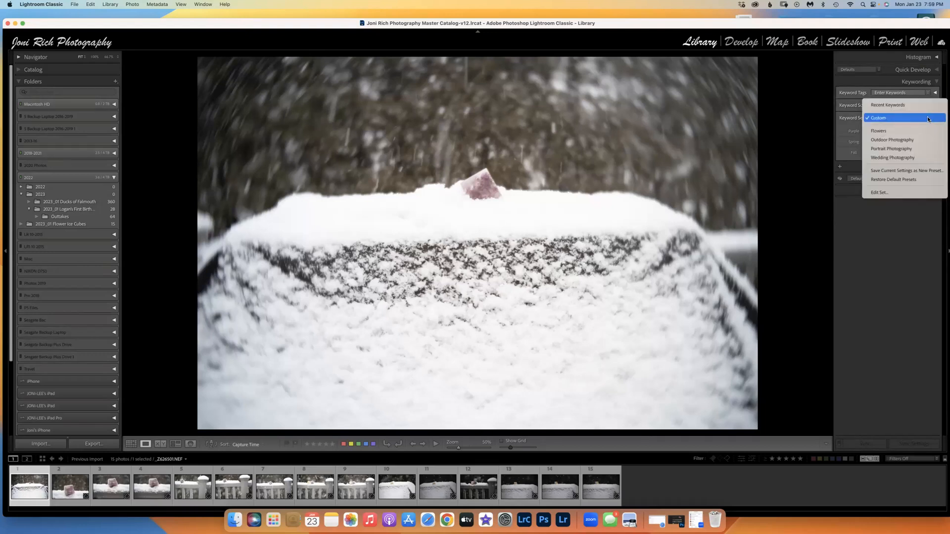
left_click(882, 234)
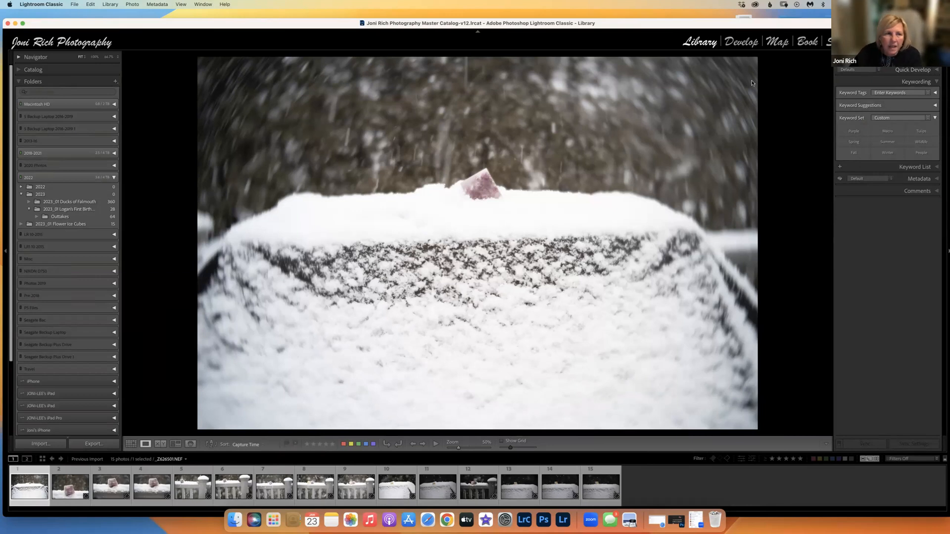
left_click(55, 225)
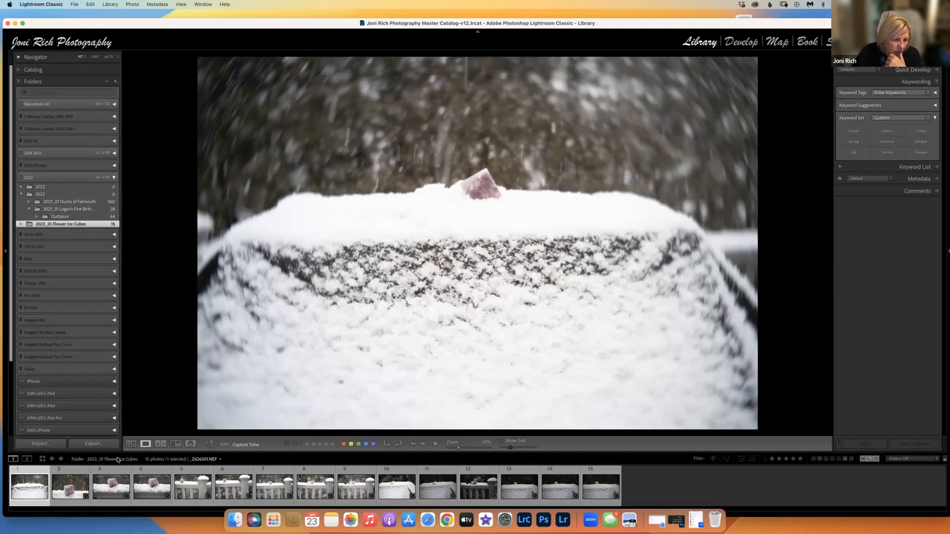
key("super+a")
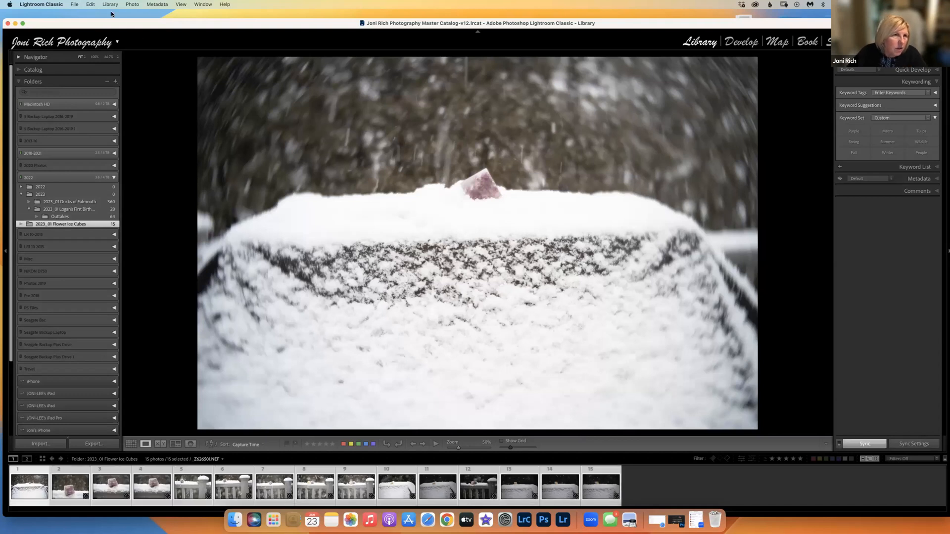
left_click(110, 4)
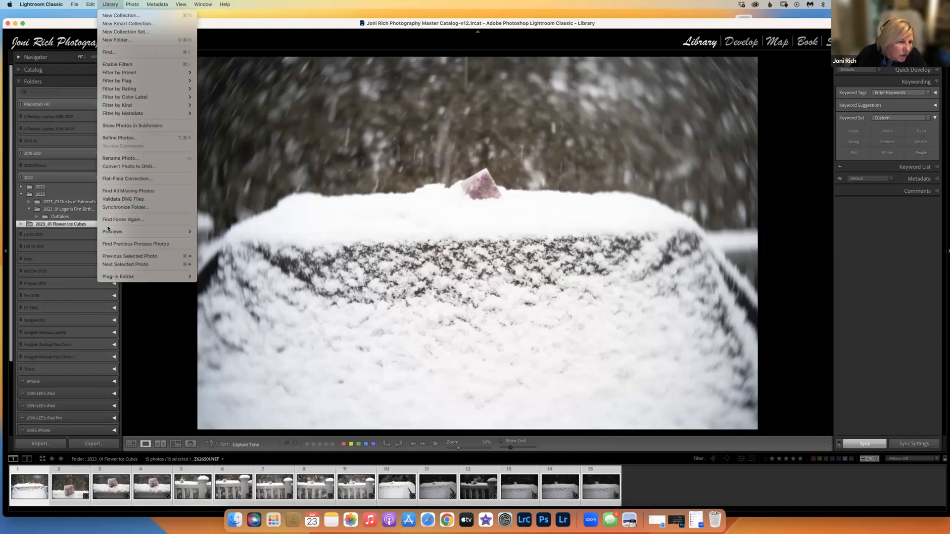
left_click(121, 159)
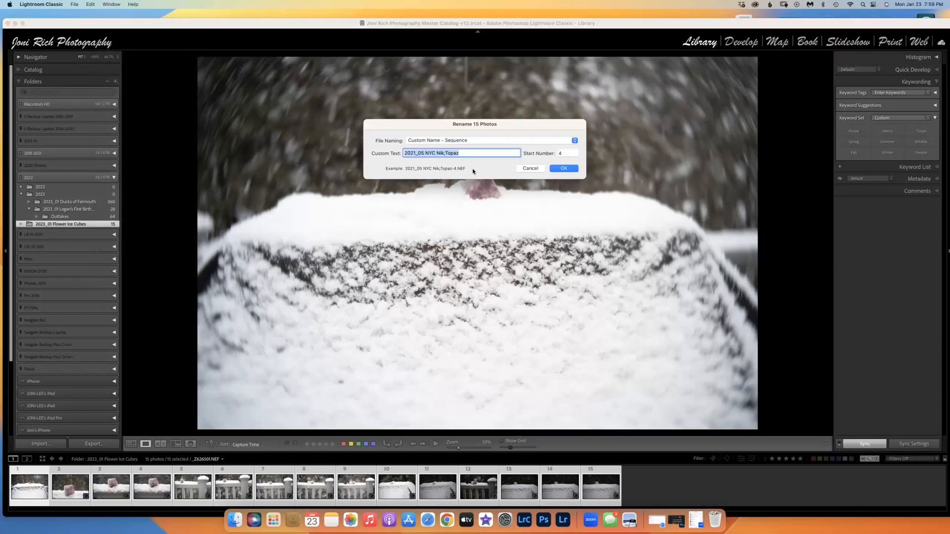
left_click(525, 168)
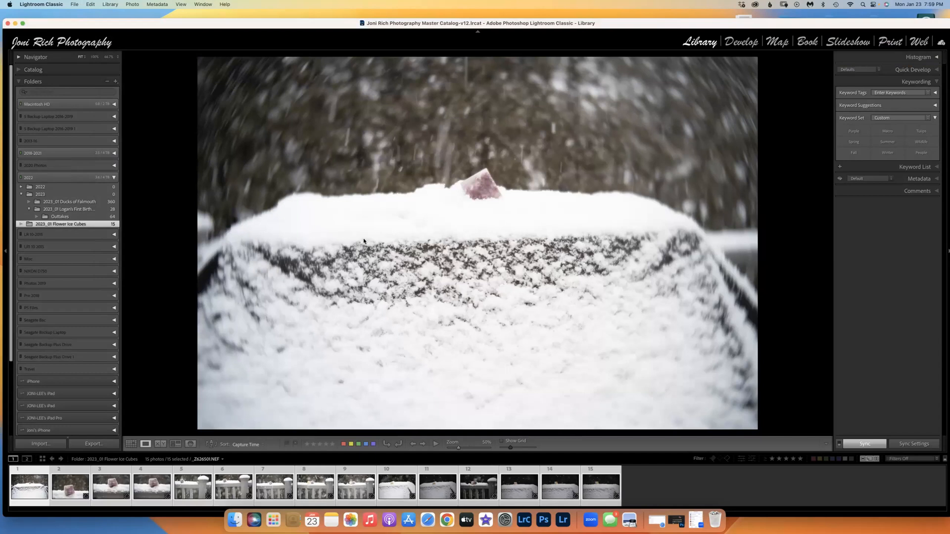
left_click(63, 218)
left_click(75, 224)
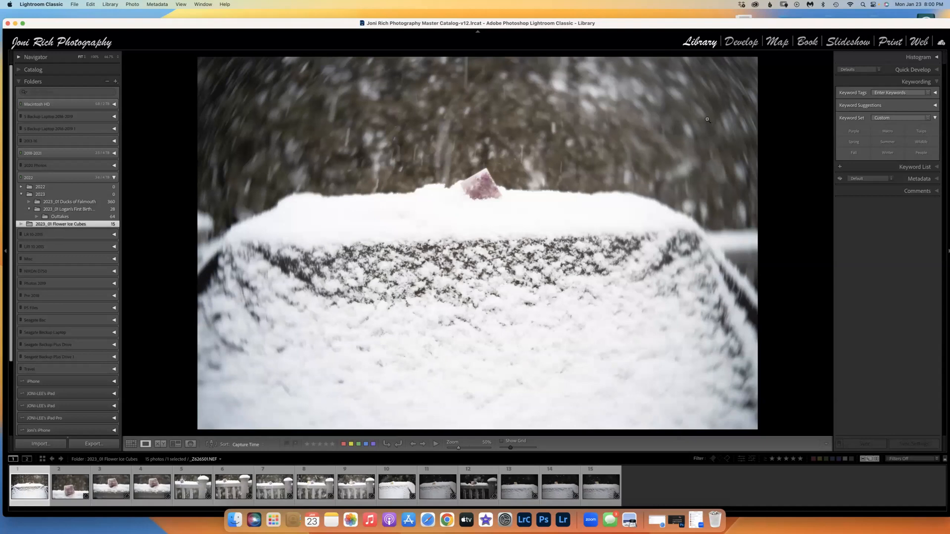
Start an import from the NIKON Z 6_2 card's 123NZ6_2 folder and review renaming, handling and destination panels
left_click(46, 448)
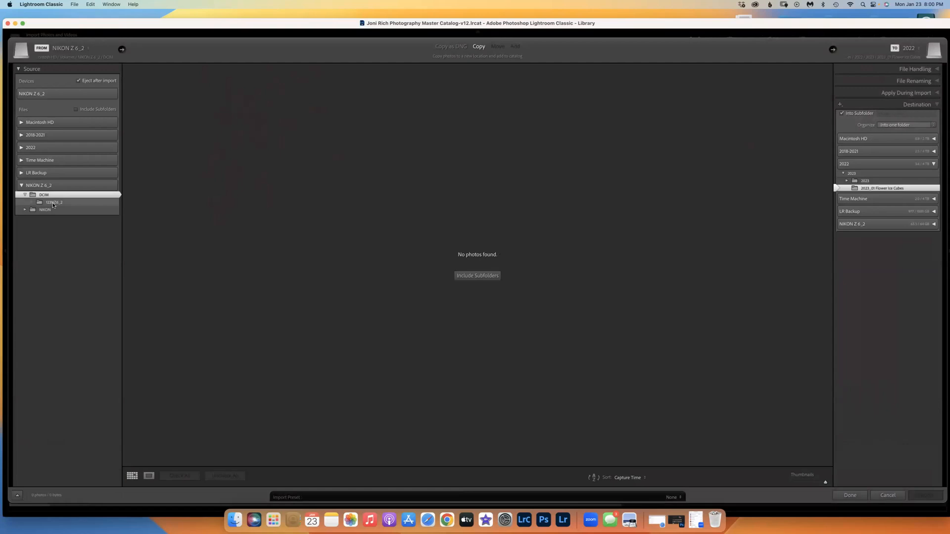
left_click(53, 203)
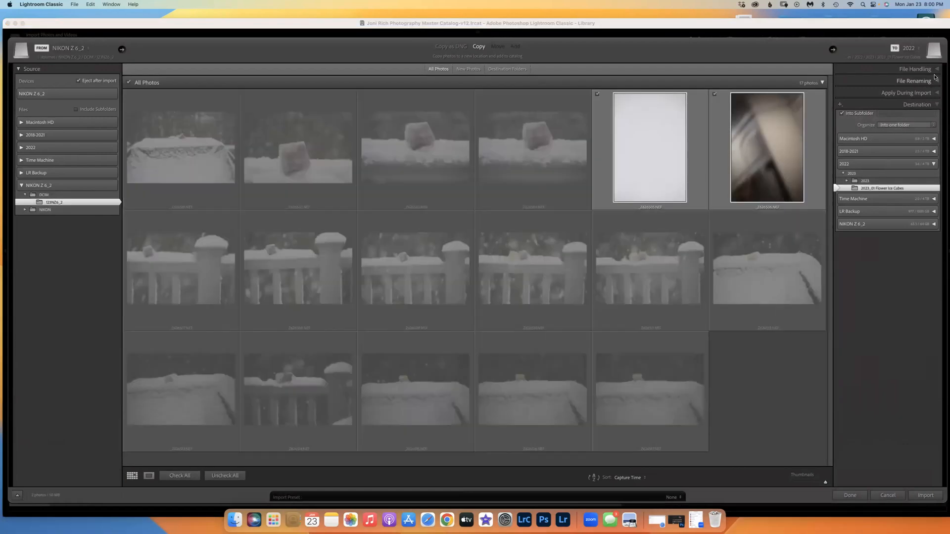
left_click(934, 80)
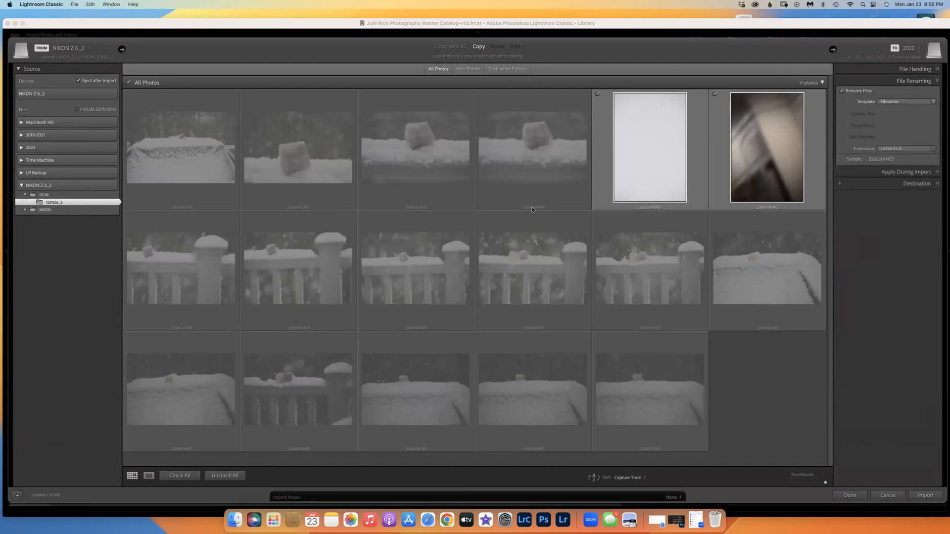
left_click(646, 202)
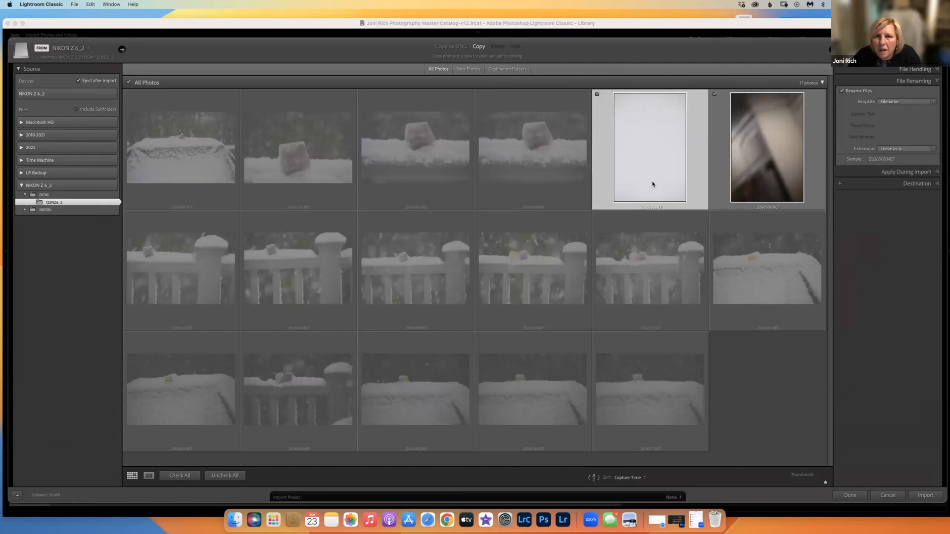
left_click(935, 70)
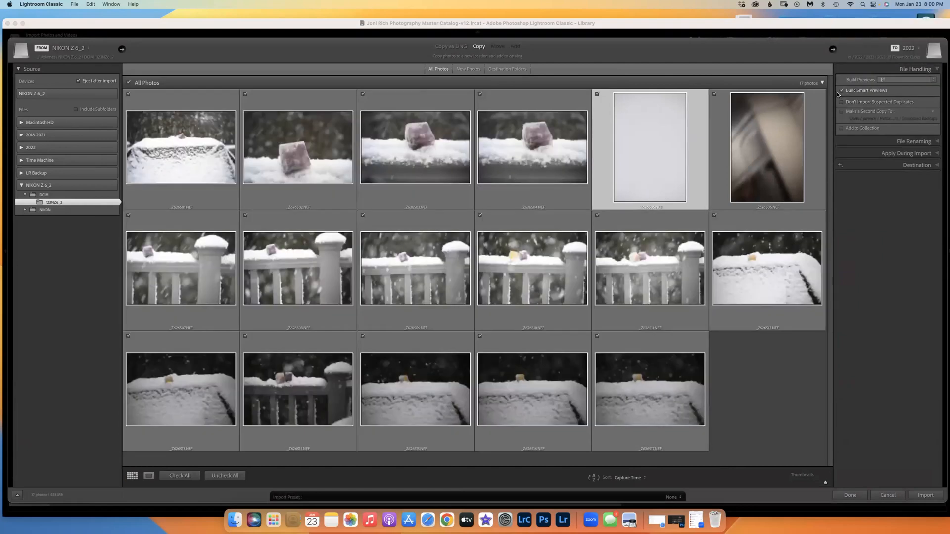
left_click(915, 142)
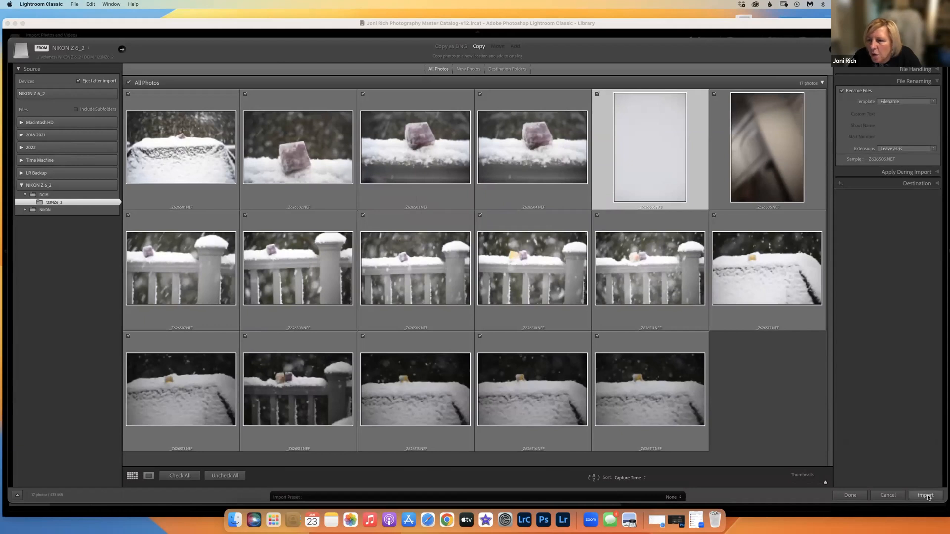
left_click(935, 185)
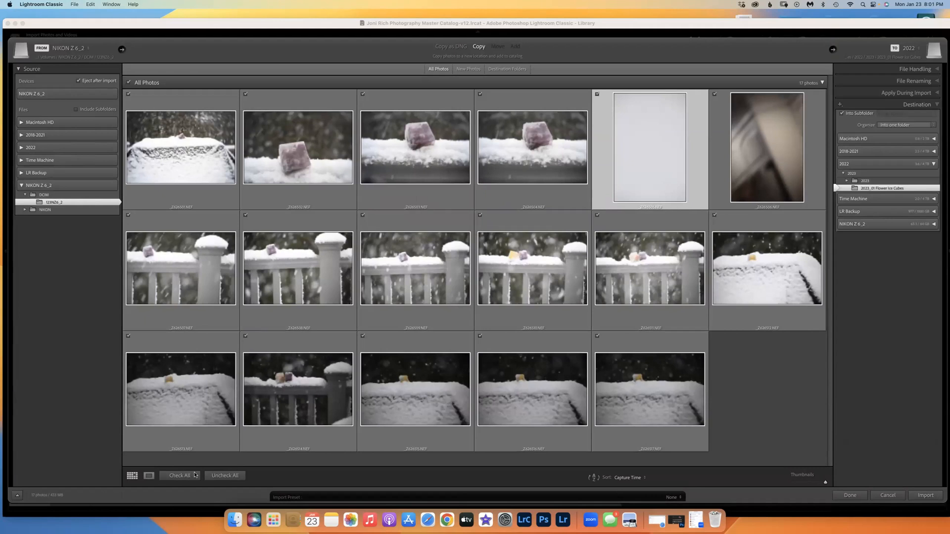
Uncheck all photos, then check only the blank white fifth and blurry sixth frames
left_click(225, 476)
left_click(597, 95)
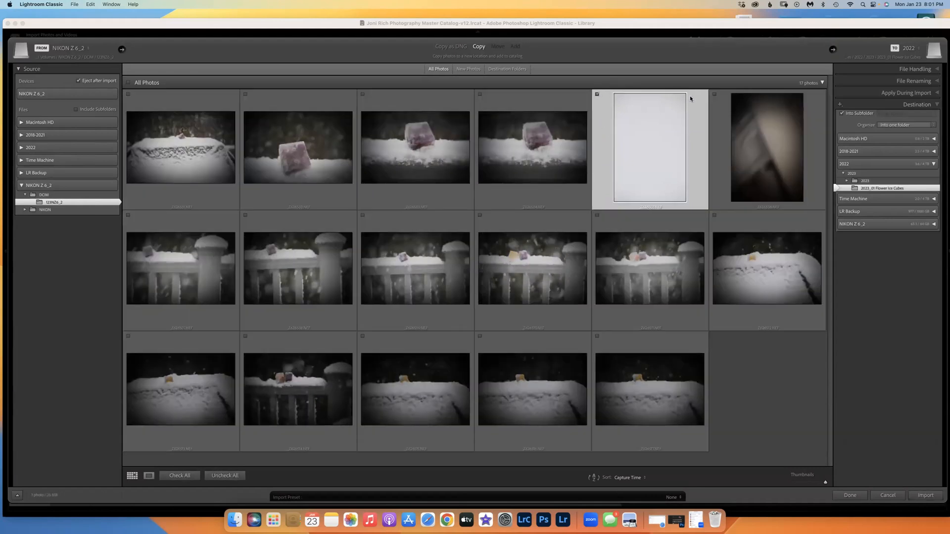
left_click(715, 94)
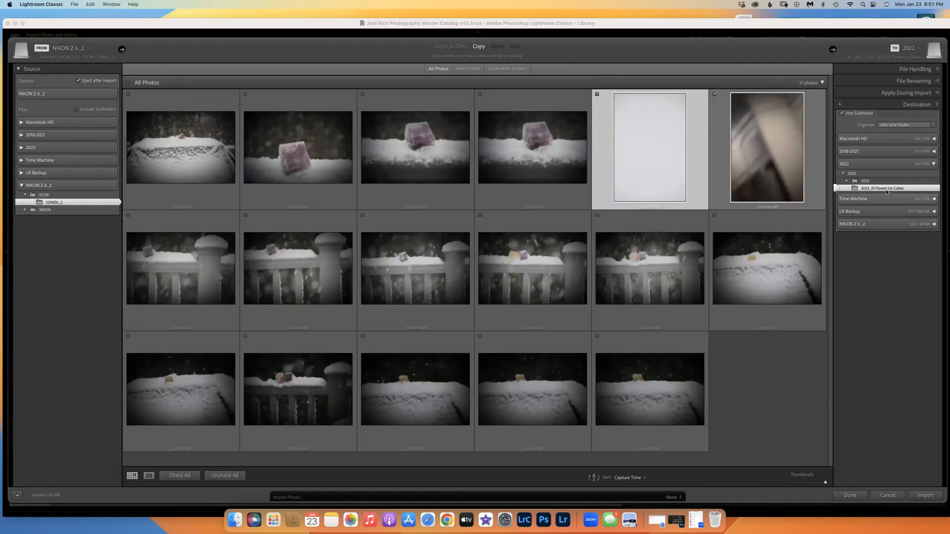
Set the destination to organize imports by date in 2023/2023-01-23 subfolders
left_click(895, 127)
left_click(884, 127)
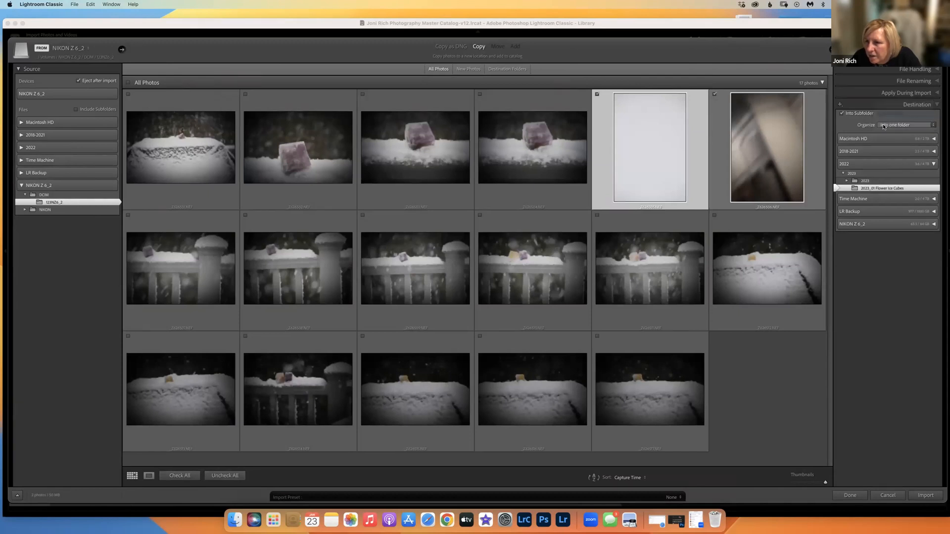
left_click(884, 126)
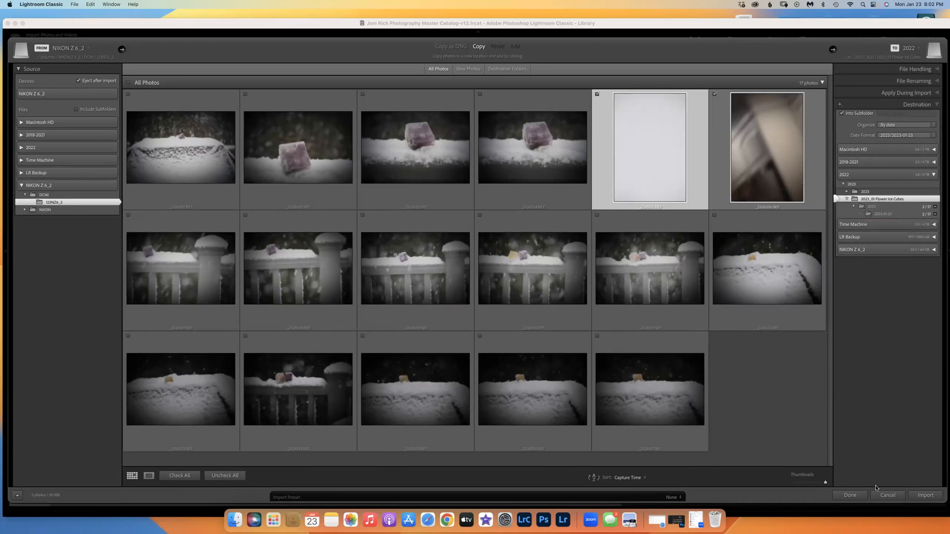
Cancel the Import dialog to return to the Library's 2023_01 Flower Ice Cubes folder
left_click(888, 496)
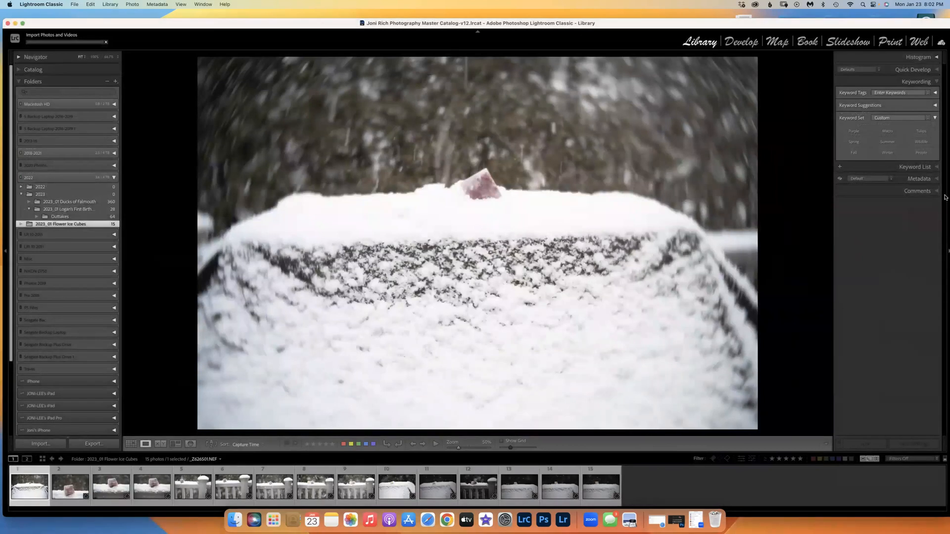
Expand the Metadata panel to see the photo's file name, folder, copyright and capture details
left_click(937, 179)
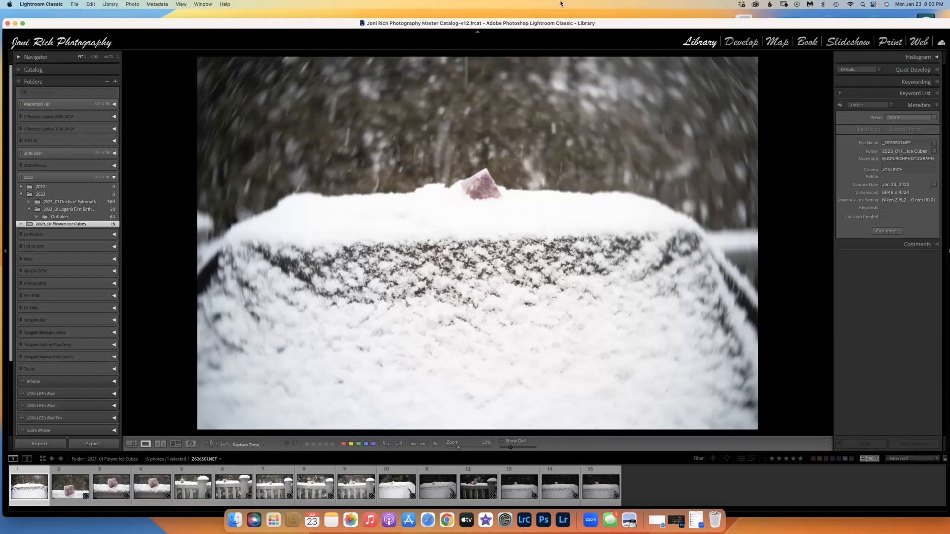
Abandon a new keyword tag, browse the Keyword List, return to Keywording, and begin a new import
left_click(840, 94)
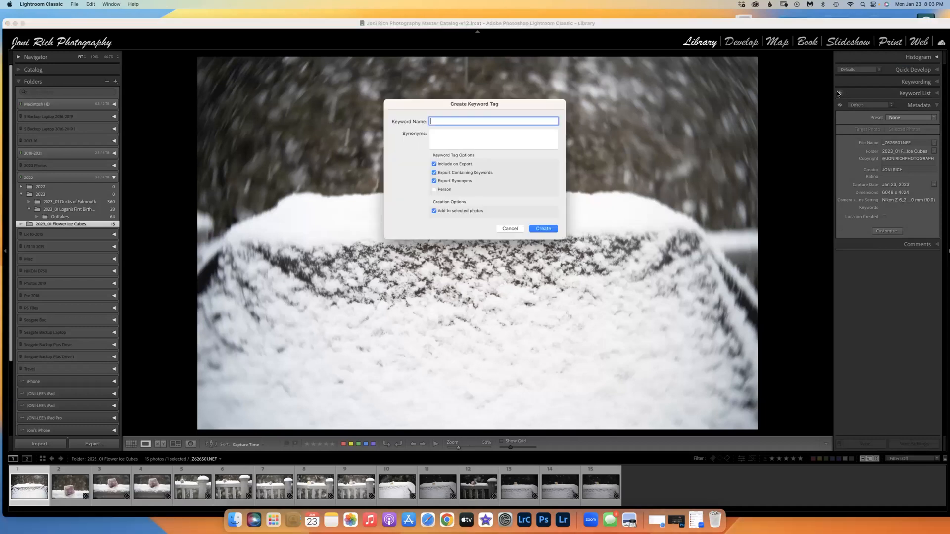
left_click(510, 229)
left_click(937, 94)
scroll(945, 83, "down", 2)
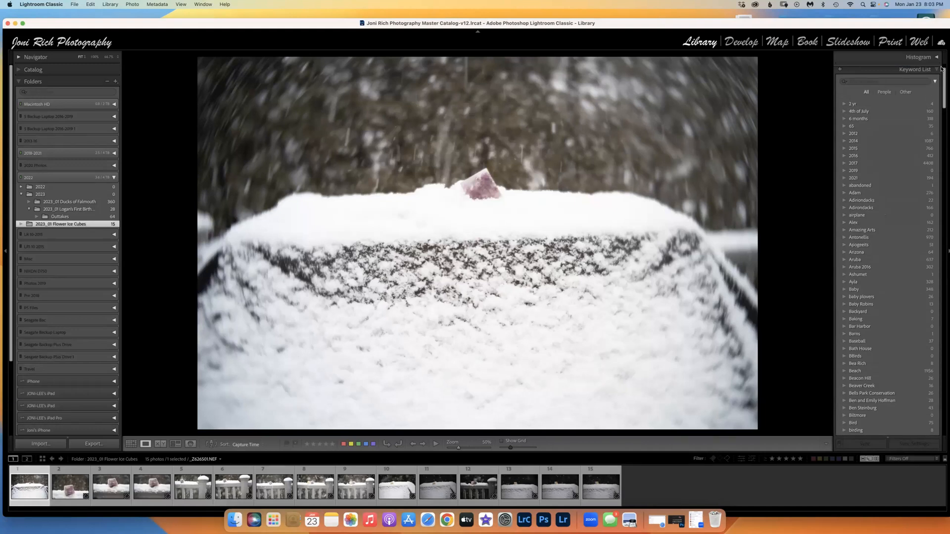
scroll(942, 69, "up", 2)
left_click(937, 81)
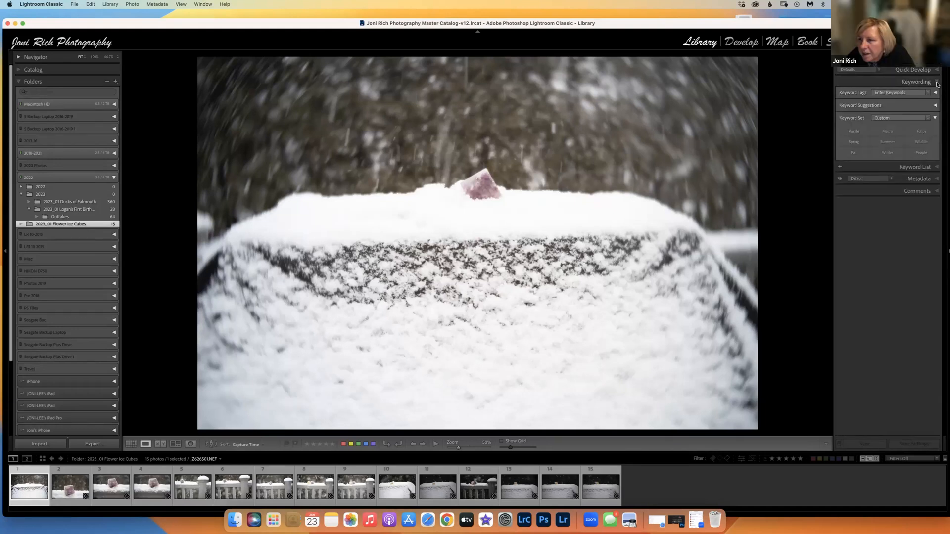
left_click(40, 446)
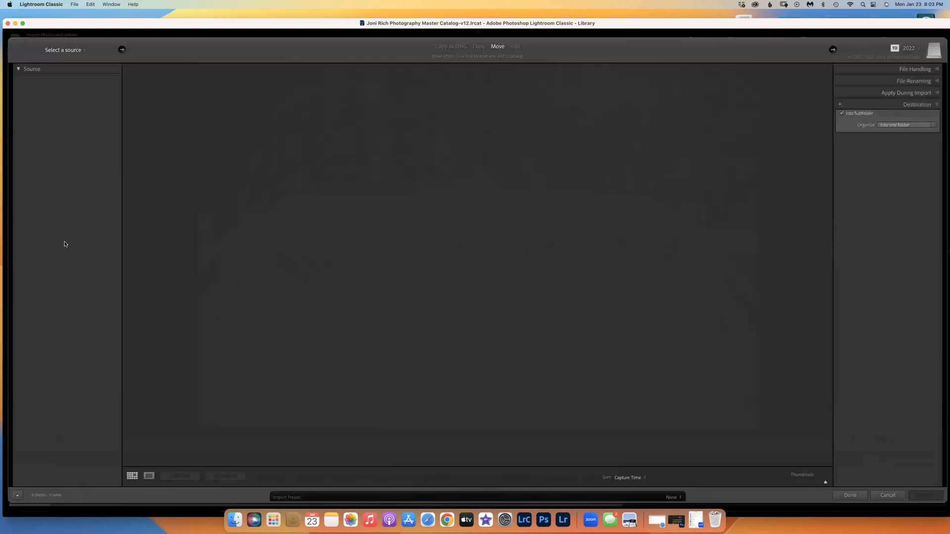
Load the 17 photos from card folder 123NZ6_2 and expand File Renaming and Apply During Import
left_click(47, 202)
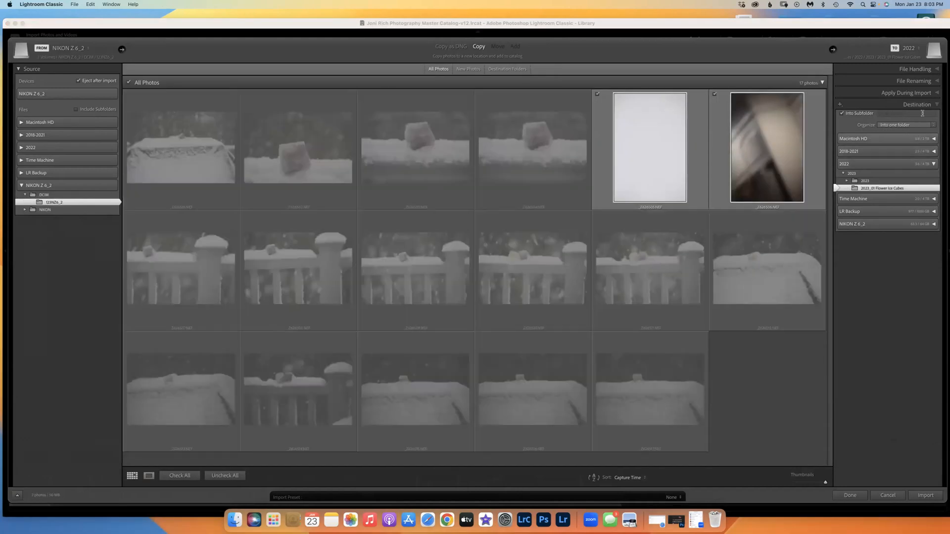
left_click(934, 83)
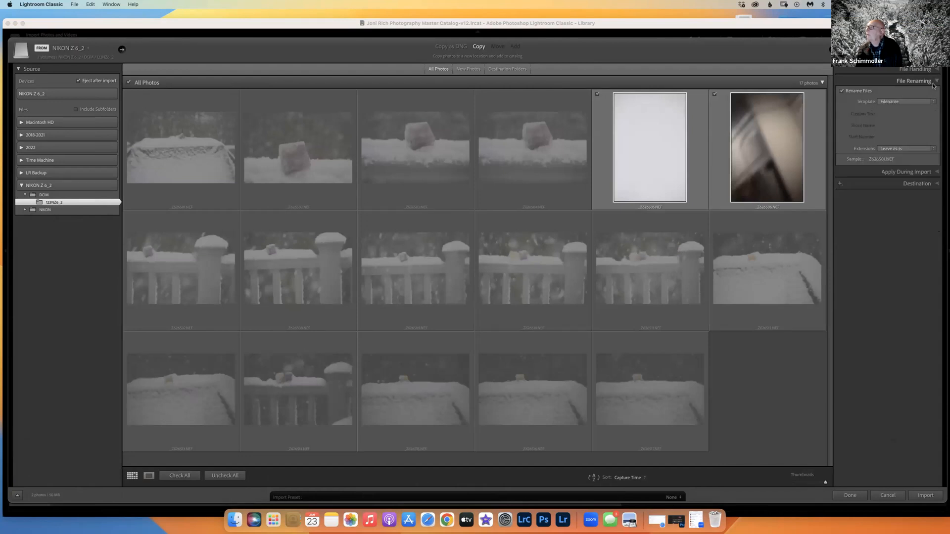
left_click(932, 172)
left_click(923, 130)
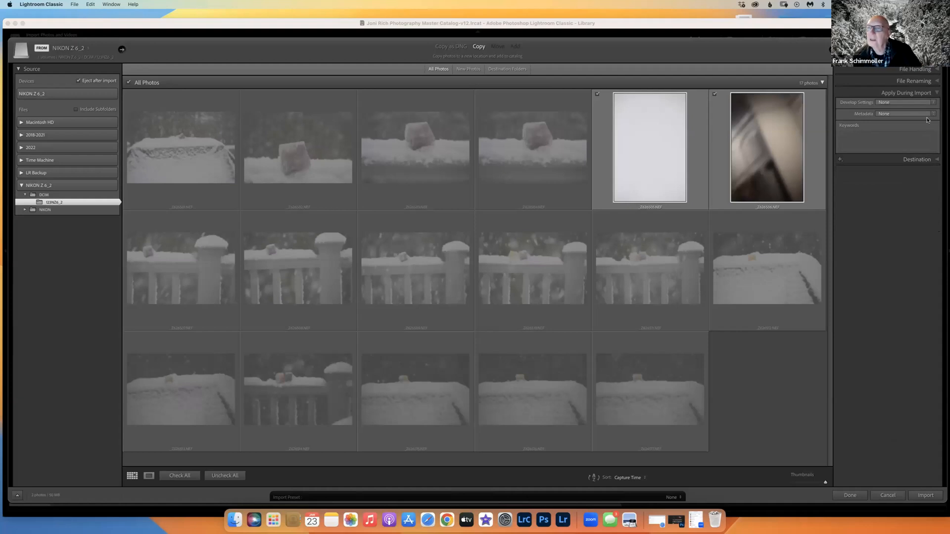
Keep metadata at None and apply the Optics > Lens + CA Correction develop preset during import
left_click(931, 115)
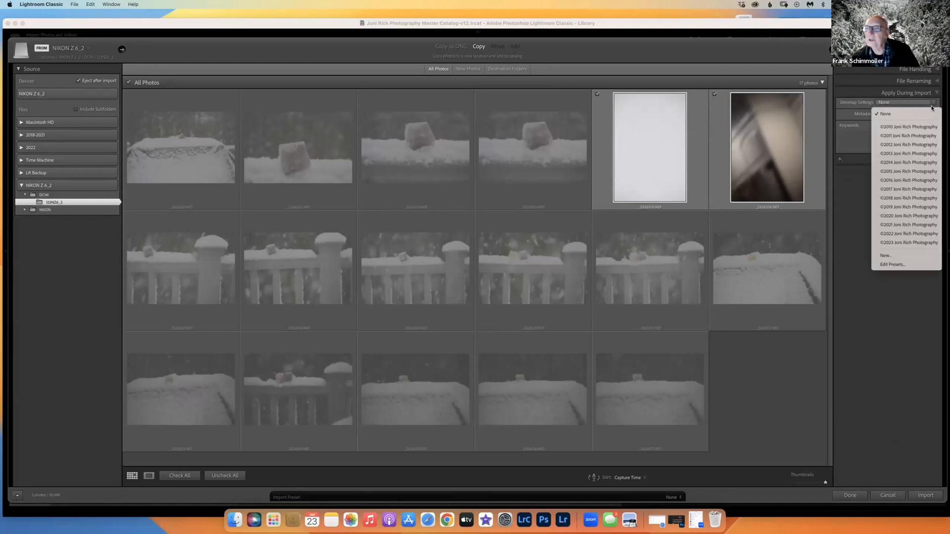
left_click(932, 104)
left_click(929, 103)
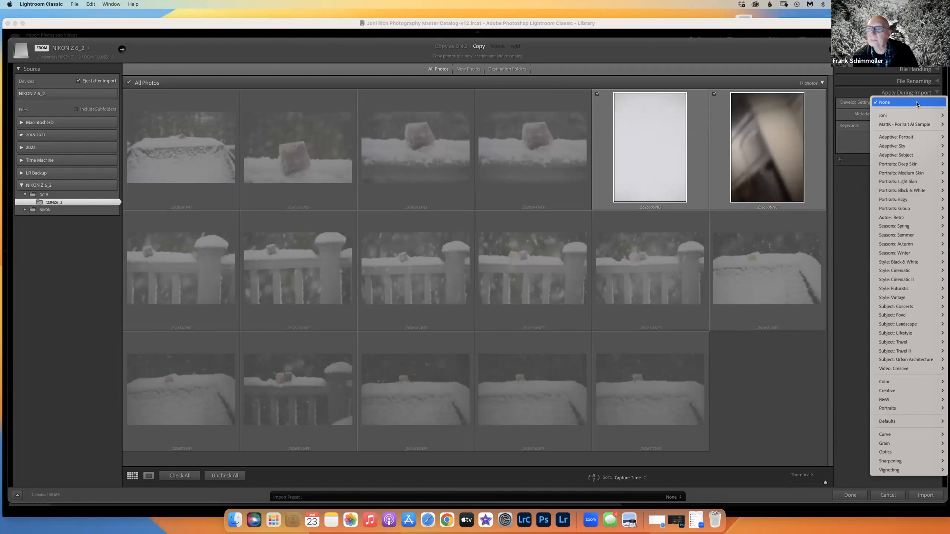
left_click(914, 103)
left_click(912, 105)
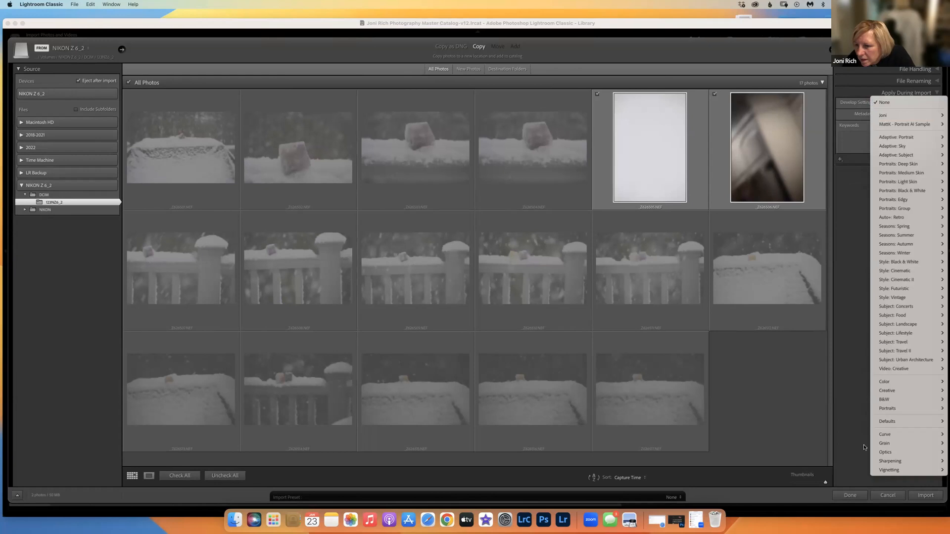
mouse_move(882, 454)
left_click(841, 470)
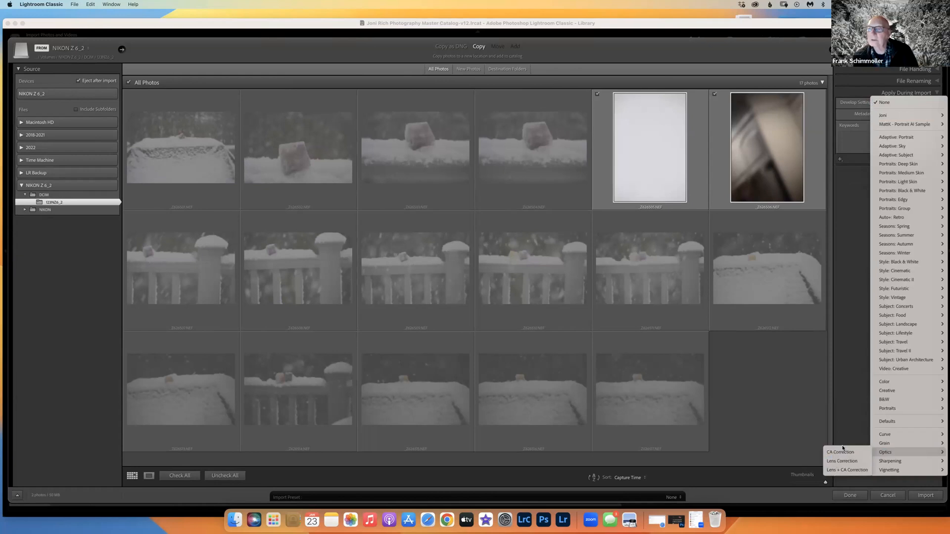
left_click(860, 135)
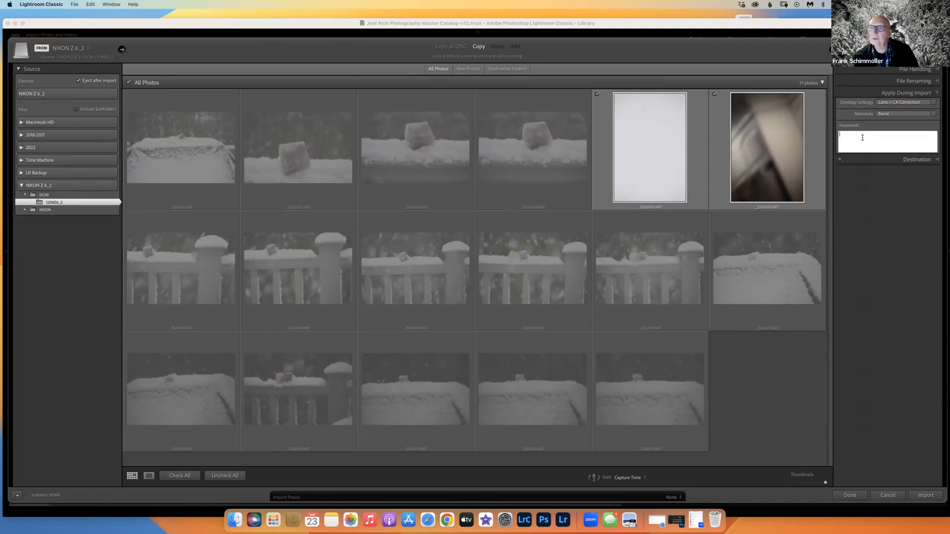
Dismiss the keyword autocomplete and apply the ©2023 copyright metadata preset during import
type("snow, Purple")
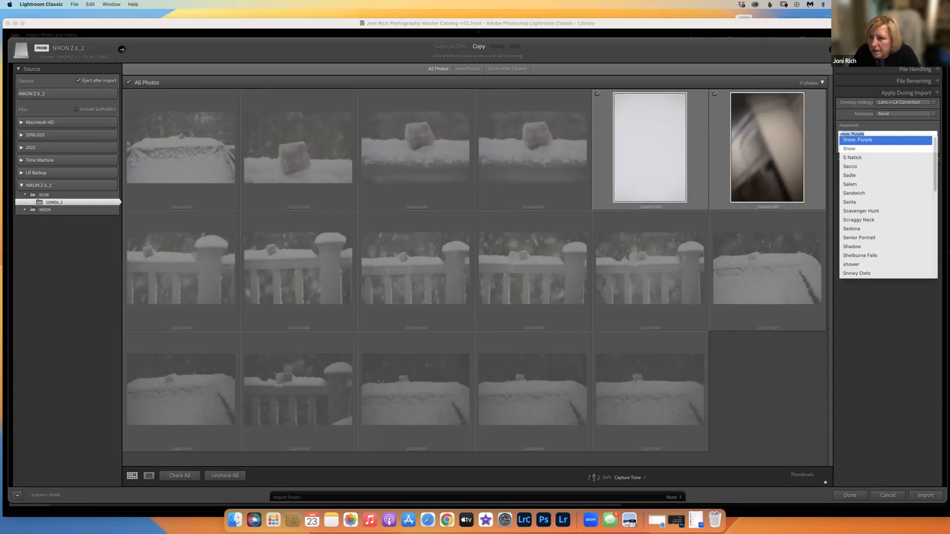
key("Escape")
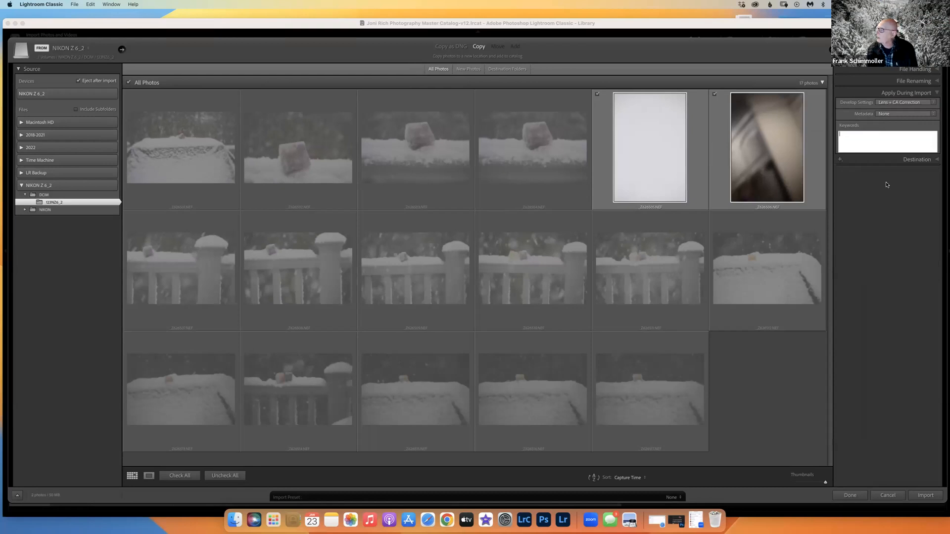
left_click(890, 115)
left_click(919, 243)
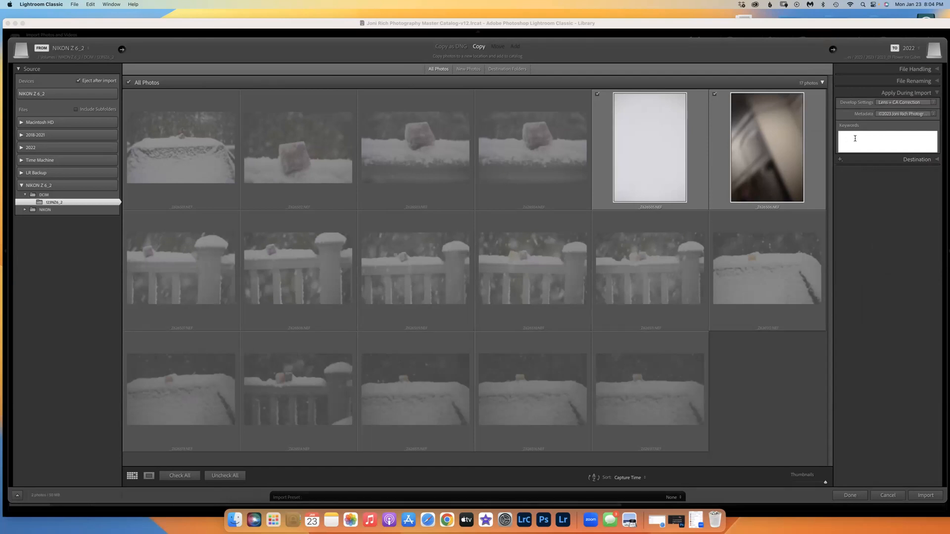
left_click(839, 159)
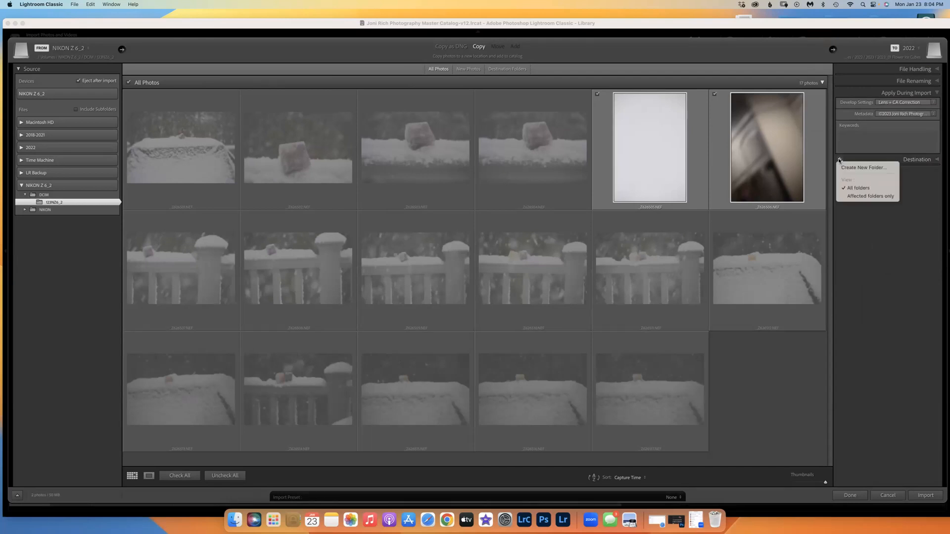
left_click(912, 164)
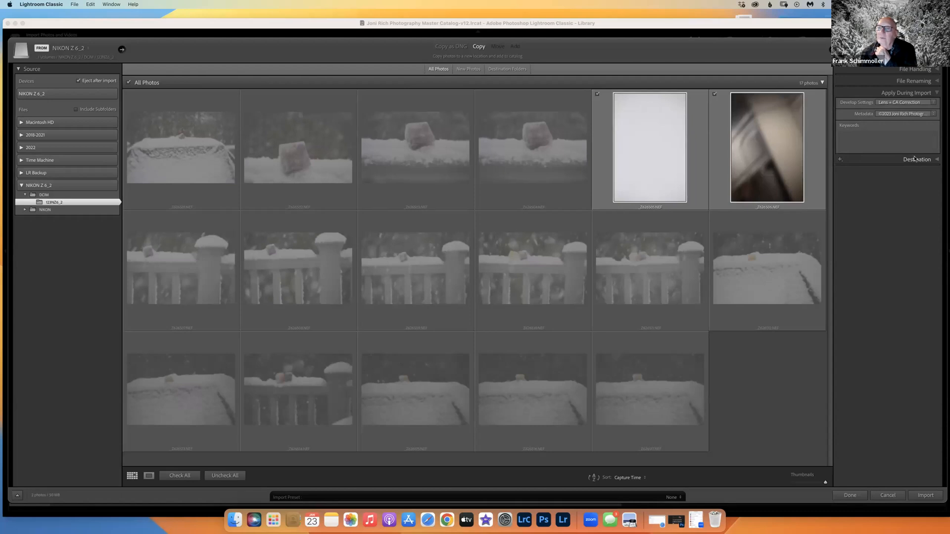
left_click(906, 143)
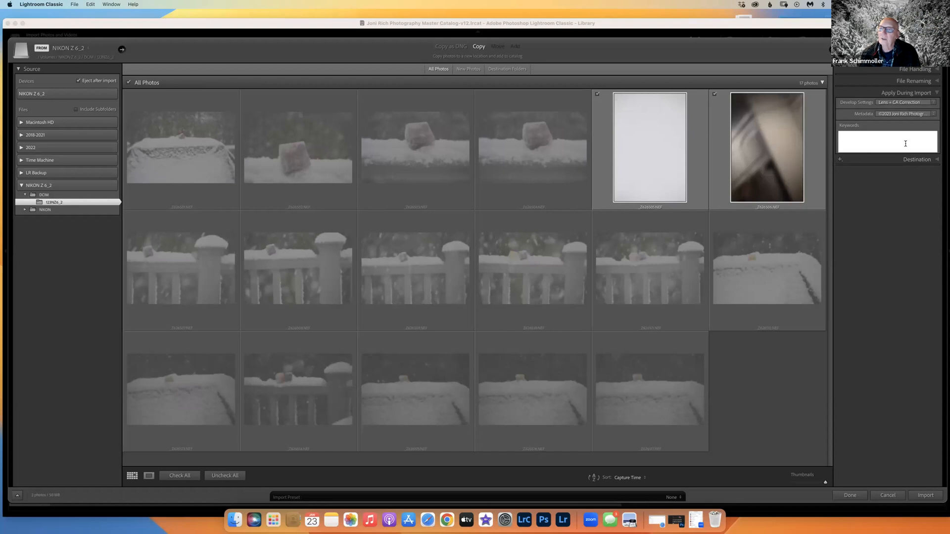
Cancel the import and, back in the Library, hide the Keyword Set buttons in Keywording
left_click(888, 494)
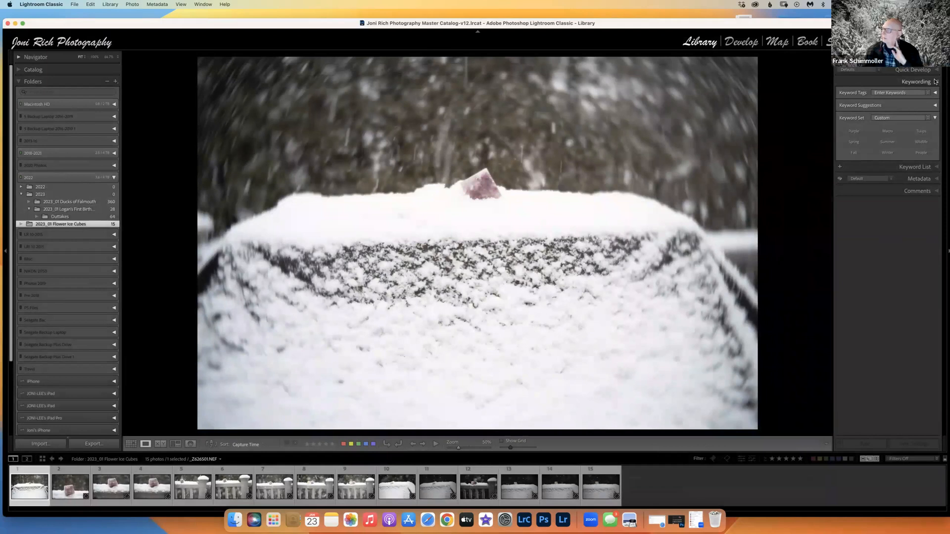
left_click(935, 81)
left_click(935, 80)
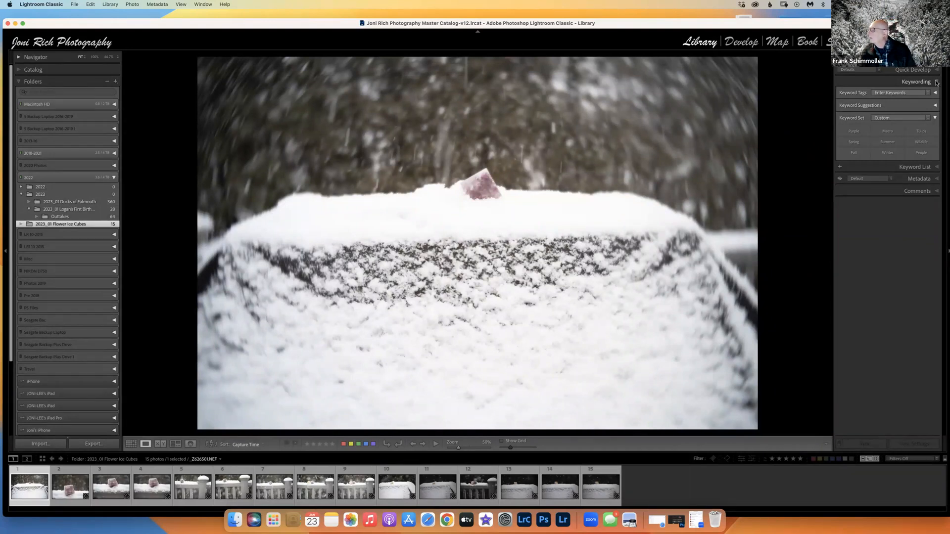
left_click(935, 118)
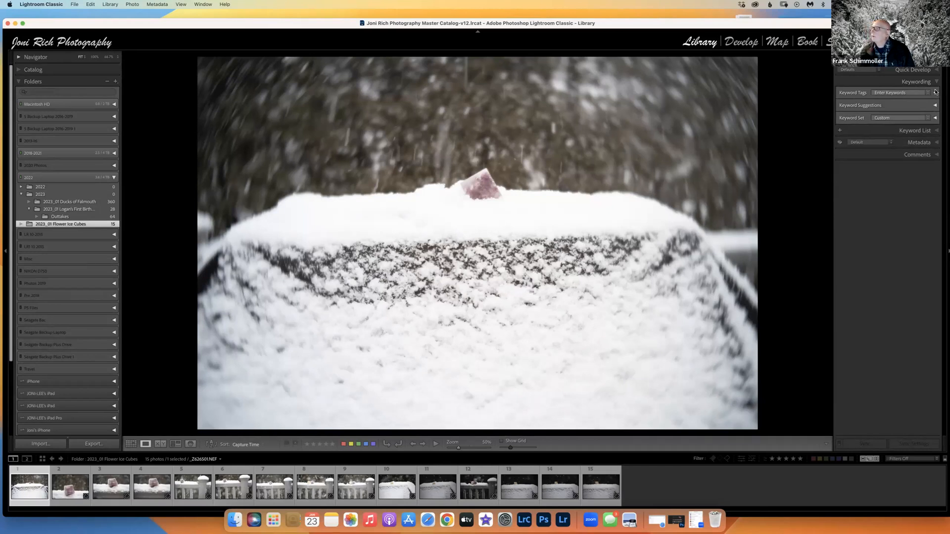
Toggle the keyword tags options and entry box, then collapse the Keywording panel
left_click(934, 92)
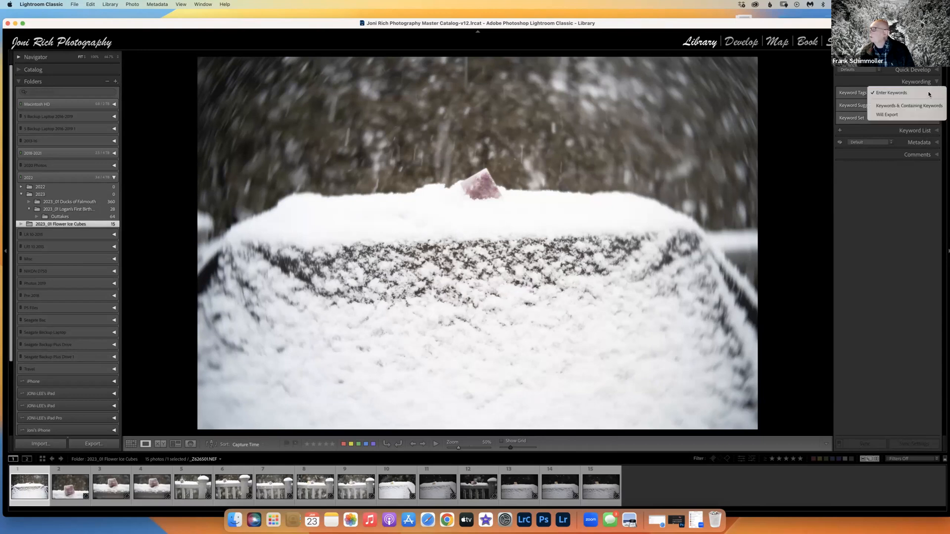
left_click(935, 93)
left_click(935, 93)
left_click(873, 112)
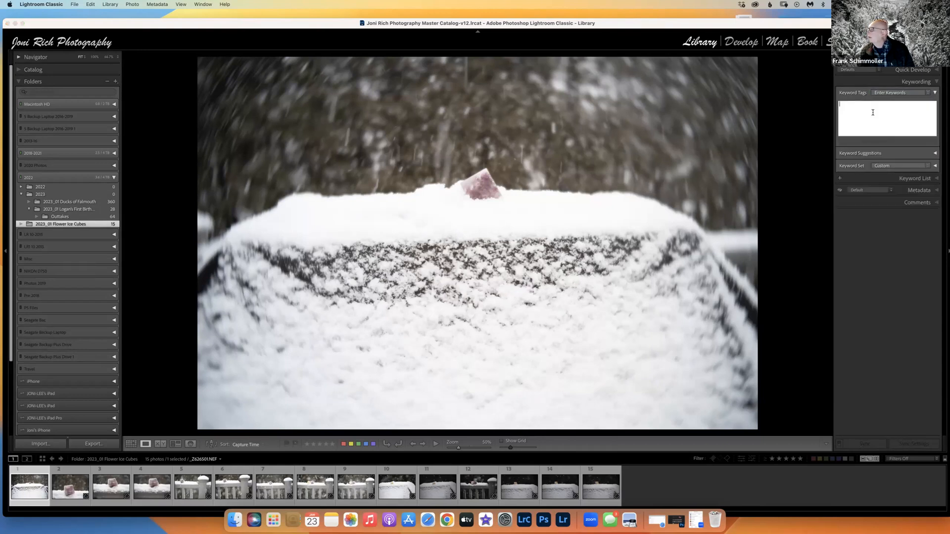
left_click(934, 92)
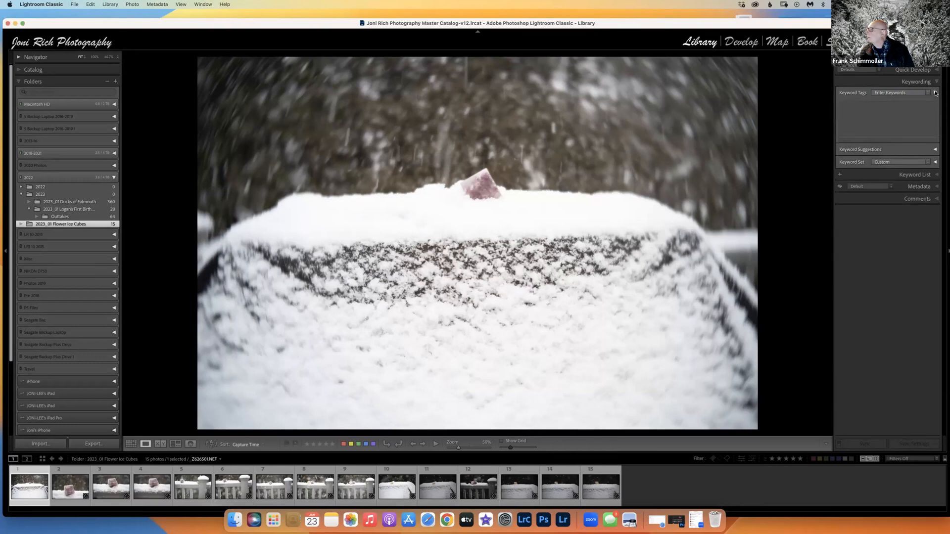
left_click(936, 82)
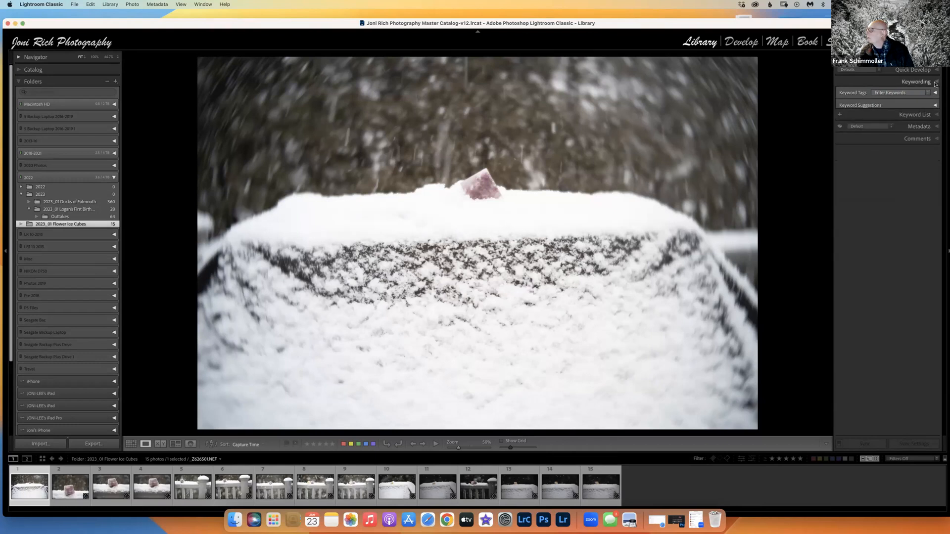
left_click(936, 82)
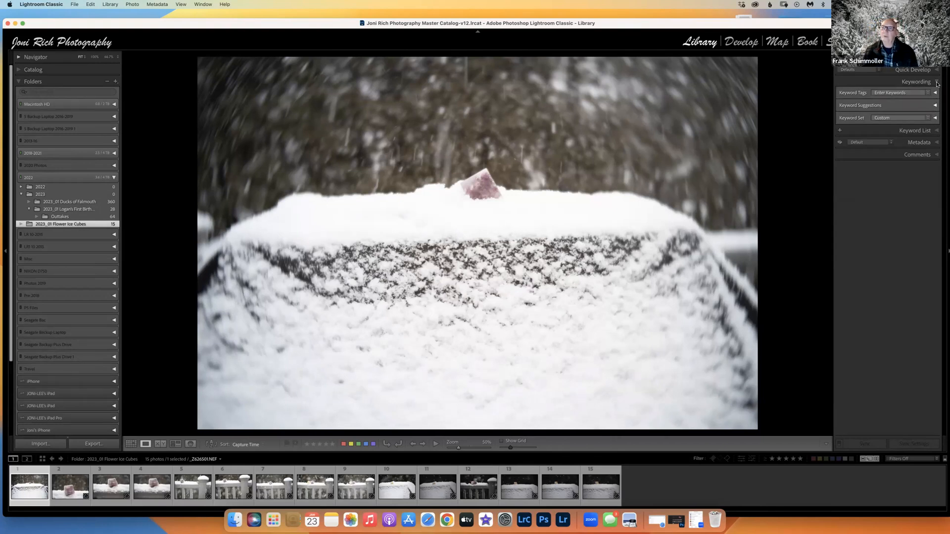
left_click(936, 82)
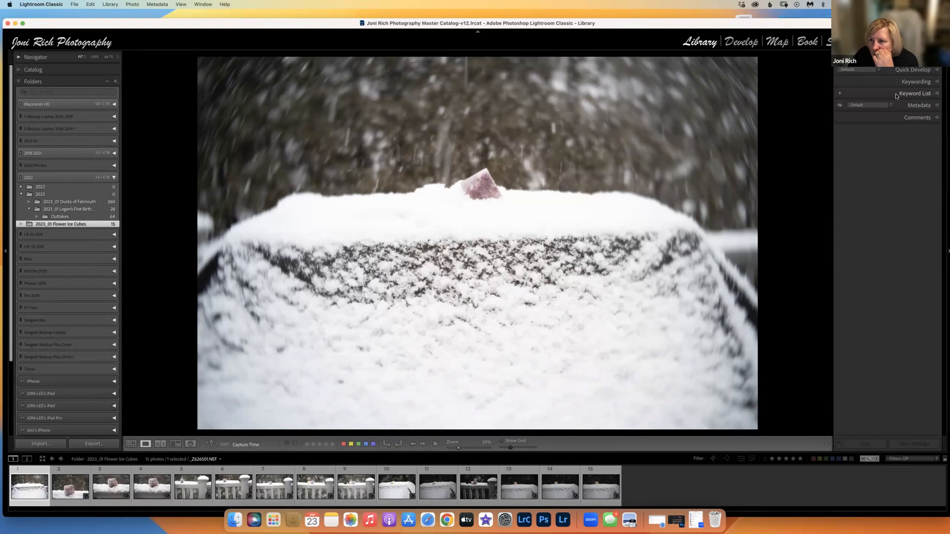
left_click(839, 94)
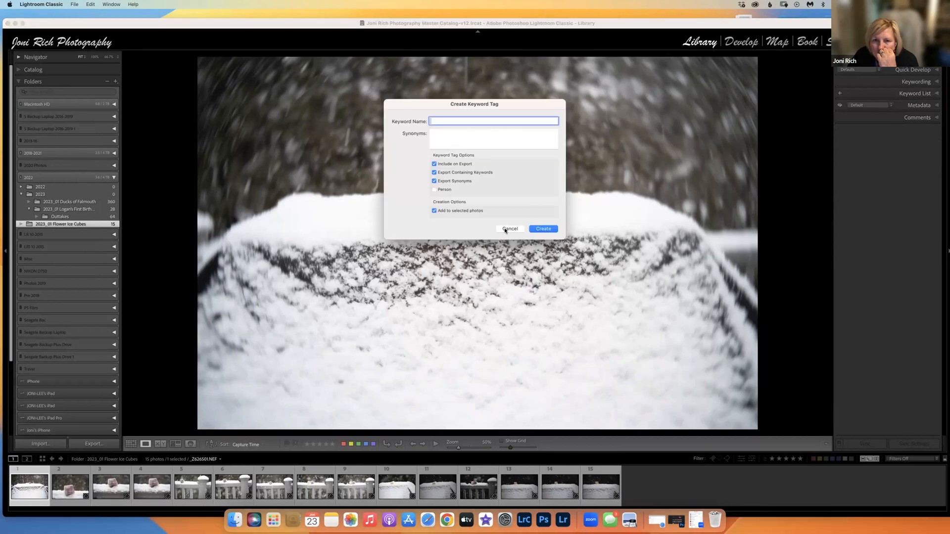
left_click(503, 224)
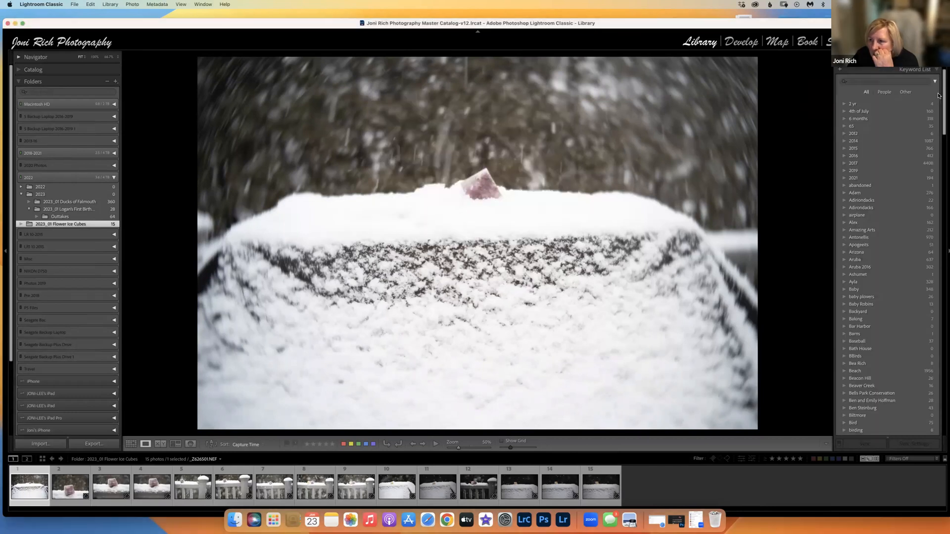
left_click(936, 93)
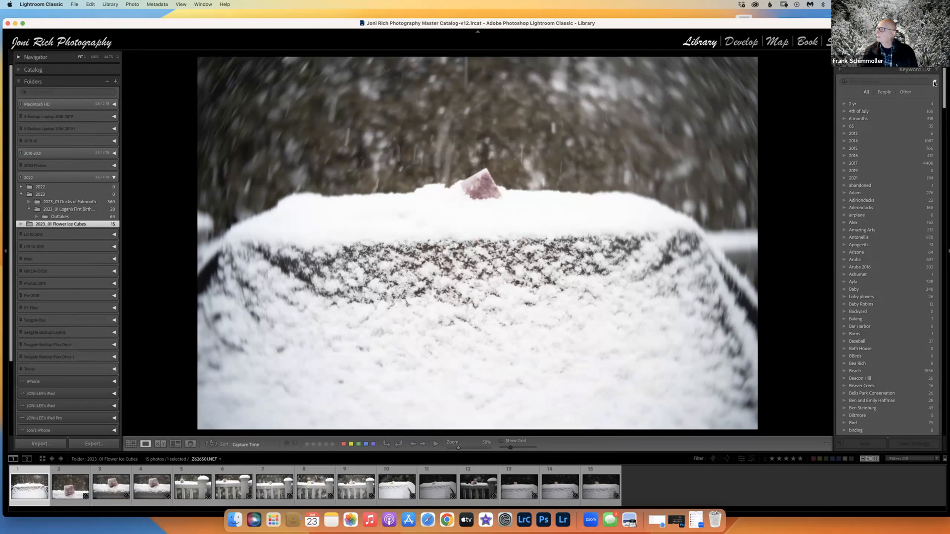
left_click(934, 82)
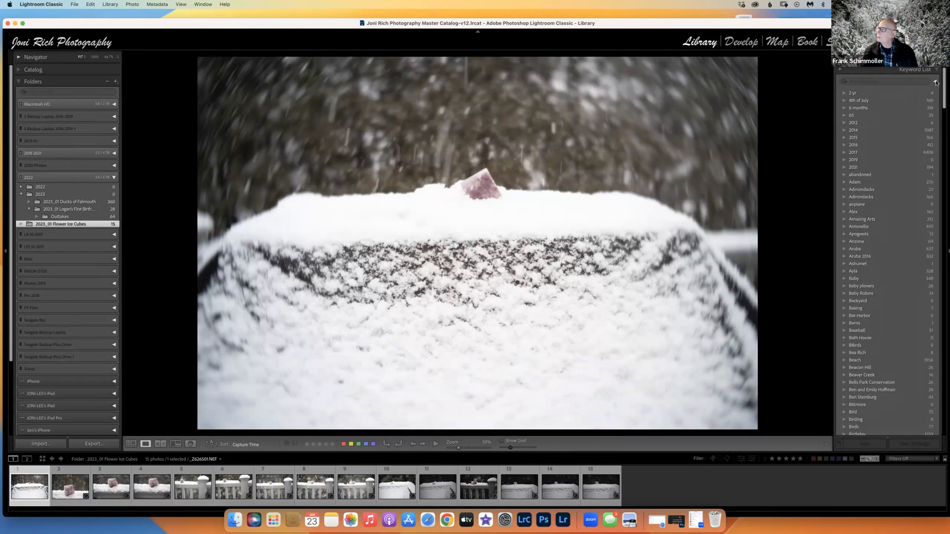
scroll(940, 80, "up", 1)
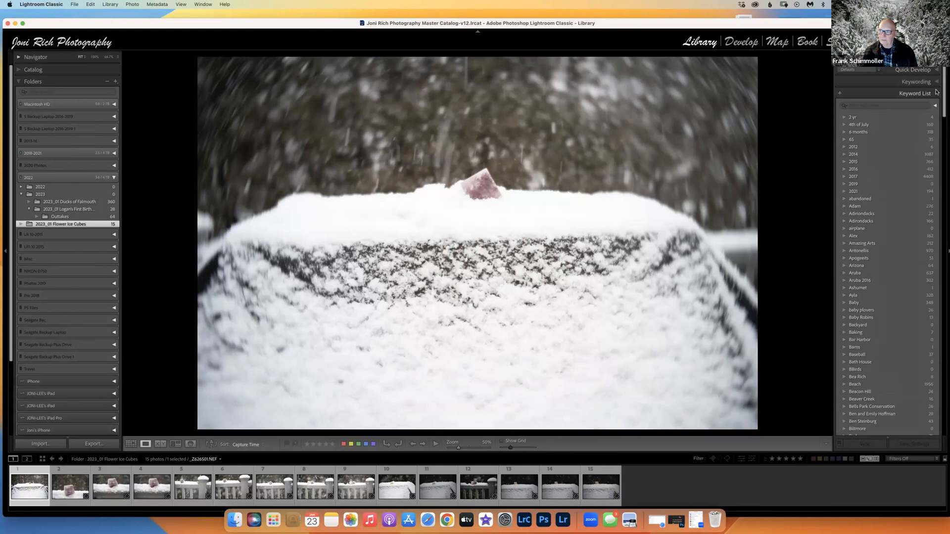
left_click(936, 94)
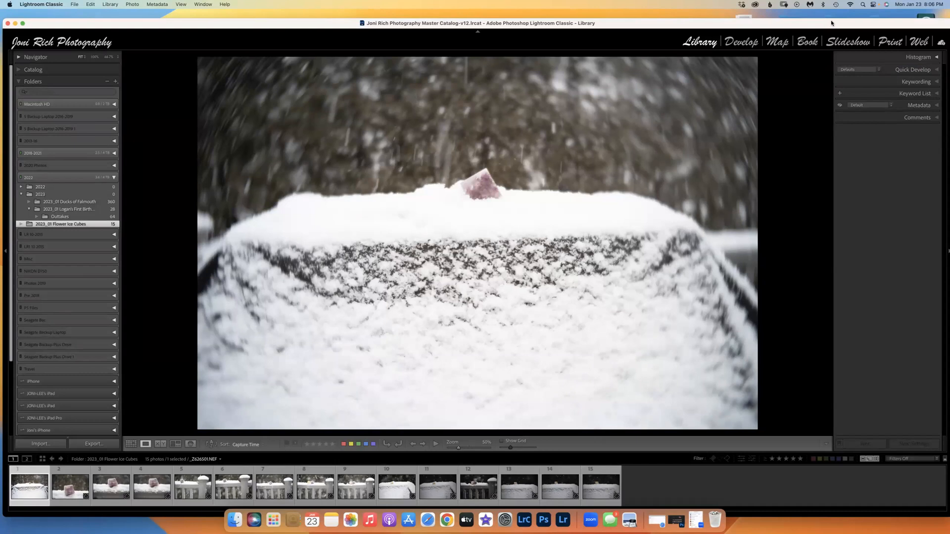
right_click(463, 221)
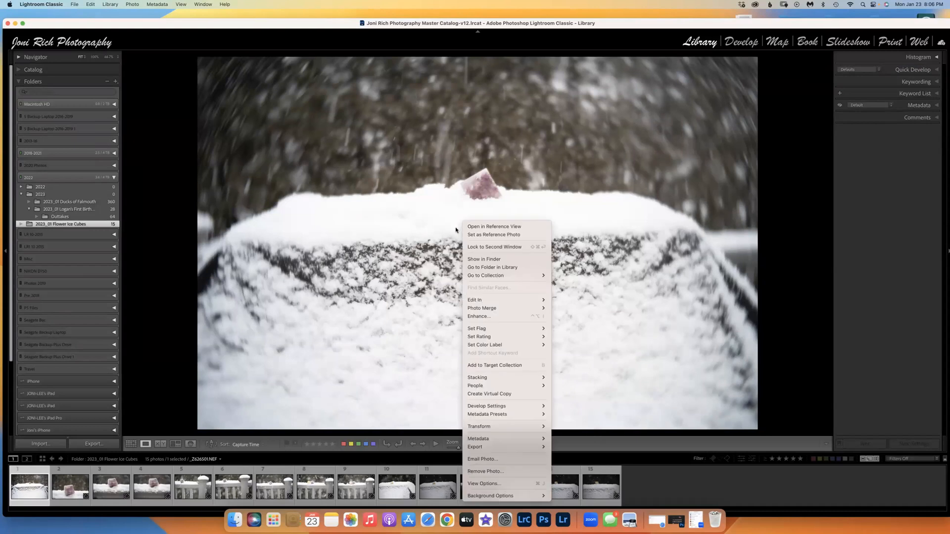
left_click(488, 473)
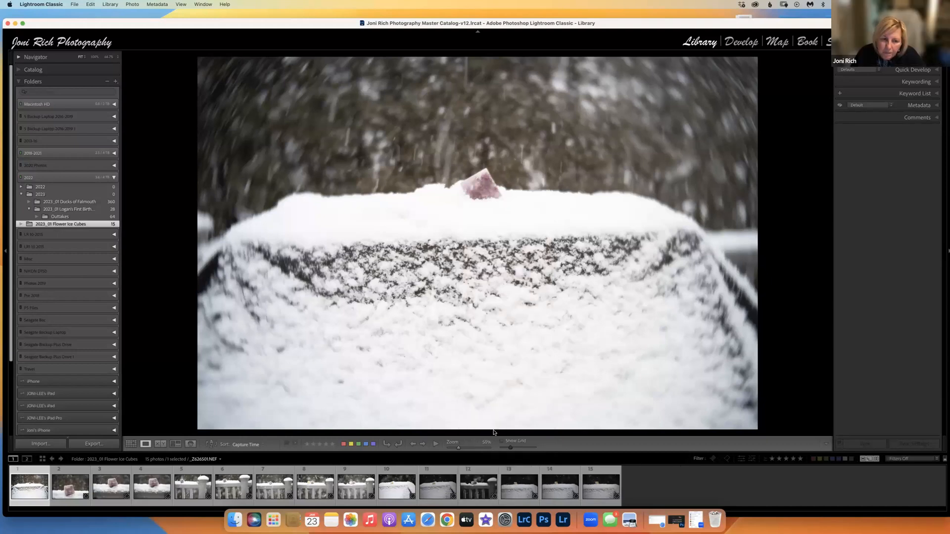
Import 15 of the 17 123NZ6_2 photos, allowing duplicates but excluding the blank and blurry frames
left_click(49, 444)
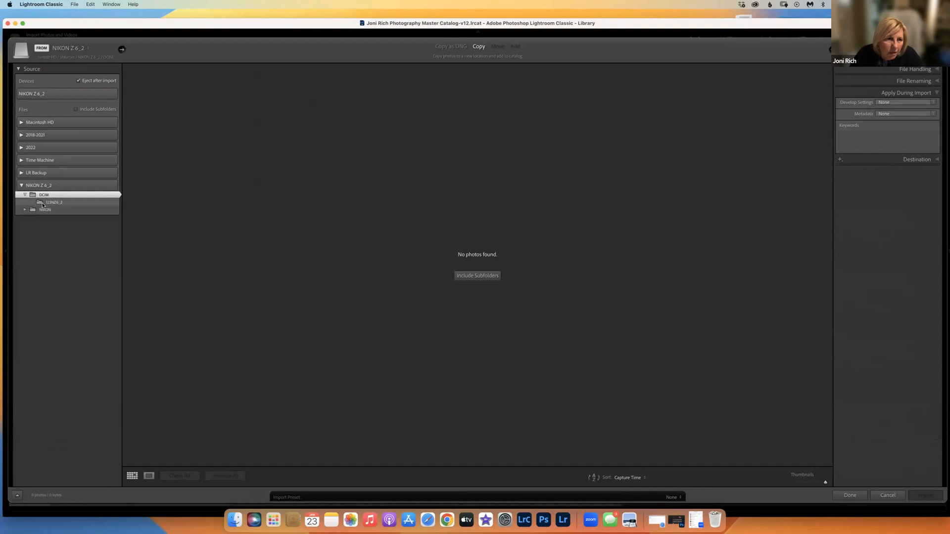
left_click(50, 203)
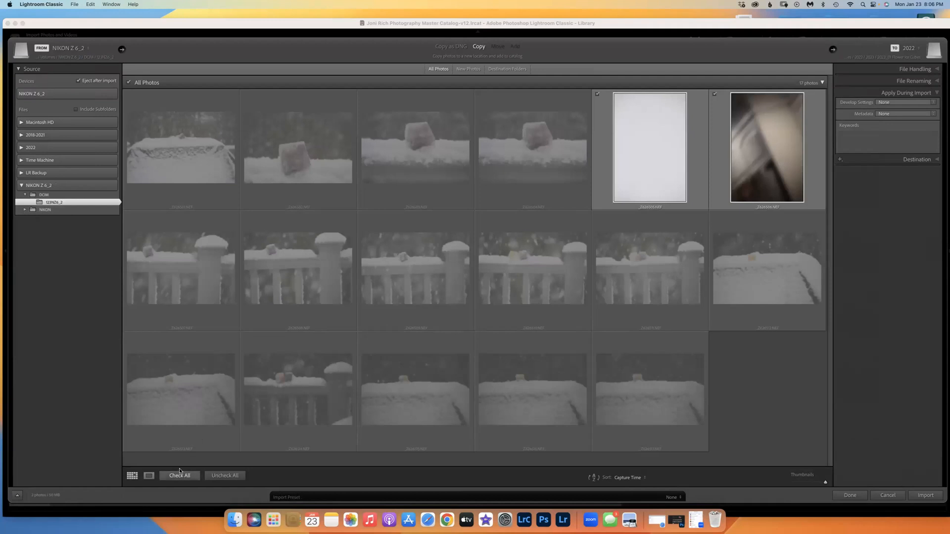
left_click(909, 74)
left_click(842, 102)
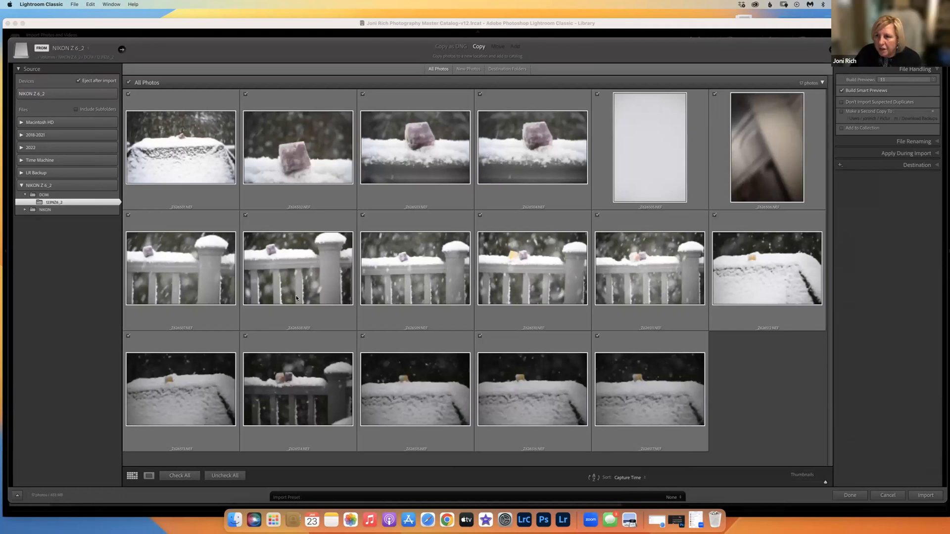
left_click(597, 94)
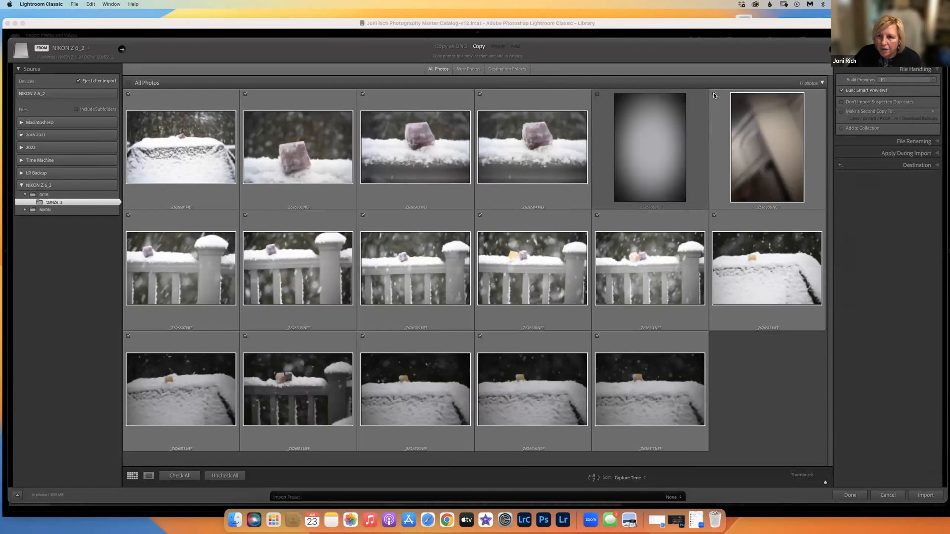
left_click(714, 94)
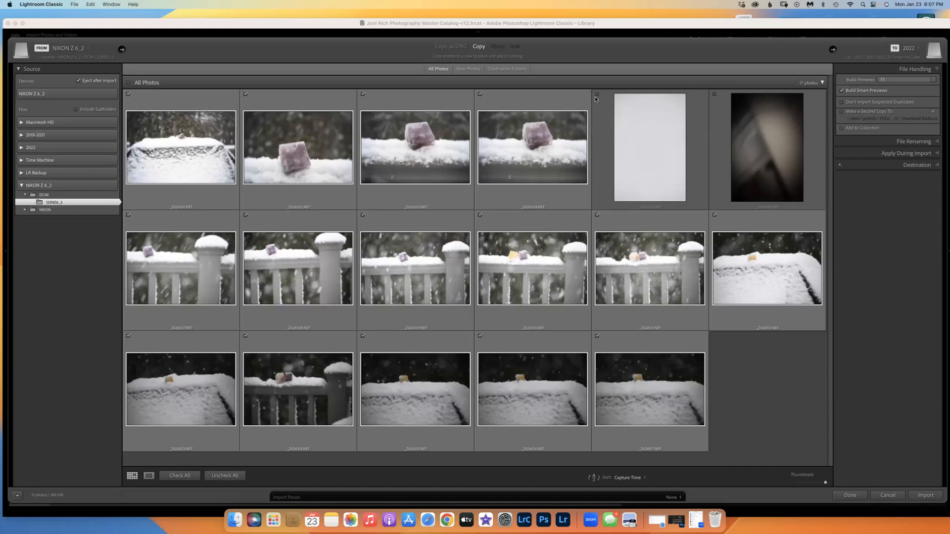
left_click(882, 493)
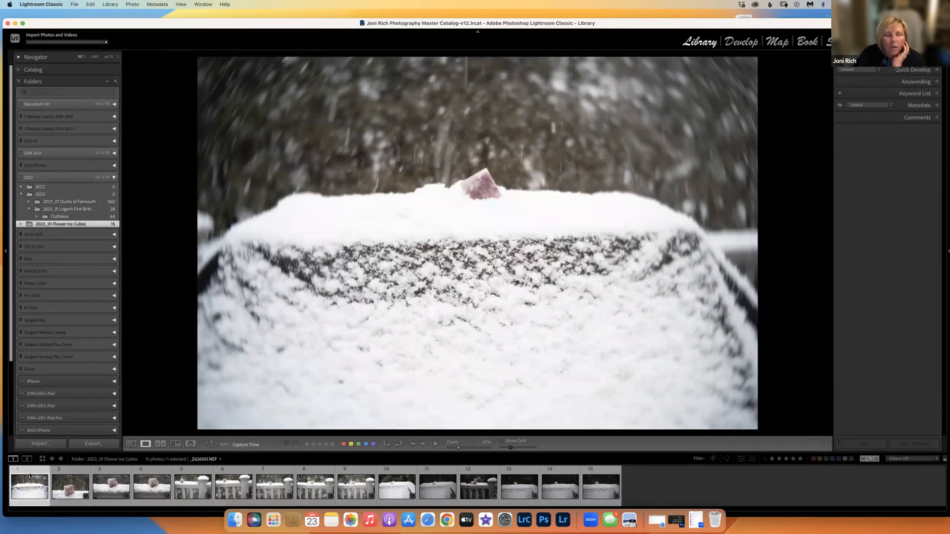
Choose Remove Photo for the displayed shot, then cancel the removal confirmation
right_click(275, 312)
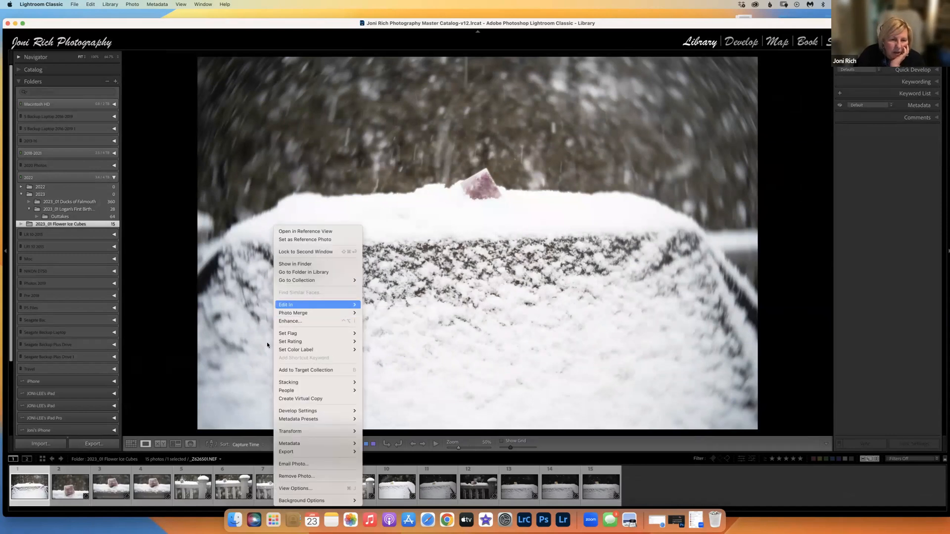
left_click(286, 477)
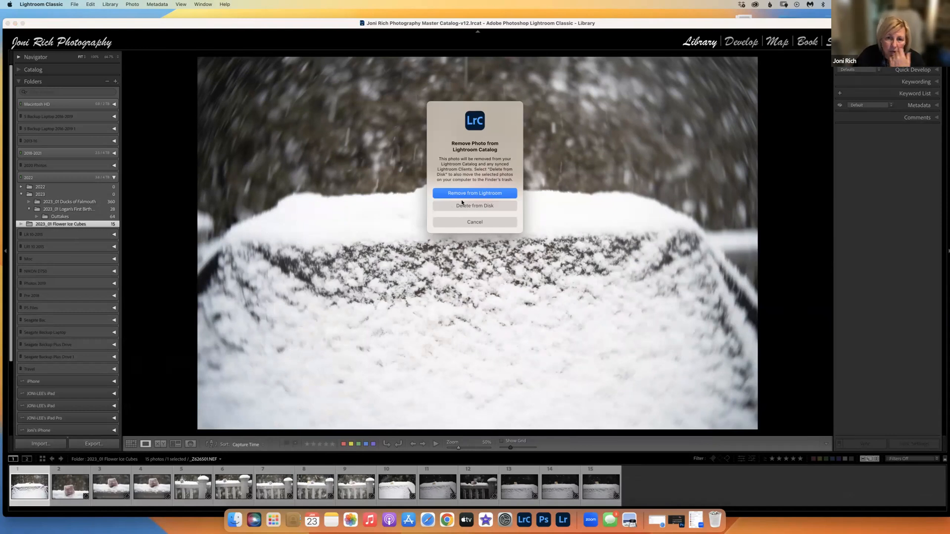
left_click(465, 223)
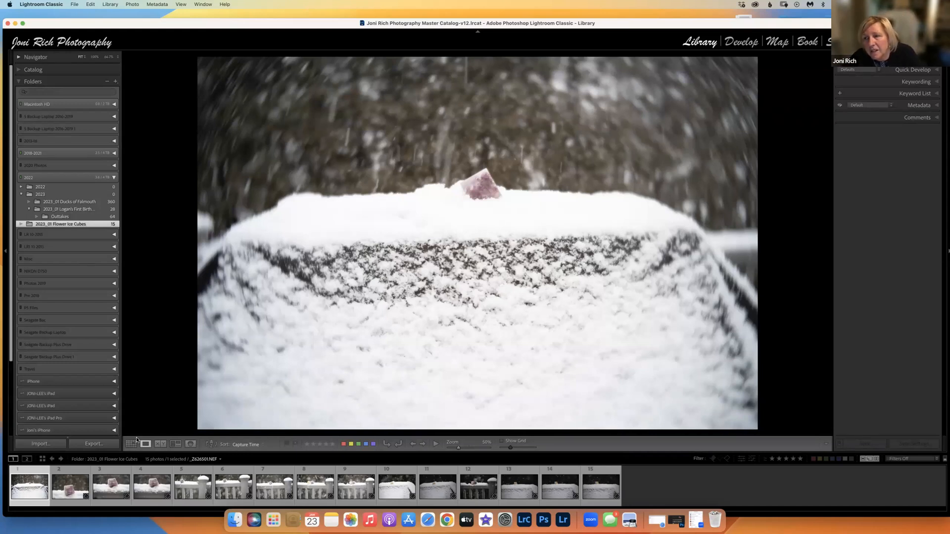
Expand Keywording, keep Enter Keywords as the tag view, and reveal the keyword entry box
left_click(933, 83)
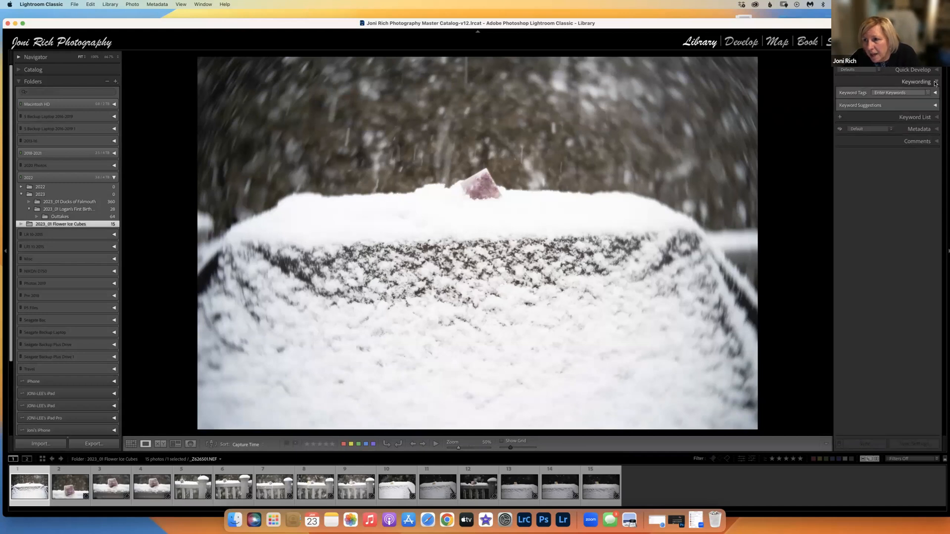
left_click(925, 93)
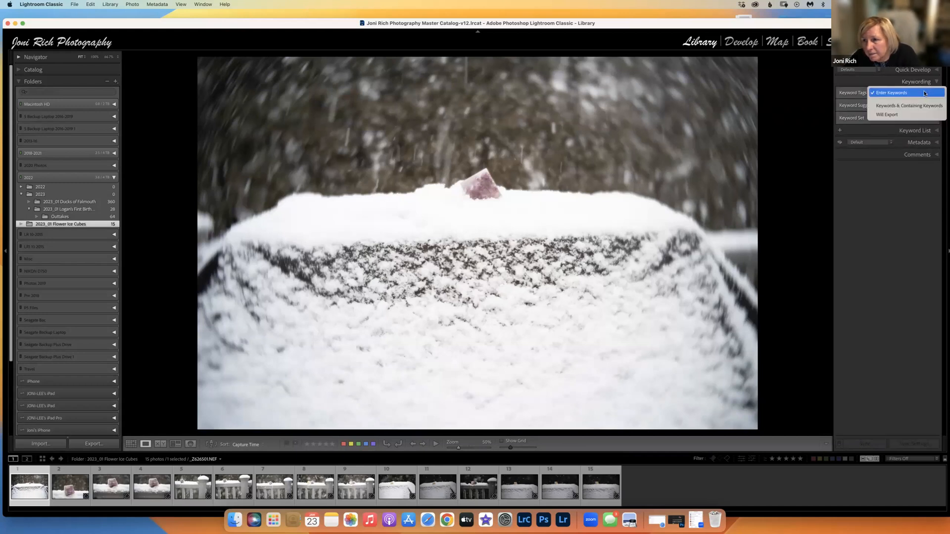
left_click(894, 92)
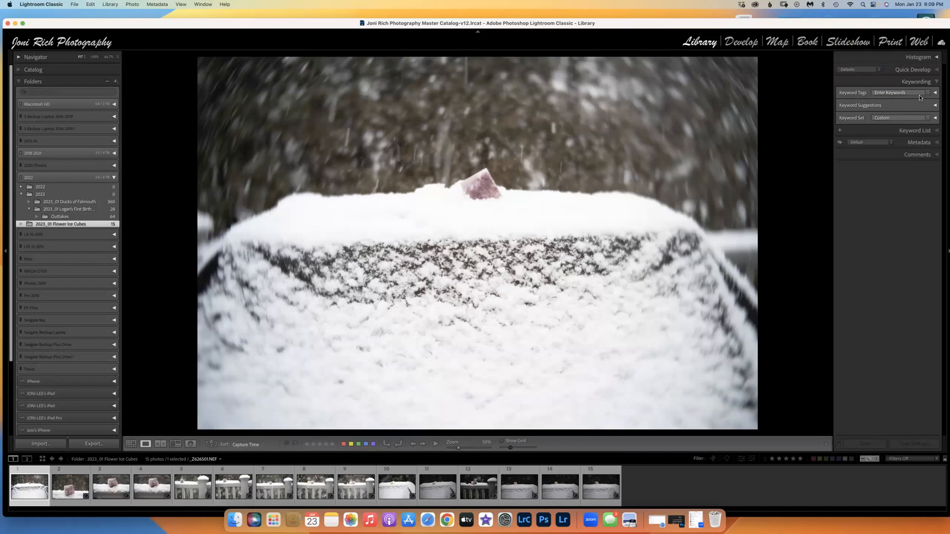
left_click(935, 94)
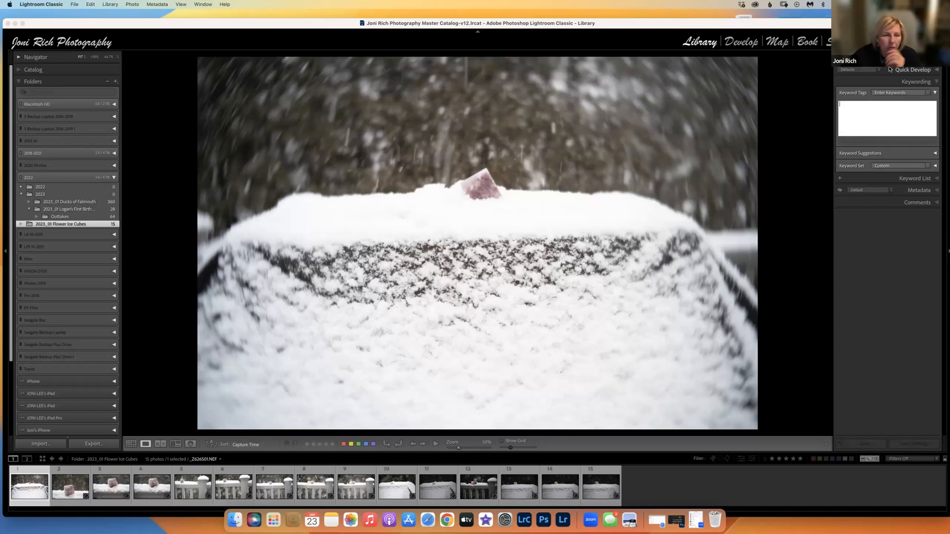
Import from the card folder into dated subfolders using the 2023/01/23 date format
left_click(40, 444)
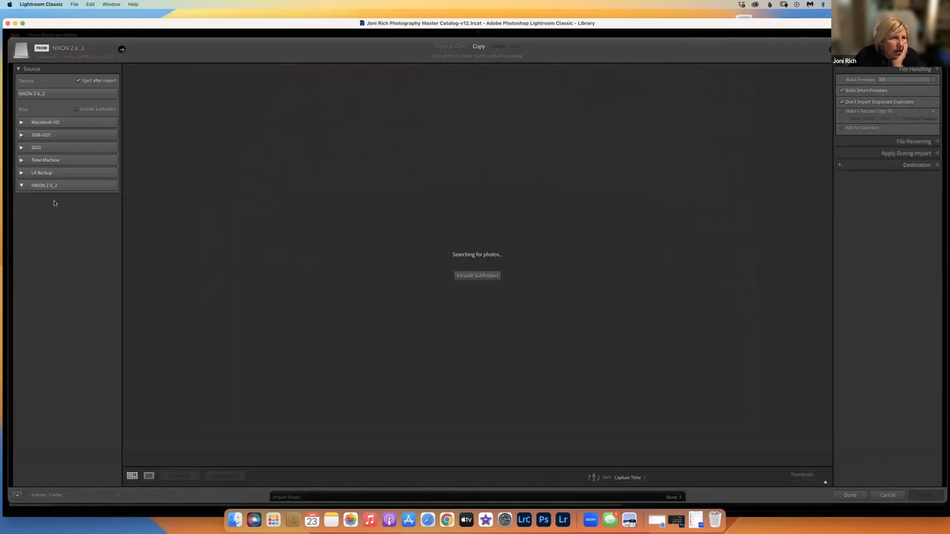
left_click(60, 203)
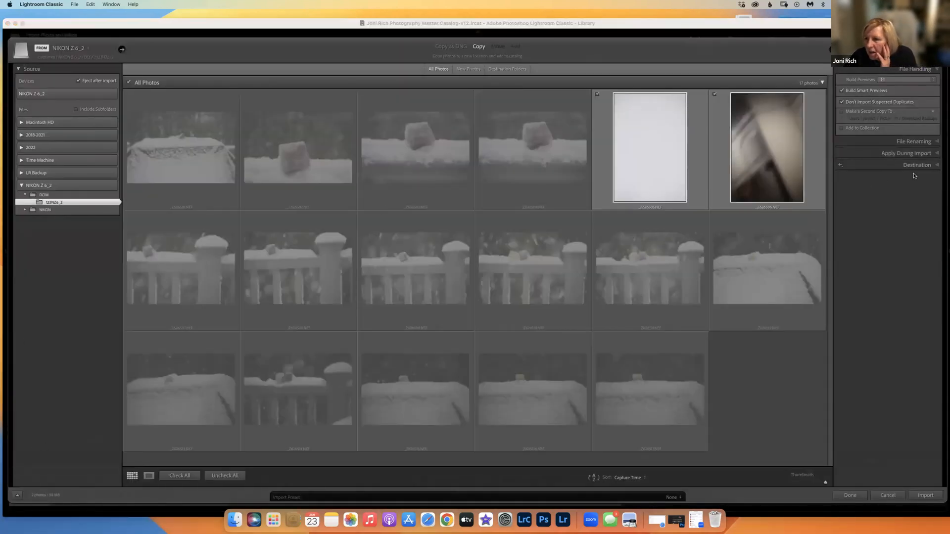
left_click(936, 168)
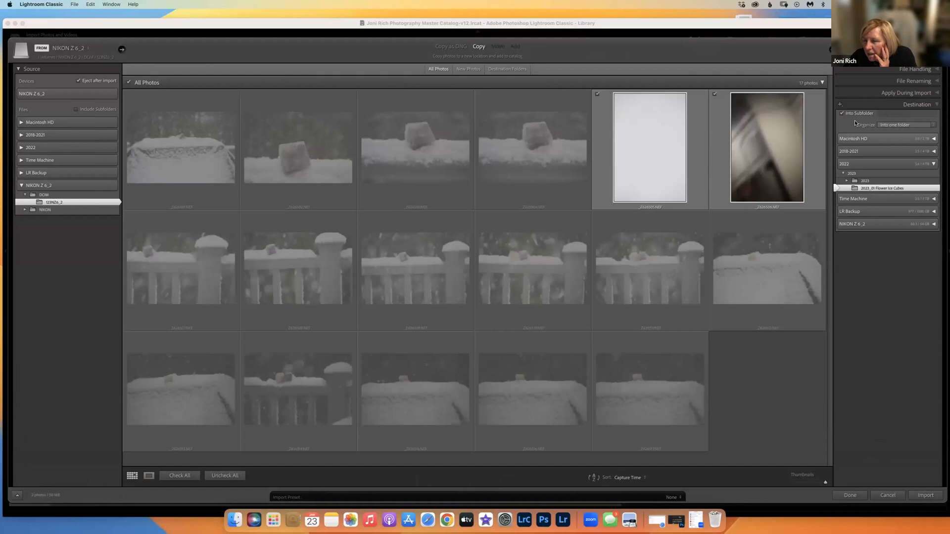
left_click(893, 126)
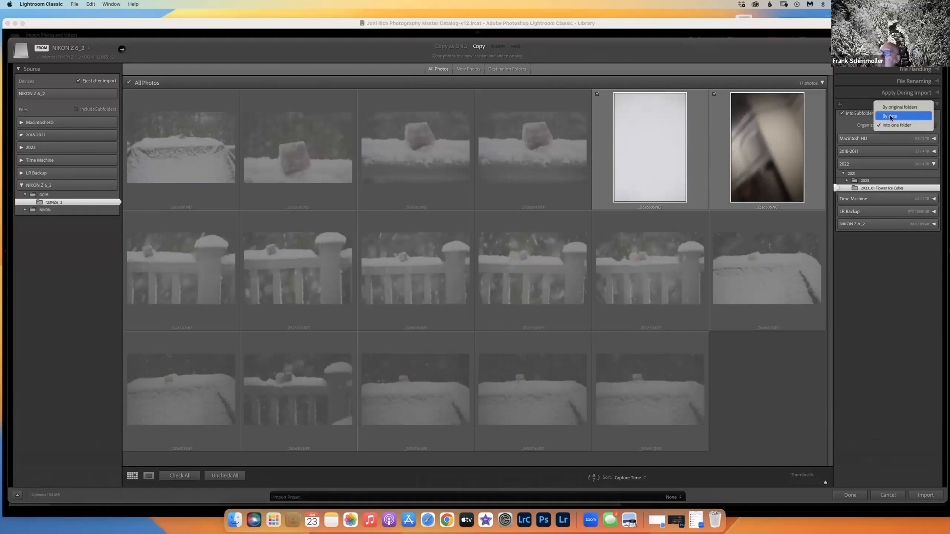
left_click(891, 118)
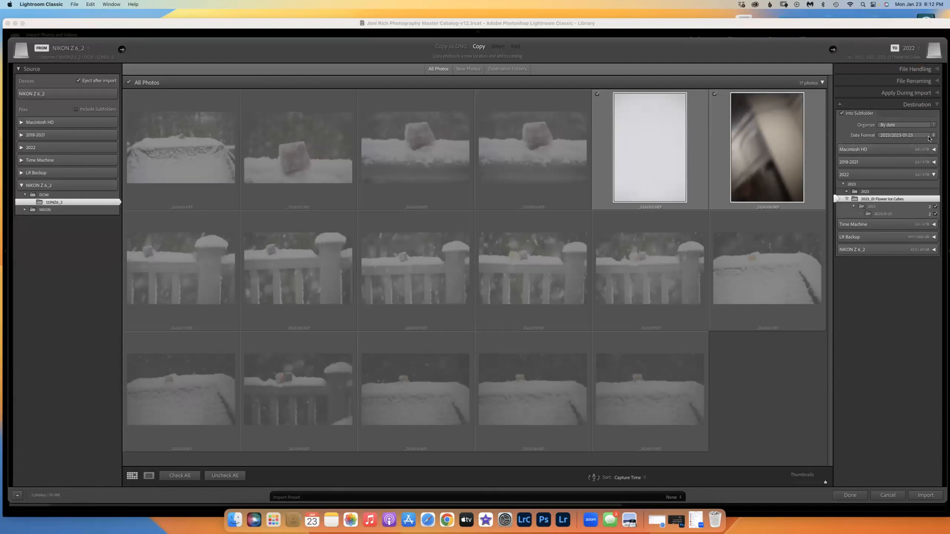
left_click(924, 138)
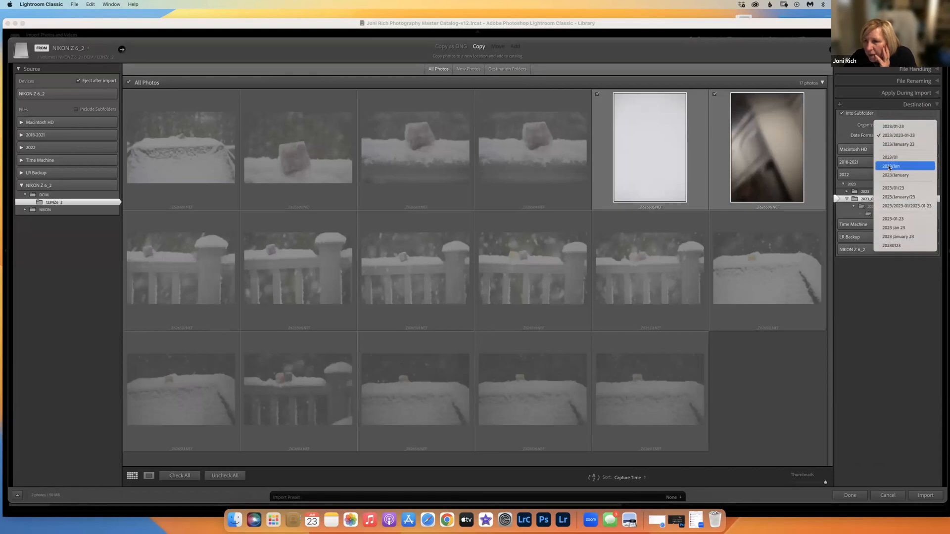
left_click(896, 128)
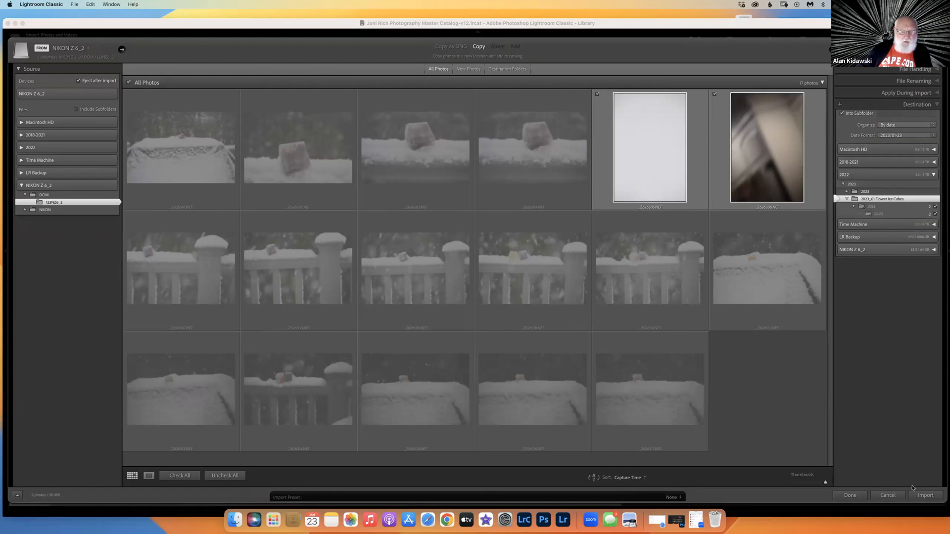
Cancel the import, dim the lights with L, and dismiss the Metadata menu unchanged
left_click(888, 496)
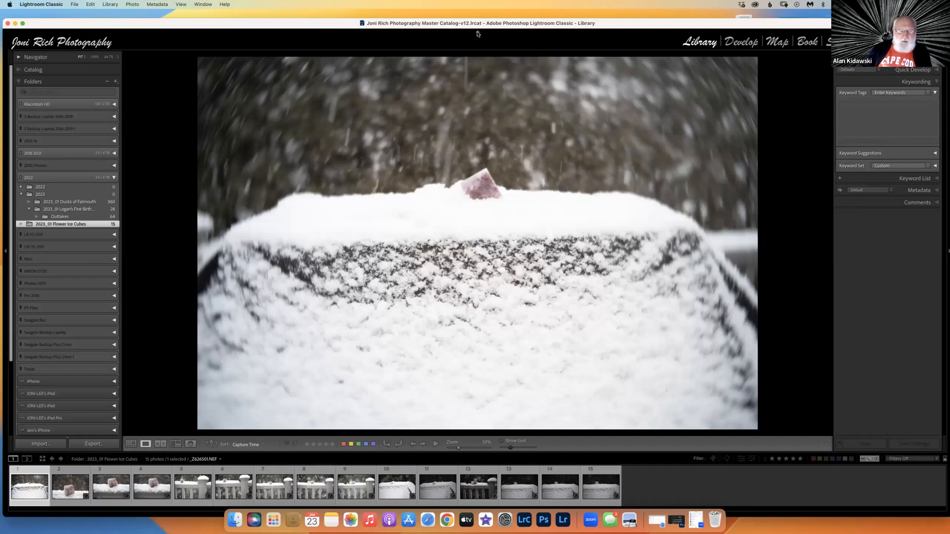
key("l")
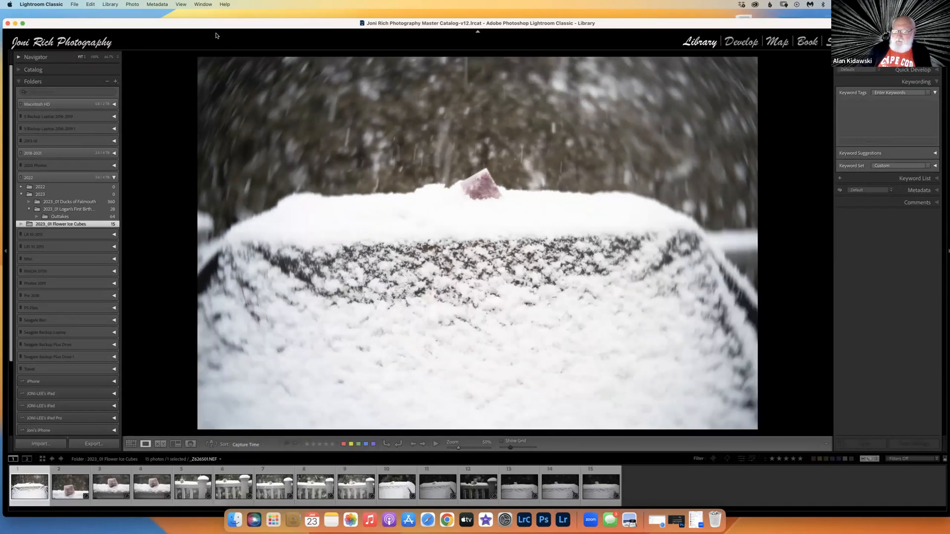
left_click(155, 3)
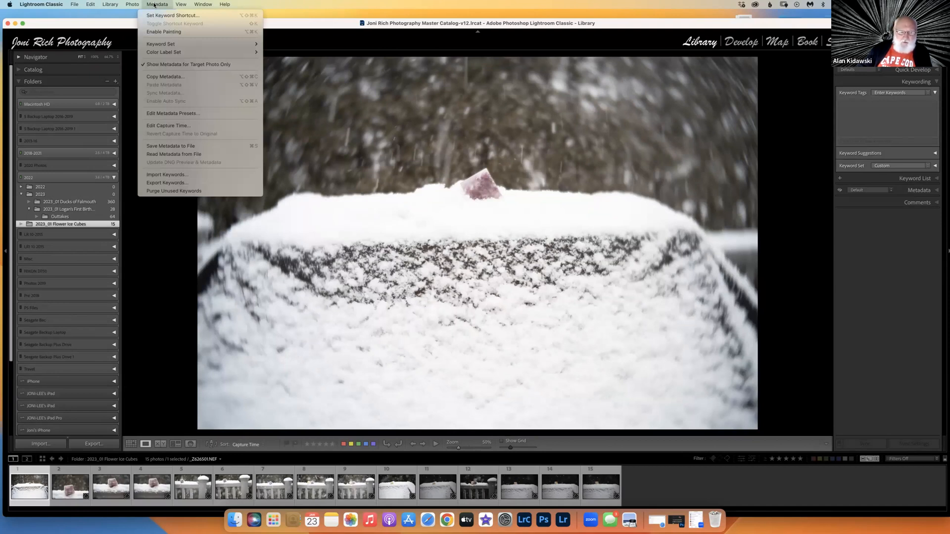
left_click(626, 215)
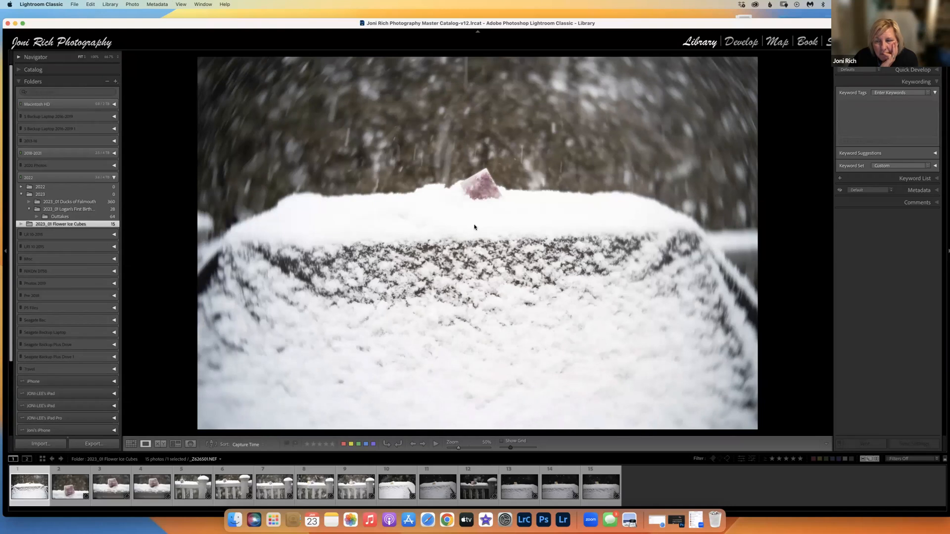
Collapse the Keywording panel and expand the Metadata panel in the right sidebar
left_click(935, 93)
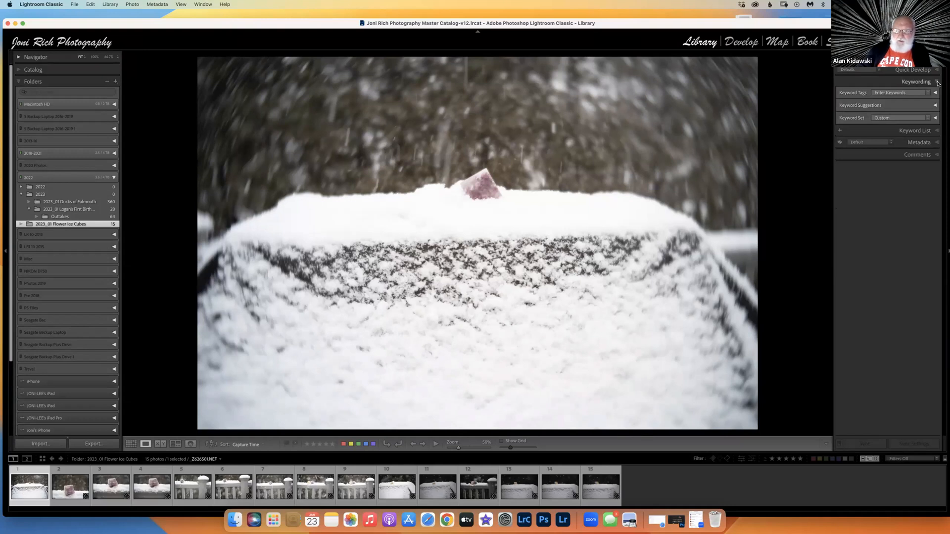
left_click(937, 82)
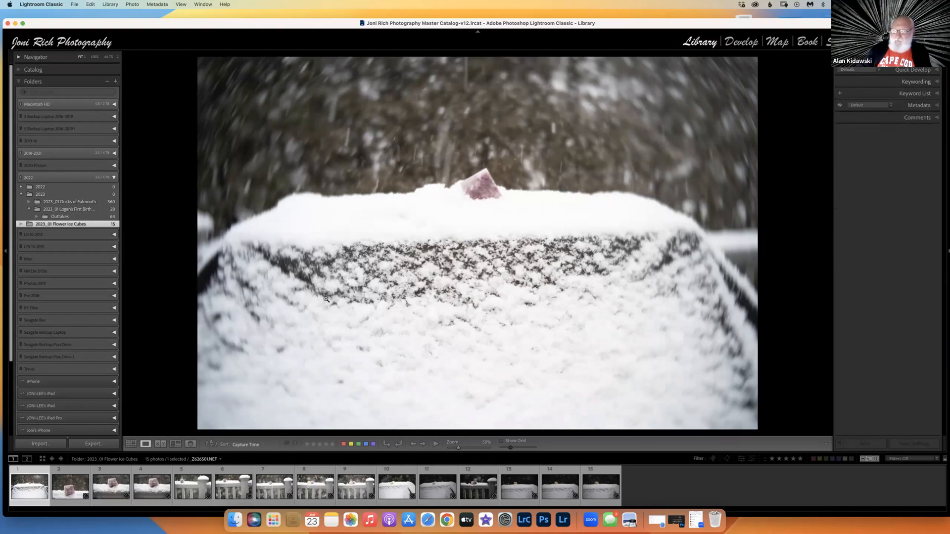
left_click(937, 105)
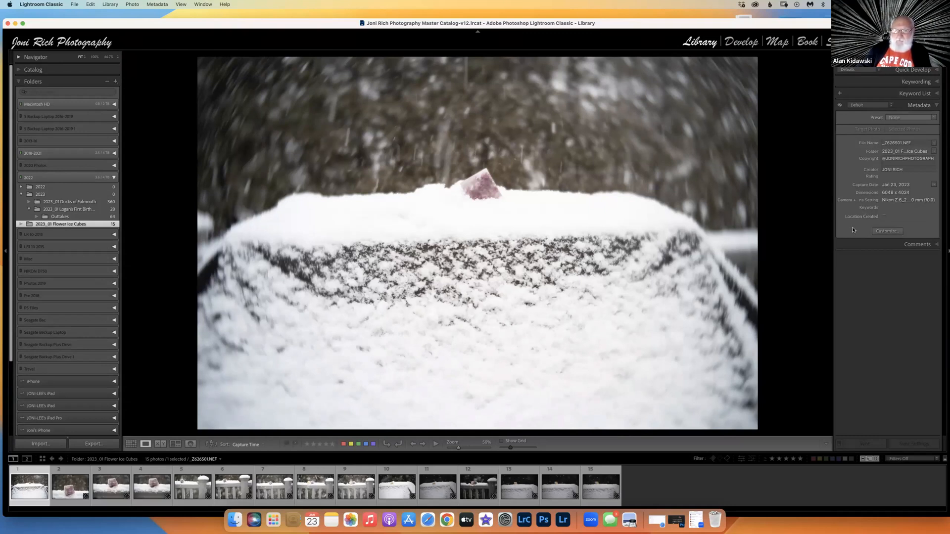
Apply the ©2023 copyright metadata preset, leaving the Default view set unchanged
left_click(937, 120)
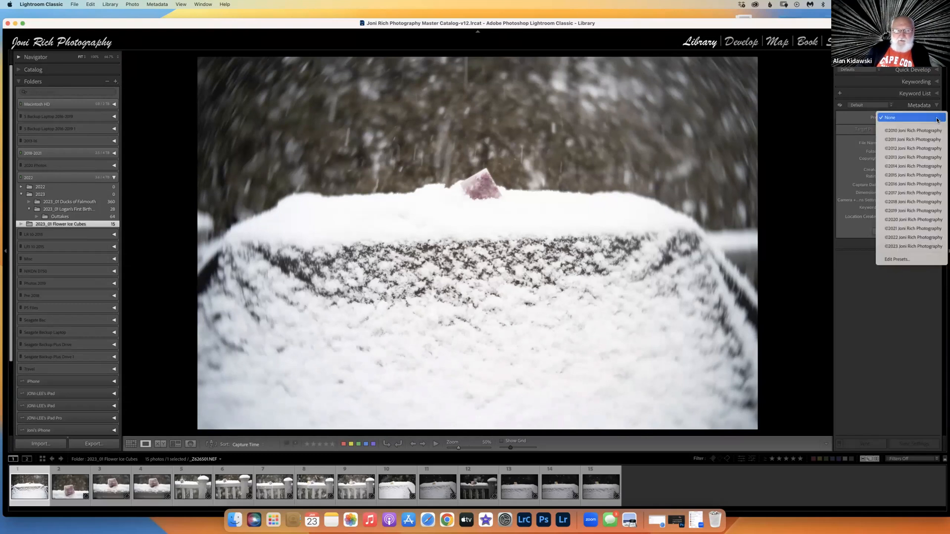
left_click(907, 246)
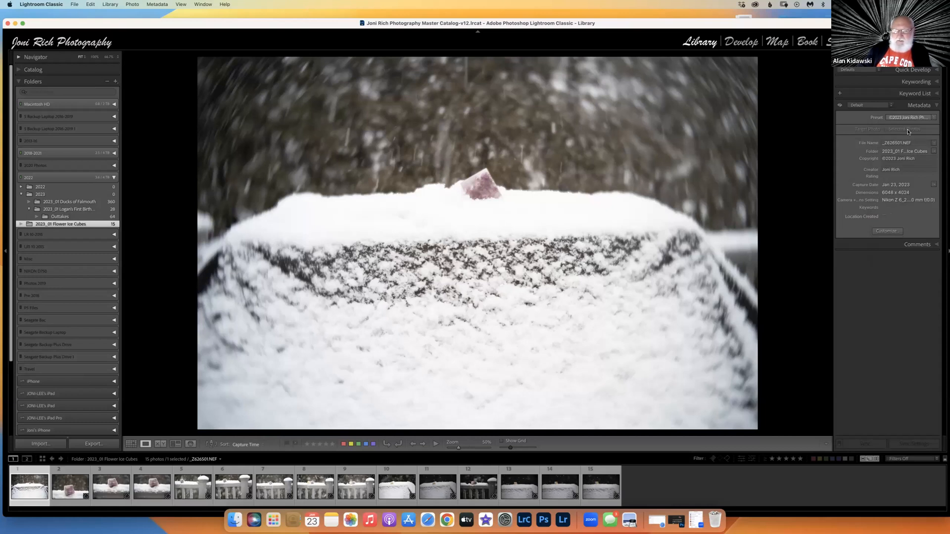
left_click(883, 105)
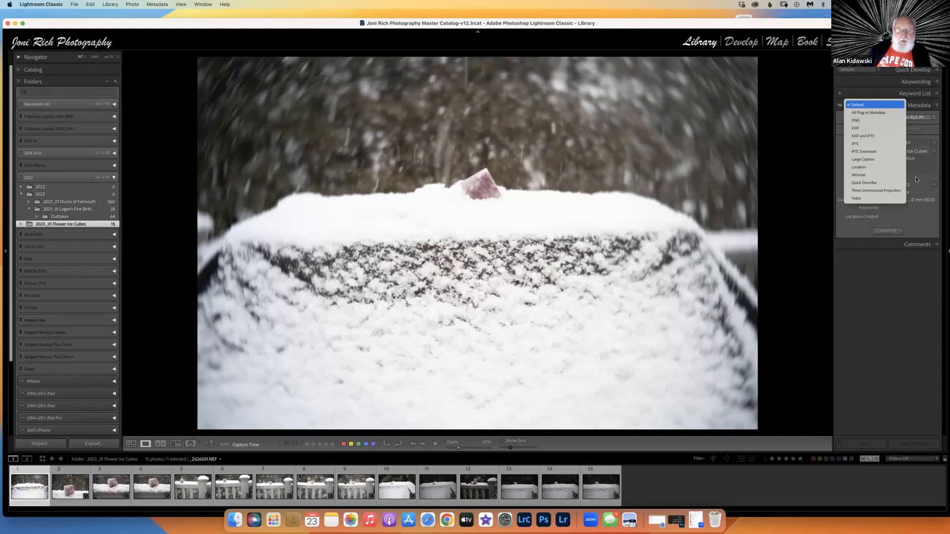
left_click(857, 304)
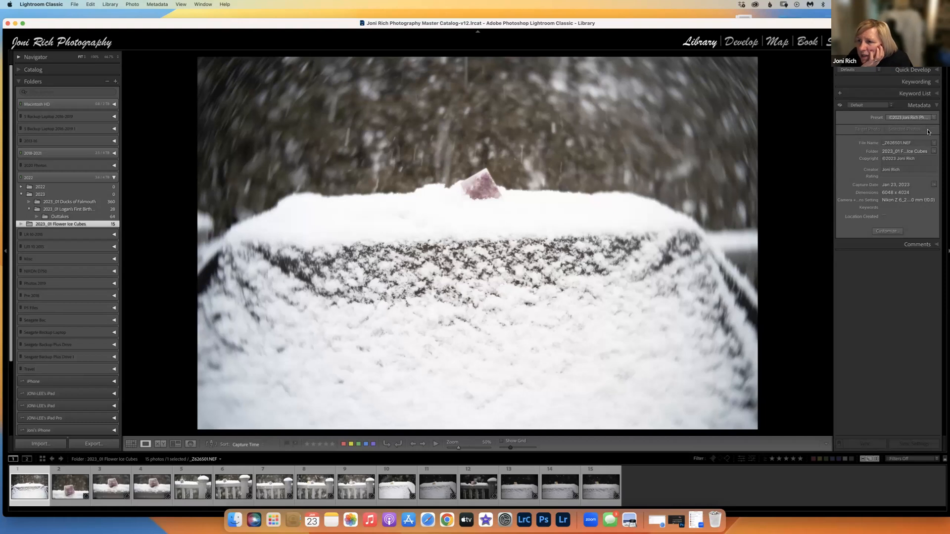
left_click(885, 232)
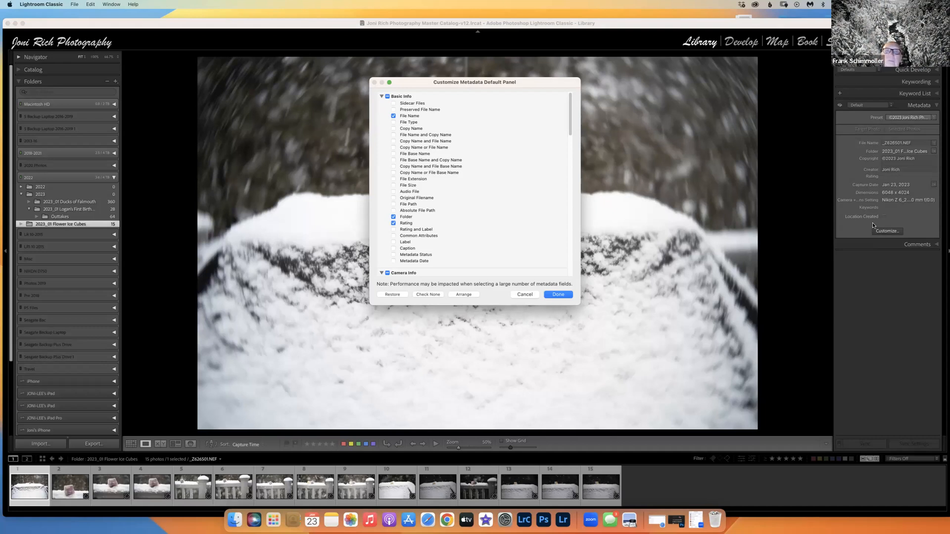
left_click(517, 295)
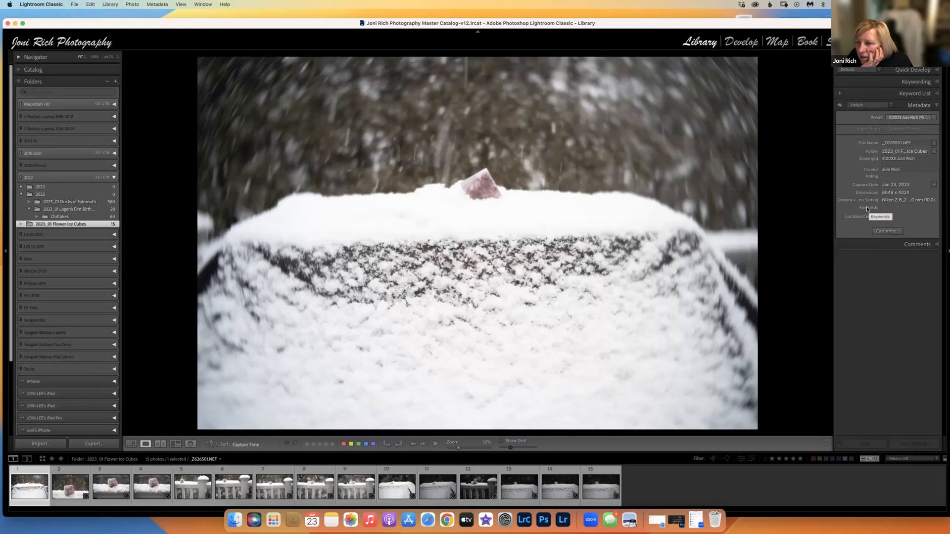
left_click(934, 117)
left_click(932, 118)
left_click(933, 118)
left_click(896, 131)
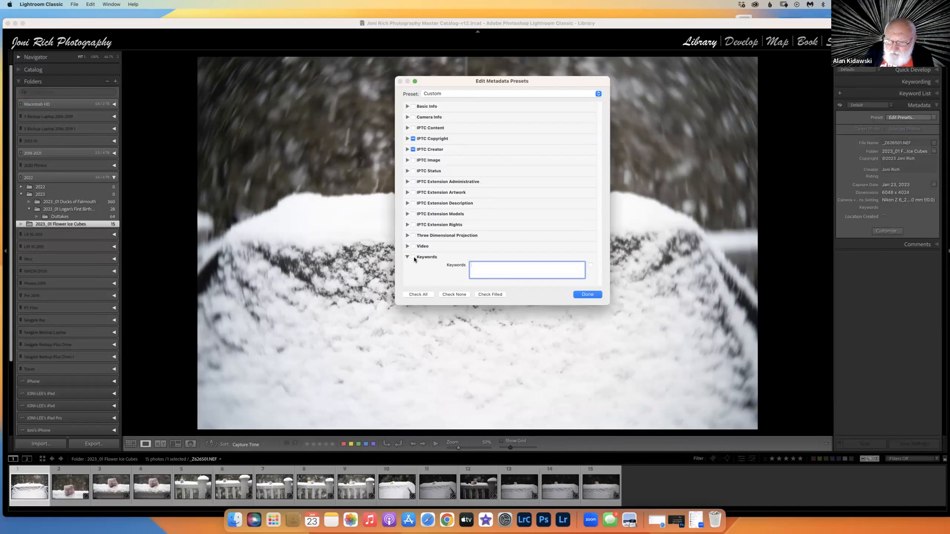
left_click(413, 257)
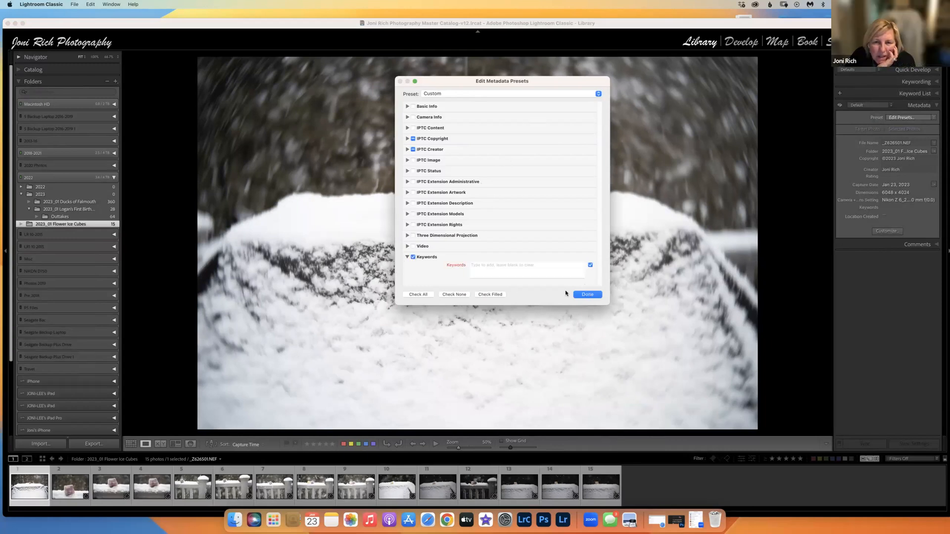
left_click(587, 294)
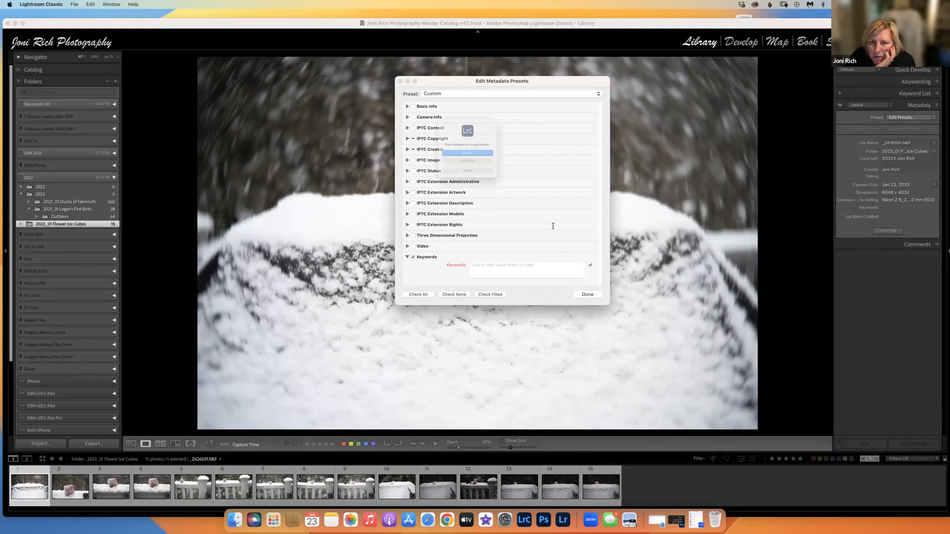
left_click(488, 156)
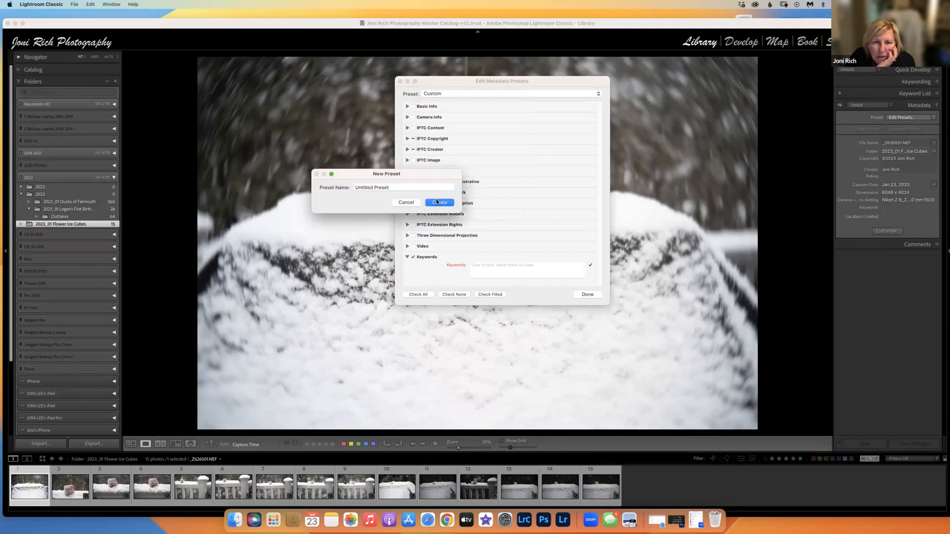
left_click(412, 202)
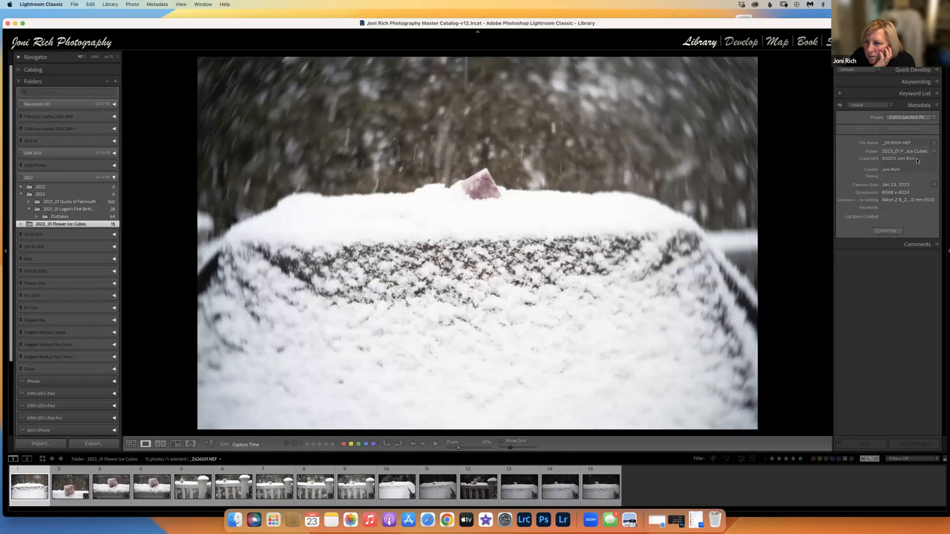
left_click(917, 118)
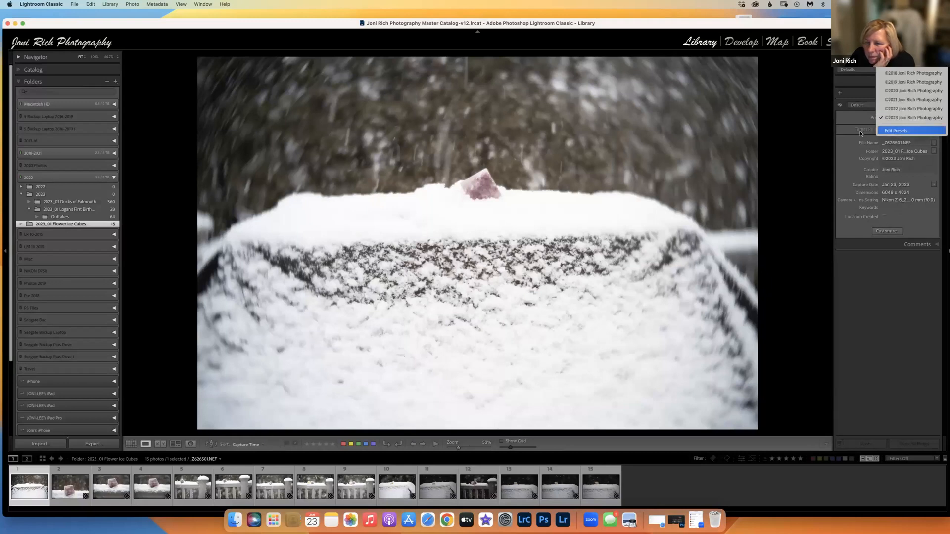
left_click(896, 131)
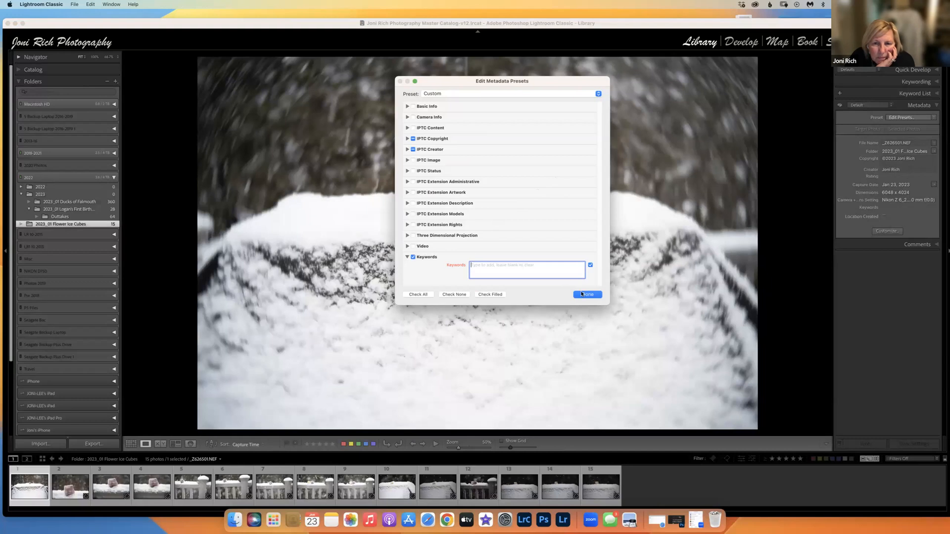
left_click(582, 295)
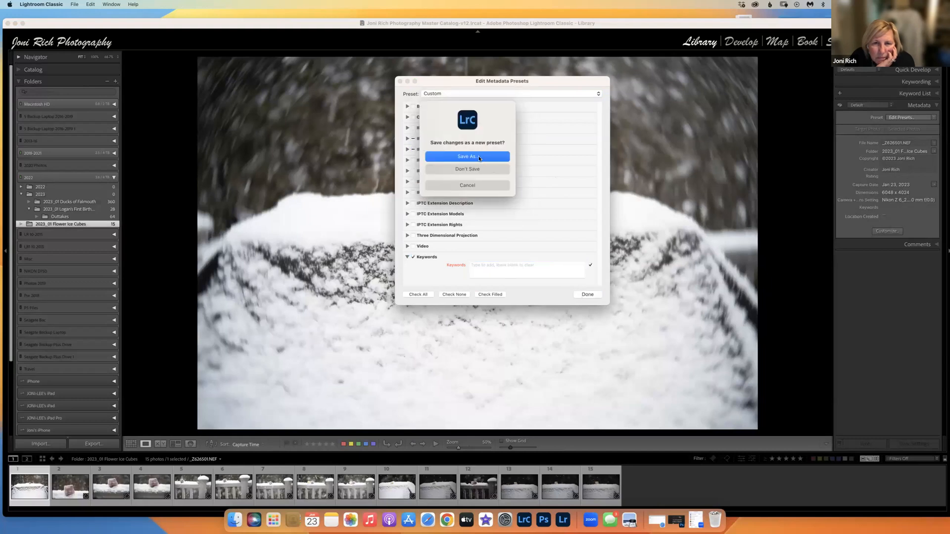
left_click(478, 157)
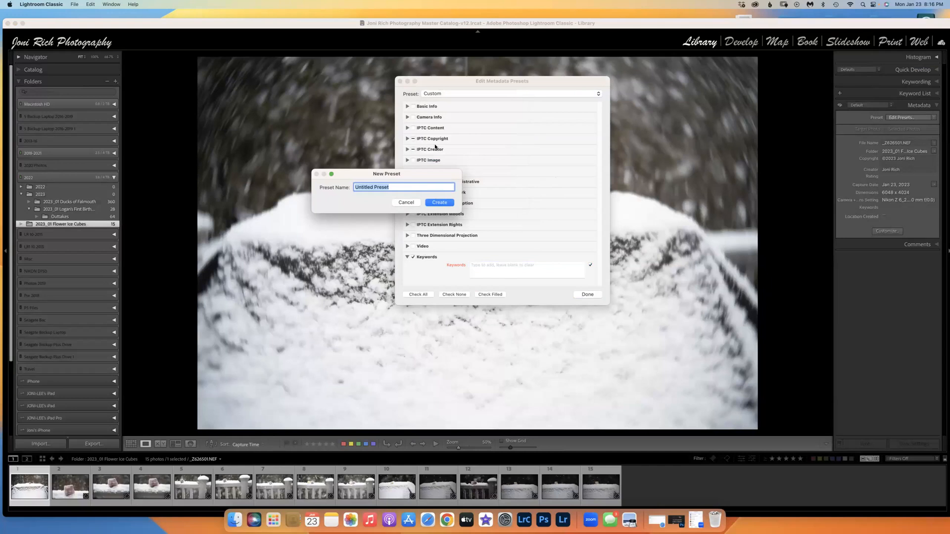
type("©2023 Joni Rich Photography")
left_click(444, 204)
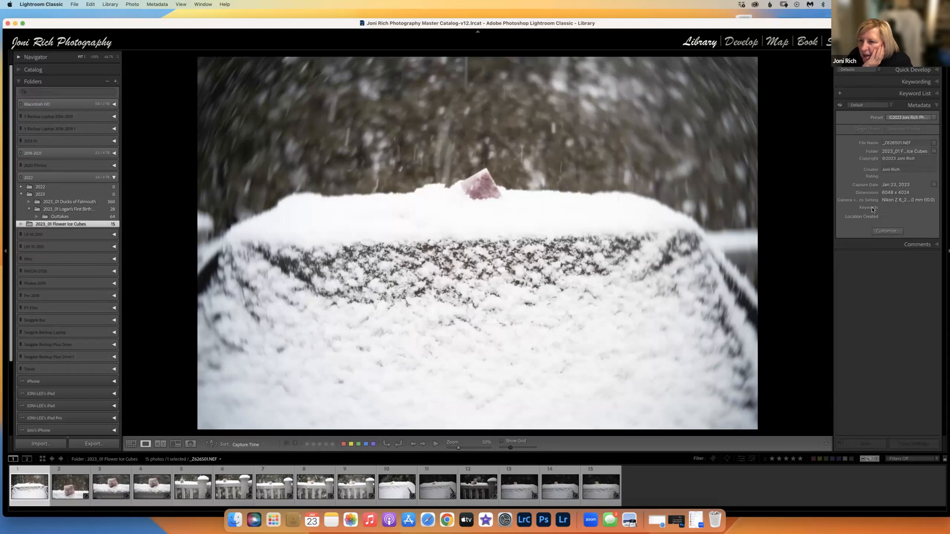
left_click(884, 231)
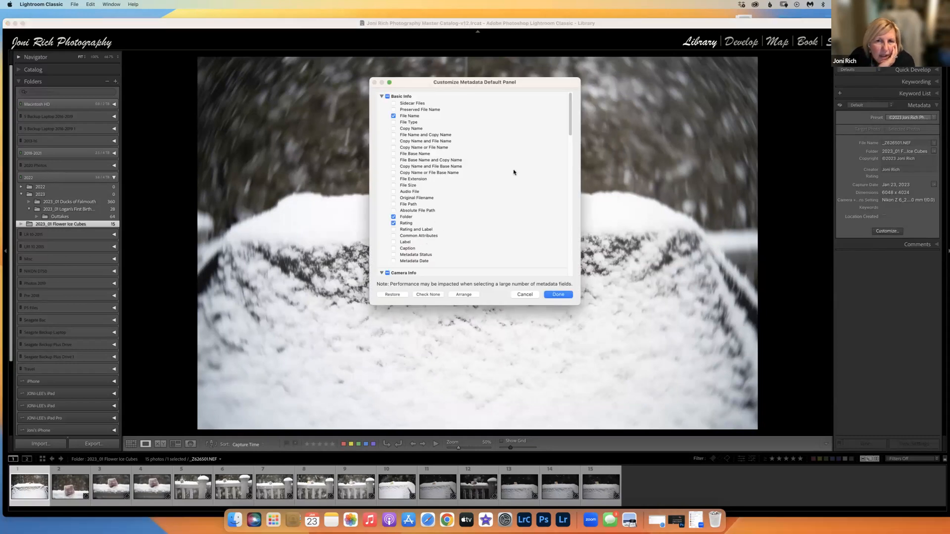
scroll(568, 156, "down", 20)
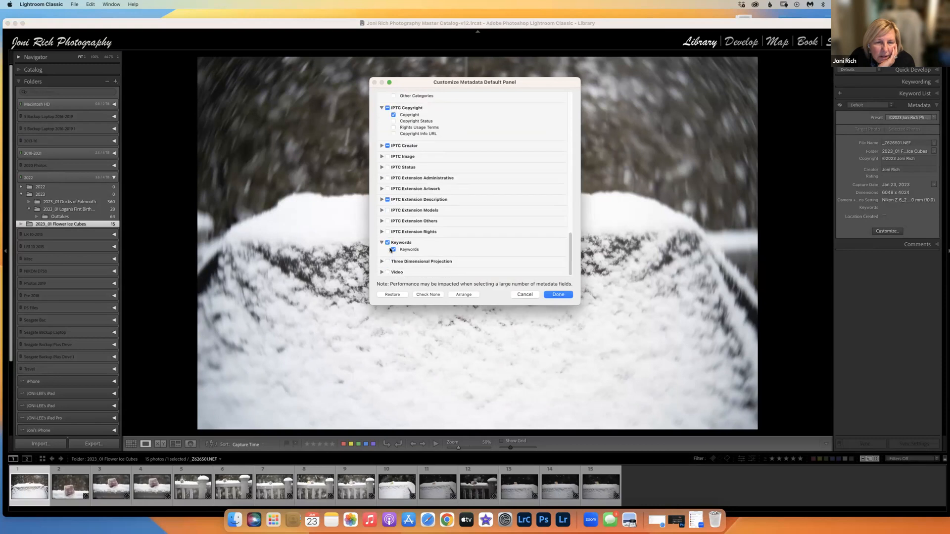
left_click(557, 294)
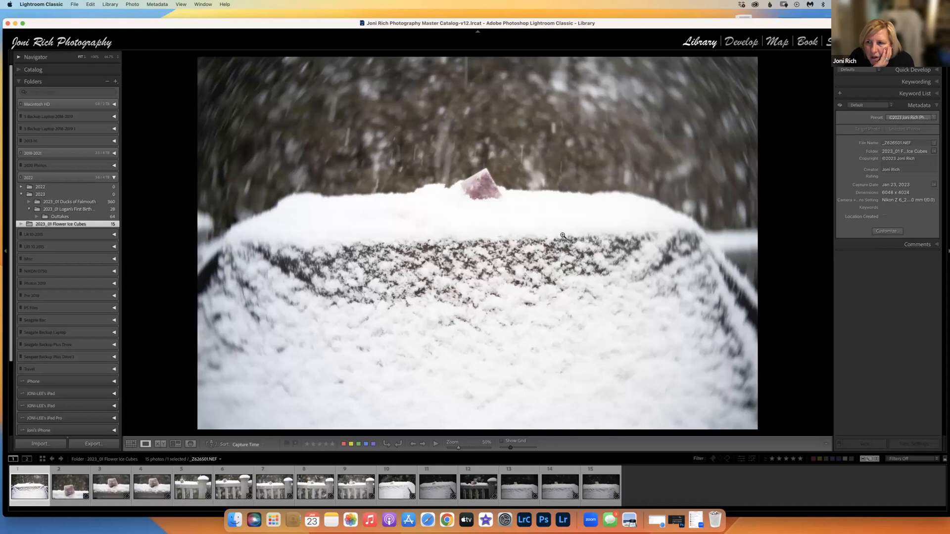
Expand Keywording and look over photos 2 and 5, then return to the first snowy photo
left_click(891, 82)
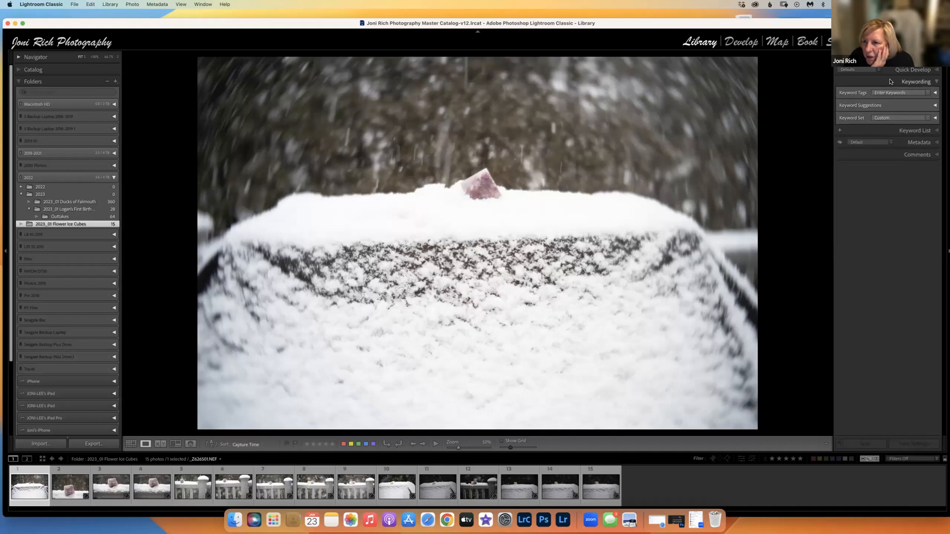
left_click(935, 93)
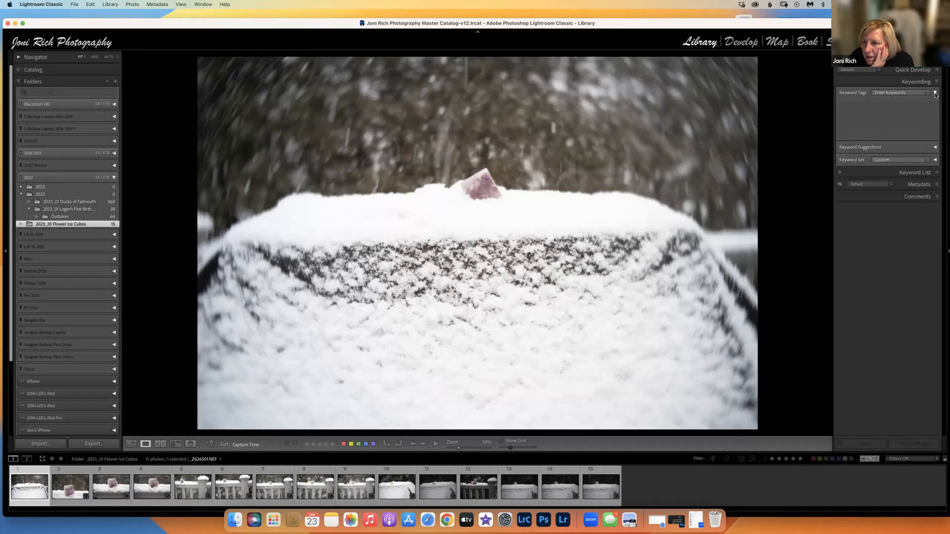
left_click(74, 486)
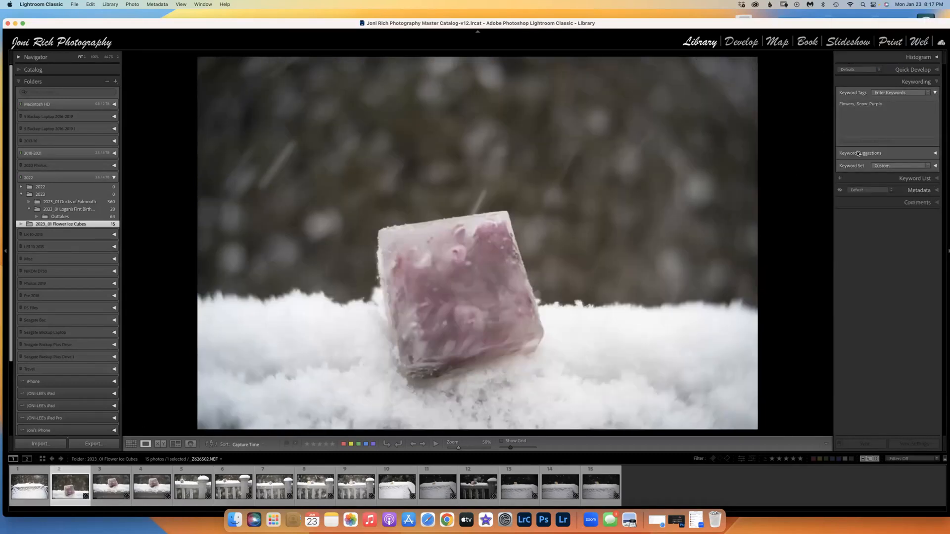
left_click(937, 190)
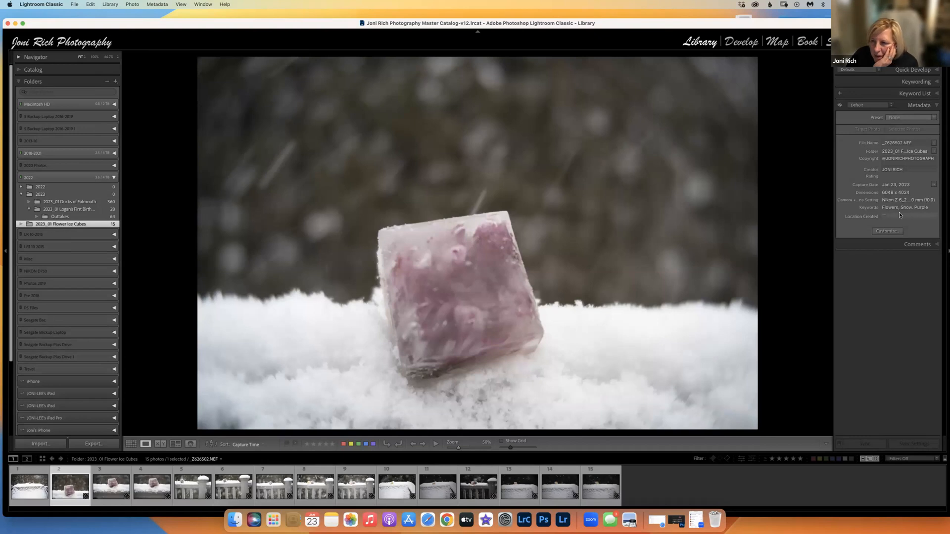
left_click(30, 482)
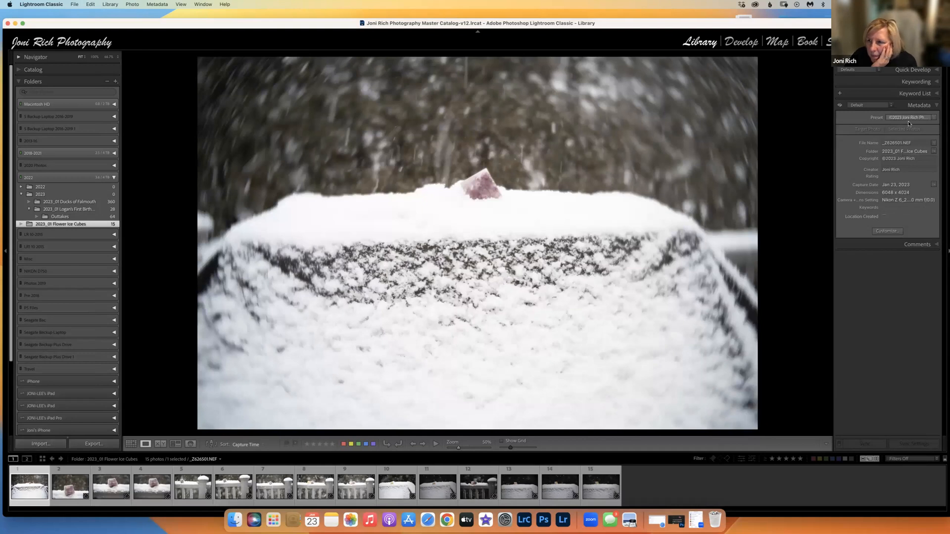
left_click(192, 492)
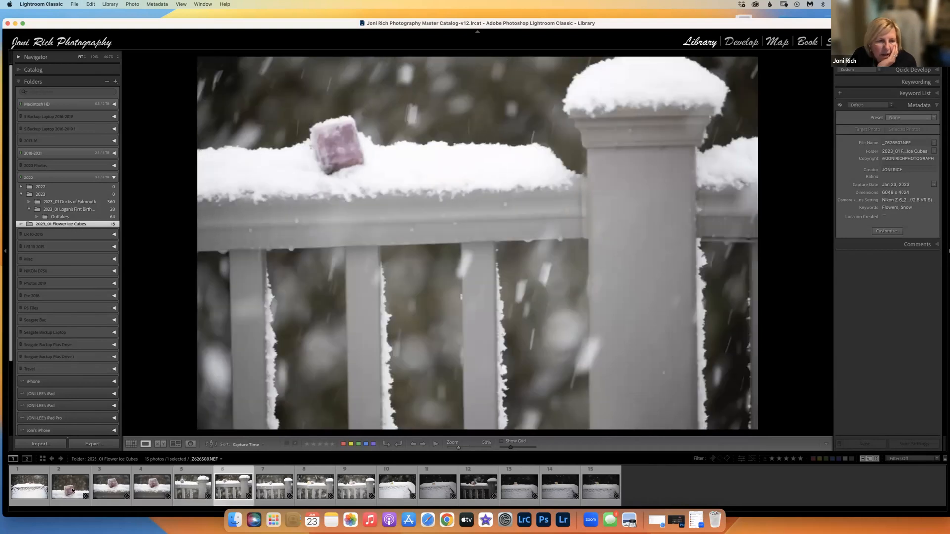
left_click(35, 494)
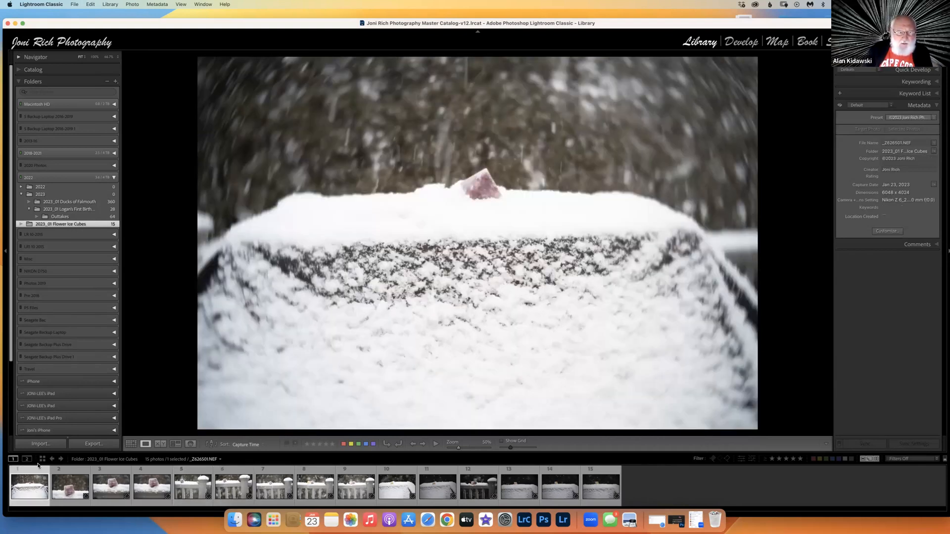
Tag the first snowy photo with the keywords Snow Flowers, Purple and Ice Cube
left_click(935, 83)
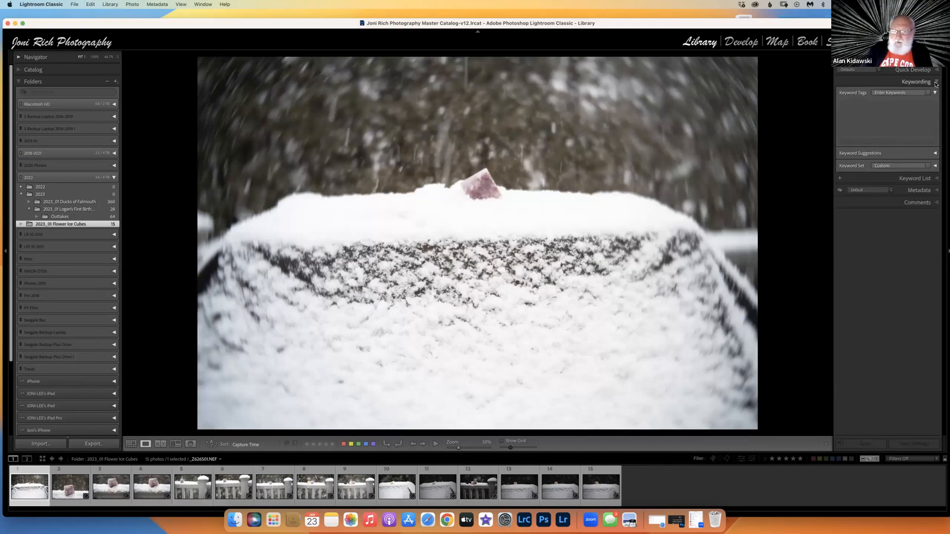
left_click(881, 112)
type("Snow")
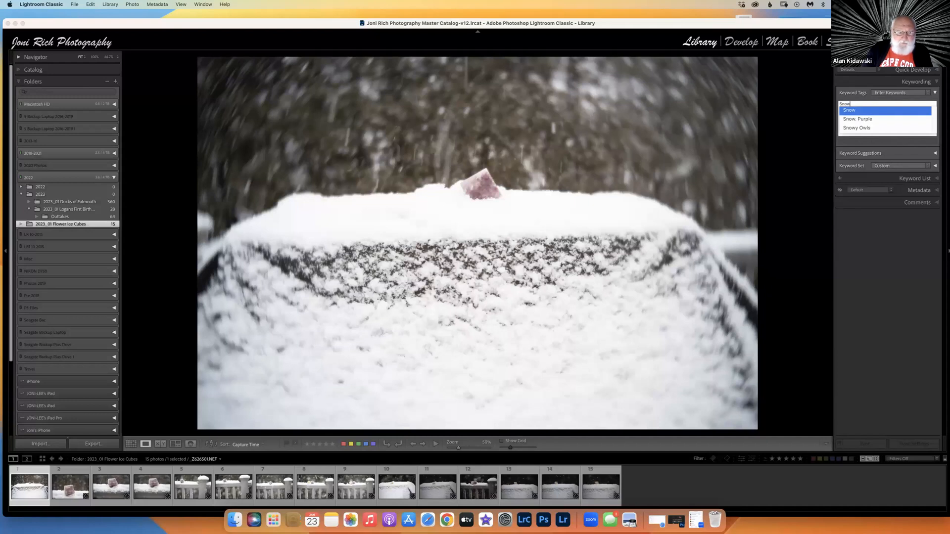
type(" Flowe")
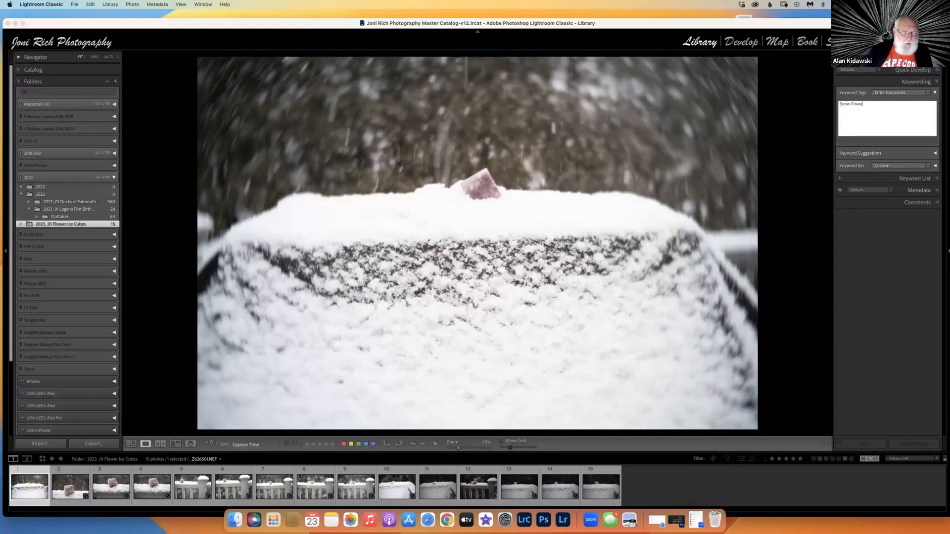
type("rs, Purple, Ice Cup")
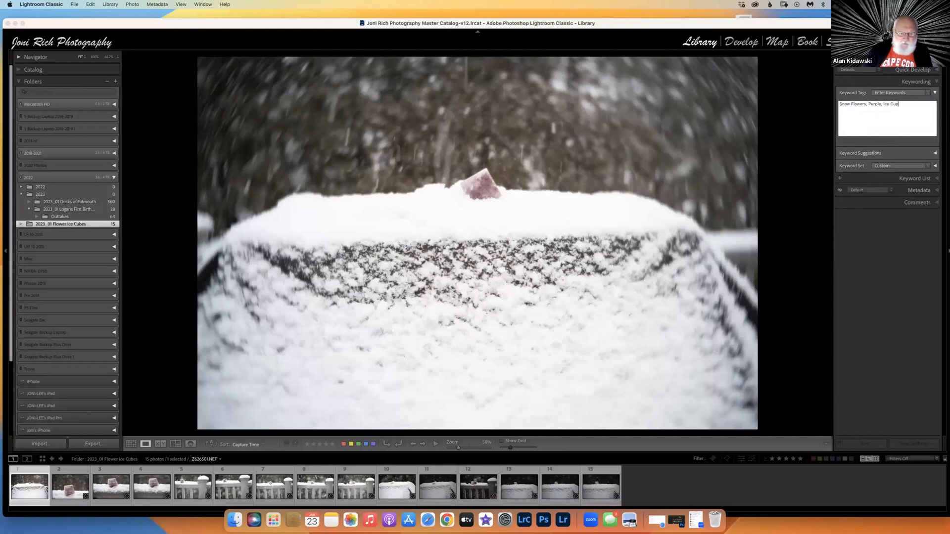
type("e")
key("Return")
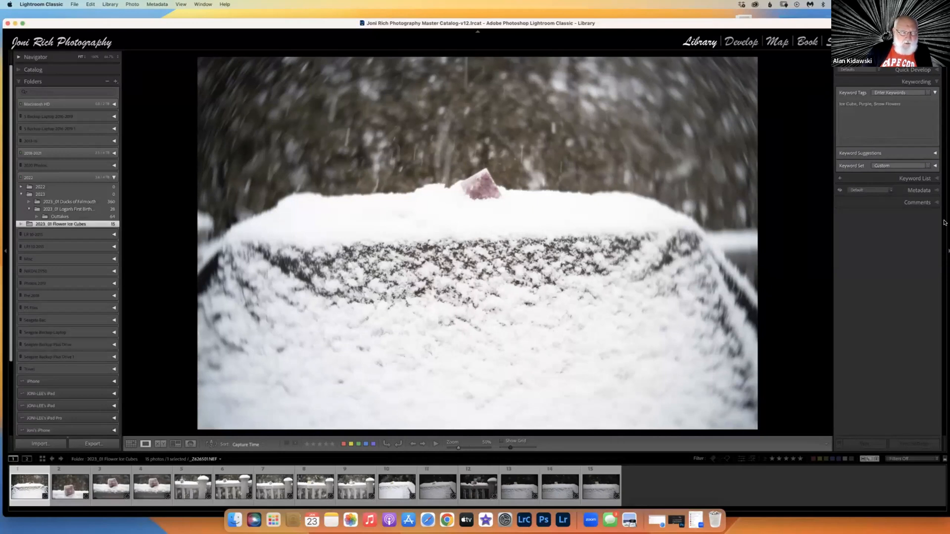
left_click(930, 191)
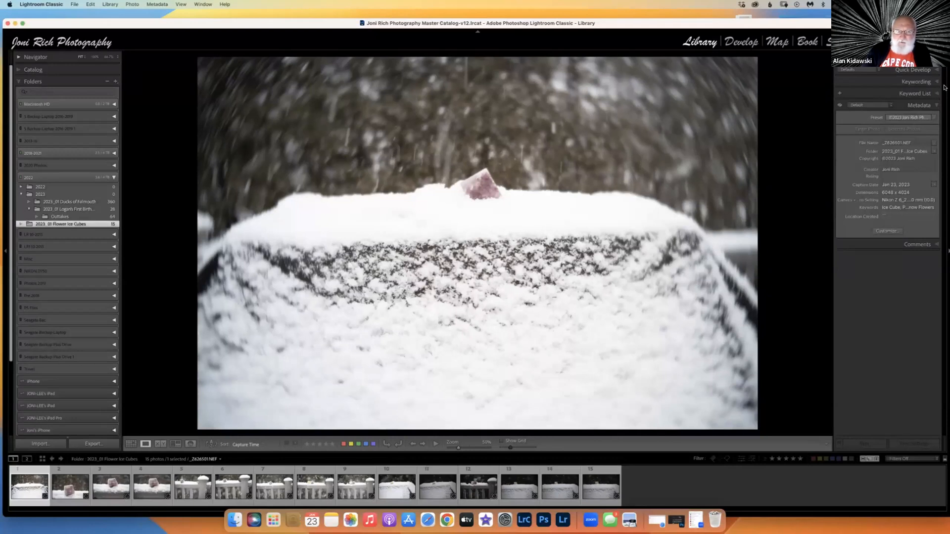
Switch to the recent LrC SIG.lrcat catalog, relaunching, shutting down and skipping the backup
left_click(910, 103)
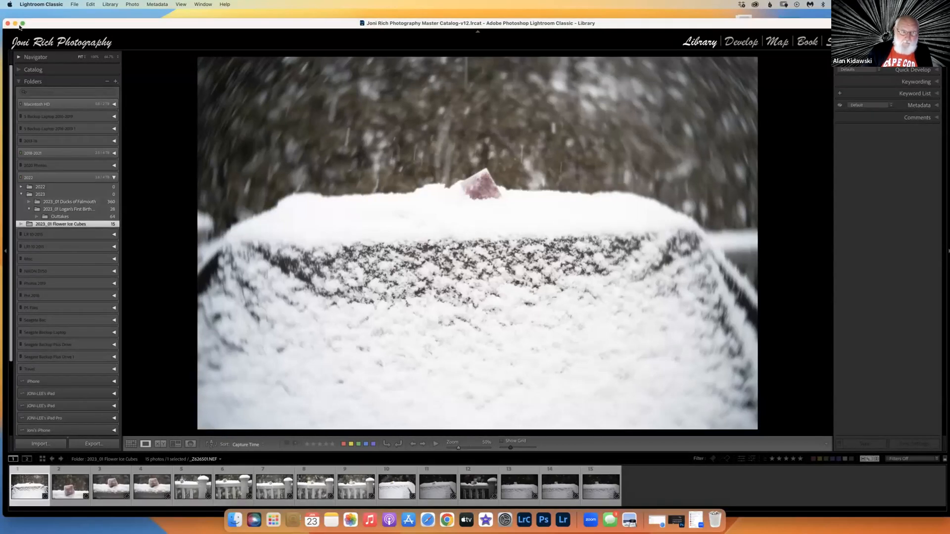
left_click(74, 4)
left_click(75, 5)
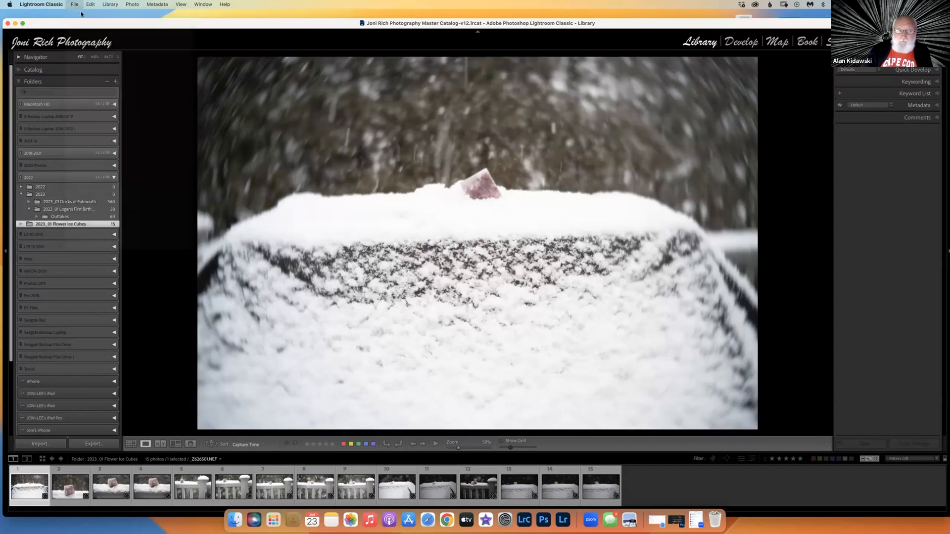
left_click(75, 5)
mouse_move(163, 36)
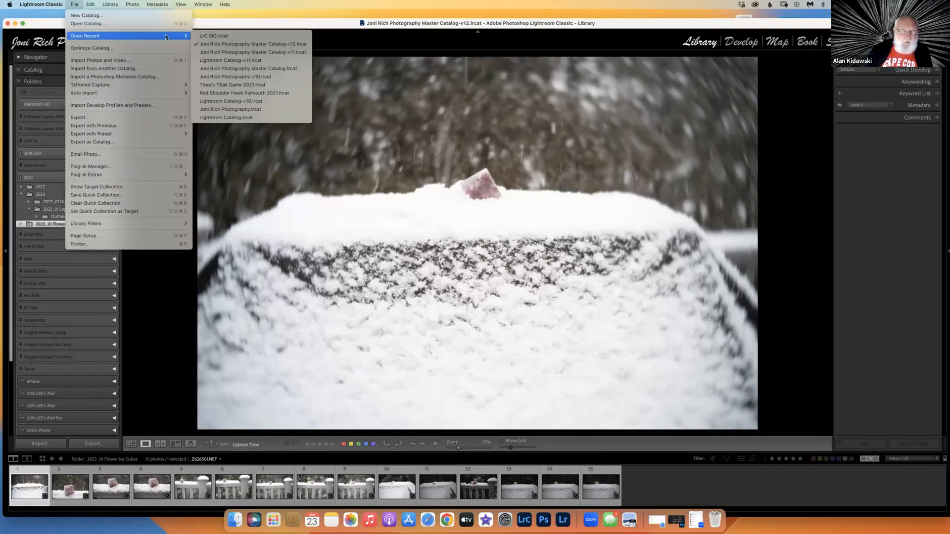
left_click(209, 37)
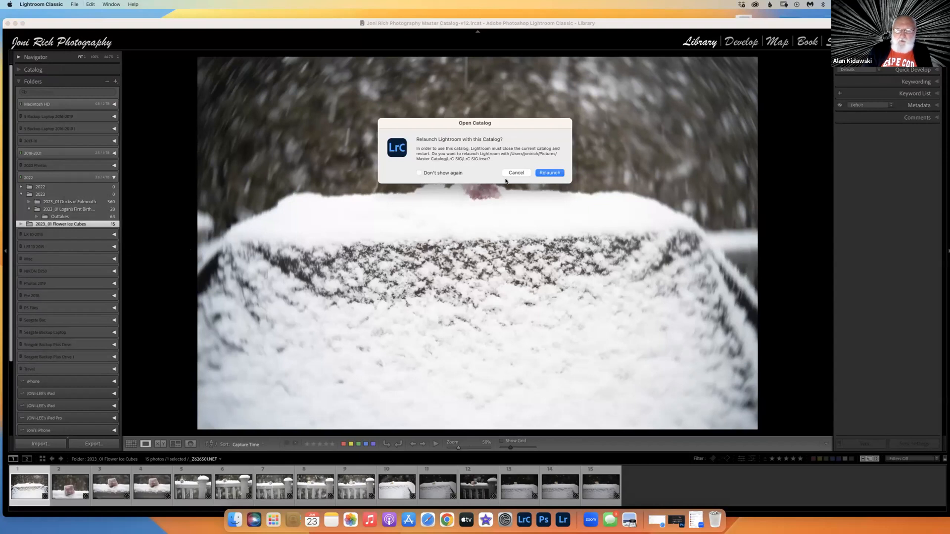
left_click(550, 173)
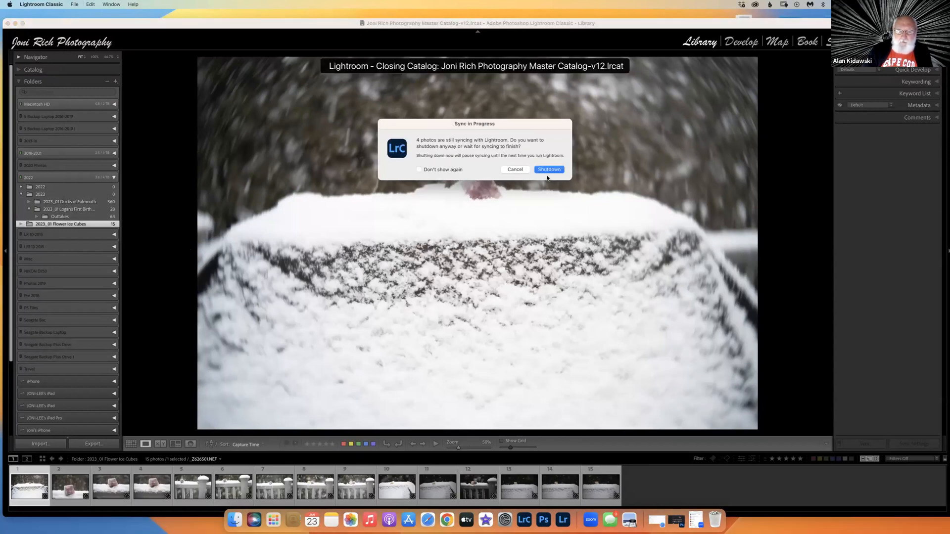
left_click(549, 171)
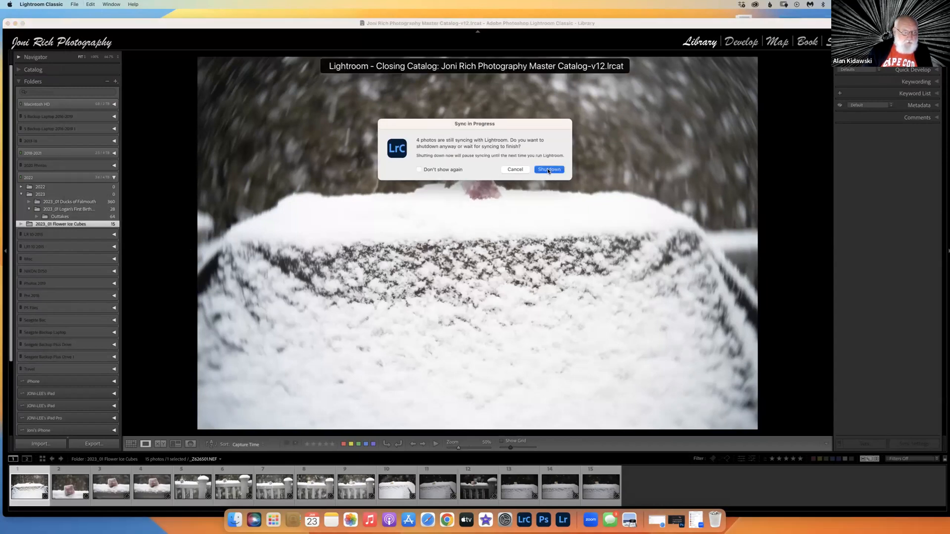
left_click(510, 188)
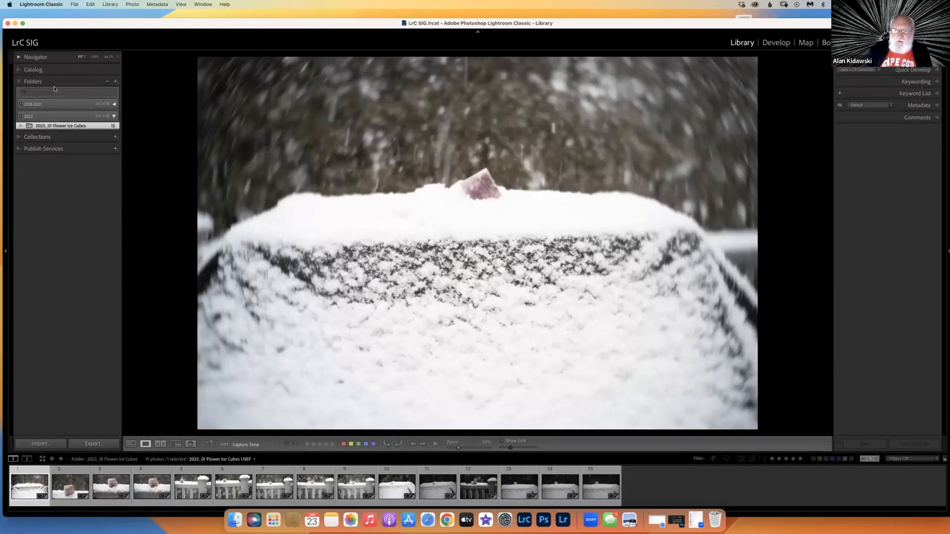
Minimize Lightroom, eject the NIKON Z 6_2 card to the Trash, and restore Lightroom
left_click(15, 24)
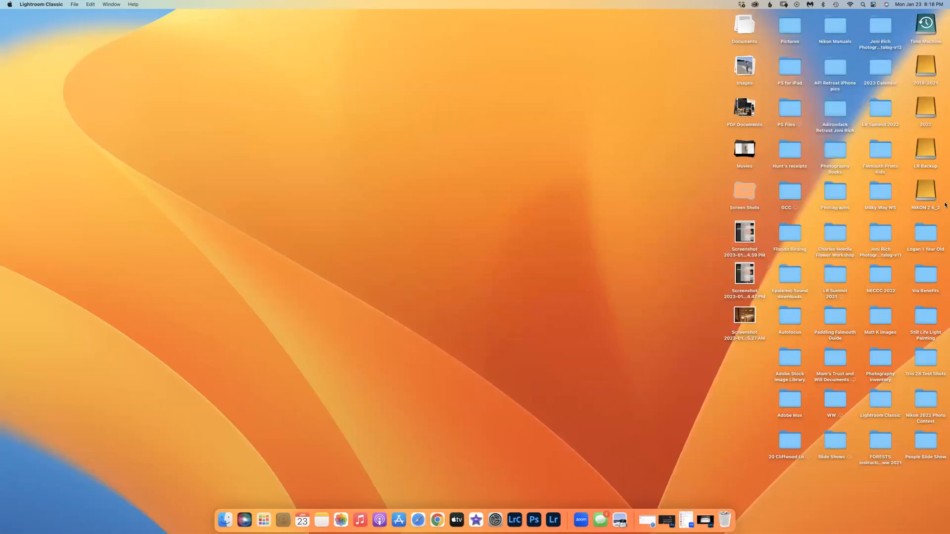
left_click_drag(924, 195, 723, 514)
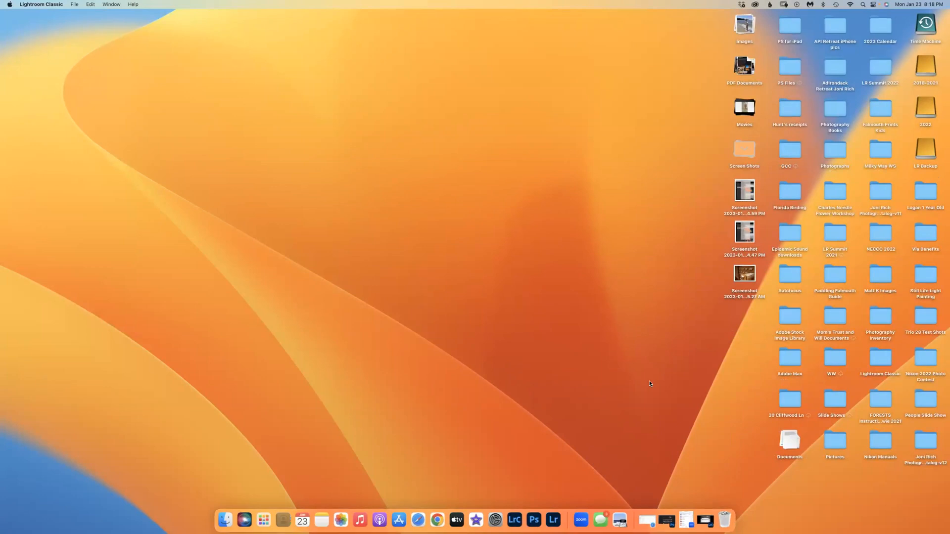
left_click(514, 522)
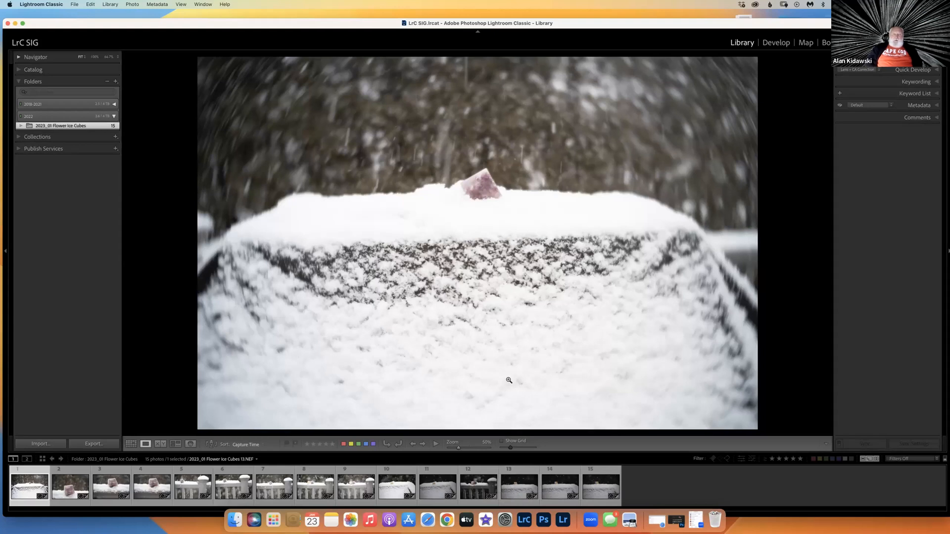
key("super+shift+i")
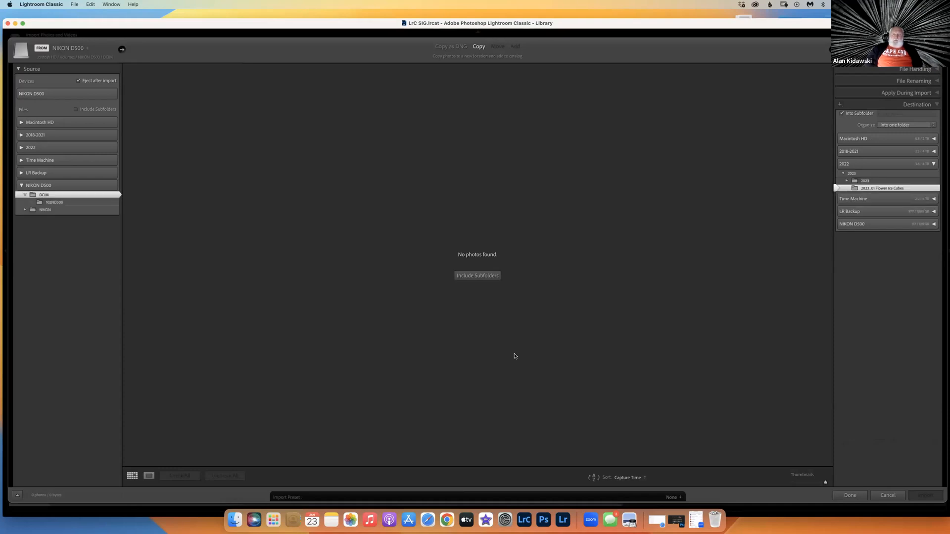
left_click(50, 202)
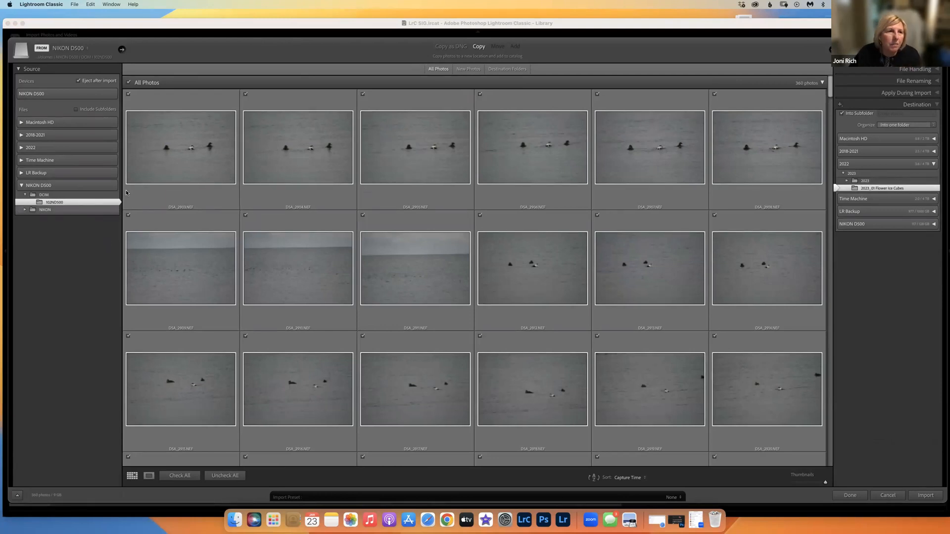
left_click(888, 496)
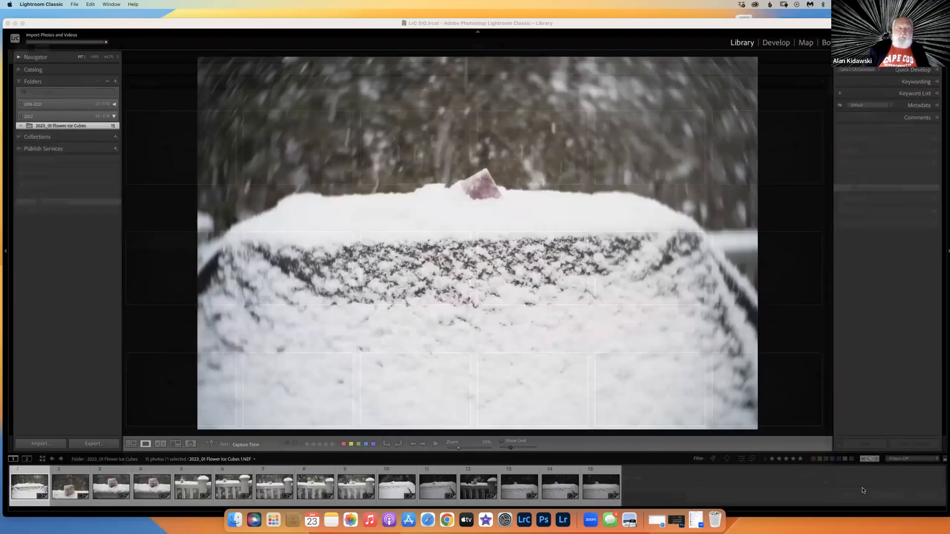
key("shift+Tab")
Minimize Lightroom, eject the NIKON D500 card to the Trash, and restore Lightroom
key("super+m")
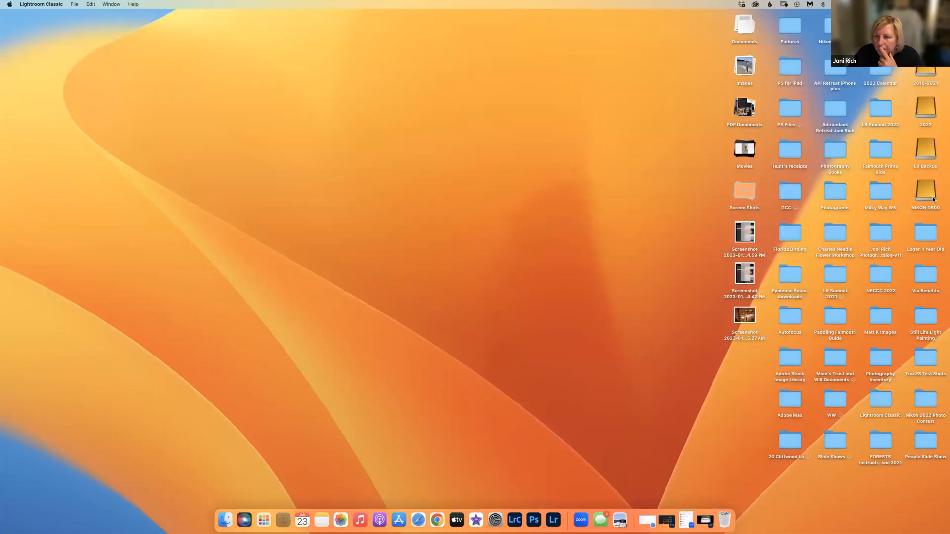
left_click_drag(932, 196, 733, 524)
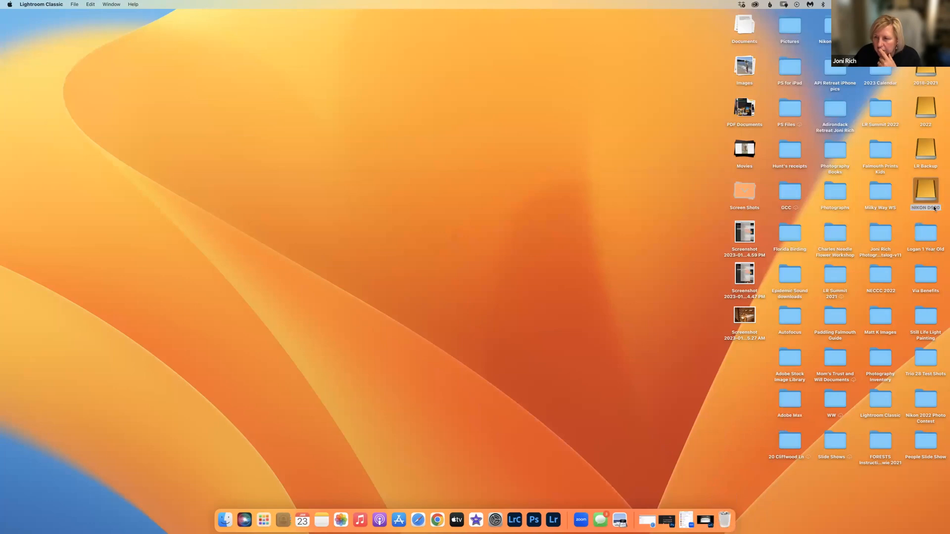
left_click_drag(935, 208, 722, 523)
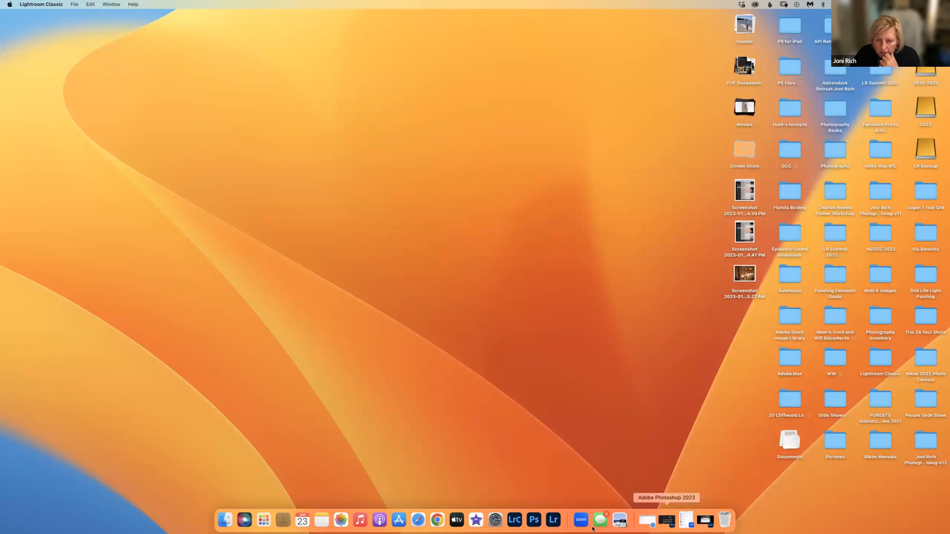
left_click(515, 519)
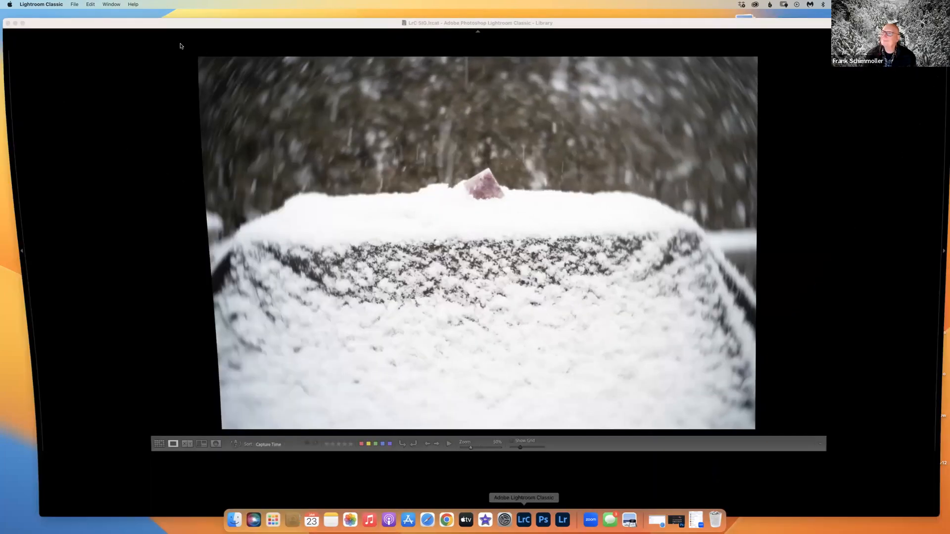
Open and close Lightroom Classic Preferences, then minimize and restore the window
left_click(40, 4)
left_click(32, 28)
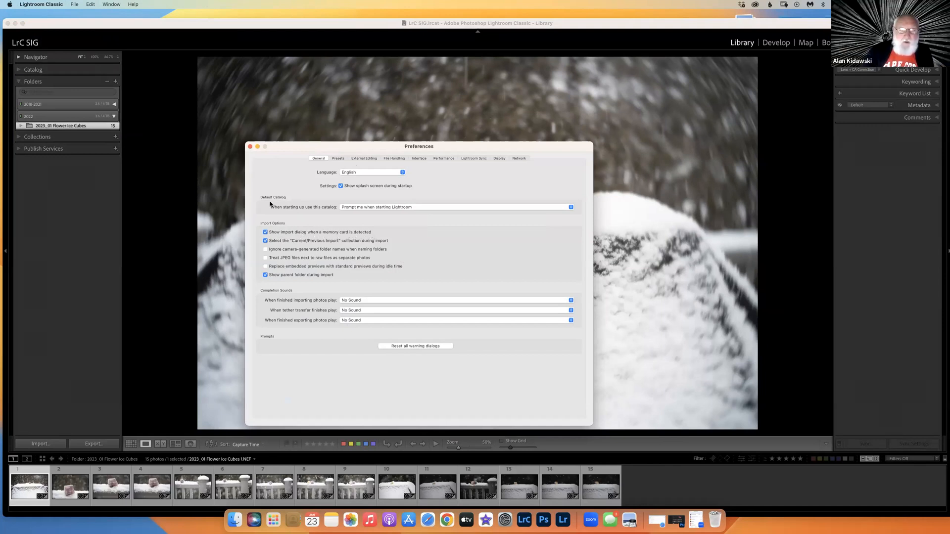
left_click(250, 146)
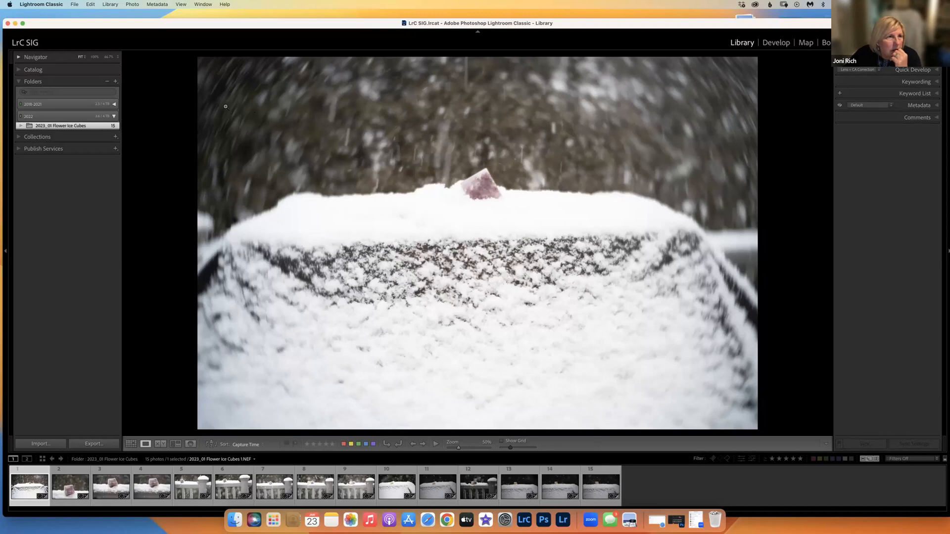
left_click(15, 24)
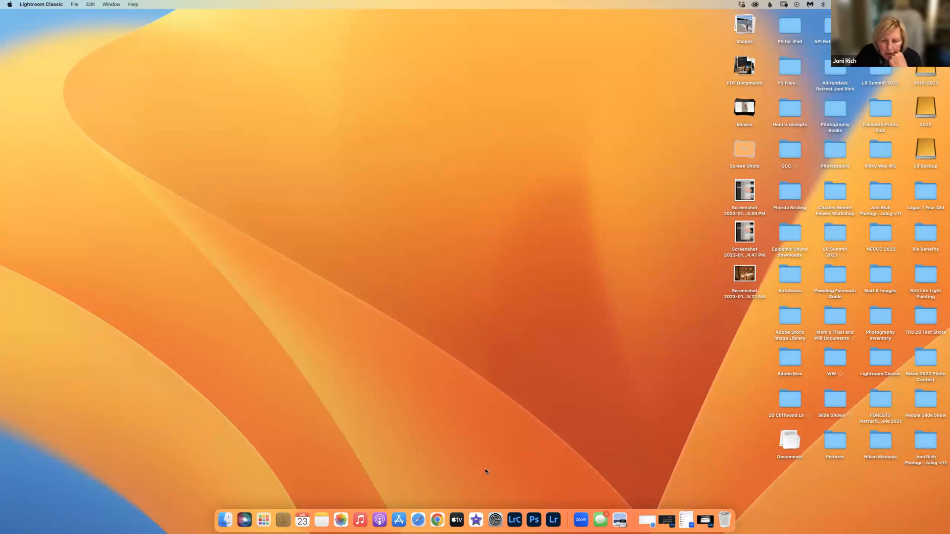
left_click(515, 521)
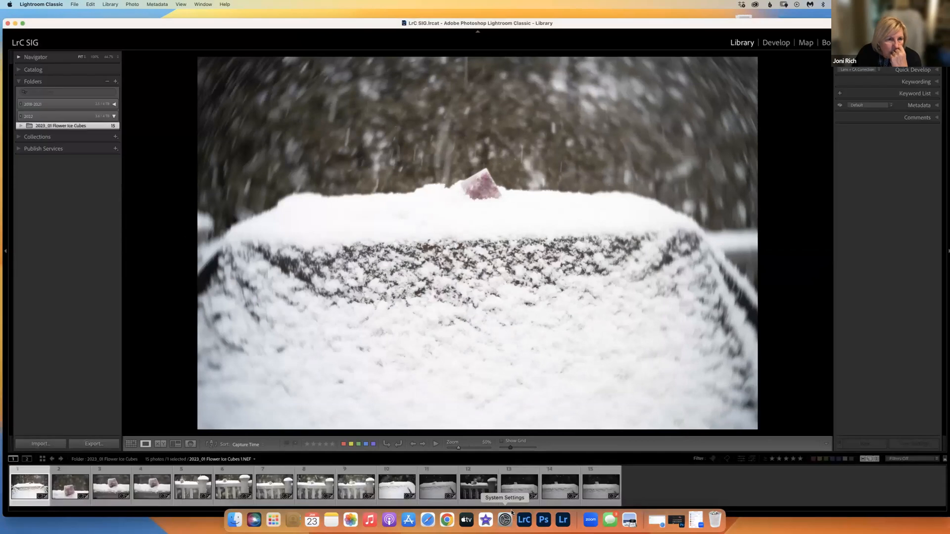
key("super+shift+i")
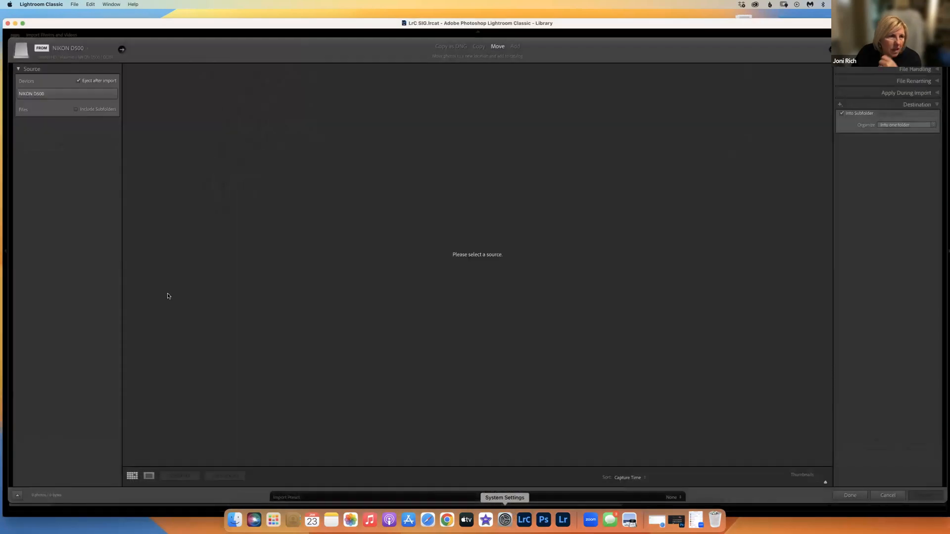
left_click(53, 202)
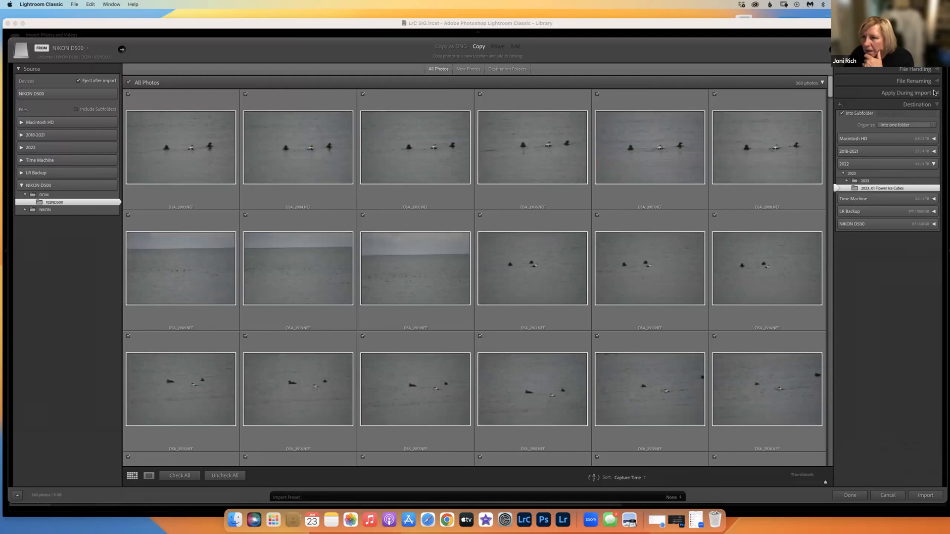
left_click(935, 70)
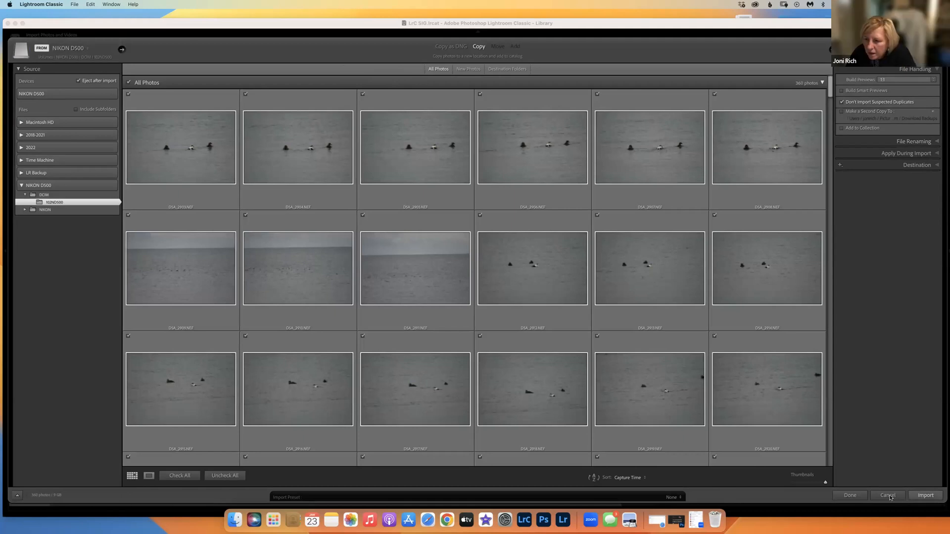
left_click(925, 496)
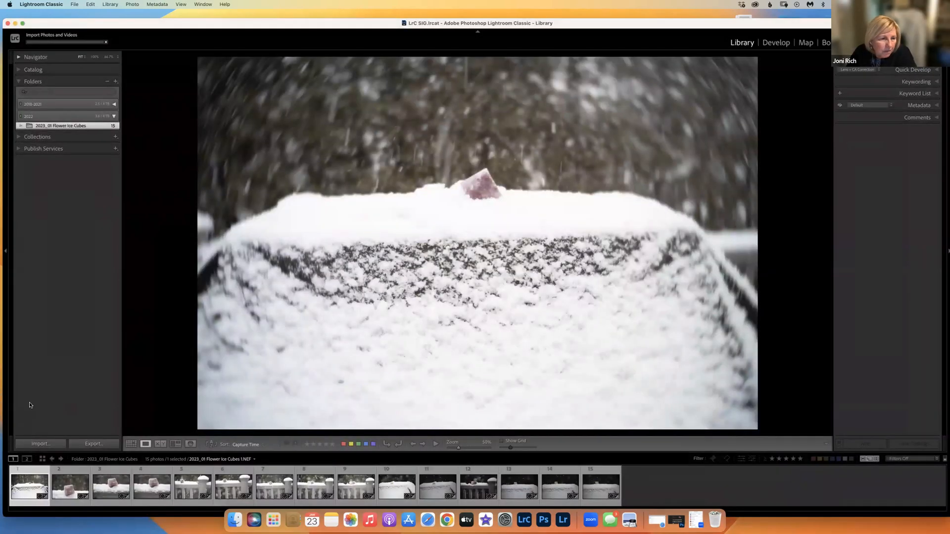
left_click(39, 445)
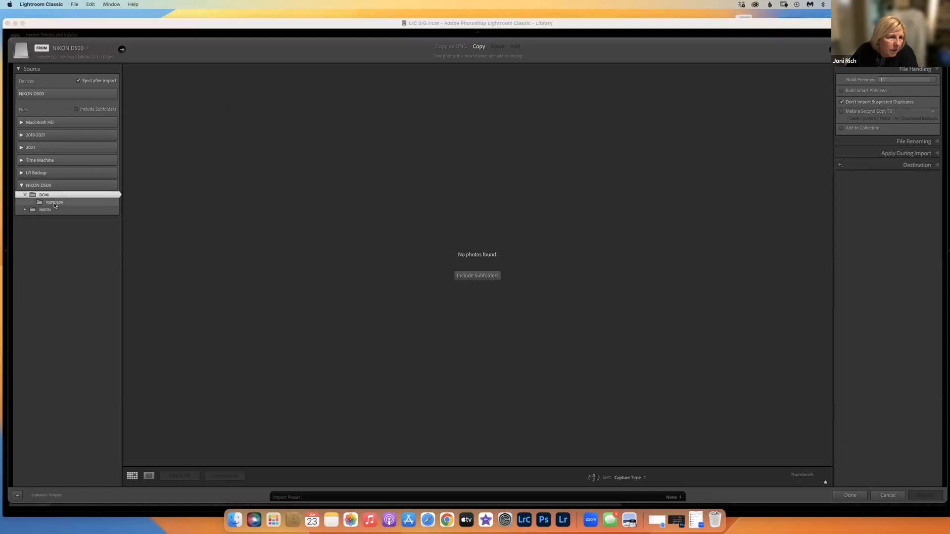
left_click(54, 203)
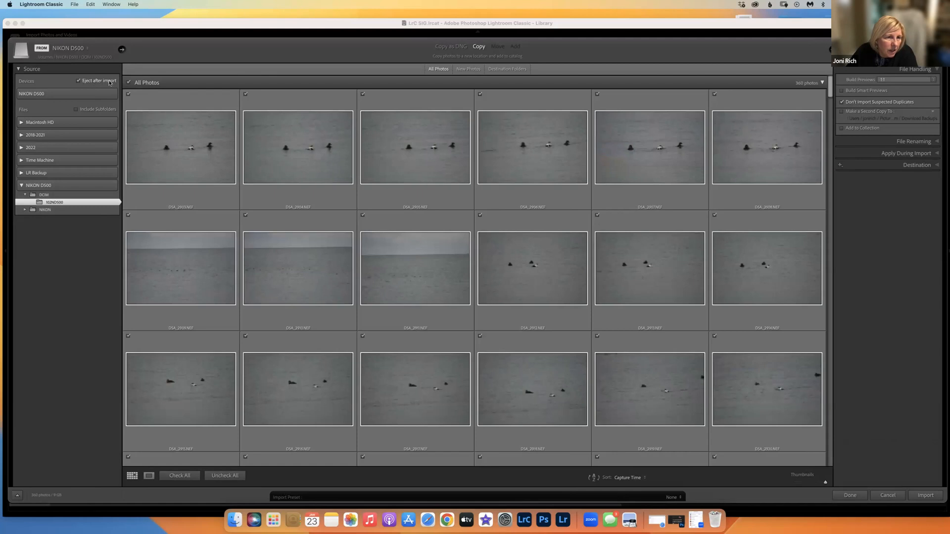
left_click(936, 143)
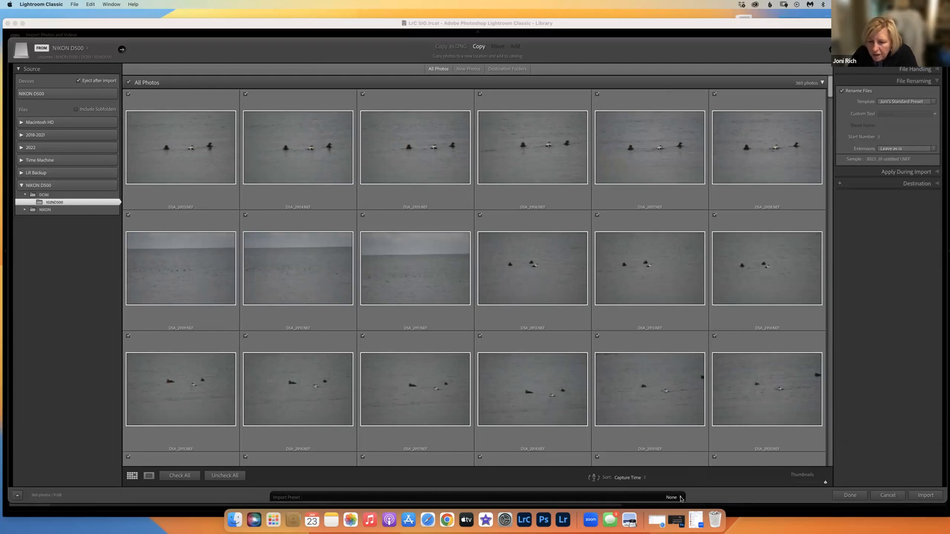
left_click(681, 497)
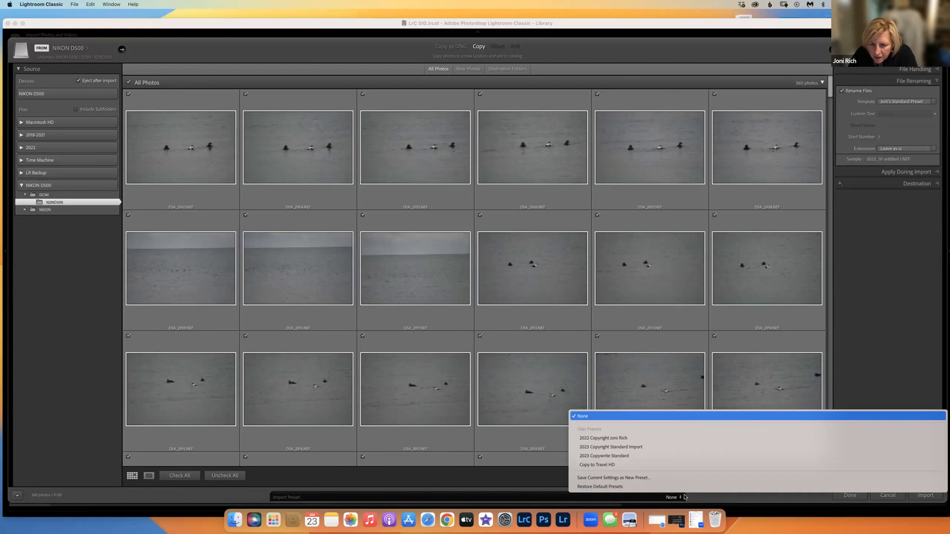
left_click(625, 455)
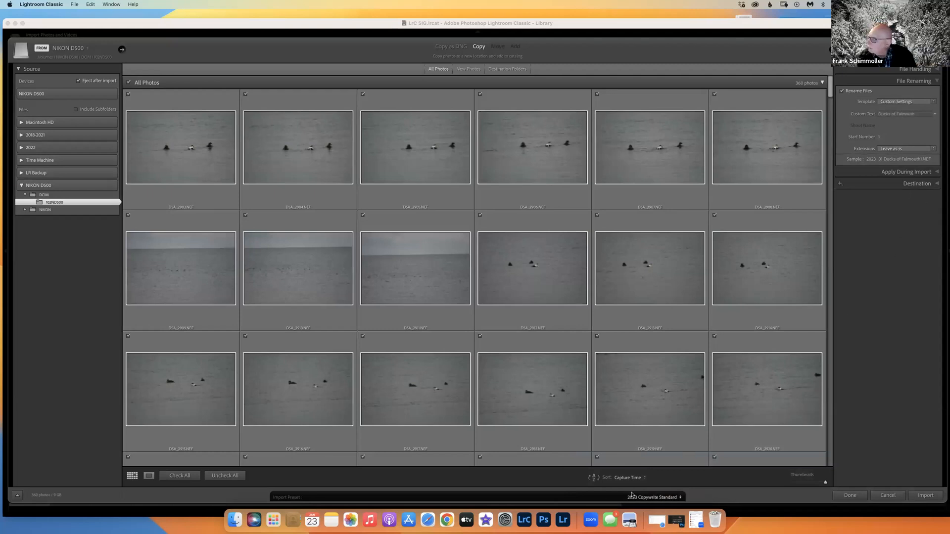
left_click(667, 498)
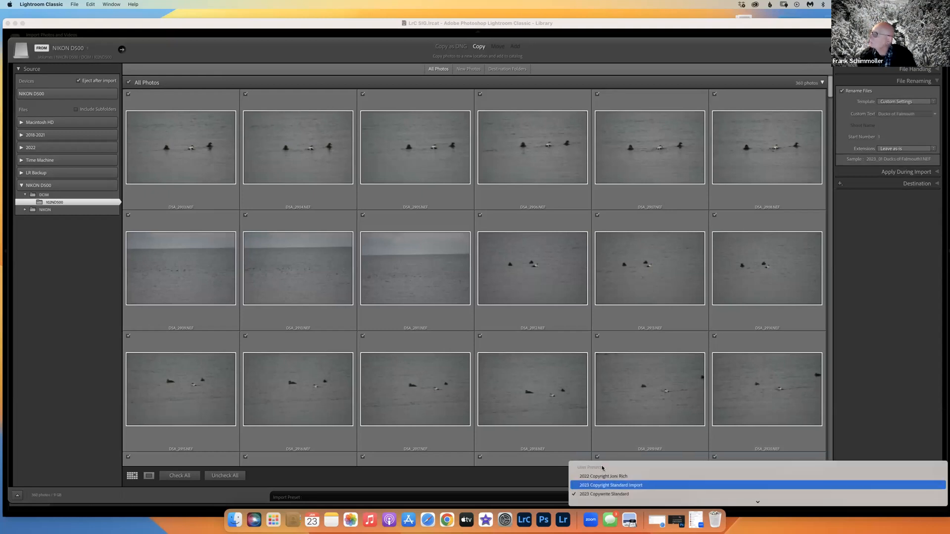
left_click(416, 490)
left_click(888, 497)
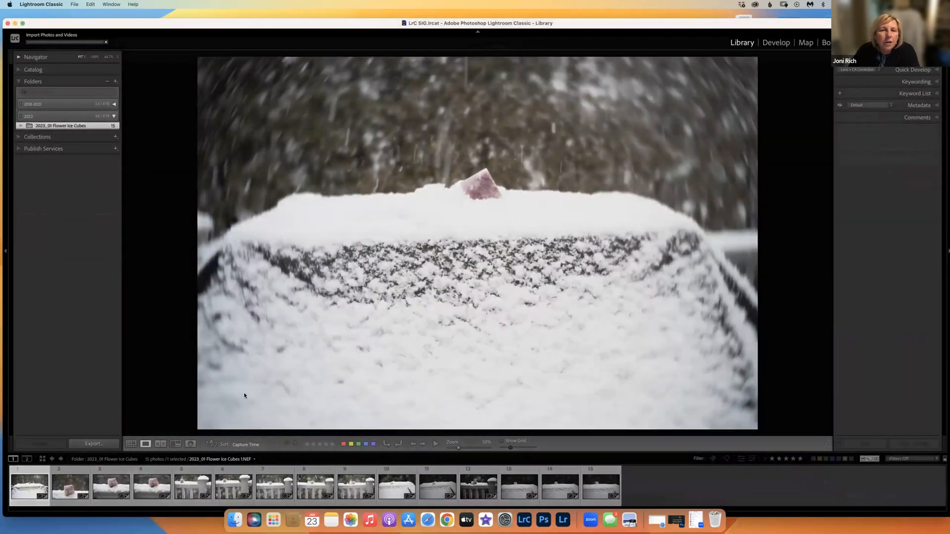
key("super+shift+i")
Show the 360 photos in the card's DCIM 102ND500 folder
left_click(49, 195)
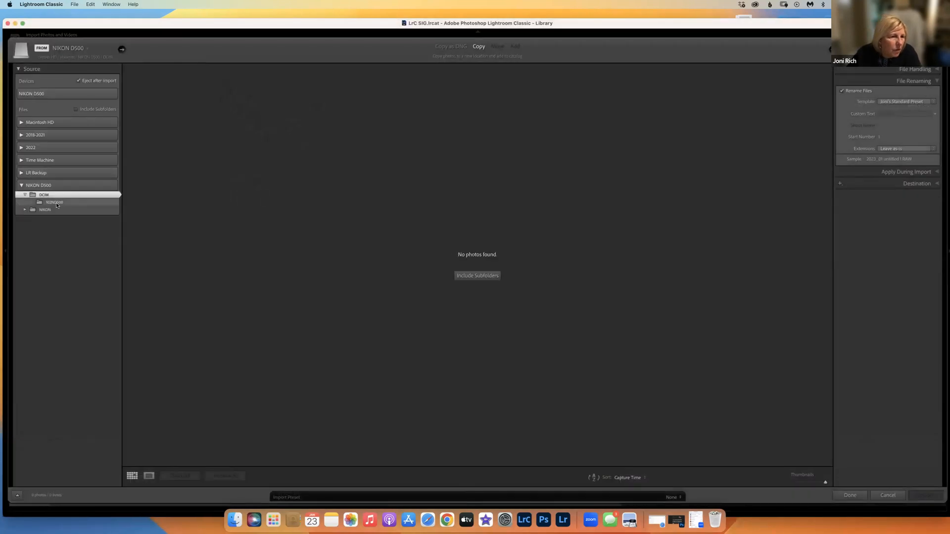
left_click(55, 203)
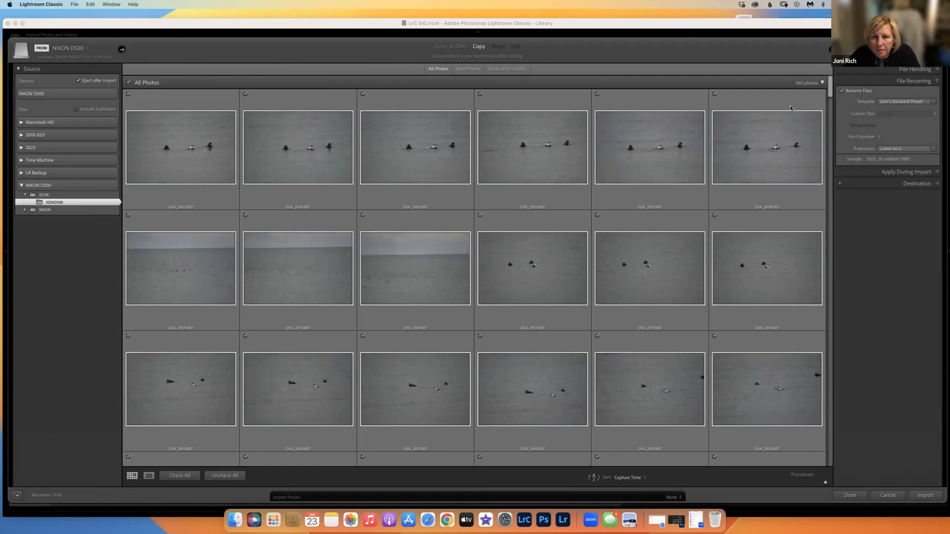
left_click(929, 71)
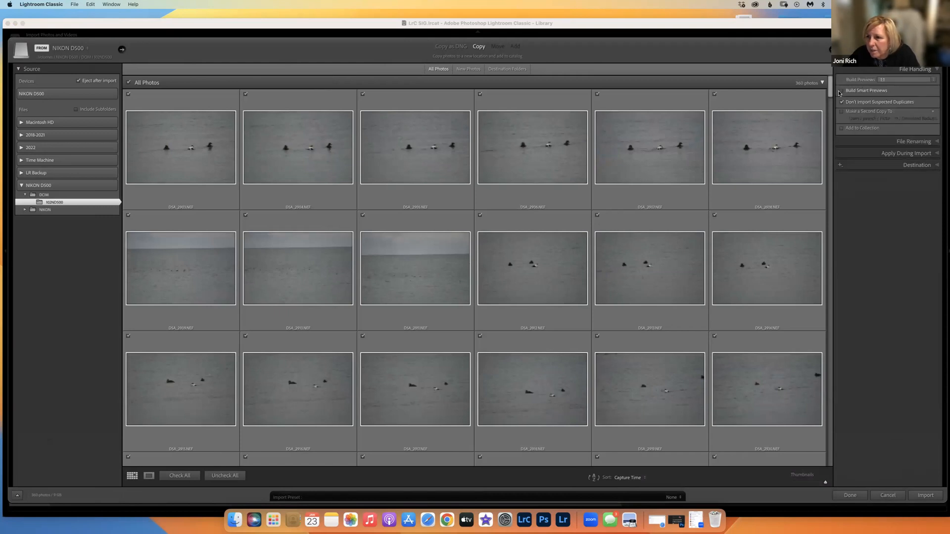
Rename imported files using the recent custom text Ducks of Falmouth
left_click(908, 142)
left_click(922, 102)
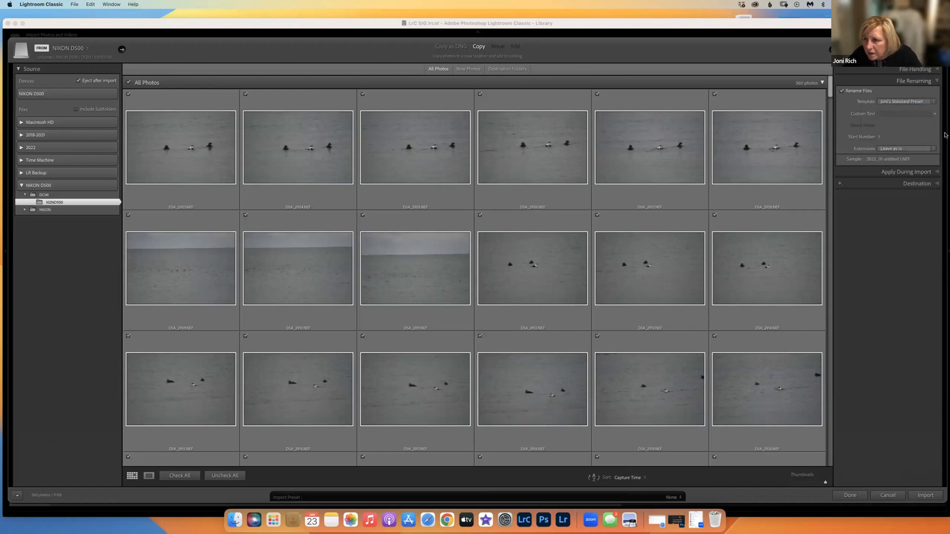
left_click(935, 117)
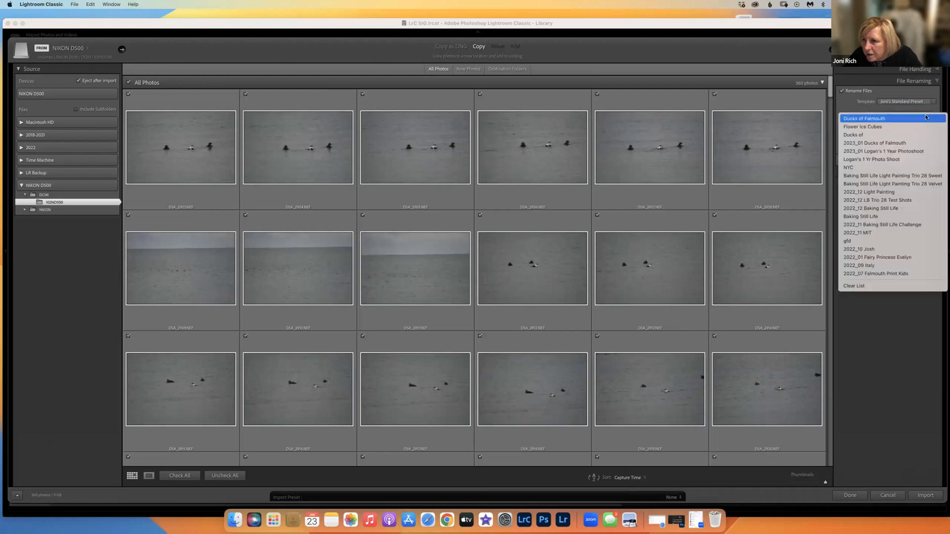
left_click(873, 135)
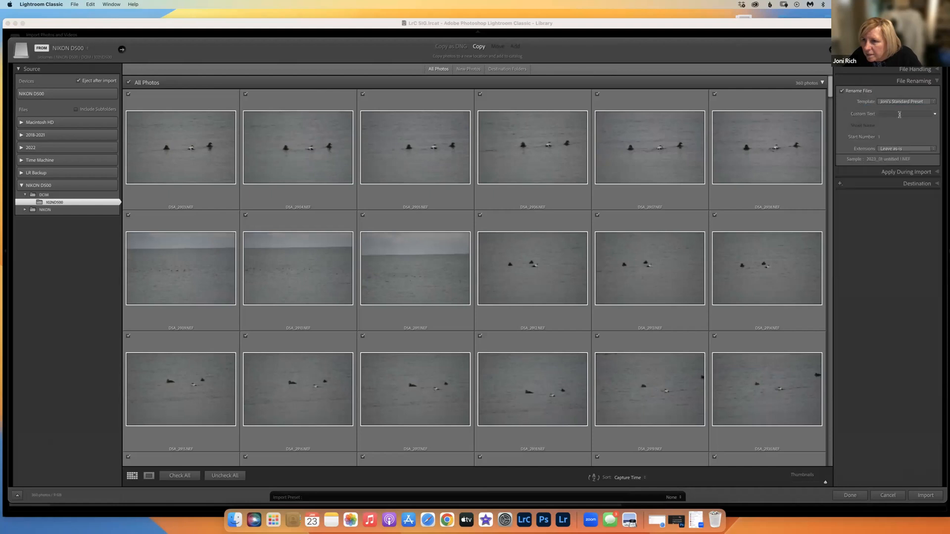
key("Right")
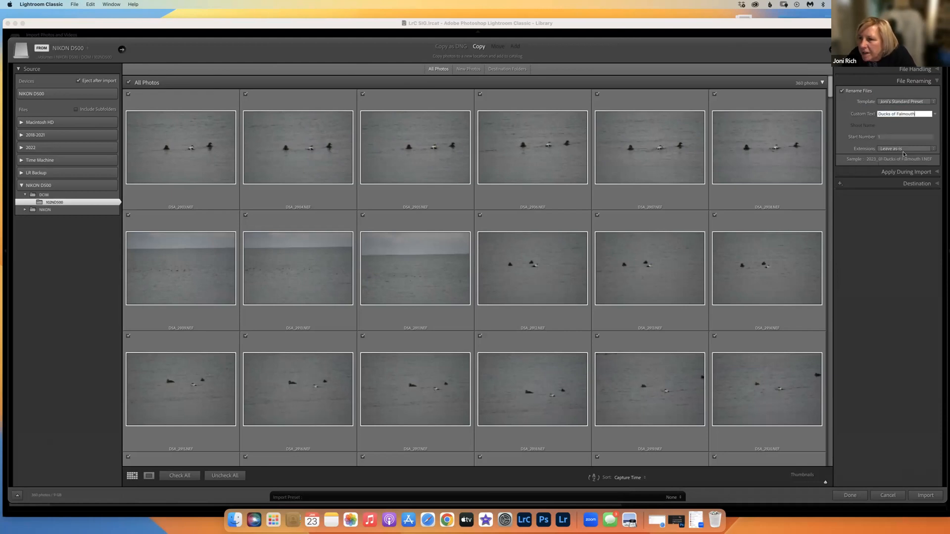
left_click(935, 171)
left_click(935, 149)
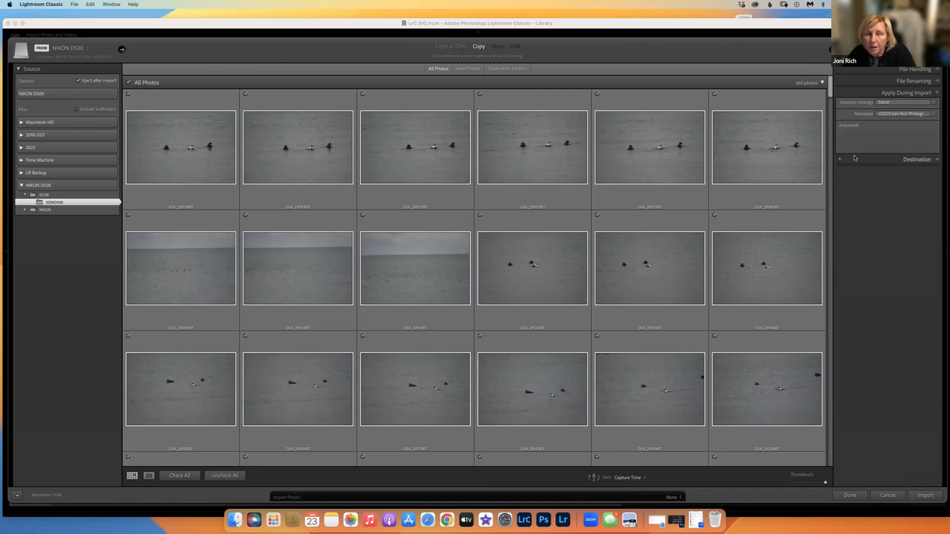
Apply the Lens + CA Correction develop preset and keep the ©2023 metadata preset
left_click(907, 103)
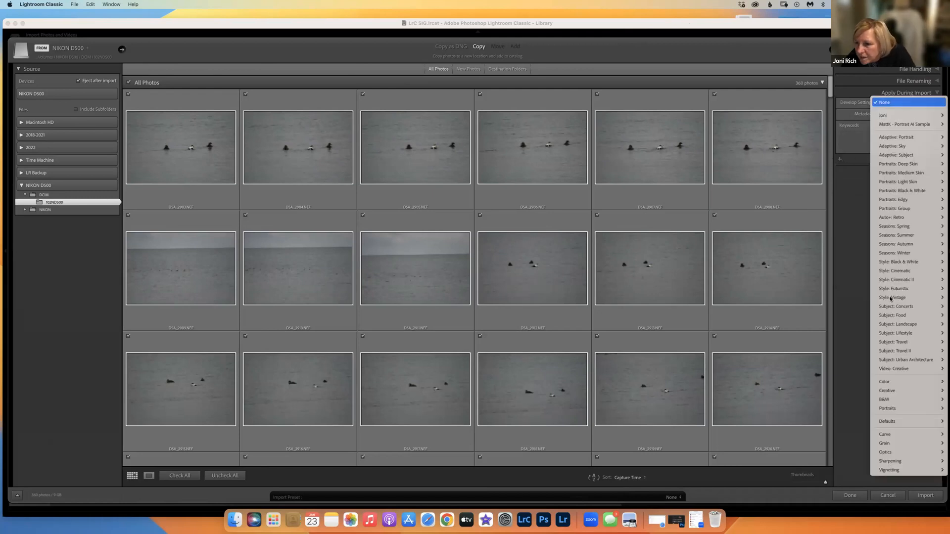
mouse_move(886, 444)
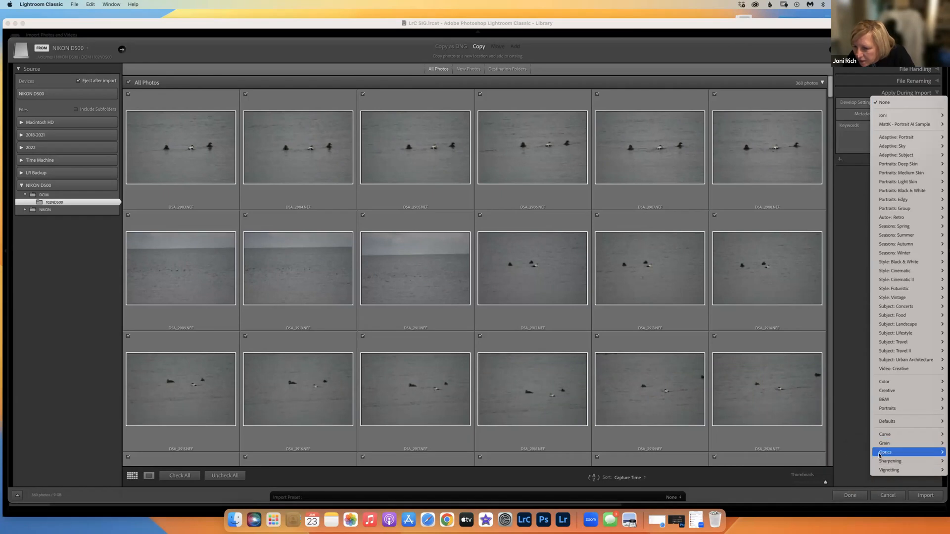
left_click(850, 471)
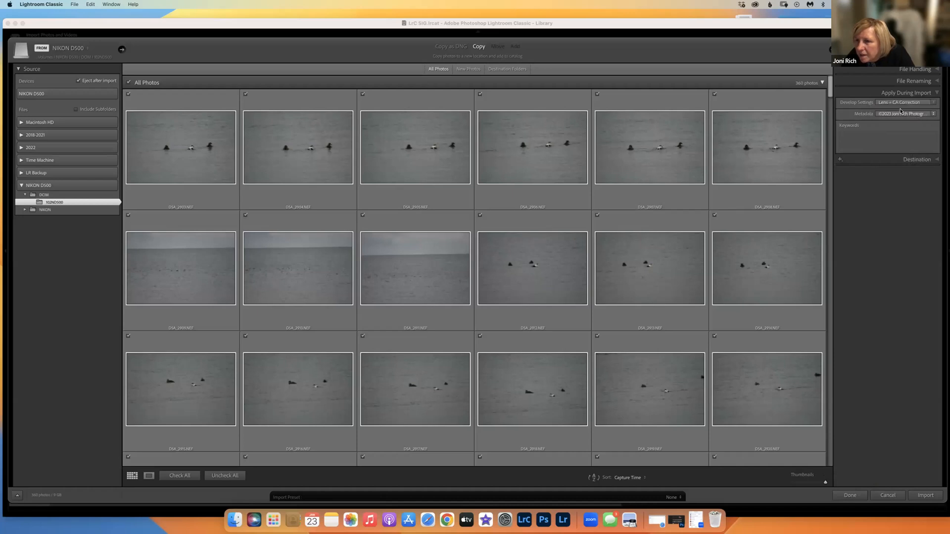
left_click(901, 113)
left_click(902, 115)
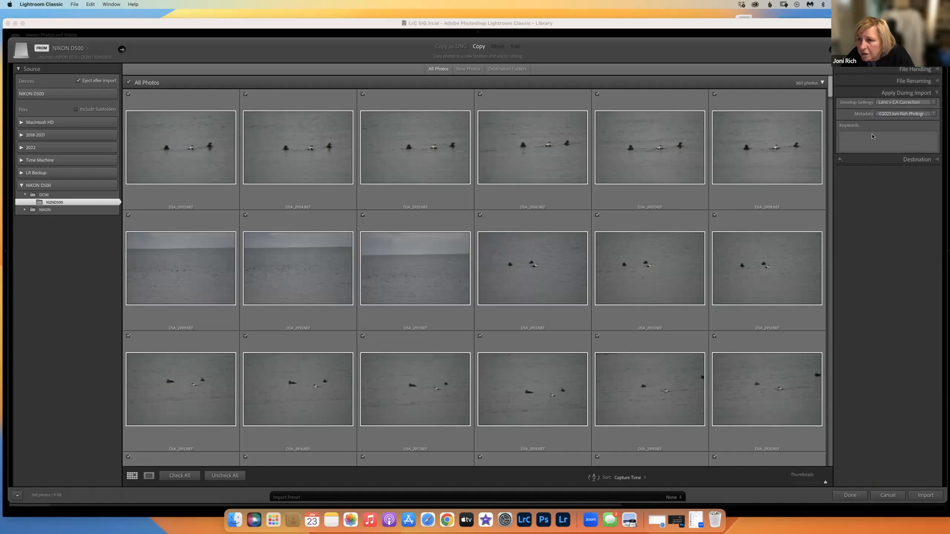
Set the import destination to the 2023 folder and show the import presets
left_click(936, 160)
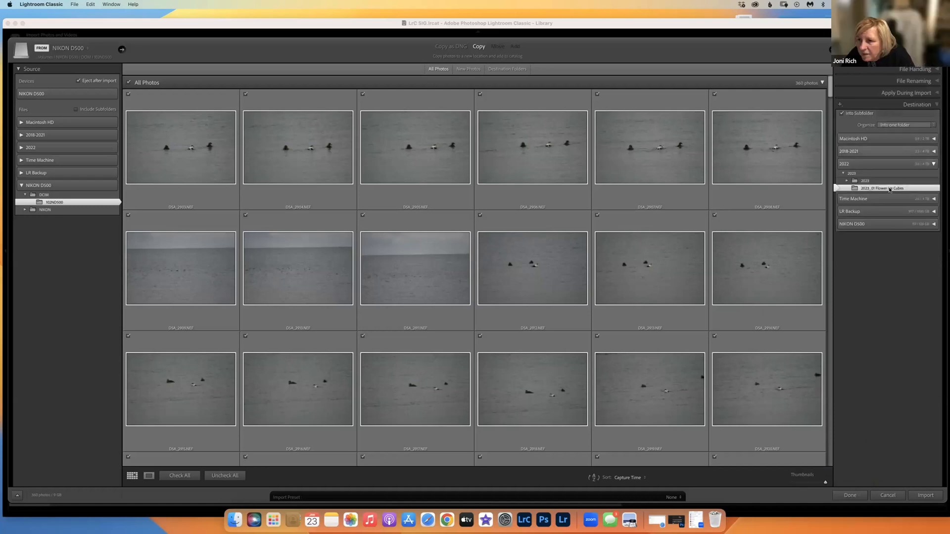
left_click(865, 174)
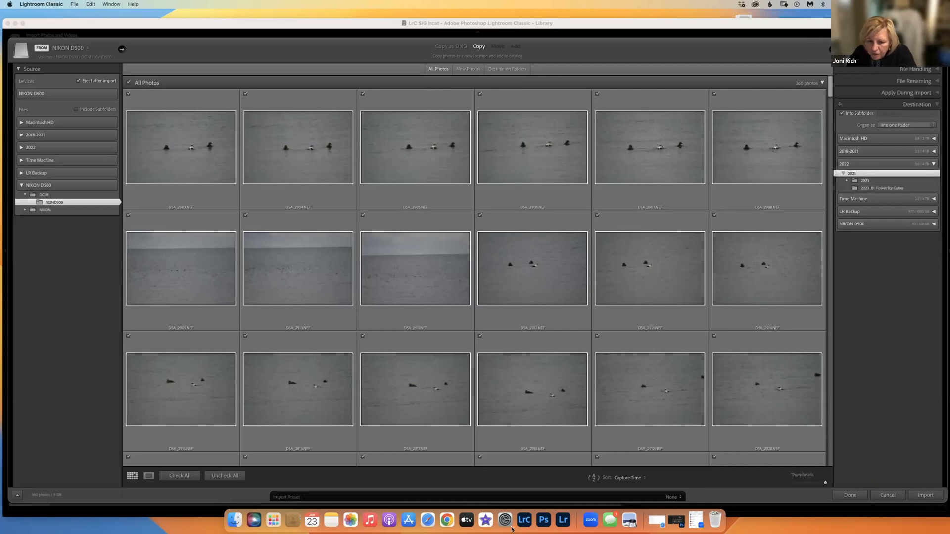
left_click(673, 497)
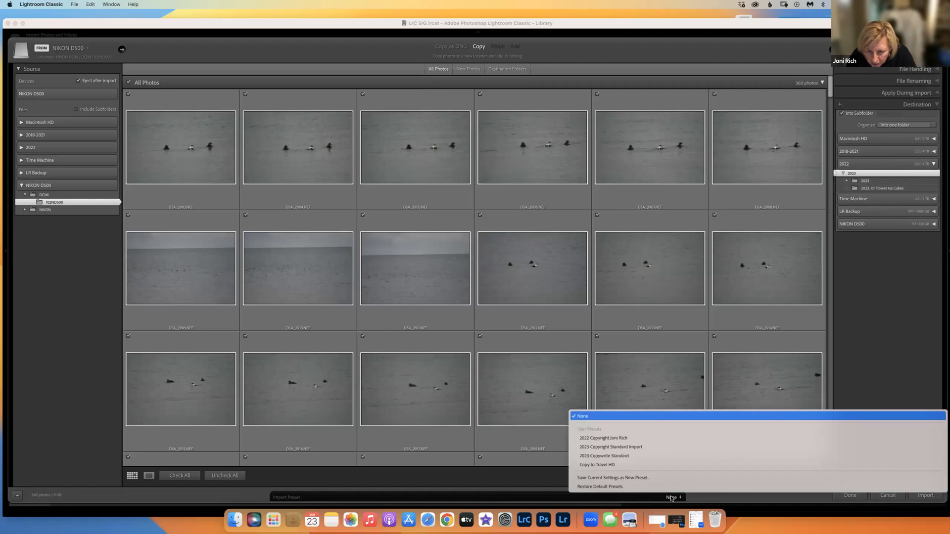
Save the current import settings as a new preset named 2023 plus the photographer's name
left_click(611, 478)
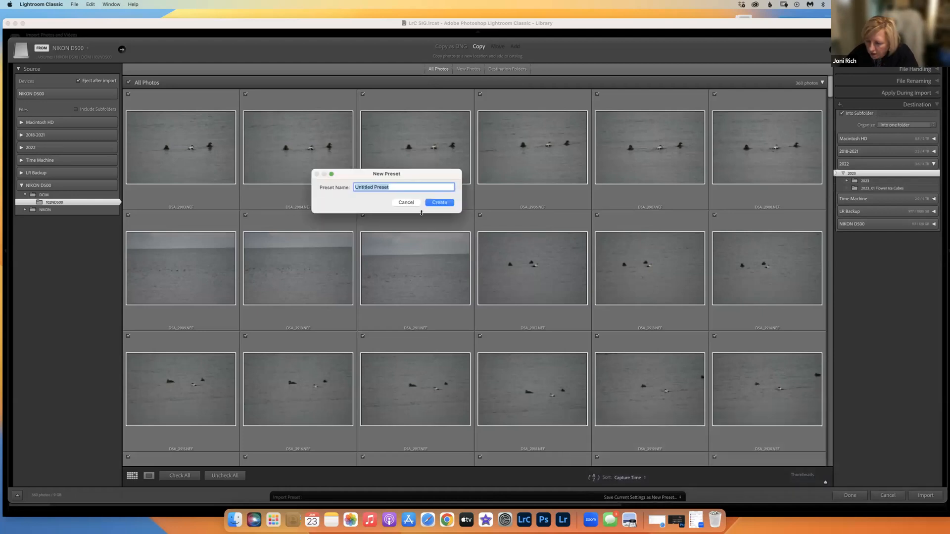
type("2")
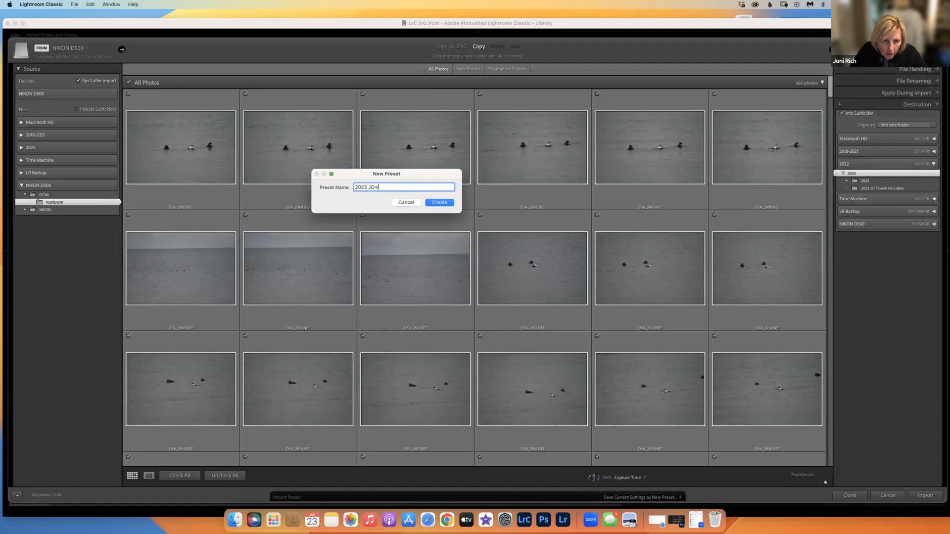
type("023 Joni")
key("Return")
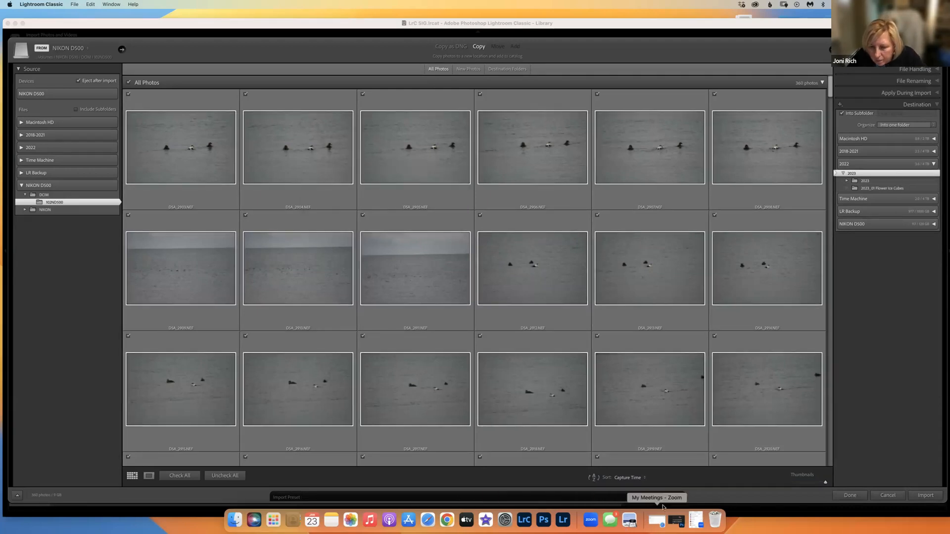
Rename the preset to the photographer's 2023 Standard Import, then close and reopen Import
left_click(679, 498)
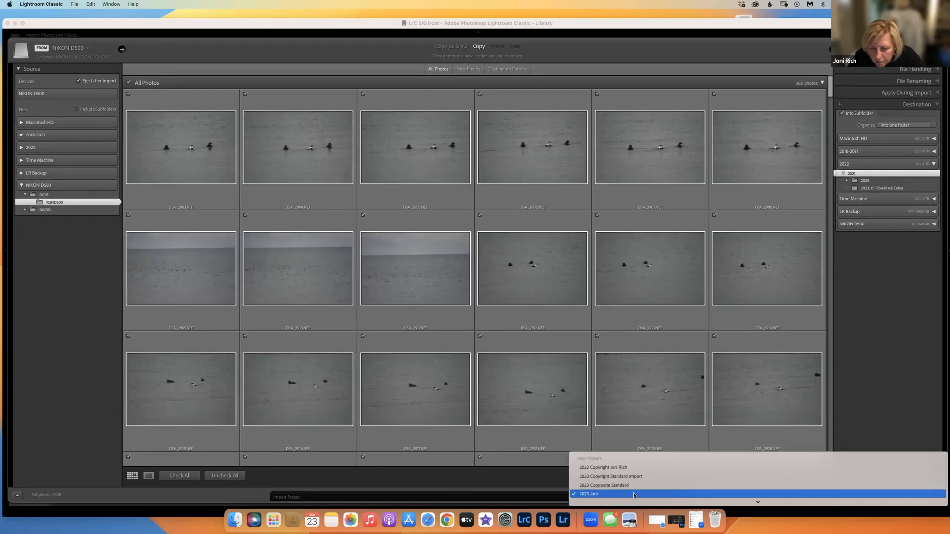
scroll(605, 495, "down", 3)
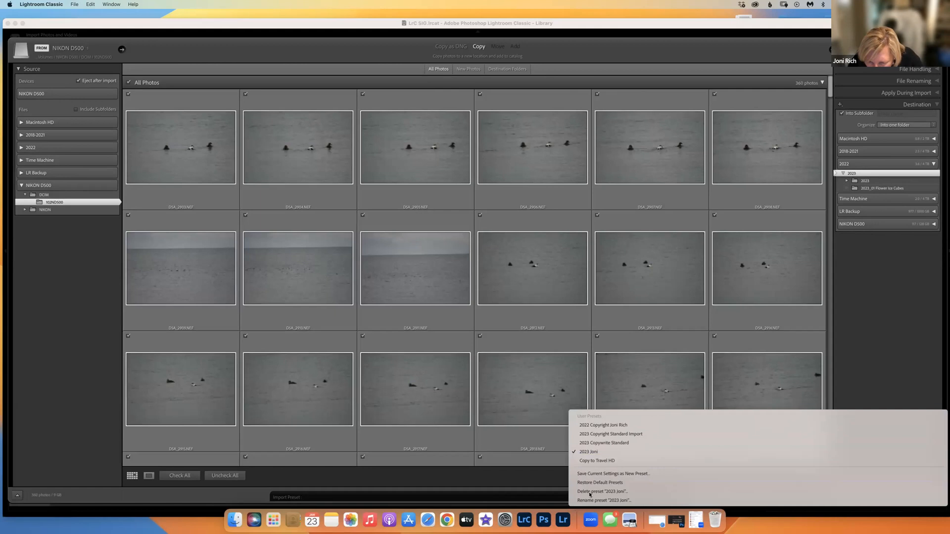
left_click(592, 500)
left_click(390, 187)
type("'s Standard")
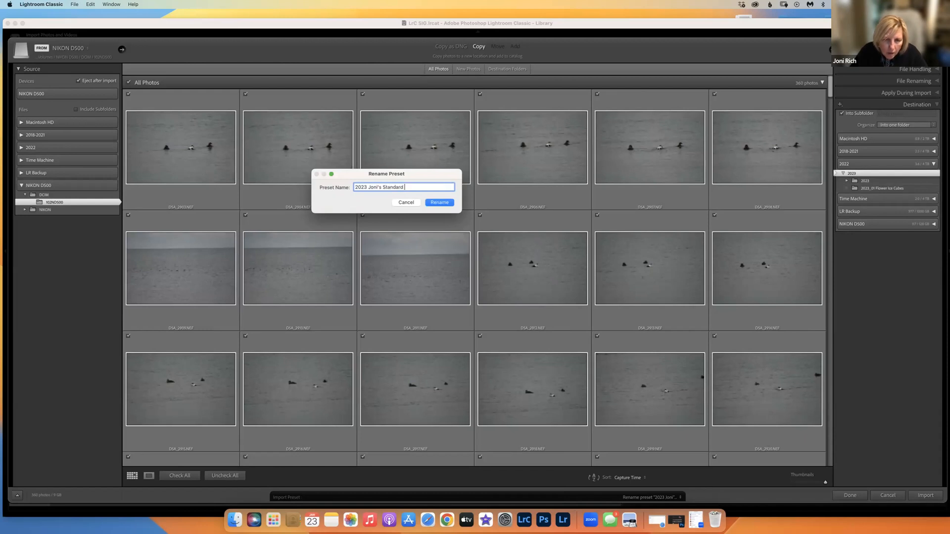
type(" Import")
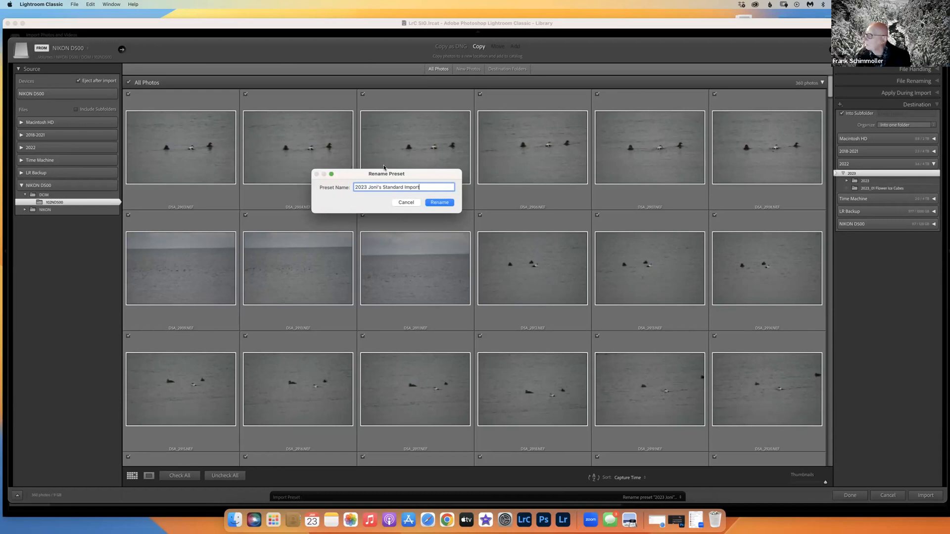
left_click(439, 203)
left_click(925, 495)
left_click(30, 444)
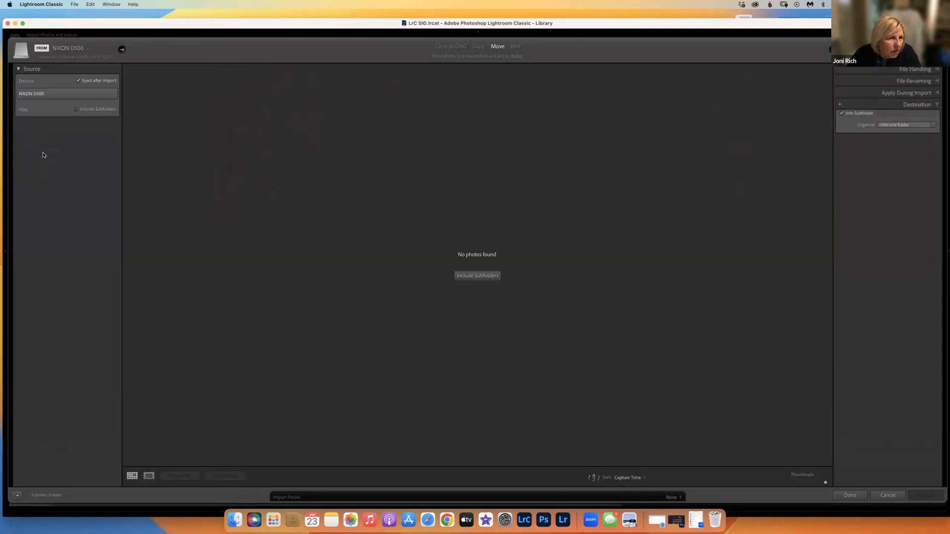
Select the camera card's photo folder as source and apply the new Standard Import preset
left_click(51, 203)
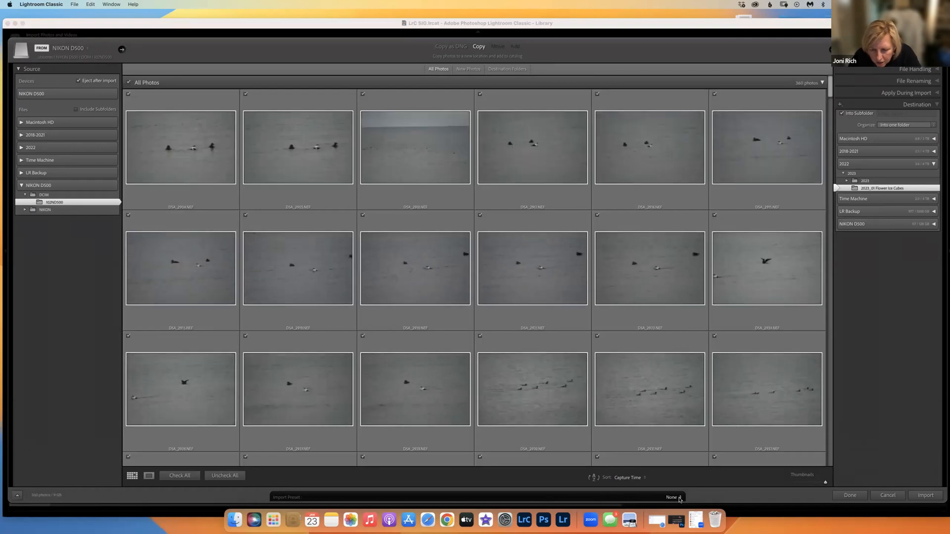
left_click(675, 499)
left_click(677, 498)
left_click(678, 497)
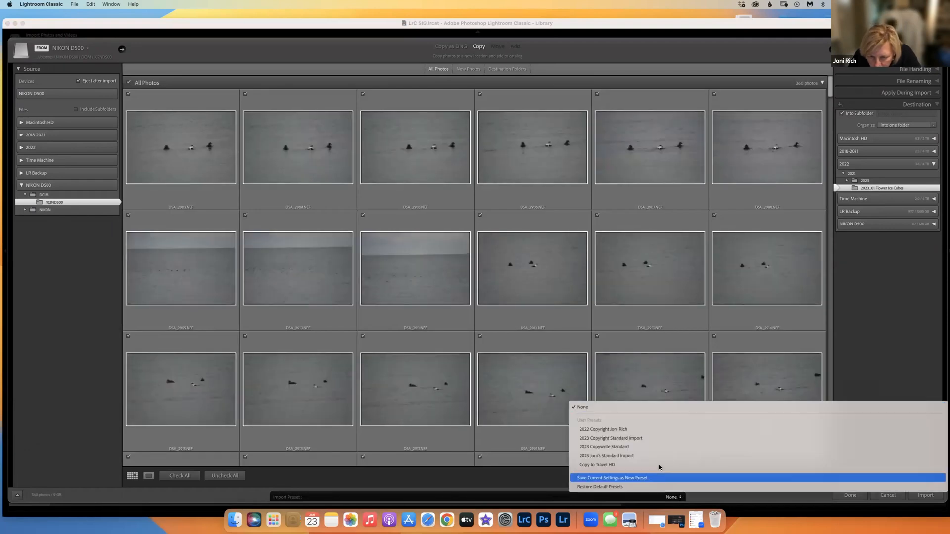
left_click(617, 456)
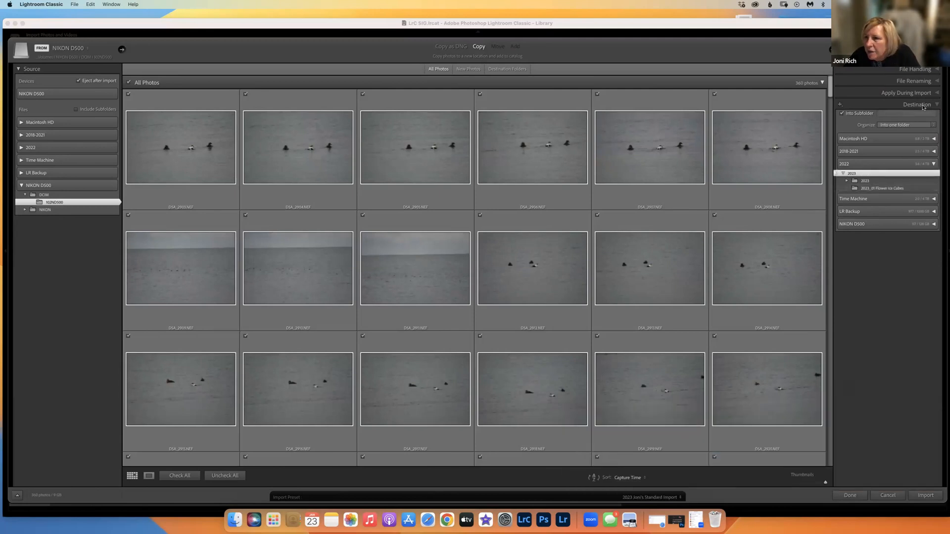
Review the Ducks of Falmouth renaming, Apply During Import settings and the 2023 destination folder
left_click(936, 81)
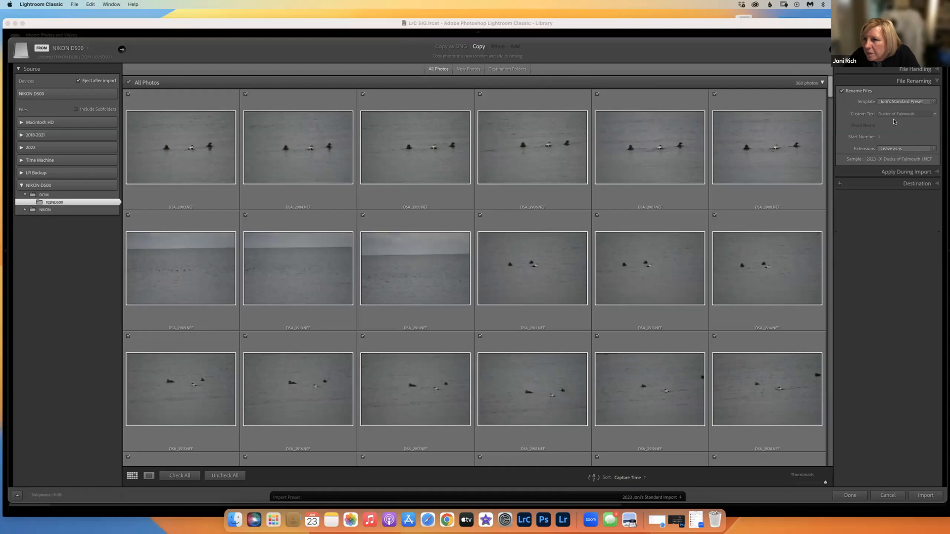
left_click(932, 116)
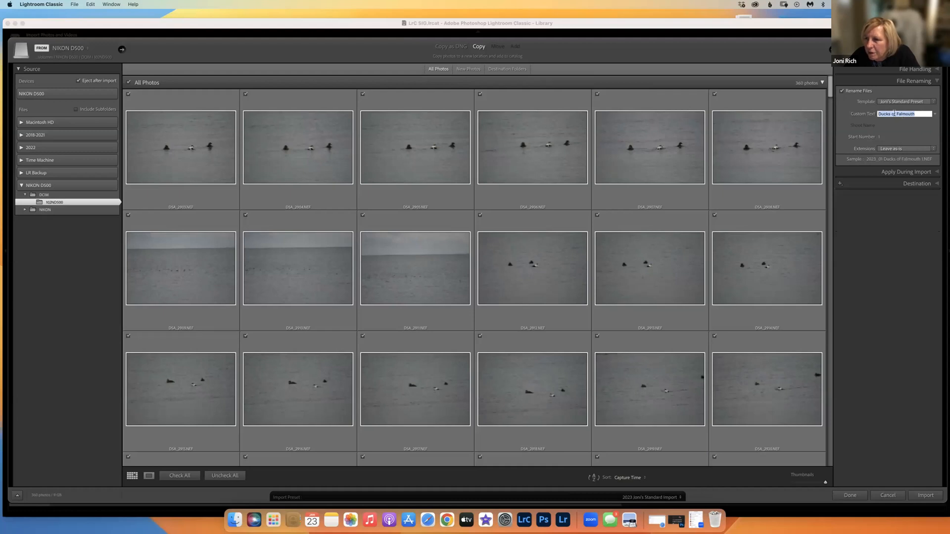
left_click(918, 175)
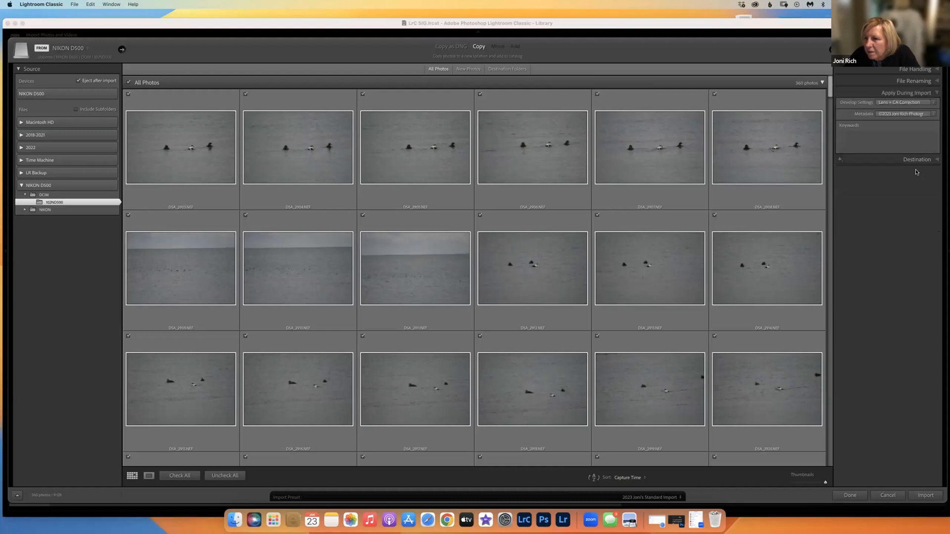
left_click(874, 137)
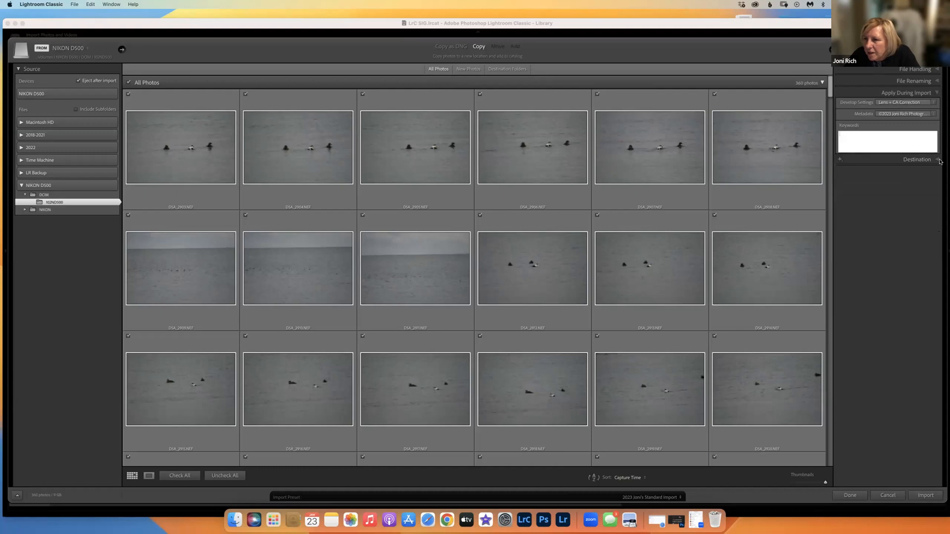
left_click(916, 159)
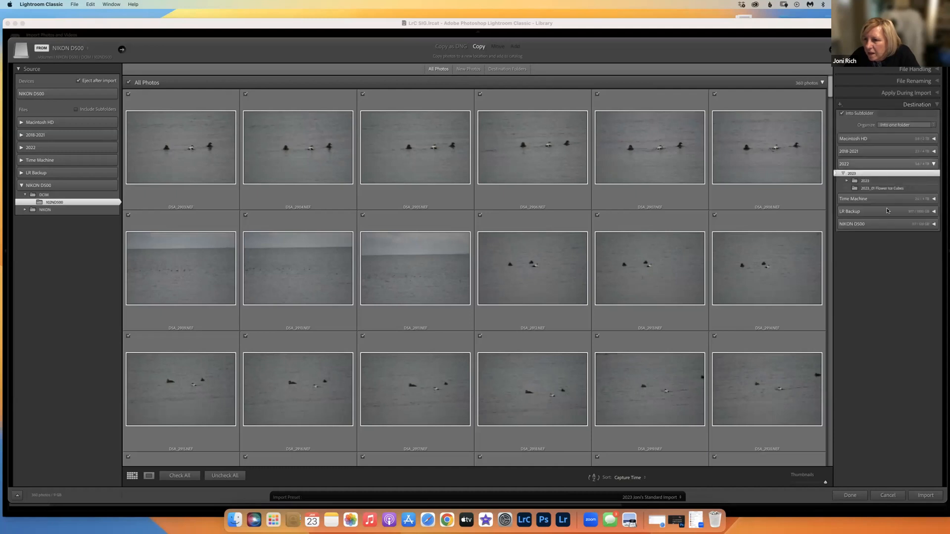
right_click(857, 174)
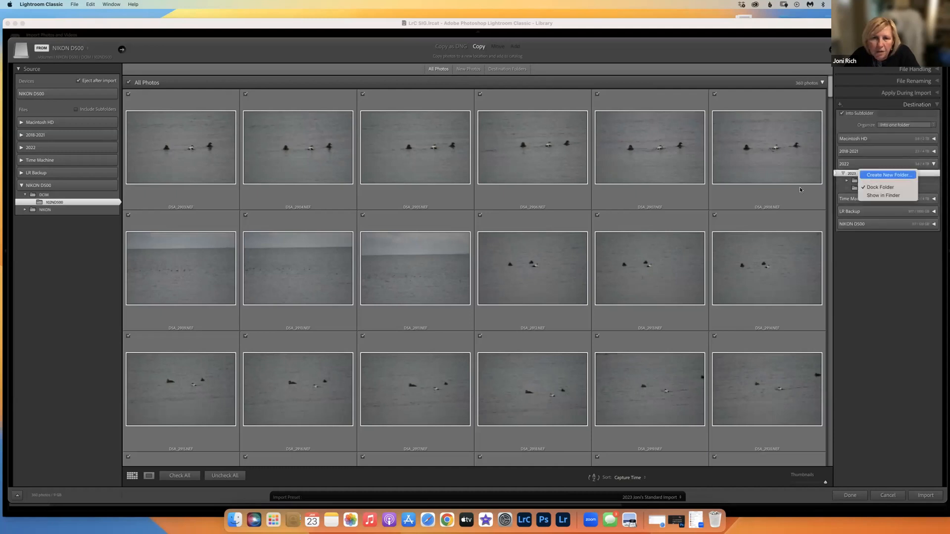
key("Escape")
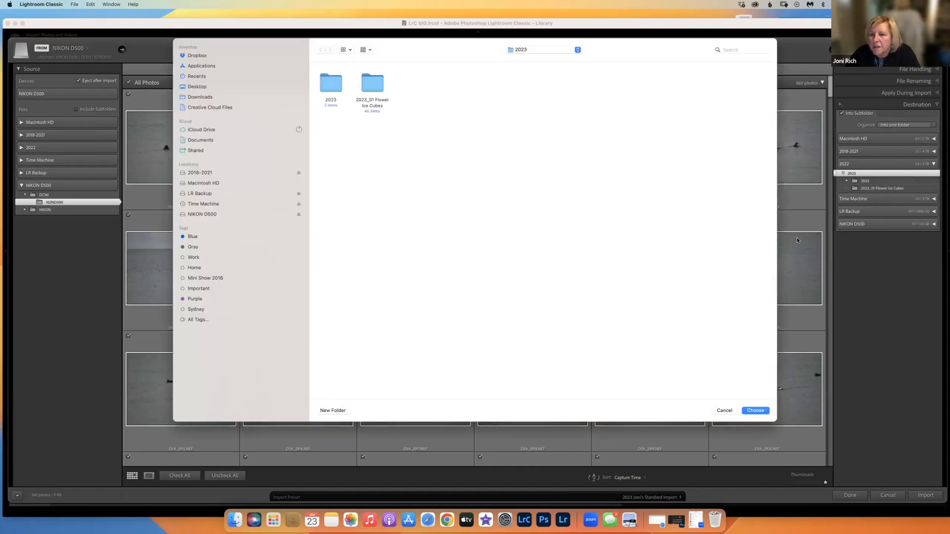
left_click(721, 411)
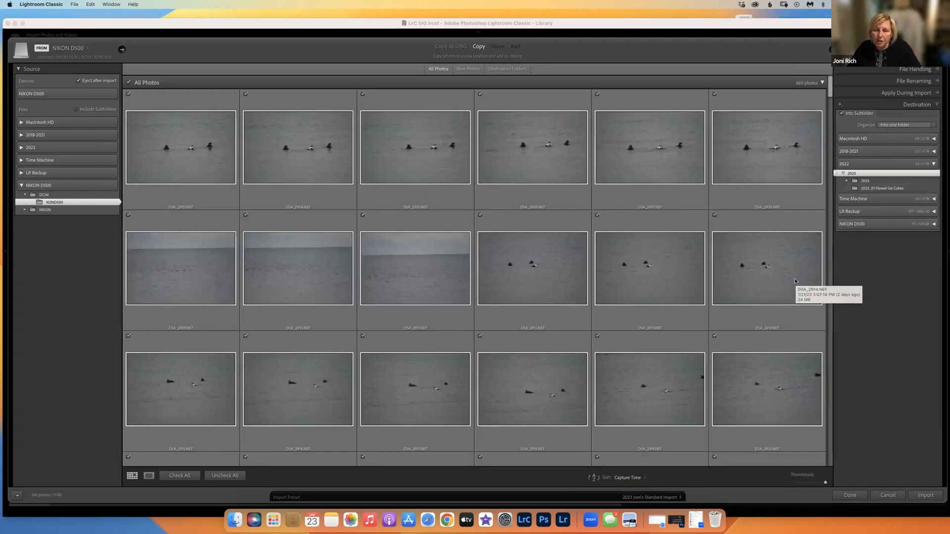
left_click(627, 498)
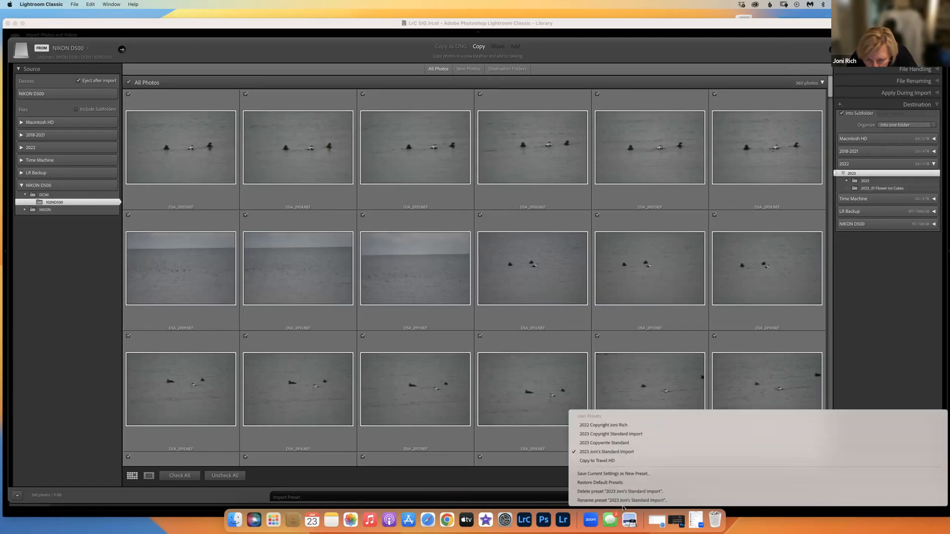
Delete the saved Standard Import preset and clear the Ducks of Falmouth custom text
left_click(624, 492)
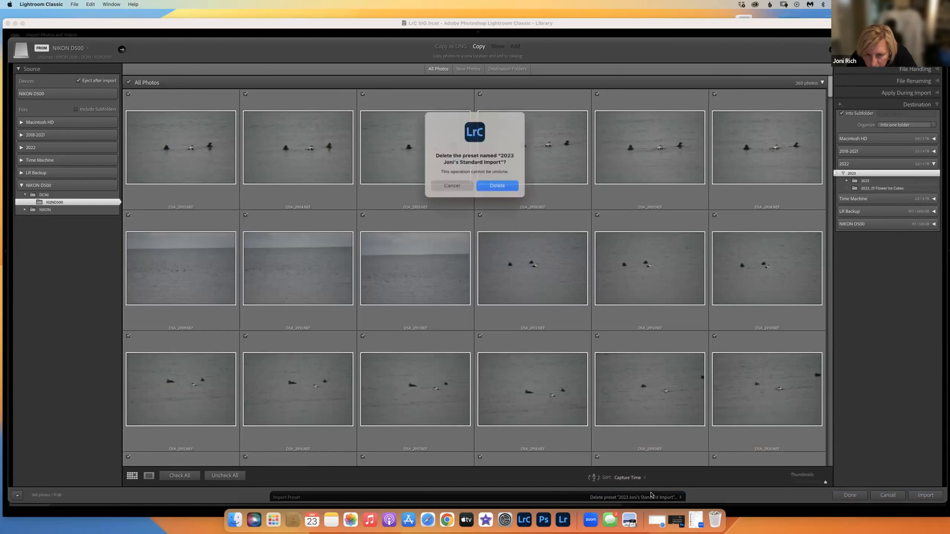
left_click(496, 186)
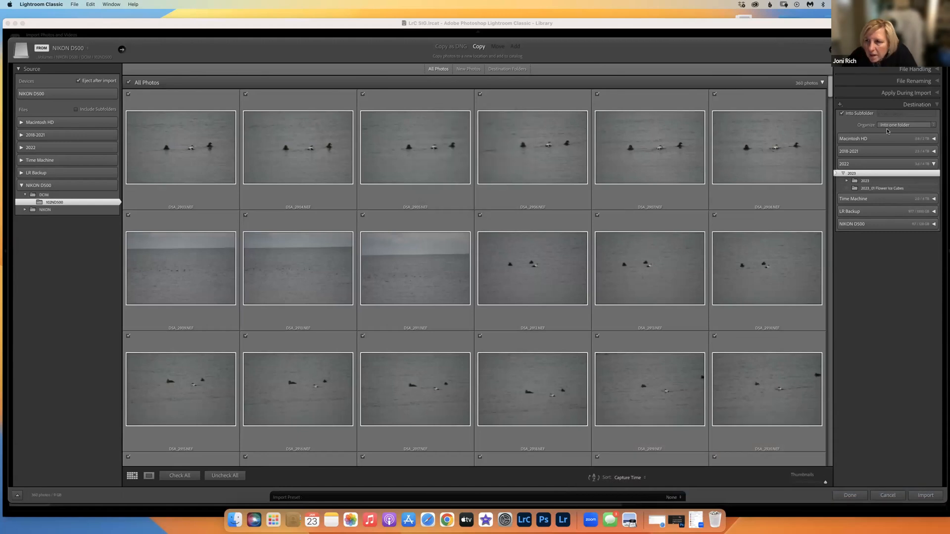
left_click(920, 82)
left_click(917, 115)
key("BackSpace")
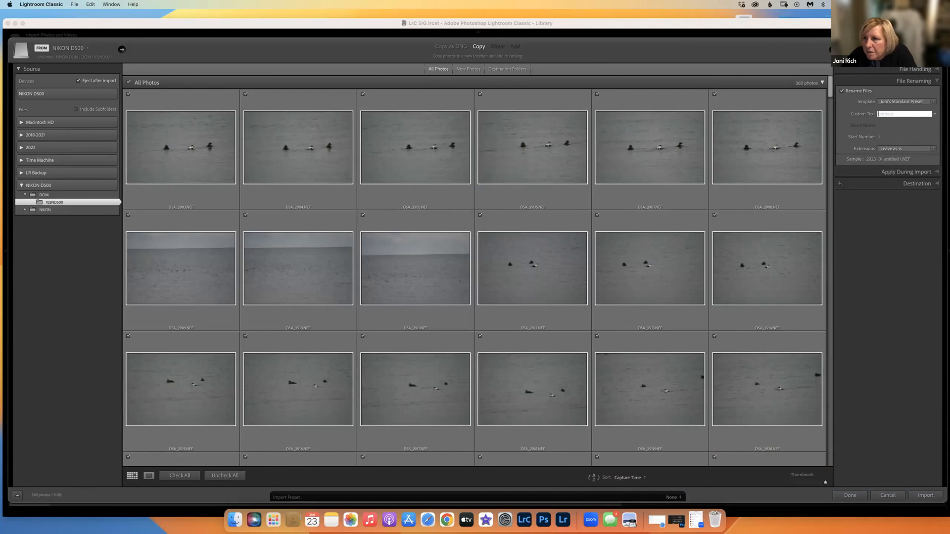
Keep the photographer's Standard Preset renaming template and expand Apply During Import and Destination
left_click(915, 70)
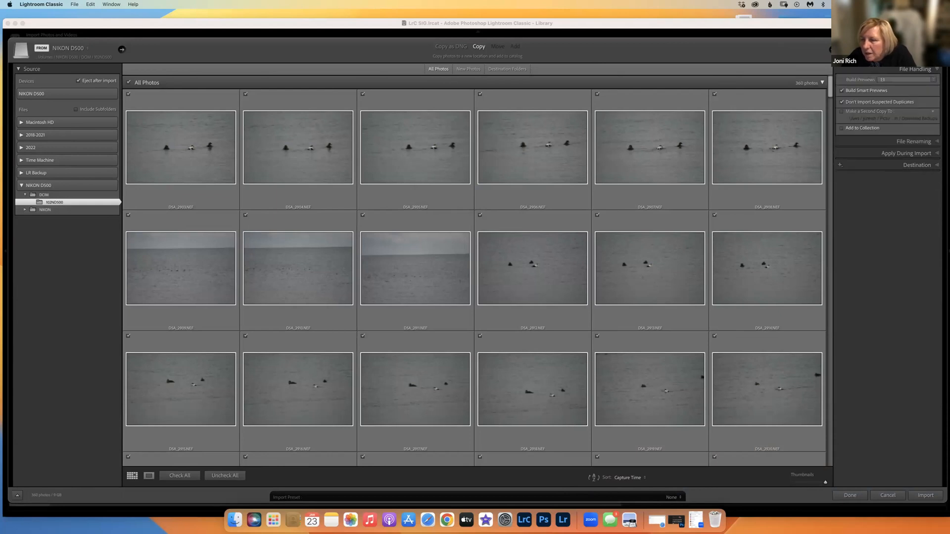
left_click(913, 142)
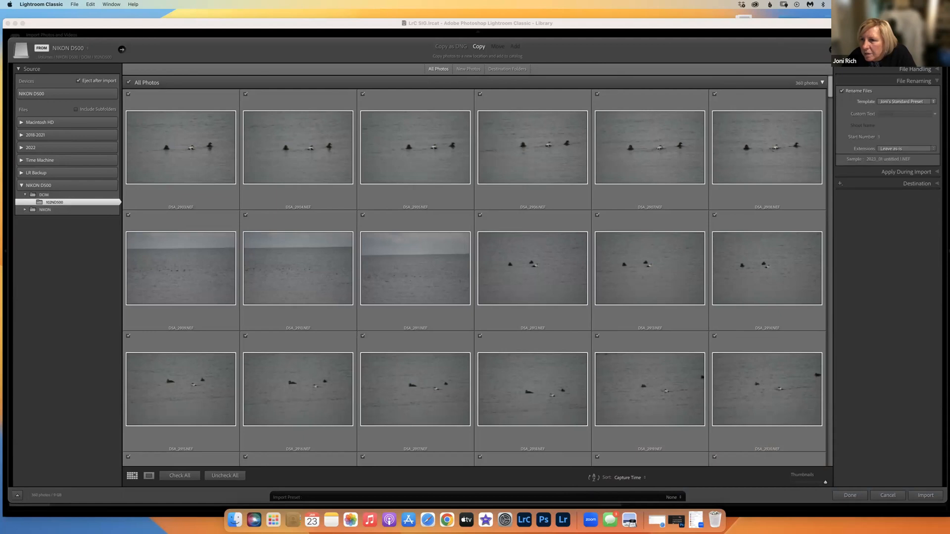
left_click(911, 102)
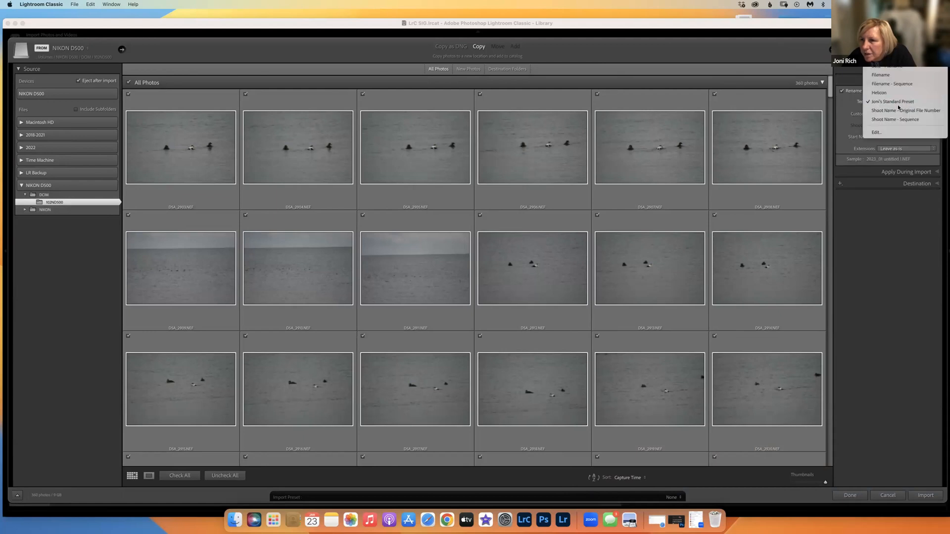
left_click(898, 104)
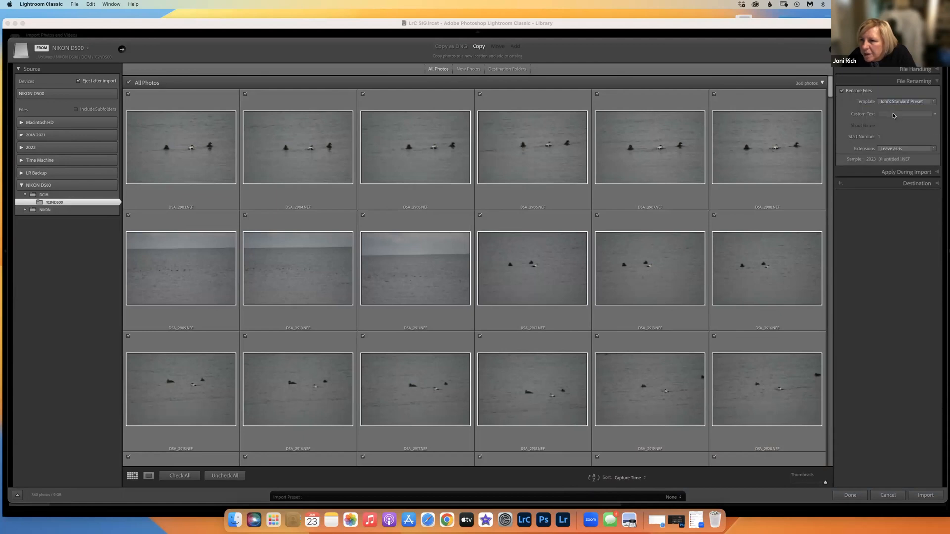
left_click(901, 173)
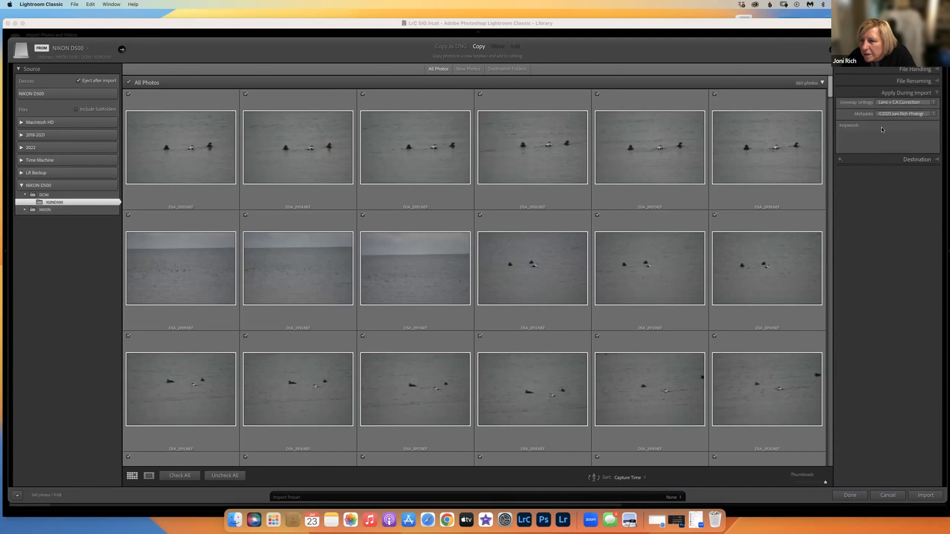
left_click(935, 160)
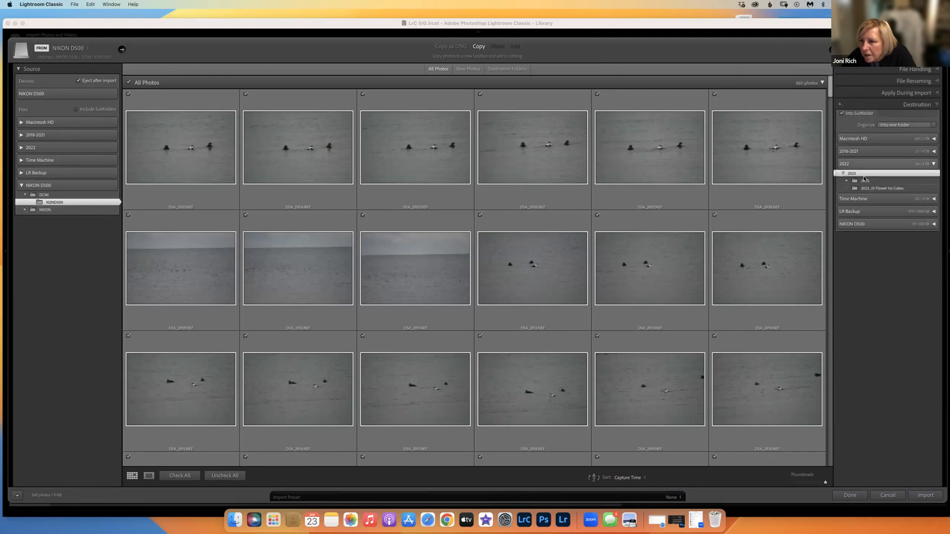
Save the current settings as a new import preset named with 2023, the photographer's name, and Standard Import Preset
left_click(672, 497)
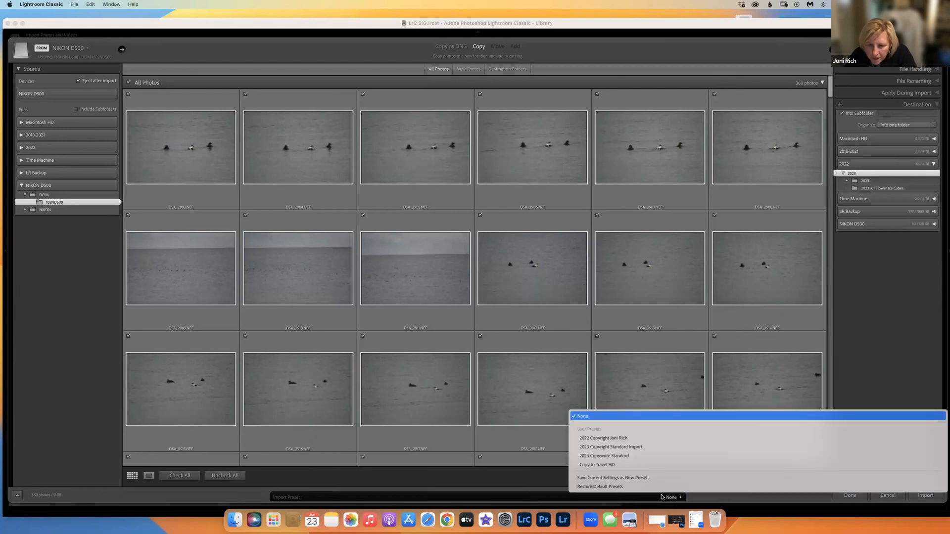
left_click(629, 478)
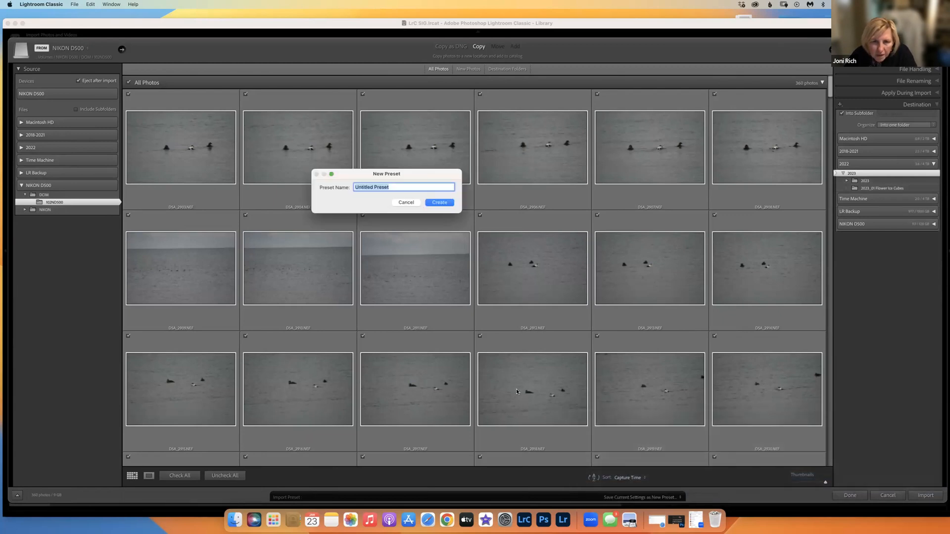
type("2023 Joni's Standard")
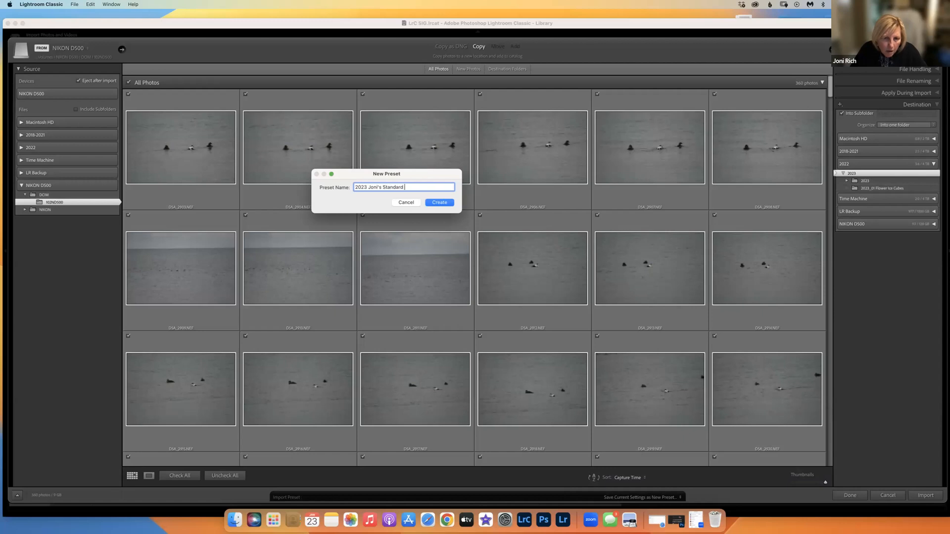
type("P")
key("BackSpace")
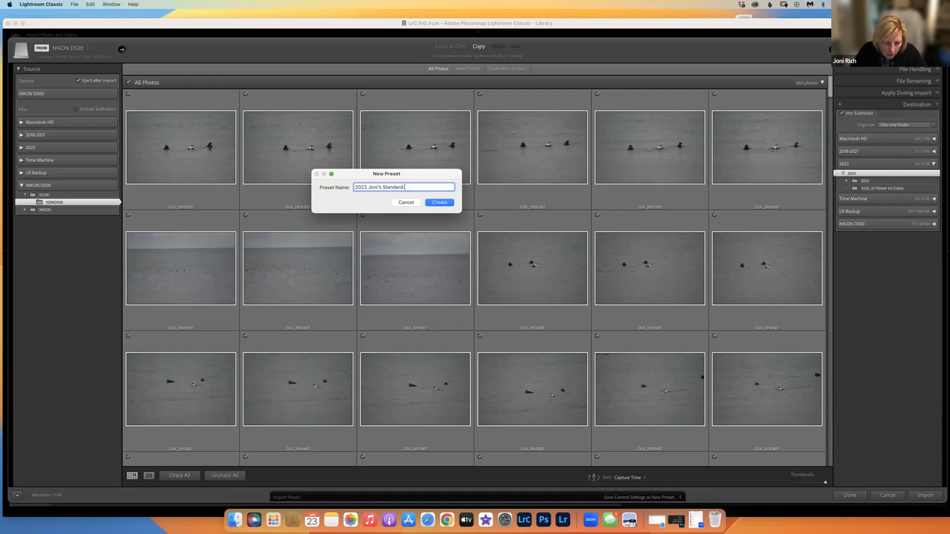
type("Import Preset")
key("Return")
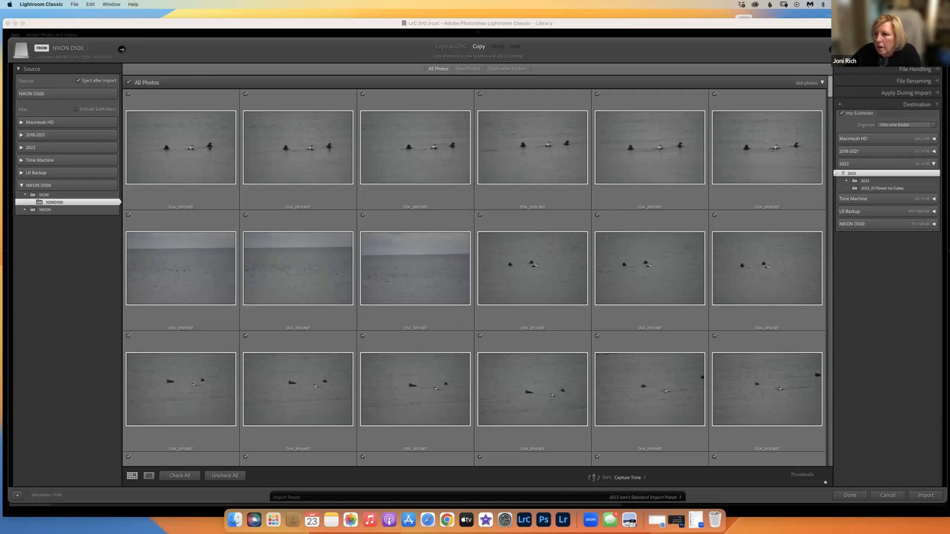
Reopen Import, select the 102ND5500 folder, and apply the new 2023 Standard Import Preset
left_click(887, 496)
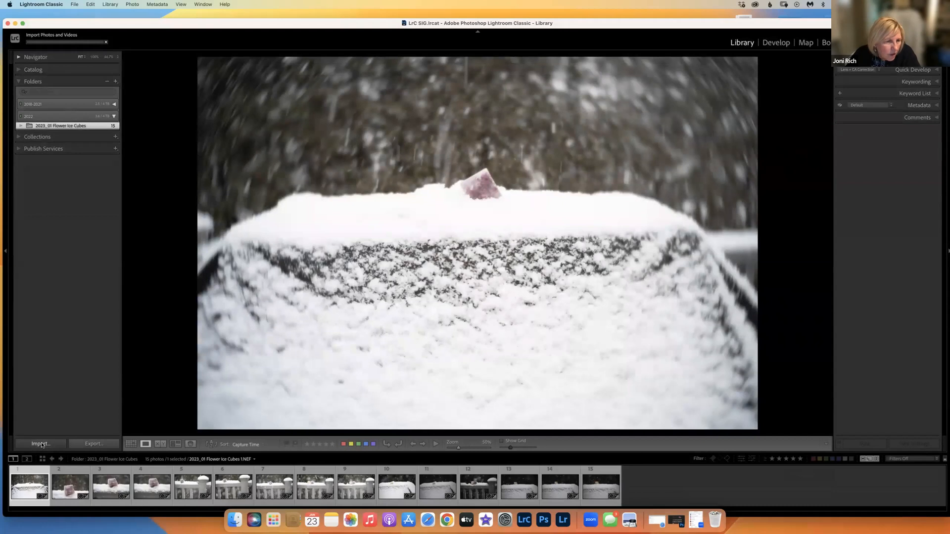
left_click(41, 444)
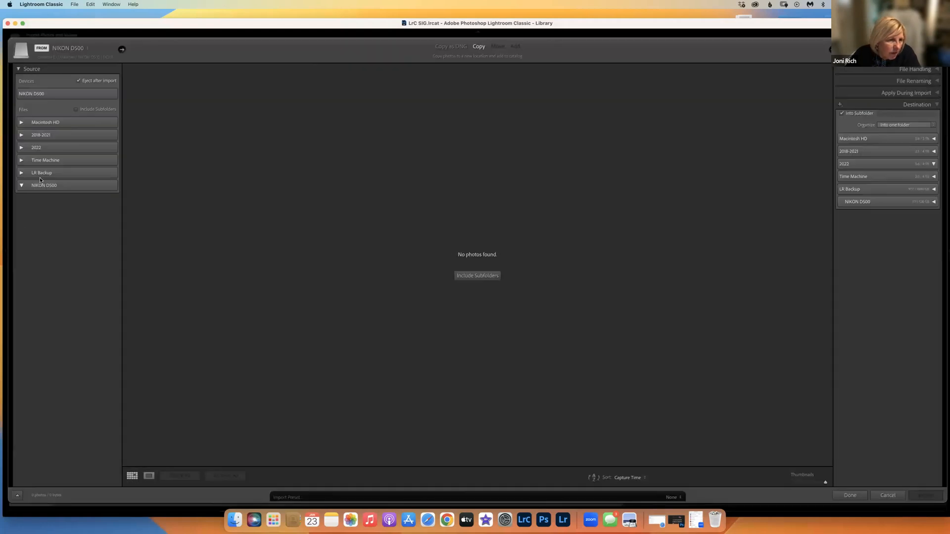
left_click(44, 202)
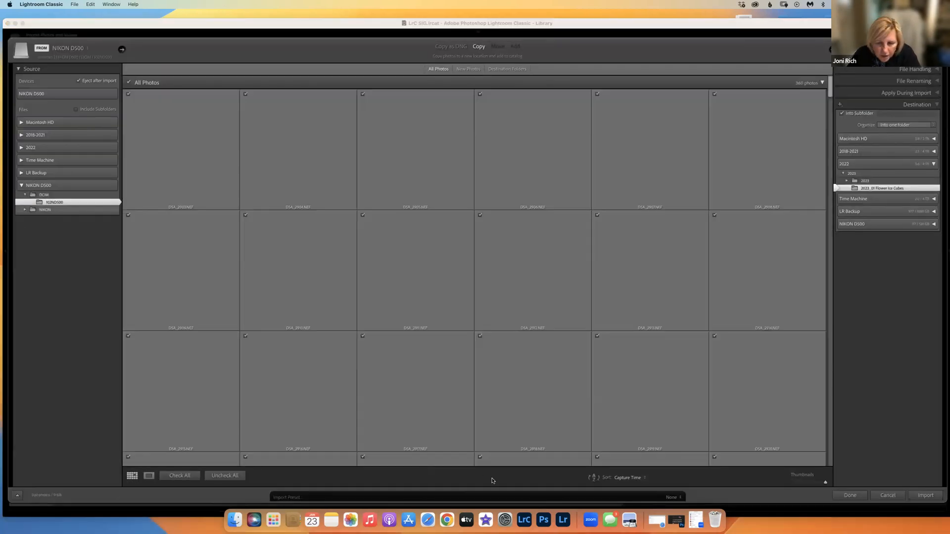
left_click(636, 497)
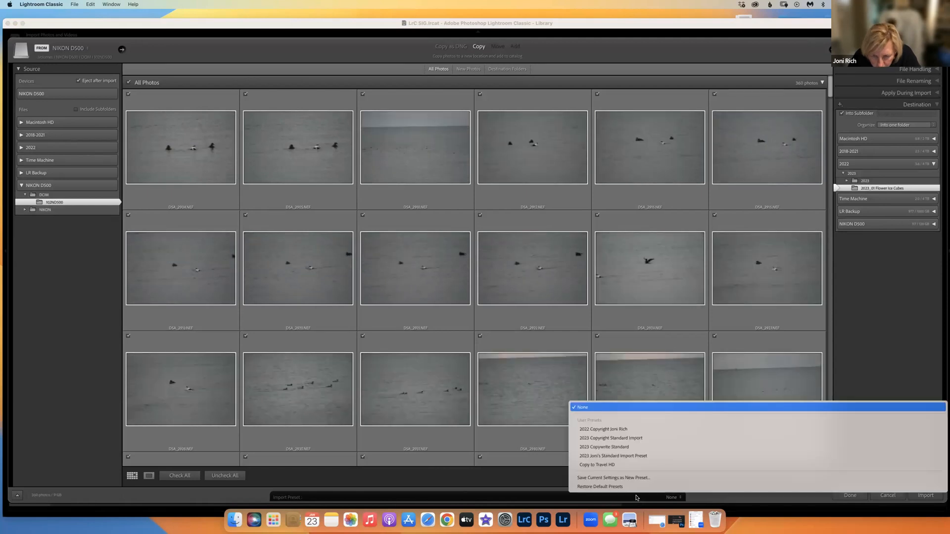
left_click(621, 457)
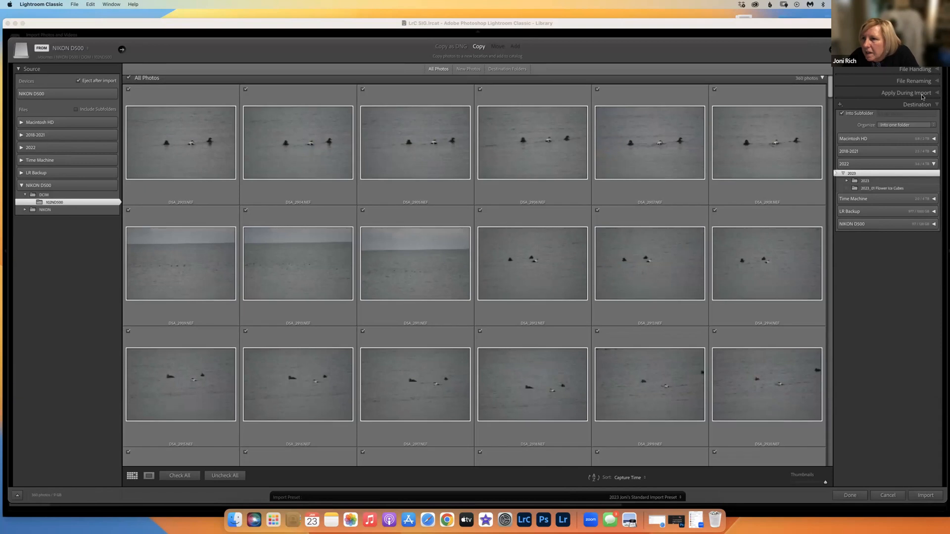
Set the file-name custom text to Ducks of Falmouth, review the panels, and cancel the import
left_click(935, 82)
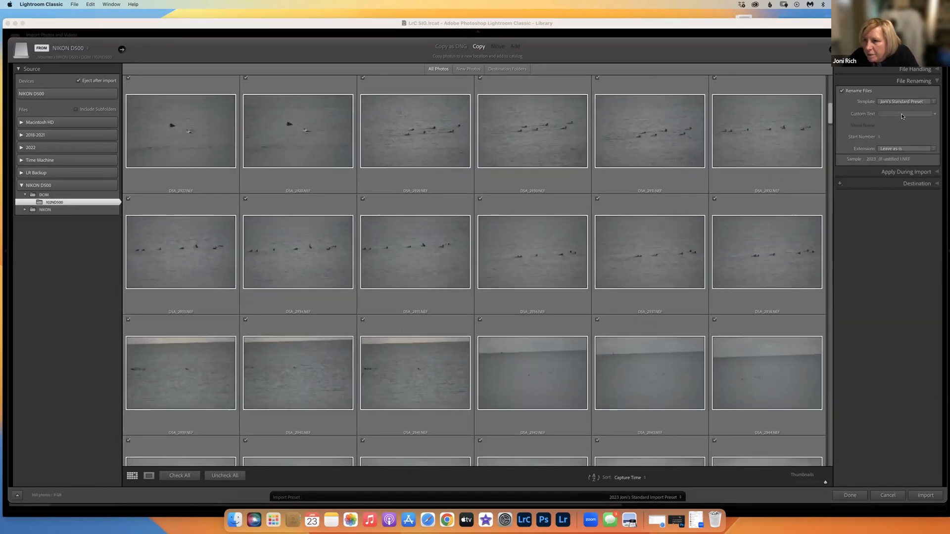
left_click(932, 115)
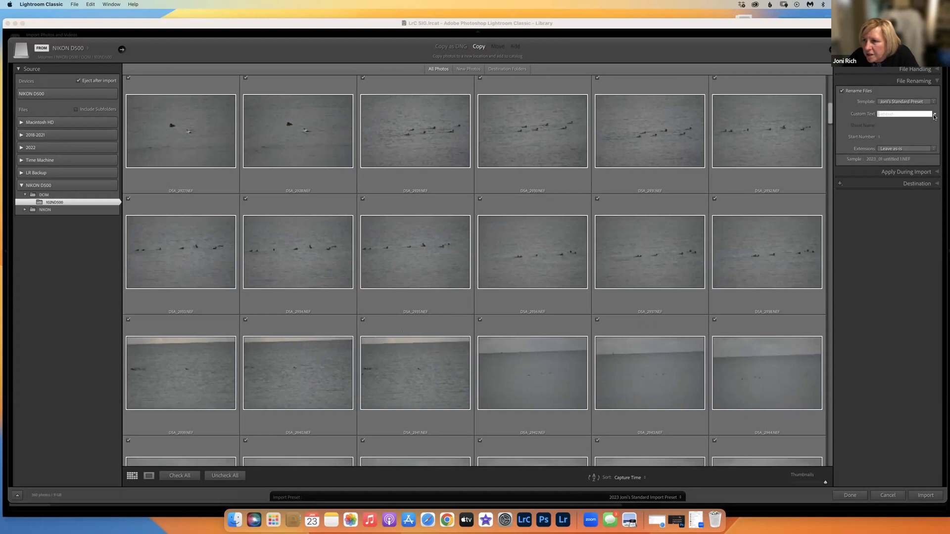
left_click(936, 116)
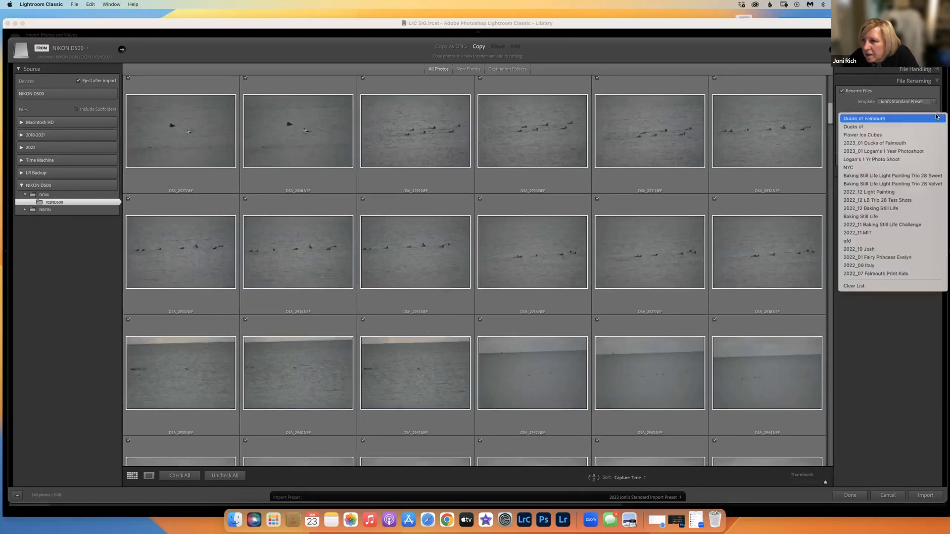
left_click(881, 119)
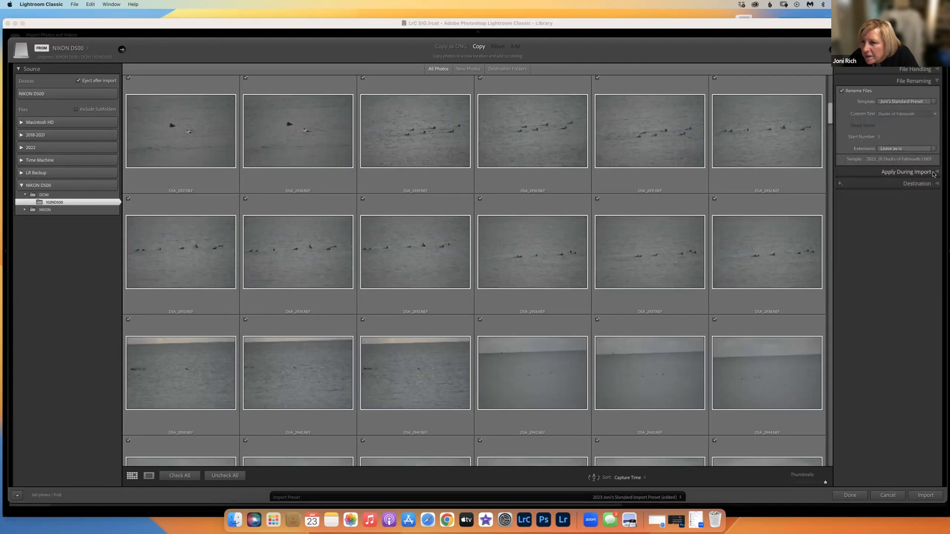
left_click(937, 173)
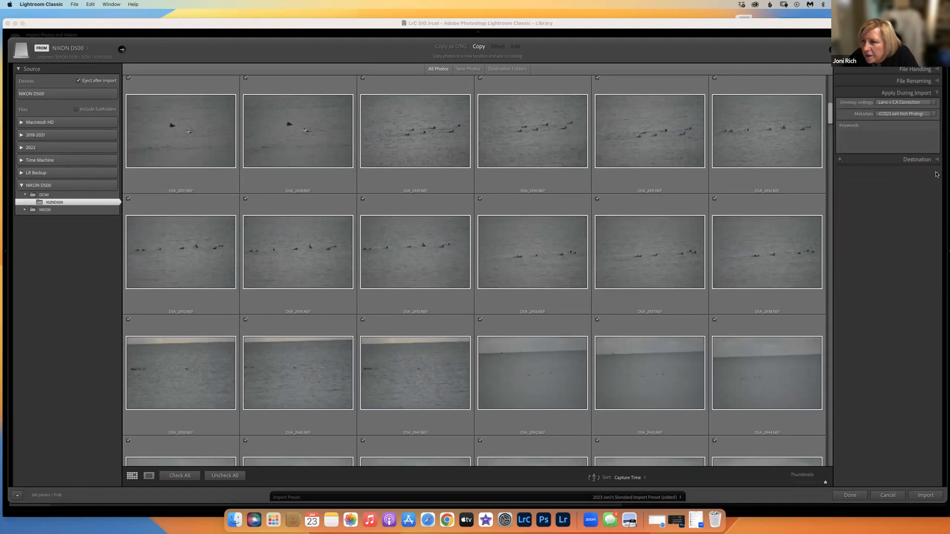
left_click(867, 141)
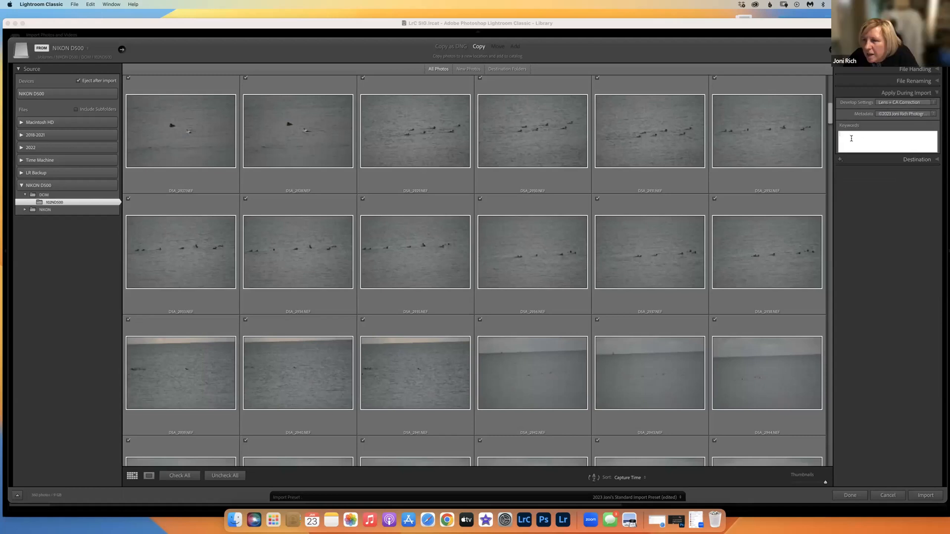
left_click(921, 160)
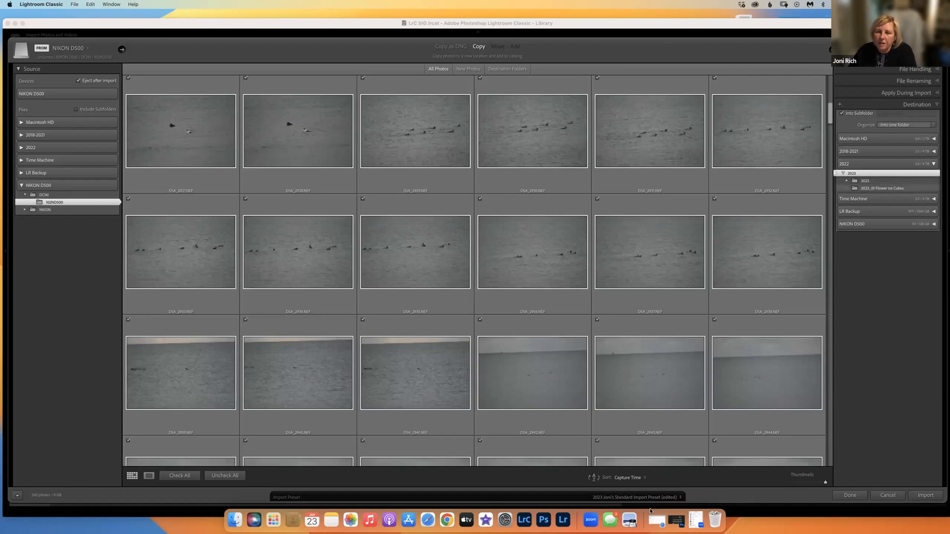
left_click(887, 495)
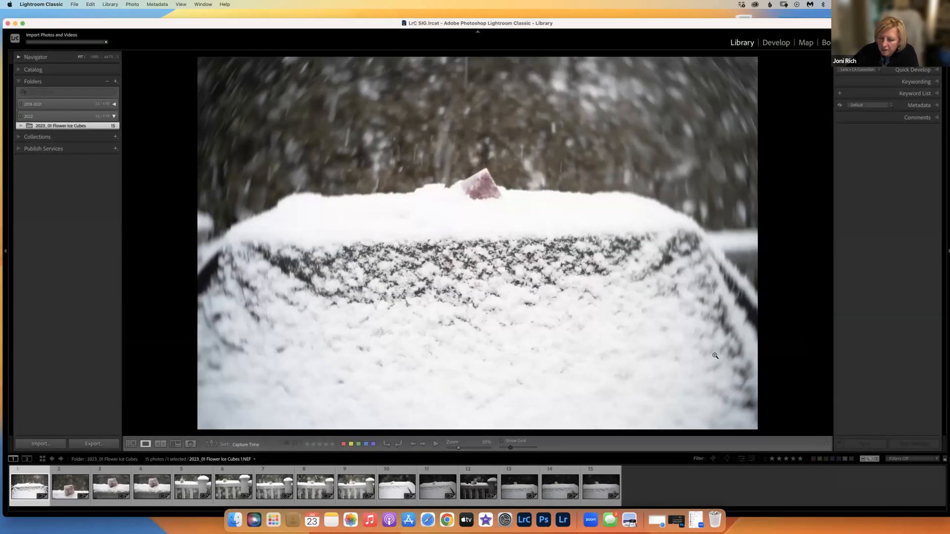
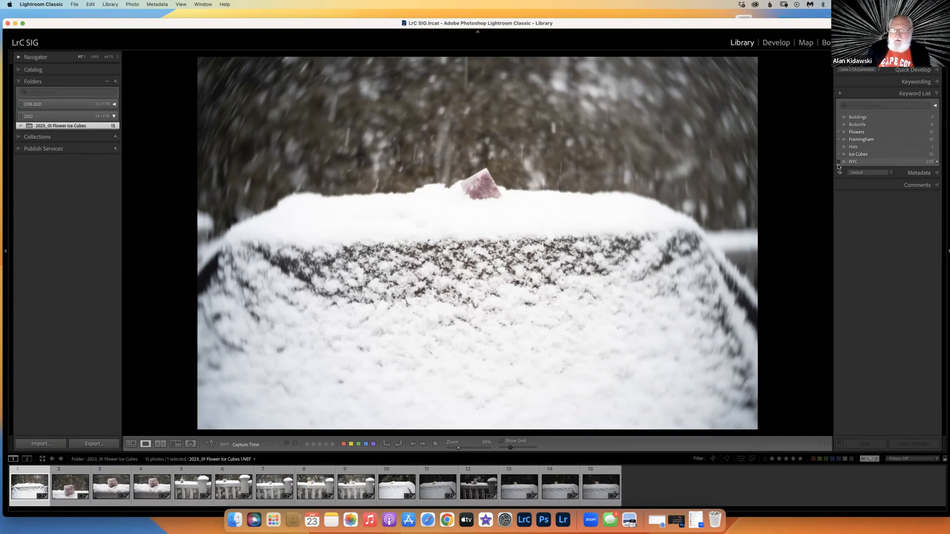
Tag the snow photo with Buildings and remove its Flowers, Framingham and Ice Cubes keywords
left_click(866, 106)
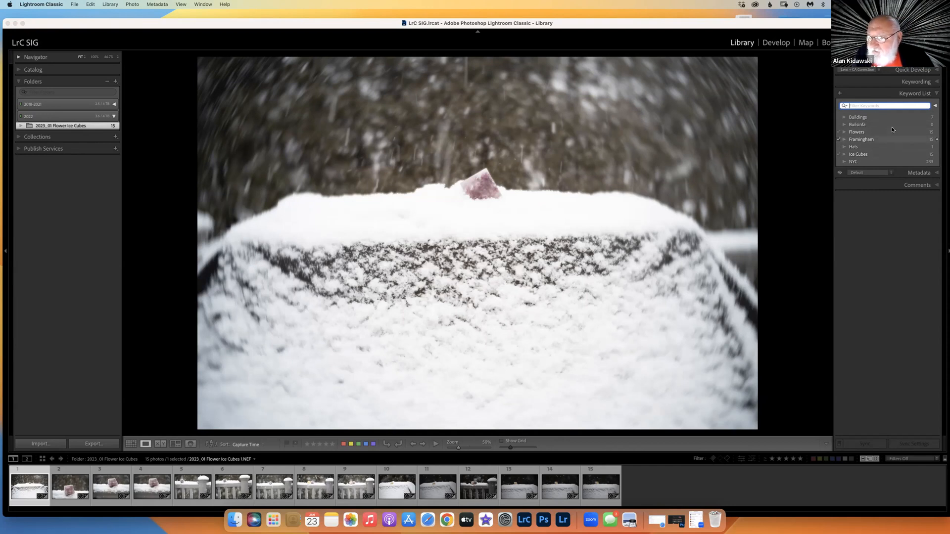
left_click(839, 117)
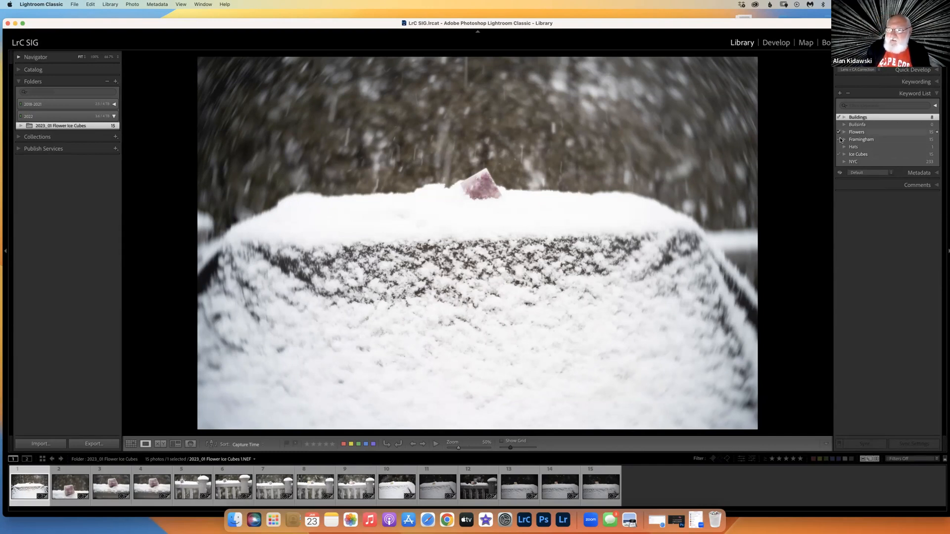
left_click(838, 132)
left_click(838, 139)
left_click(838, 154)
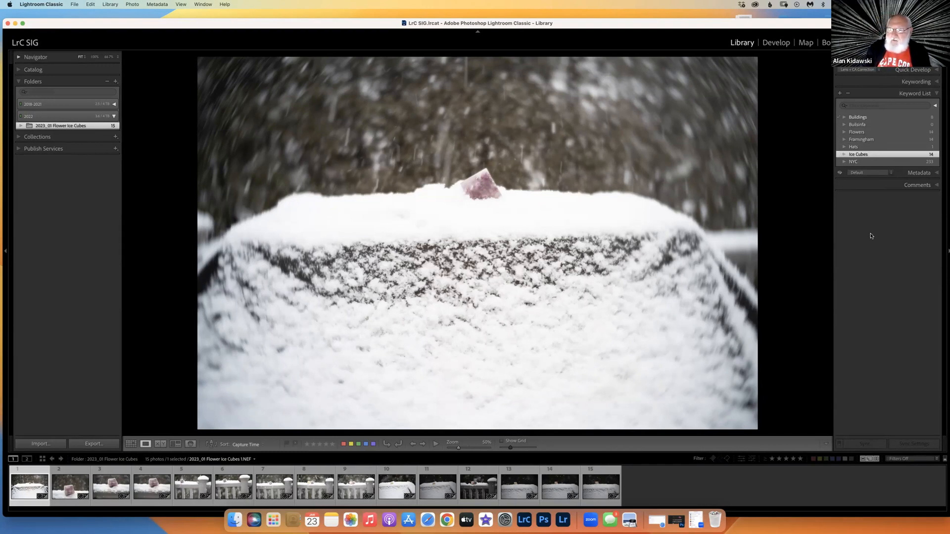
Filter the catalog to Buildings-tagged photos and show them as a thumbnail grid
left_click(934, 118)
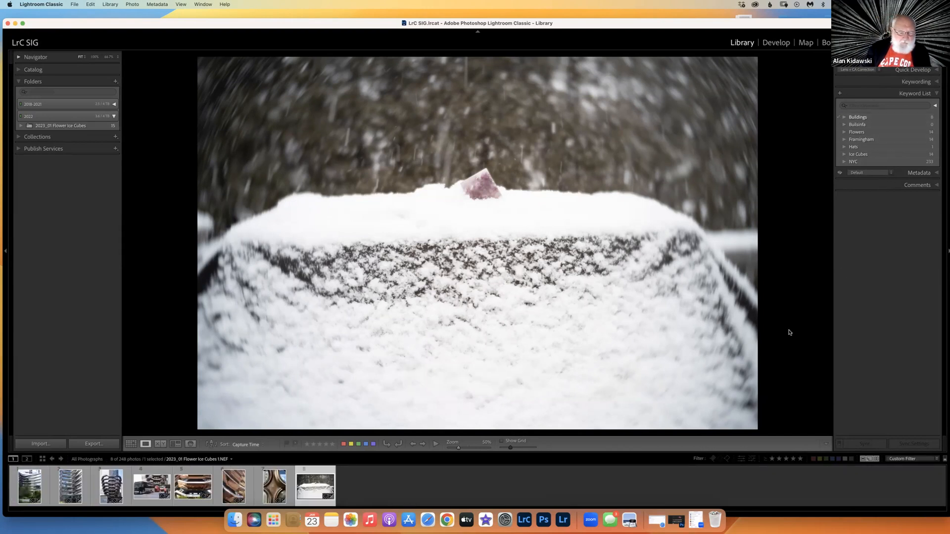
left_click(21, 483)
left_click(130, 444)
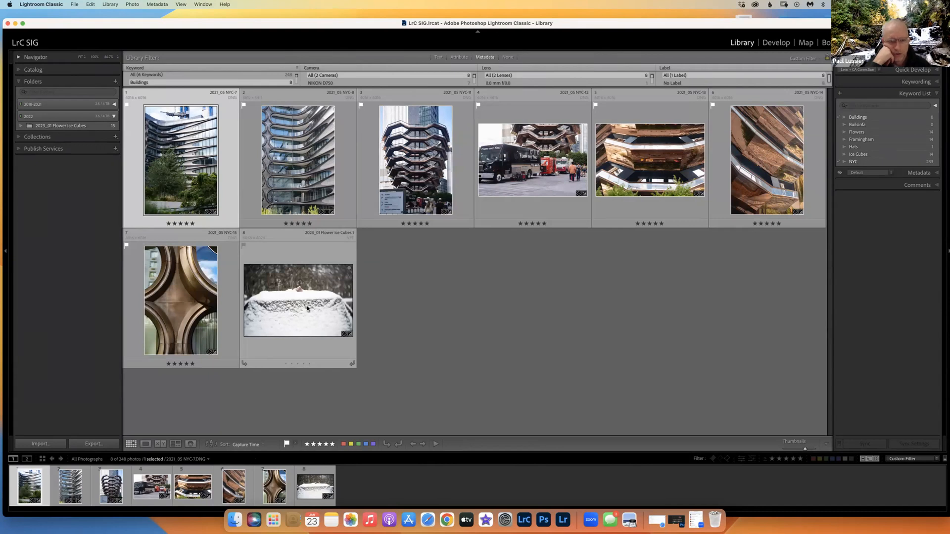
Remove NYC from the first photo and Buildings from the snow photo and photos 7 and 6
left_click(837, 162)
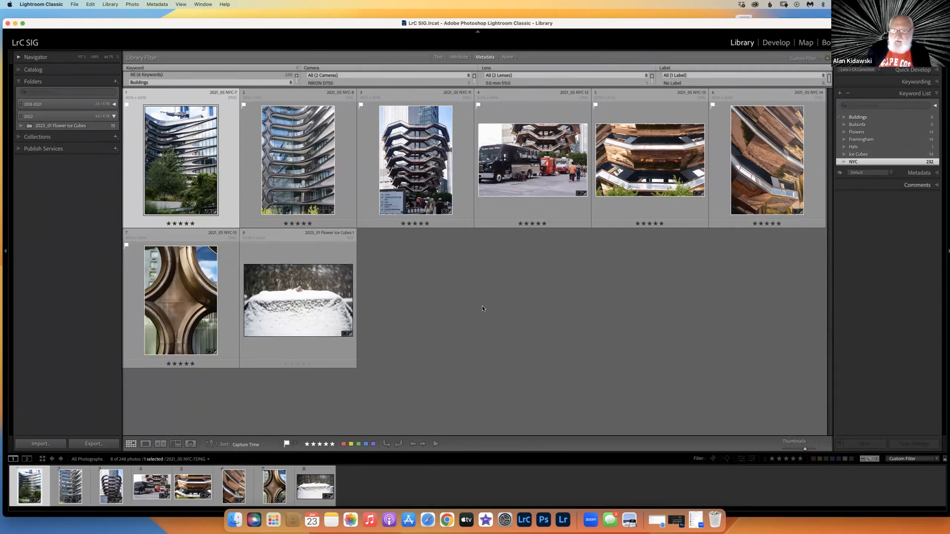
left_click(328, 320)
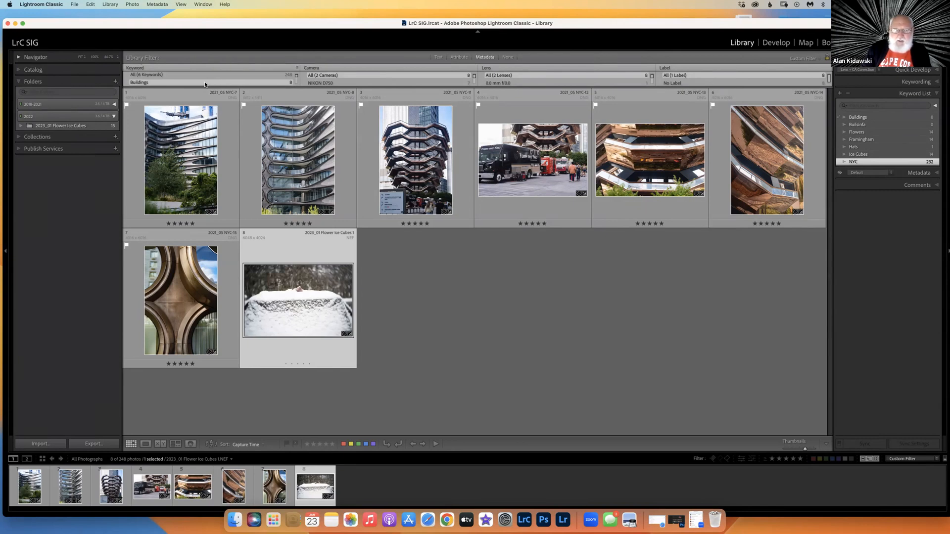
left_click(839, 118)
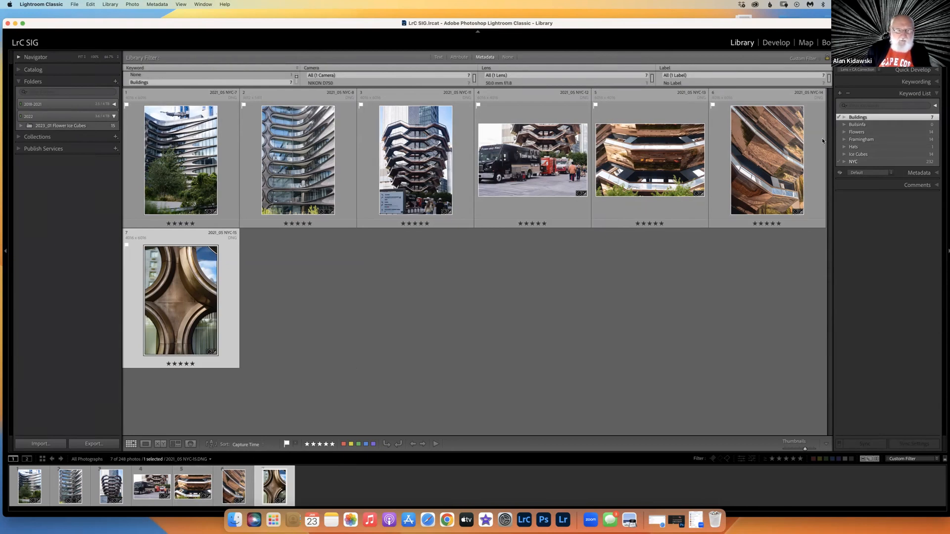
left_click(839, 118)
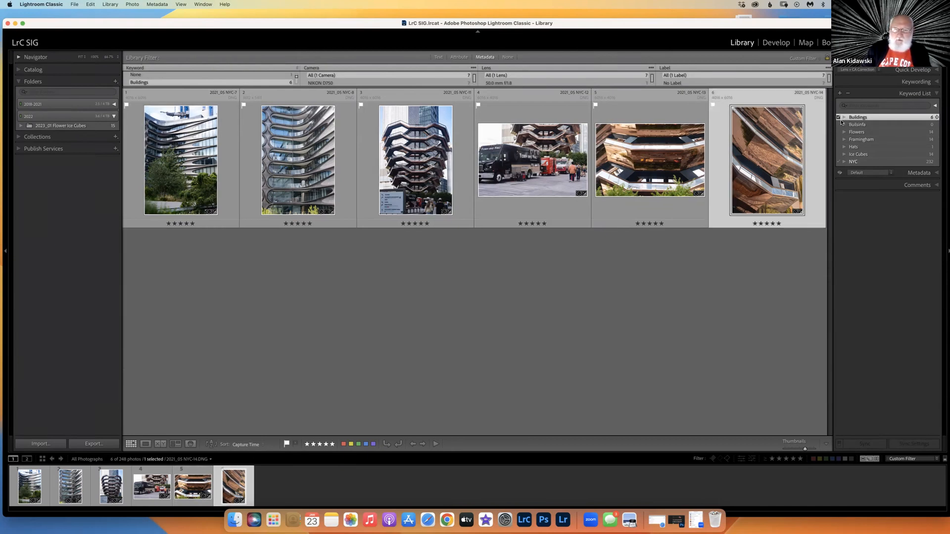
left_click(838, 119)
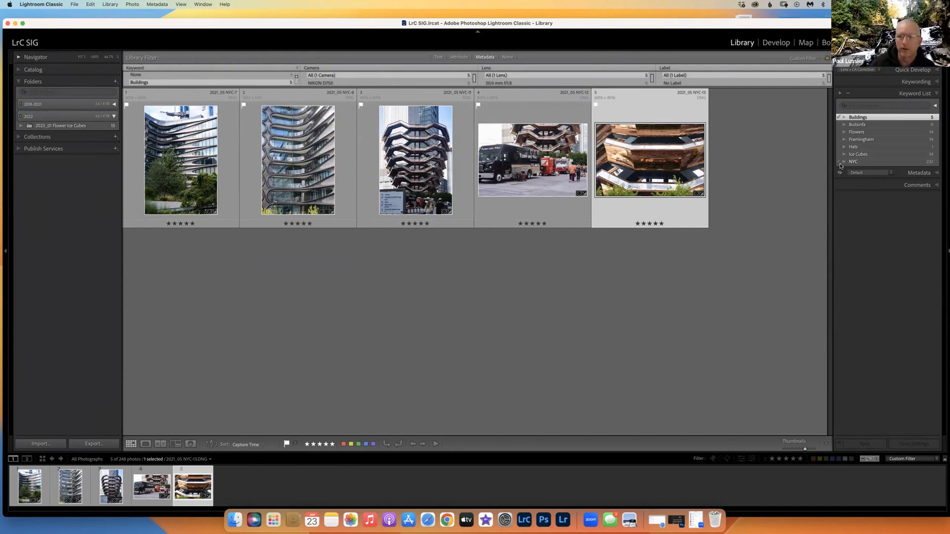
Retag photos 5–2: add Flowers, remove Buildings and NYC as needed, then open People view
left_click(838, 133)
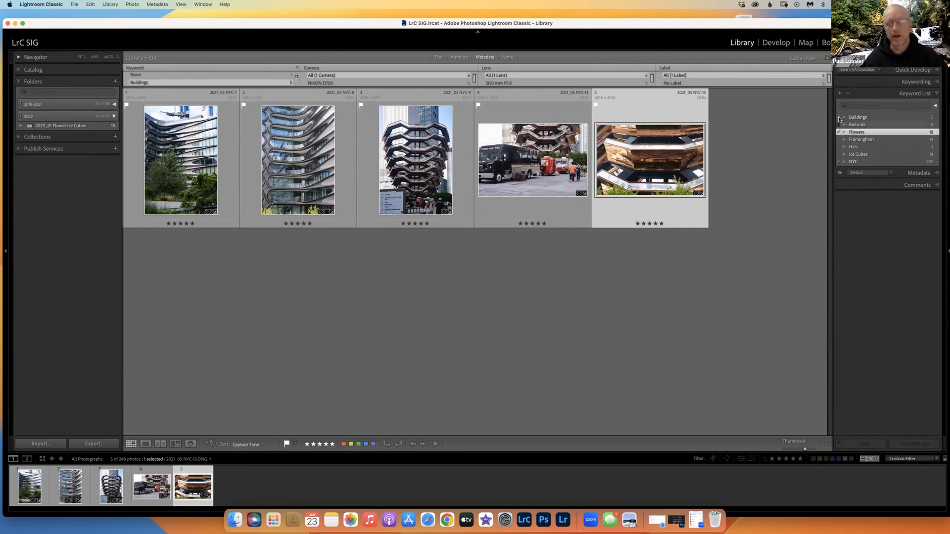
left_click(839, 118)
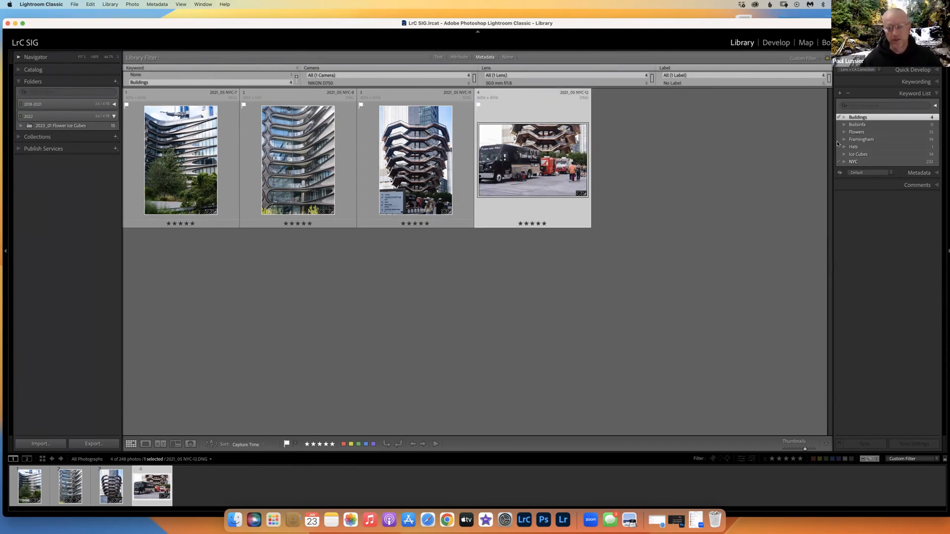
left_click(839, 161)
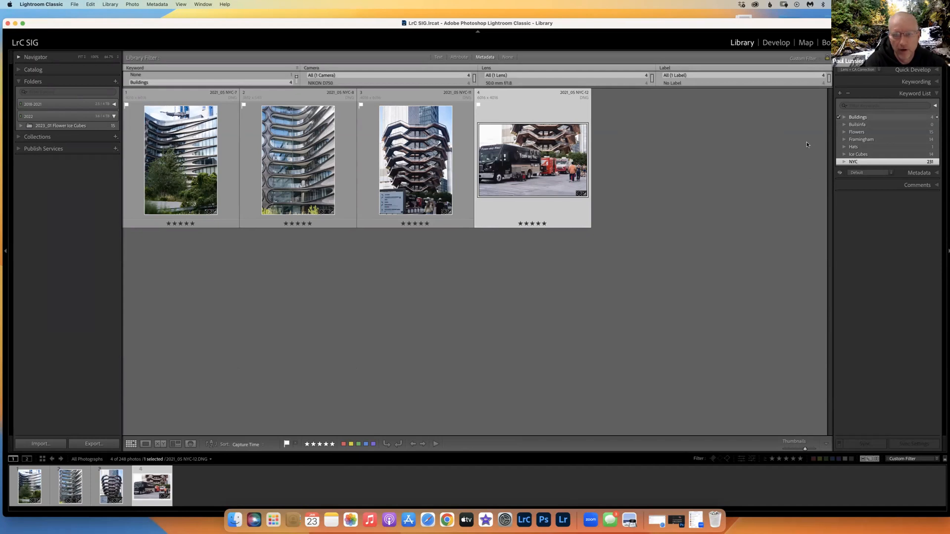
left_click(839, 118)
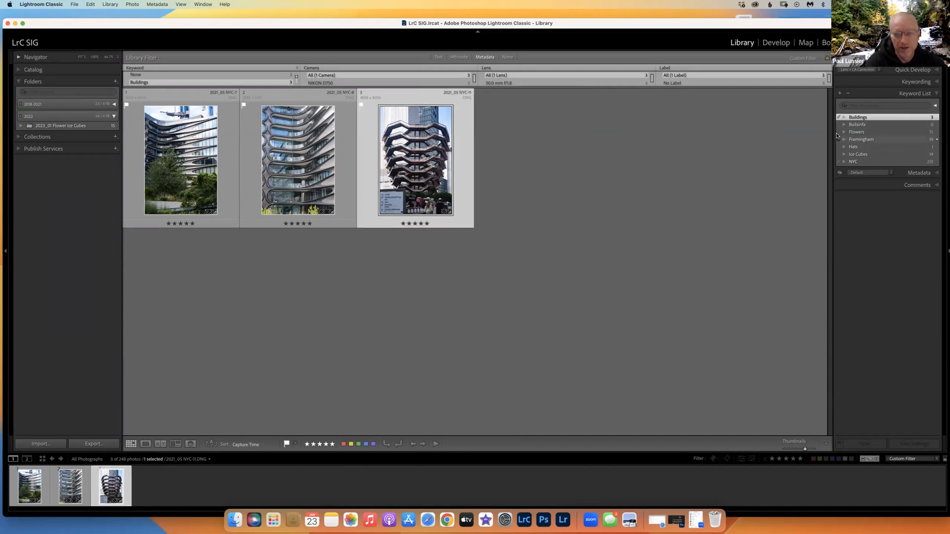
left_click(839, 132)
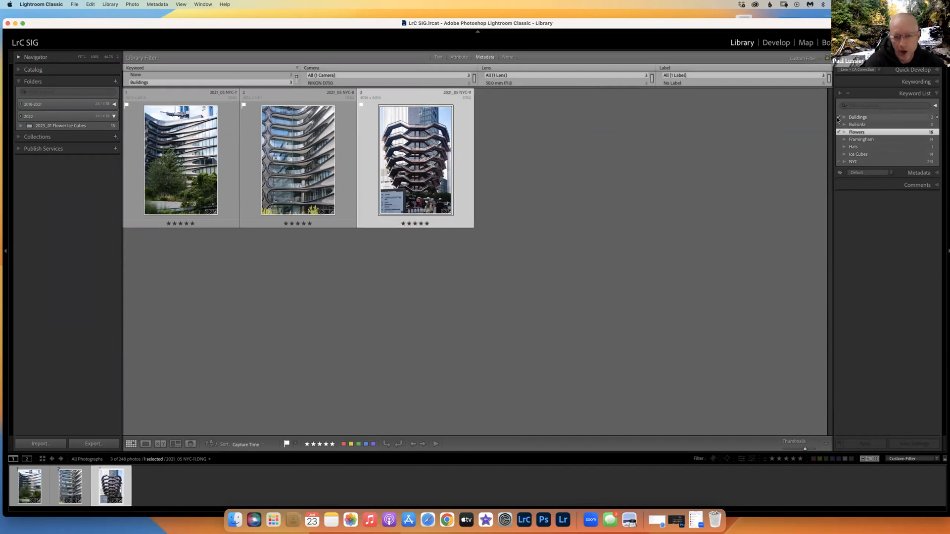
left_click(839, 117)
left_click(840, 161)
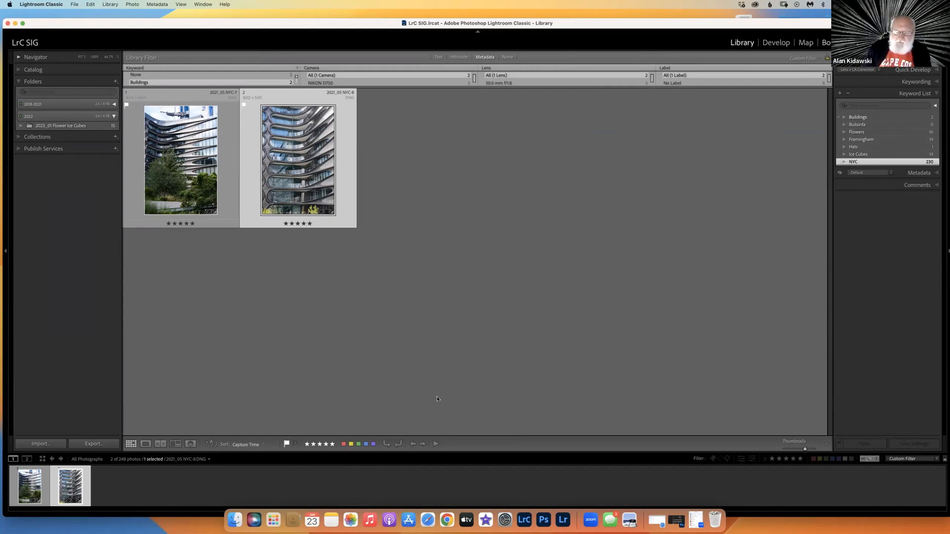
left_click(191, 444)
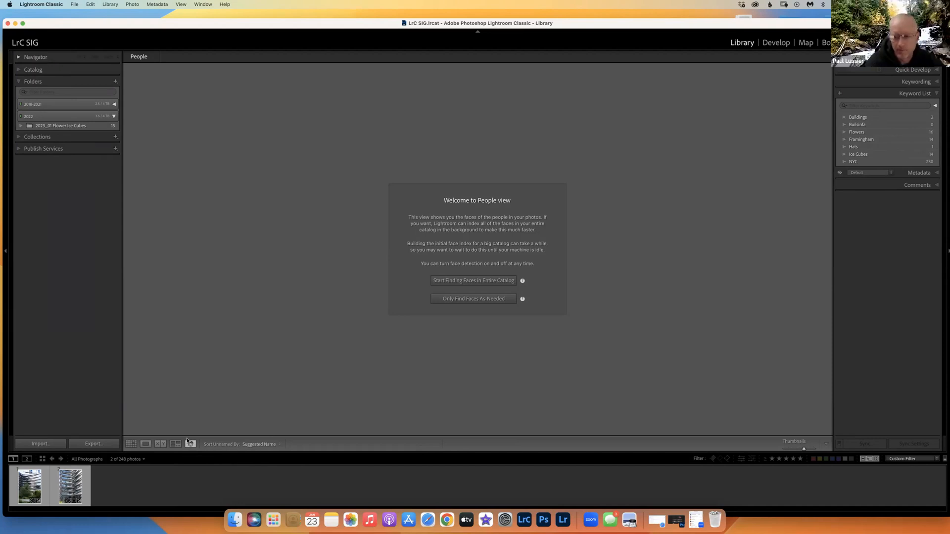
Start face detection for the entire catalog, then return to the grid of two Buildings photos
left_click(467, 281)
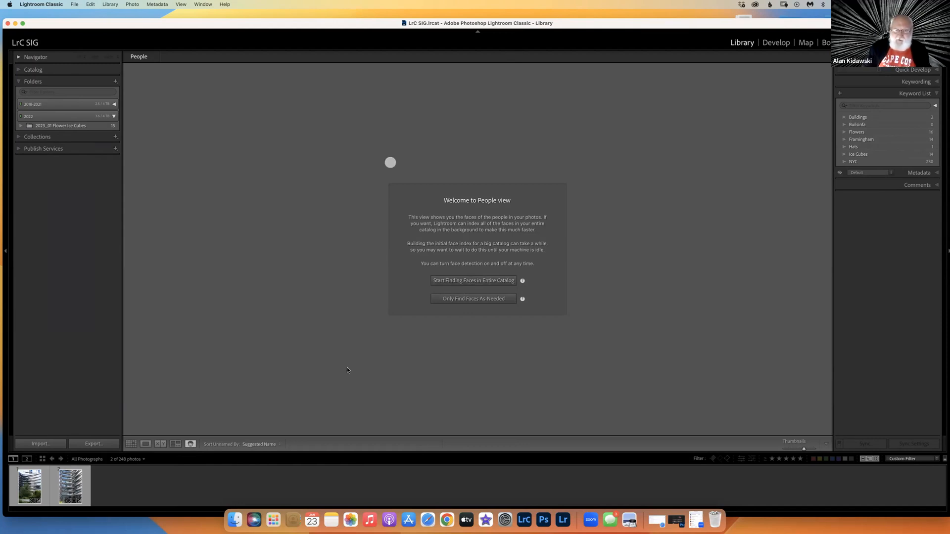
left_click(31, 38)
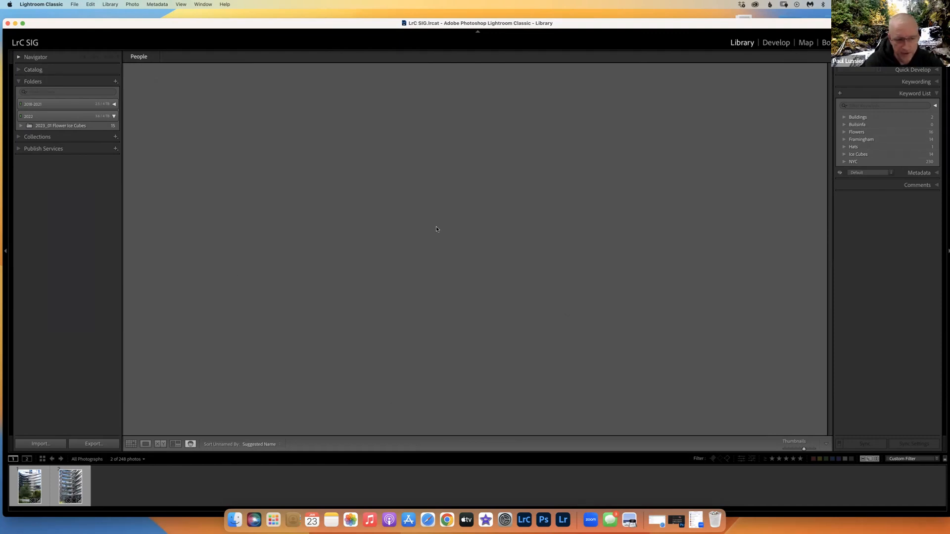
left_click(192, 443)
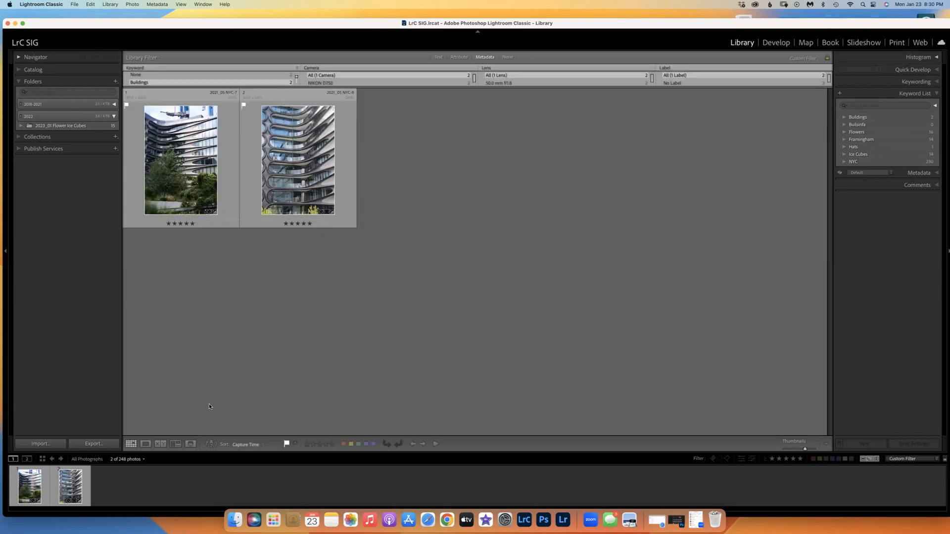
Remove the Buildings keyword from both remaining NYC photos in the Keyword List
left_click(895, 83)
double_click(190, 188)
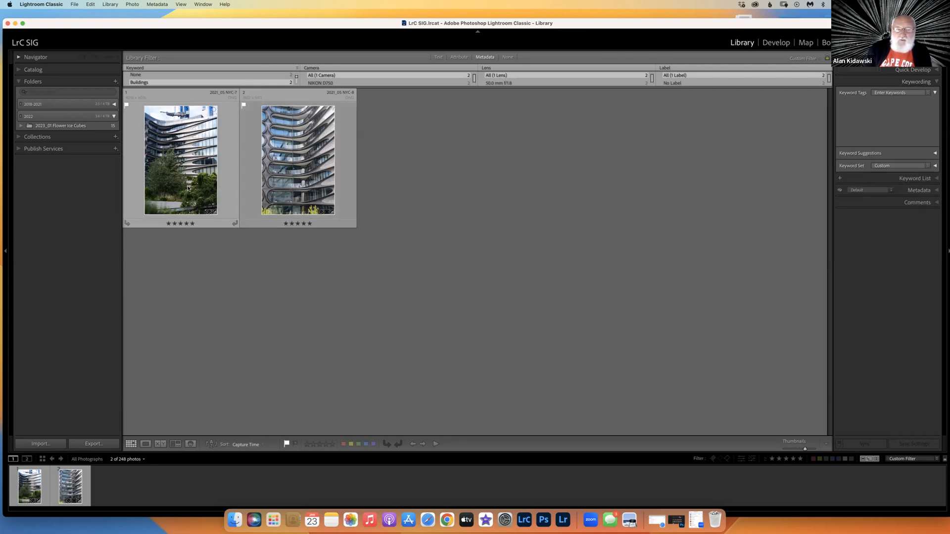
left_click(865, 131)
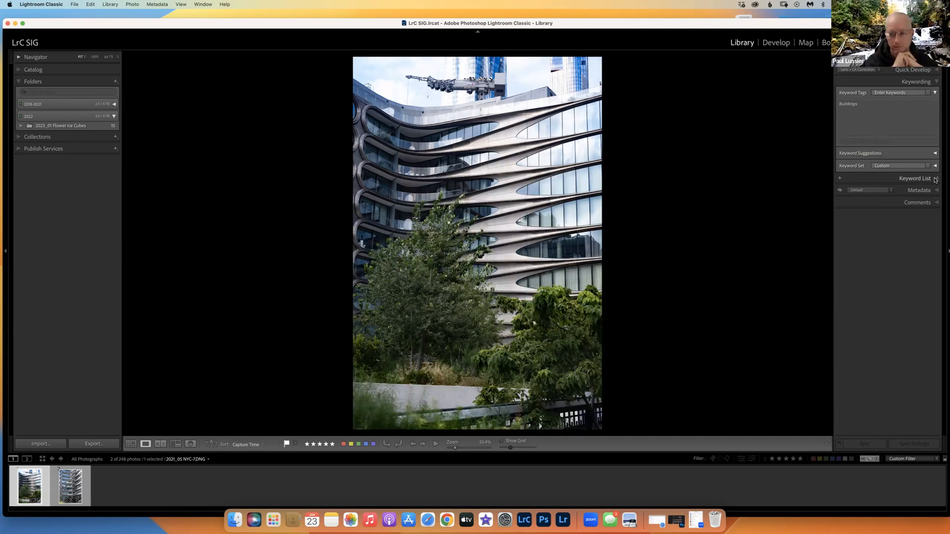
left_click(929, 180)
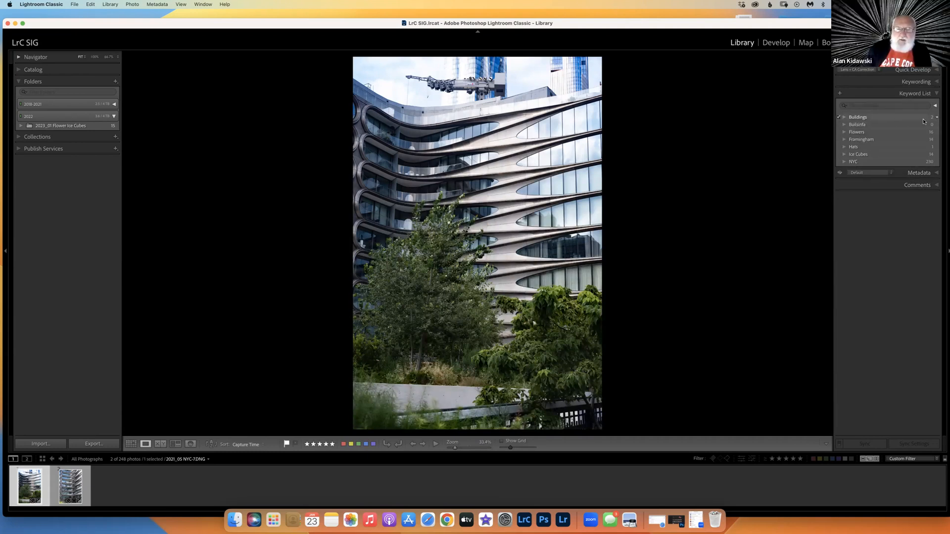
left_click(837, 117)
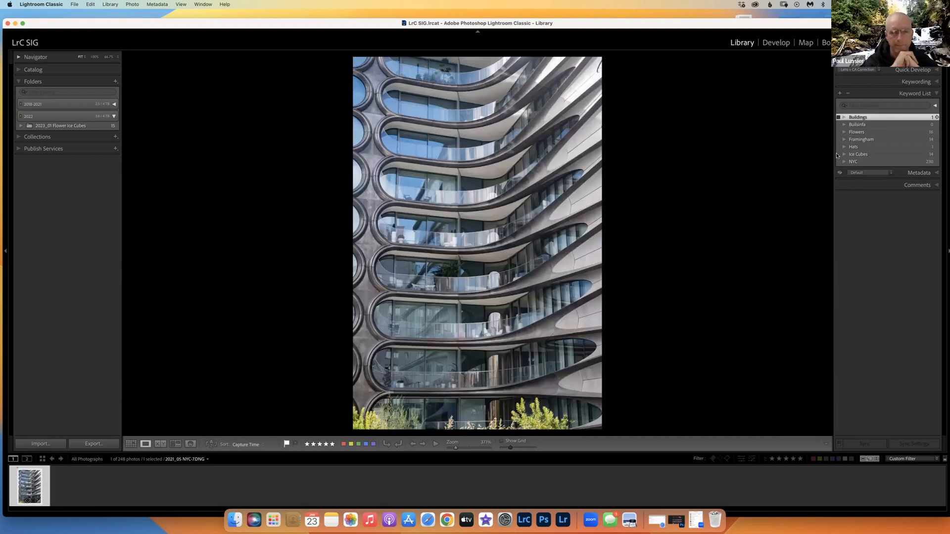
left_click(838, 117)
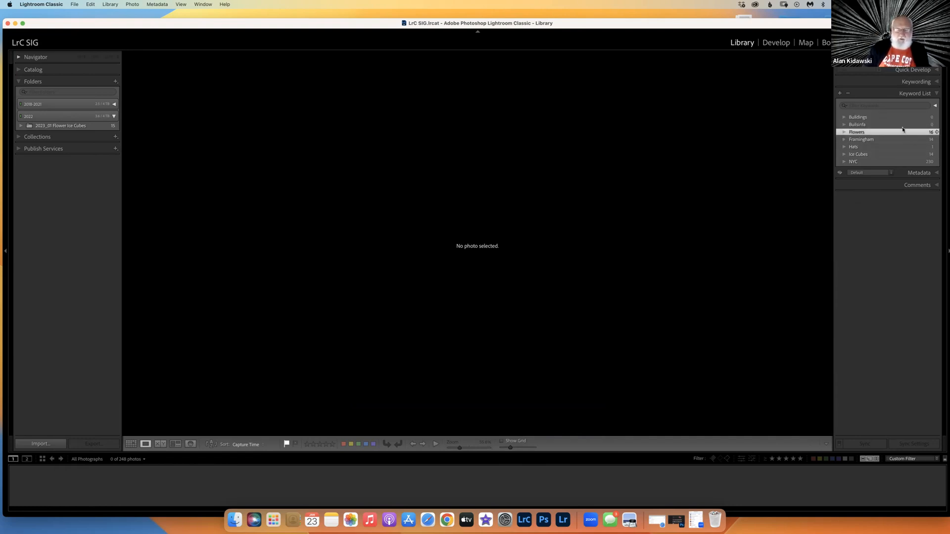
Collapse the Keyword List and open the 2023_01 Flower Ice Cubes folder
left_click(884, 102)
left_click(884, 96)
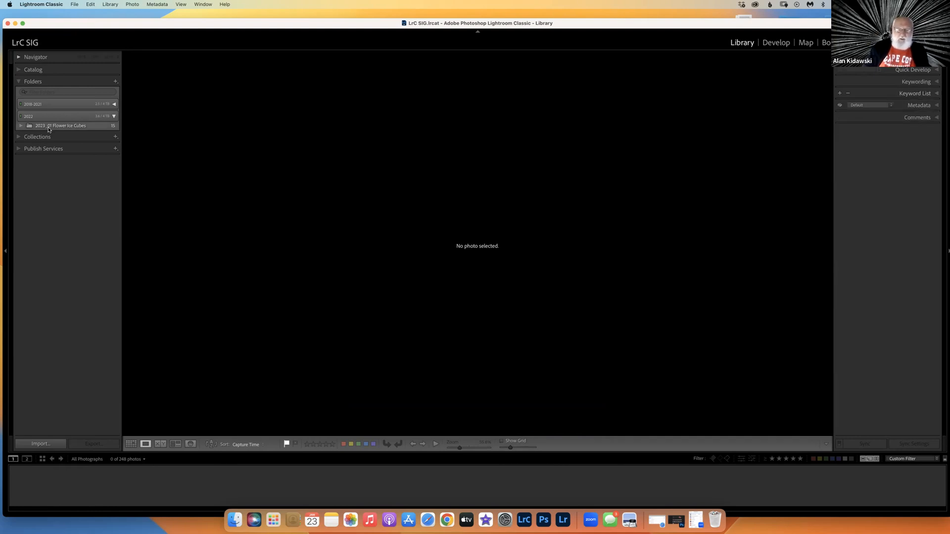
left_click(44, 125)
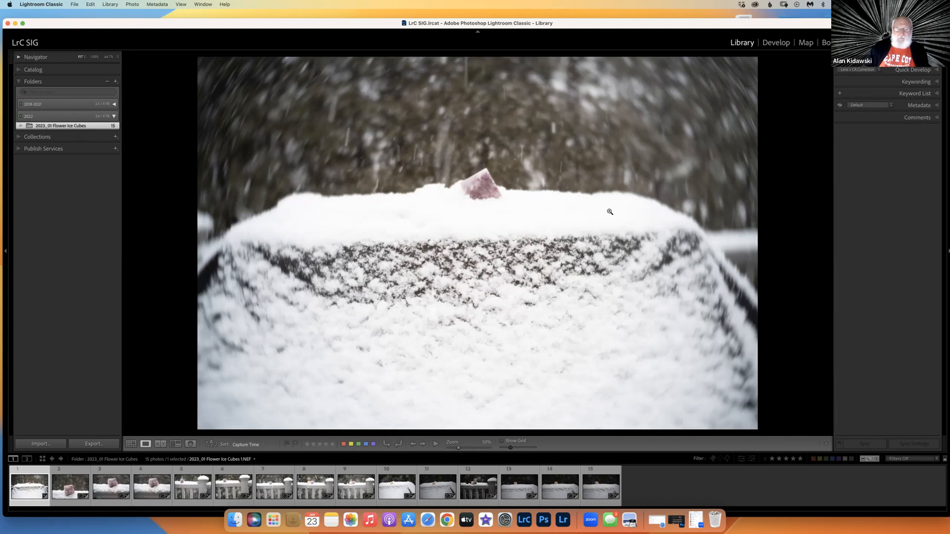
Show the 15 Flower Ice Cubes photos in Grid view, then switch to Safari
left_click(131, 445)
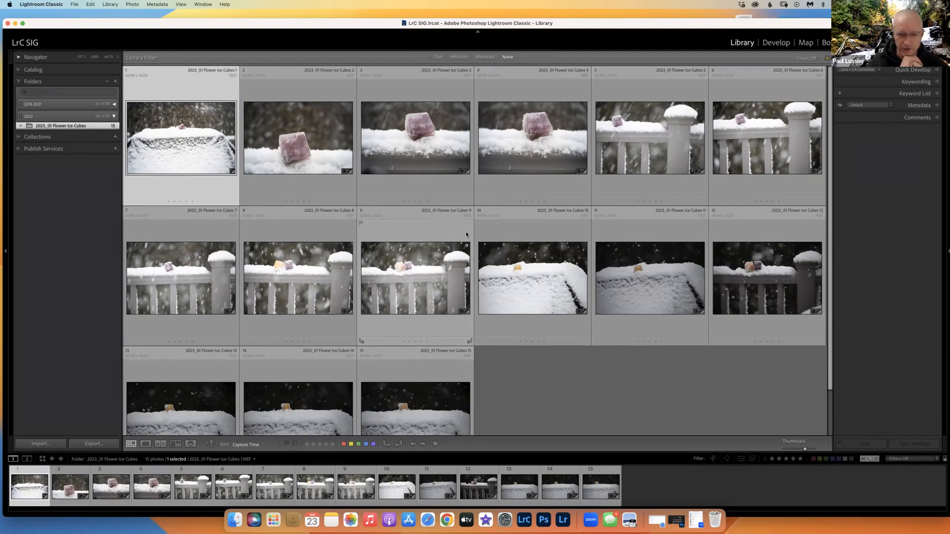
left_click(427, 520)
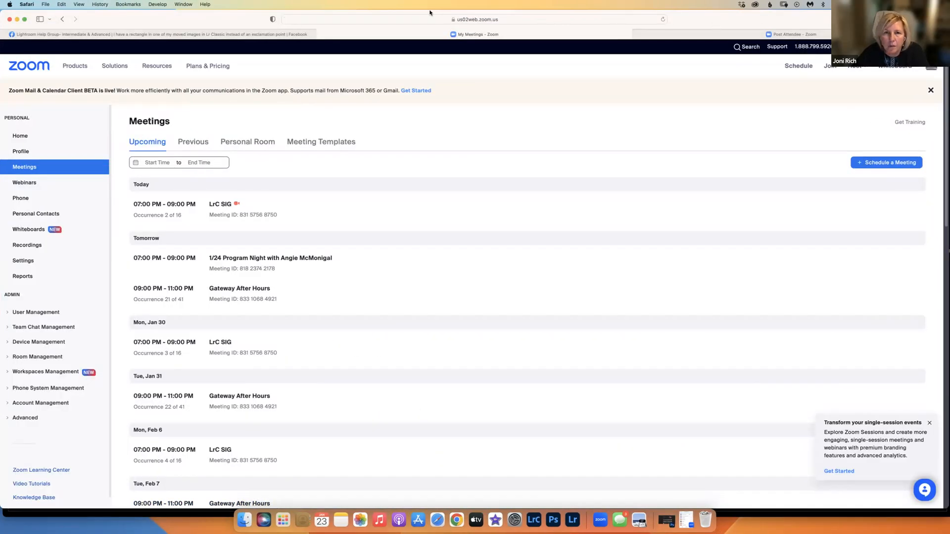
Load adobe.com in a new Safari tab, then minimize Safari to reveal Lightroom
key("super+t")
type("ad")
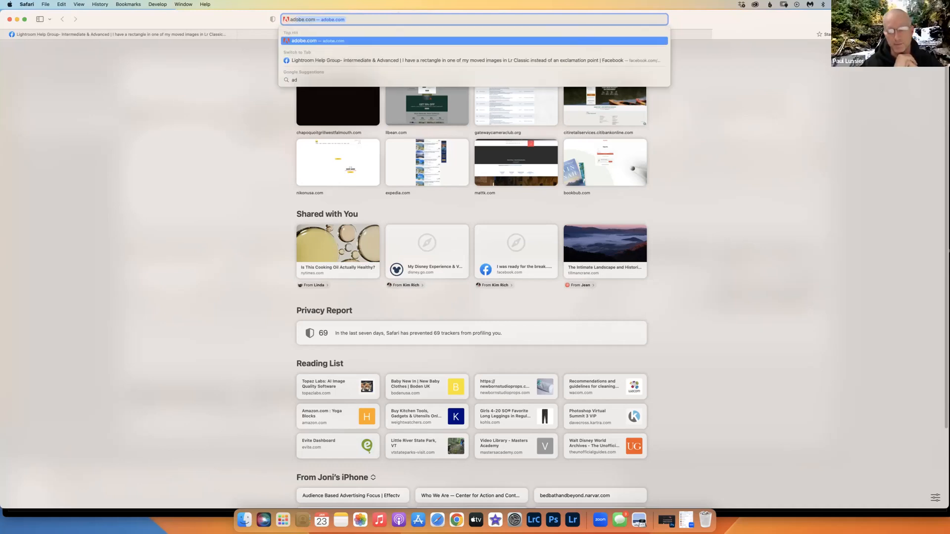
key("Return")
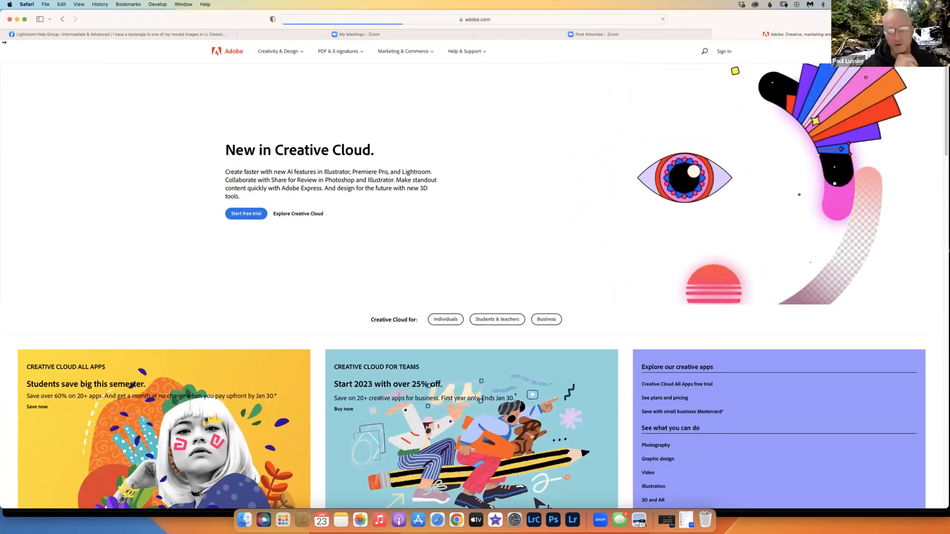
left_click(17, 19)
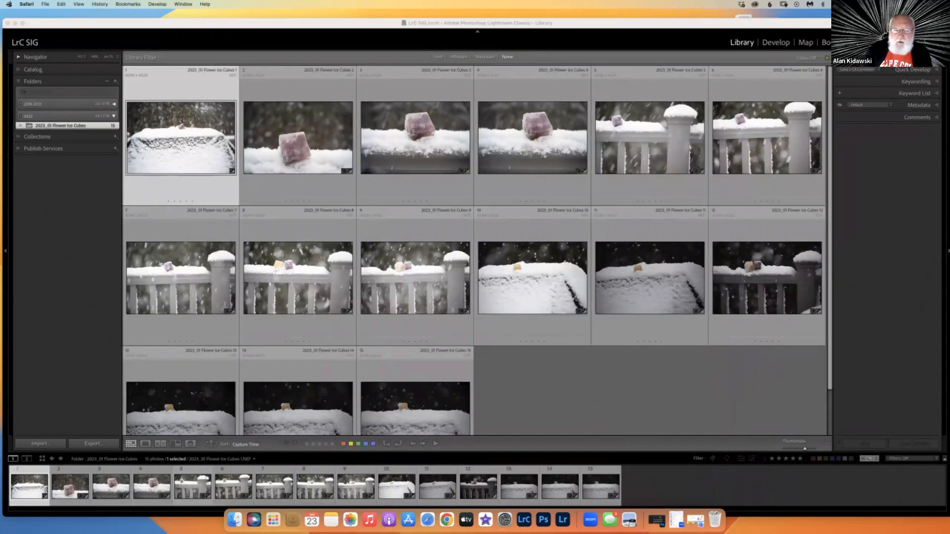
left_click(9, 4)
left_click(11, 15)
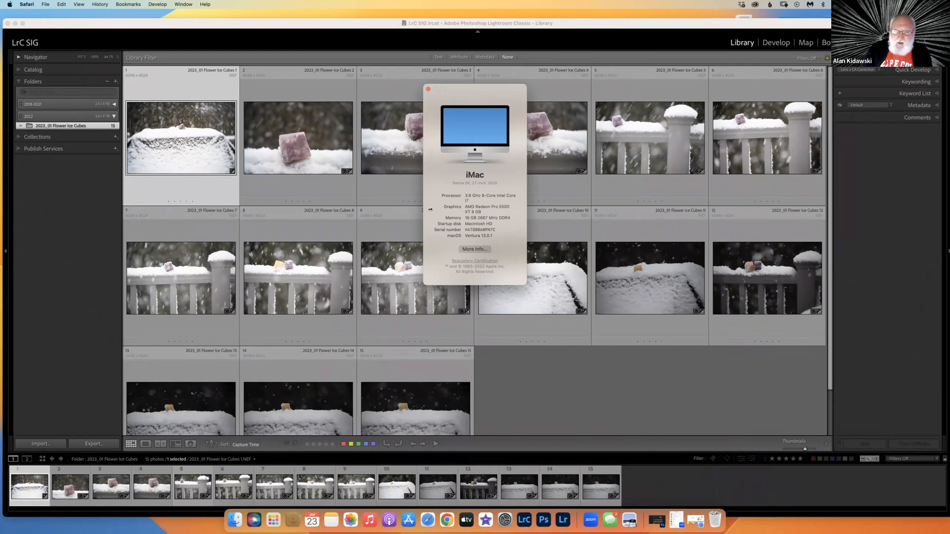
left_click(478, 250)
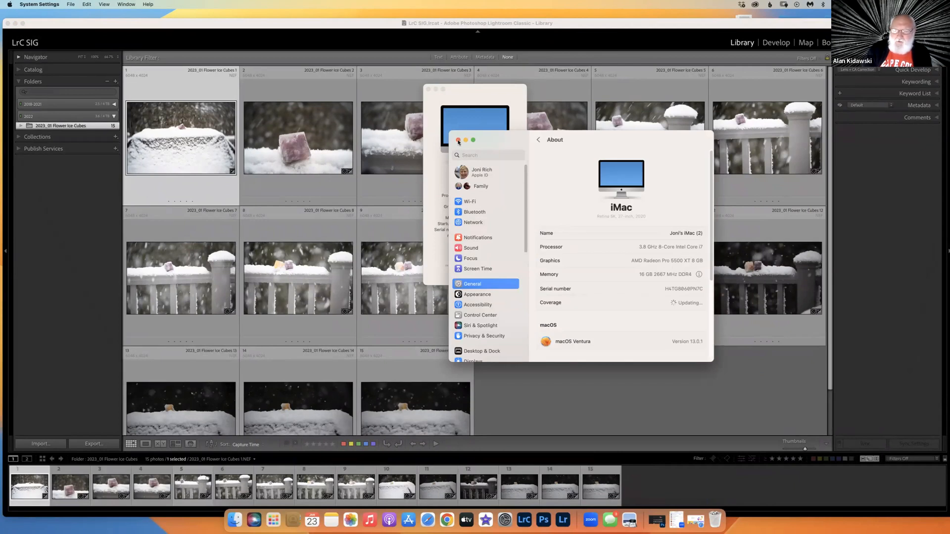
left_click(458, 140)
left_click(406, 233)
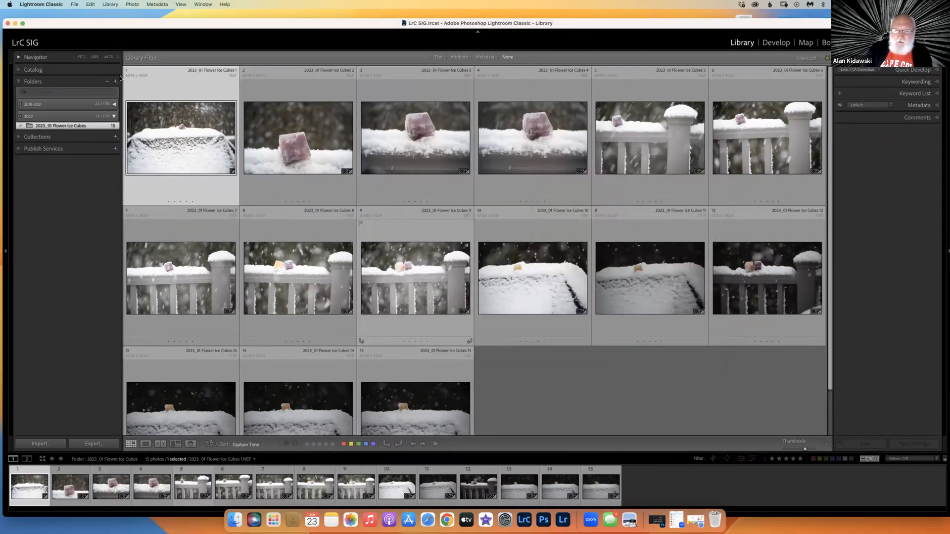
left_click(9, 5)
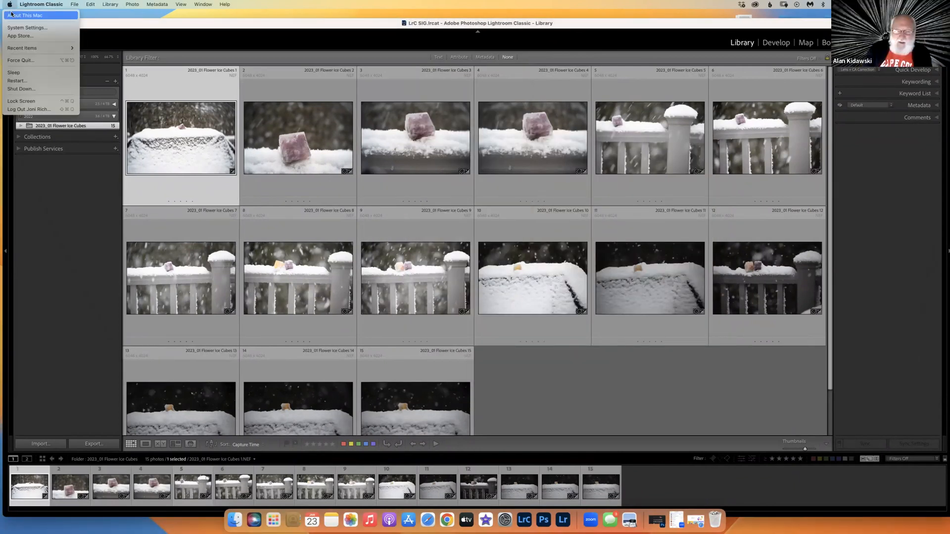
left_click(12, 15)
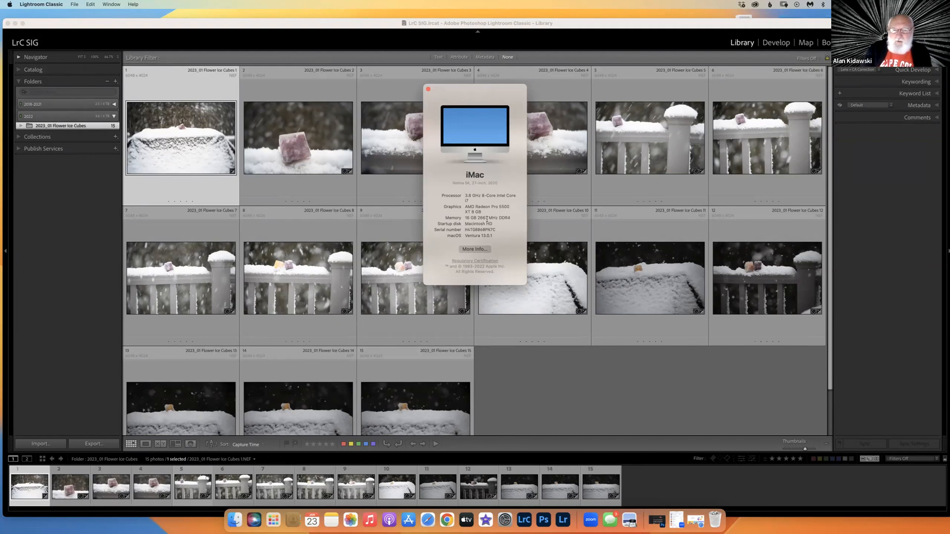
left_click(470, 250)
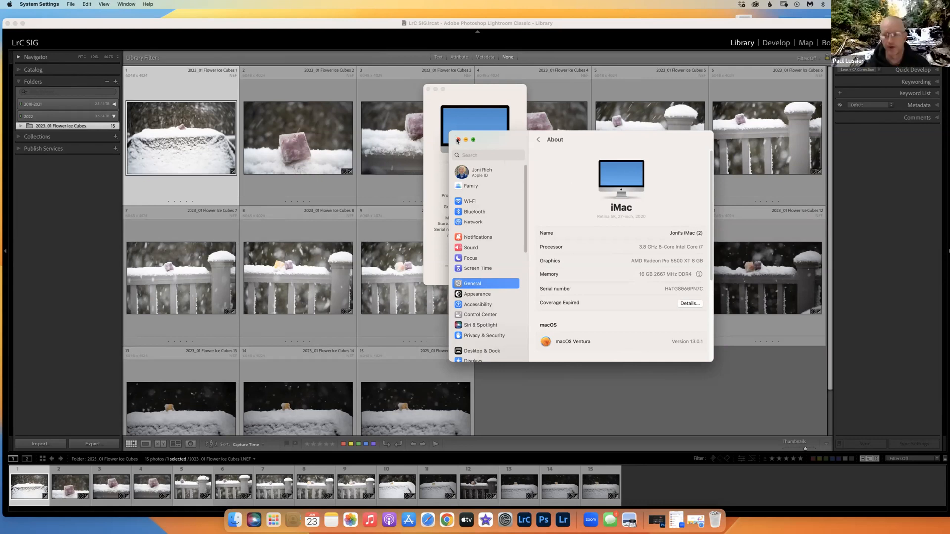
left_click(457, 140)
left_click(428, 89)
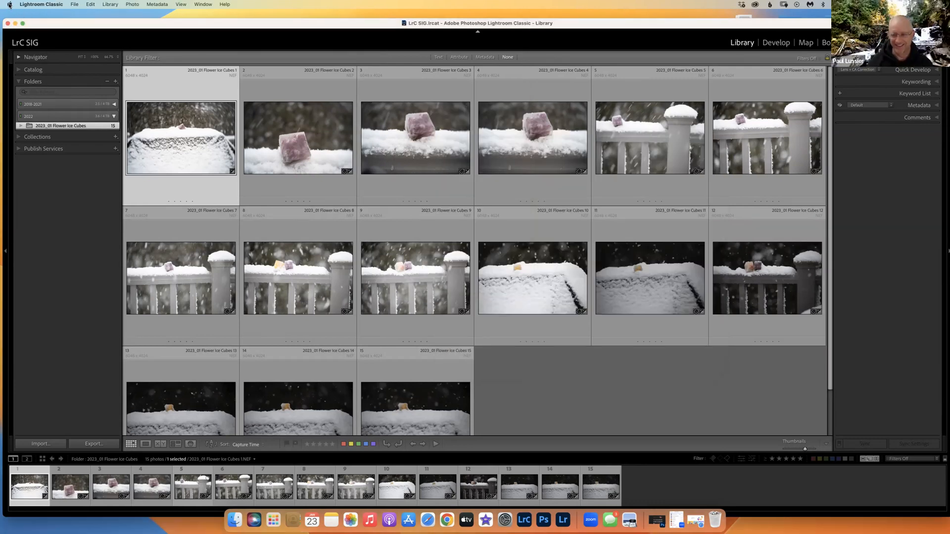
left_click(9, 6)
left_click(20, 16)
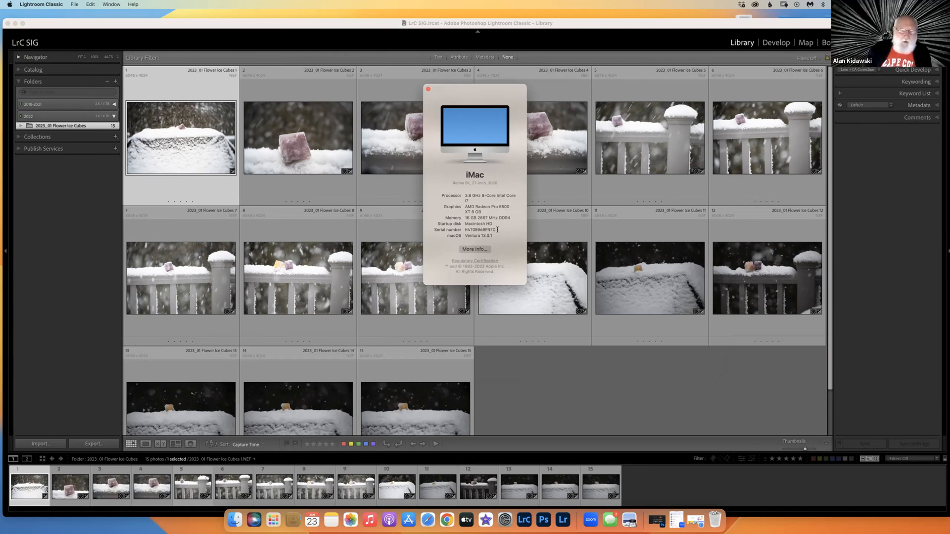
left_click(428, 89)
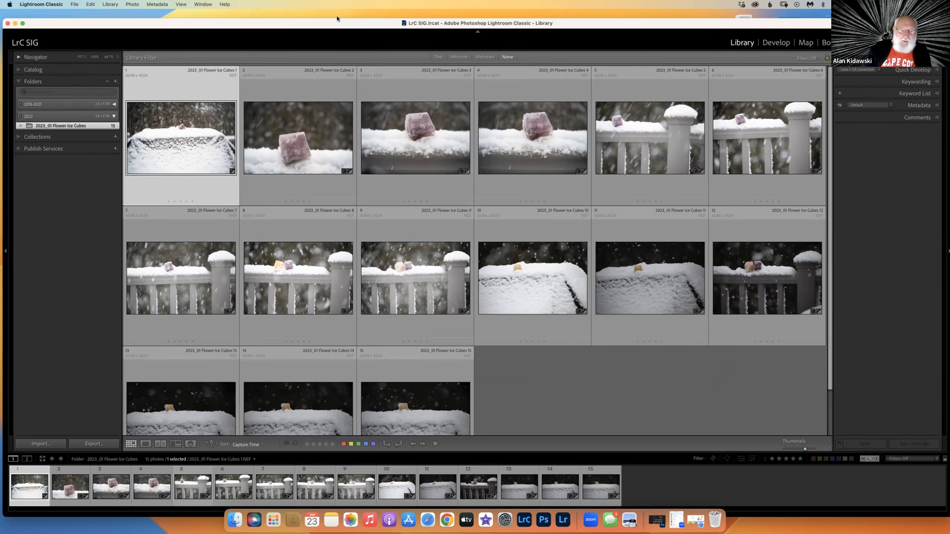
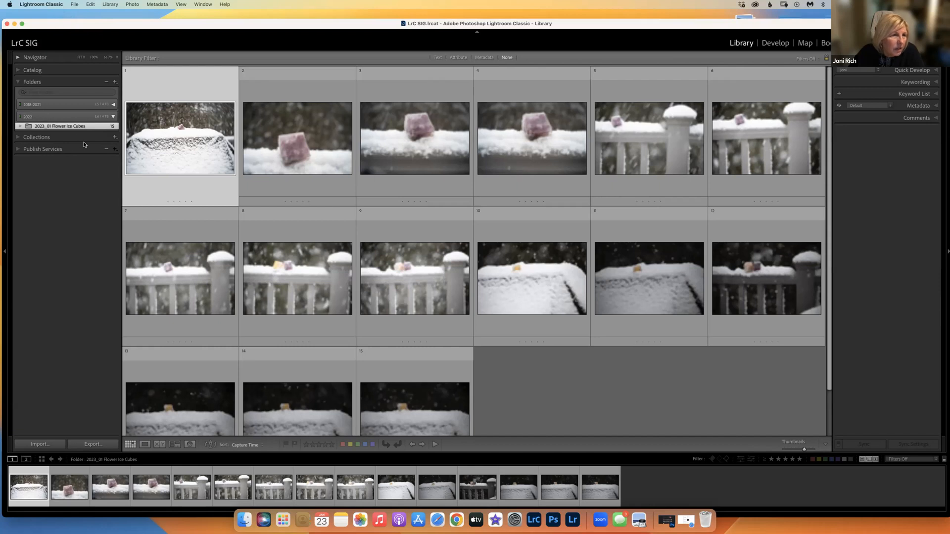
Pick a catalog from File > Open Recent, then cancel the relaunch
left_click(71, 6)
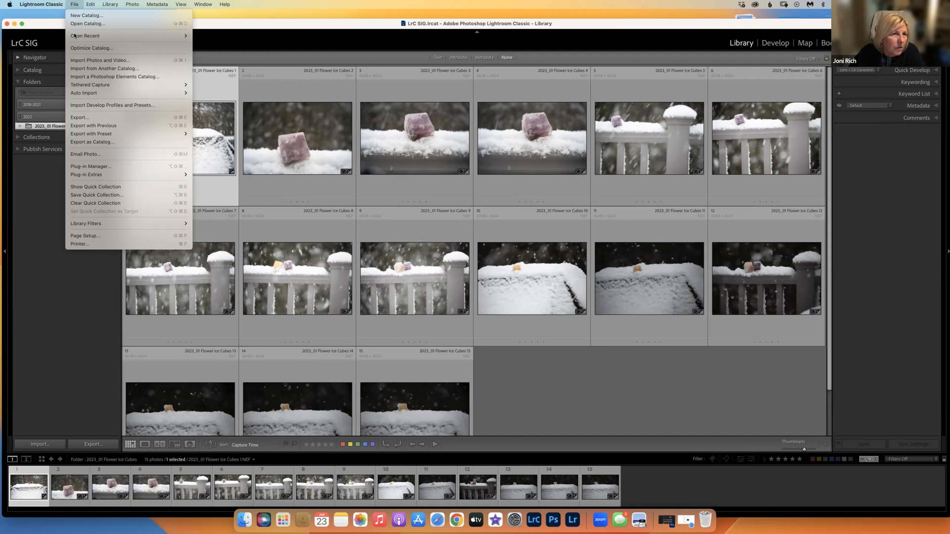
mouse_move(149, 36)
left_click(230, 52)
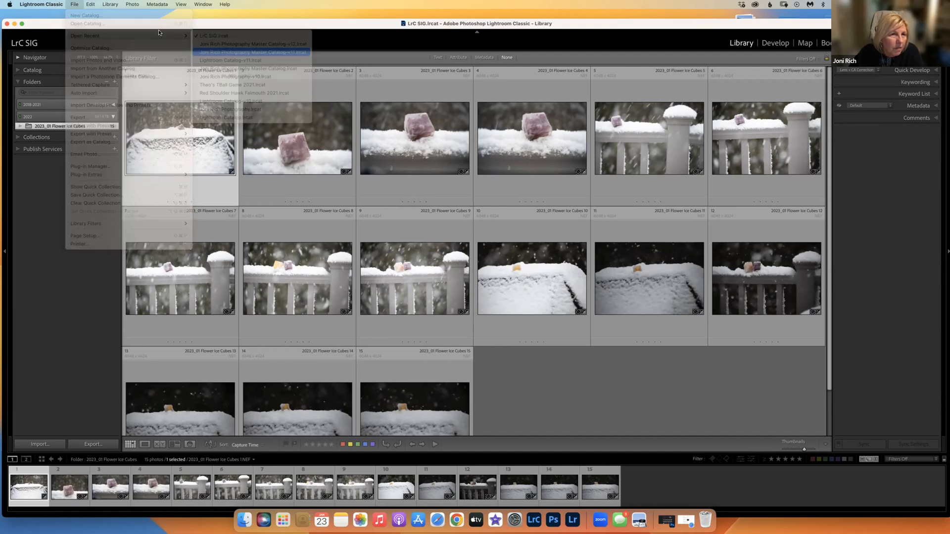
left_click(517, 177)
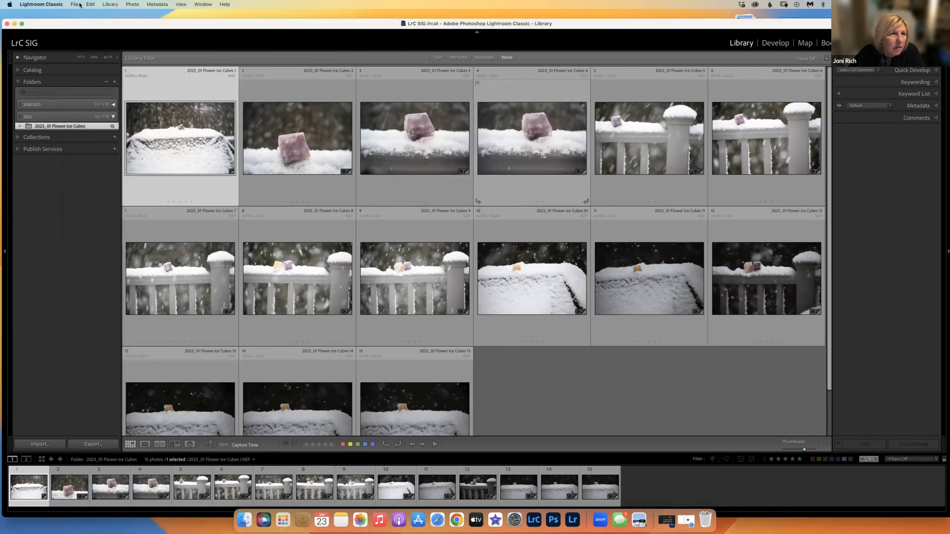
Relaunch Lightroom Classic with the Master Catalog-v12, dismissing the Back Up Catalog prompt
left_click(74, 5)
mouse_move(124, 36)
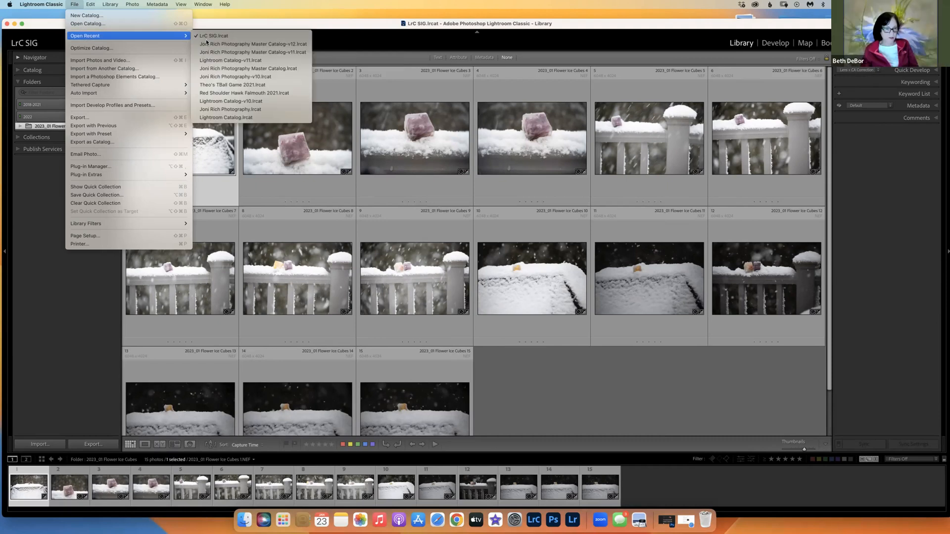
left_click(244, 47)
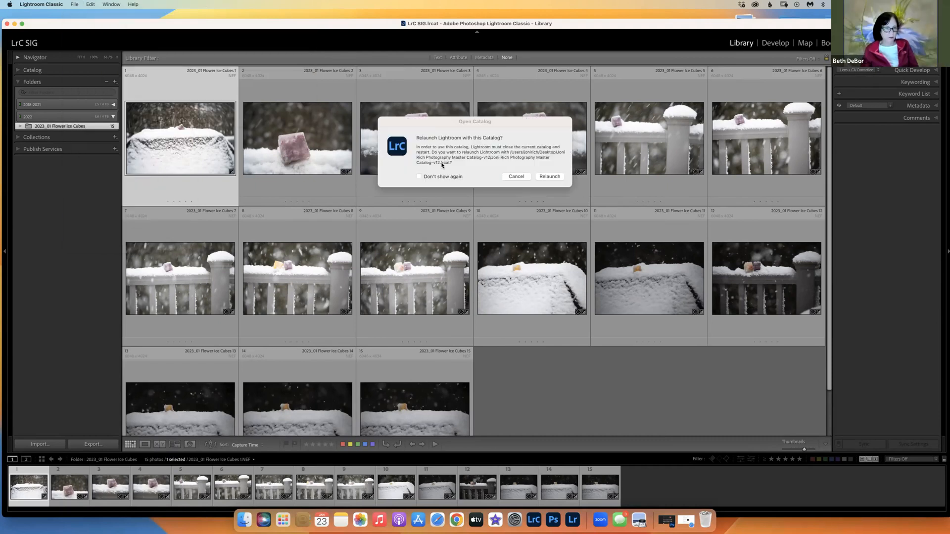
key("Return")
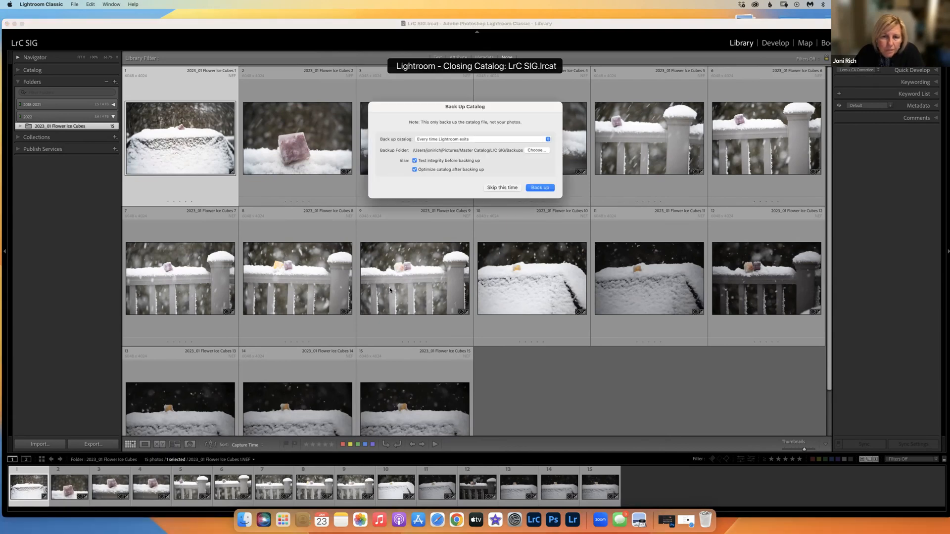
key("Escape")
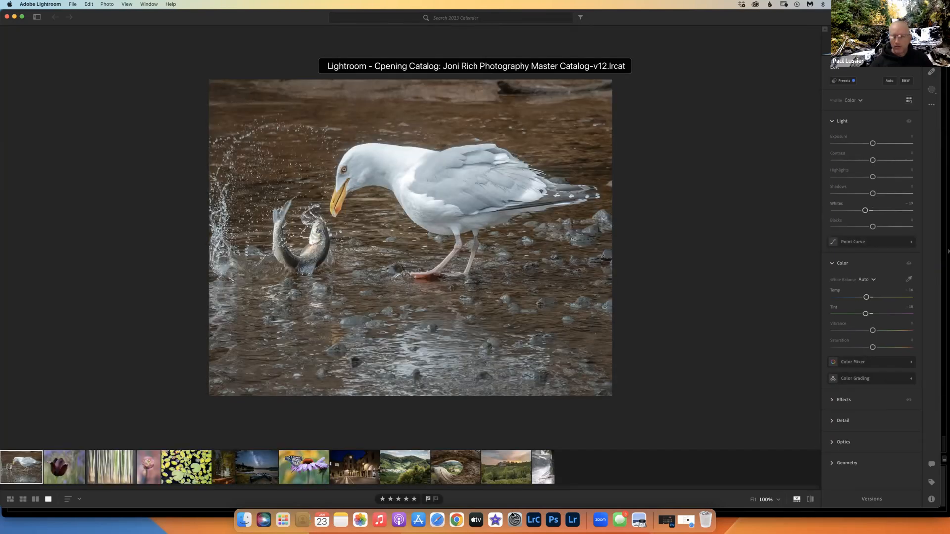
left_click(533, 522)
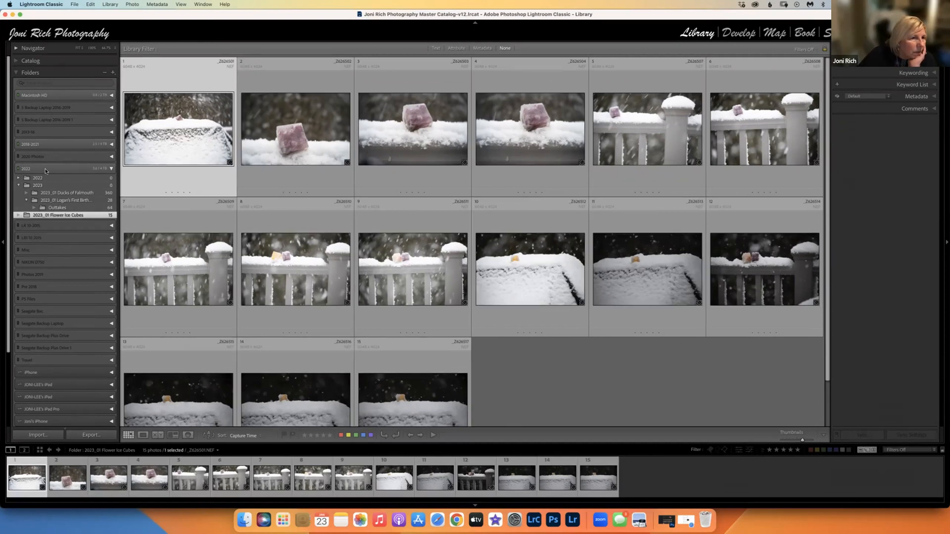
Collapse the Folders panel and expand Collections to show the master catalog's collections
left_click(15, 73)
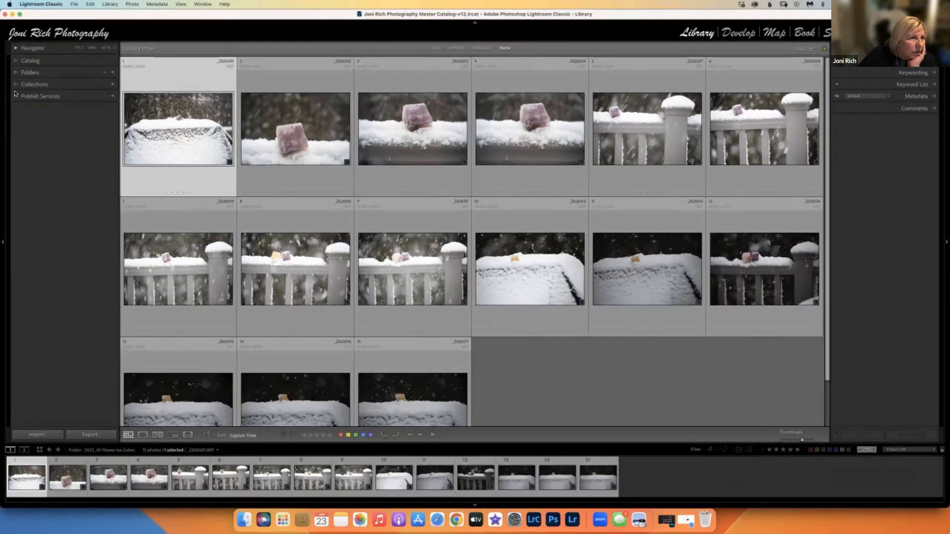
left_click(15, 85)
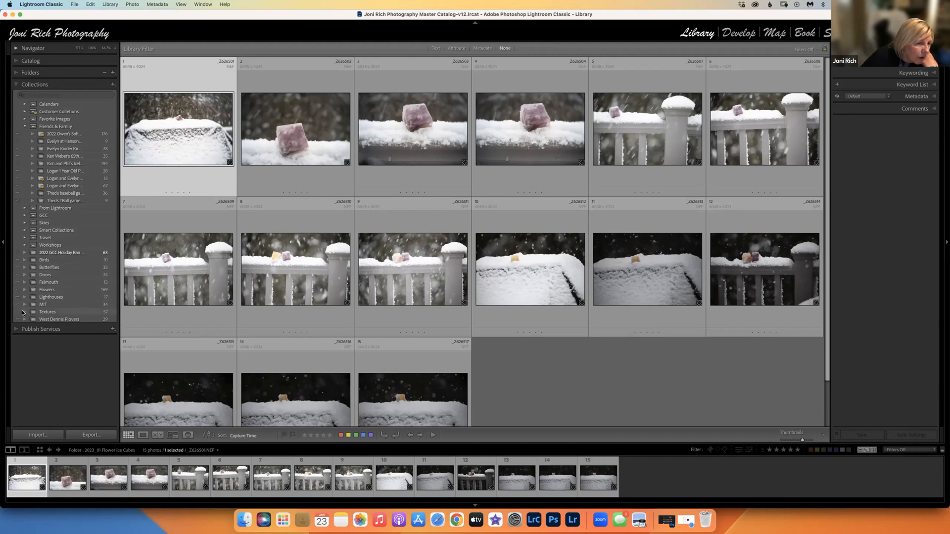
In Adobe Lightroom, open the Charles Needle Creative Flower Photography album from My Photos
left_click(574, 520)
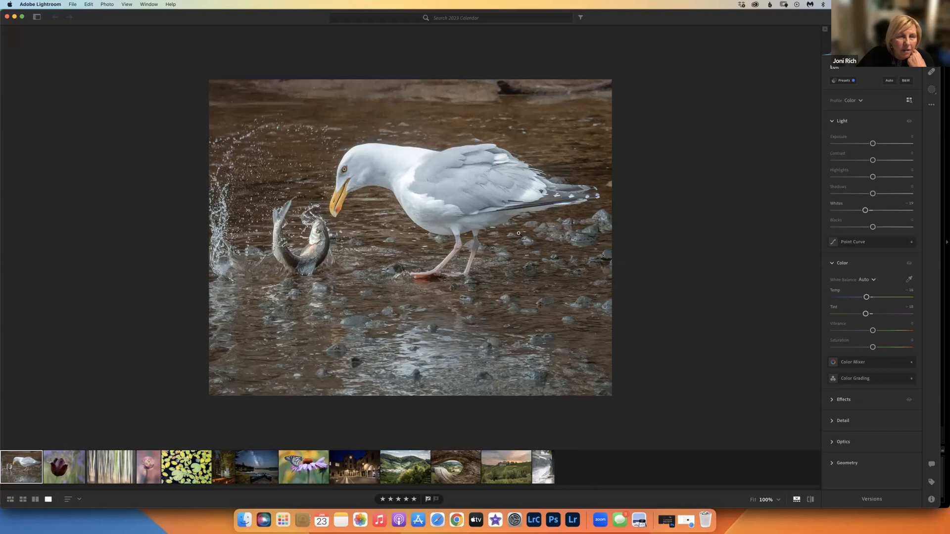
left_click(36, 17)
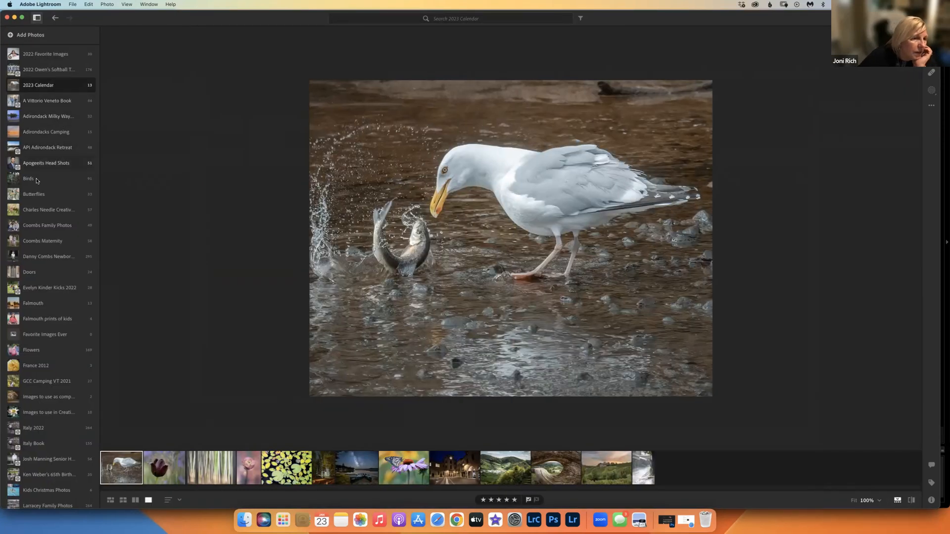
left_click(34, 214)
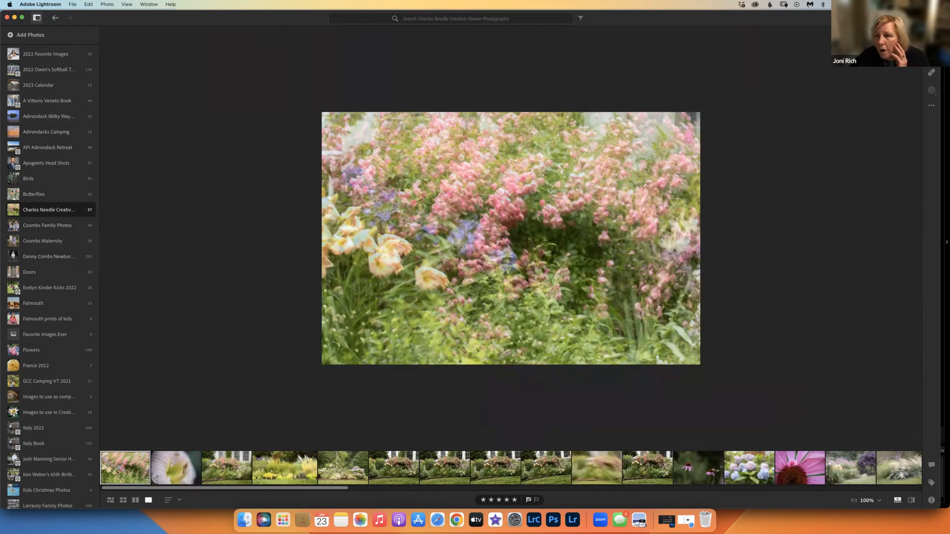
Toggle the Edit panel and the album list beside the flower-garden photo
key("e")
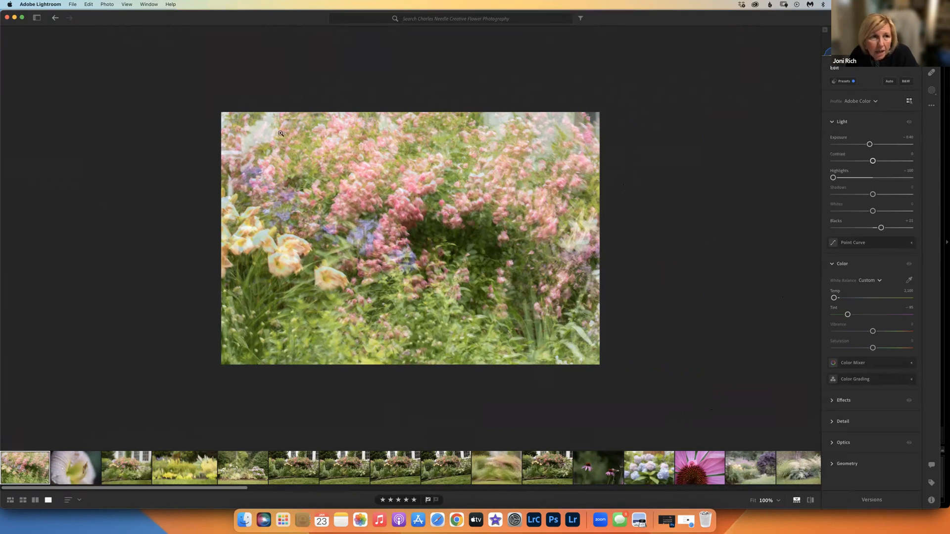
left_click(37, 17)
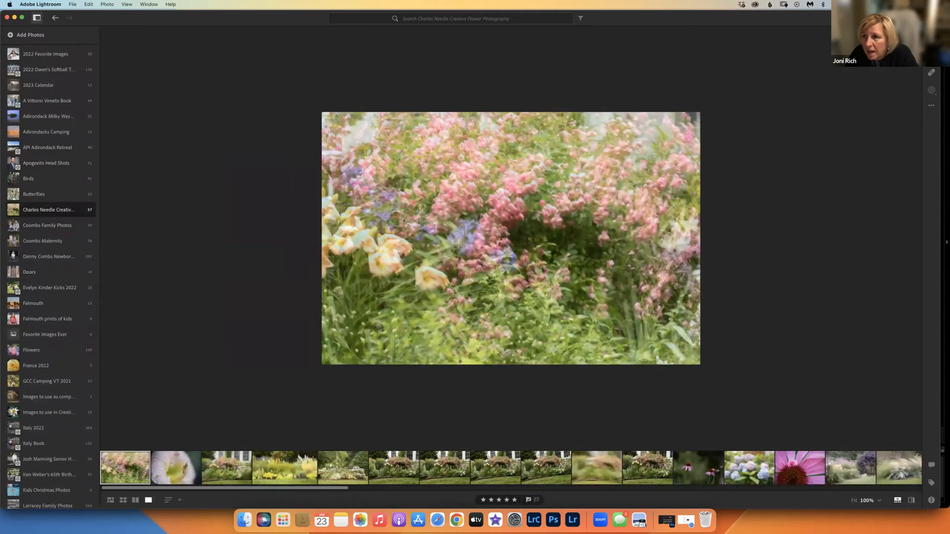
key("e")
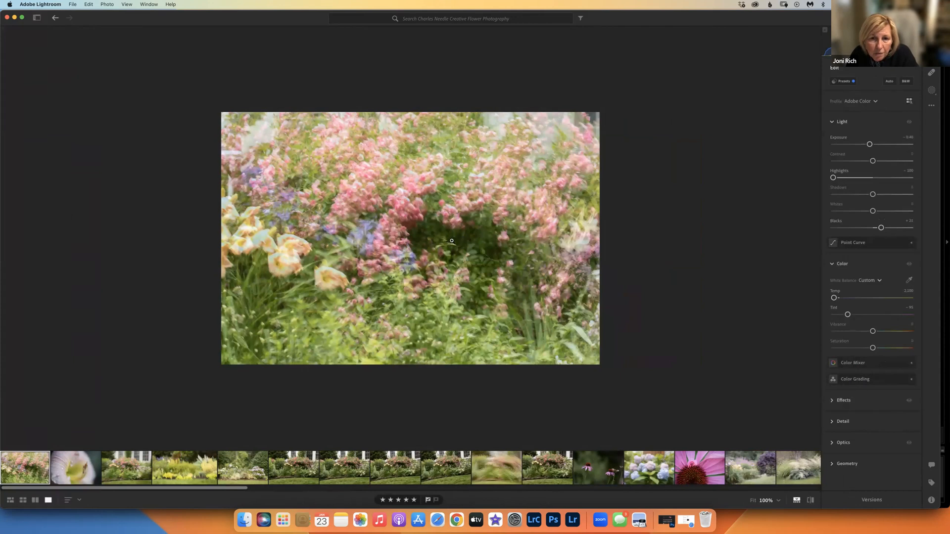
left_click(36, 17)
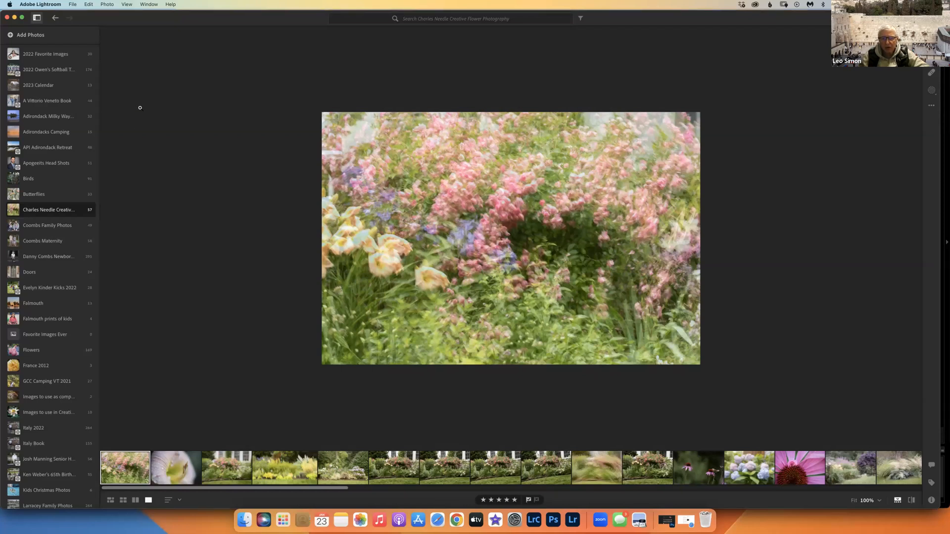
left_click(10, 36)
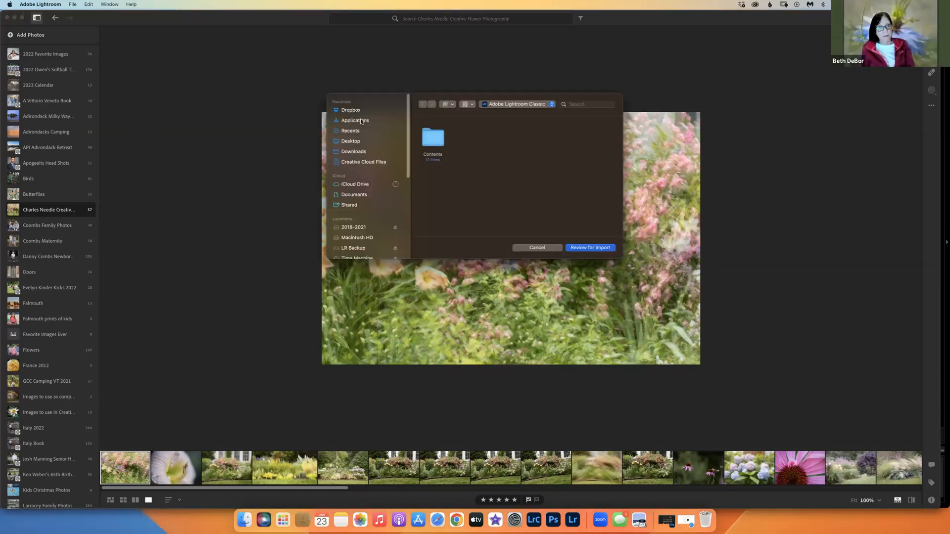
scroll(407, 158, "down", 3)
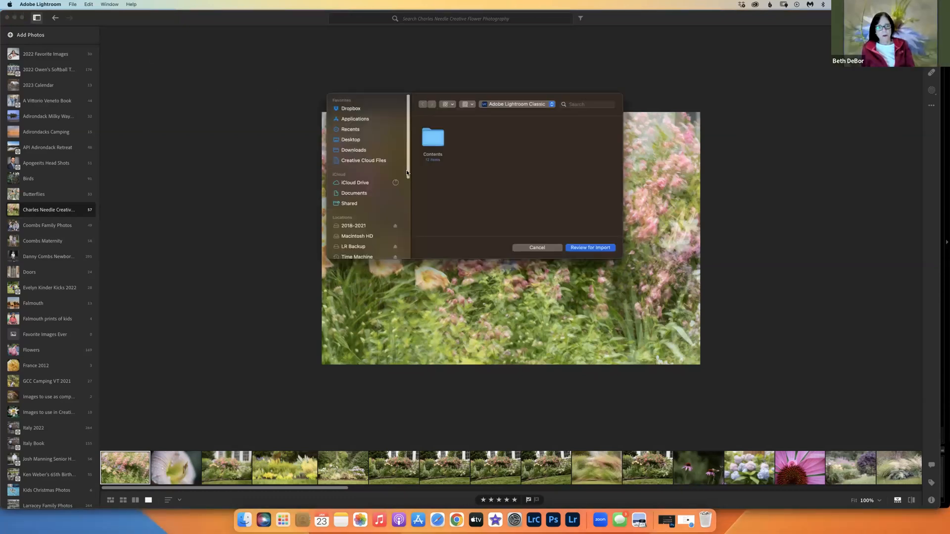
scroll(405, 176, "up", 3)
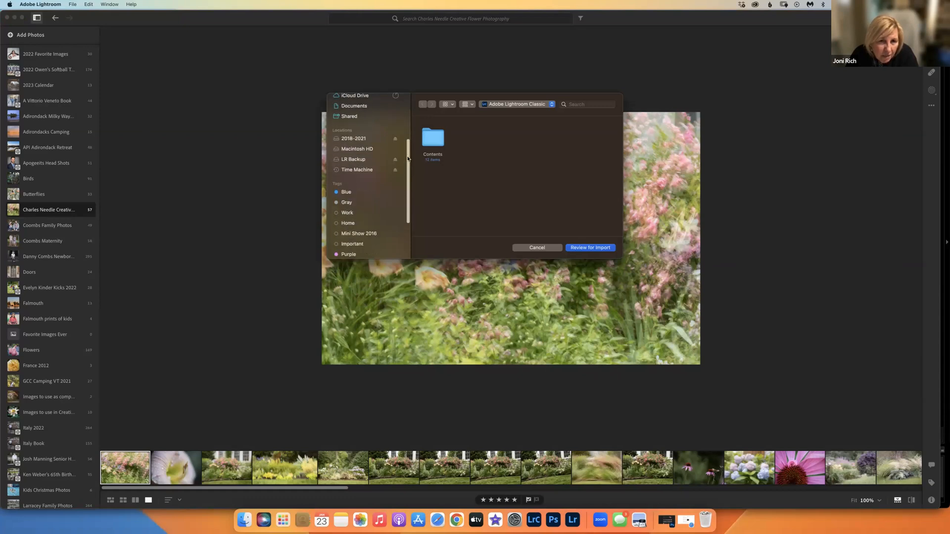
scroll(408, 145, "up", 1)
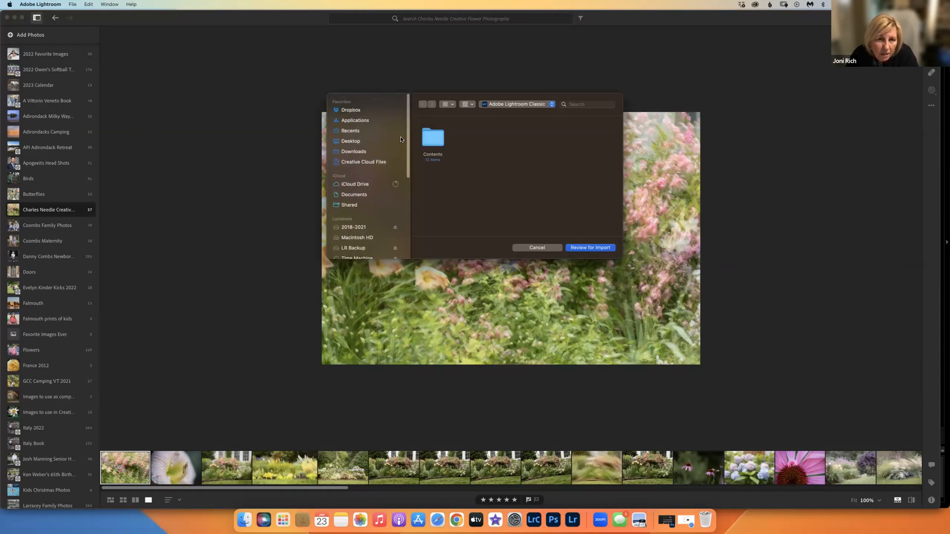
left_click(537, 248)
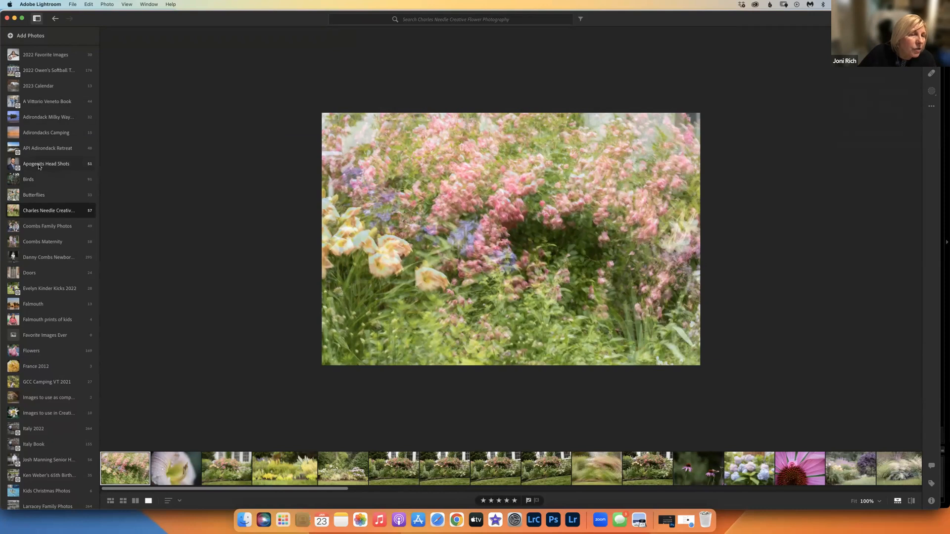
left_click(42, 165)
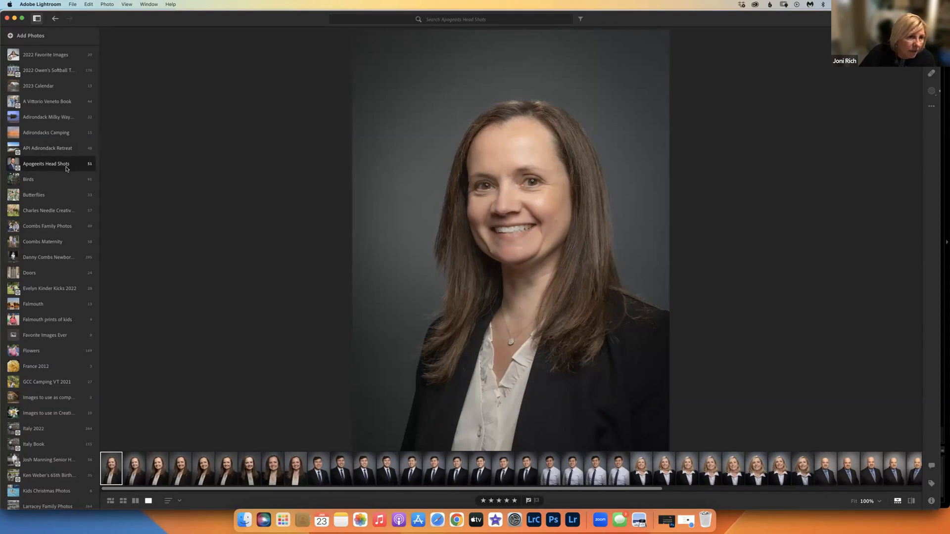
Browse the maternity and family albums, open 2022 Favorite Images, then return to Lightroom Classic
left_click(44, 242)
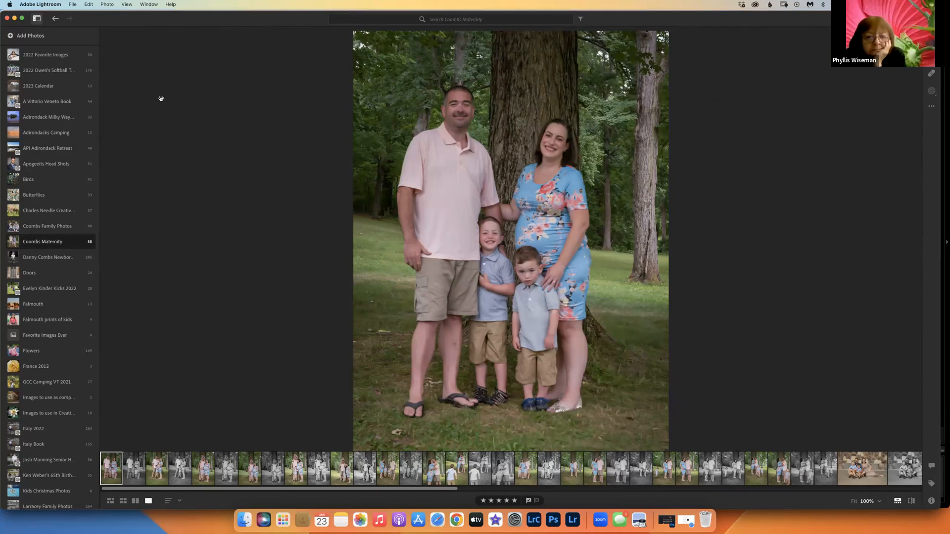
left_click(55, 20)
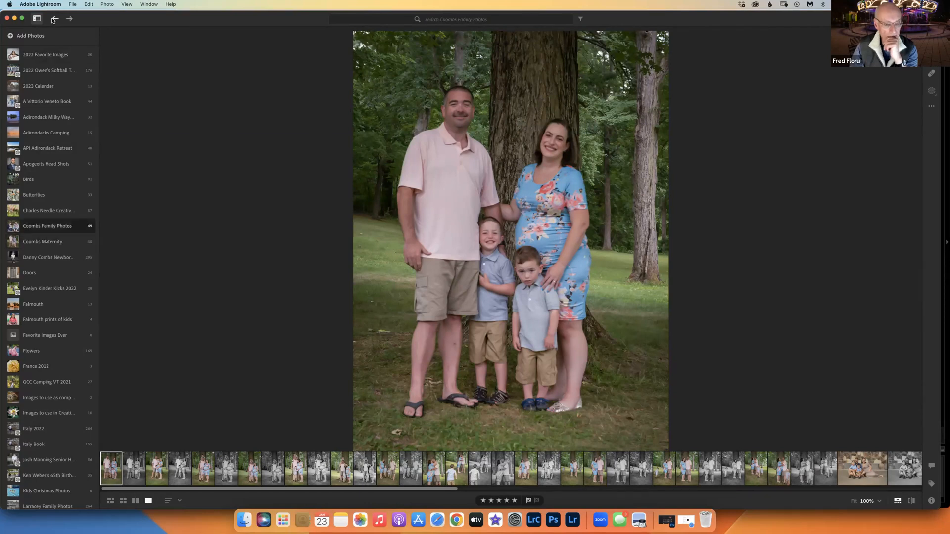
left_click(18, 55)
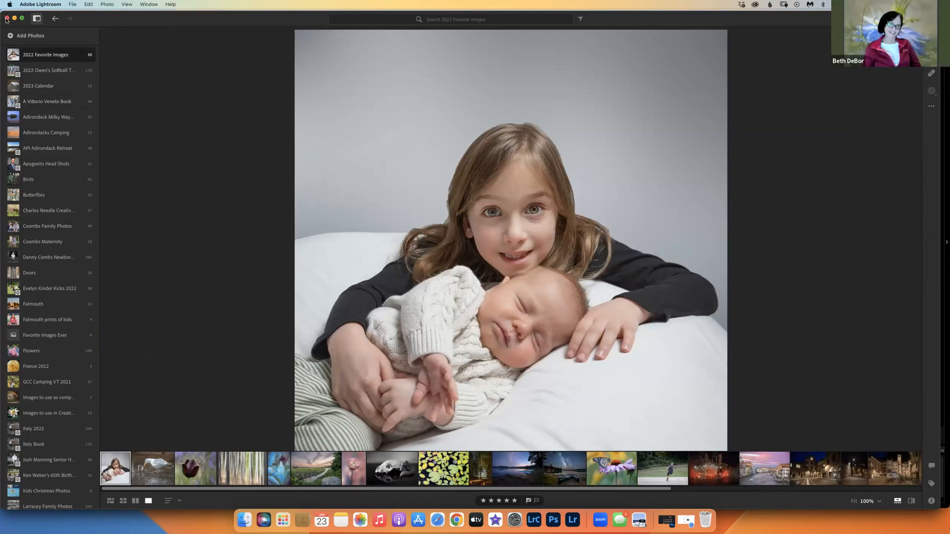
key("super+Tab")
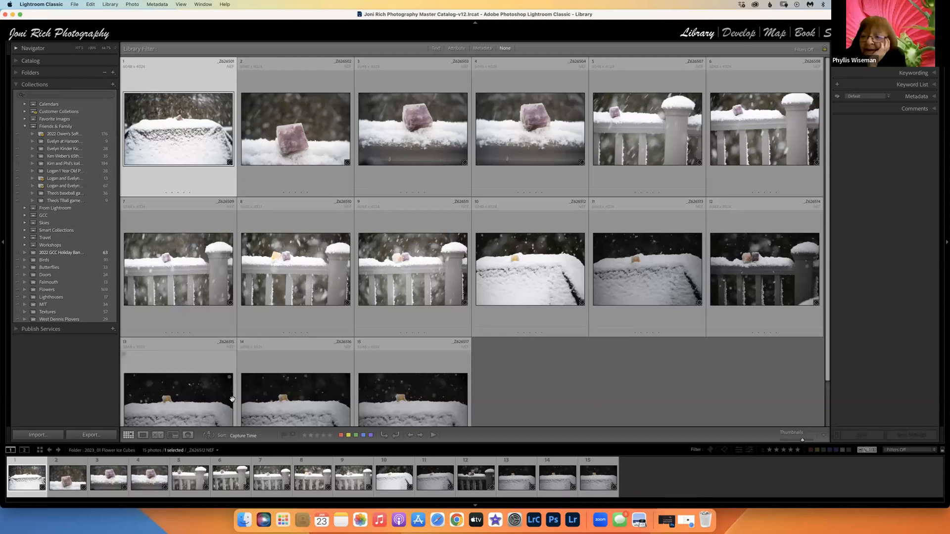
left_click(572, 519)
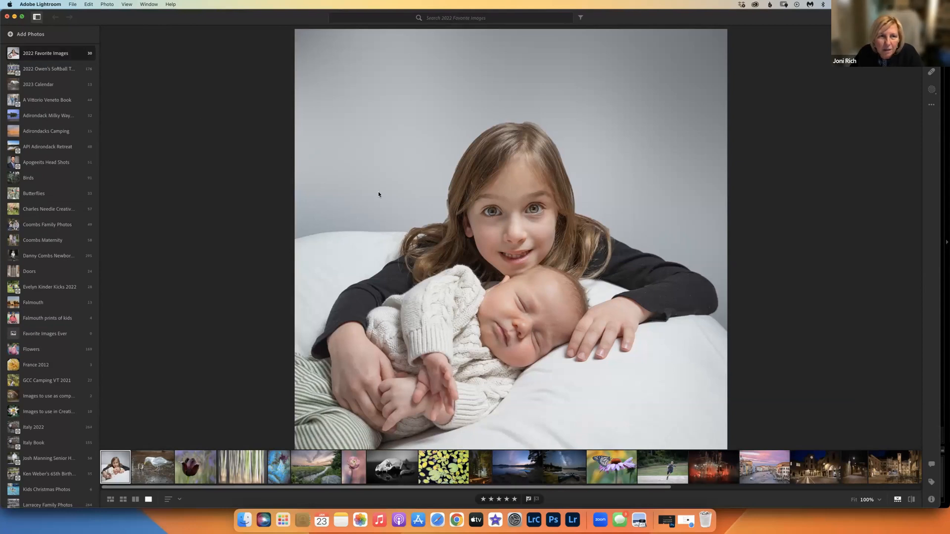
key("super+Tab")
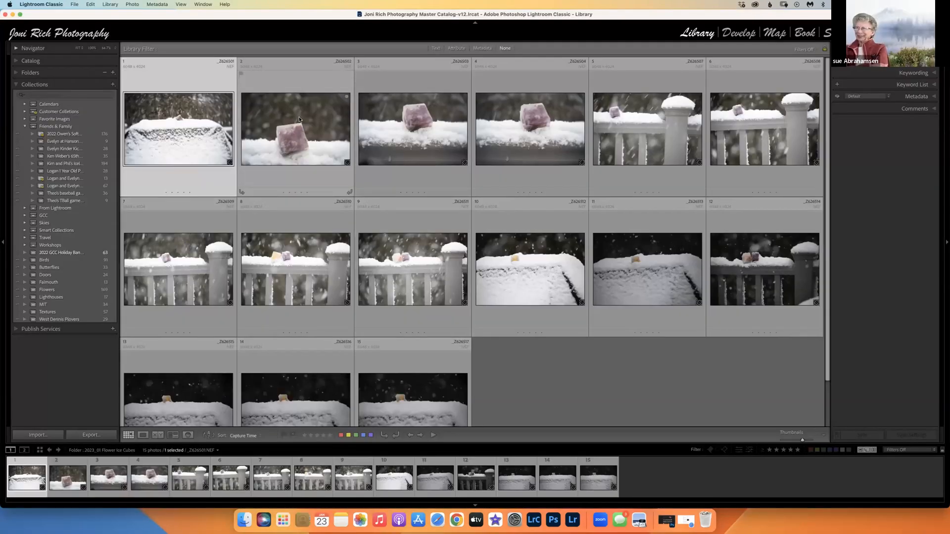